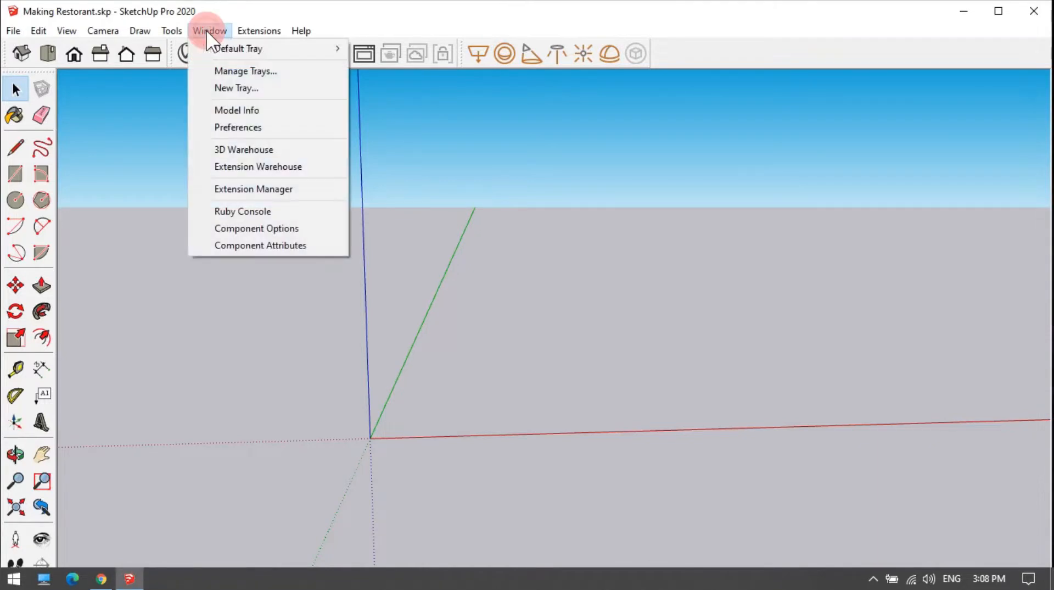
Step: Set the model's measurement units to decimal feet with a length display precision of 0.00'
left_click(246, 108)
left_click(47, 172)
left_click(132, 107)
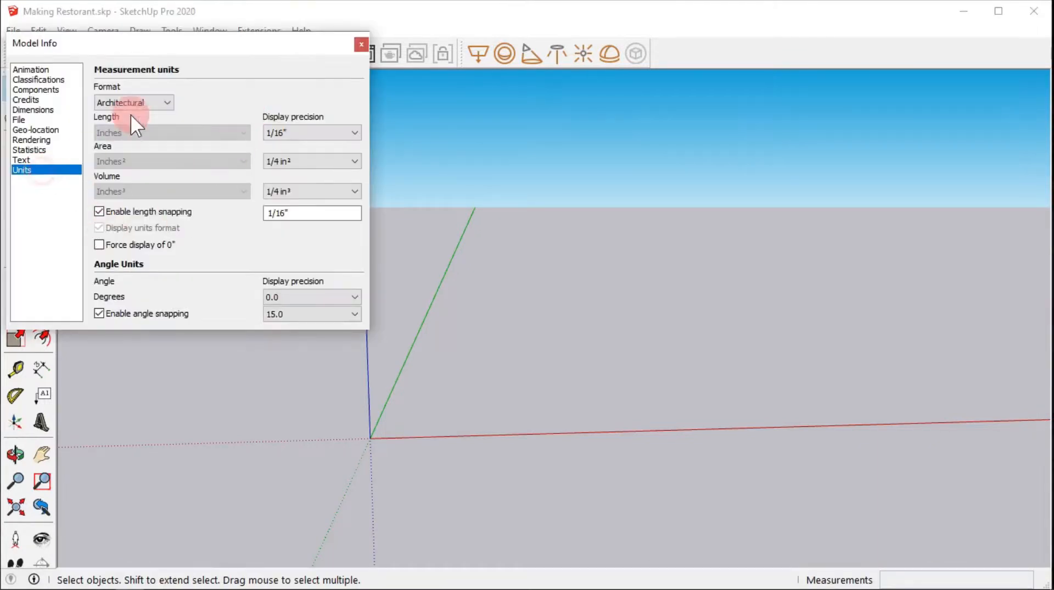
left_click(132, 114)
left_click(160, 131)
left_click(147, 156)
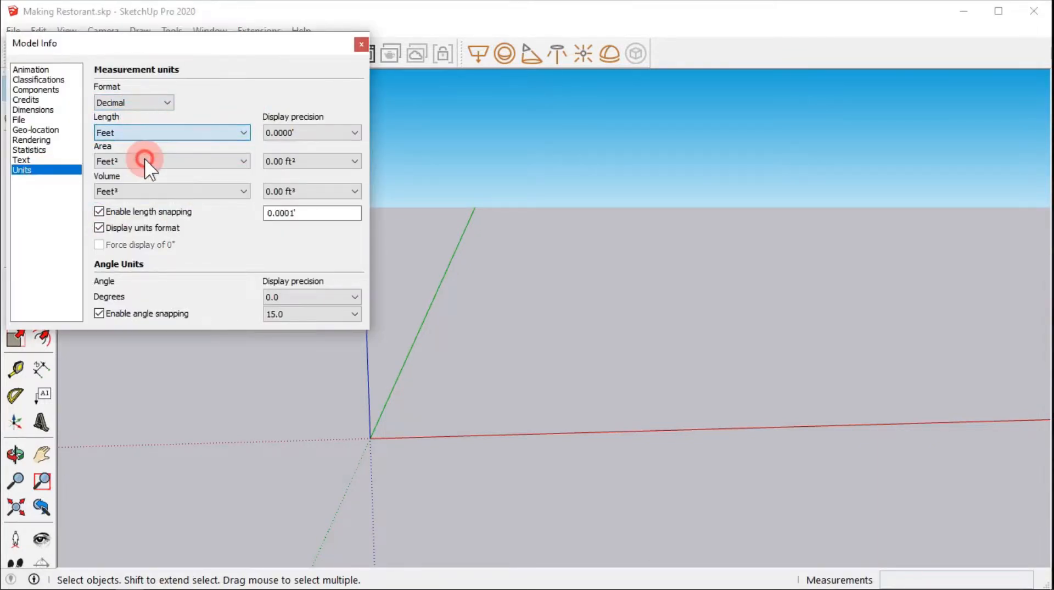
left_click(324, 132)
left_click(311, 167)
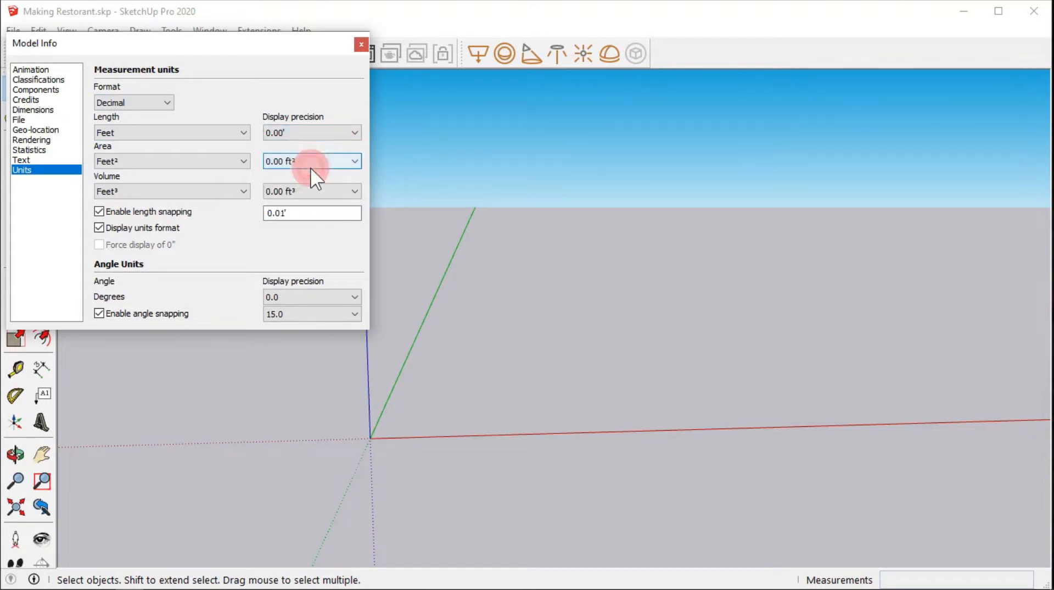
left_click(361, 46)
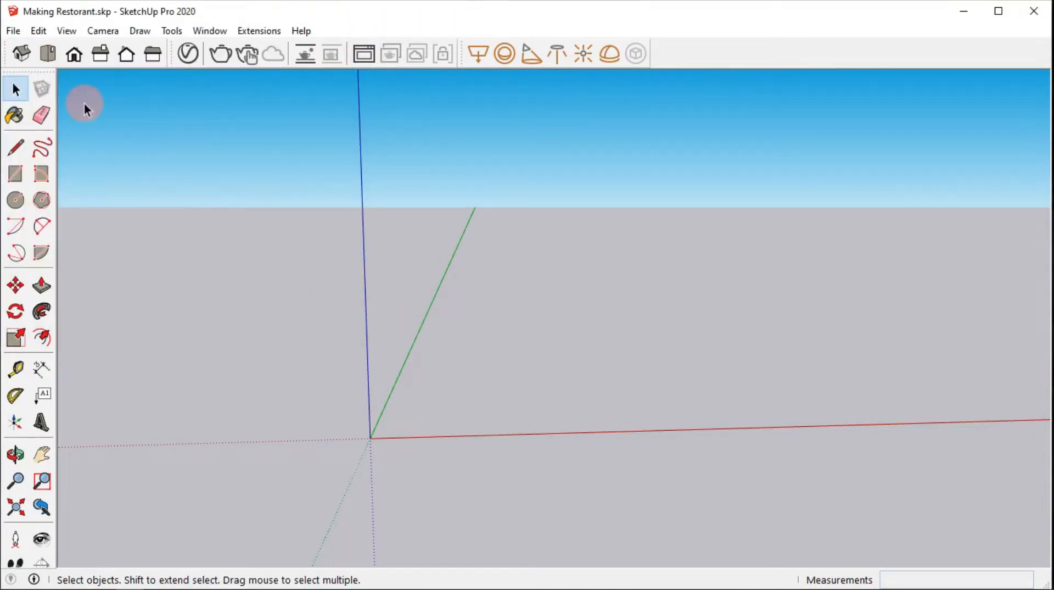
Step: In top view, draw a 17 by 20 ft floor rectangle starting from the origin
left_click(49, 53)
left_click(25, 170)
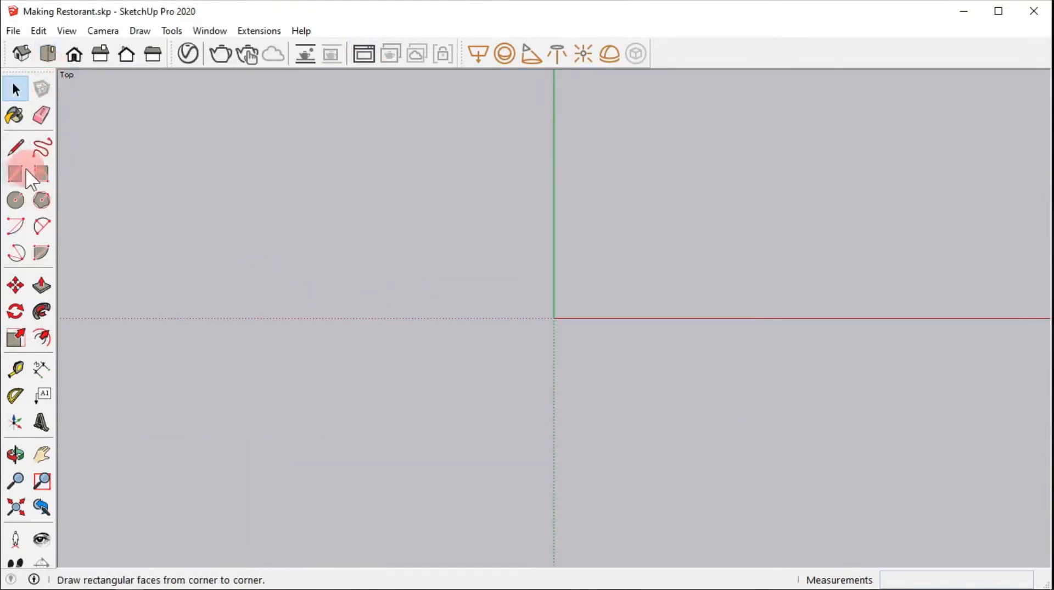
left_click(17, 169)
middle_click_drag(657, 259, 414, 330)
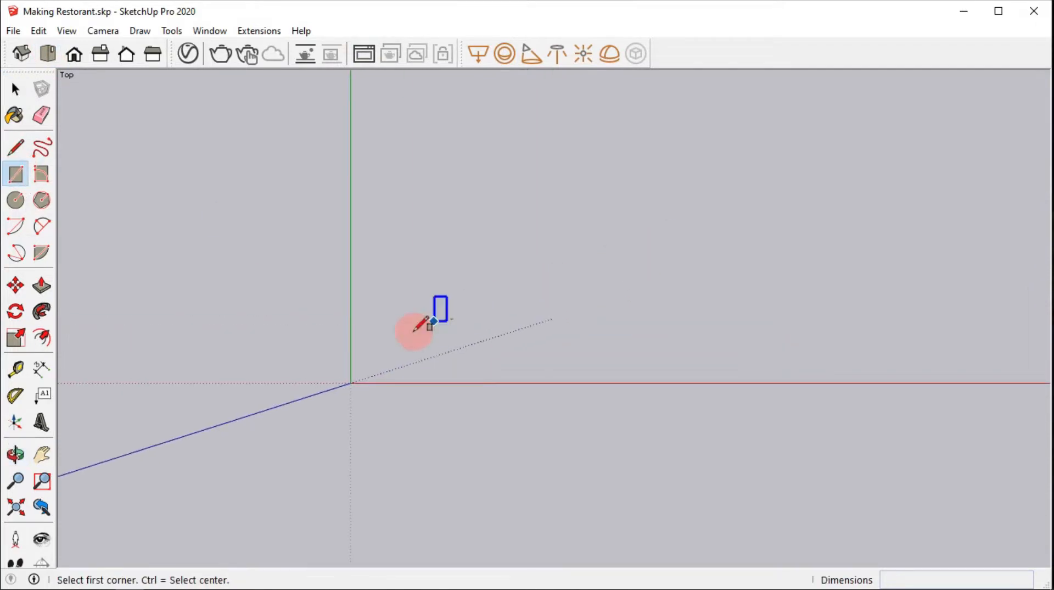
left_click(350, 382)
type("1")
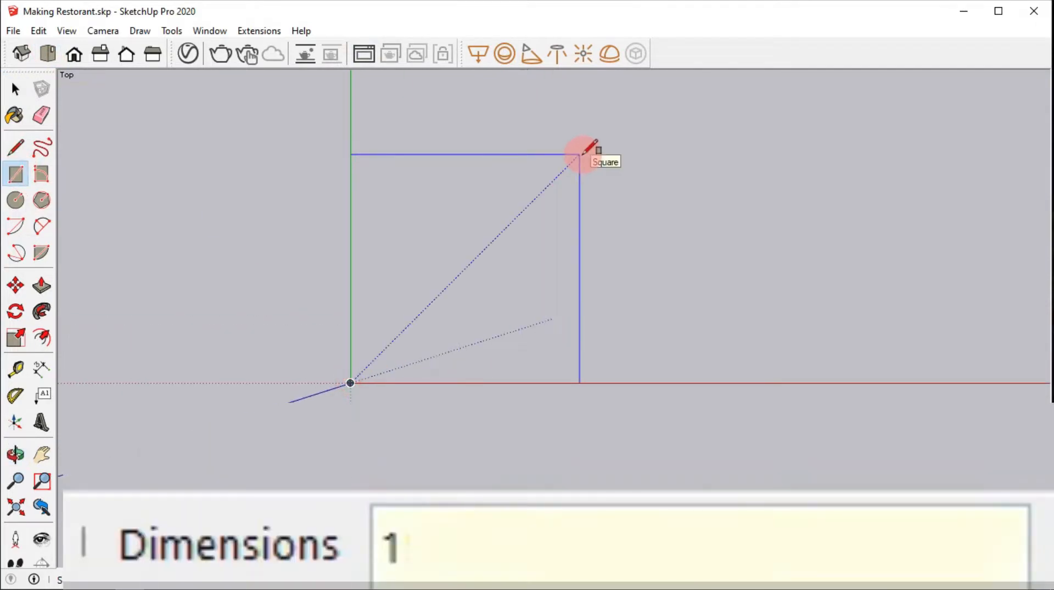
type("7,20")
key("Return")
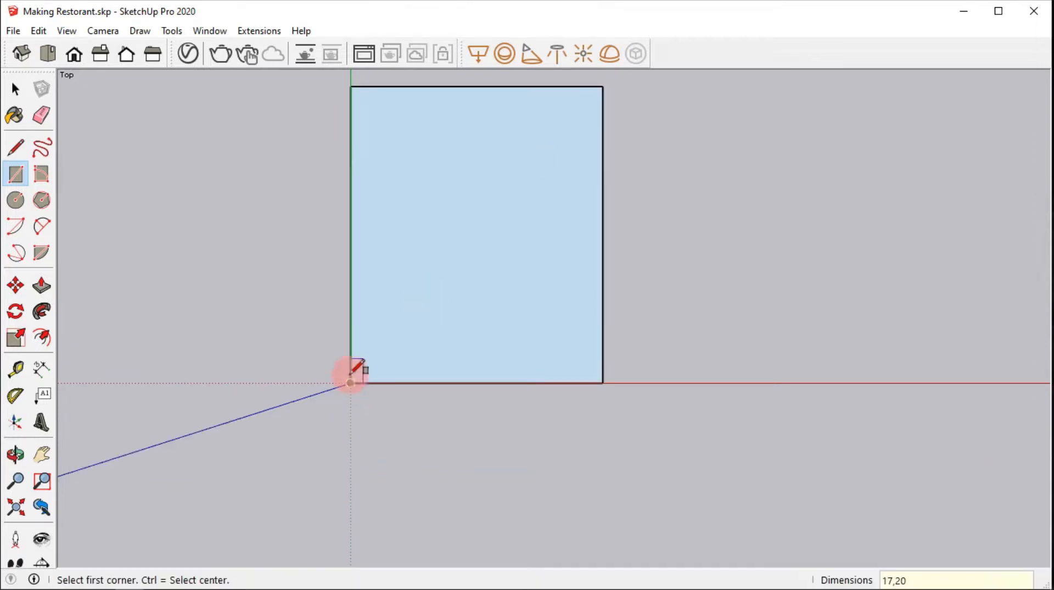
Step: Add dimensions to the left and back edges of the floor rectangle
left_click(41, 369)
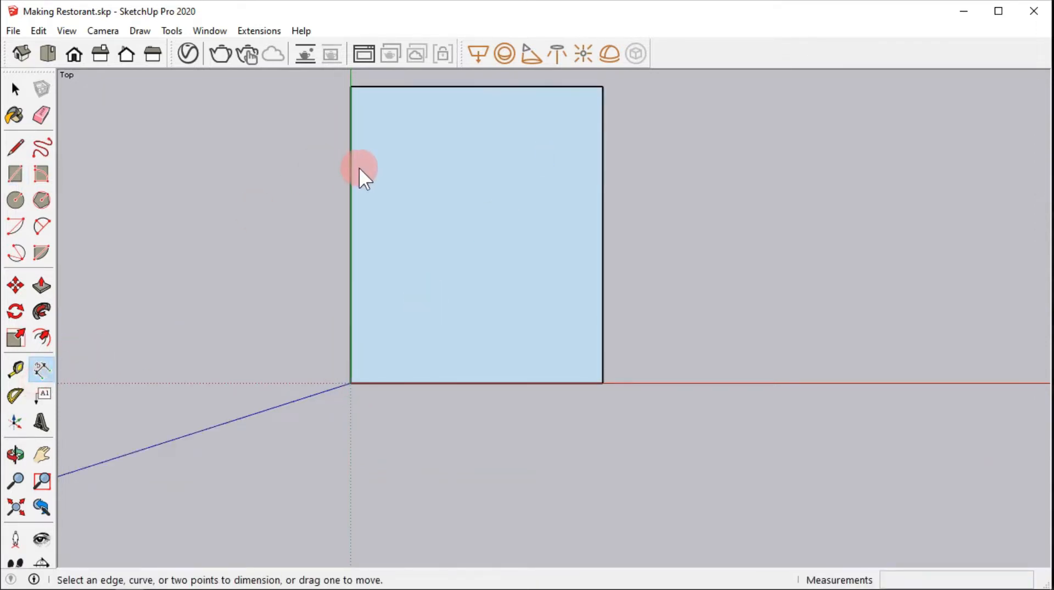
left_click(351, 169)
left_click(278, 172)
middle_click_drag(430, 143, 417, 254, "shift")
left_click(486, 196)
left_click(503, 135)
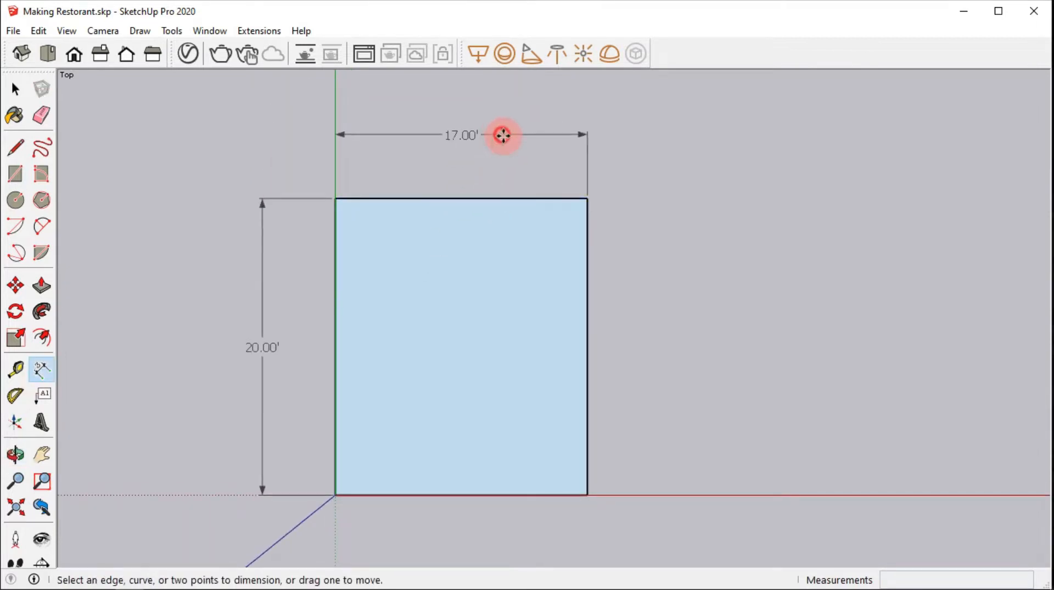
Step: Offset the floor outline inward by about 0.6 ft to mark the outer wall thickness
left_click(41, 337)
left_click(383, 232)
left_click(345, 194)
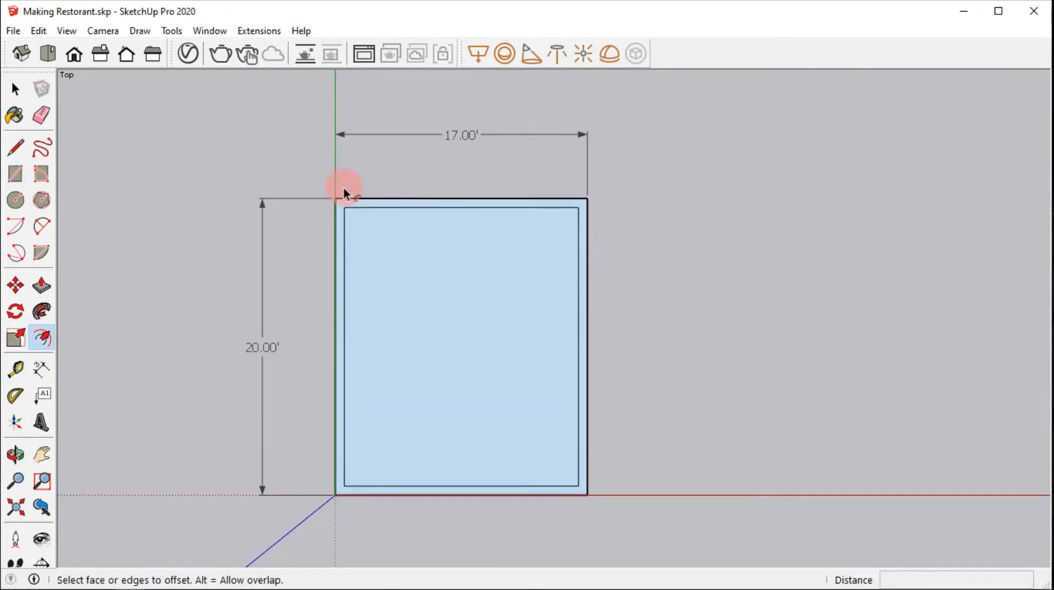
Step: Place two horizontal and two vertical guides off the inner outline, each pair about 0.4 ft apart, to lay out the back-left corner room
key("t")
left_click(419, 207)
left_click(432, 282)
left_click(435, 282)
left_click(439, 287)
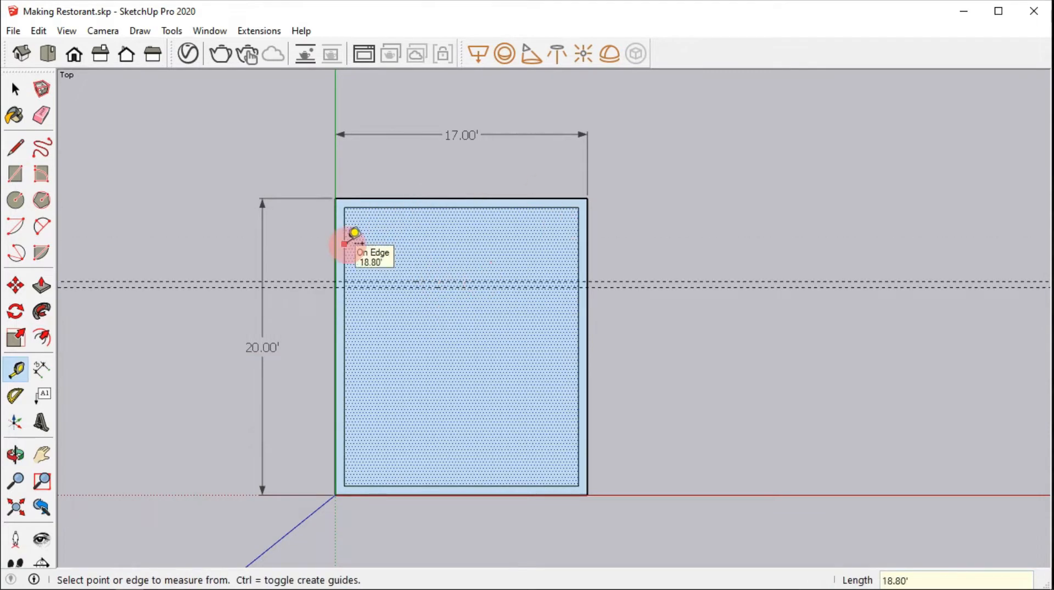
left_click(344, 244)
left_click(403, 240)
left_click(403, 238)
left_click(410, 238)
Step: Draw two rectangles about 0.4 ft thick between the guides as partition walls for the back-left room, the front one about 4.4 ft long
scroll(406, 228, "up", 1)
key("r")
left_click(411, 301)
left_click(331, 293)
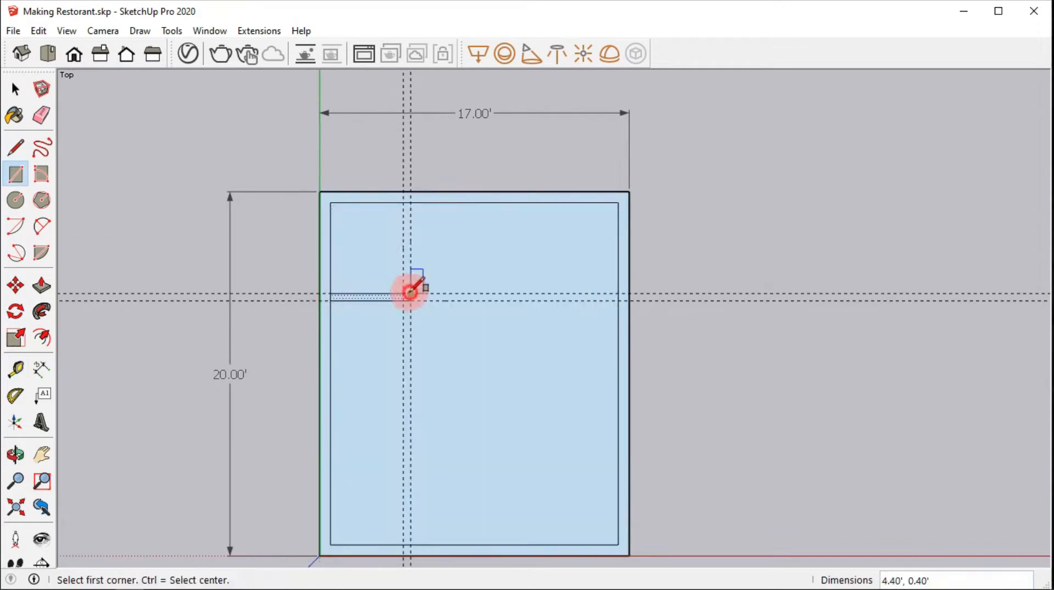
left_click(411, 293)
left_click(403, 202)
Step: Delete all the construction guides from the floor plan
scroll(403, 309, "up", 1)
left_click(38, 30)
left_click(130, 173)
Step: Draw short lines about 0.6 ft long at the four inner corners to split the outer wall band into separate strips
left_click(16, 148)
left_click(321, 188)
left_click(309, 188)
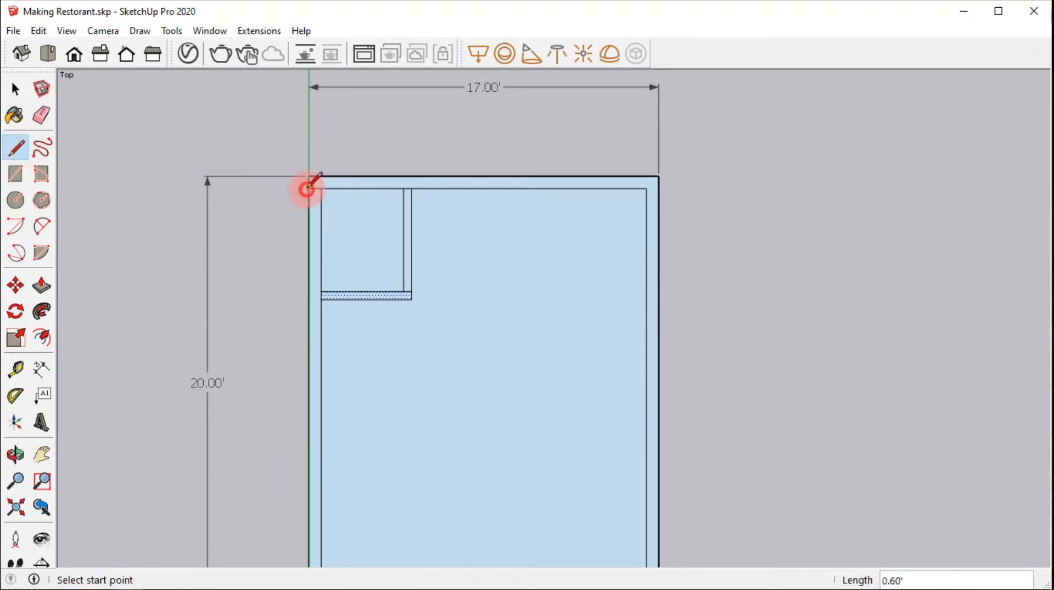
left_click(647, 189)
left_click(657, 189)
scroll(655, 190, "down", 2)
middle_click_drag(654, 373, 647, 211, "shift")
left_click(375, 340)
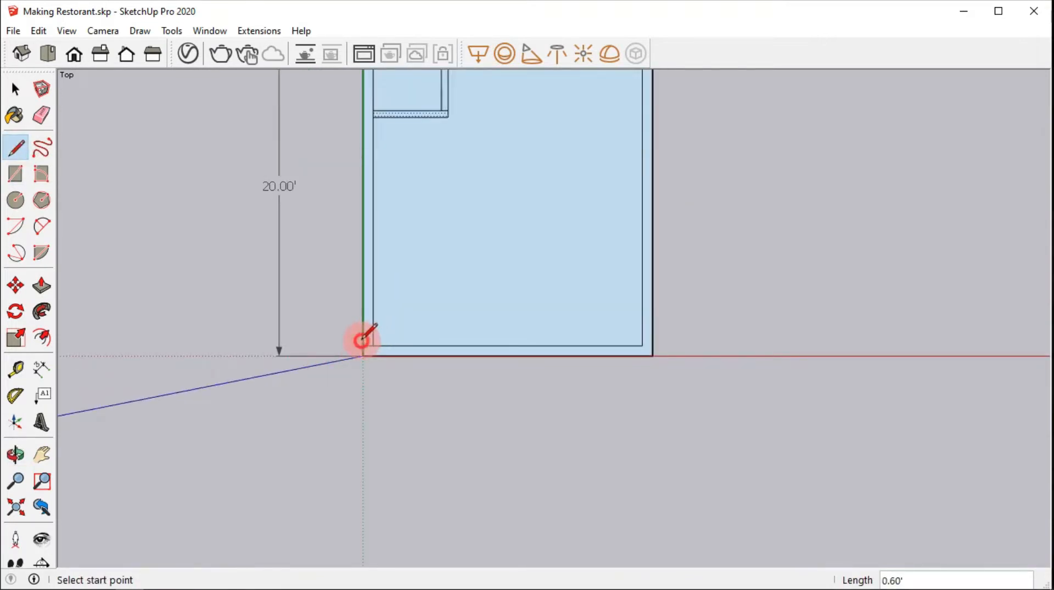
left_click(627, 345)
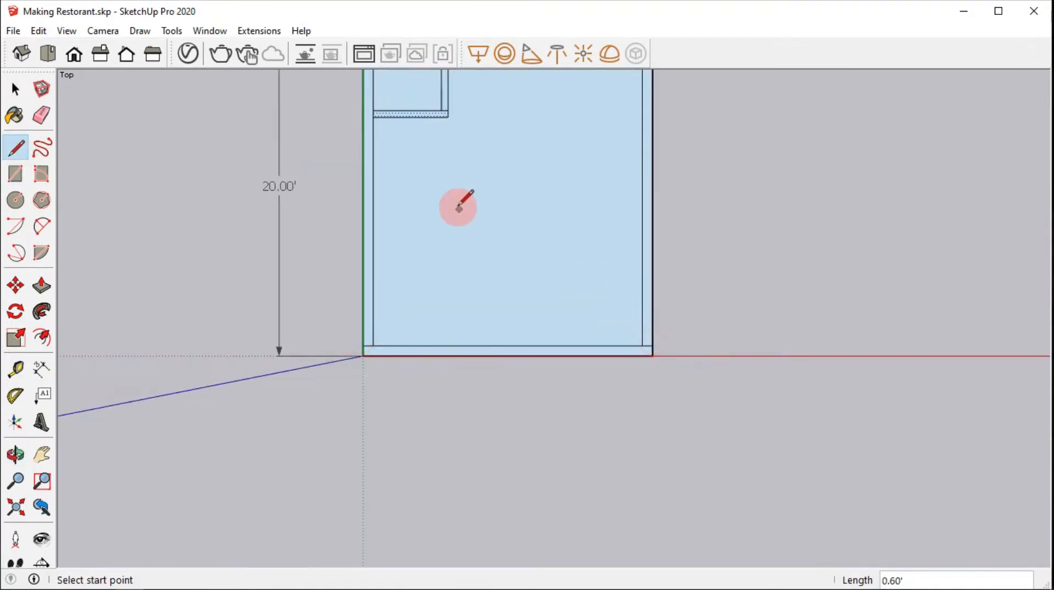
Step: Make a group from the back wall strip's face and its bounding edges
middle_click_drag(459, 207, 423, 287, "shift")
key("space")
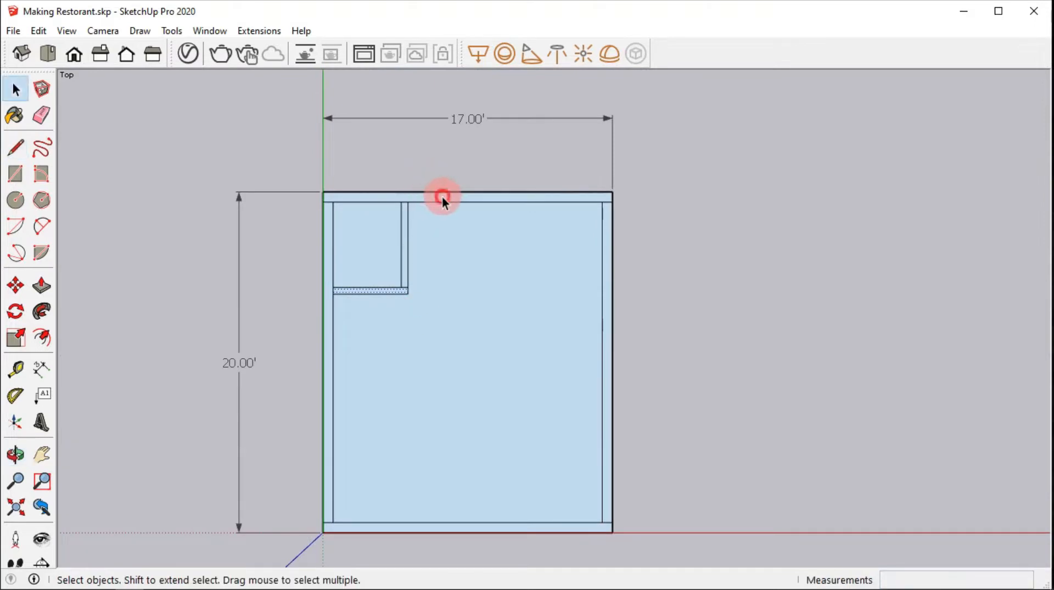
left_click(443, 197)
scroll(442, 196, "up", 2)
double_click(443, 196)
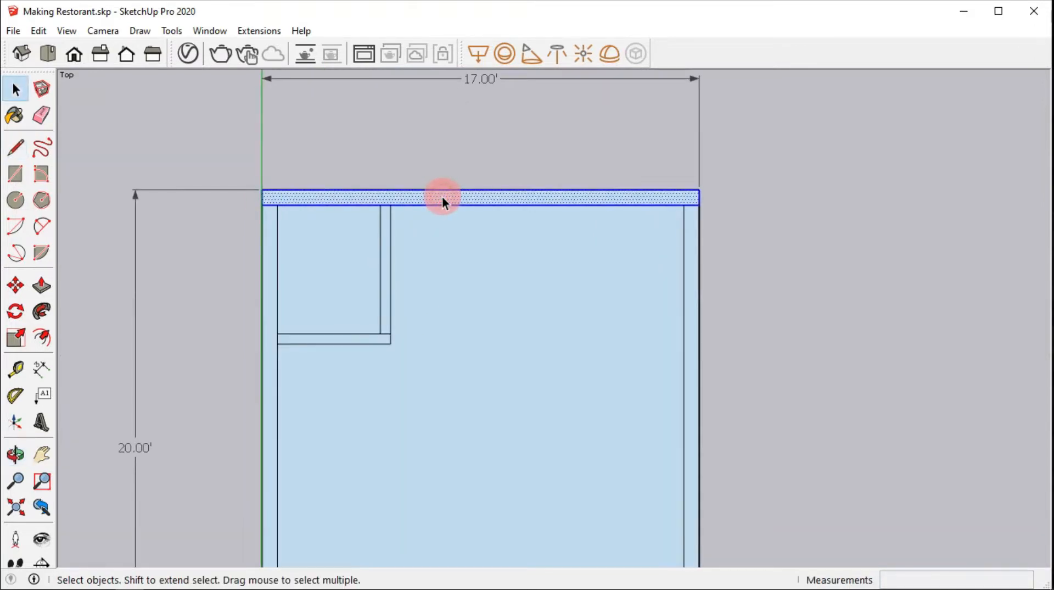
middle_click_drag(436, 252, 431, 94)
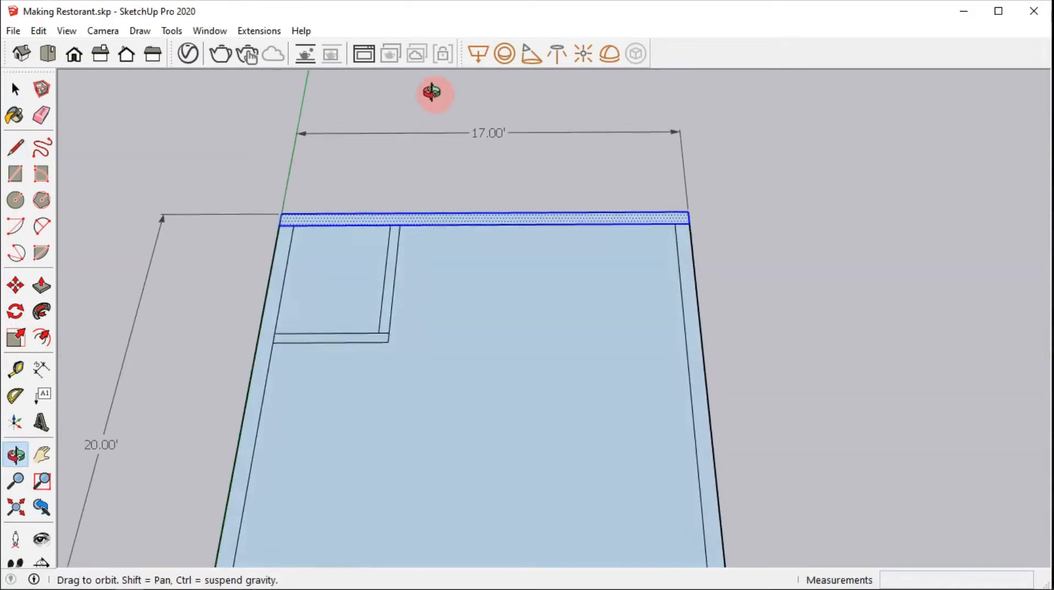
right_click(469, 221)
left_click(541, 355)
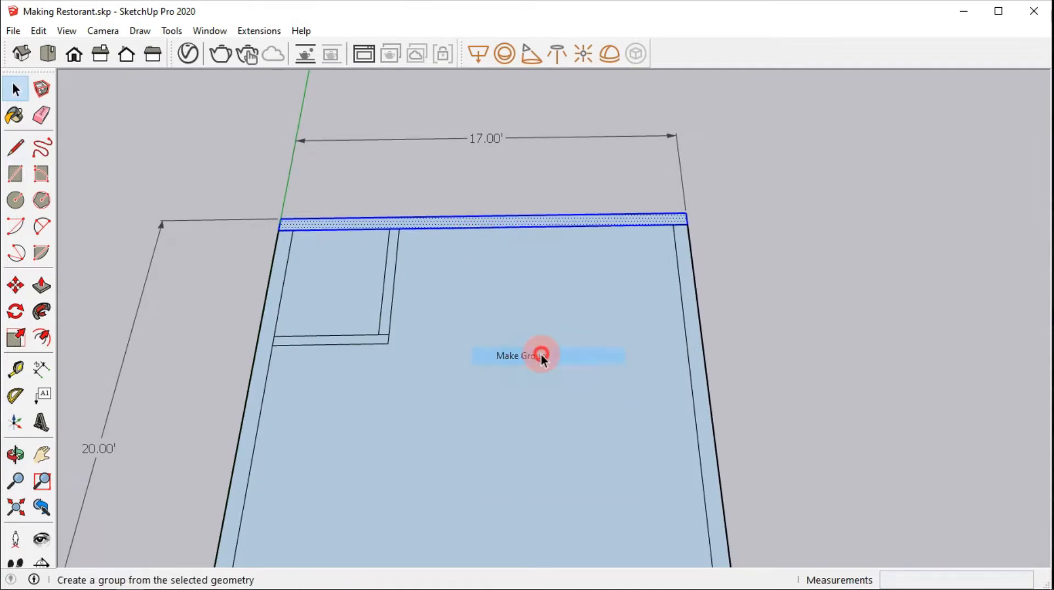
Step: Make separate groups from the left wall strip and the right wall strip
scroll(486, 209, "down", 4)
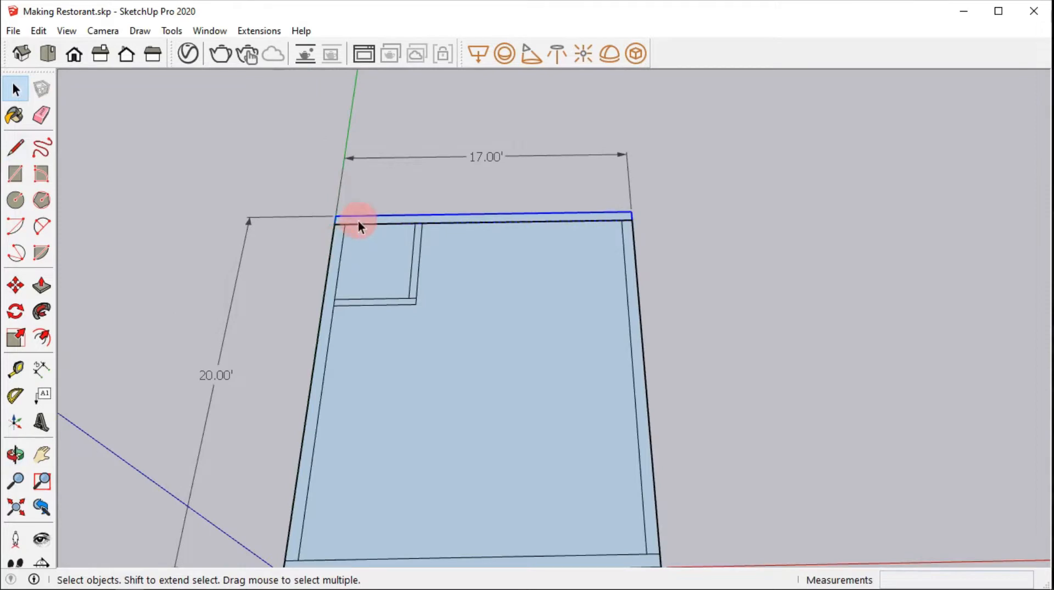
double_click(337, 253)
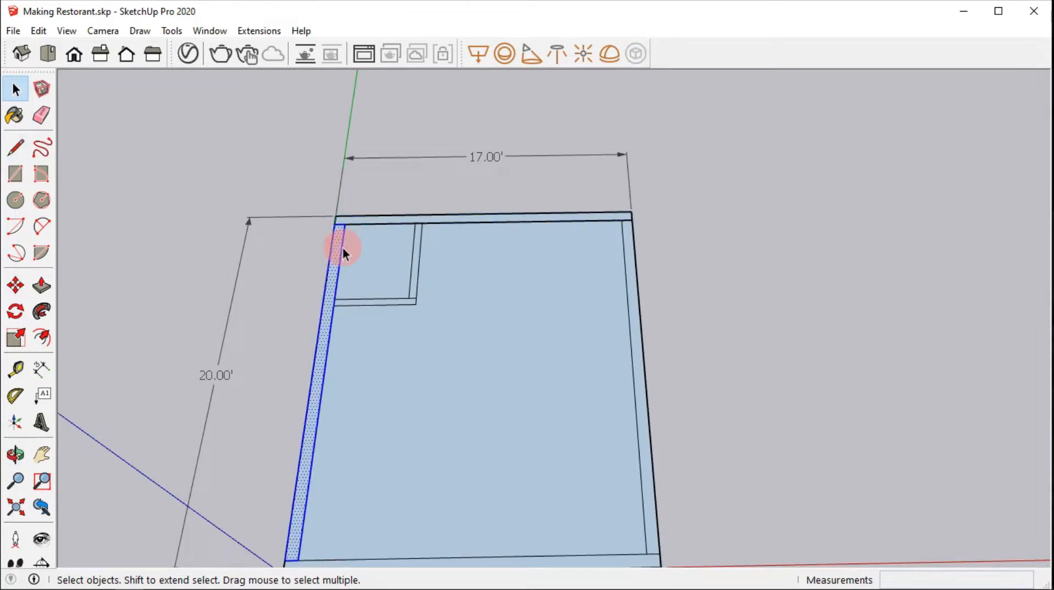
right_click(336, 245)
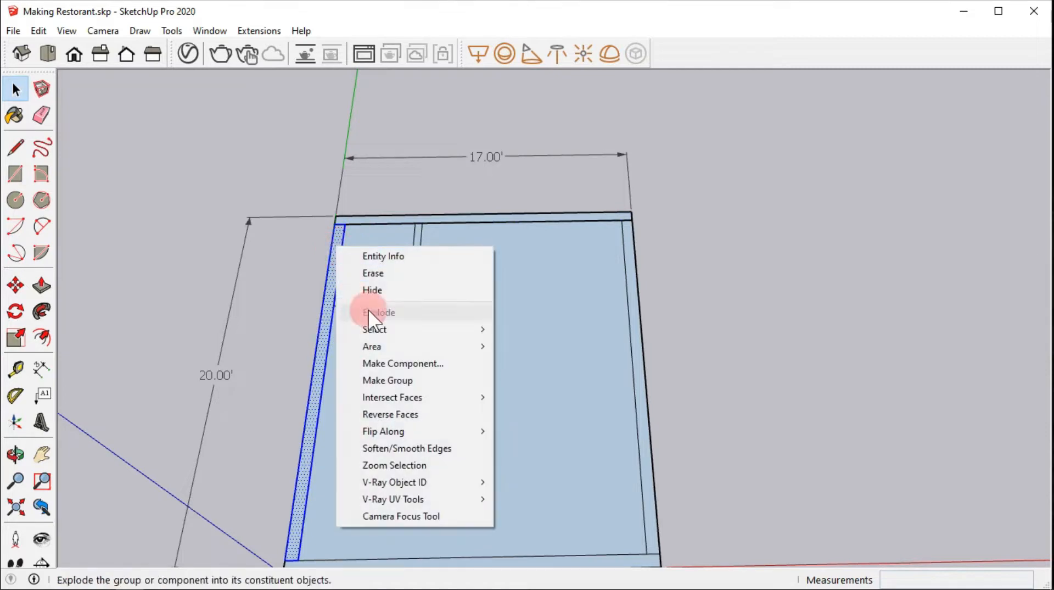
left_click(399, 377)
middle_click_drag(400, 377, 459, 307)
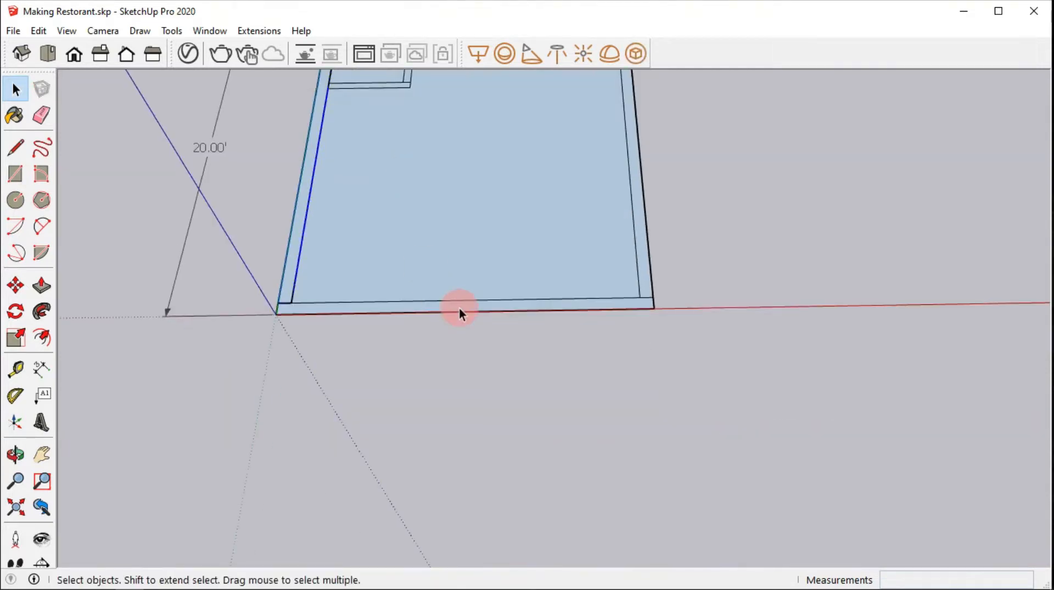
right_click(641, 237)
left_click(692, 374)
middle_click_drag(692, 373, 623, 320)
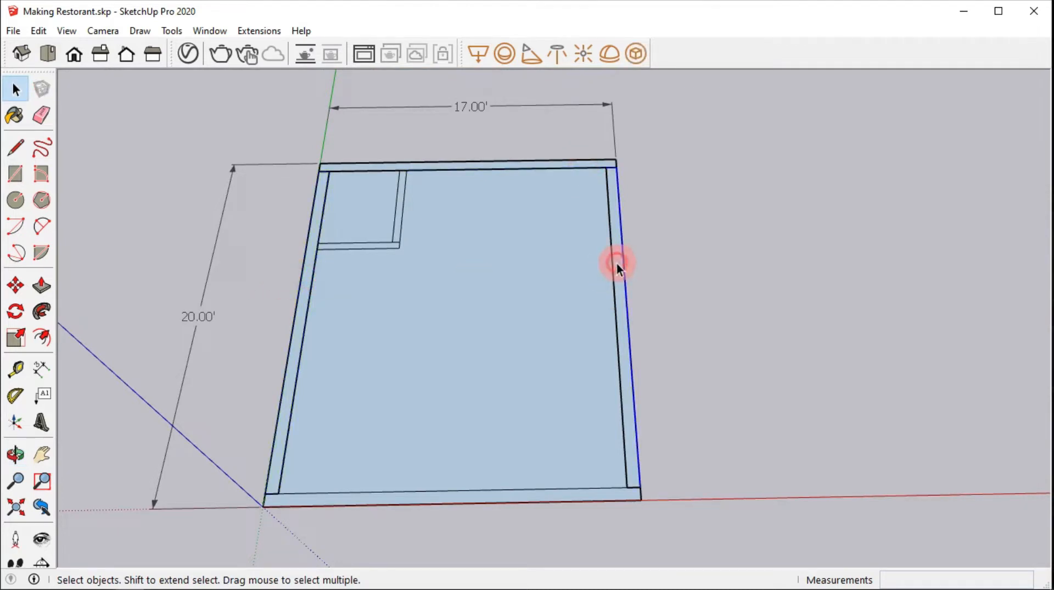
Step: Open the back wall group and extrude its face upward 9 ft with Push/Pull
double_click(424, 166)
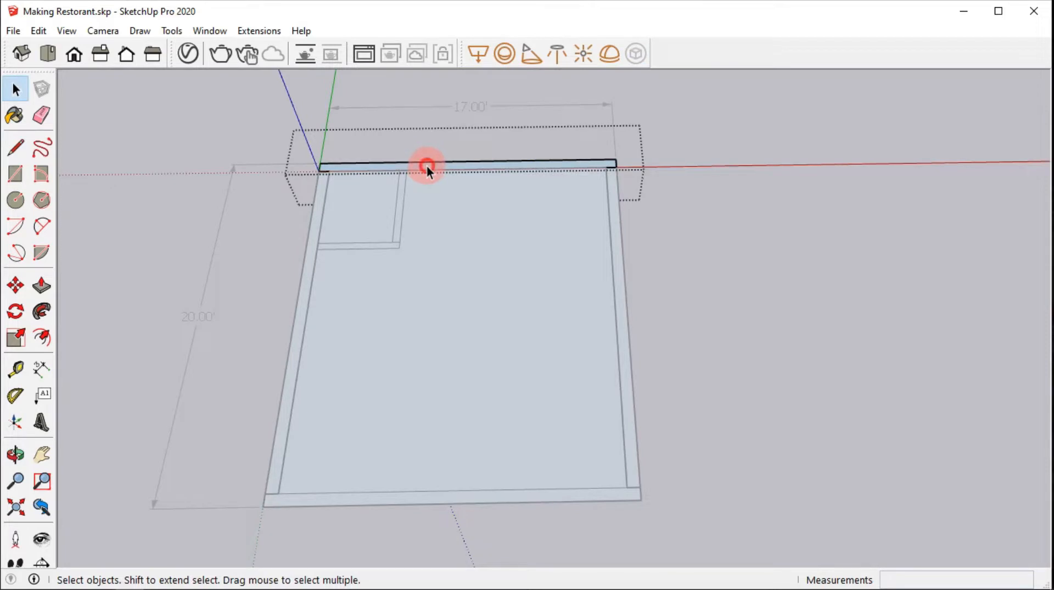
left_click(426, 166)
left_click(43, 284)
left_click_drag(519, 188, 507, 98)
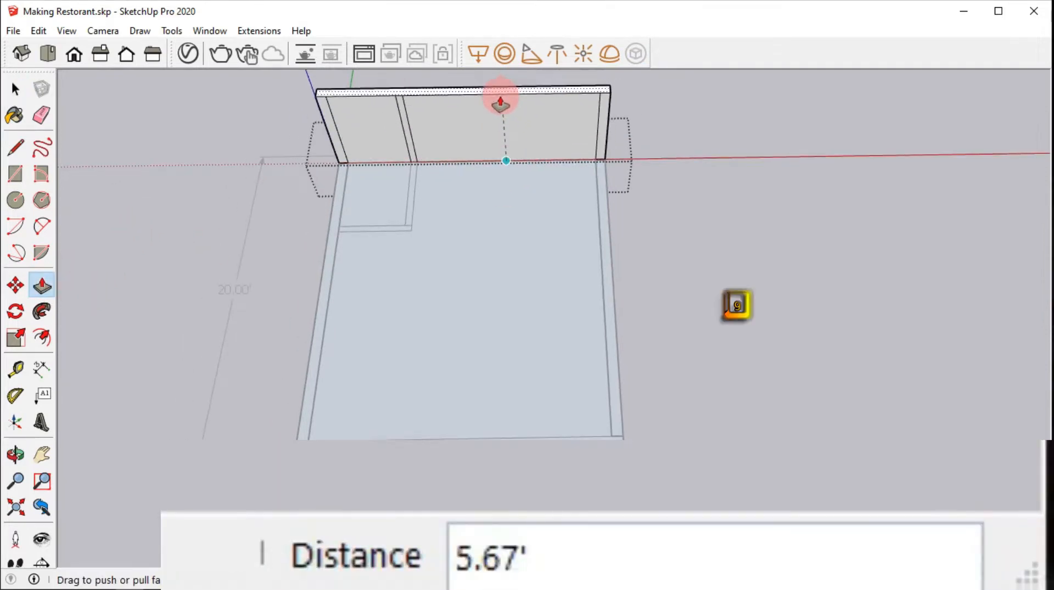
type("9")
key("Return")
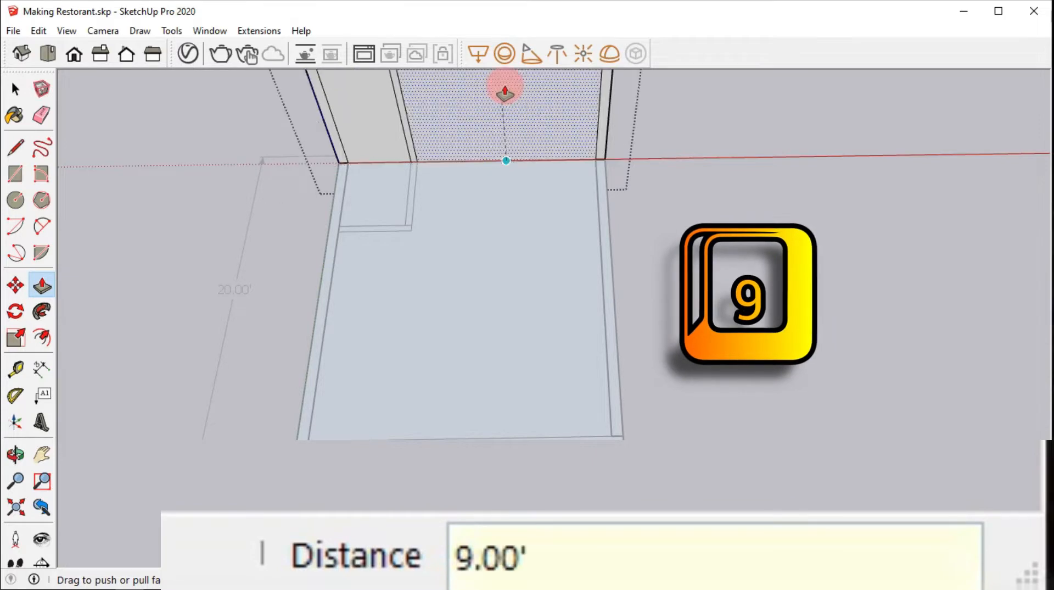
middle_click_drag(483, 133, 463, 261)
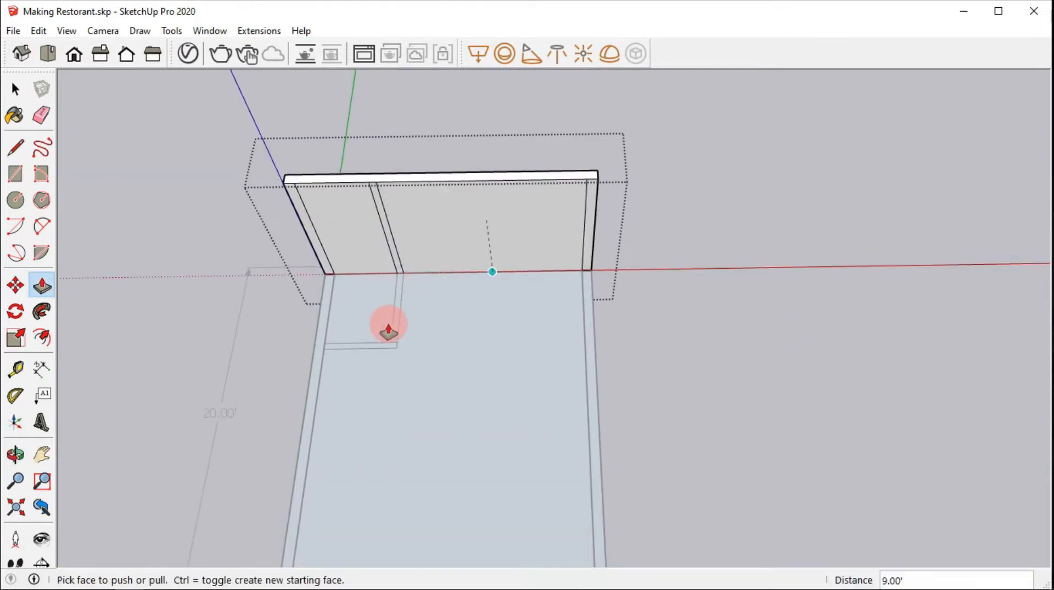
key("space")
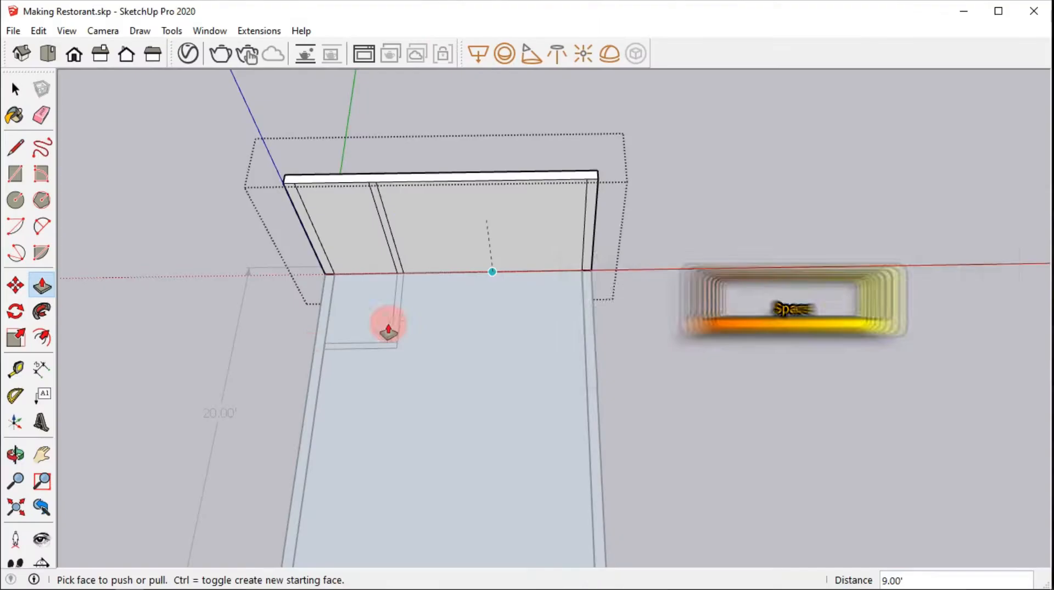
key("space")
Step: Repeat the 9 ft Push/Pull on the face inside the left wall group
middle_click_drag(312, 352, 318, 351)
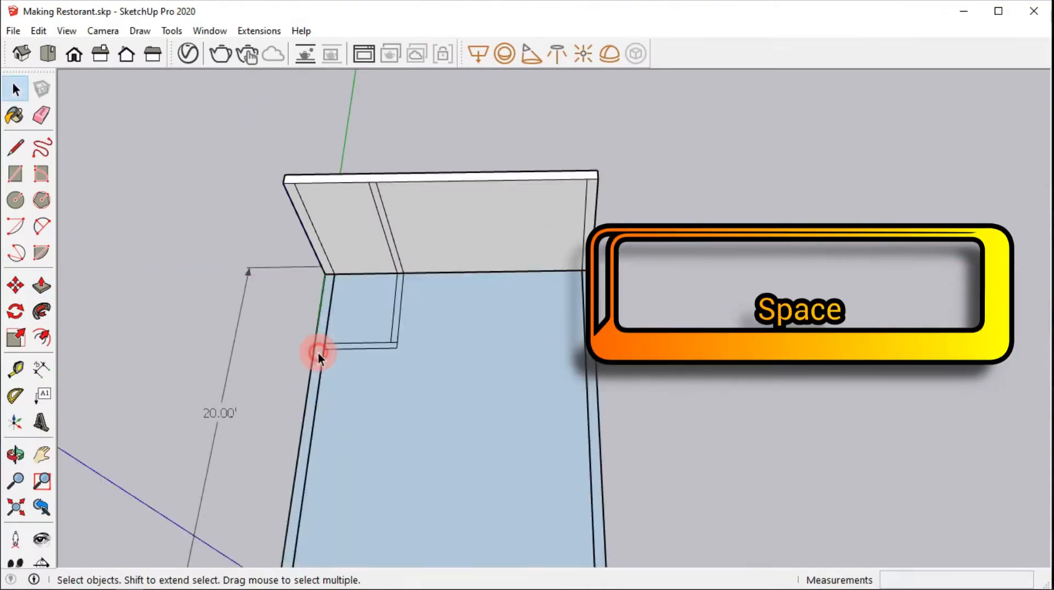
left_click(318, 351)
key("p")
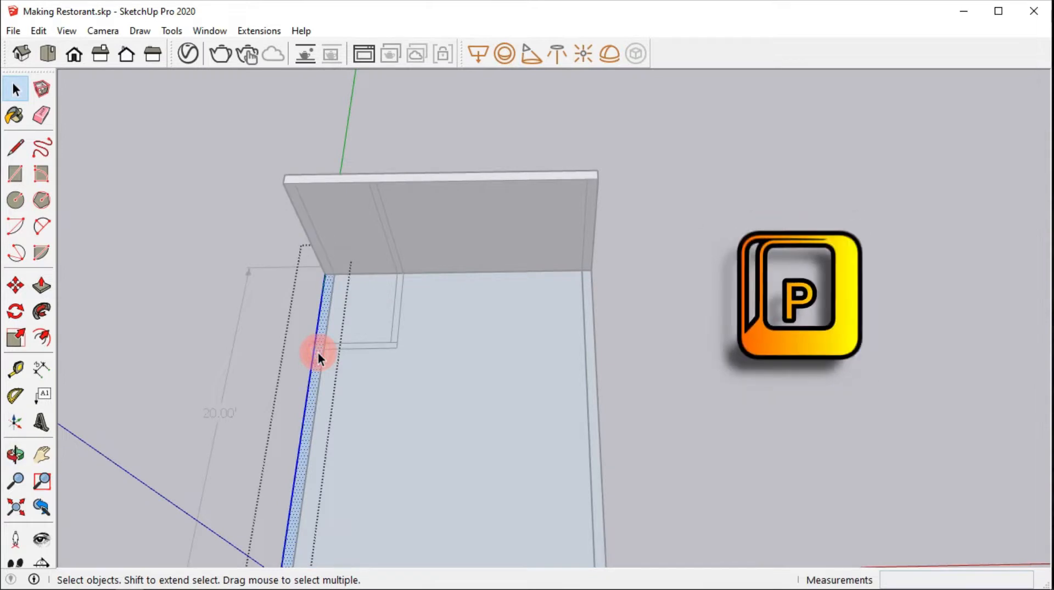
double_click(318, 355)
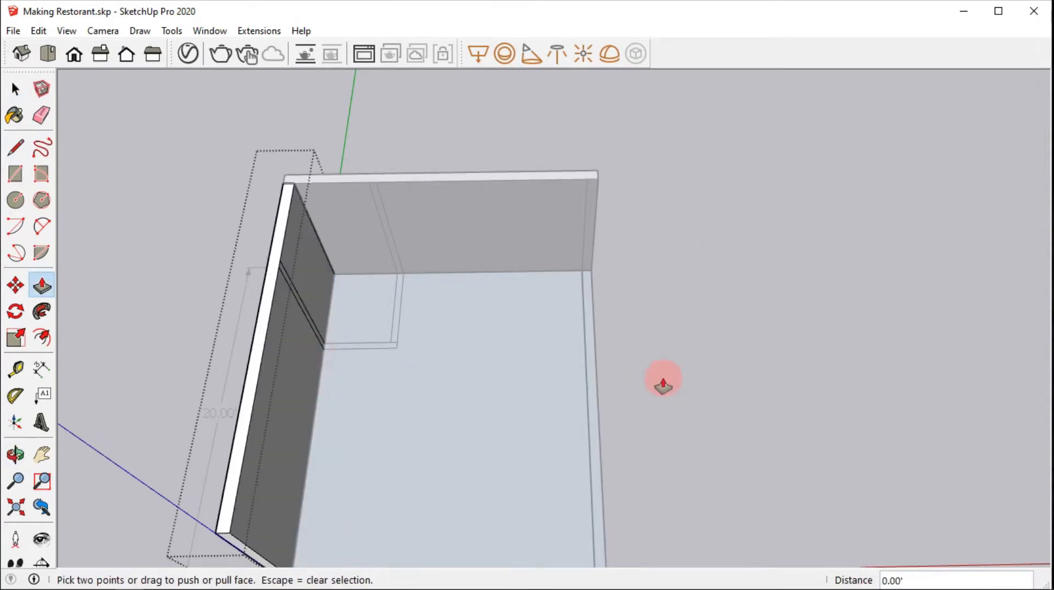
key("space")
Step: Raise the face inside the right wall group by the same 9 ft Push/Pull, and leave the group
left_click(590, 371)
key("p")
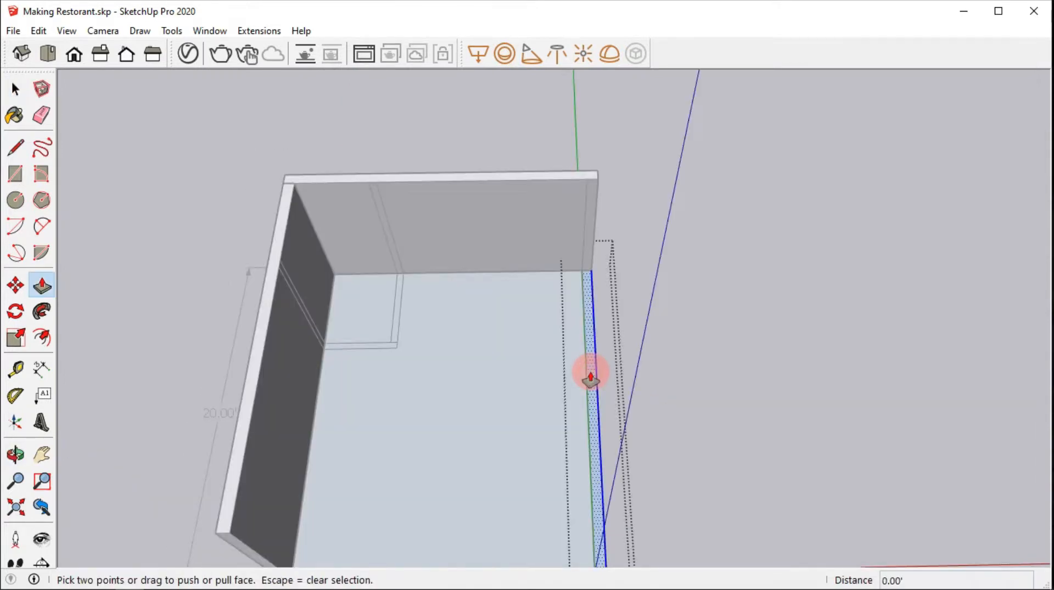
left_click(591, 373)
left_click(590, 371)
scroll(571, 369, "down", 3)
middle_click_drag(566, 369, 507, 346)
left_click(15, 89)
middle_click_drag(357, 182, 436, 162)
scroll(464, 329, "up", 6)
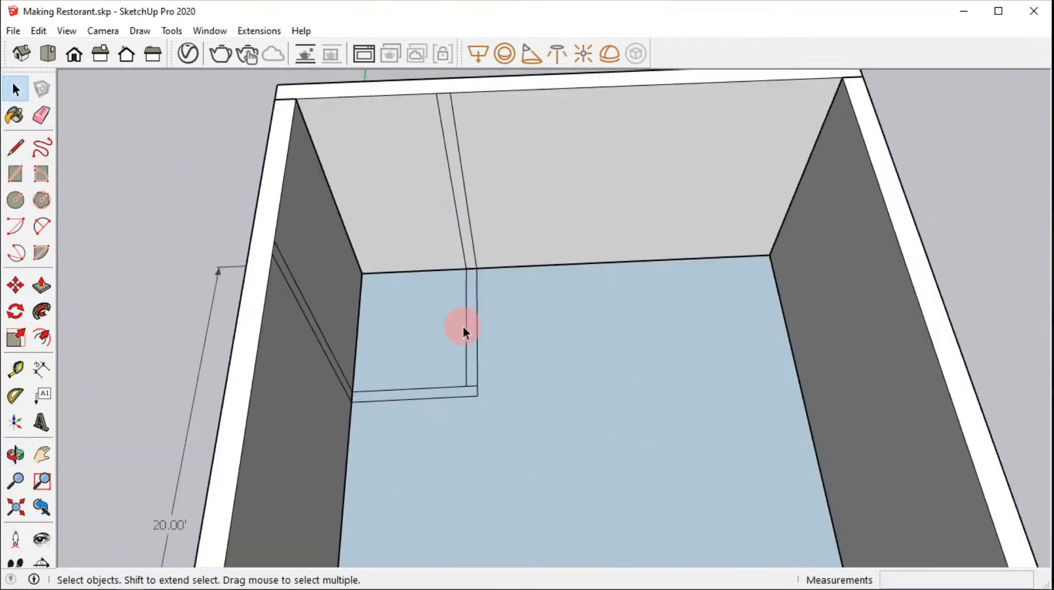
Step: Group the corner room's front partition strip and extrude it up to the outer wall height with Push/Pull
left_click(473, 408)
right_click(473, 409)
left_click(560, 257)
scroll(443, 382, "down", 3)
key("p")
left_click(443, 406)
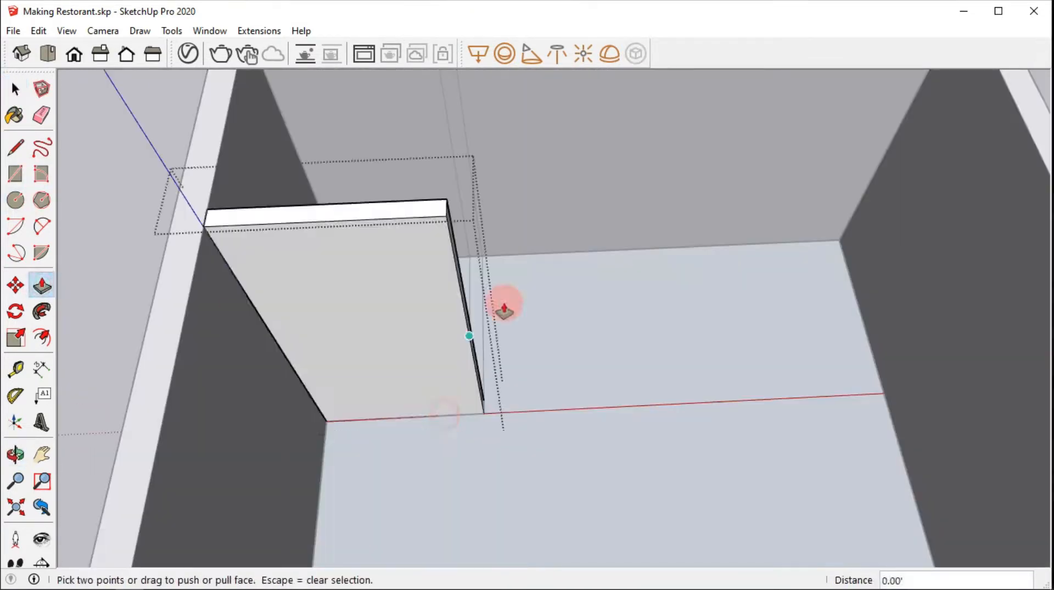
left_click(504, 305)
Step: Raise the corner room's side partition strip, inside its own group, to the same wall height with Push/Pull
key("space")
left_click(486, 272)
key("p")
left_click(482, 279)
left_click(137, 207)
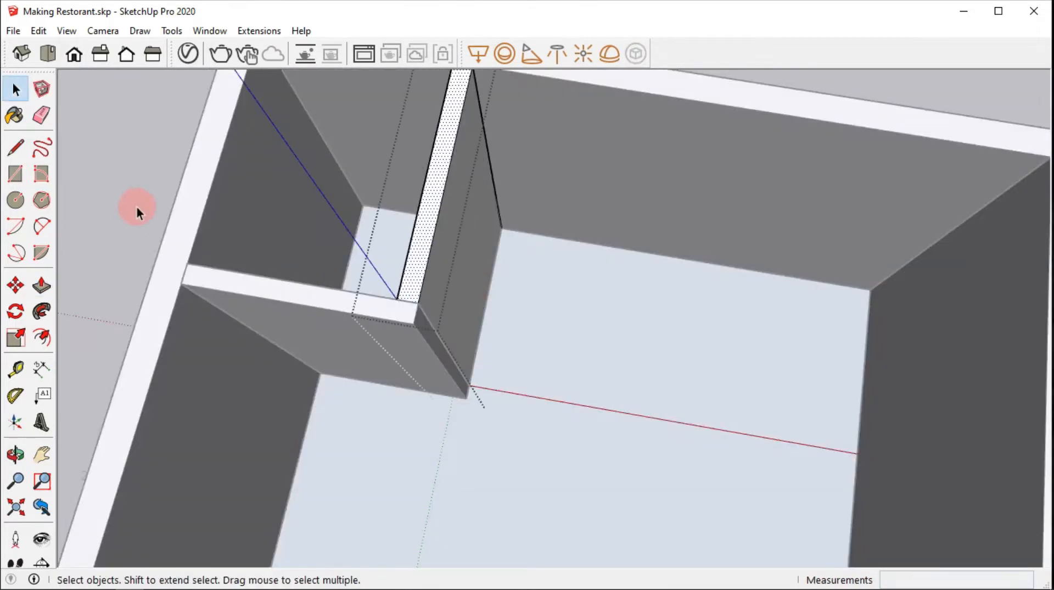
Step: Draw a thin rectangle on the floor from the corner partition's end to the right wall
middle_click_drag(137, 206, 796, 372)
key("r")
left_click(454, 184)
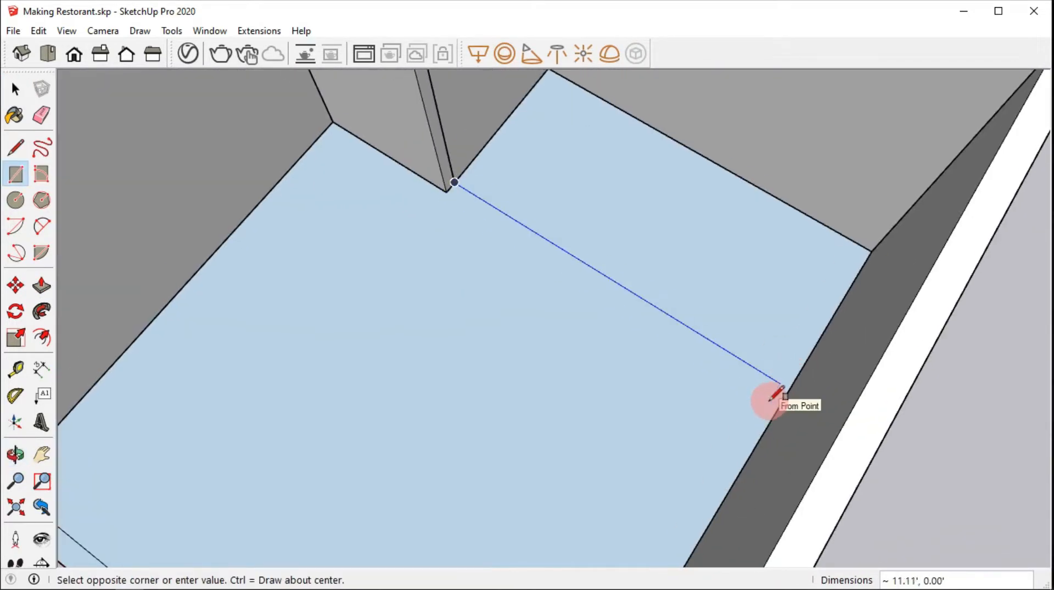
left_click(777, 400)
Step: Place a Tape Measure guide across the floor 3 ft from the corner room's partition end
key("t")
scroll(454, 184, "up", 4)
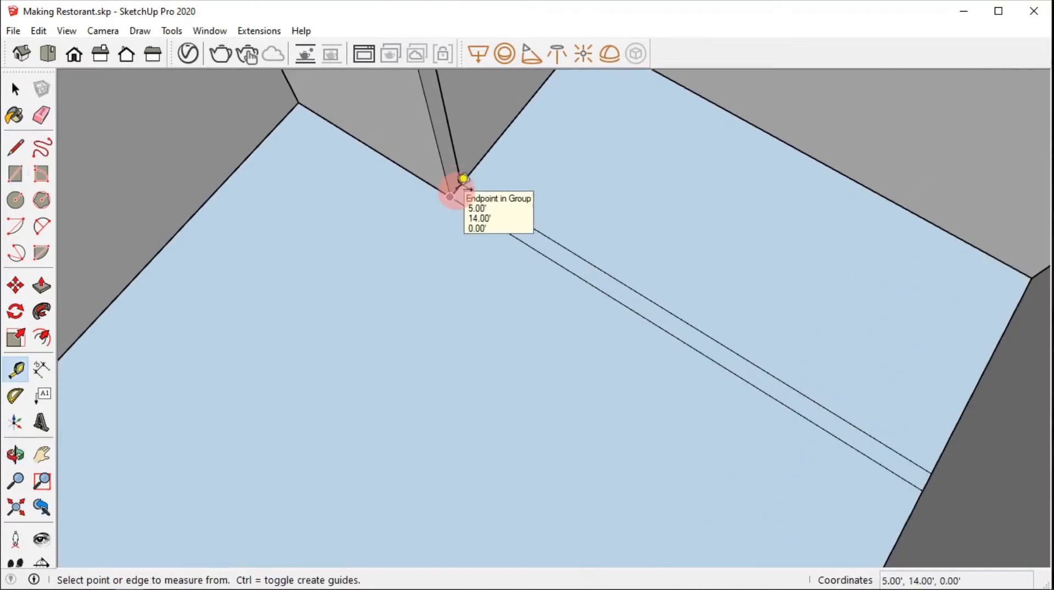
left_click(459, 190)
type("3")
key("Return")
scroll(582, 253, "down", 5)
middle_click_drag(522, 313, 558, 278)
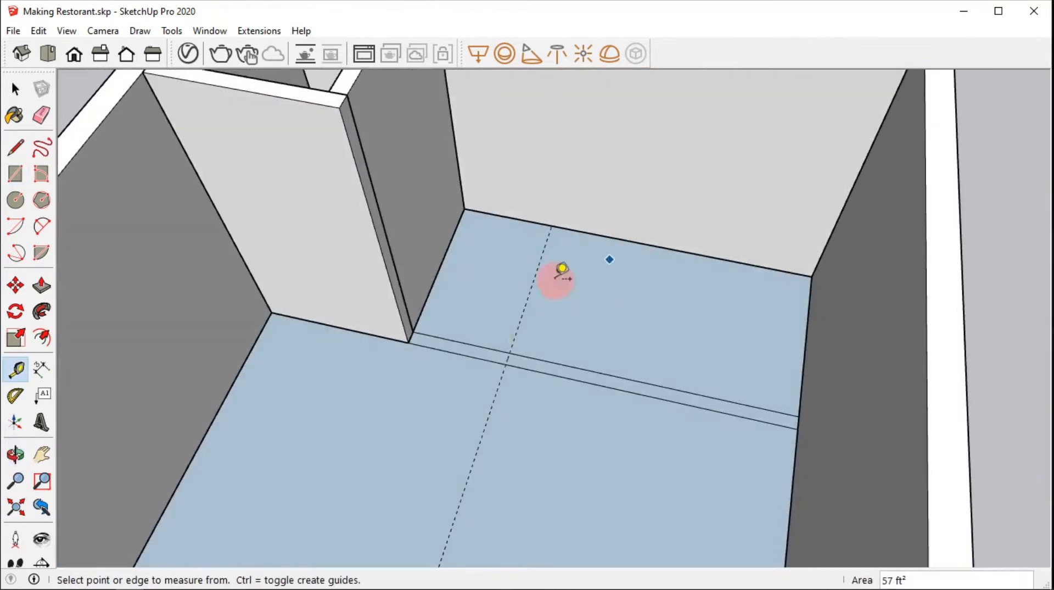
Step: Split the thin floor strip with a line where the 3 ft guide crosses it
scroll(557, 278, "up", 5)
left_click(400, 344)
scroll(607, 353, "down", 2)
scroll(631, 328, "down", 2)
left_click(969, 426)
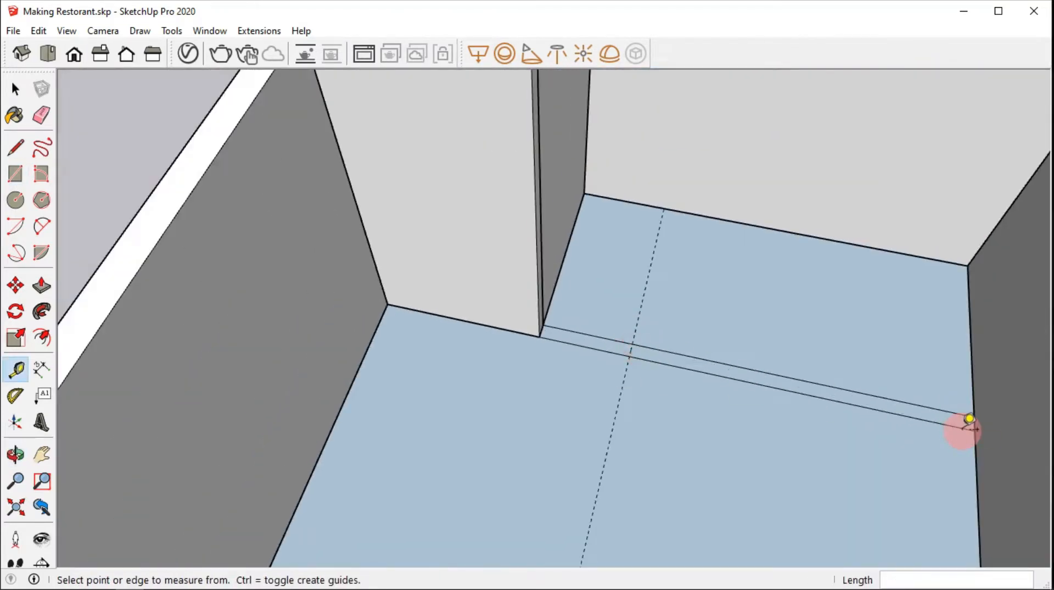
key("l")
left_click(631, 345)
left_click(630, 357)
Step: Group the strip between the guide and the right wall and extrude it 9 ft upward
key("space")
right_click(712, 367)
left_click(786, 220)
scroll(630, 343, "down", 3)
key("p")
left_click(631, 344)
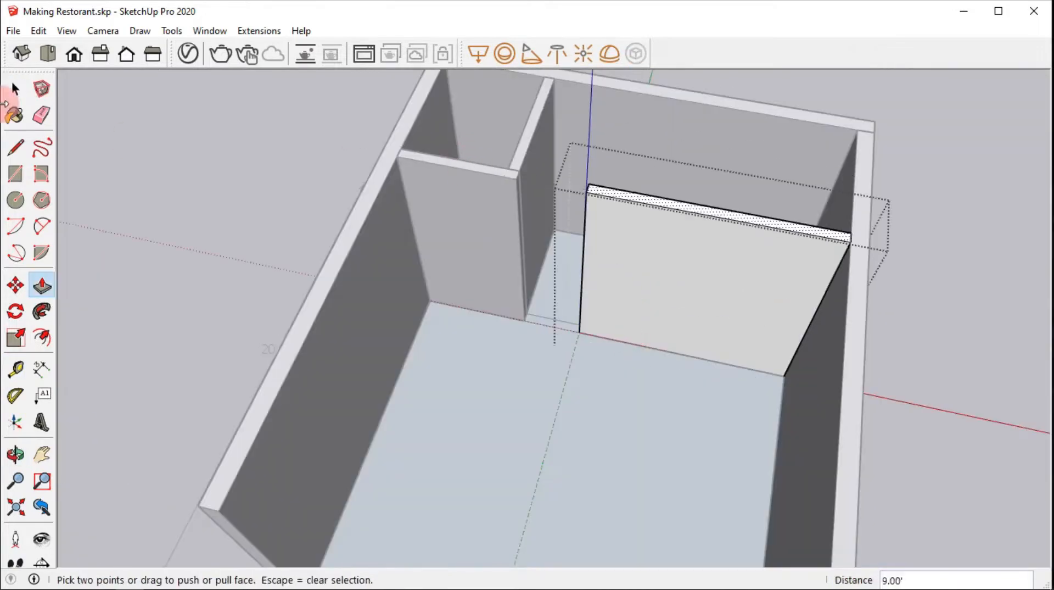
Step: Add a horizontal Tape Measure guide 7 ft above the floor across the partition walls
key("space")
middle_click_drag(630, 344, 438, 160)
key("t")
scroll(506, 211, "up", 3)
mouse_move(505, 211)
middle_mouse_down()
mouse_move(494, 200)
mouse_move(494, 268)
middle_mouse_up()
left_click(485, 417)
type("7")
key("Return")
Step: Outline a door opening below the 7 ft guide on the corner room's front wall and push its face through
key("l")
left_click(379, 179)
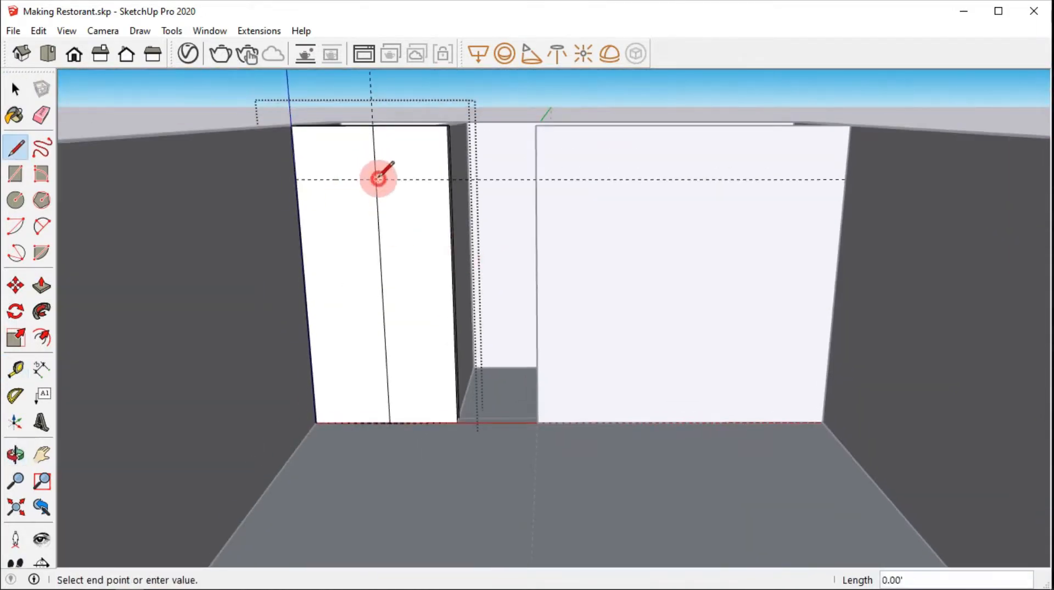
left_click(301, 181)
key("space")
mouse_move(301, 181)
middle_mouse_down()
mouse_move(350, 328)
mouse_move(404, 169)
mouse_move(407, 239)
middle_mouse_up()
key("p")
left_click(350, 329)
left_click(400, 337)
key("space")
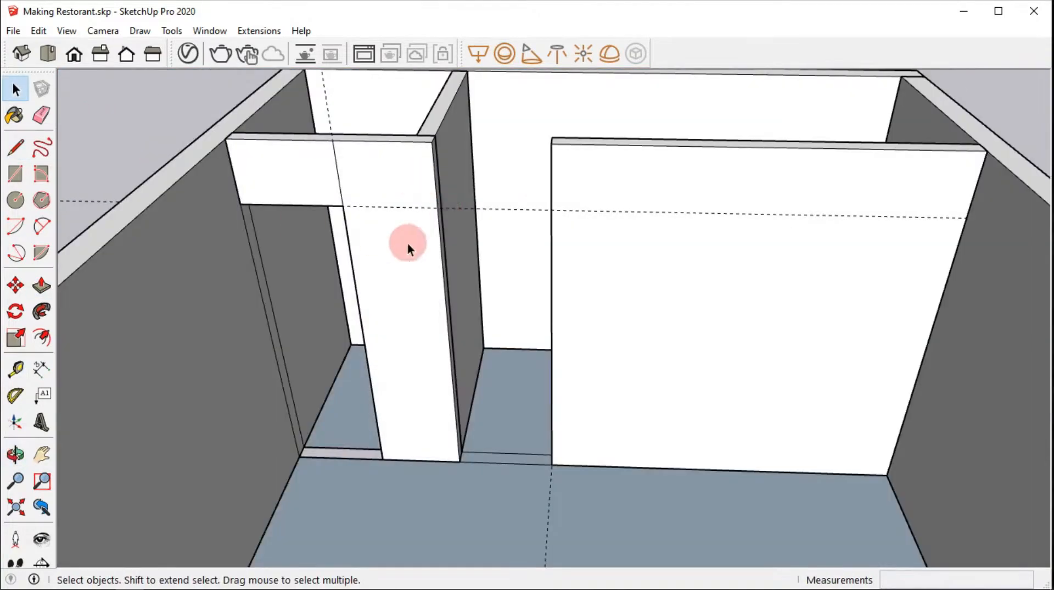
Step: Bridge the gap between the corner room and the long partition with a lintel above the 7 ft guide
key("r")
left_click(439, 206)
mouse_move(438, 204)
middle_mouse_down()
mouse_move(376, 405)
mouse_move(513, 181)
mouse_move(521, 247)
middle_mouse_up()
left_click(522, 248)
key("space")
right_click(477, 226)
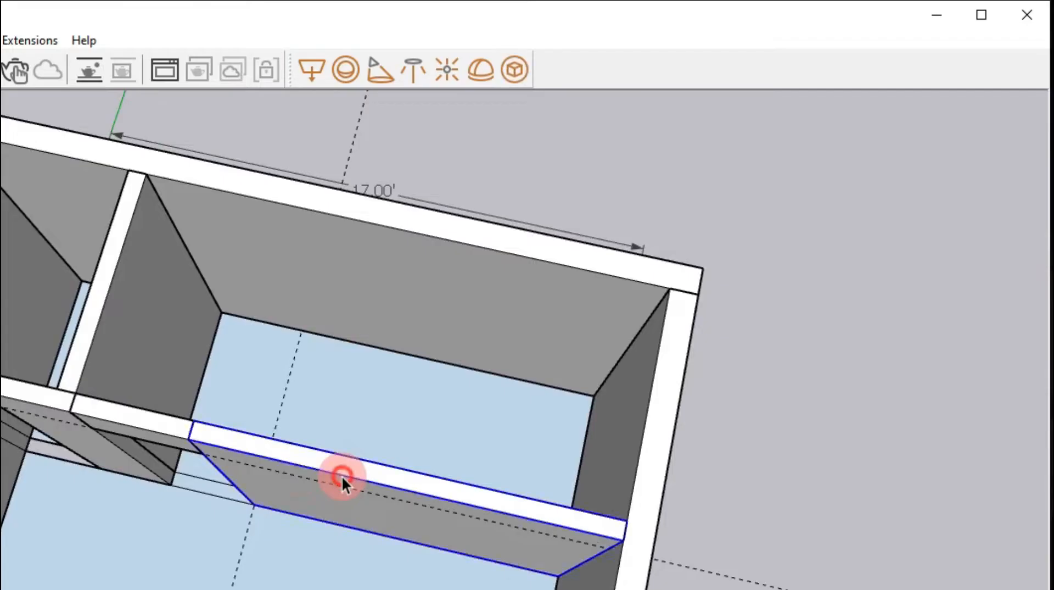
Step: Hide the long partition wall group and the lintel group beside it
scroll(499, 365, "down", 3)
right_click(500, 364)
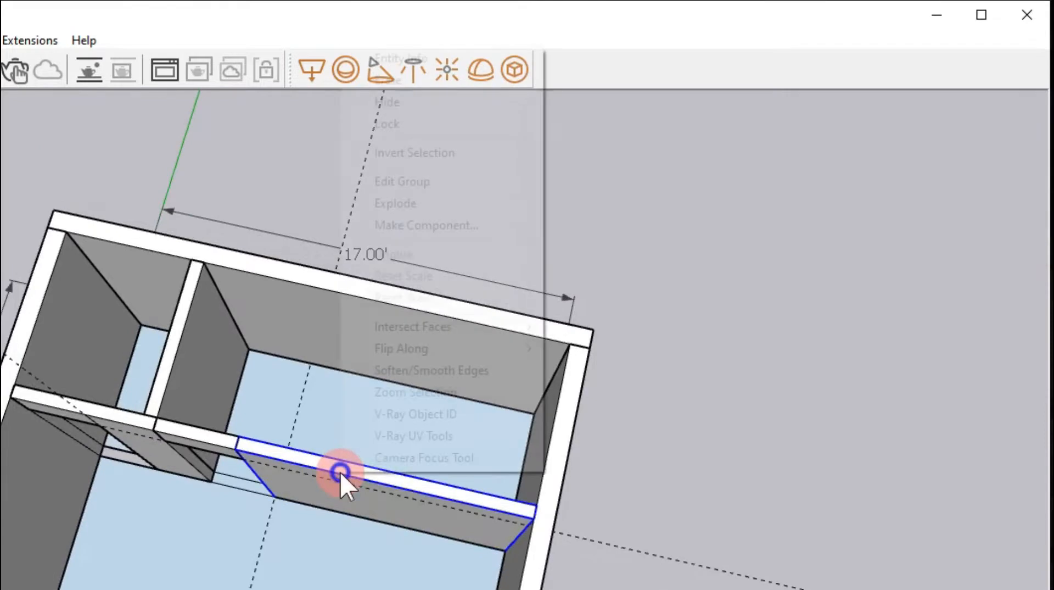
left_click(427, 101)
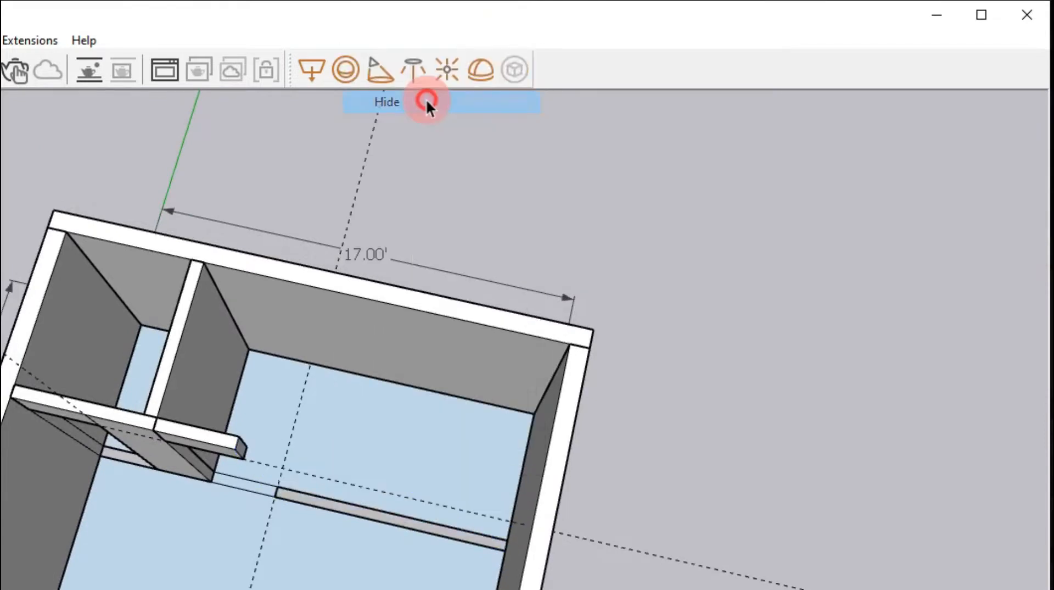
right_click(209, 436)
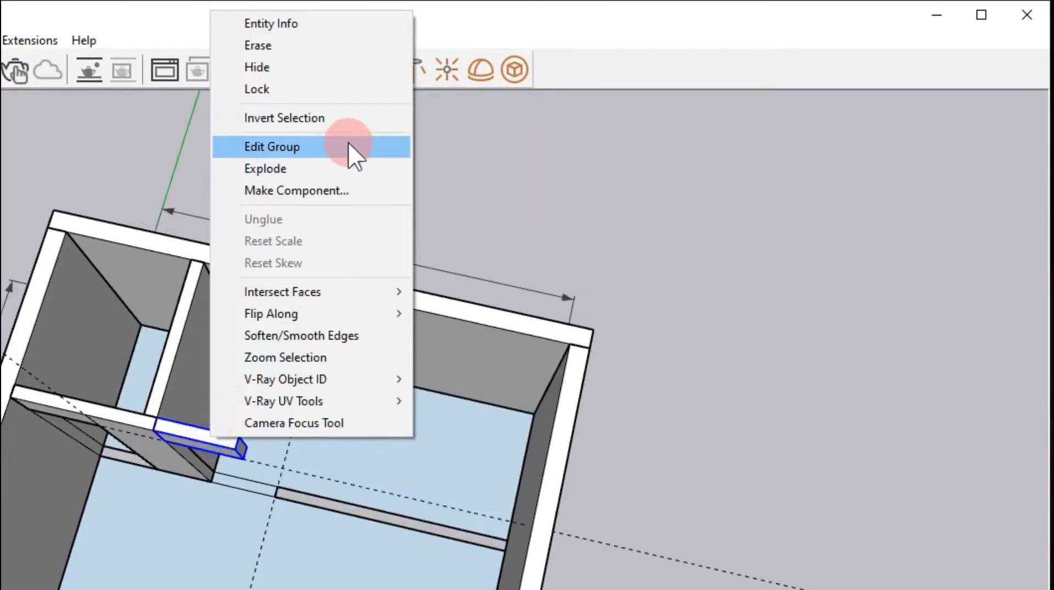
left_click(310, 66)
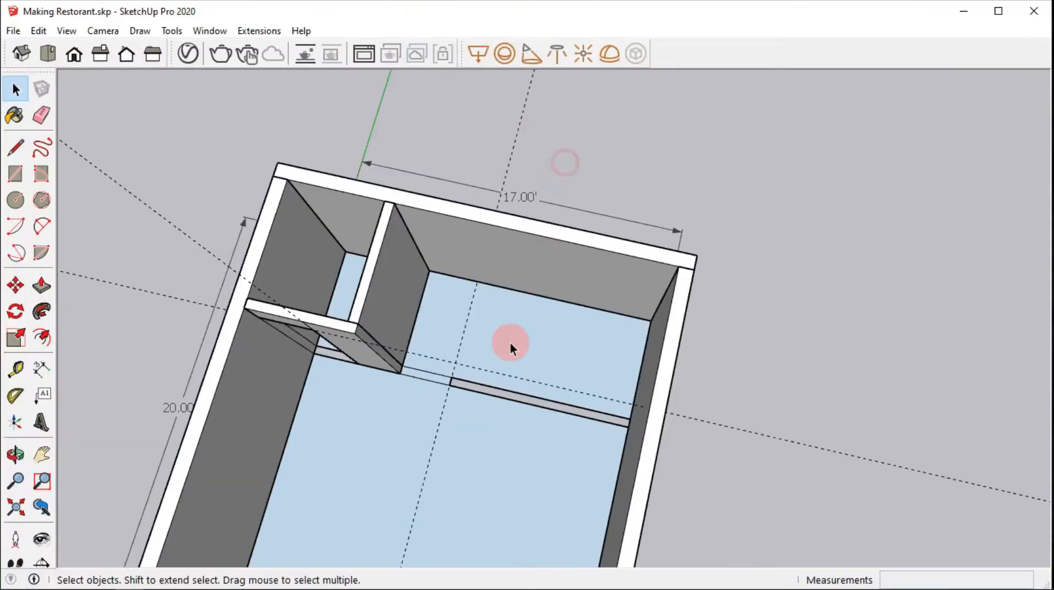
Step: Unhide all hidden wall groups
mouse_move(513, 346)
middle_mouse_down()
mouse_move(513, 324)
mouse_move(586, 221)
mouse_move(571, 193)
middle_mouse_up()
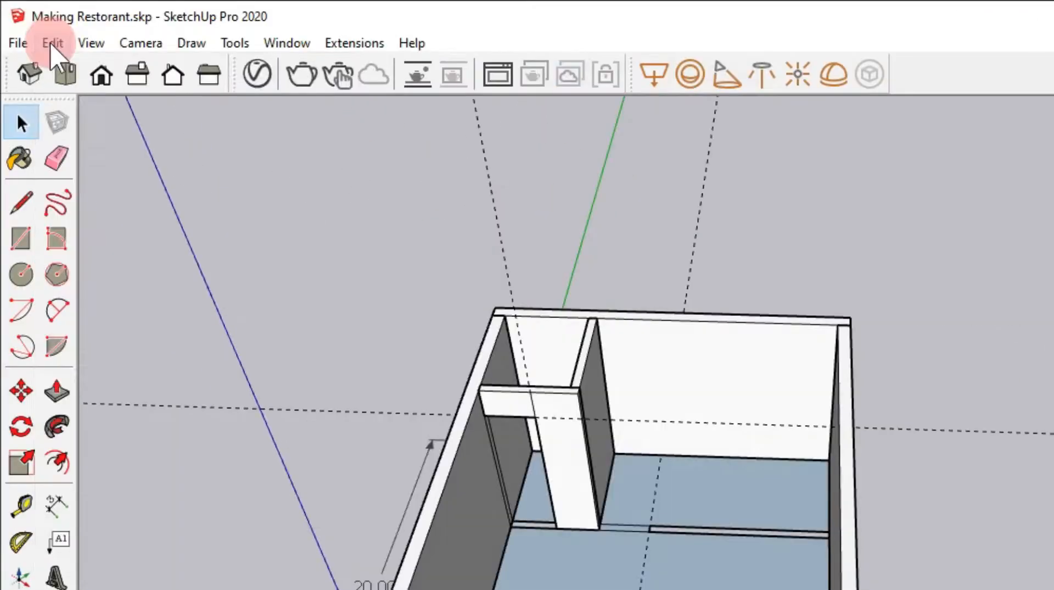
left_click(39, 31)
mouse_move(236, 382)
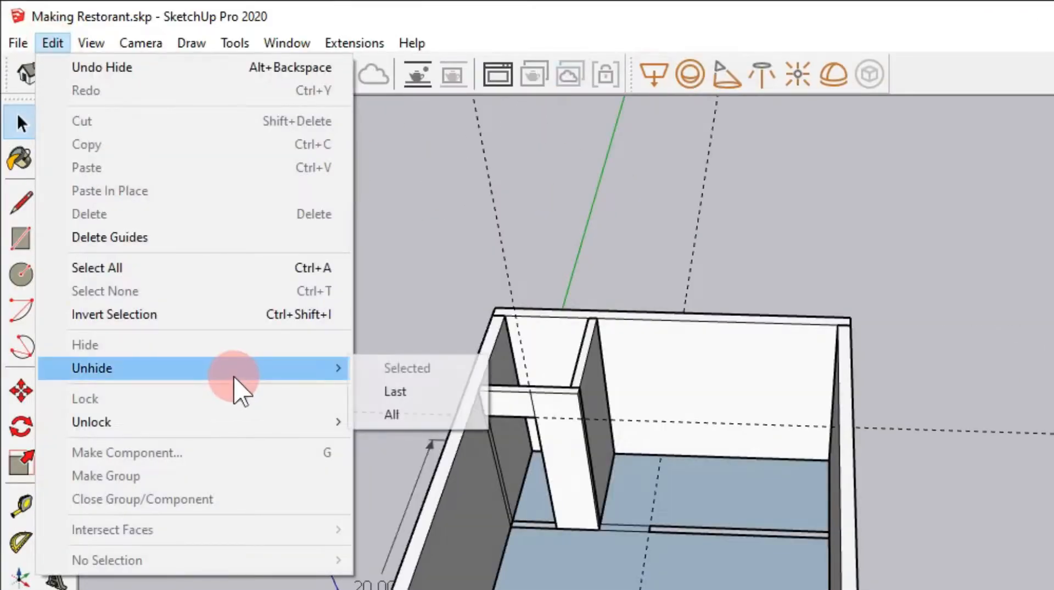
left_click(429, 414)
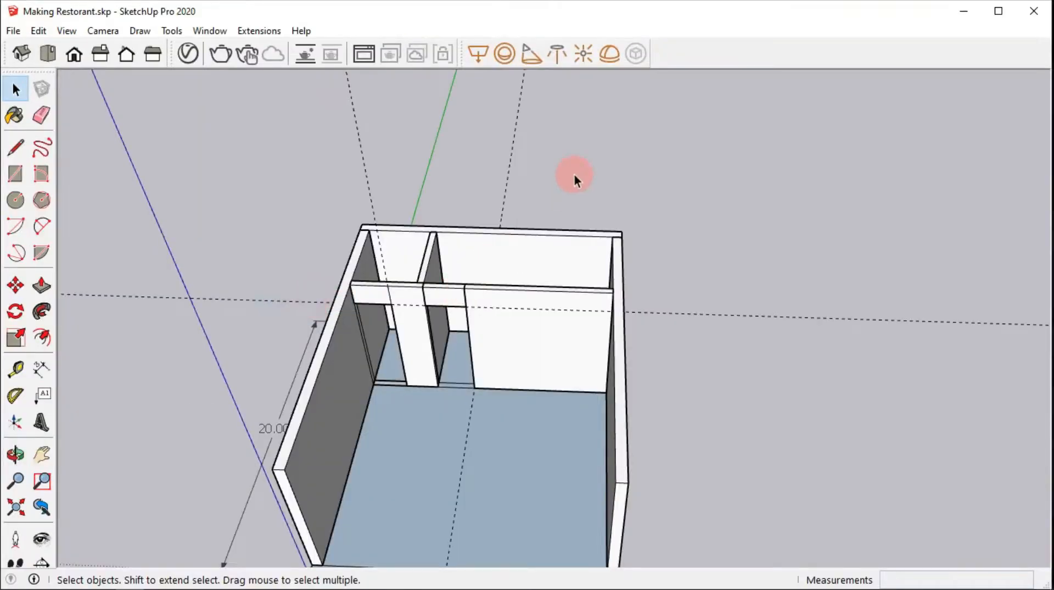
Step: Show the Default Tray beside the model
middle_click_drag(574, 175, 535, 166)
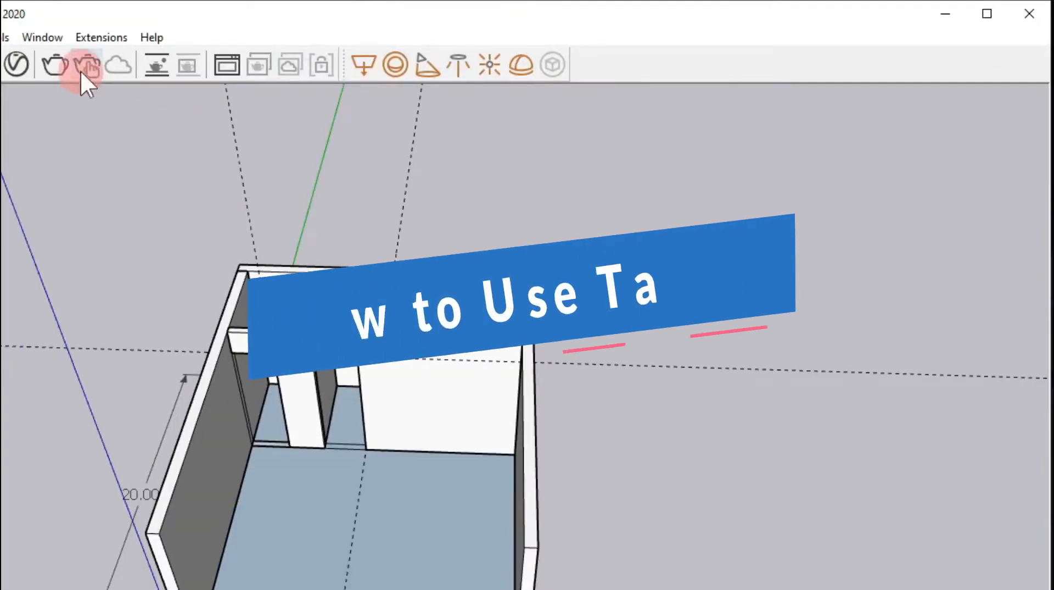
left_click(210, 31)
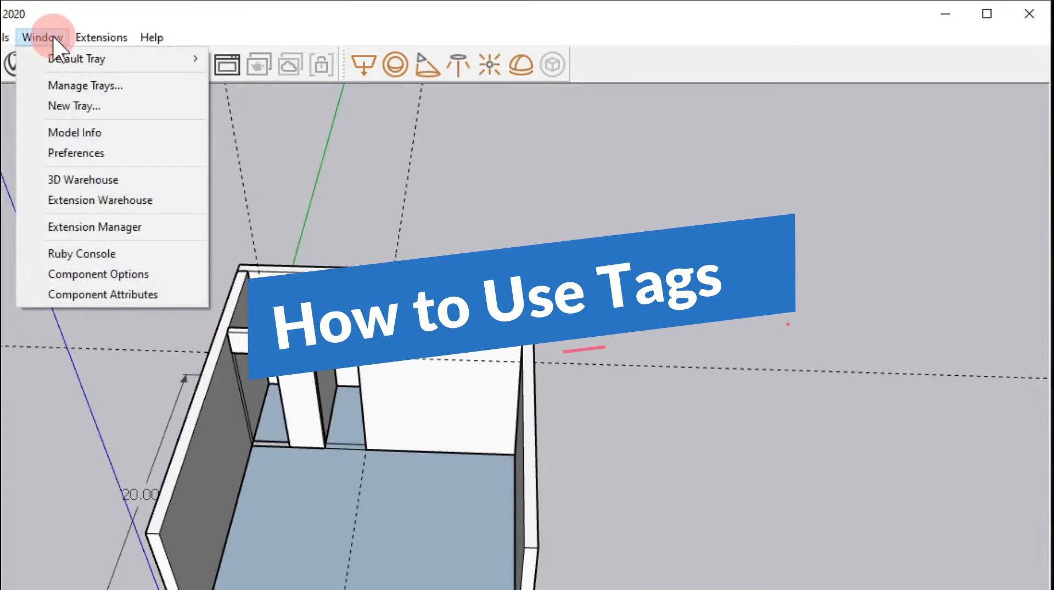
mouse_move(74, 57)
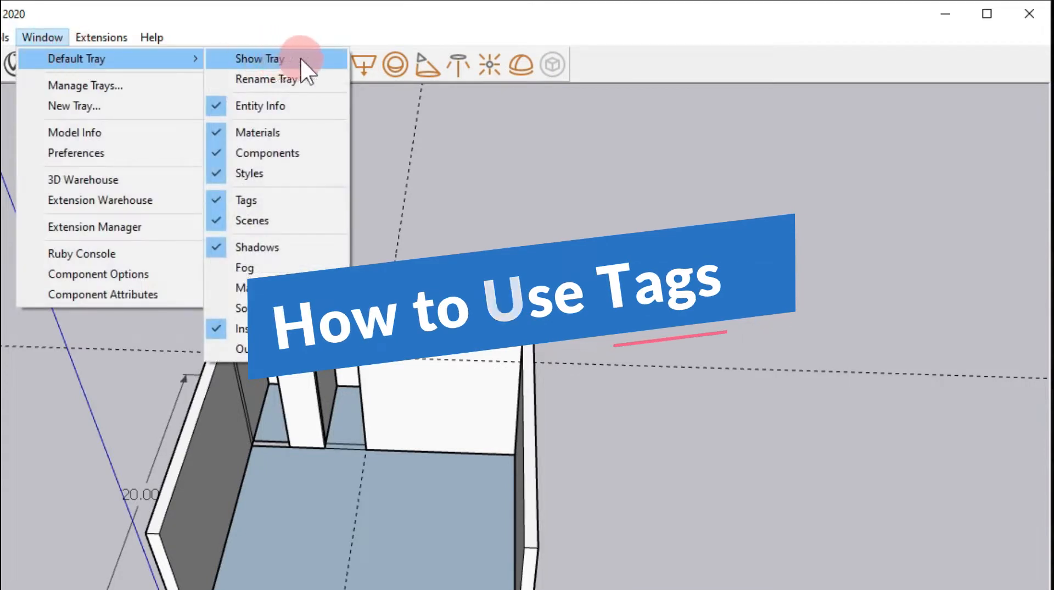
left_click(301, 57)
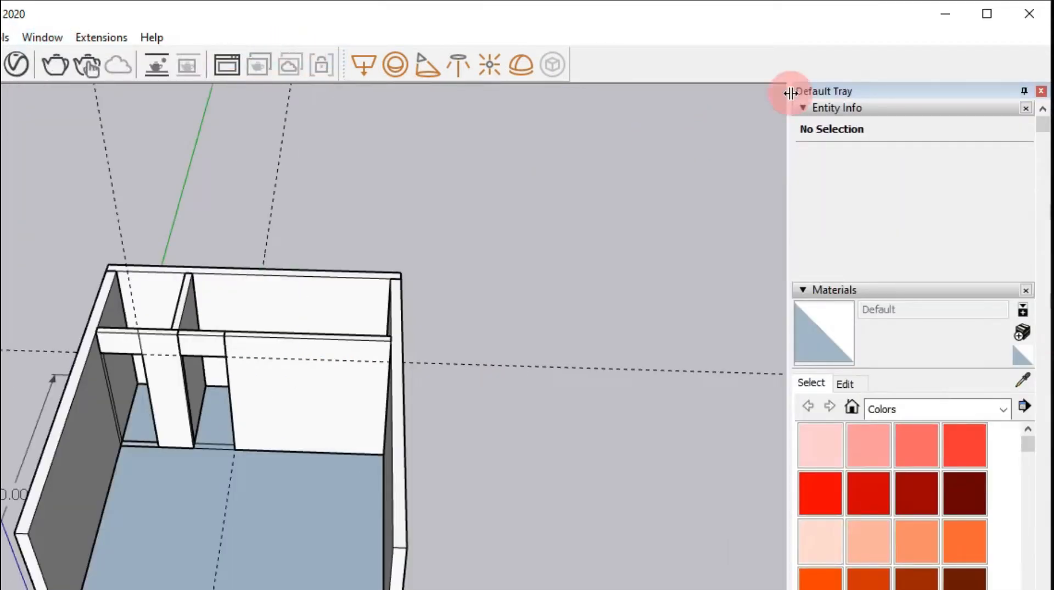
Step: Collapse the sections of the Default Tray so that only Tags stays expanded
left_click(804, 108)
left_click(801, 125)
left_click(826, 200)
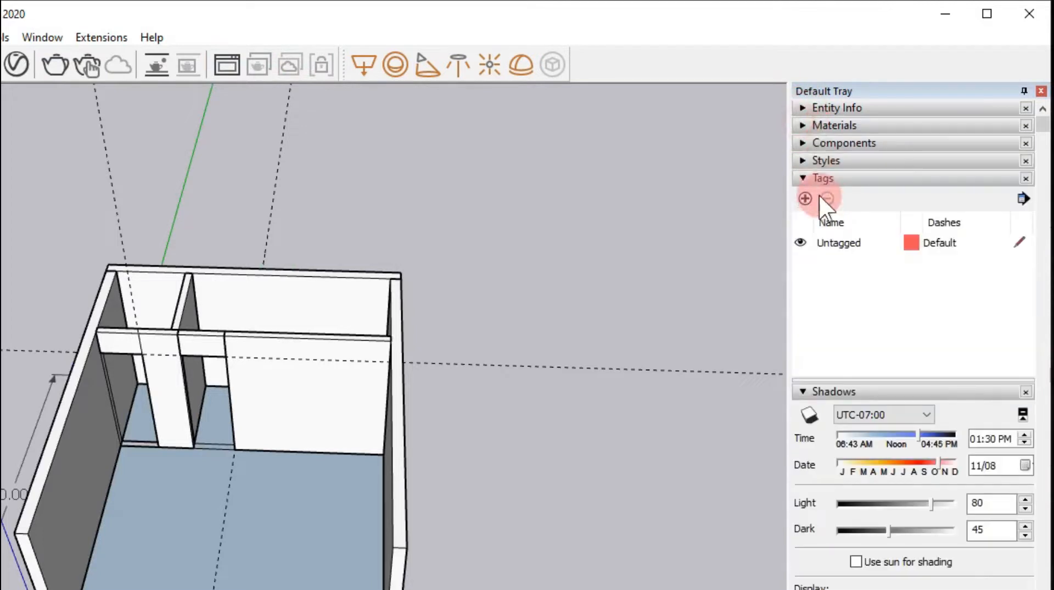
left_click(799, 179)
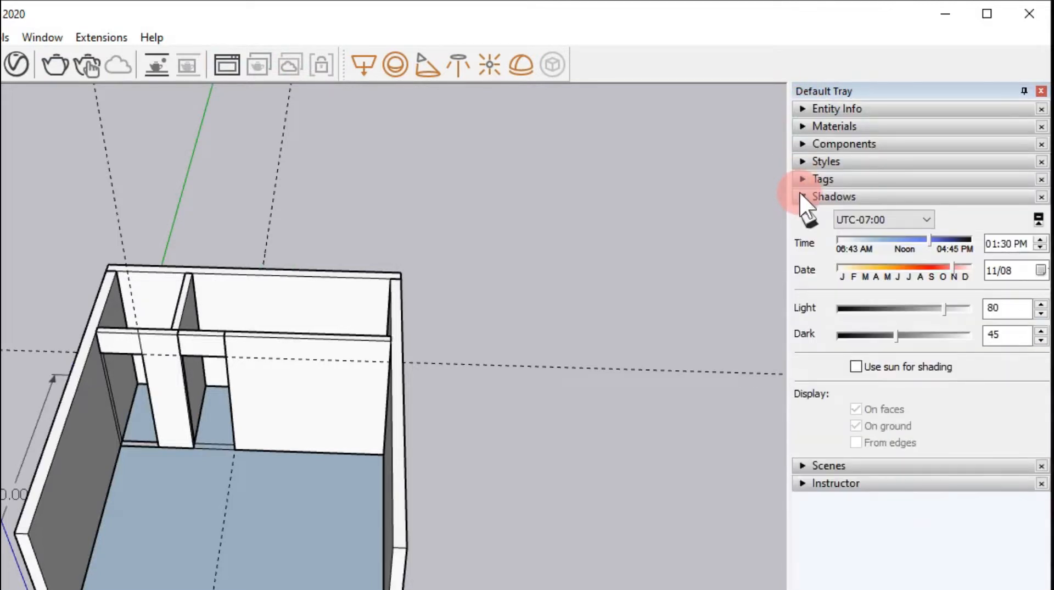
left_click(801, 195)
left_click(802, 179)
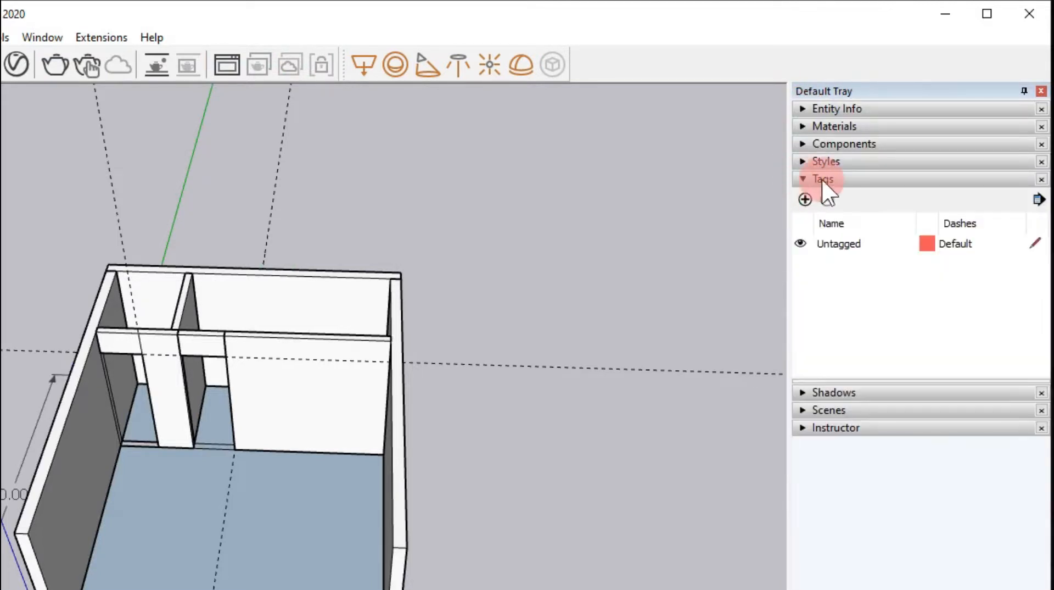
Step: Remove Tags from the Default Tray and enable it again
left_click(1042, 179)
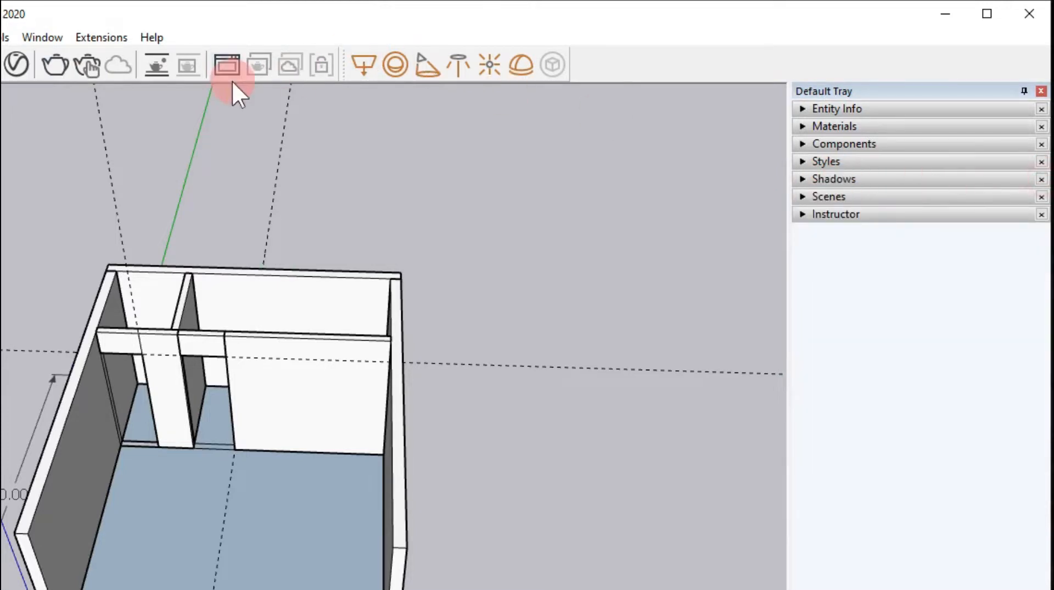
left_click(732, 155)
left_click(45, 36)
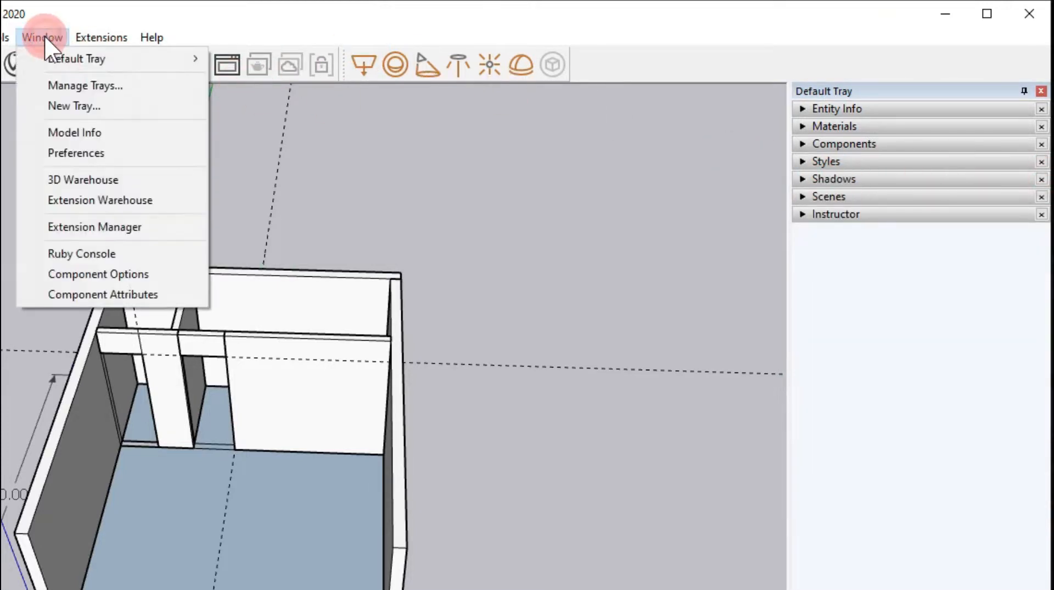
mouse_move(101, 61)
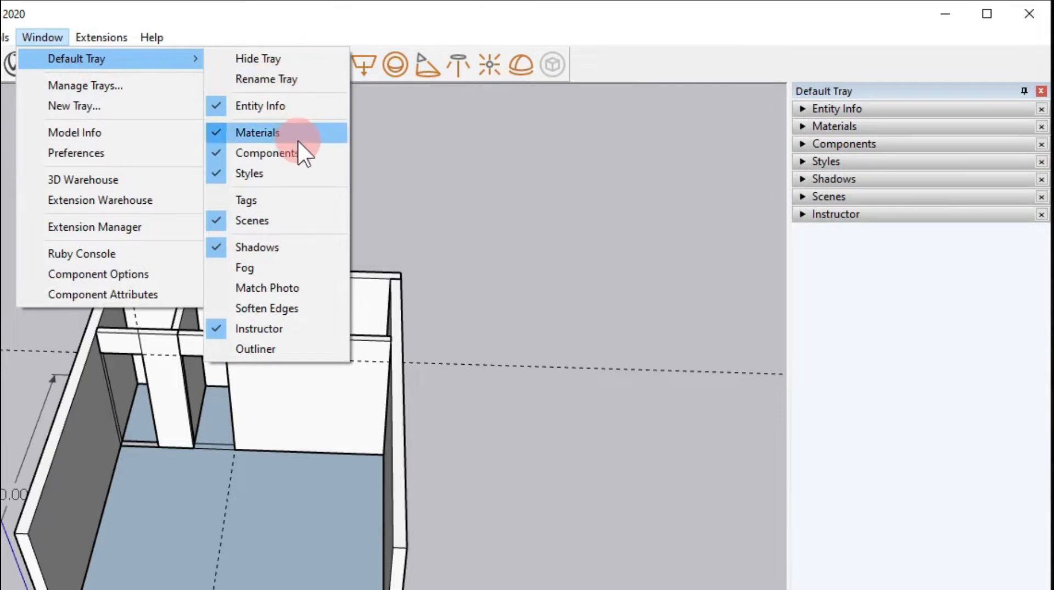
left_click(269, 201)
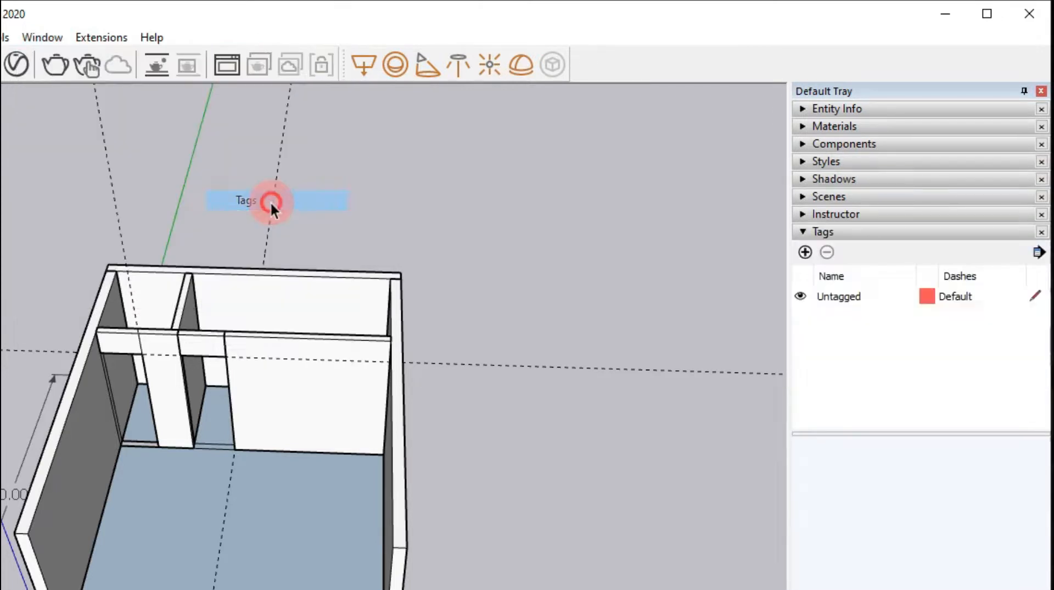
Step: Create a new tag named Wall_L
left_click(909, 270)
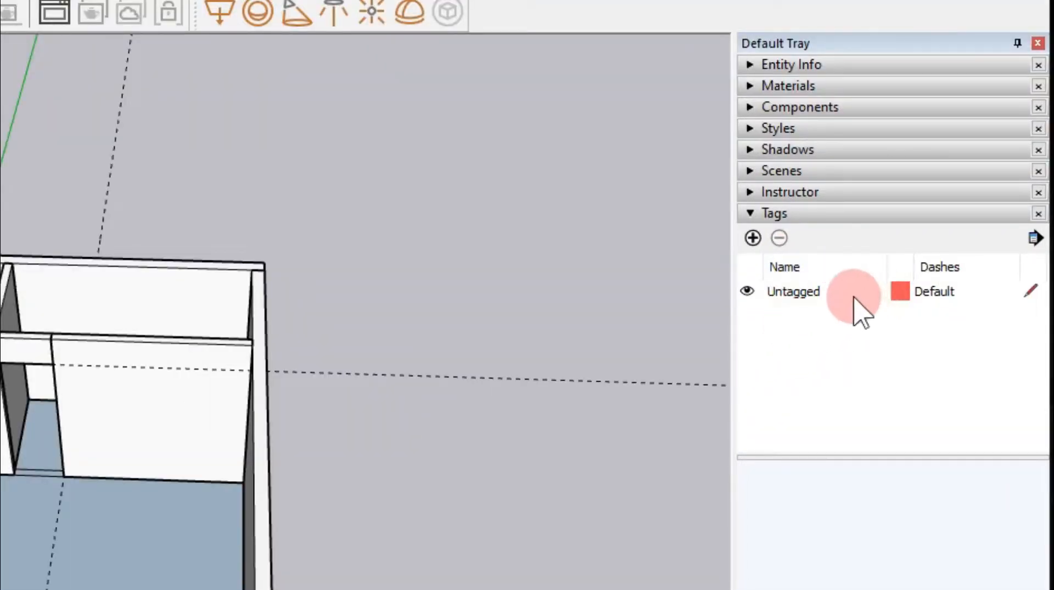
left_click(753, 238)
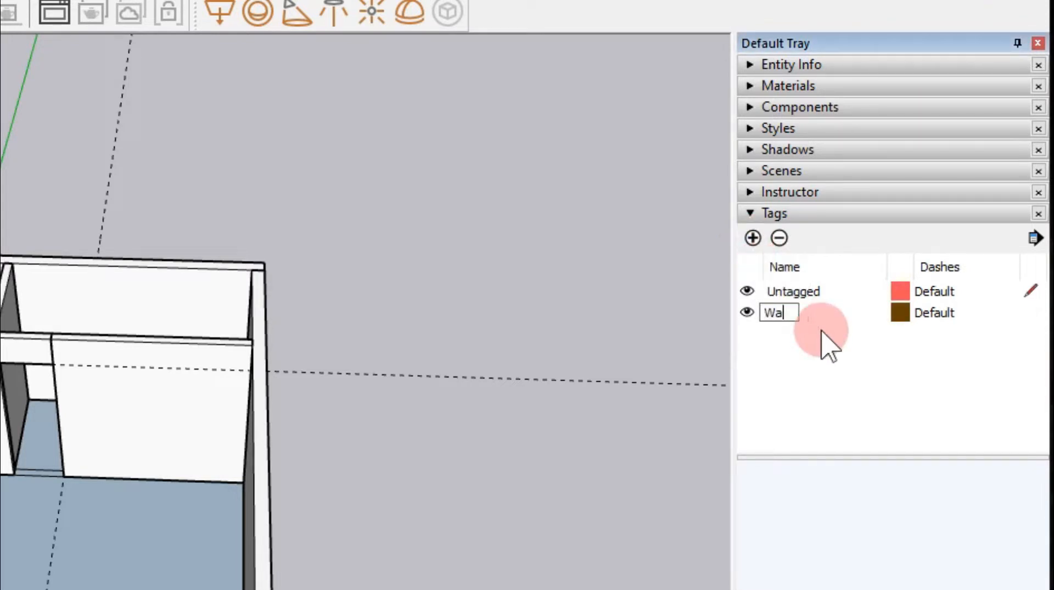
type("Wall")
type("_L")
key("Return")
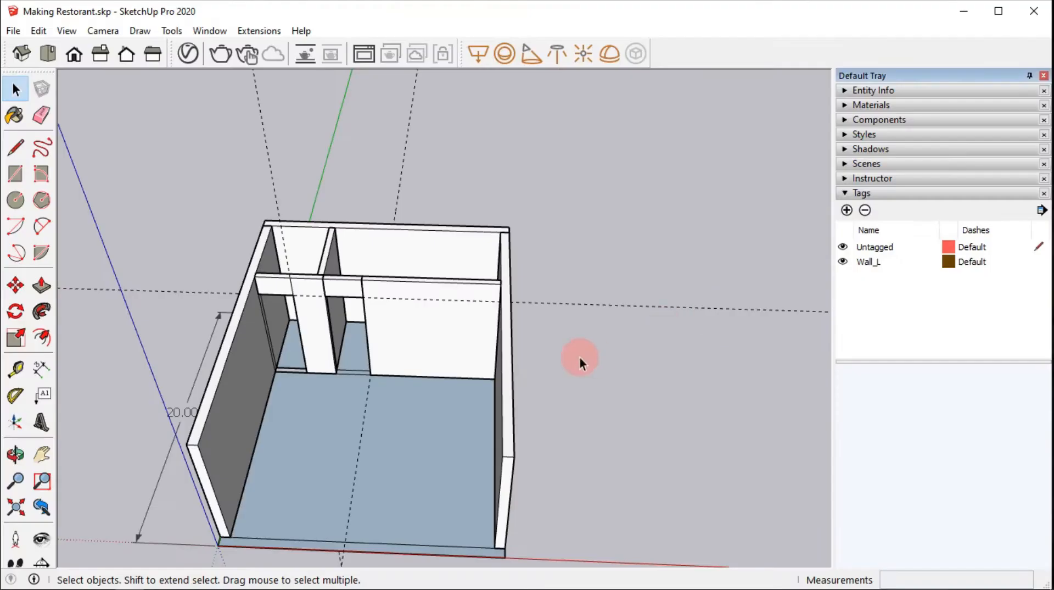
Step: Assign the right wall group to the Wall_L tag and switch off that tag's visibility
left_click(509, 381)
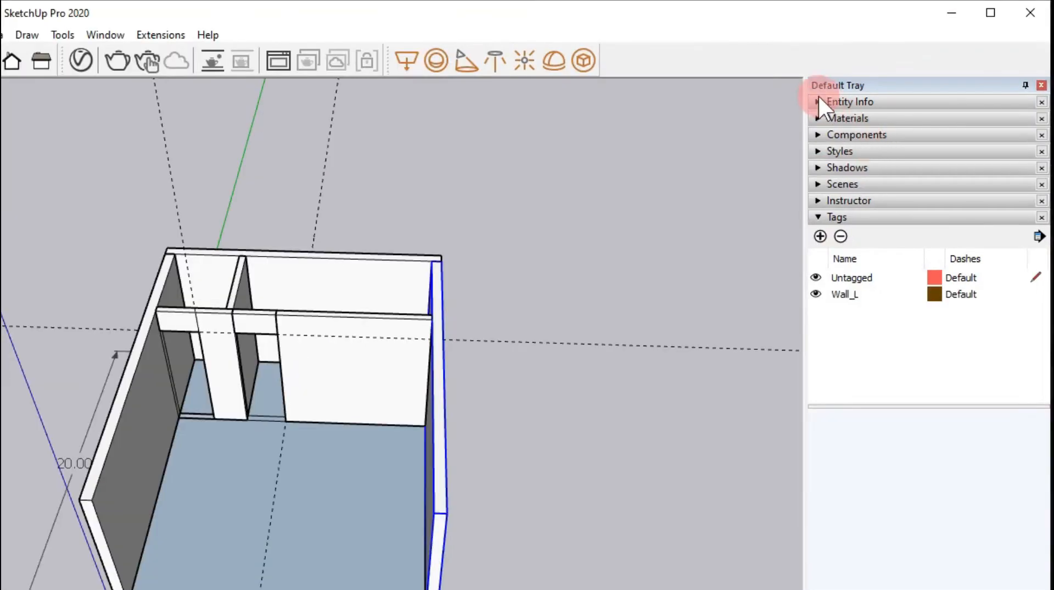
left_click(818, 100)
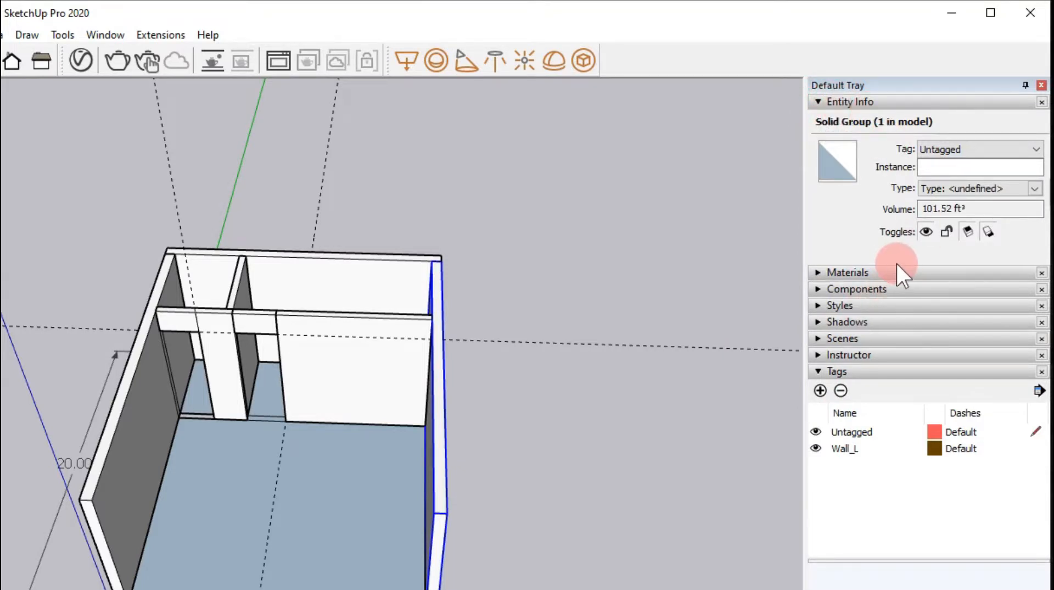
left_click(939, 148)
left_click(935, 173)
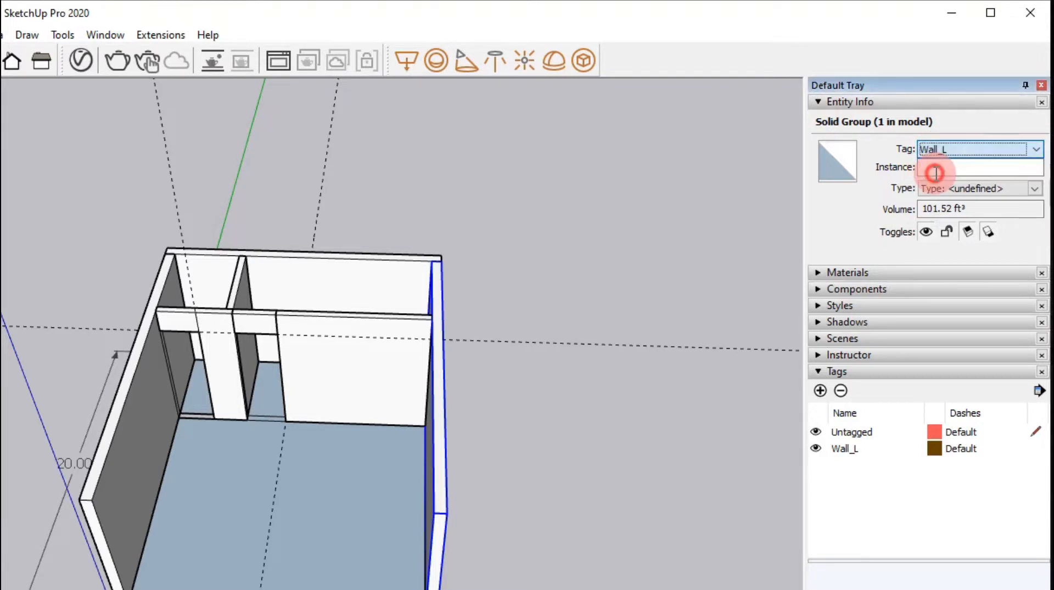
left_click(818, 448)
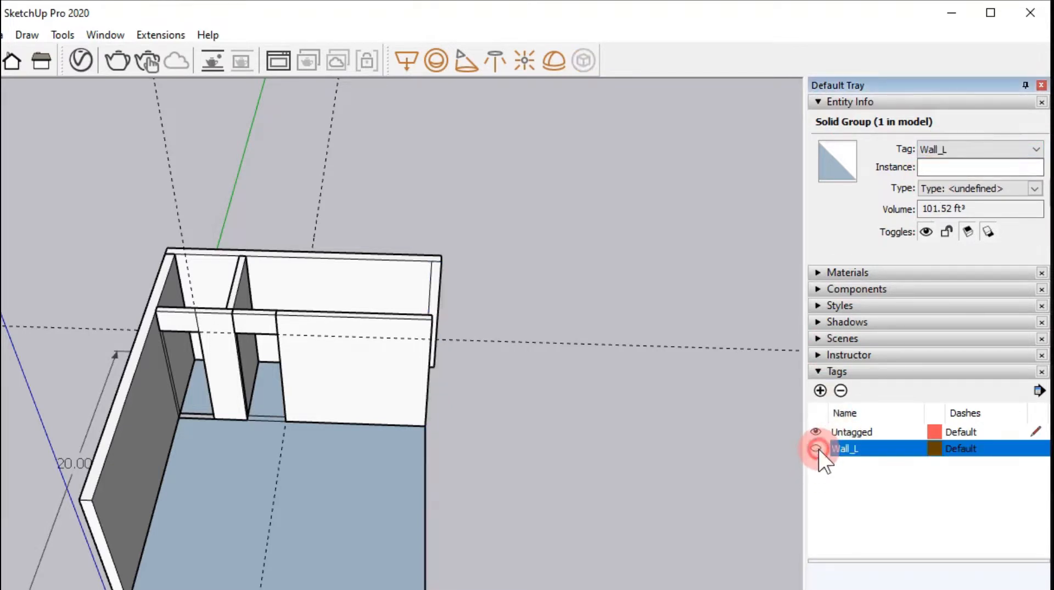
Step: Make the Wall_L tag visible and assign the wide partition group beside the doorway to that tag
left_click(816, 448)
left_click(816, 447)
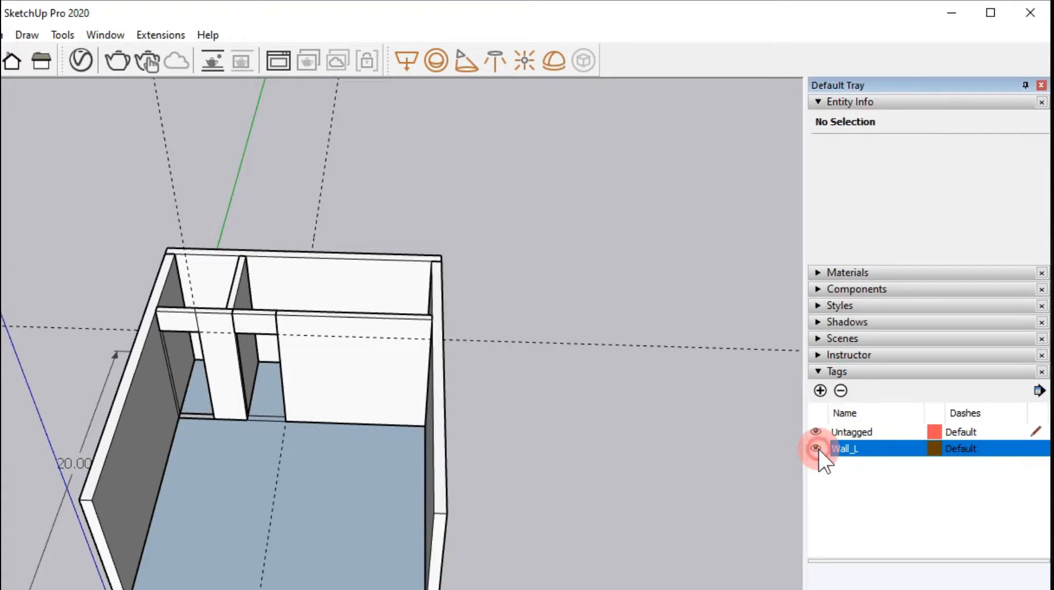
left_click(328, 275)
scroll(324, 291, "up", 2)
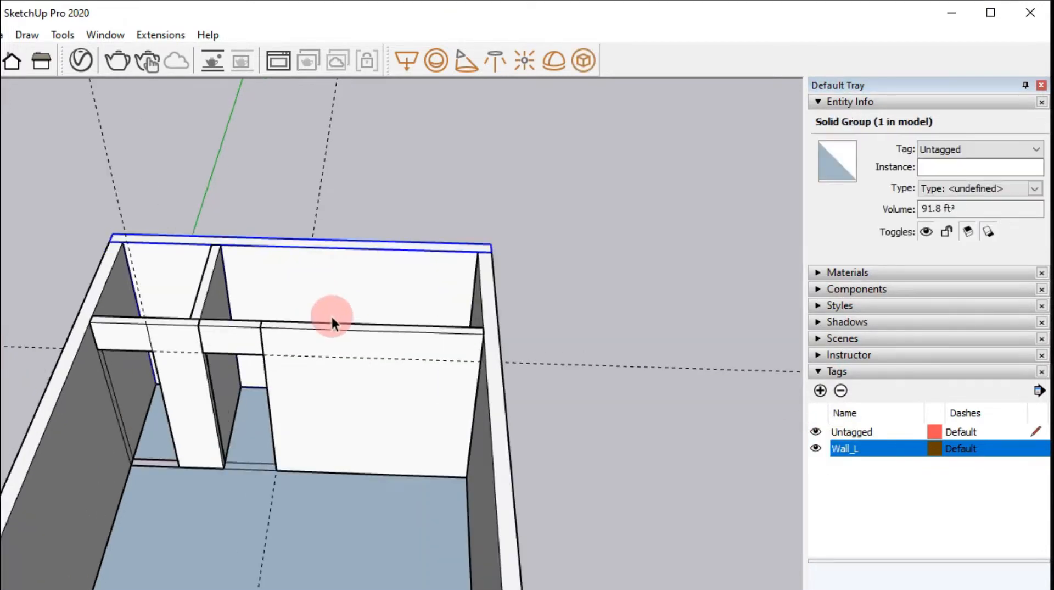
left_click(474, 404)
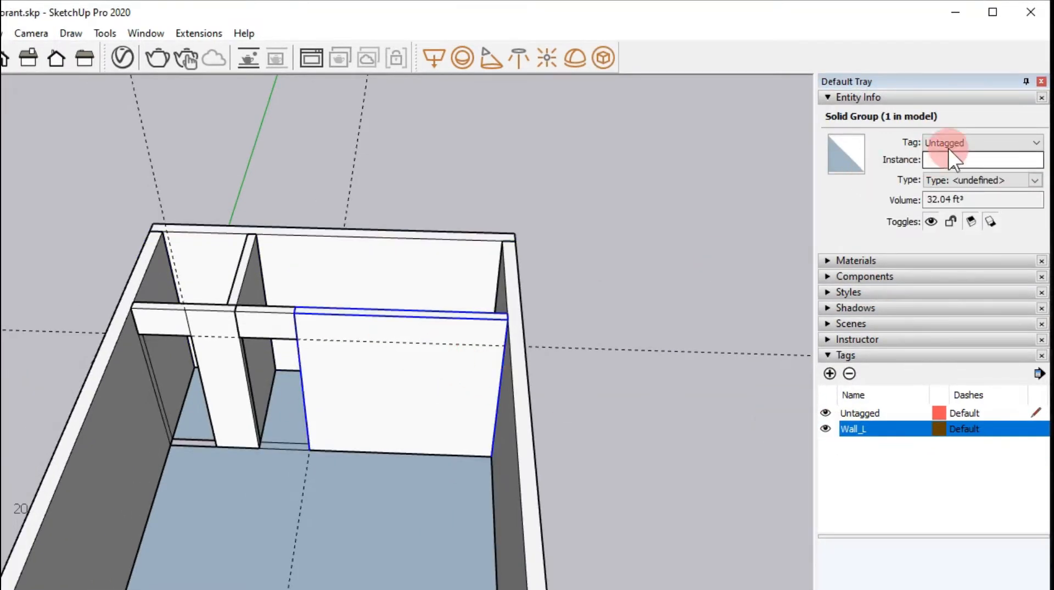
left_click(949, 145)
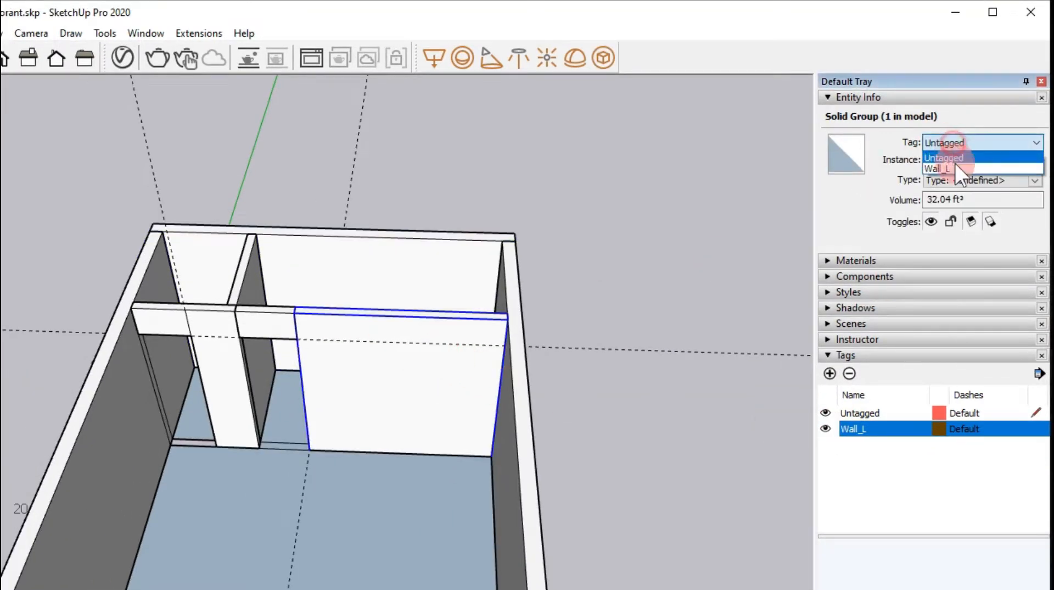
Step: Toggle the Wall_L tag's visibility off and on to check which walls it controls
left_click(824, 429)
left_click(824, 428)
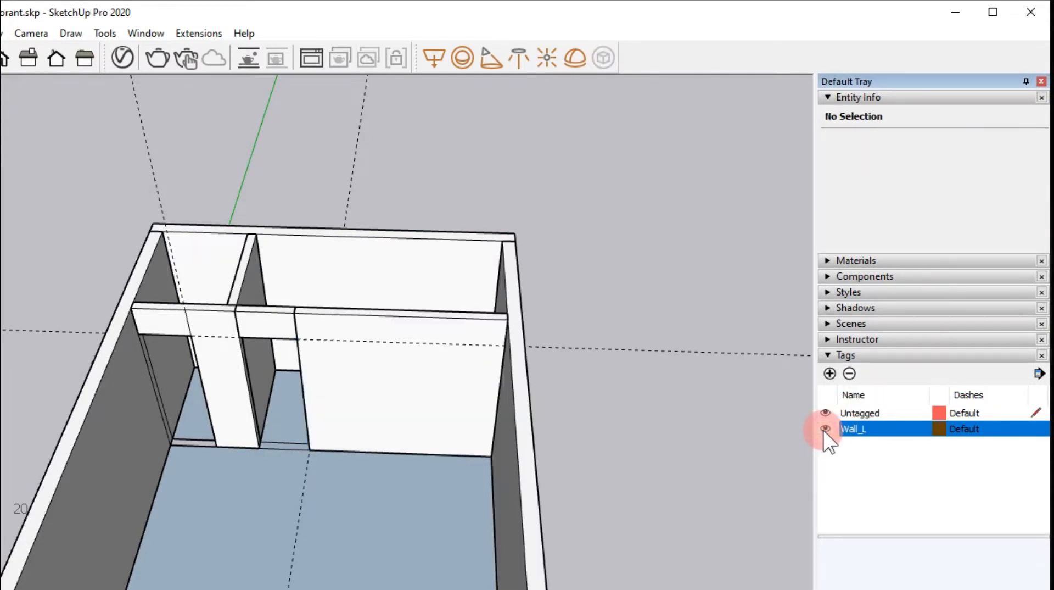
left_click(824, 428)
left_click(824, 429)
Step: Assign the header group above the doorway beside the wide partition to the Wall_L tag and hide that tag
left_click(266, 323)
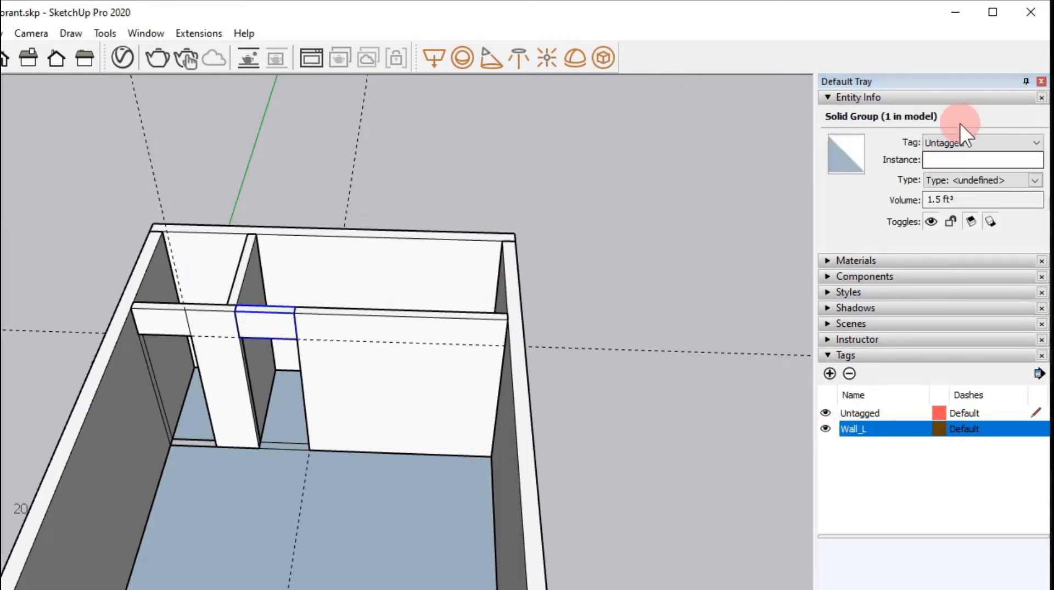
left_click(948, 167)
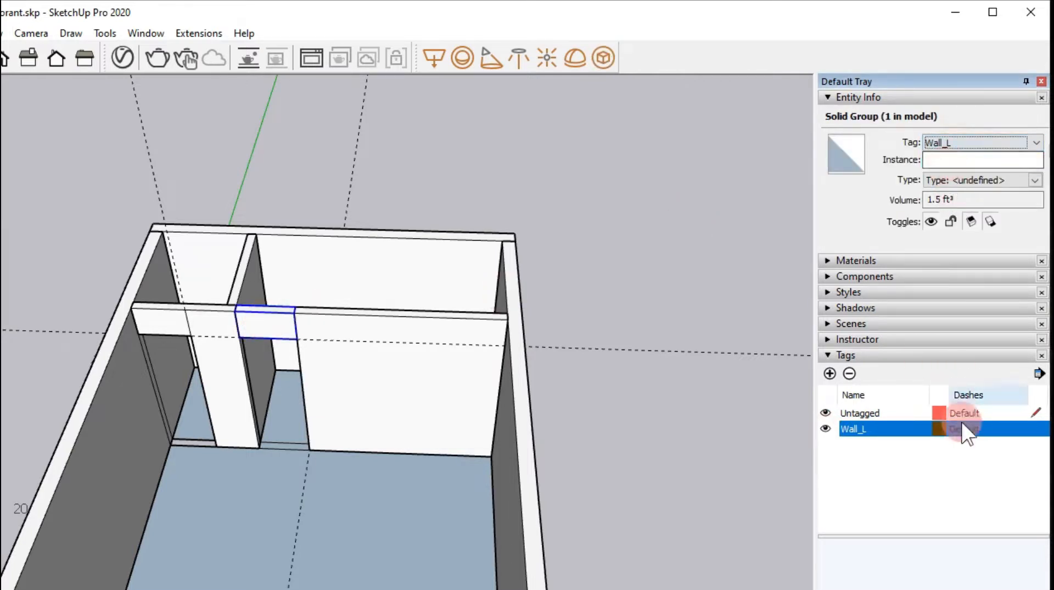
left_click(825, 428)
left_click(606, 407)
Step: Create a new tag named Wall_R
scroll(443, 336, "up", 3)
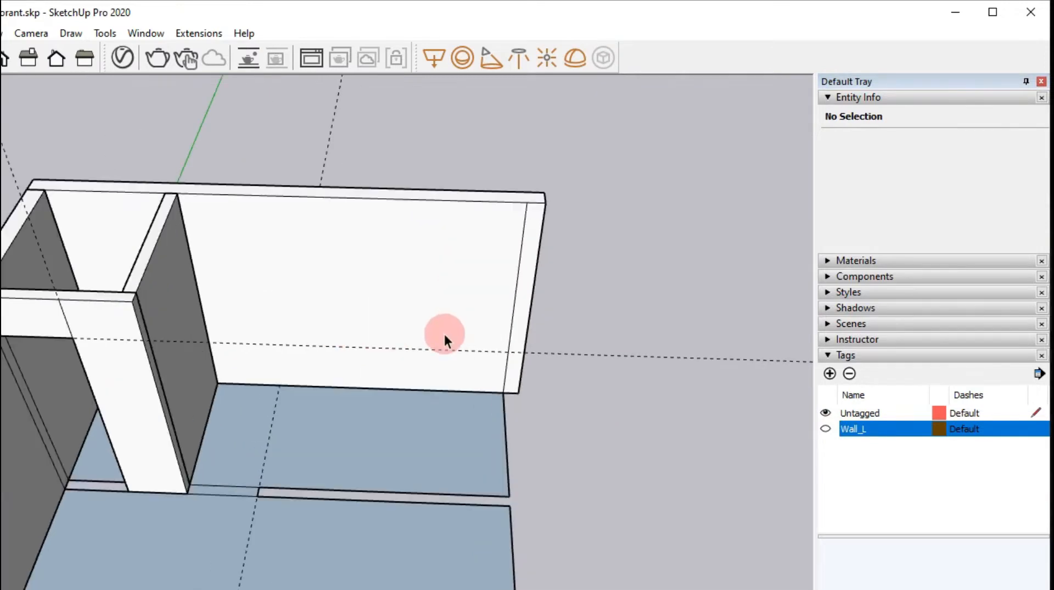
mouse_move(317, 207)
middle_mouse_down()
mouse_move(370, 313)
mouse_move(315, 349)
mouse_move(266, 265)
mouse_move(275, 199)
middle_mouse_up()
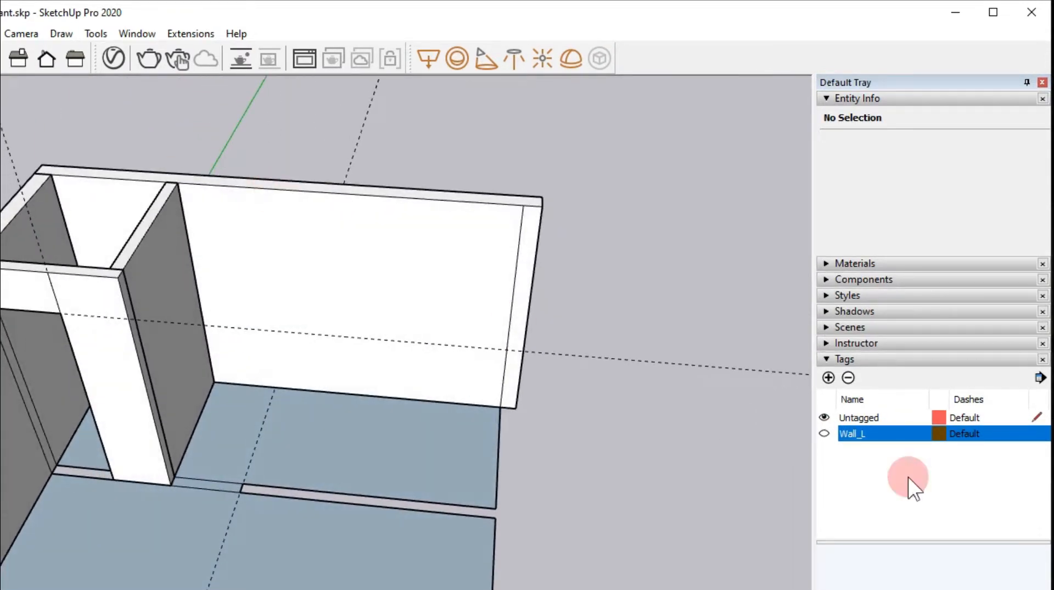
left_click(829, 377)
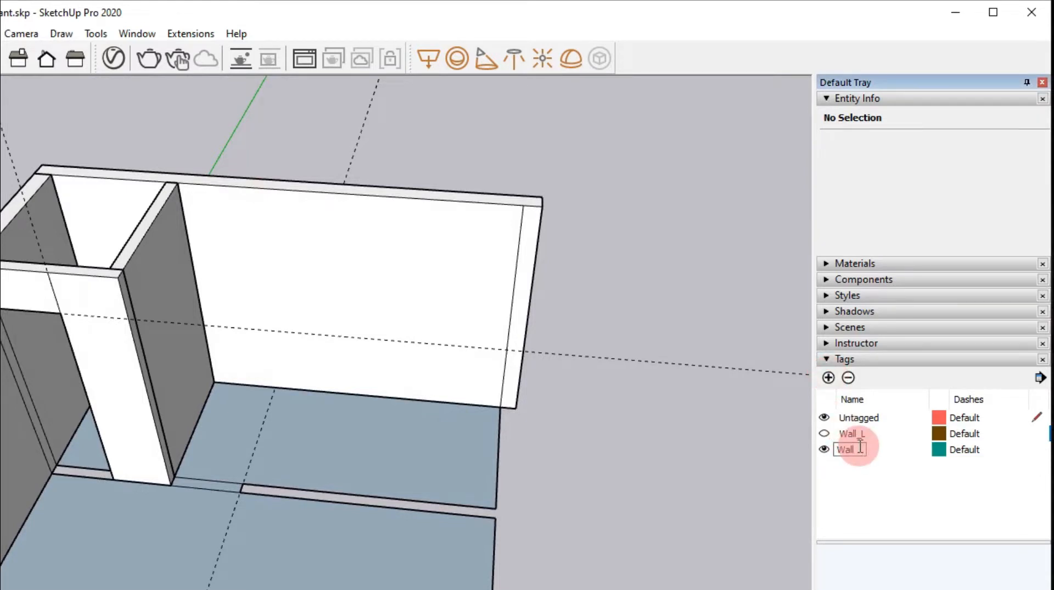
type("_R")
key("Return")
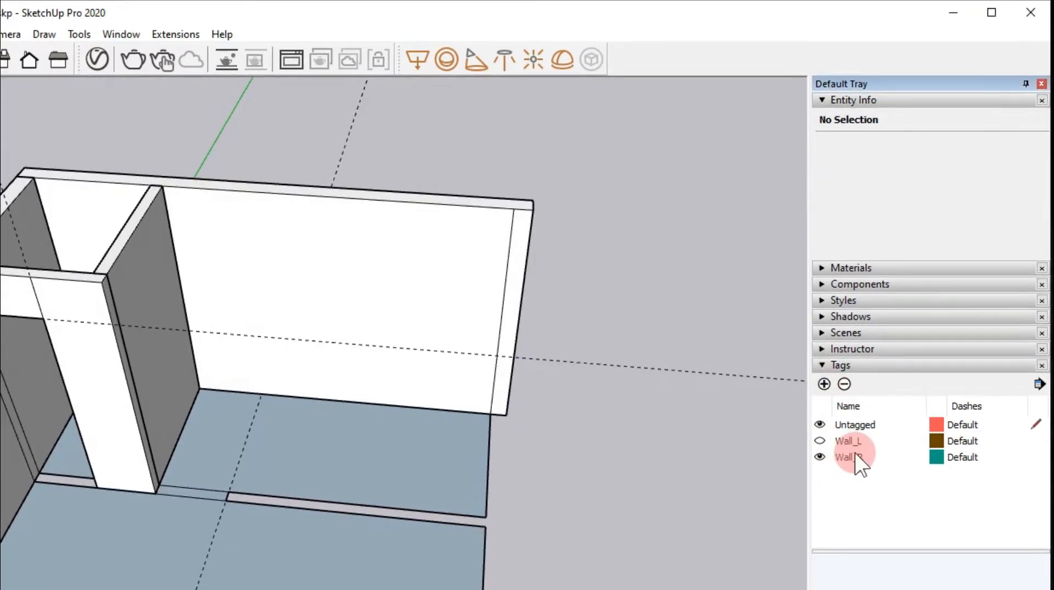
Step: Assign the long left wall group to the Wall_R tag and check it by toggling the tag's visibility off and on
middle_click_drag(197, 367, 395, 273)
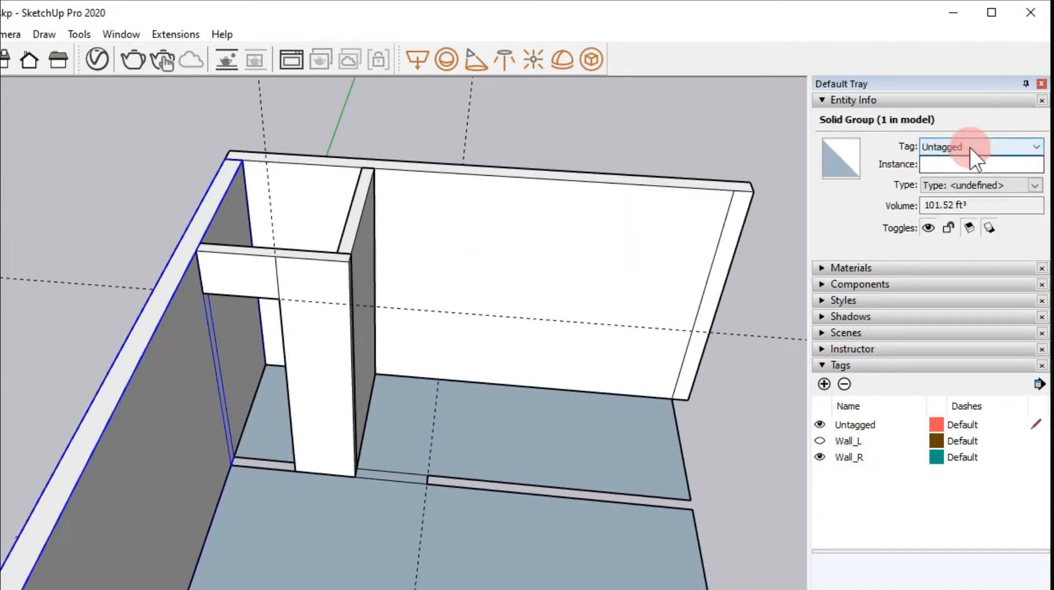
left_click(970, 148)
left_click(960, 178)
left_click(865, 434)
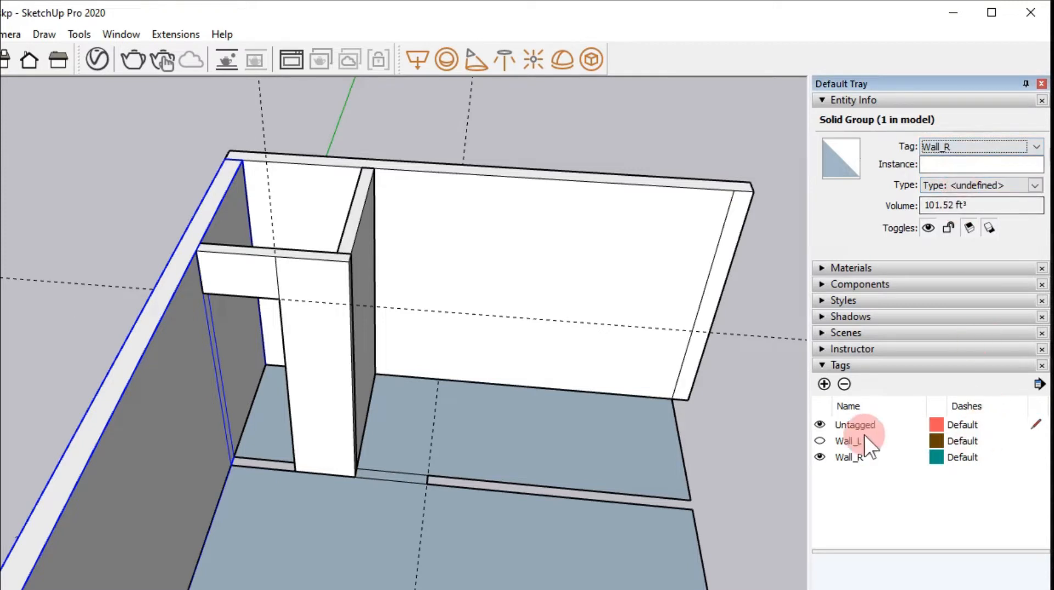
left_click(820, 457)
left_click(819, 456)
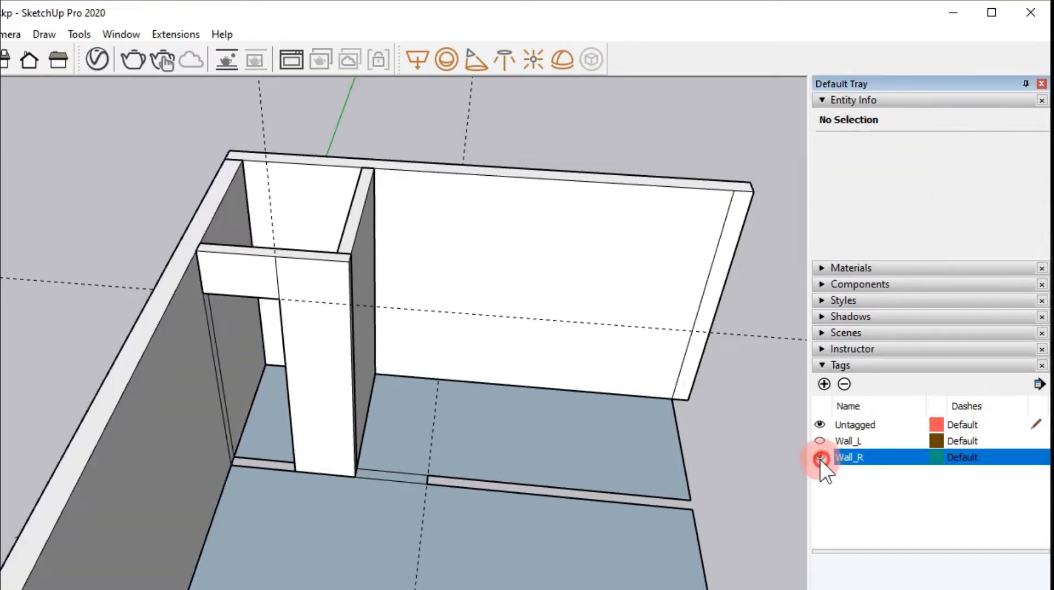
Step: Search 3D Warehouse for kitchen and browse the models
left_click(131, 35)
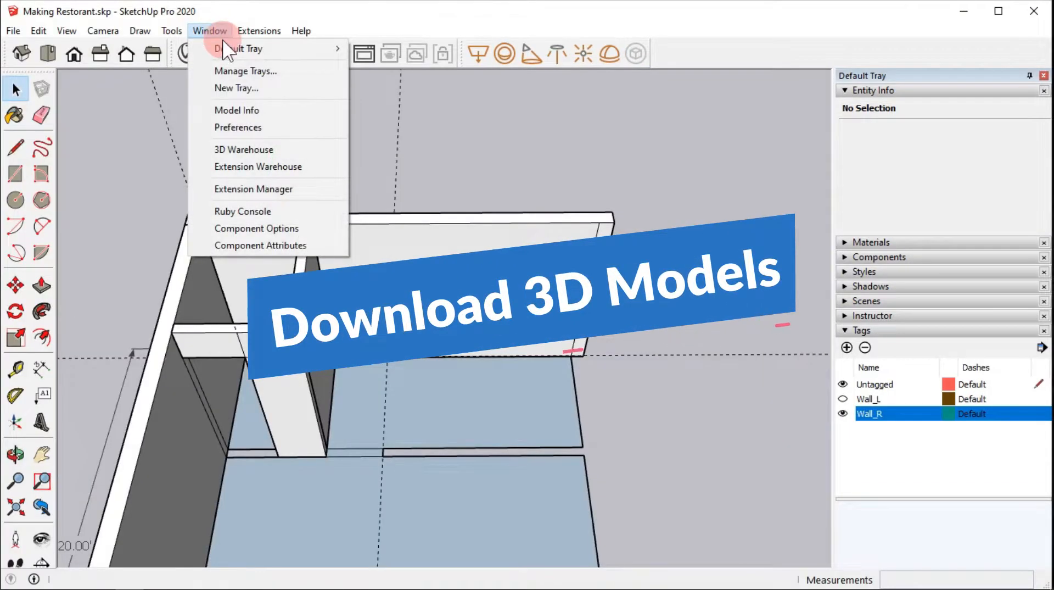
left_click(184, 174)
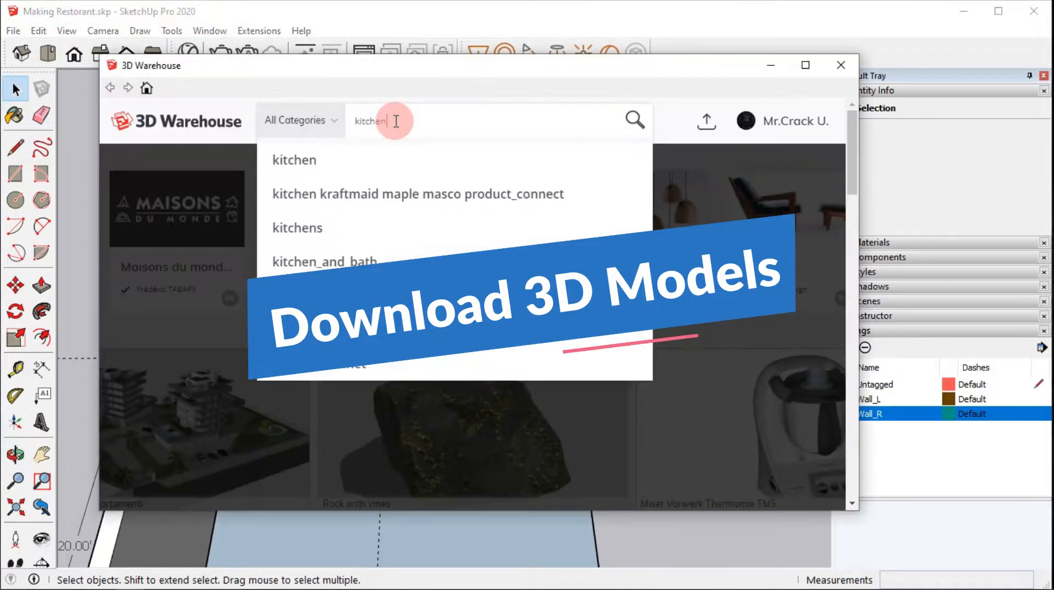
key("Return")
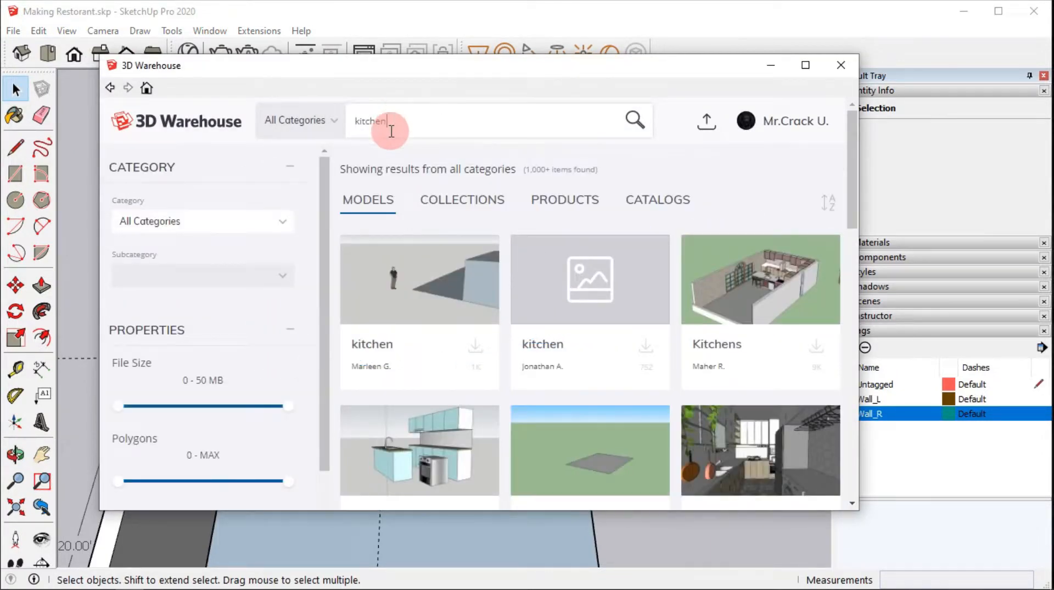
scroll(741, 335, "down", 4)
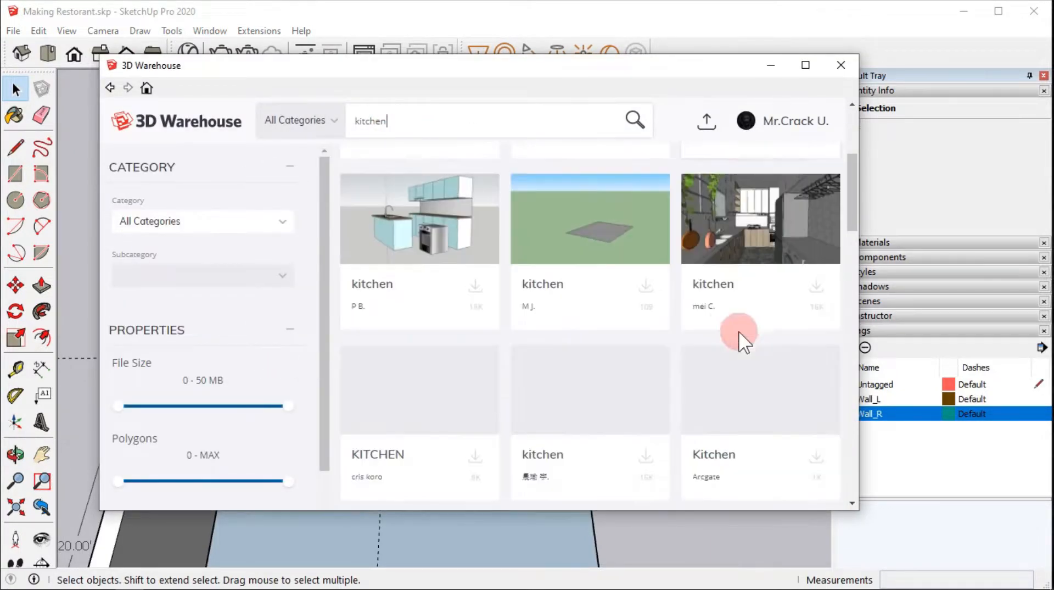
scroll(795, 316, "down", 5)
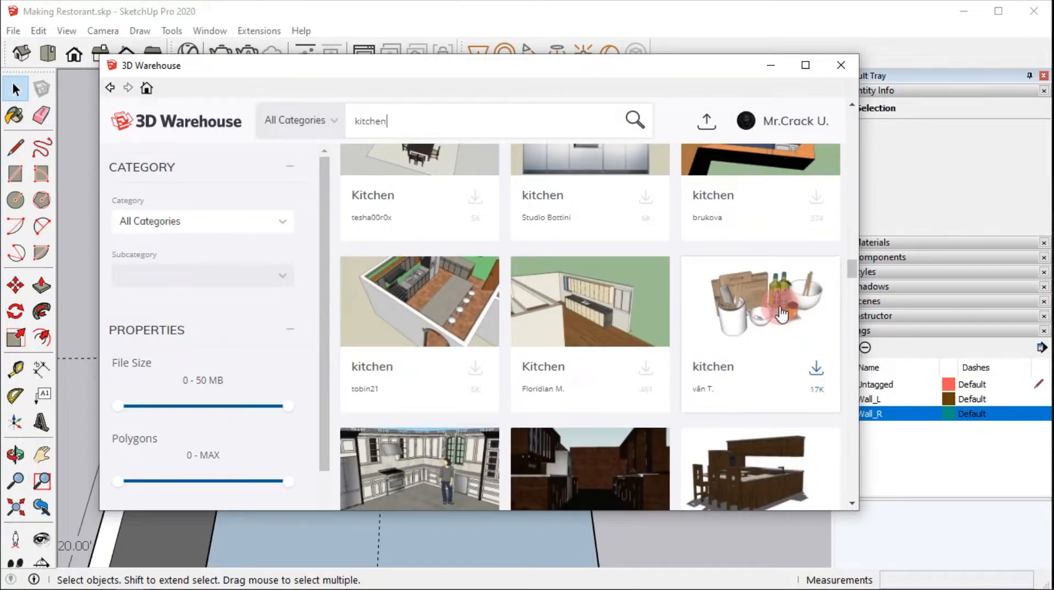
scroll(483, 351, "up", 1)
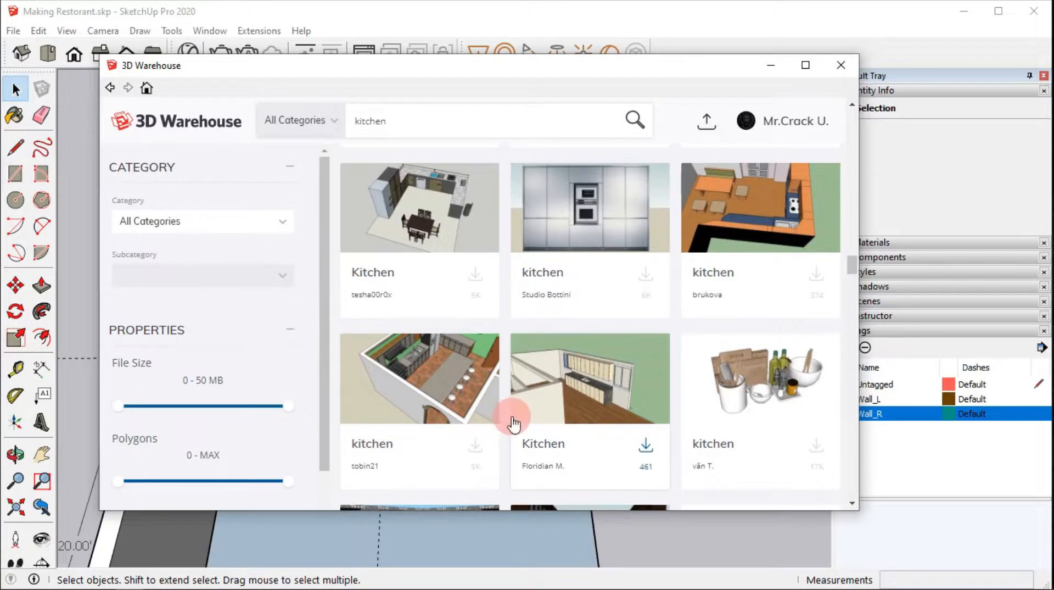
Step: Download a kitchen model as k5 into the _Kitchens folder in Documents and close 3D Warehouse
left_click(506, 324)
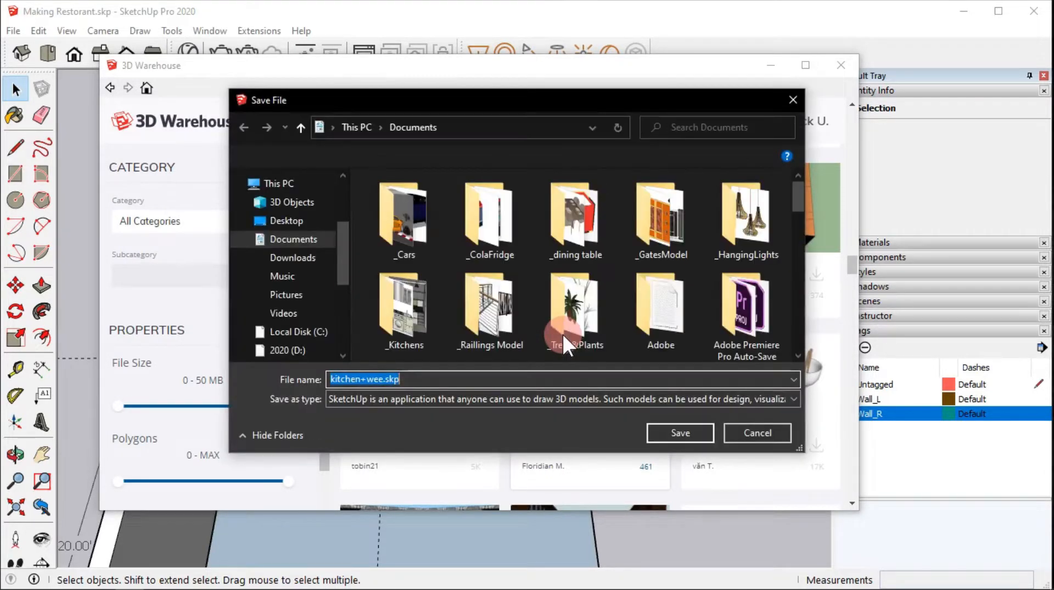
double_click(429, 284)
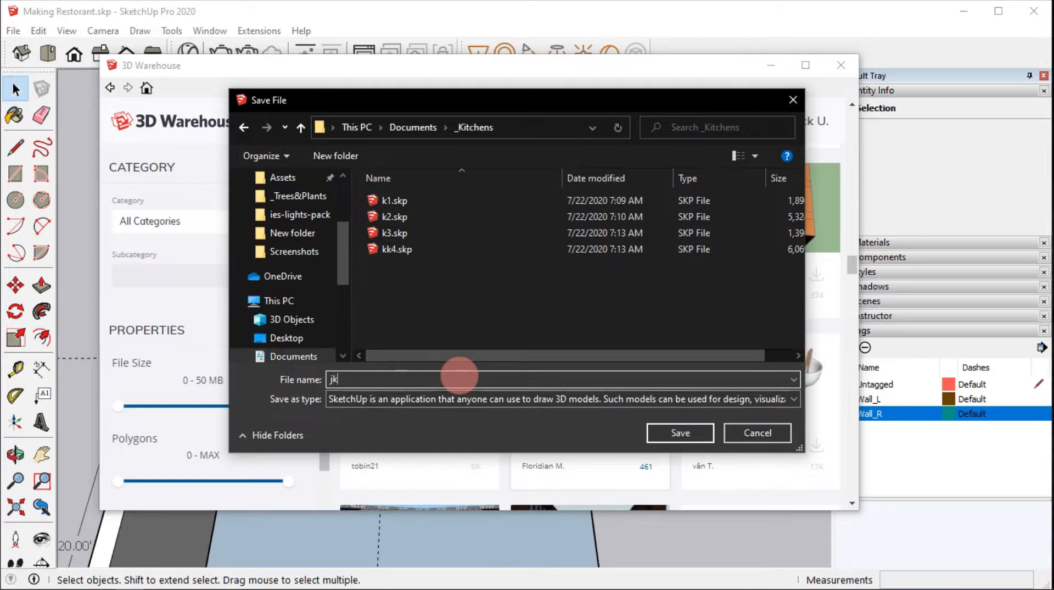
type("k5")
key("Return")
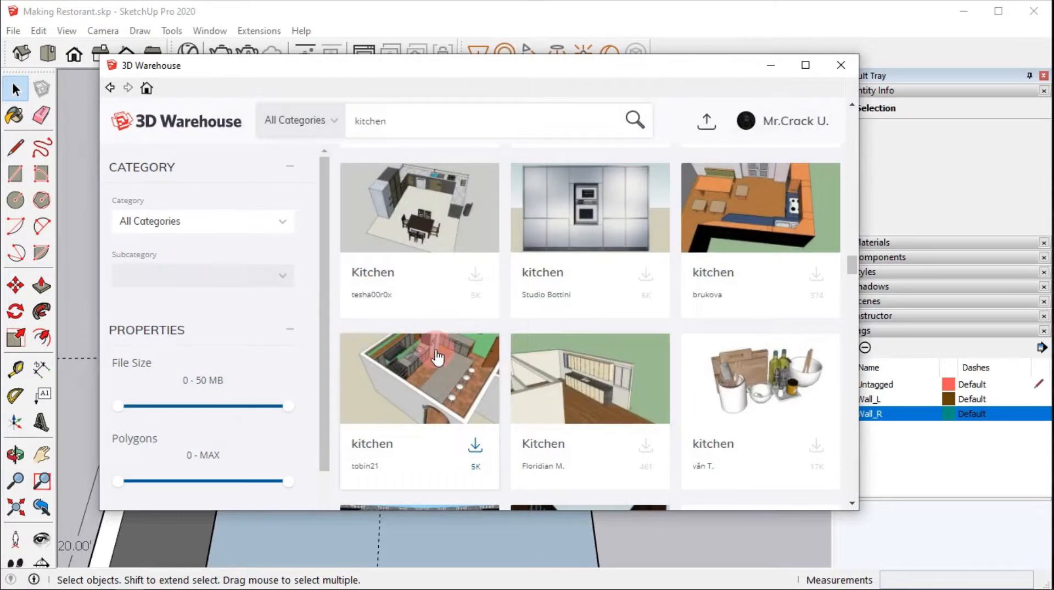
left_click(845, 62)
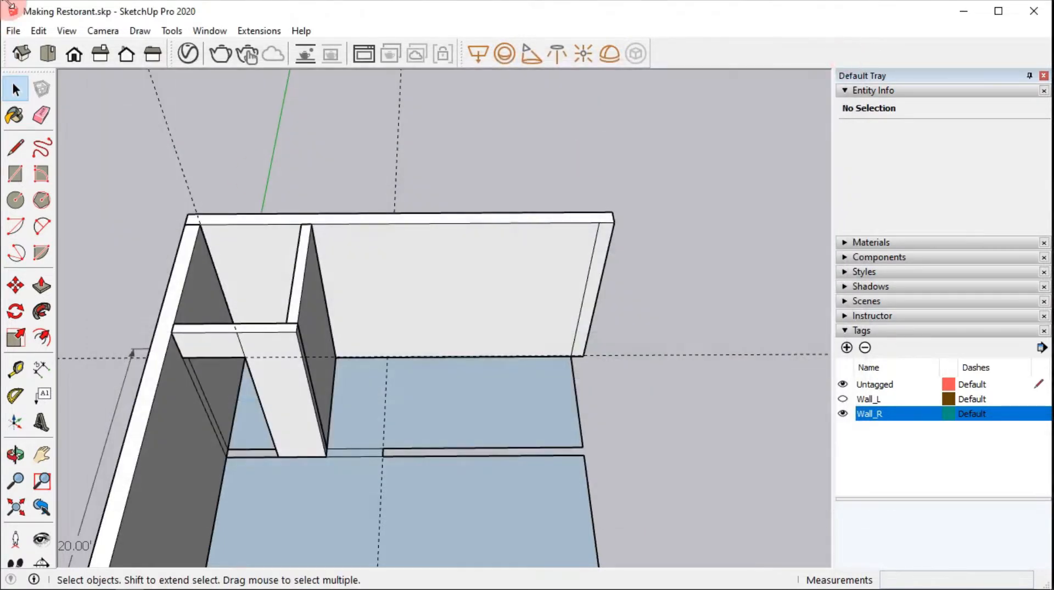
Step: Preview the kitchen models in the _Kitchens folder, import kk4.skp and place it beside the room
left_click(13, 30)
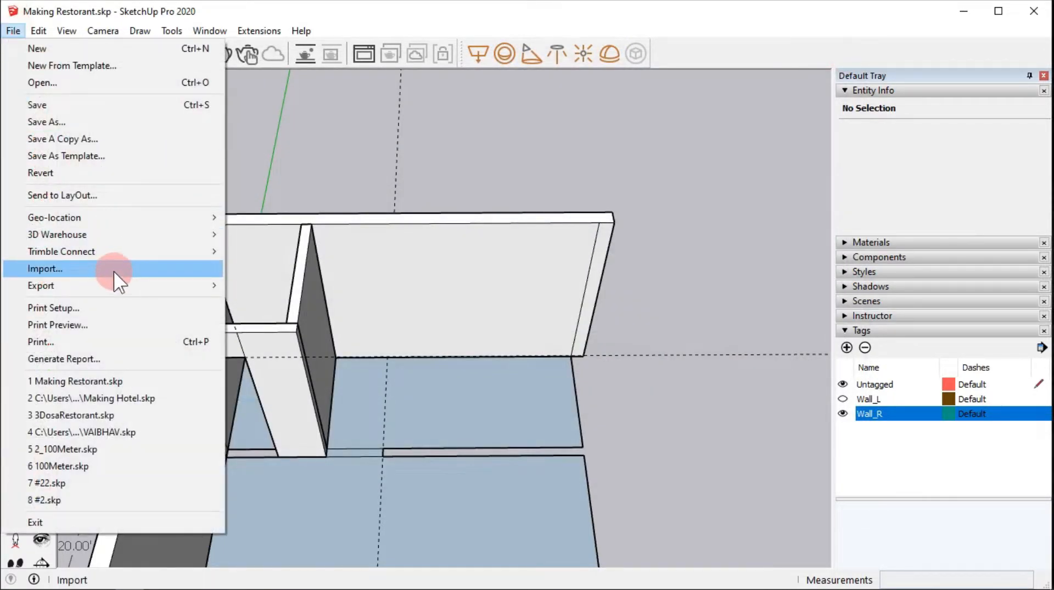
left_click(114, 271)
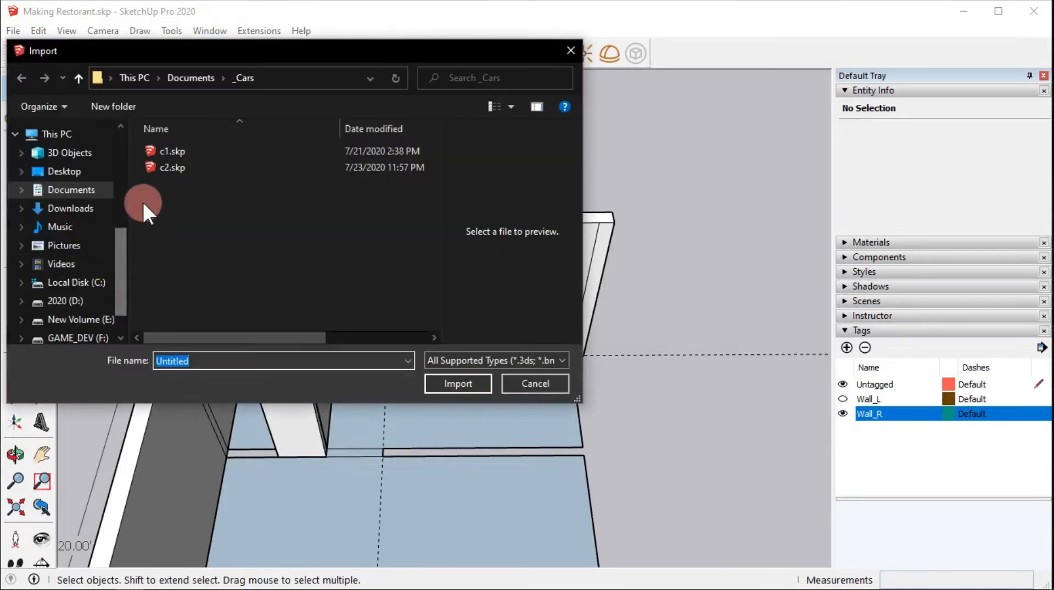
left_click(79, 78)
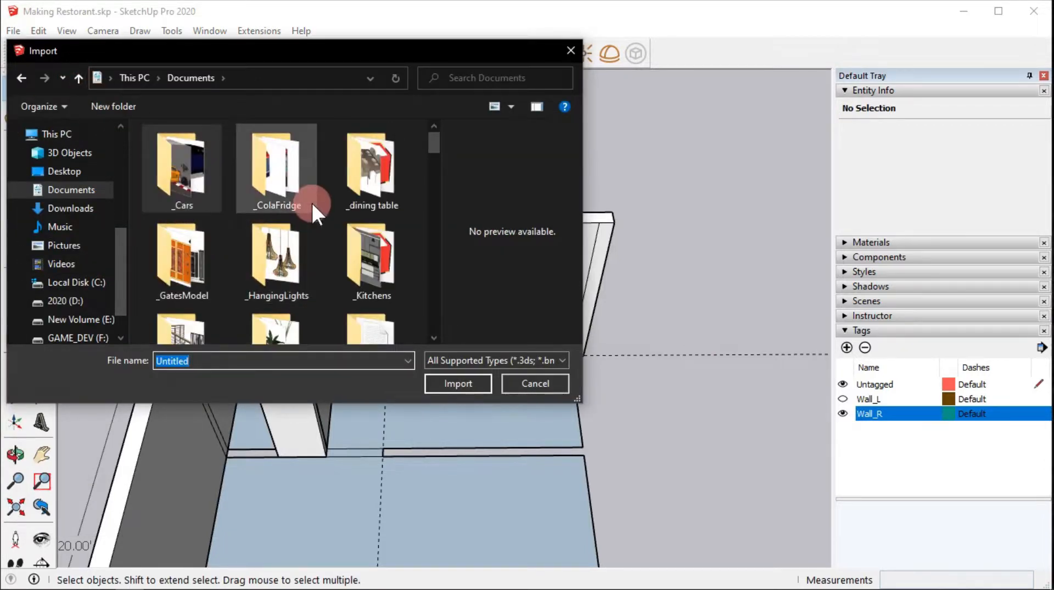
double_click(379, 264)
left_click(205, 152)
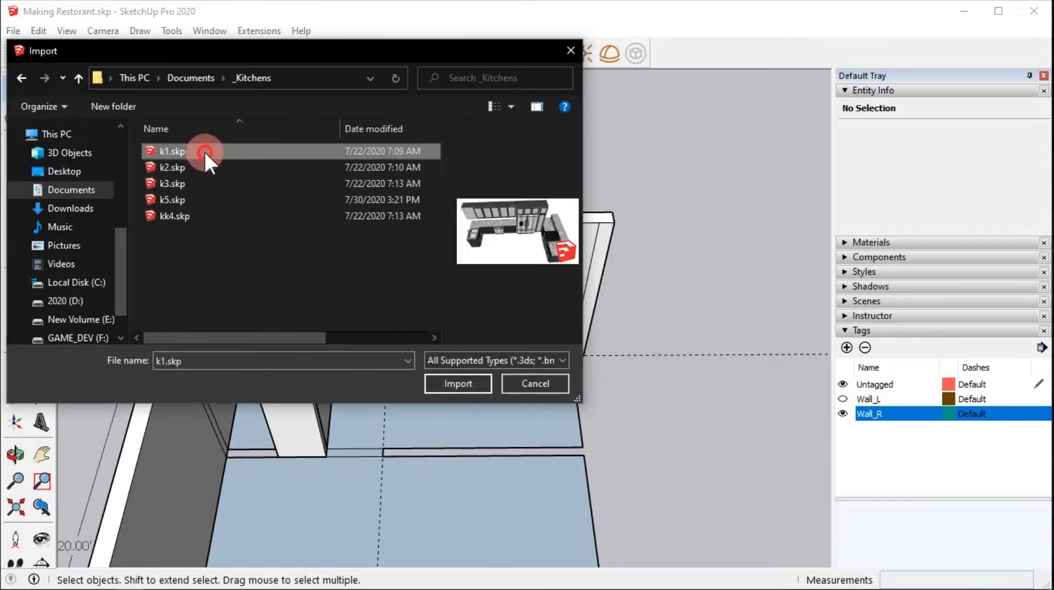
left_click(199, 168)
left_click(198, 184)
left_click(196, 199)
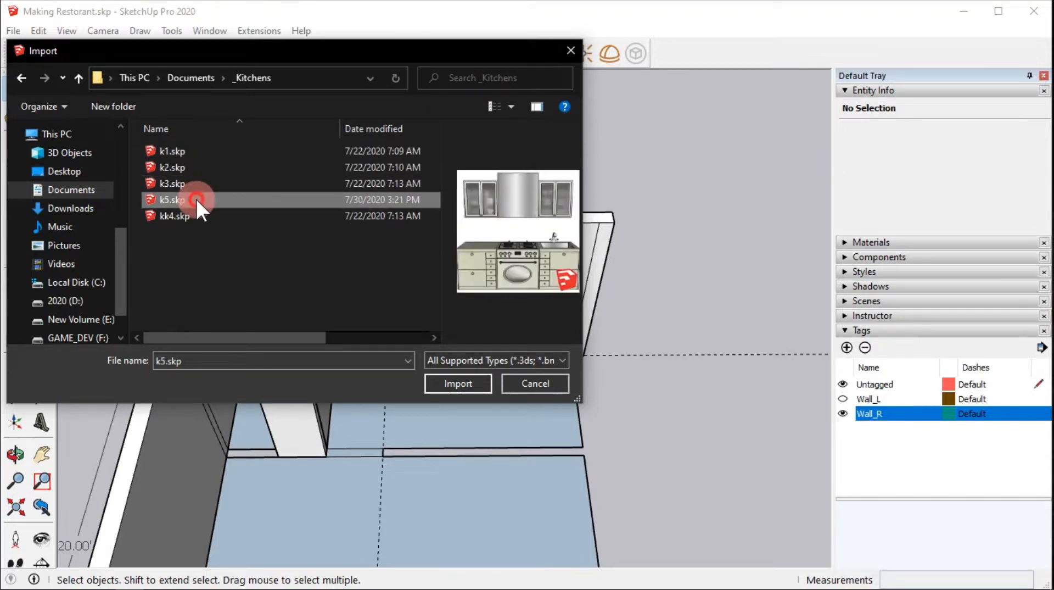
left_click(180, 214)
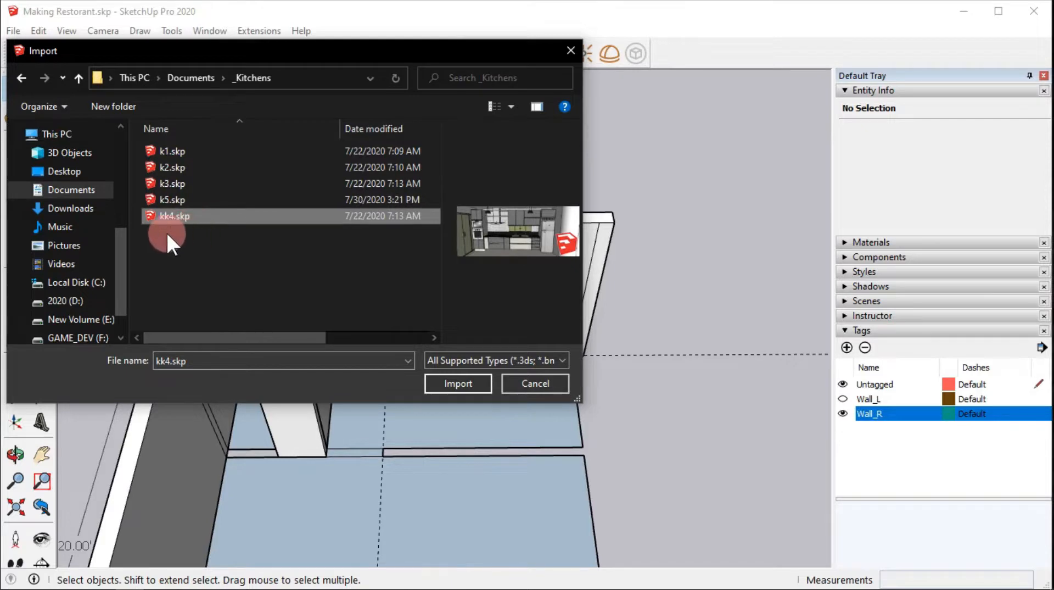
double_click(164, 215)
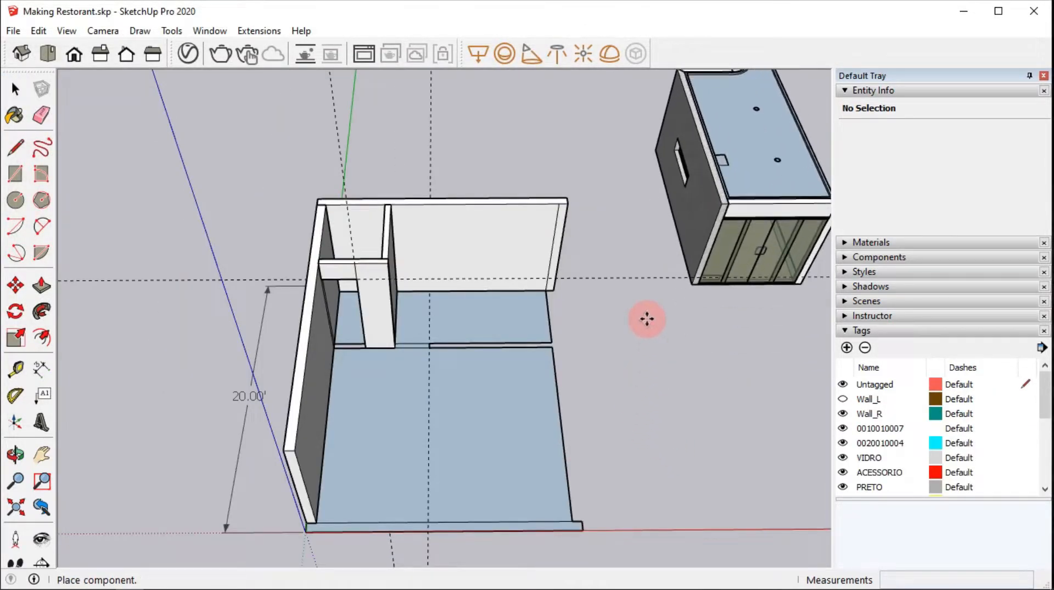
left_click(647, 280)
Step: Explode the imported kk4 kitchen component and delete the ceiling pieces covering it
middle_click_drag(647, 280, 426, 318)
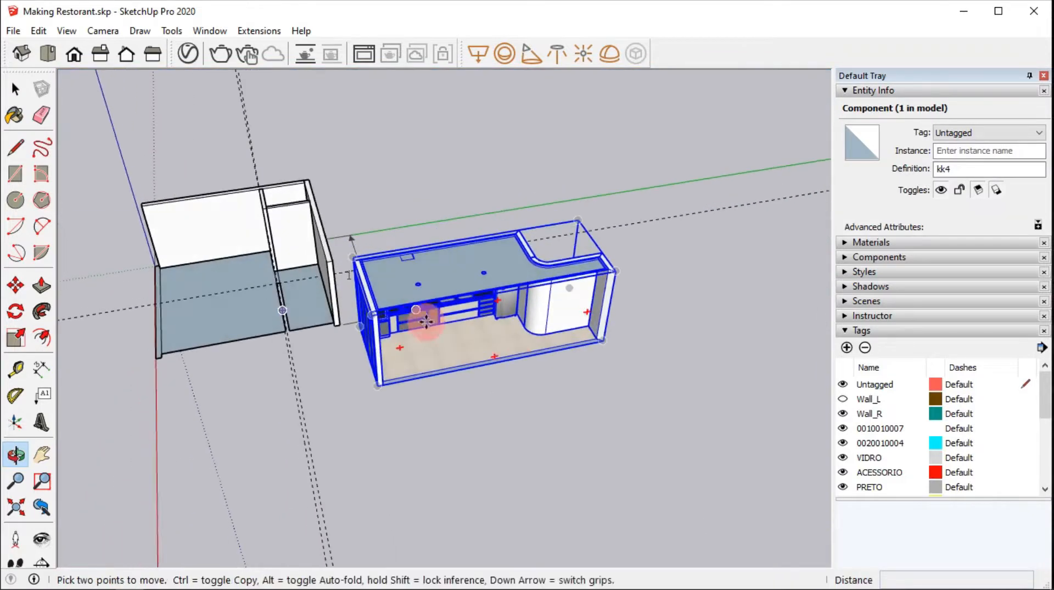
key("space")
left_click(523, 367)
right_click(492, 258)
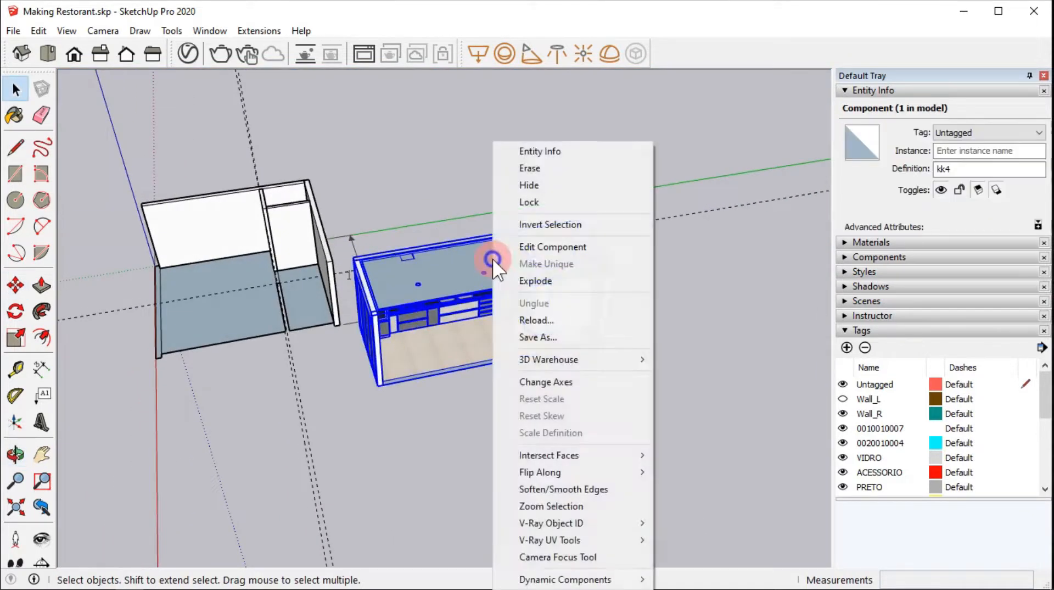
left_click(535, 280)
left_click(522, 265)
key("Delete")
left_click(523, 264)
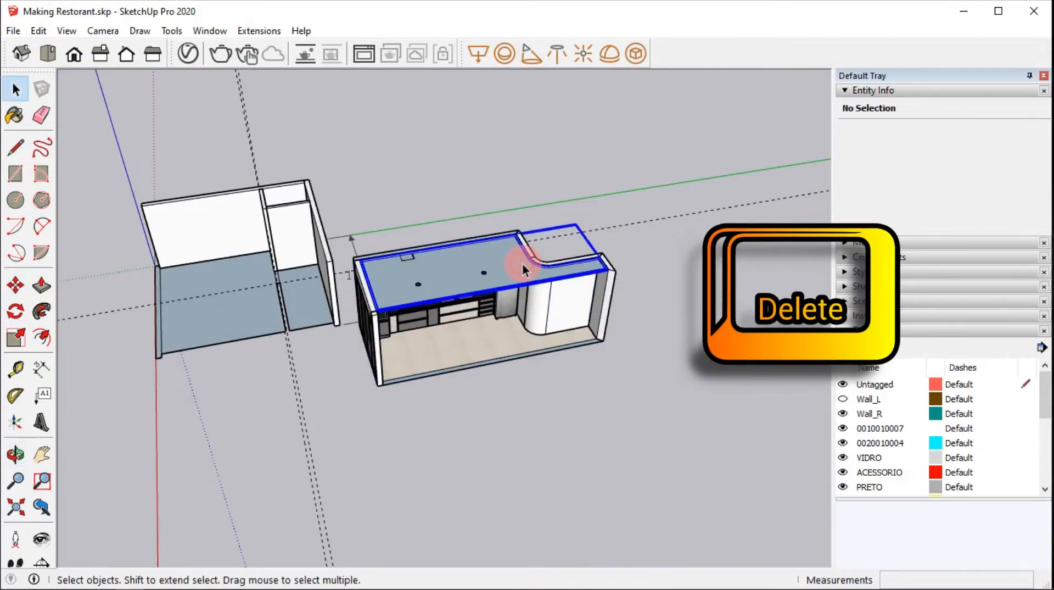
key("Delete")
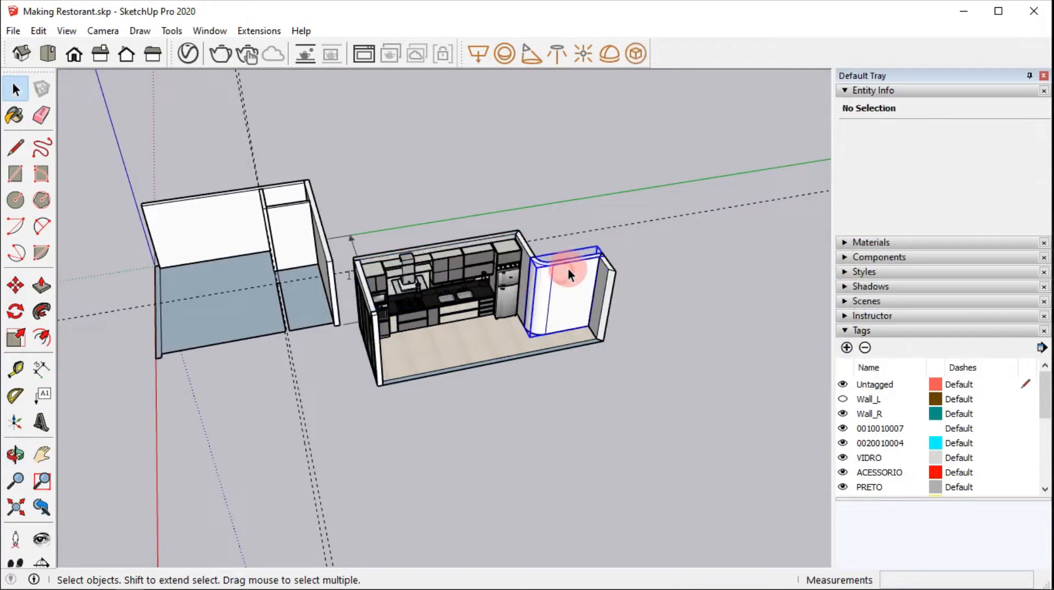
Step: Delete the leftover walls, floor and floor border around the imported kitchen cabinets
left_click(602, 293)
key("Delete")
left_click(531, 342)
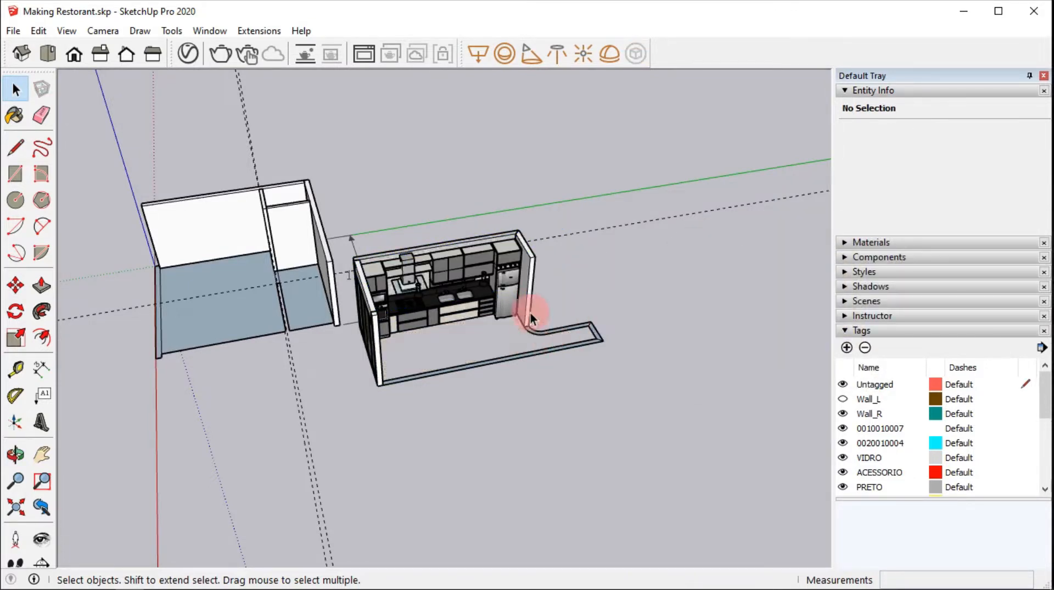
middle_click_drag(364, 343, 496, 259)
scroll(537, 219, "up", 3)
scroll(497, 259, "up", 2)
left_click(660, 420)
key("Delete")
middle_click_drag(660, 420, 561, 399)
Step: Move the glass sliding door into the room's front opening, with its corner against the wall at the origin
left_click(575, 397)
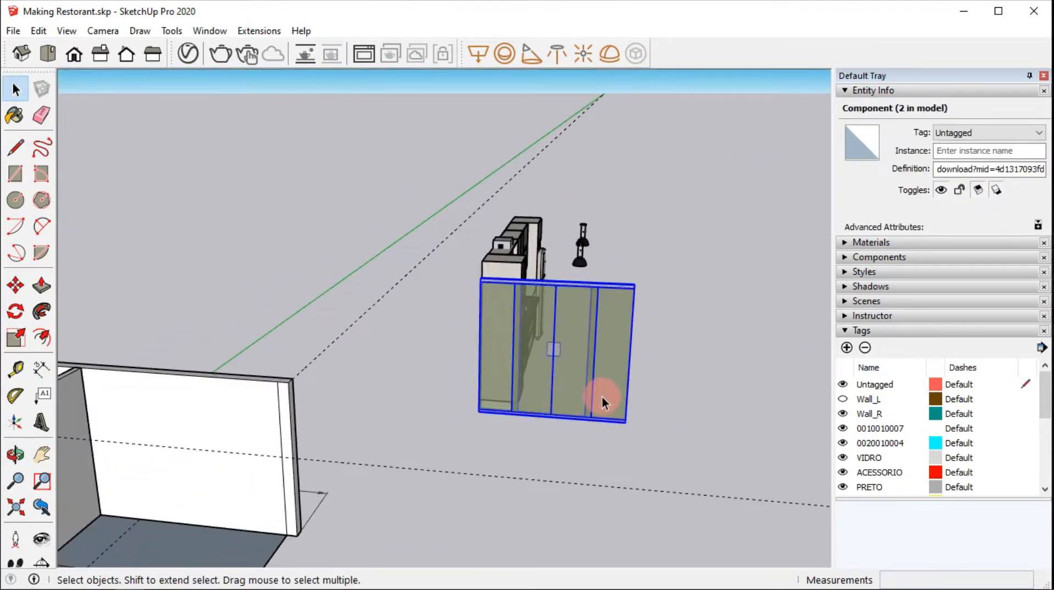
left_click(632, 423)
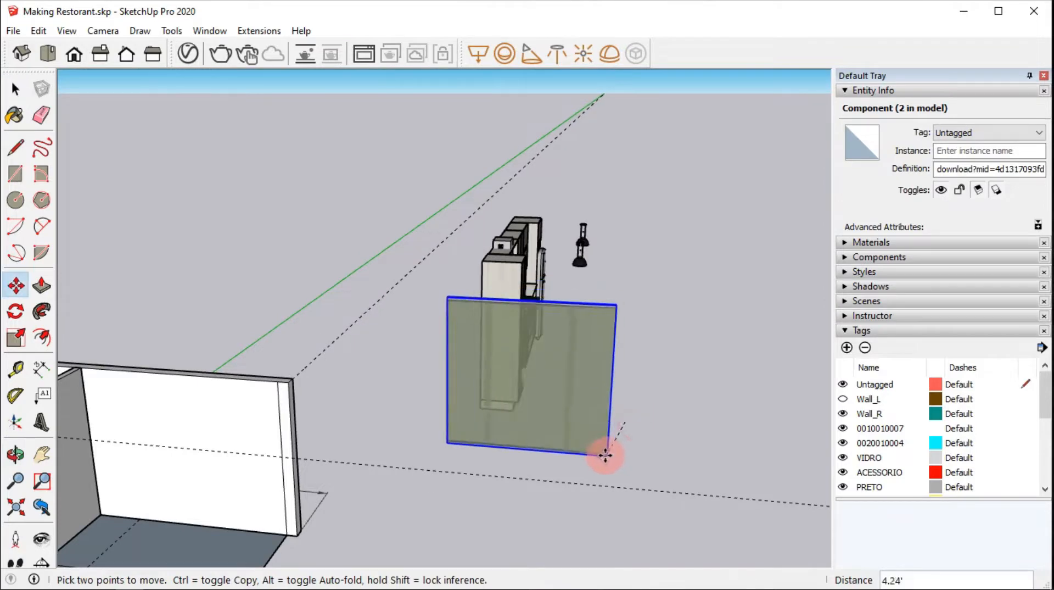
middle_click_drag(608, 446, 313, 376)
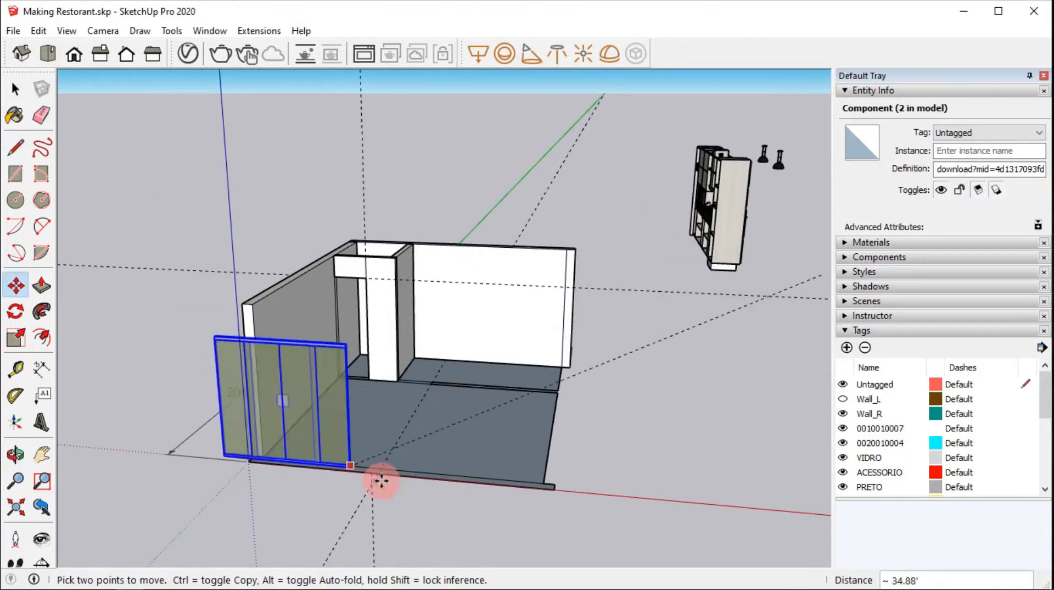
left_click(450, 479)
scroll(232, 442, "up", 1)
left_click(233, 442)
middle_click_drag(232, 442, 763, 411)
left_click(516, 454)
key("space")
left_click(452, 397)
left_click(485, 360)
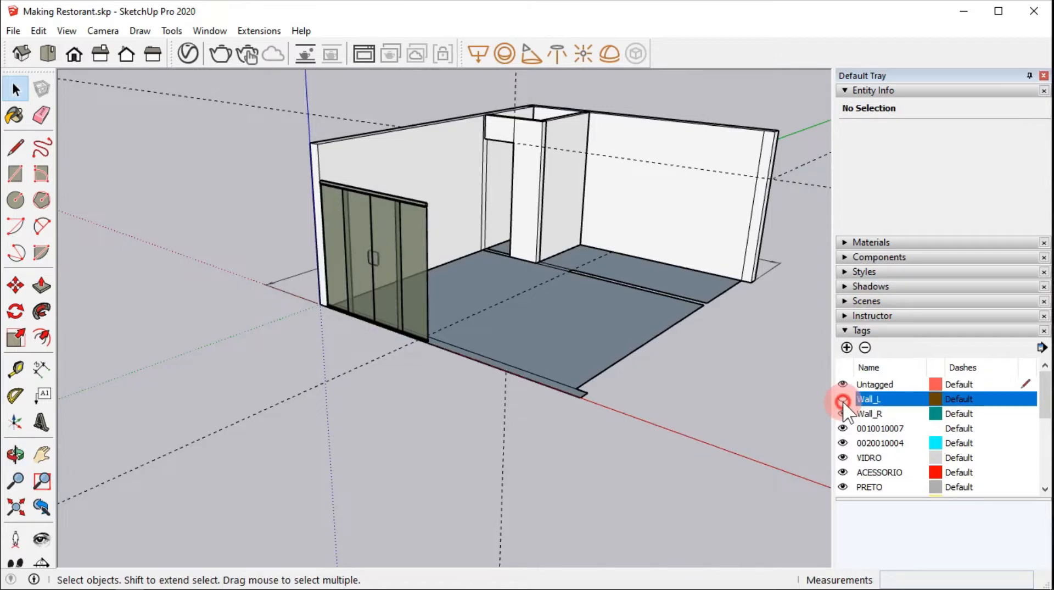
Step: Show the Wall_L tag and scale that wall lengthwise until it reaches the floor's front edge
middle_click_drag(384, 242, 335, 212)
scroll(512, 284, "up", 3)
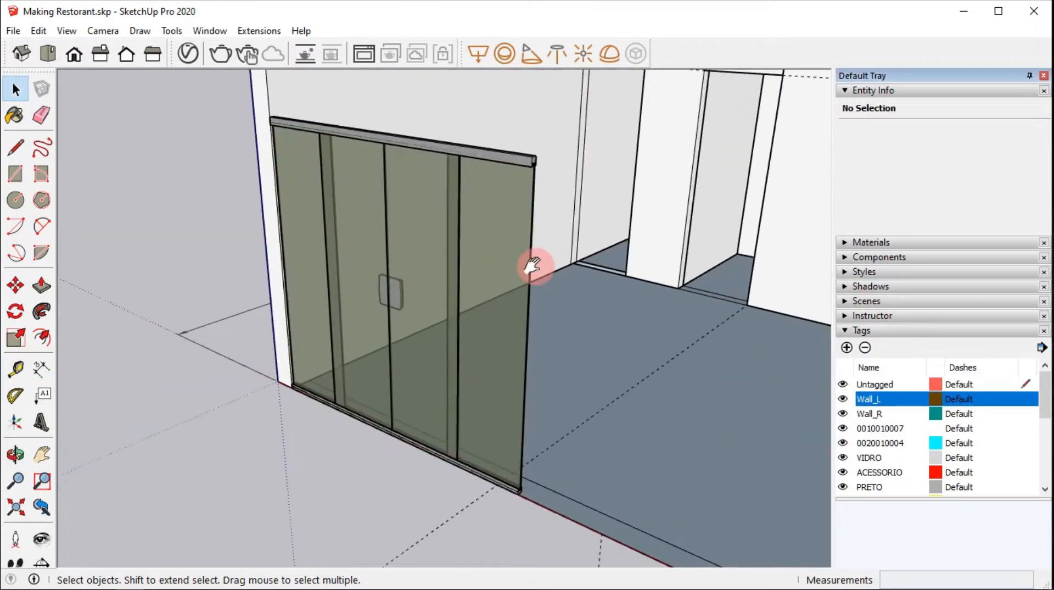
middle_click_drag(532, 265, 417, 192, "shift")
left_click(586, 287)
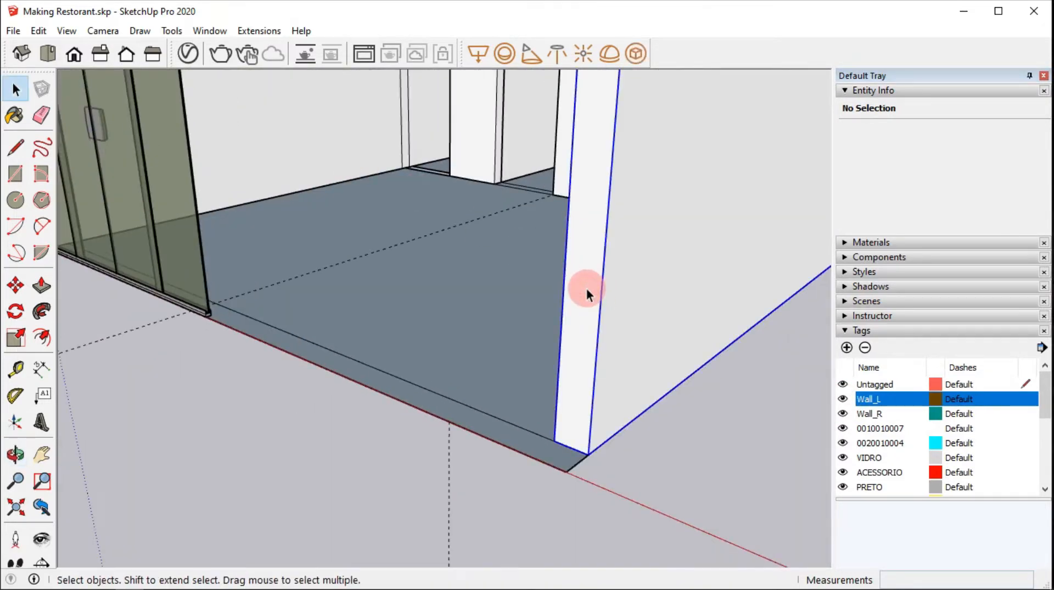
key("s")
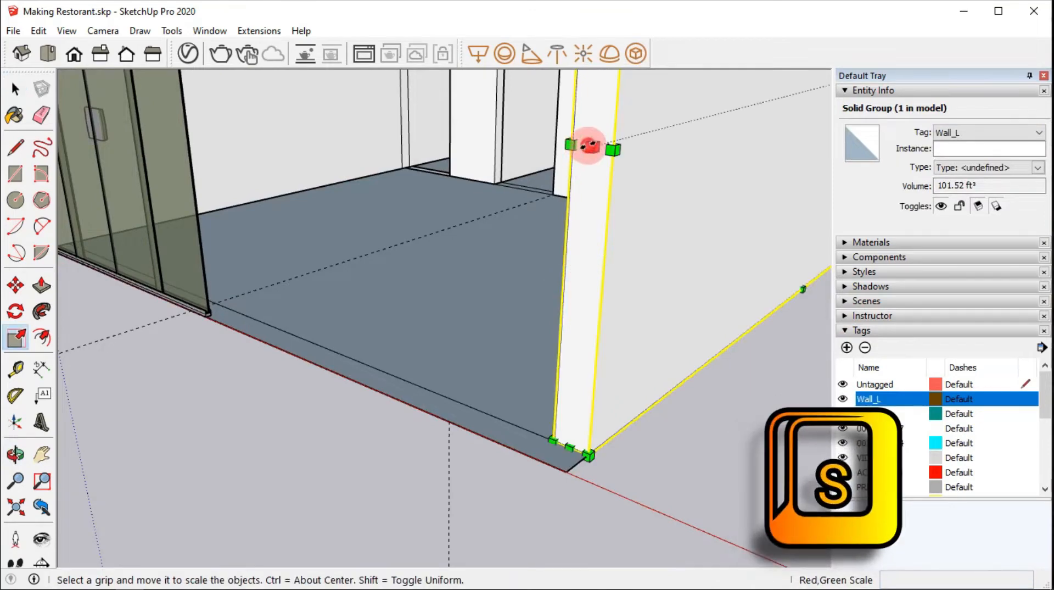
left_click_drag(589, 145, 567, 472)
Step: Inside the glass door component, push/pull the end face of the top rail until it meets the Wall_L wall
mouse_move(566, 472)
middle_mouse_down()
mouse_move(338, 250)
mouse_move(360, 342)
mouse_move(367, 335)
mouse_move(268, 383)
middle_mouse_up()
scroll(321, 217, "up", 5)
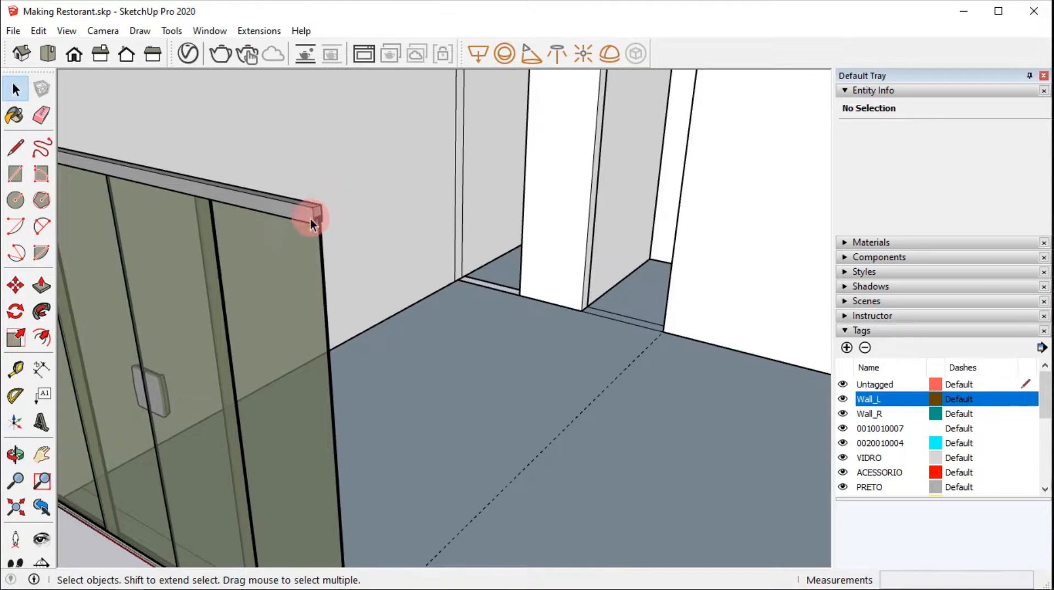
left_click(315, 215)
double_click(316, 215)
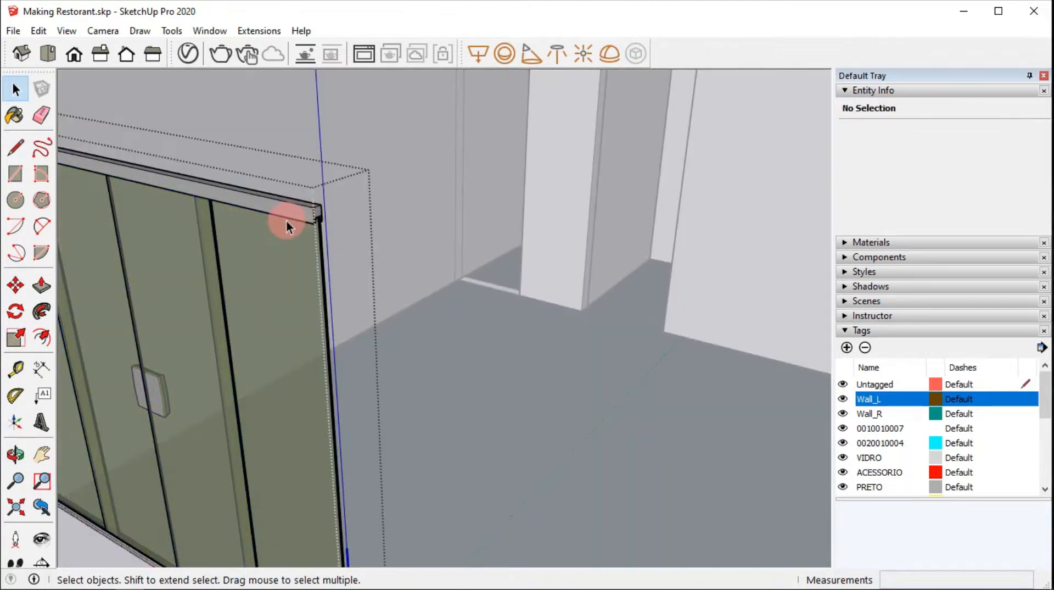
key("p")
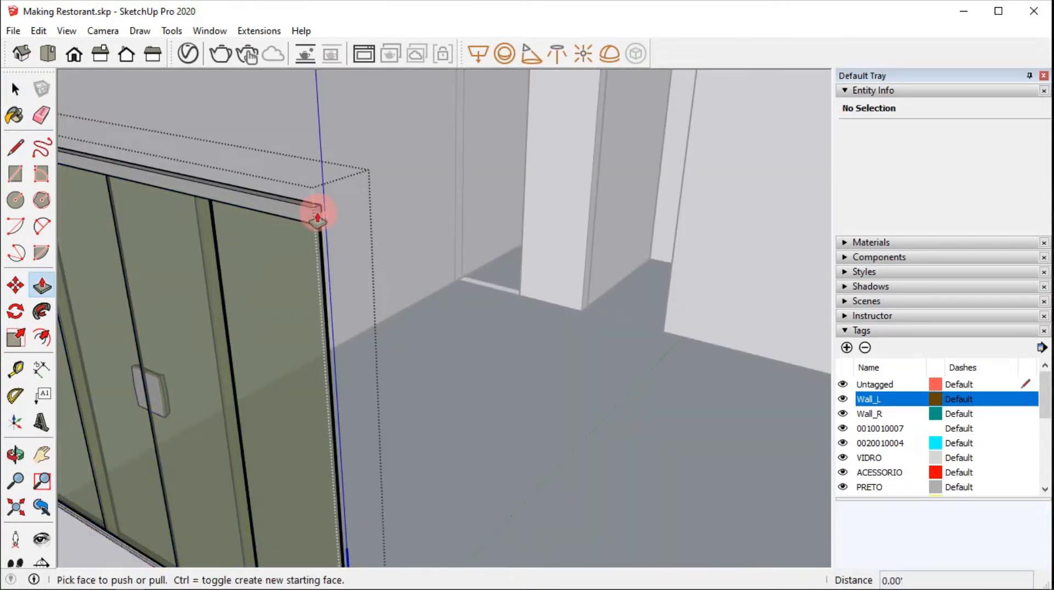
scroll(317, 218, "up", 1)
scroll(315, 215, "up", 2)
middle_click_drag(316, 214, 225, 226)
left_click(341, 213)
scroll(406, 242, "down", 8)
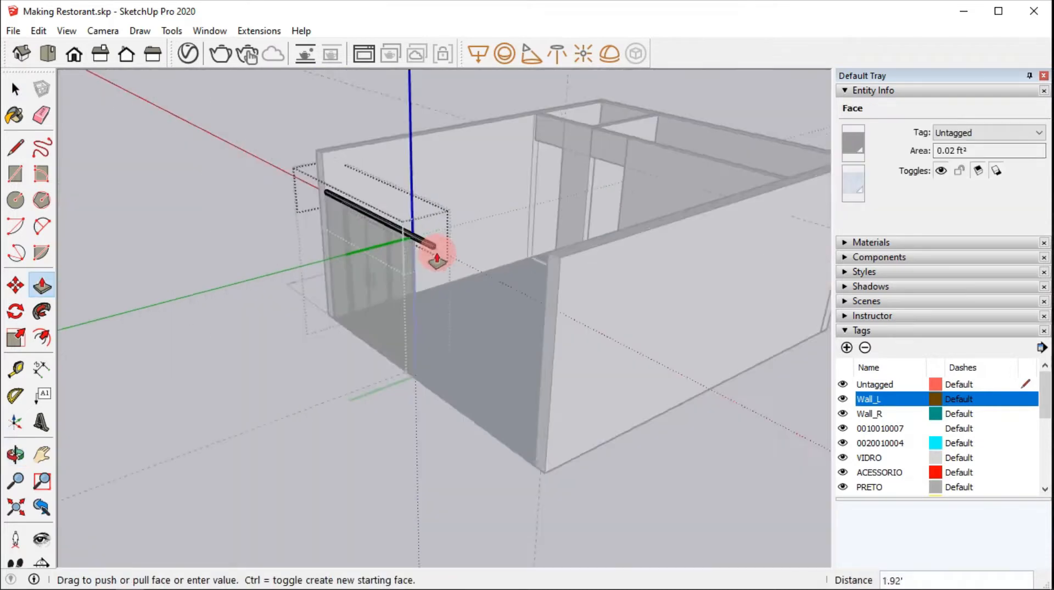
left_click(526, 285)
scroll(429, 376, "up", 5)
key("space")
Step: Copy the end glass panel of the sliding door into the open span beside it
middle_click_drag(420, 438, 388, 206)
scroll(388, 207, "up", 3)
key("m")
left_click(410, 186)
key("ctrl")
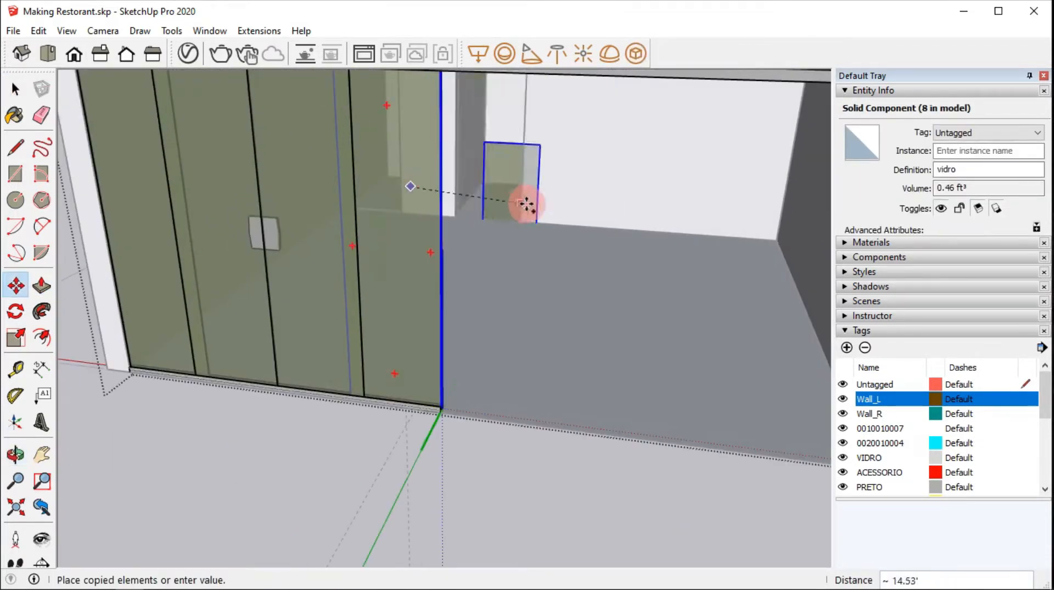
left_click(459, 205)
scroll(459, 205, "up", 5)
middle_click_drag(459, 205, 795, 219)
Step: Scale the copied glass panel to fill the whole opening between the sliding door and the Wall_L wall
key("s")
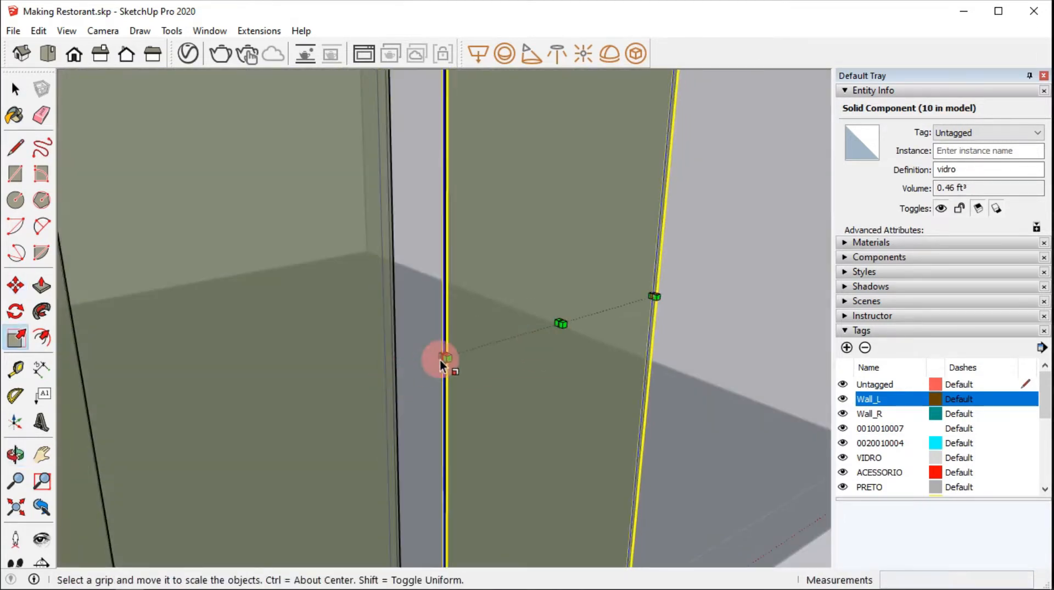
left_click_drag(439, 360, 485, 489)
middle_click_drag(484, 489, 225, 291)
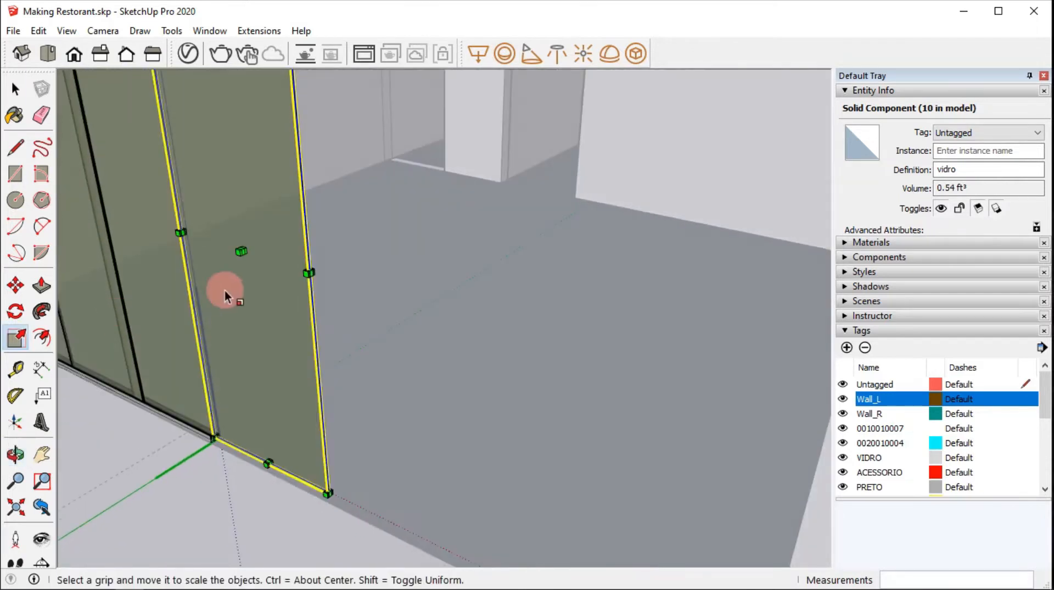
scroll(225, 291, "up", 3)
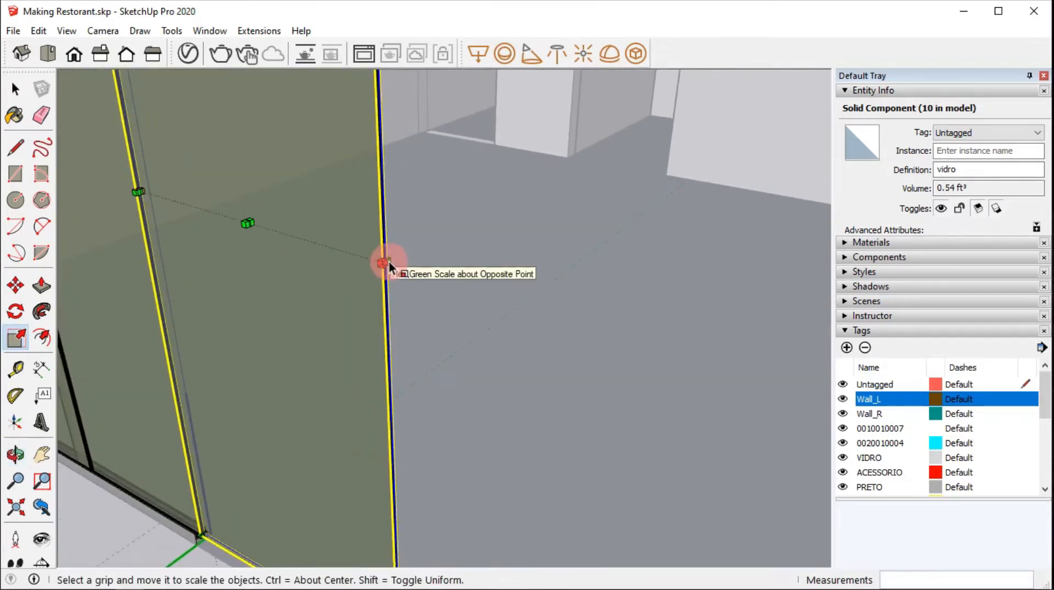
scroll(390, 263, "up", 3)
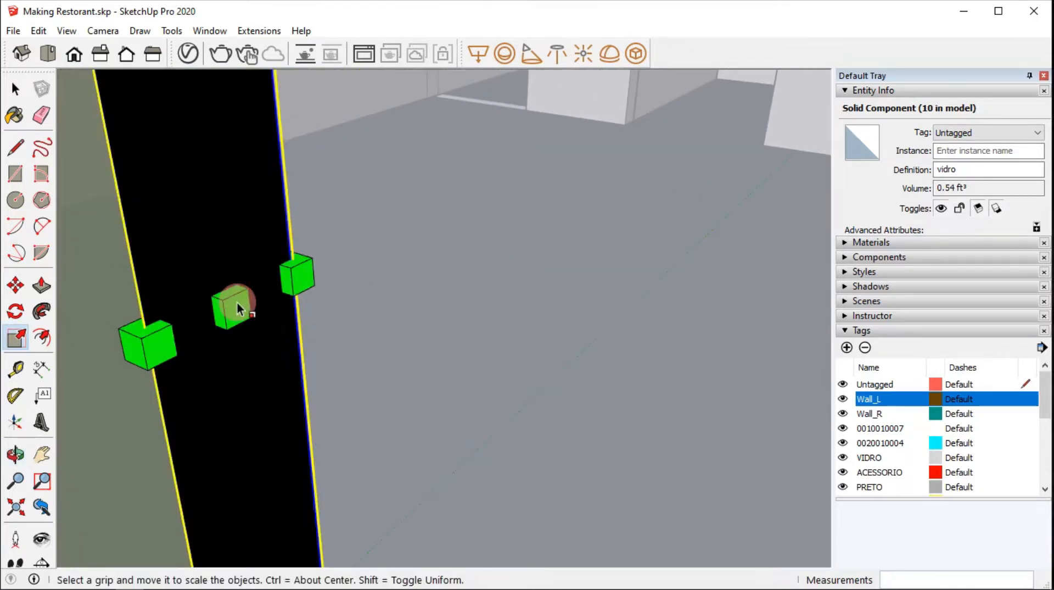
left_click_drag(226, 303, 589, 371)
scroll(336, 329, "down", 5)
key("space")
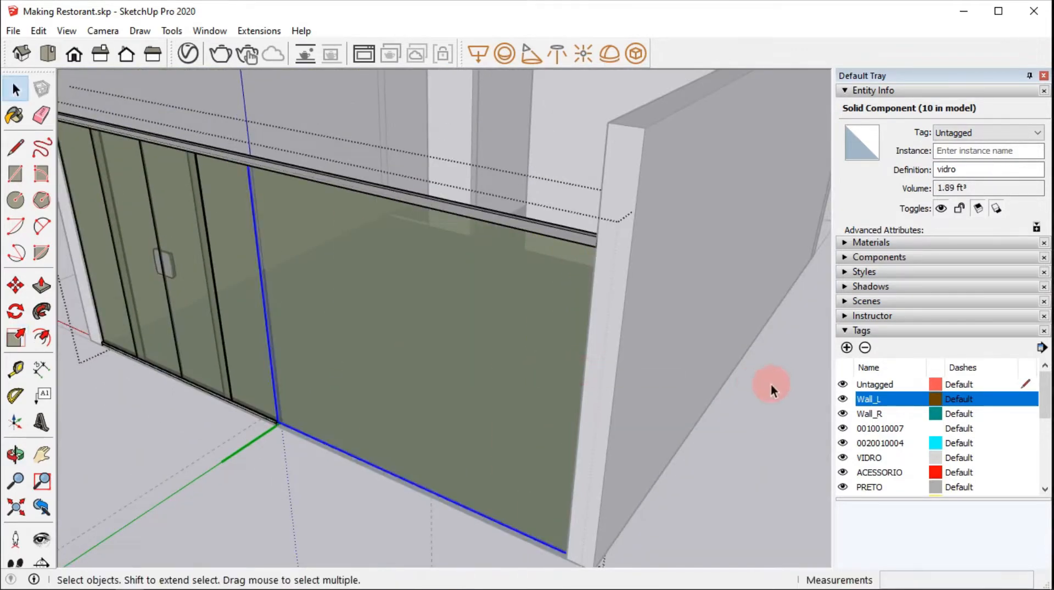
left_click(755, 414)
Step: Push/pull the end face of the glass door's bottom rail until it reaches the Wall_L wall
scroll(375, 342, "down", 2)
middle_click_drag(375, 338, 434, 247)
scroll(321, 327, "up", 6)
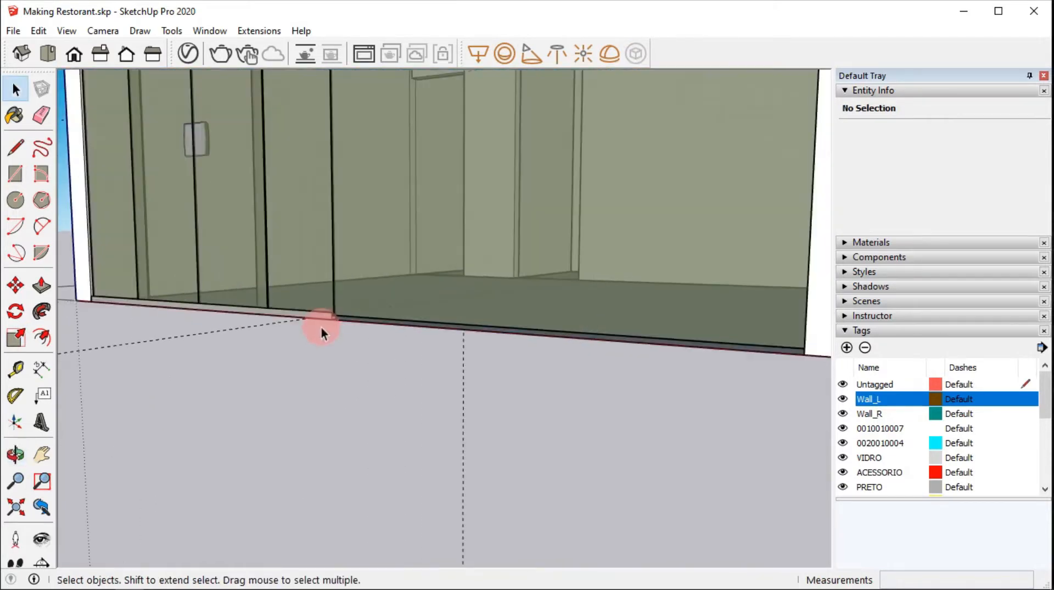
double_click(337, 315)
left_click(339, 315)
key("p")
left_click(340, 316)
scroll(560, 356, "down", 4)
scroll(499, 295, "down", 3)
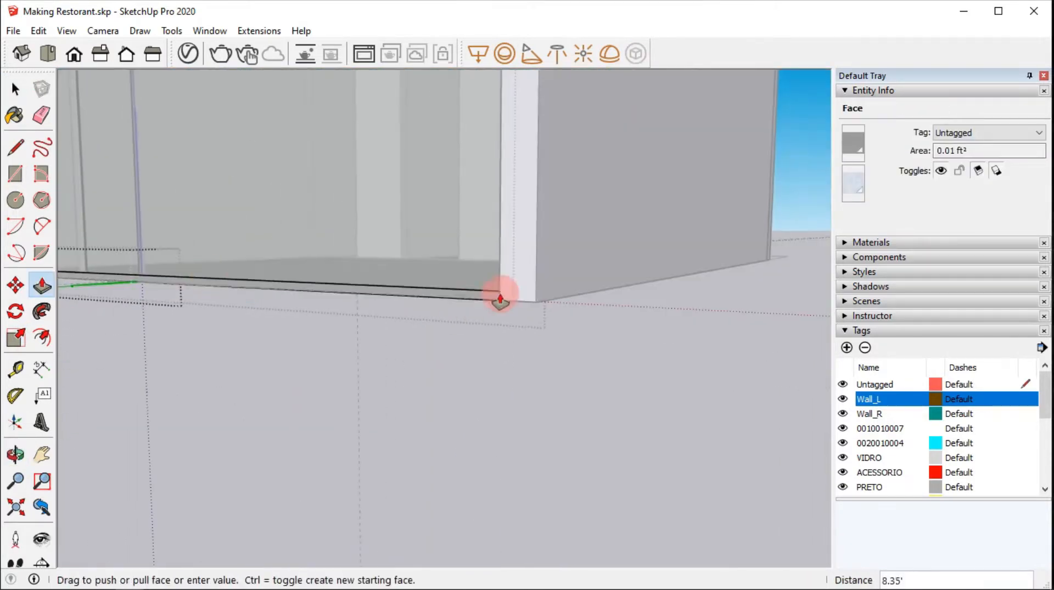
left_click(499, 294)
key("space")
Step: Place a guide 0.6 ft behind the front edge and draw a 0.6 by 17 ft rectangle across the front wall tops
scroll(289, 226, "down", 3)
middle_click_drag(289, 225, 385, 385)
left_click(181, 433)
scroll(159, 450, "up", 4)
key("t")
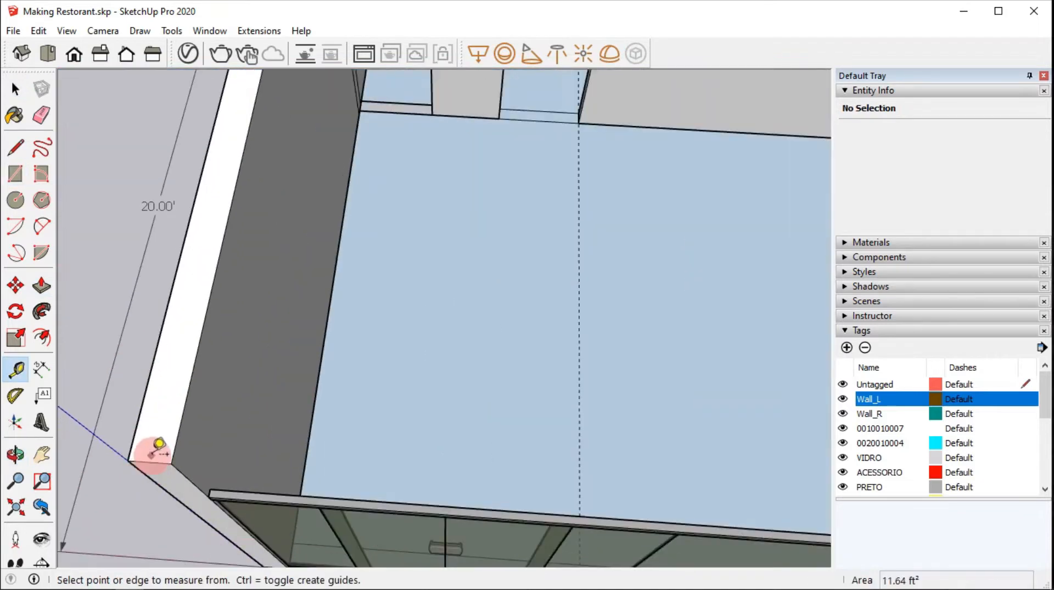
left_click(149, 463)
type(".6")
left_click(19, 174)
left_click(182, 422)
scroll(351, 422, "down", 5)
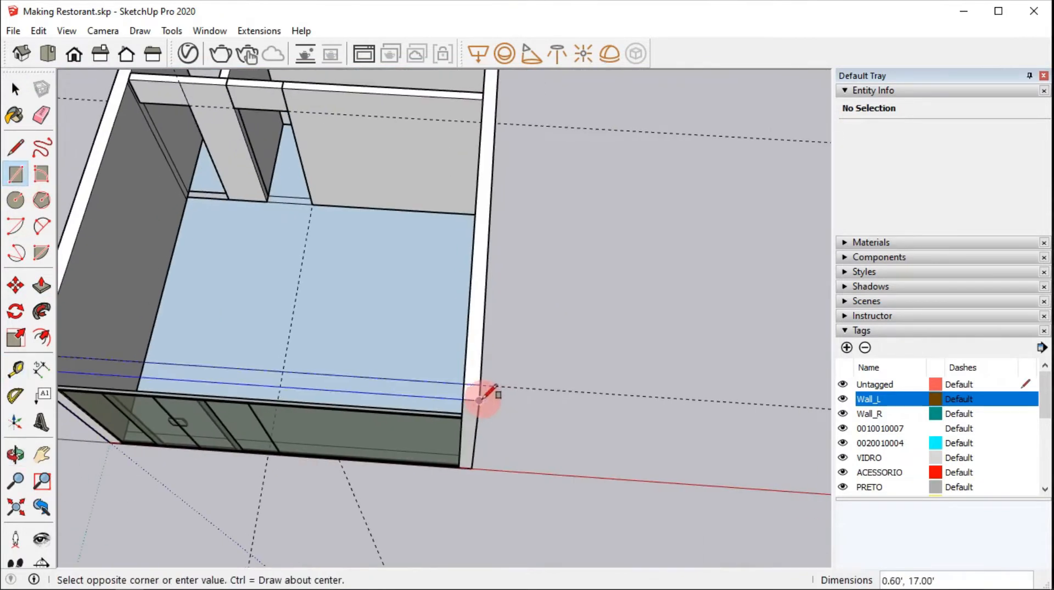
left_click(481, 398)
Step: Push/pull the rectangle down to the top rail of the glass front to form a wall above it
key("p")
scroll(159, 368, "down", 2)
scroll(247, 362, "up", 3)
left_click(281, 364)
middle_click_drag(461, 414, 489, 313)
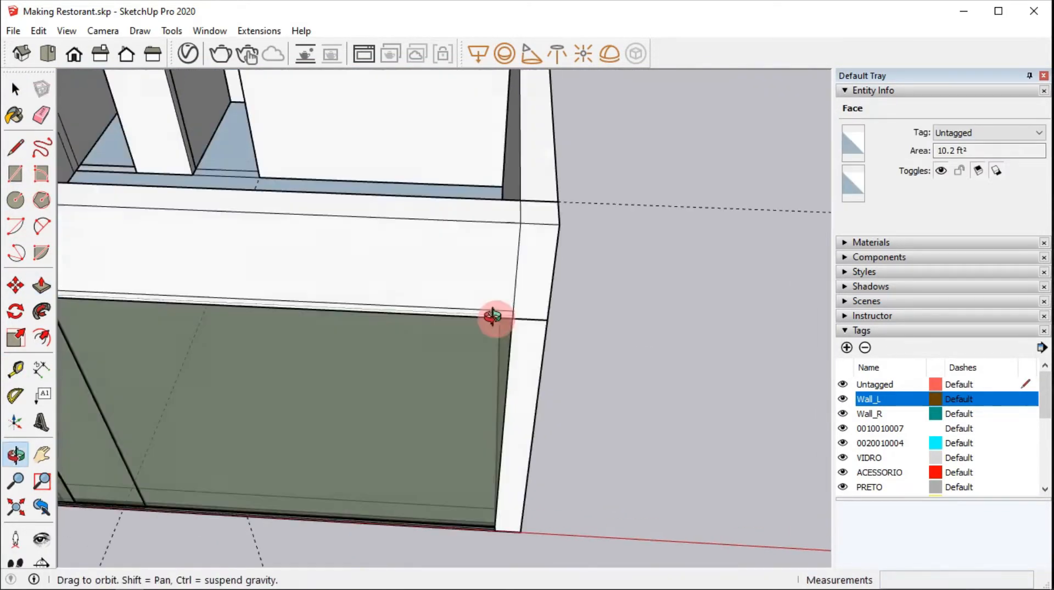
scroll(493, 303, "up", 4)
left_click(510, 309)
key("space")
Step: Select all geometry of the new wall above the glass front and make it a group
scroll(630, 226, "down", 4)
triple_click(535, 219)
right_click(535, 219)
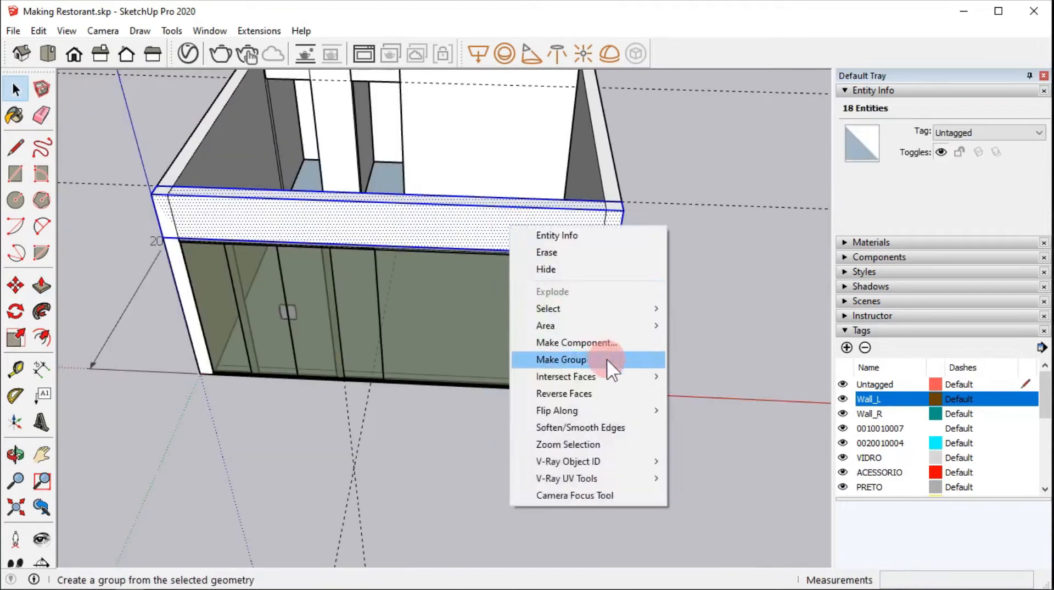
left_click(607, 364)
scroll(587, 159, "down", 3)
left_click(585, 160)
Step: Hide the Wall_L tag to open up the side of the room
middle_click_drag(491, 157, 382, 320)
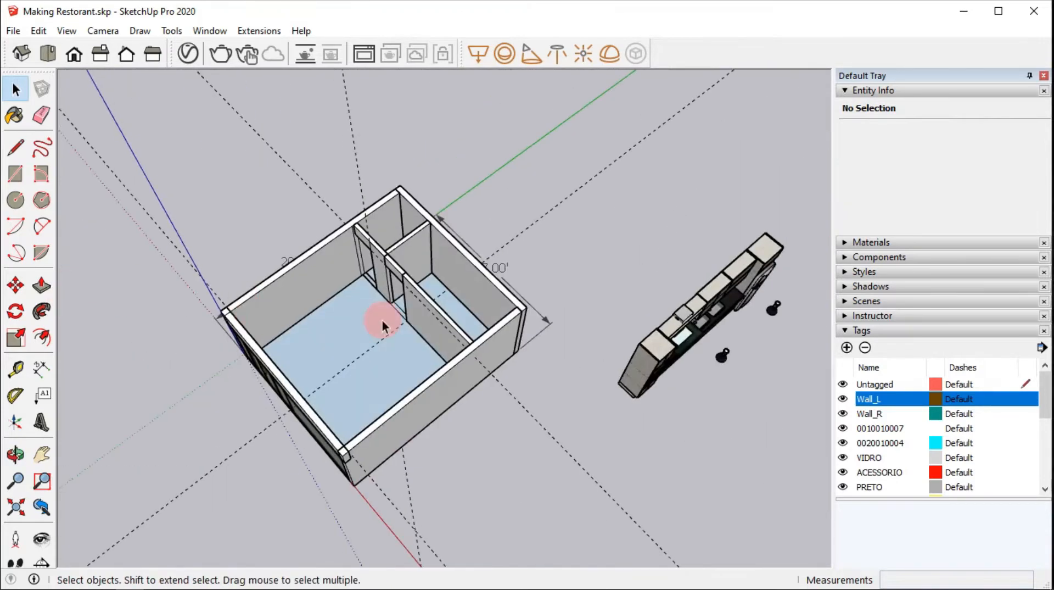
left_click(457, 380)
left_click(843, 398)
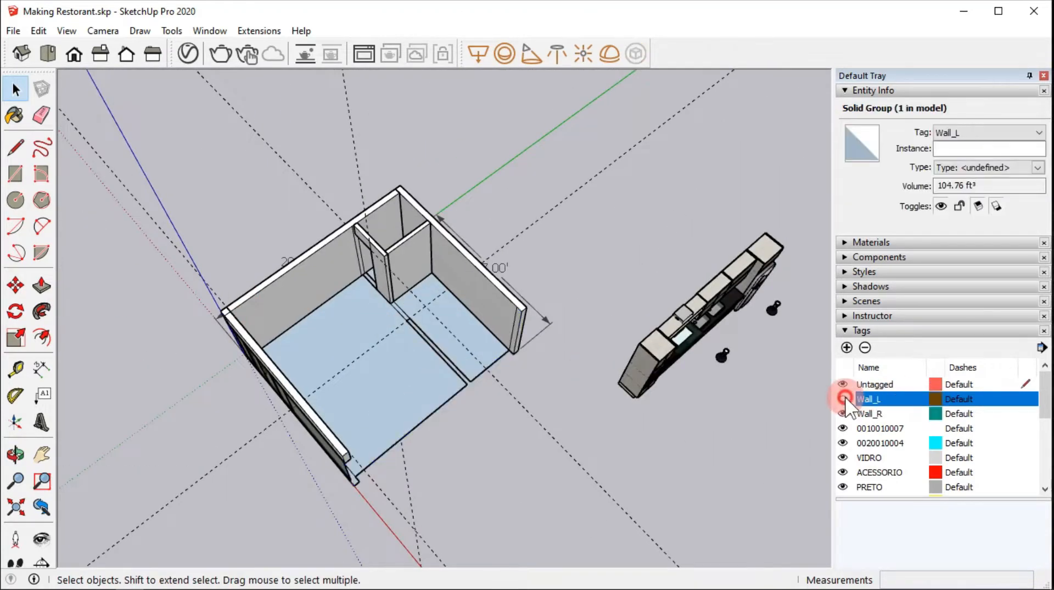
left_click(536, 438)
middle_click_drag(597, 329, 613, 354)
Step: Delete the tall cabinet unit with the built-in oven and microwave at the end of the kitchen
left_click(547, 391)
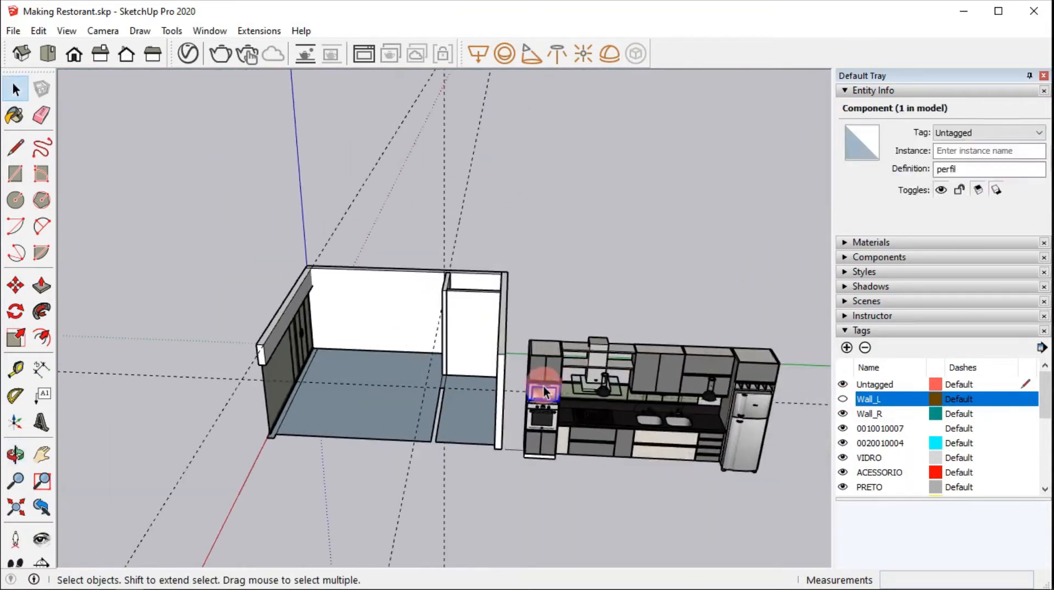
double_click(545, 368)
middle_click_drag(545, 368, 555, 271)
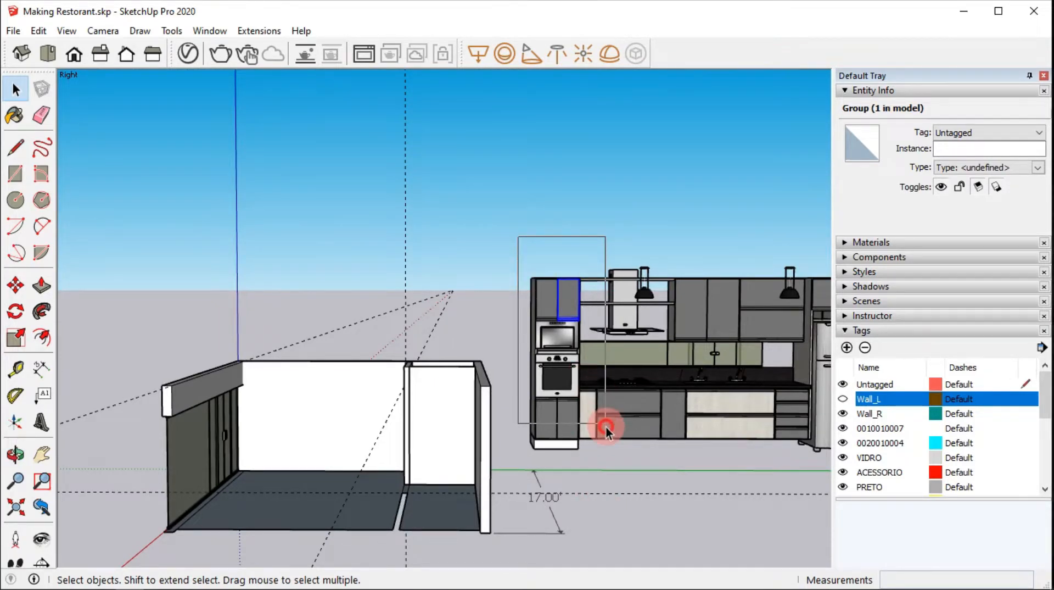
left_click_drag(606, 429, 605, 423)
middle_click_drag(588, 419, 536, 459)
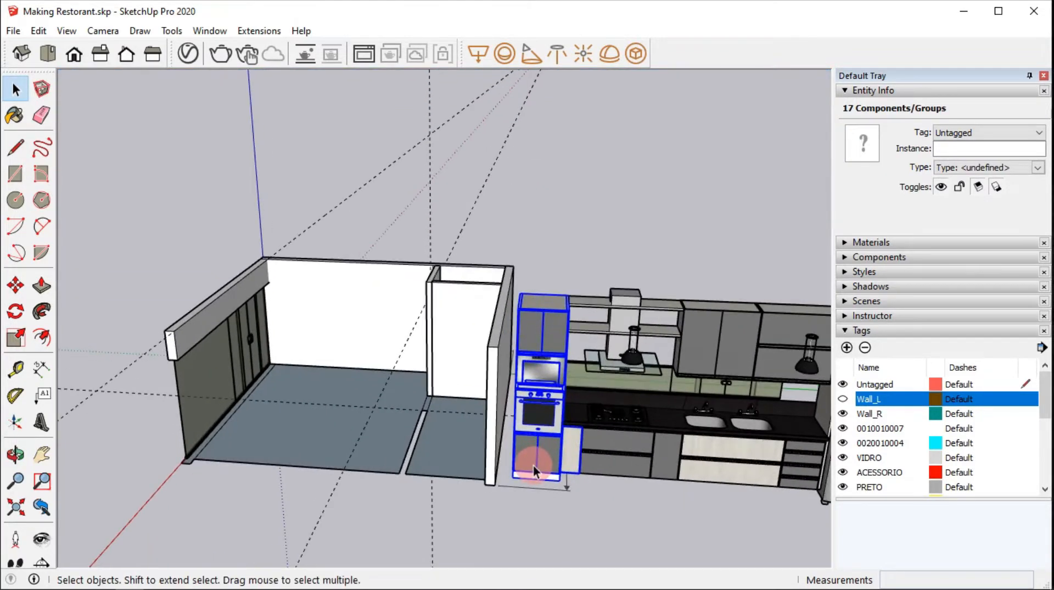
left_click(533, 465)
scroll(535, 460, "down", 4)
Step: Select the refrigerator together with the cabinet above it and make them one group
left_click(765, 357)
middle_click_drag(765, 357, 672, 355)
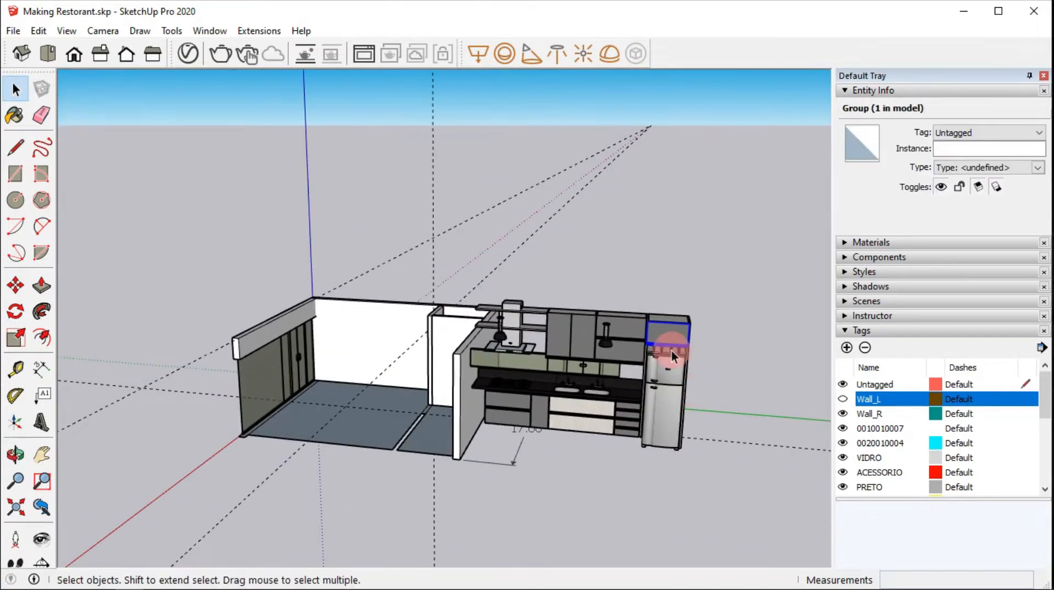
left_click_drag(759, 501, 759, 501)
left_click_drag(631, 252, 733, 520)
middle_click_drag(734, 520, 692, 402)
right_click(667, 387)
left_click(735, 184)
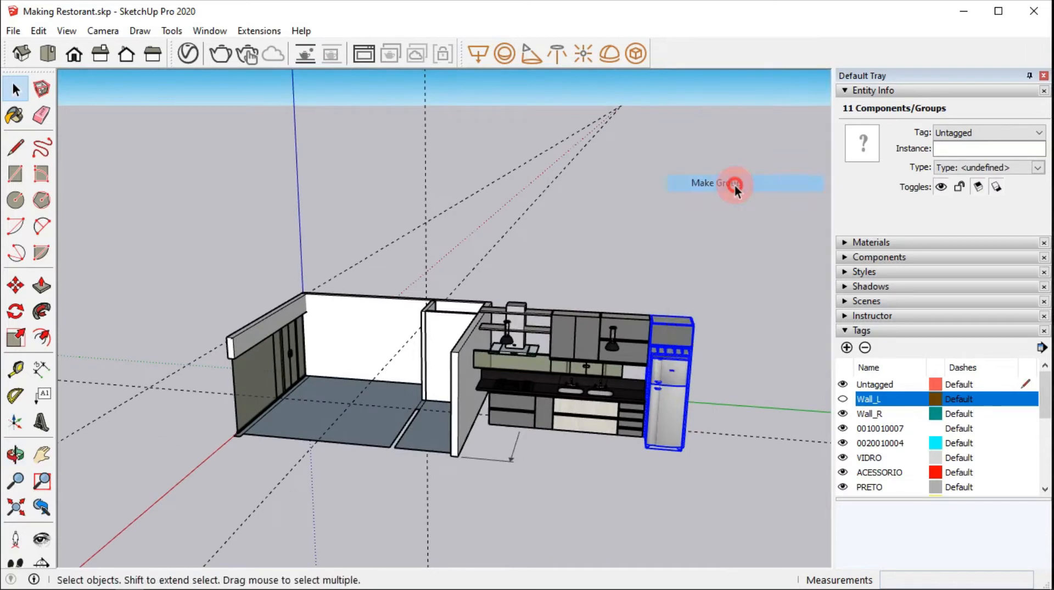
left_click(687, 351)
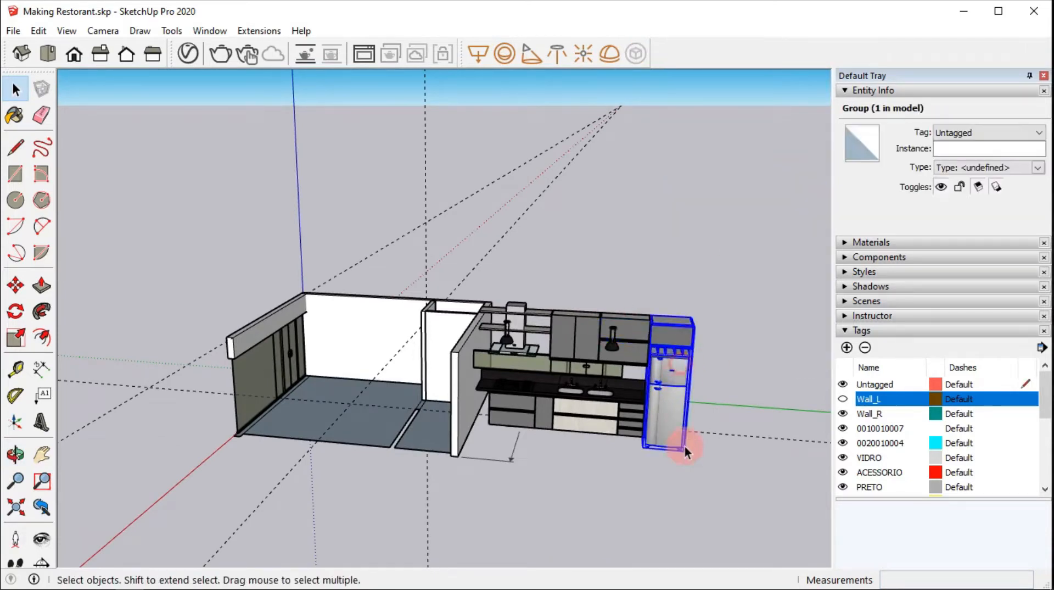
Step: Select the remaining kitchen cabinets, countertop, hood and lamps and make them a second group
middle_click_drag(437, 265, 513, 228)
left_click_drag(492, 224, 754, 477)
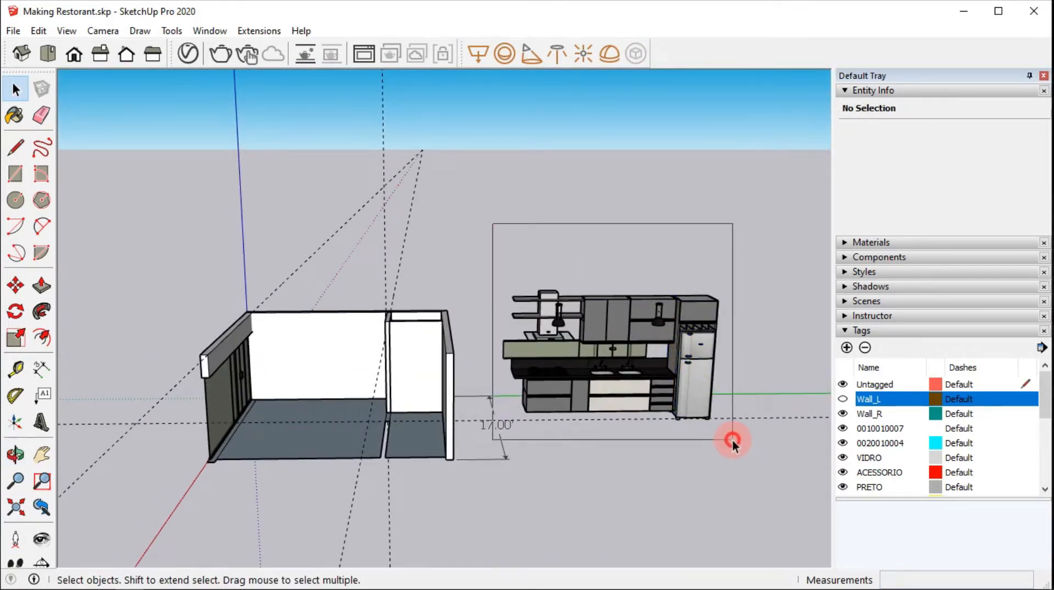
left_click_drag(731, 439, 730, 439)
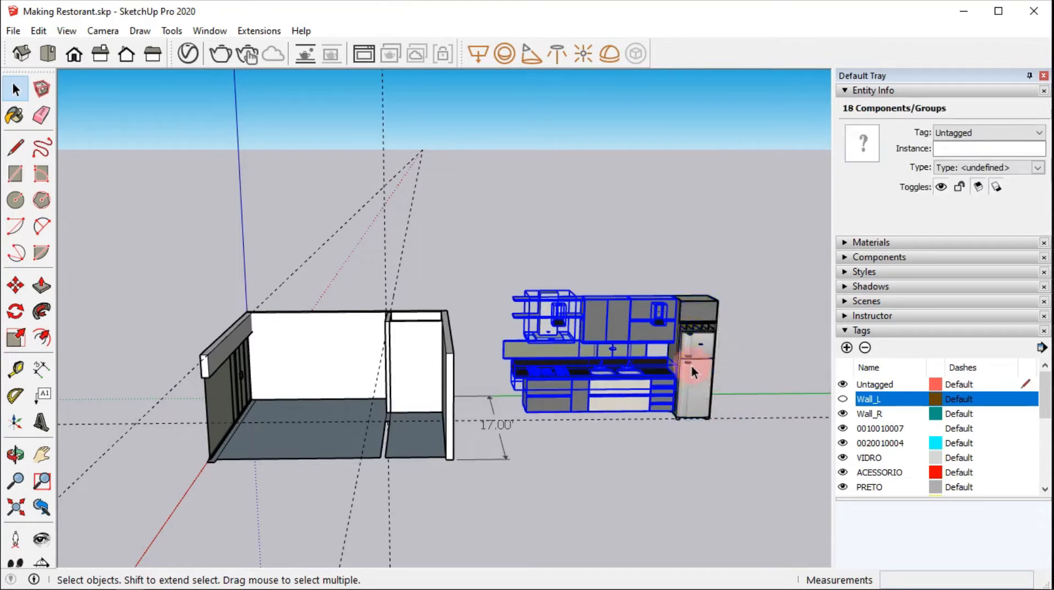
right_click(611, 318)
left_click(667, 404)
left_click(675, 461)
Step: Select both kitchen groups and rotate them so the cabinet run is parallel to the kitchen area's long wall
middle_click_drag(675, 461, 714, 444)
left_click(662, 405)
scroll(662, 405, "up", 2)
left_click(755, 392, "shift")
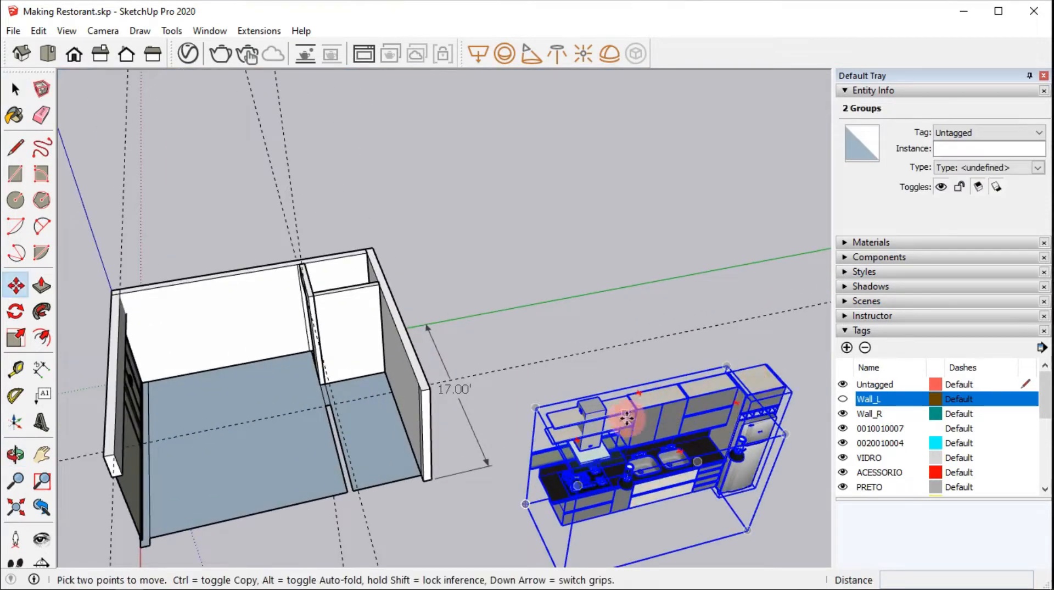
left_click(570, 435)
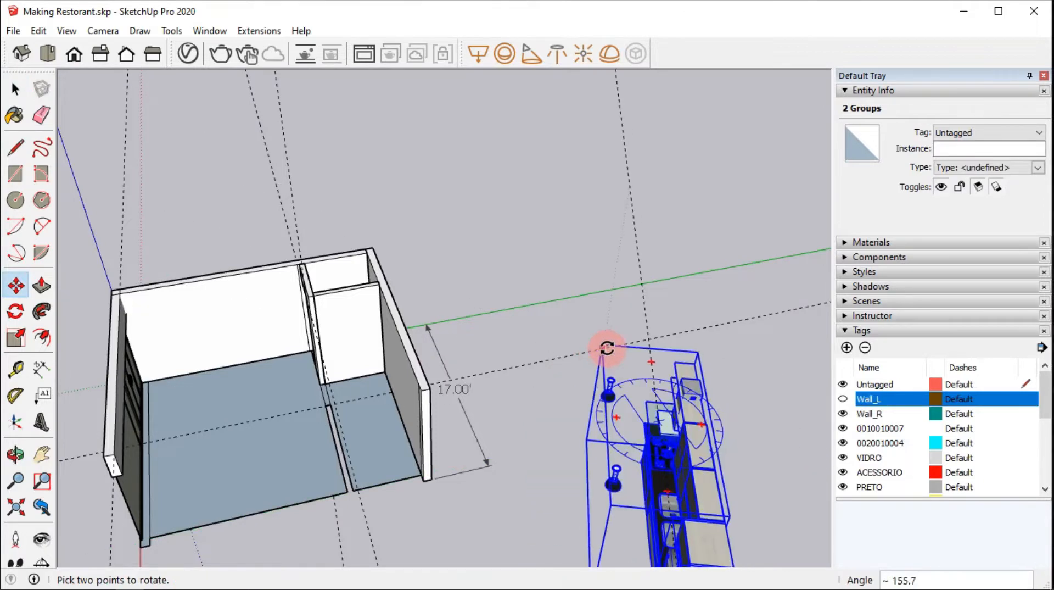
left_click(548, 367)
scroll(584, 367, "down", 3)
middle_click_drag(584, 367, 648, 360)
scroll(648, 360, "up", 3)
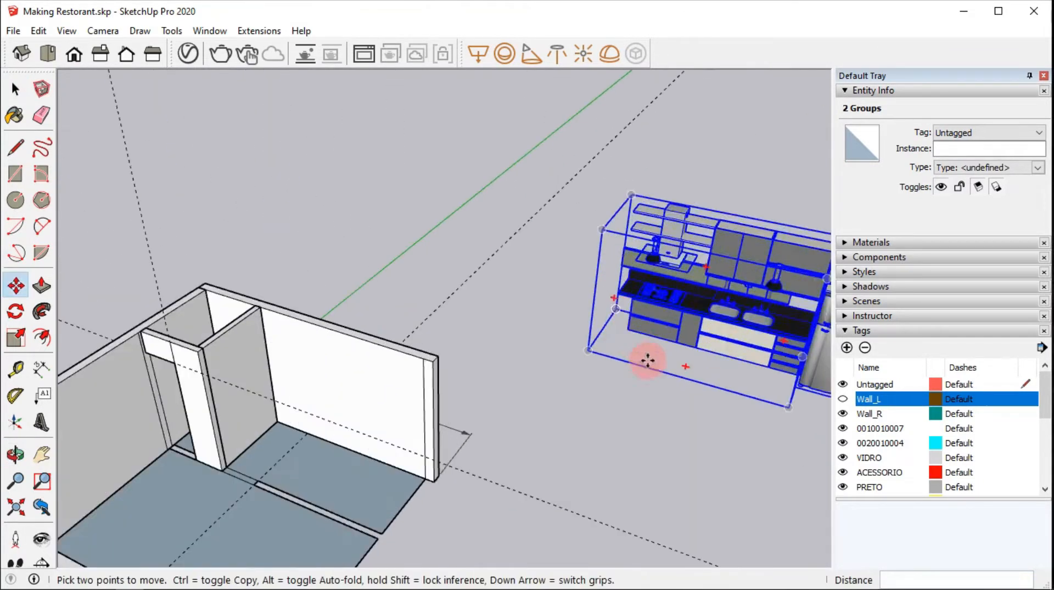
Step: Move the refrigerator group into the corner of the kitchen area, against the long wall and beside the partition
key("space")
left_click(649, 361)
middle_click_drag(823, 399, 657, 336, "shift")
scroll(715, 376, "up", 3)
left_click(657, 335)
key("m")
left_click(639, 339)
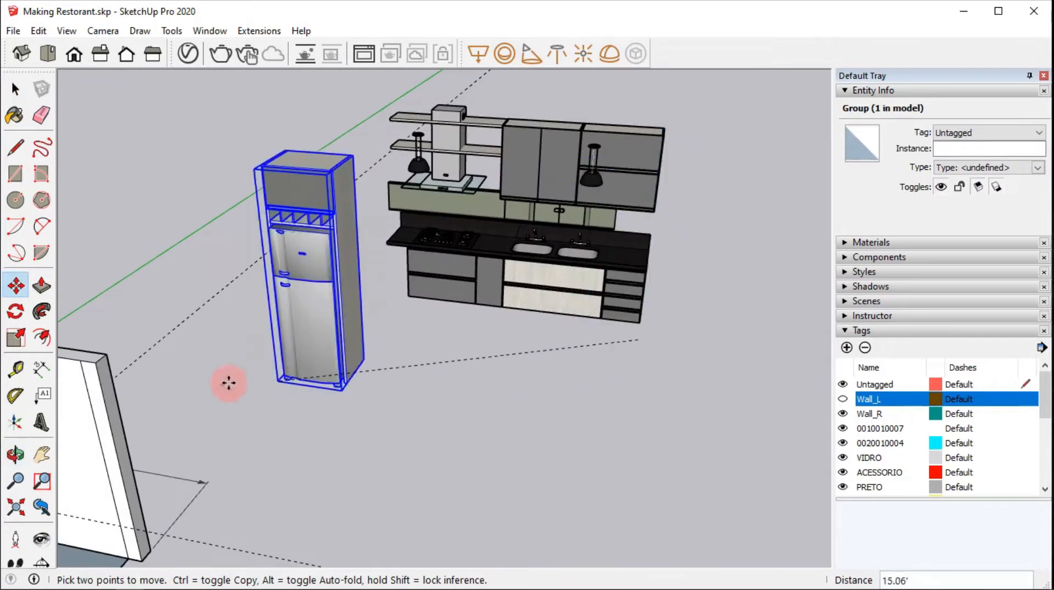
middle_click_drag(228, 383, 648, 387, "shift")
left_click(729, 558)
scroll(783, 390, "up", 3)
middle_click_drag(701, 466, 328, 400)
scroll(776, 418, "down", 3)
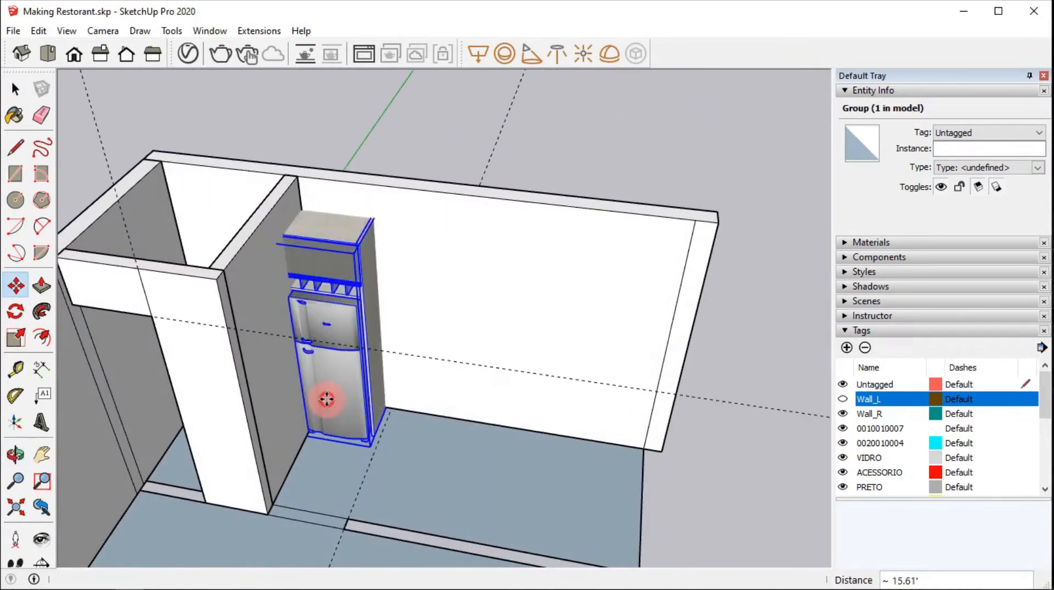
scroll(328, 400, "up", 3)
Step: Move the main cabinet group into the room, against the long wall next to the refrigerator
scroll(351, 249, "down", 6)
key("space")
left_click(690, 340)
middle_click_drag(381, 308, 500, 230)
left_click(500, 231)
key("m")
left_click(478, 231)
scroll(414, 287, "down", 4)
scroll(437, 258, "up", 6)
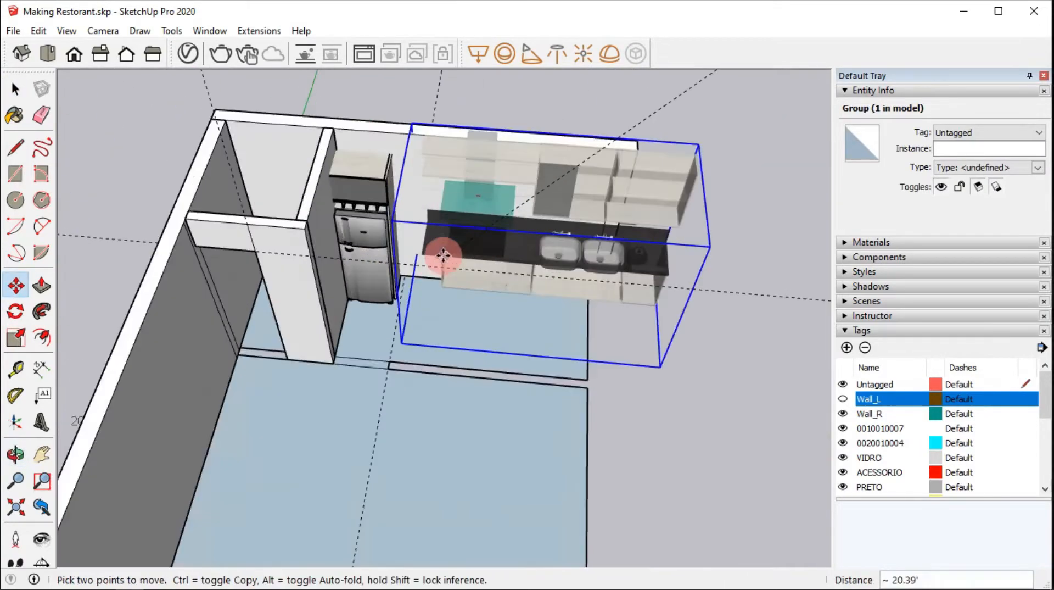
scroll(302, 295, "down", 6)
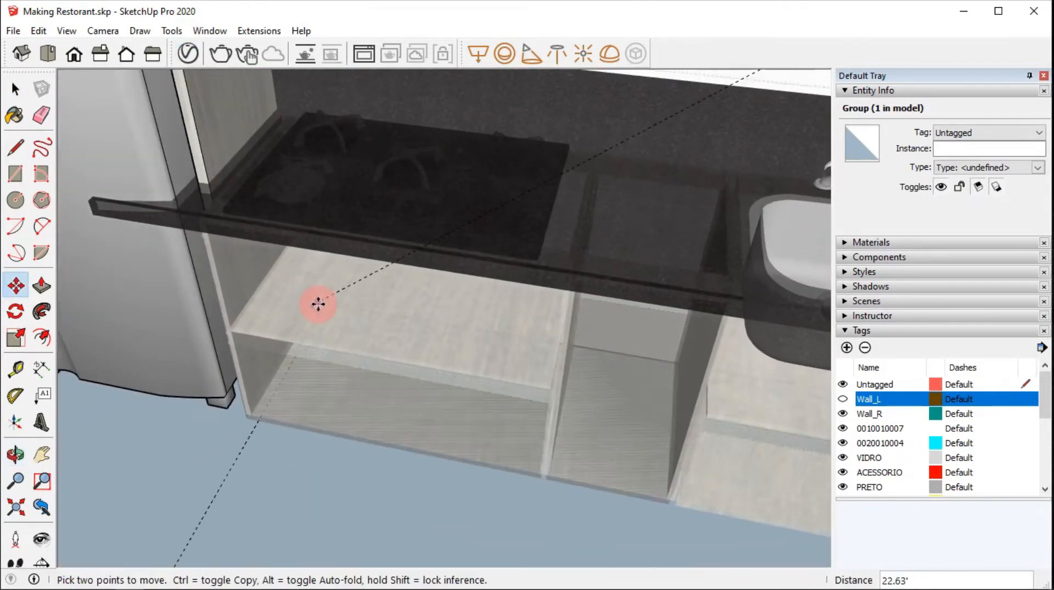
left_click(336, 318)
scroll(336, 318, "down", 5)
Step: Scale the cabinet group along its length to about 0.94, pulling in the end away from the refrigerator
middle_click_drag(527, 248, 599, 396)
key("s")
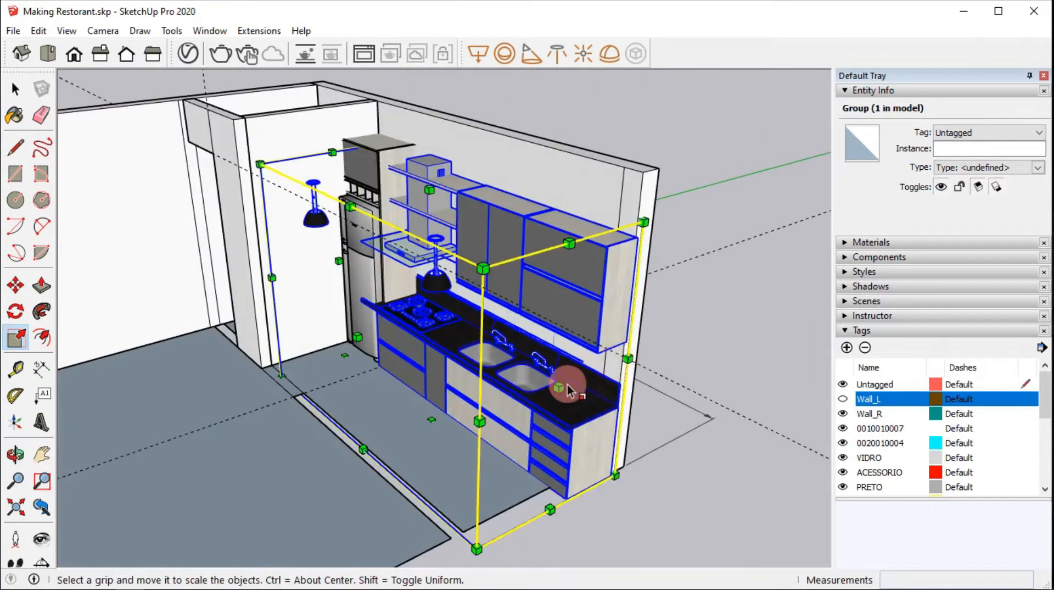
left_click_drag(552, 383, 533, 367)
left_click_drag(473, 581, 497, 513)
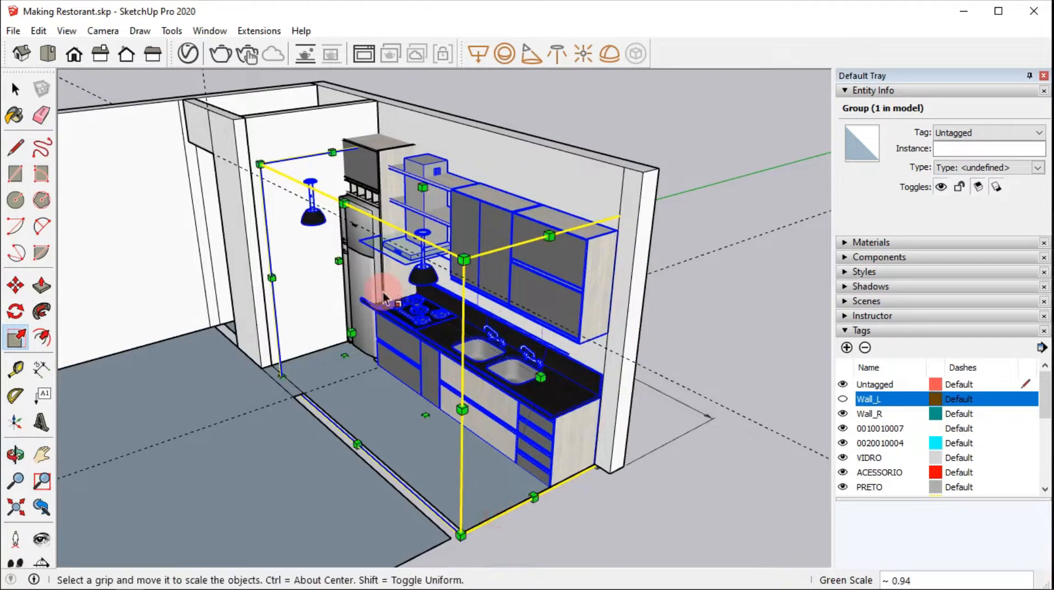
Step: Scale the cabinet group along its length to about 0.87 from the refrigerator side to clear the refrigerator
middle_click_drag(369, 278, 640, 335)
key("s")
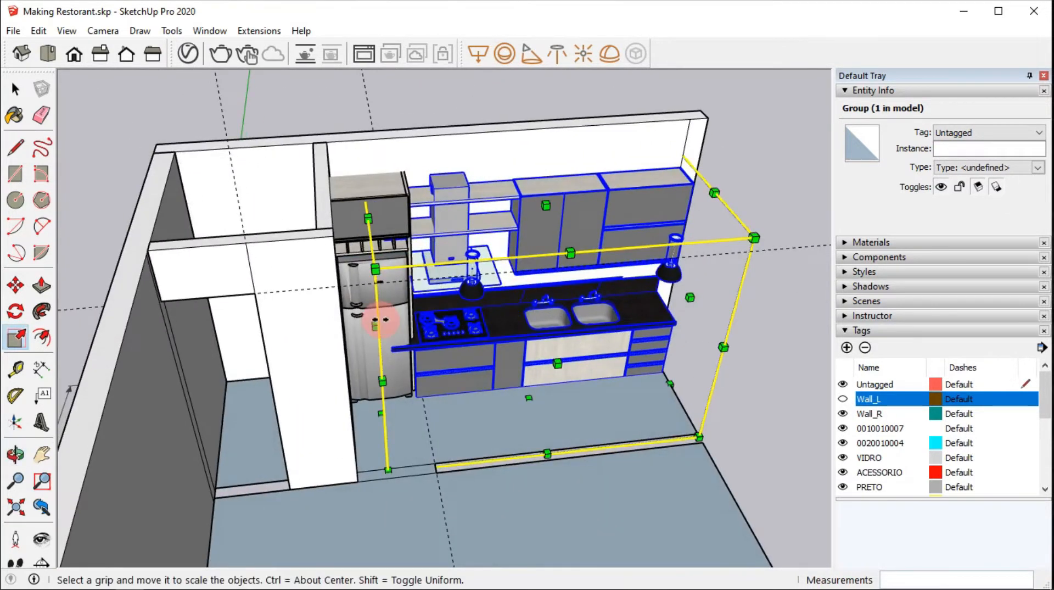
scroll(372, 318, "up", 3)
left_click_drag(373, 324, 421, 297)
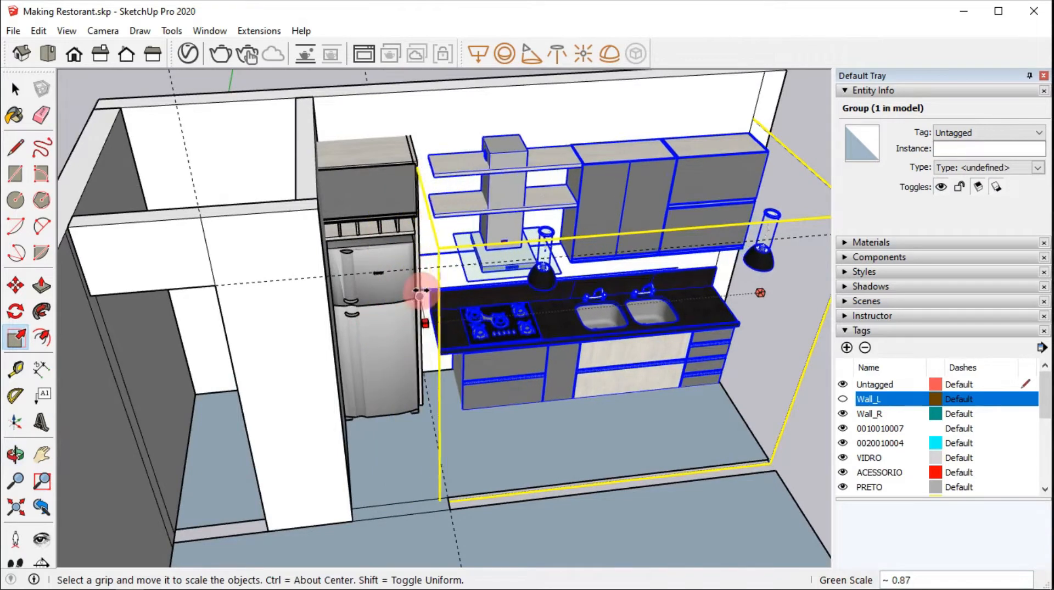
Step: Open the V-Ray Asset Editor and show the wood category of its material library
left_click_drag(376, 376, 318, 278)
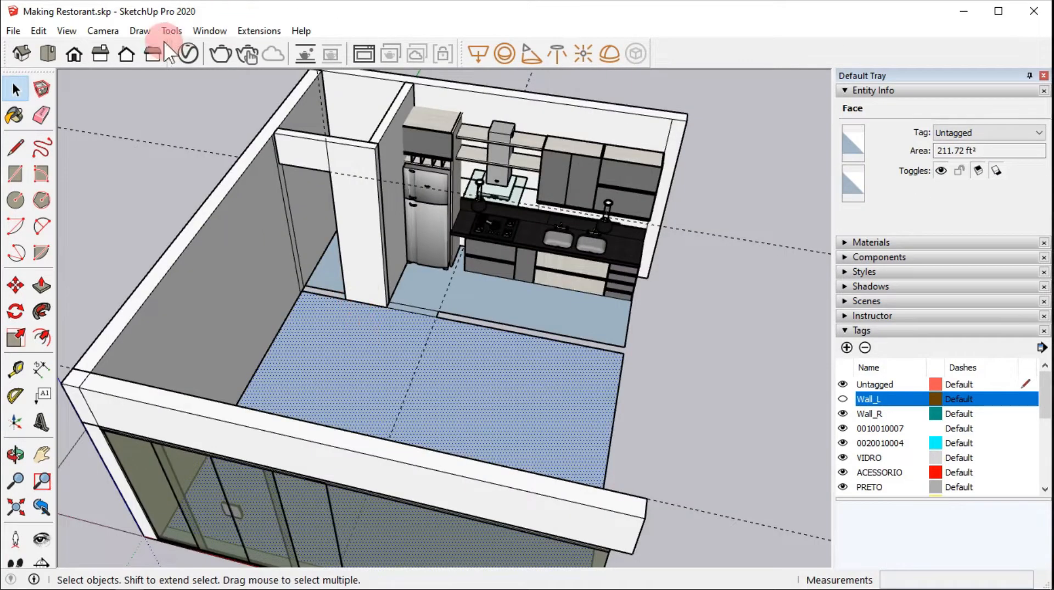
left_click(189, 54)
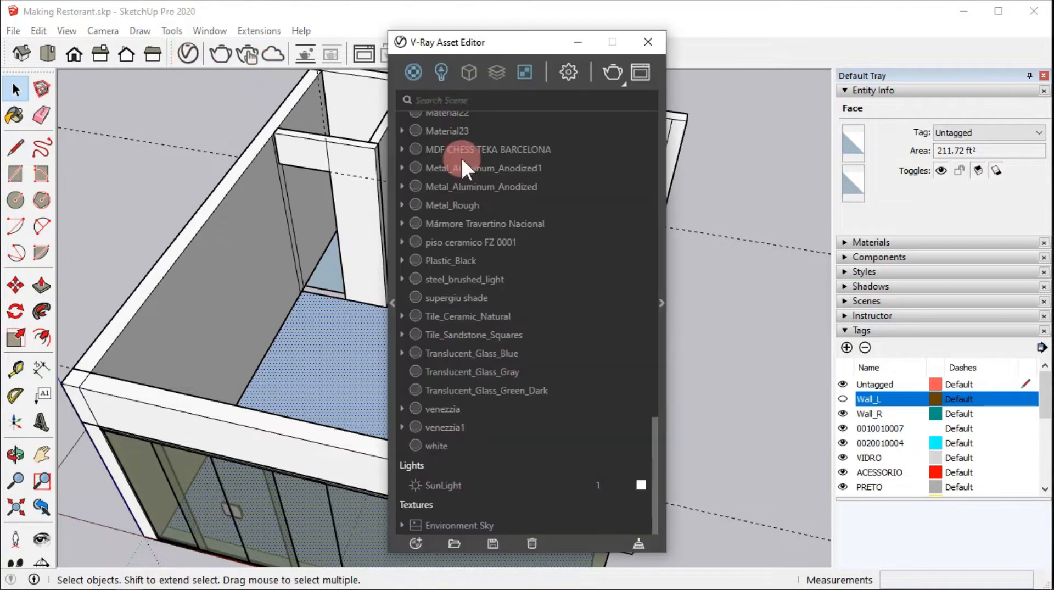
left_click(393, 223)
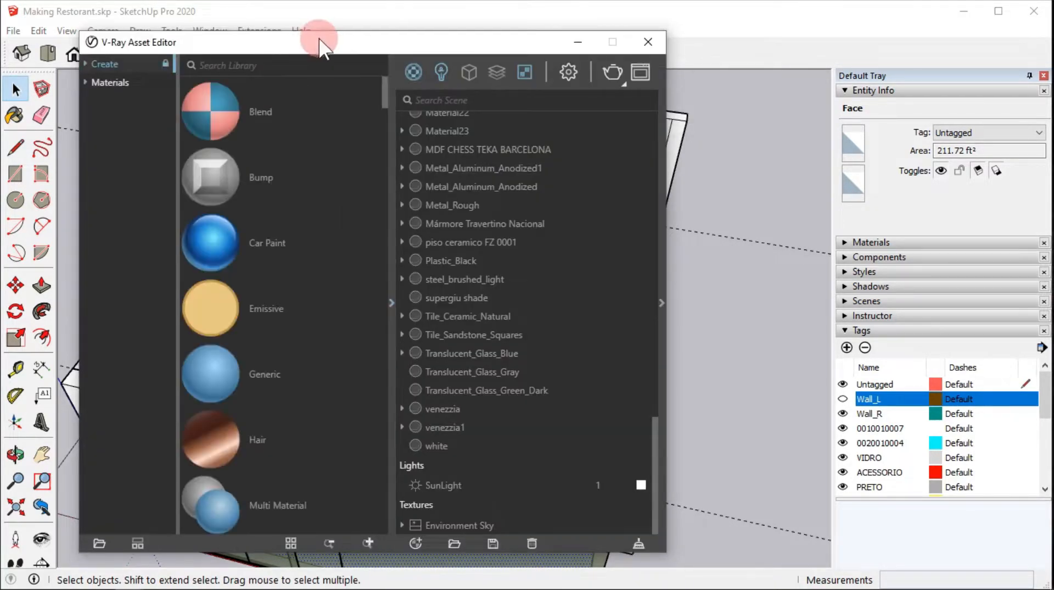
left_click_drag(319, 39, 533, 9)
left_click(314, 52)
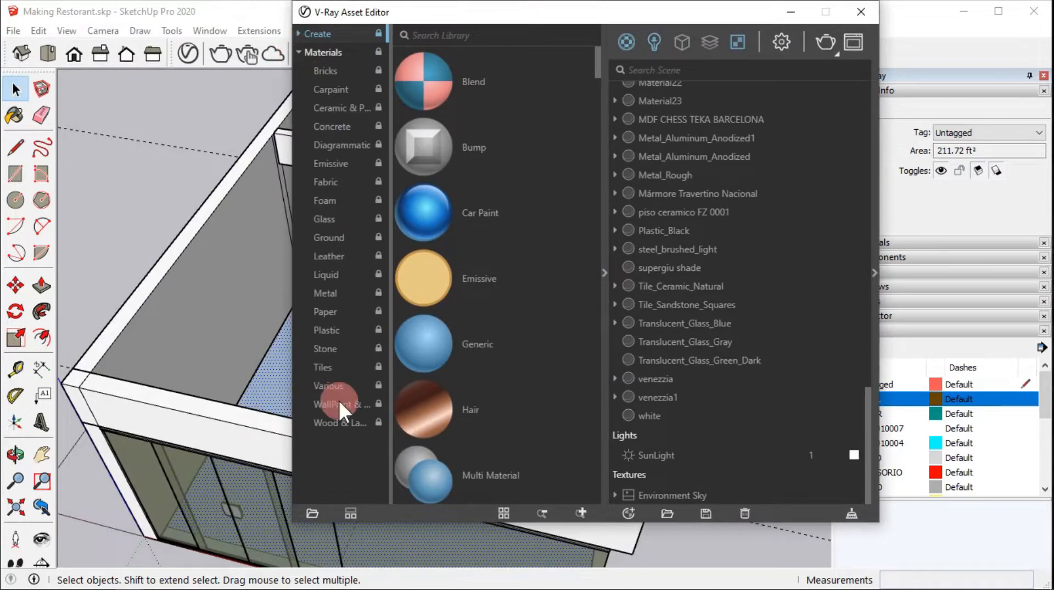
left_click(332, 420)
Step: Apply the Veneer D02 120cm library material to the selected main floor face
scroll(472, 272, "down", 10)
scroll(471, 269, "down", 10)
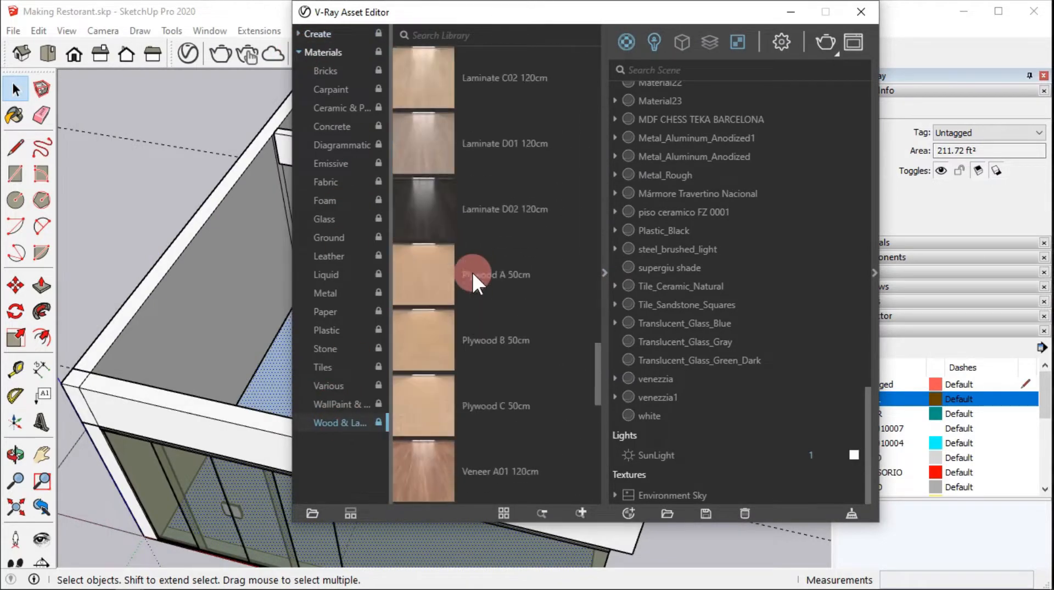
left_click(431, 252)
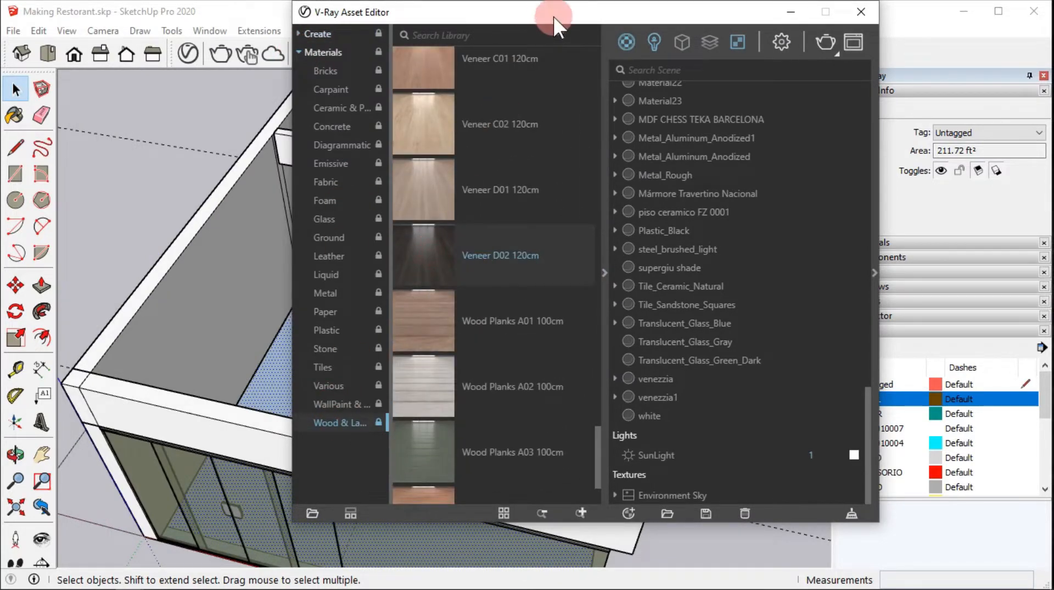
left_click_drag(553, 15, 821, 33)
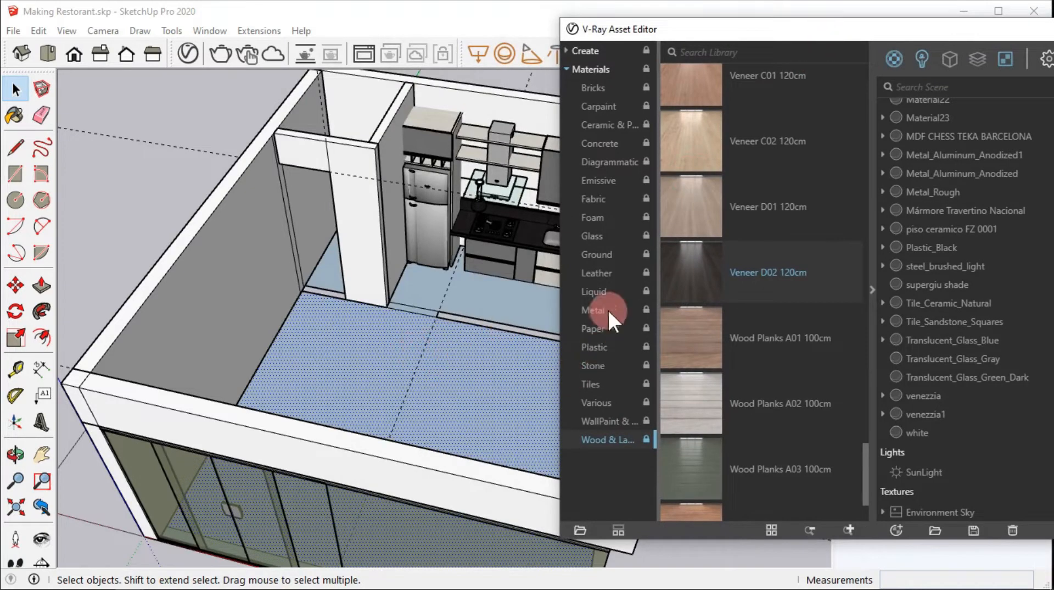
right_click(667, 258)
left_click(693, 296)
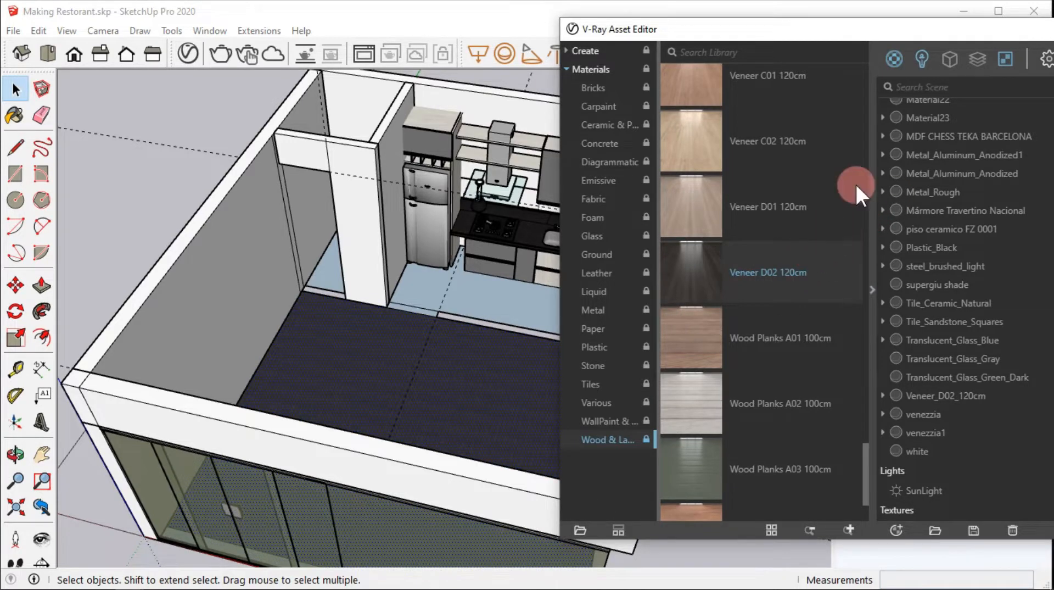
Step: Sample the main floor's material with the Paint Bucket to select it among the scene materials
mouse_move(986, 29)
left_mouse_down()
mouse_move(710, 55)
mouse_move(787, 23)
left_mouse_up()
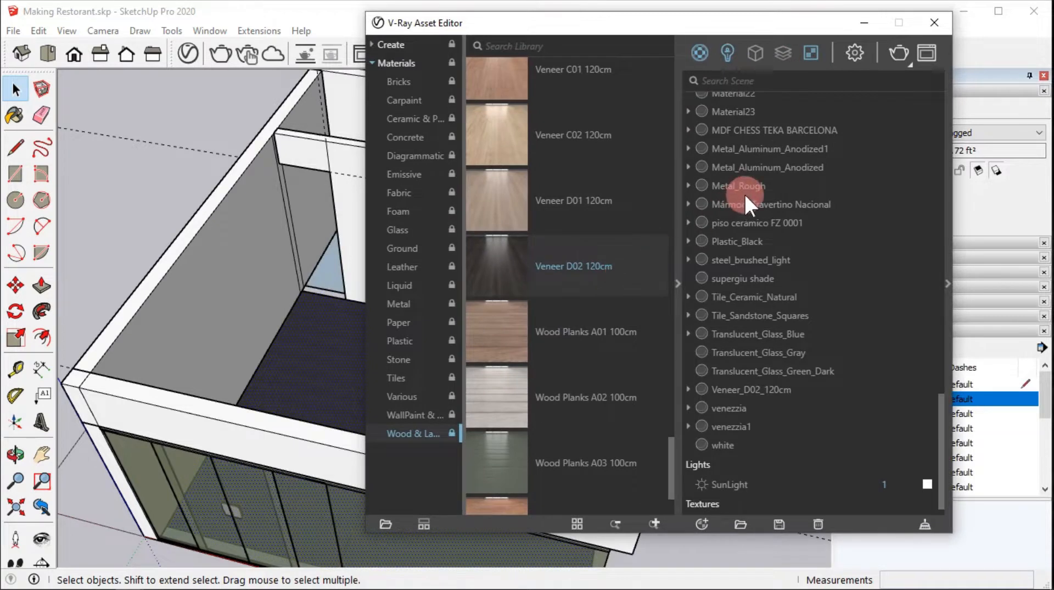
scroll(747, 195, "up", 5)
scroll(747, 197, "down", 2)
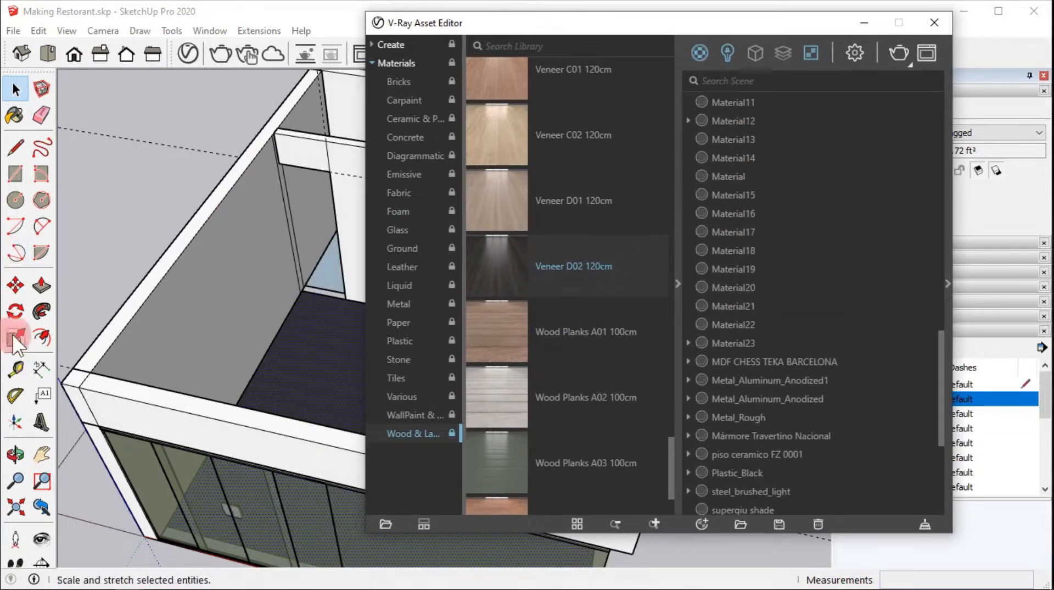
left_click(15, 115)
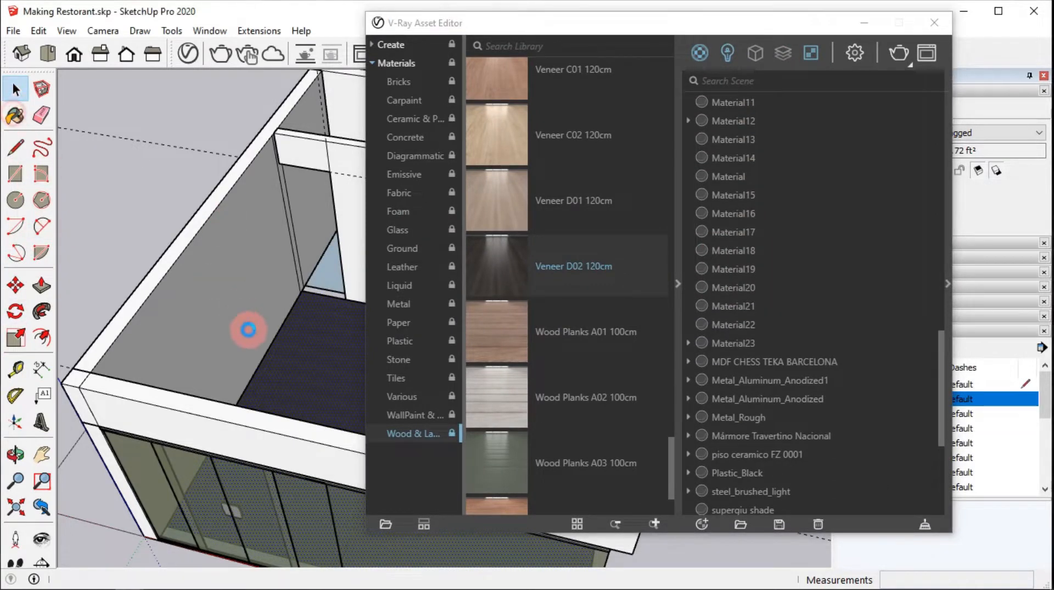
left_click(296, 362, "alt")
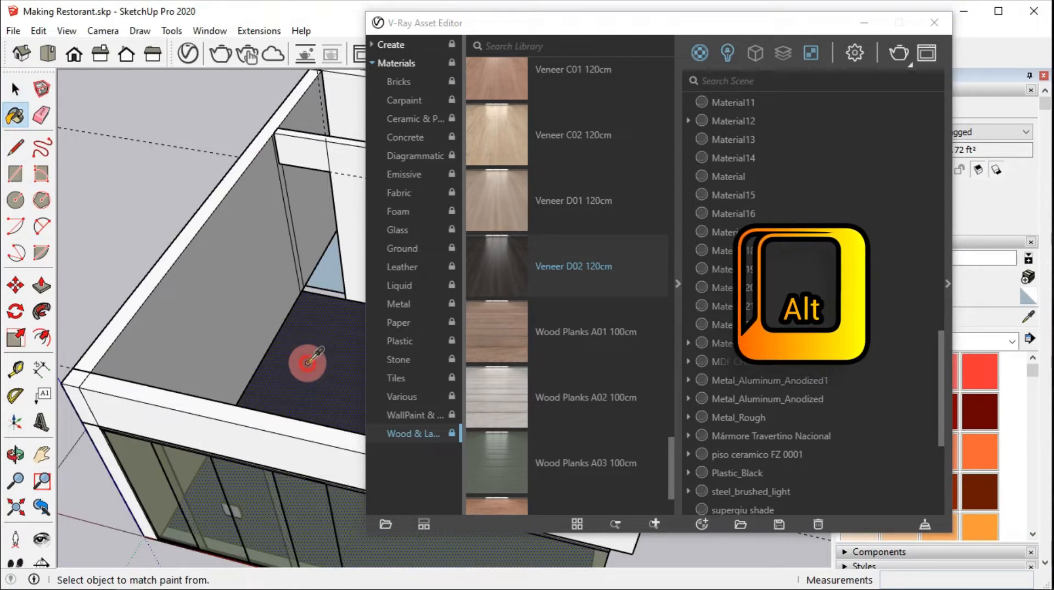
left_click(308, 363, "alt")
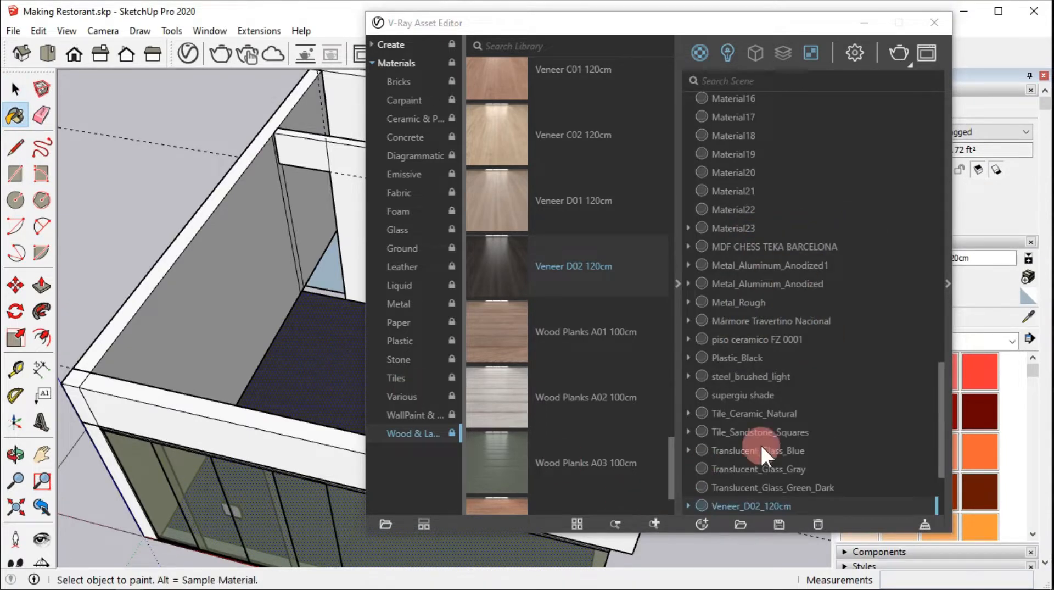
Step: Show the parameters of the Veneer_D02_120cm scene material and rename it WoodFloor1
scroll(761, 447, "down", 3)
left_click_drag(600, 25, 518, 34)
left_click(881, 282)
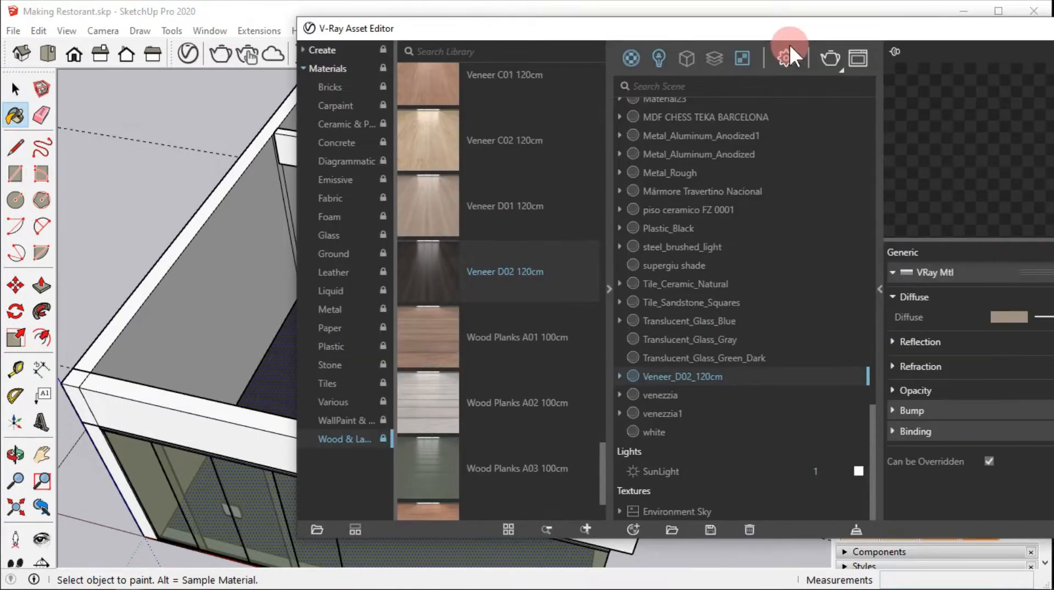
left_click_drag(788, 42, 550, 57)
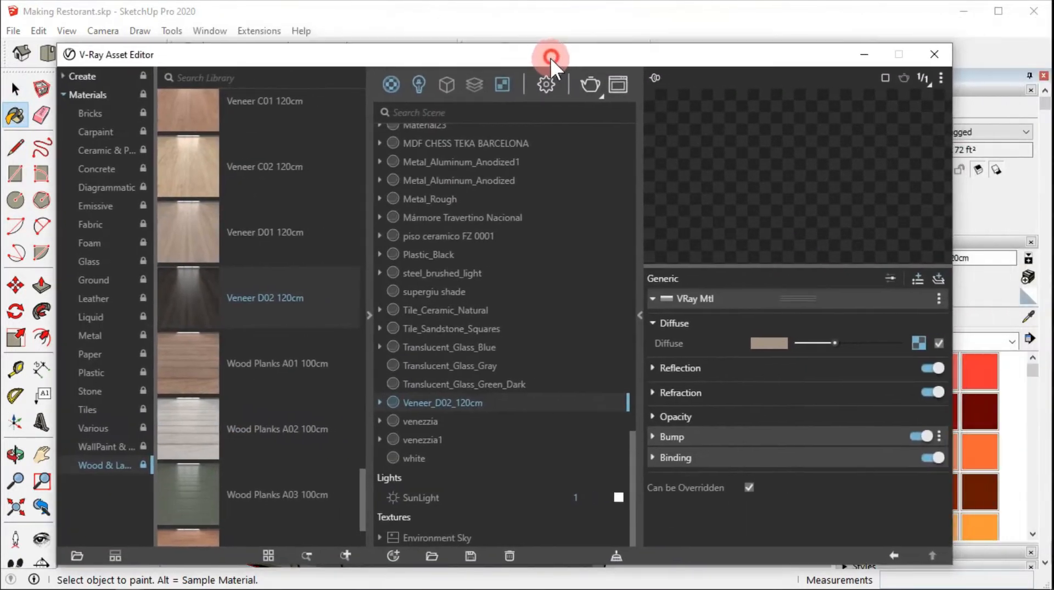
left_click(654, 338)
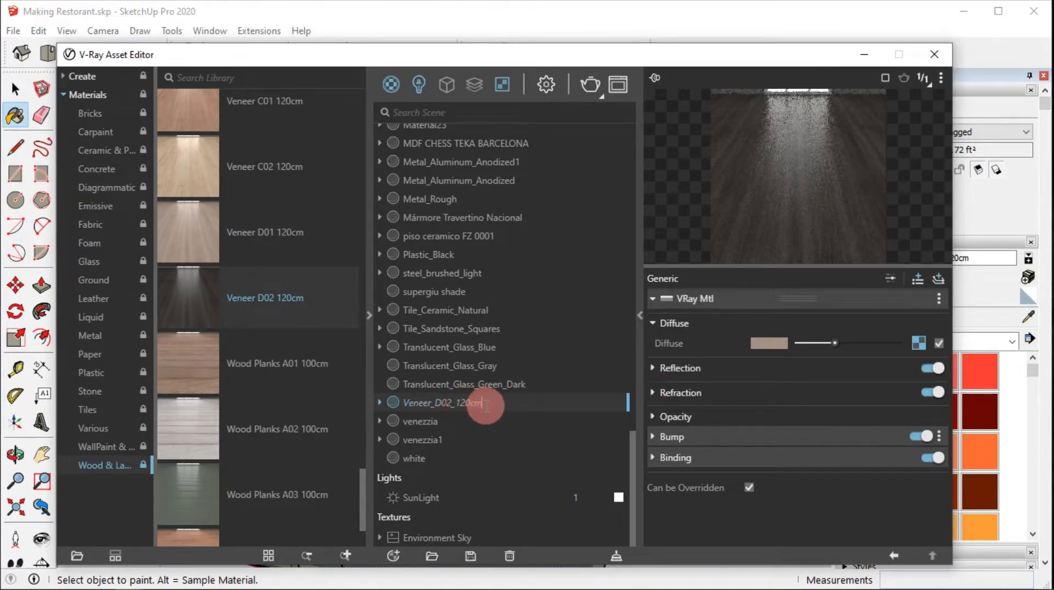
double_click(448, 403)
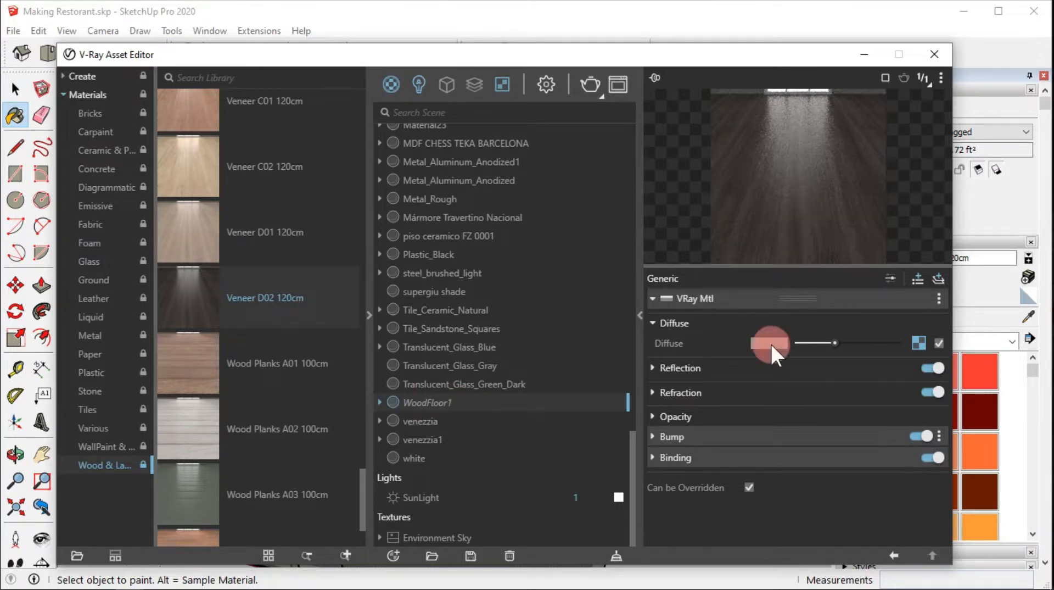
Step: Set the Reflection Glossiness of WoodFloor1 to 0.9
left_click(653, 366)
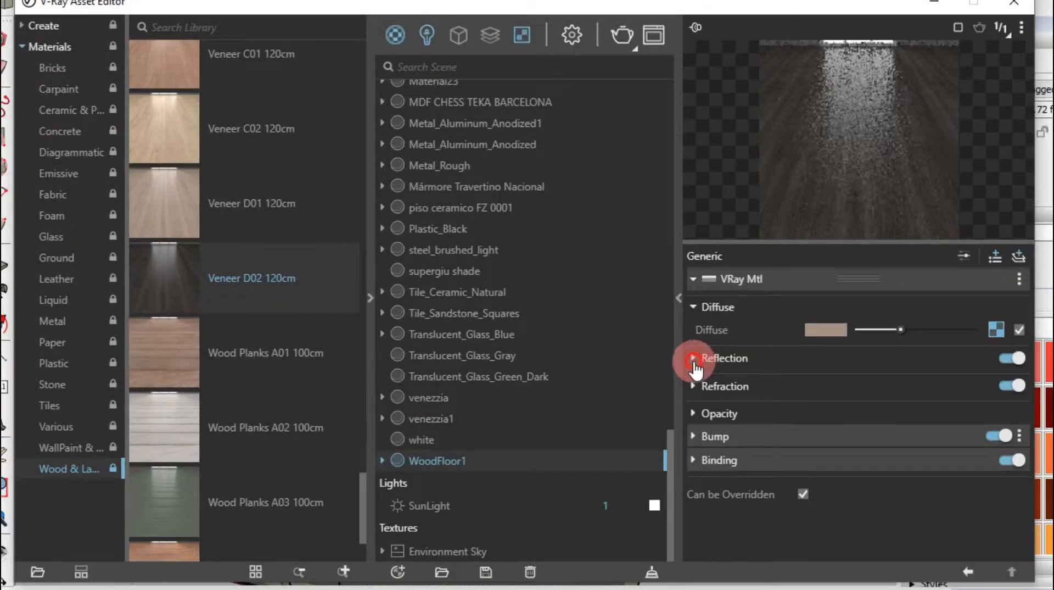
left_click(694, 362)
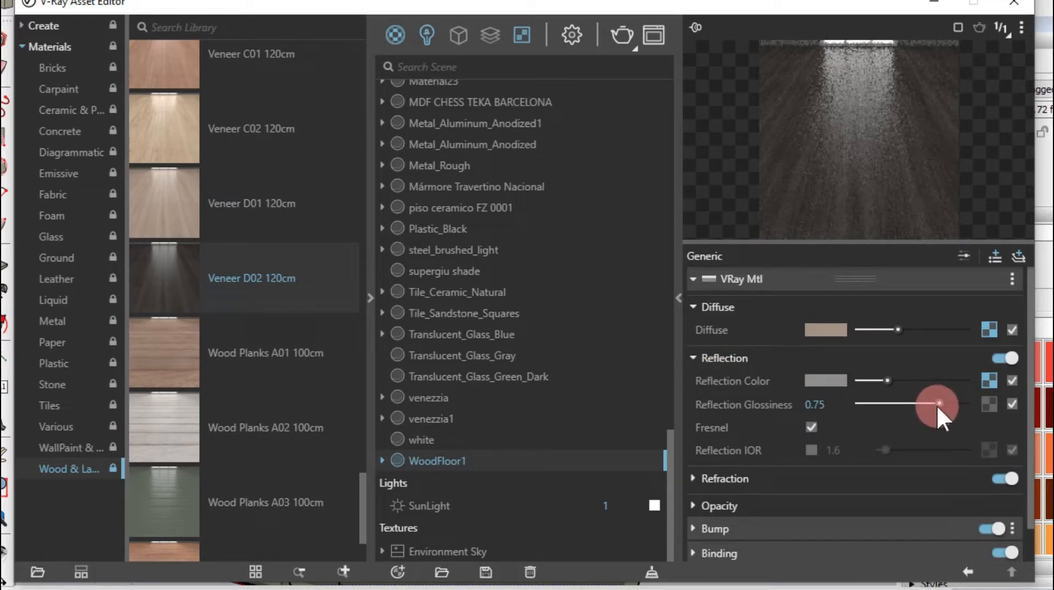
left_click_drag(937, 404, 956, 404)
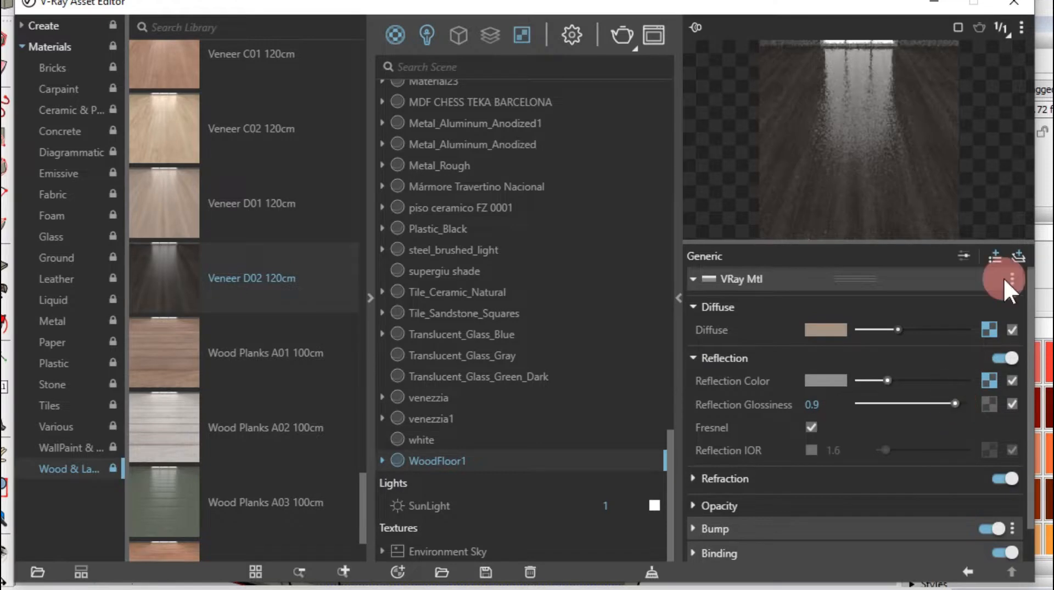
Step: Save the WoodFloor1 material to the Desktop as the V-Ray material file WoodFloor1.vrmat
double_click(423, 460)
right_click(422, 460)
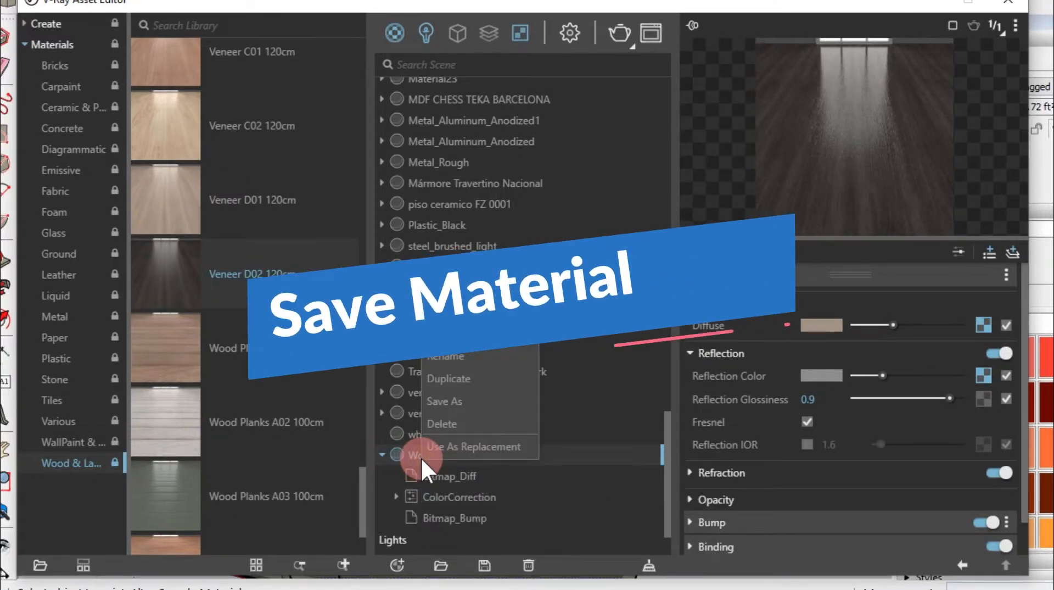
left_click(465, 400)
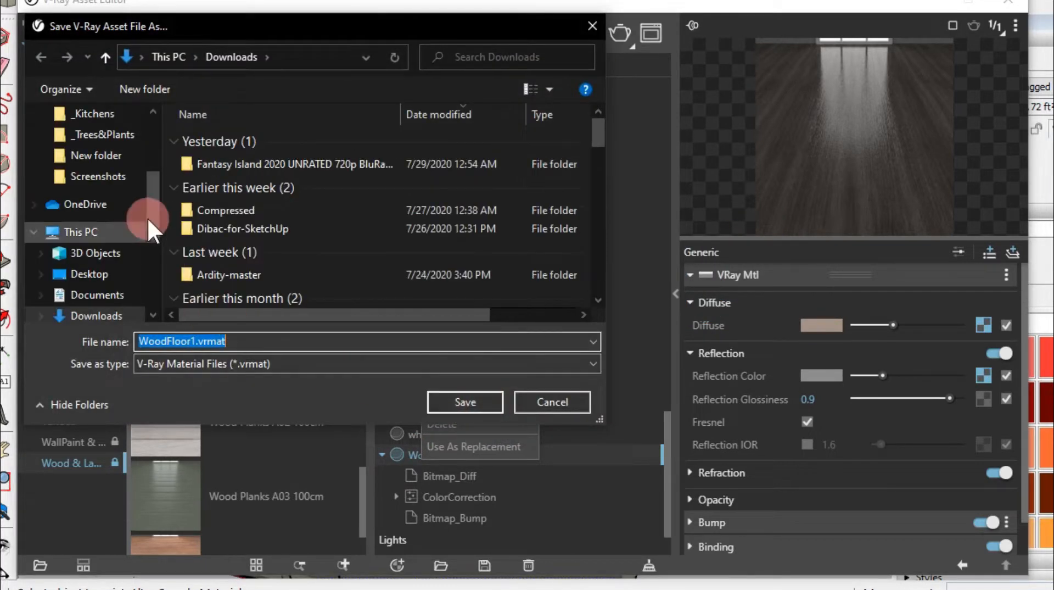
left_click(110, 274)
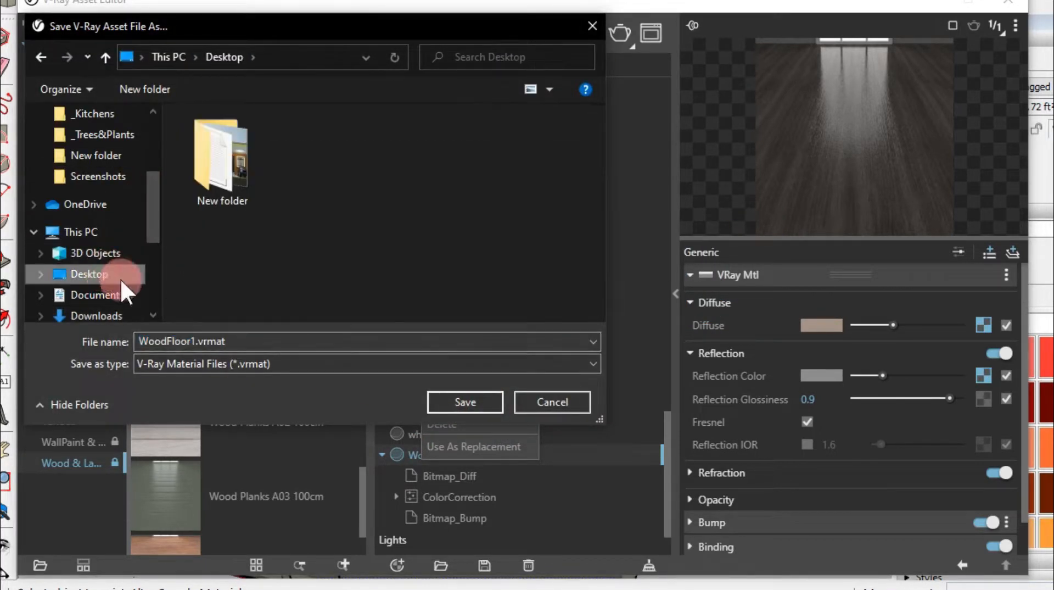
left_click(471, 399)
left_click(480, 407)
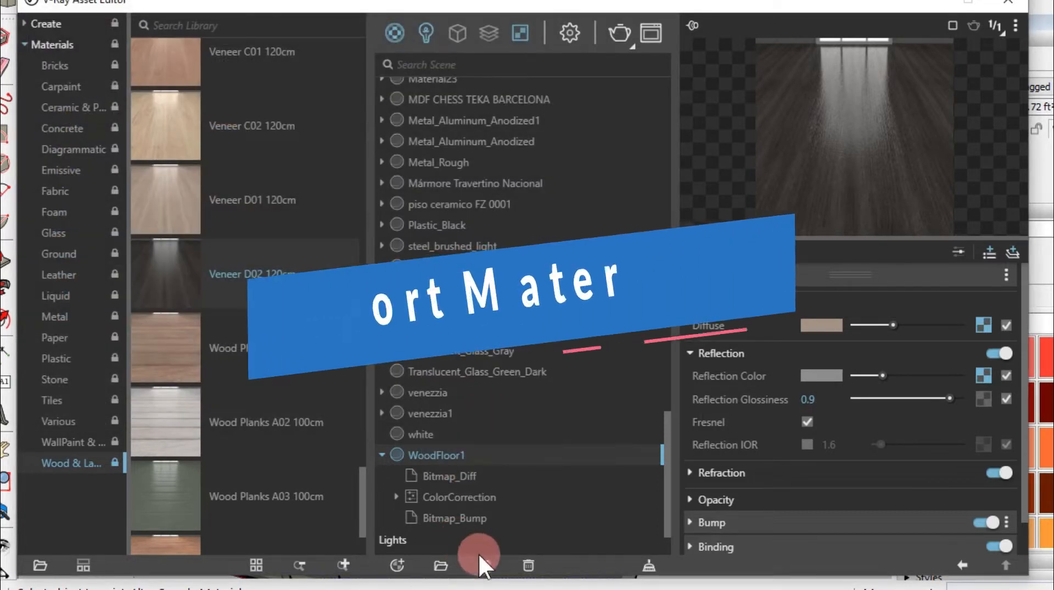
Step: Import the material file WoodFloor1.vrmat from the Desktop into the scene materials
left_click(441, 565)
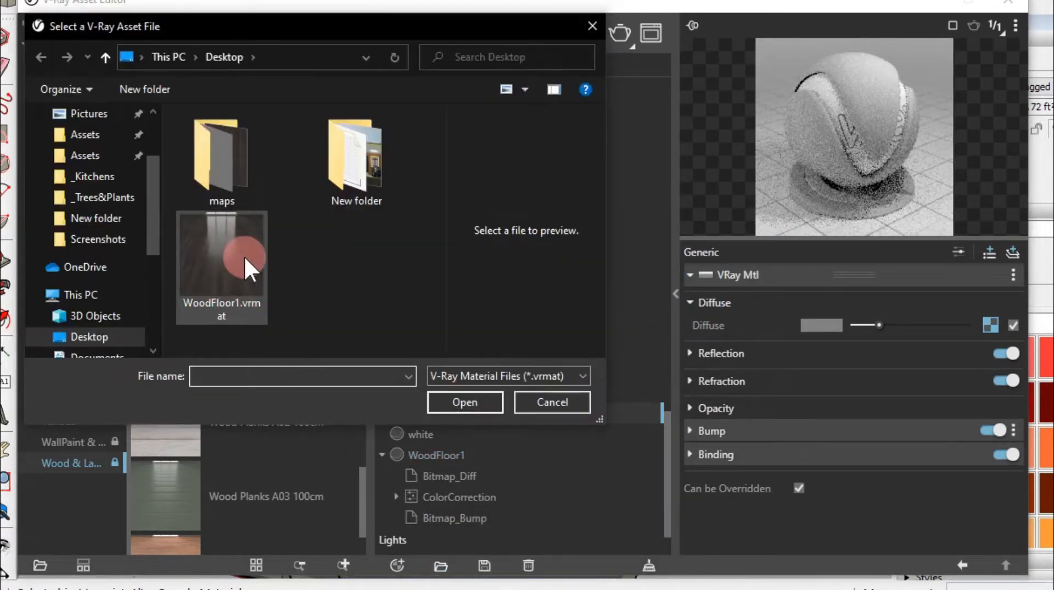
double_click(219, 259)
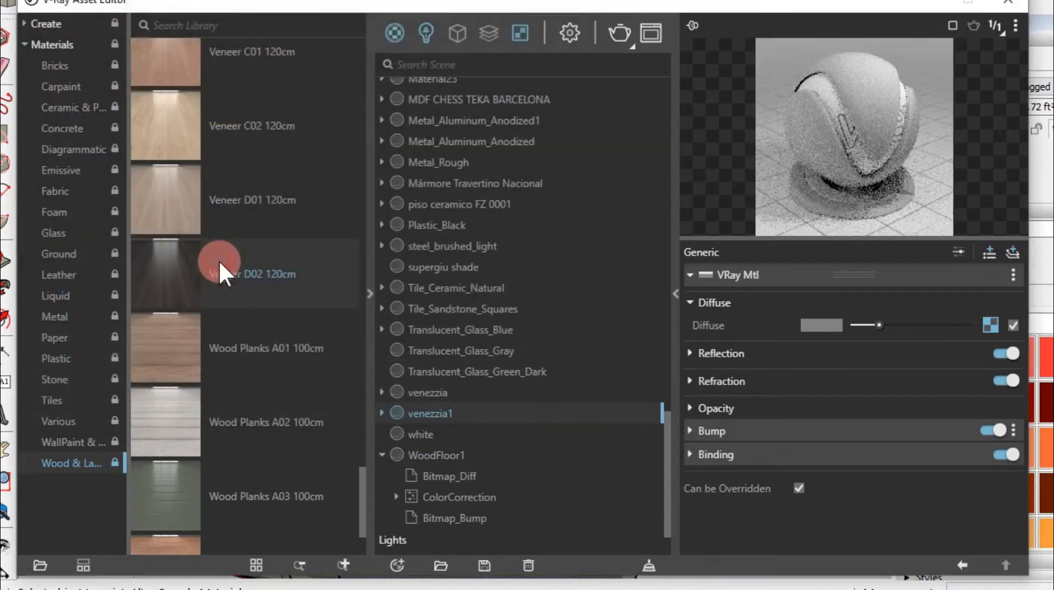
left_click_drag(336, 268, 437, 324)
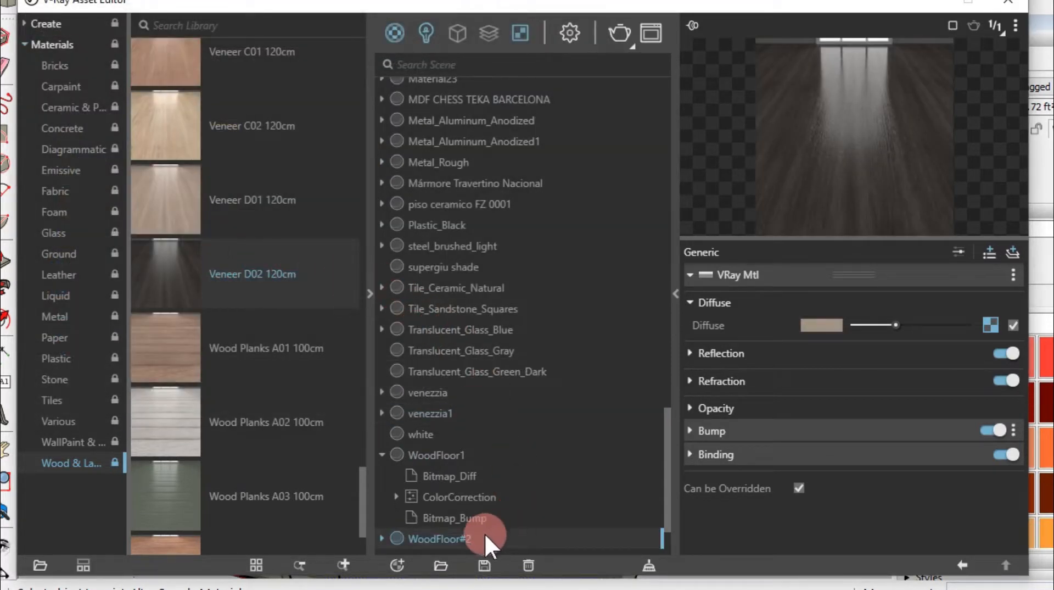
Step: Compare the imported WoodFloor#2 with WoodFloor1 and permanently delete the duplicate WoodFloor#2 material
left_click(442, 456)
left_click(442, 538)
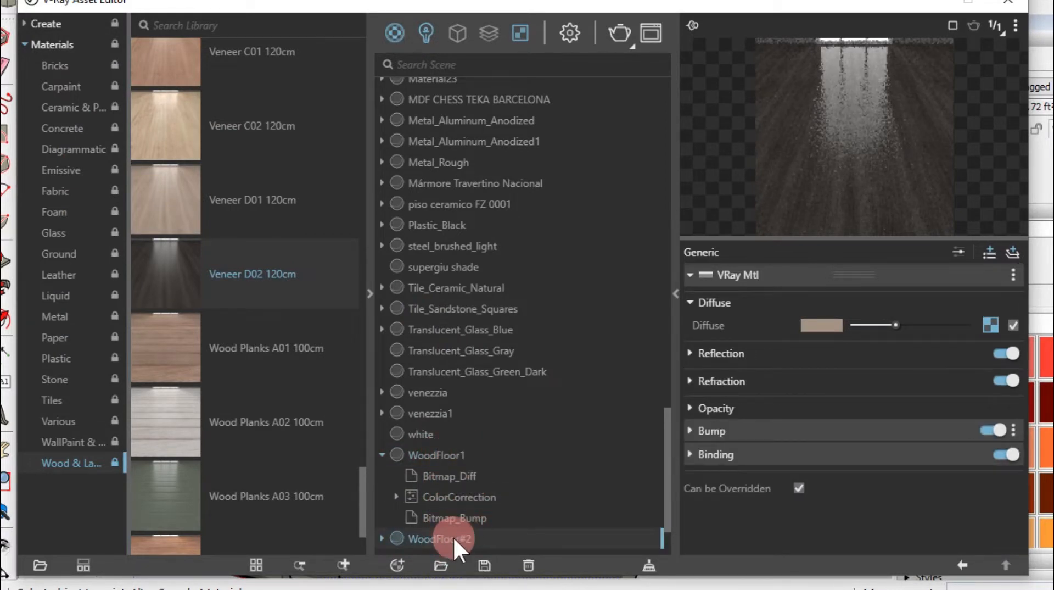
key("Delete")
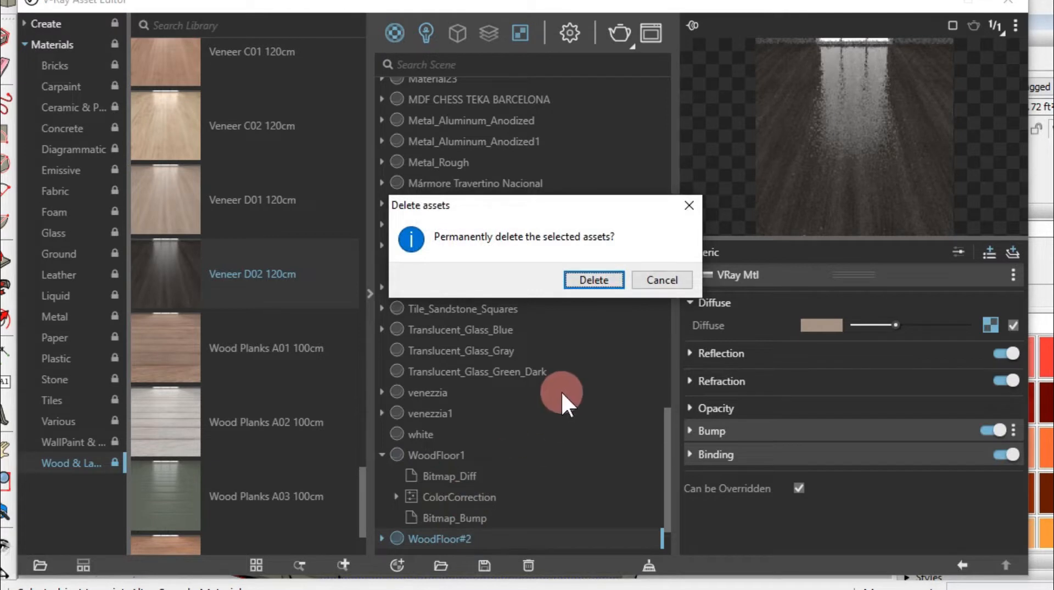
left_click(585, 277)
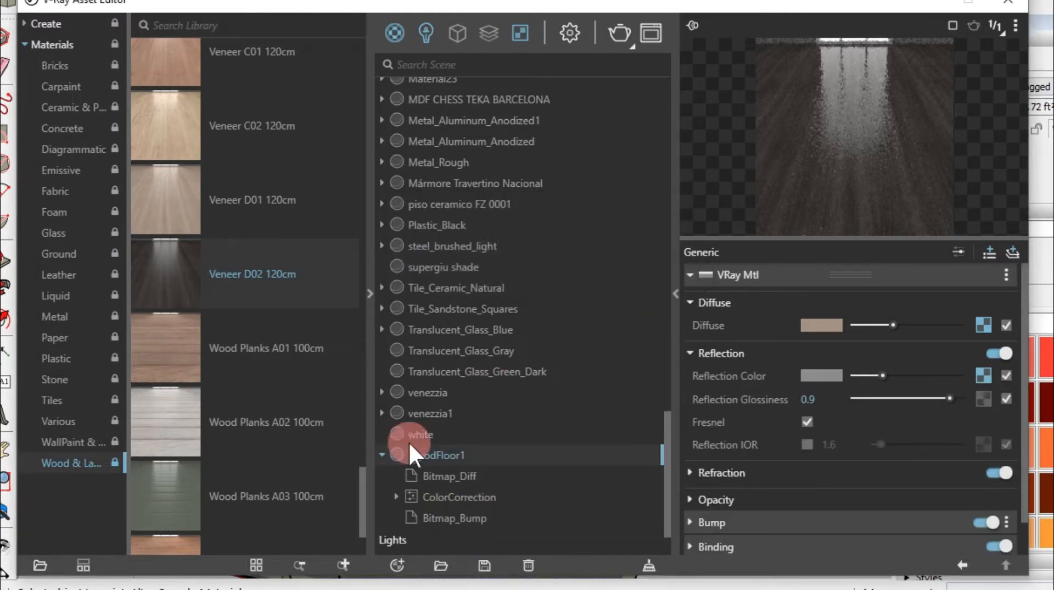
Step: Clear the material editor from the model view and set the WoodFloor1 texture size to 5 ft
left_click_drag(874, 13, 882, 0)
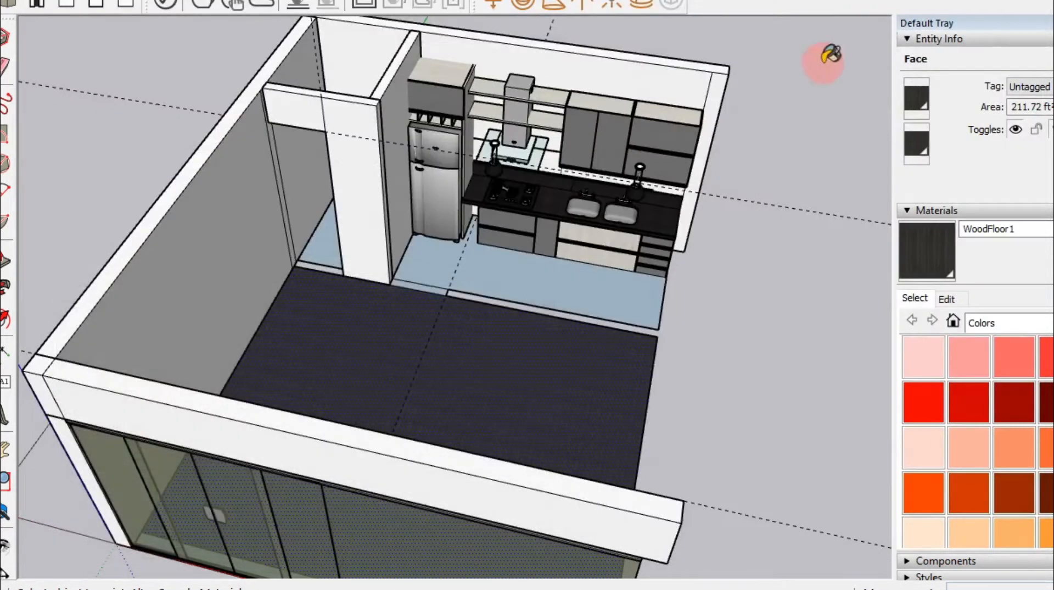
scroll(365, 387, "up", 6)
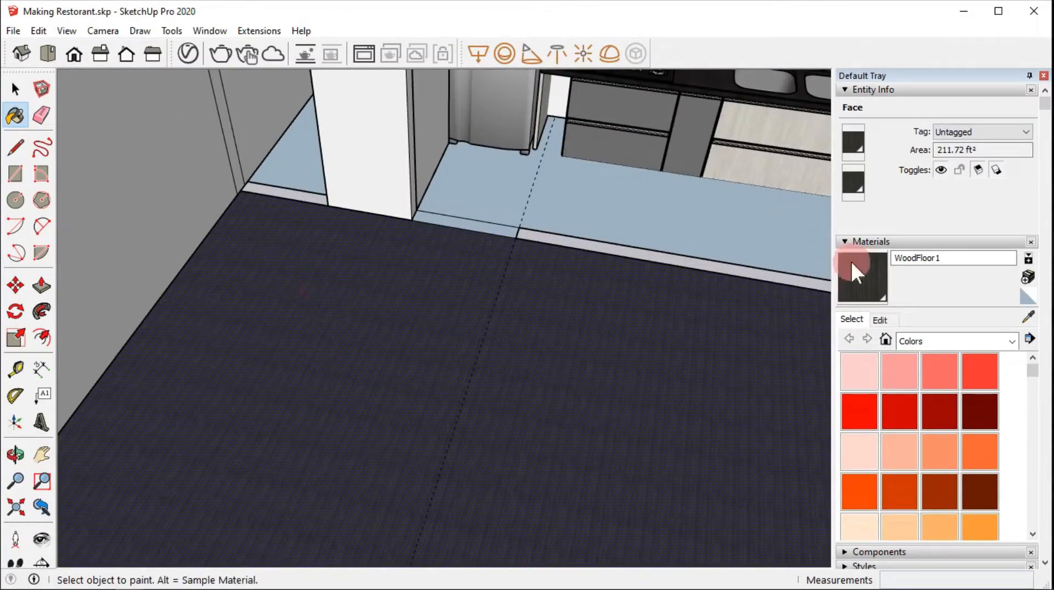
left_click(879, 319)
left_click(876, 494)
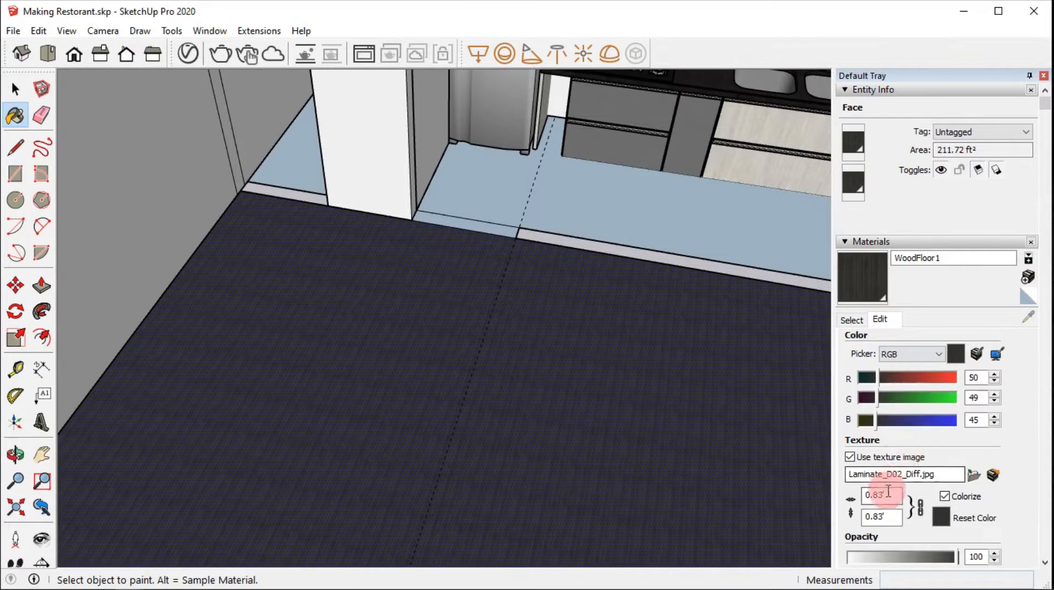
type("5")
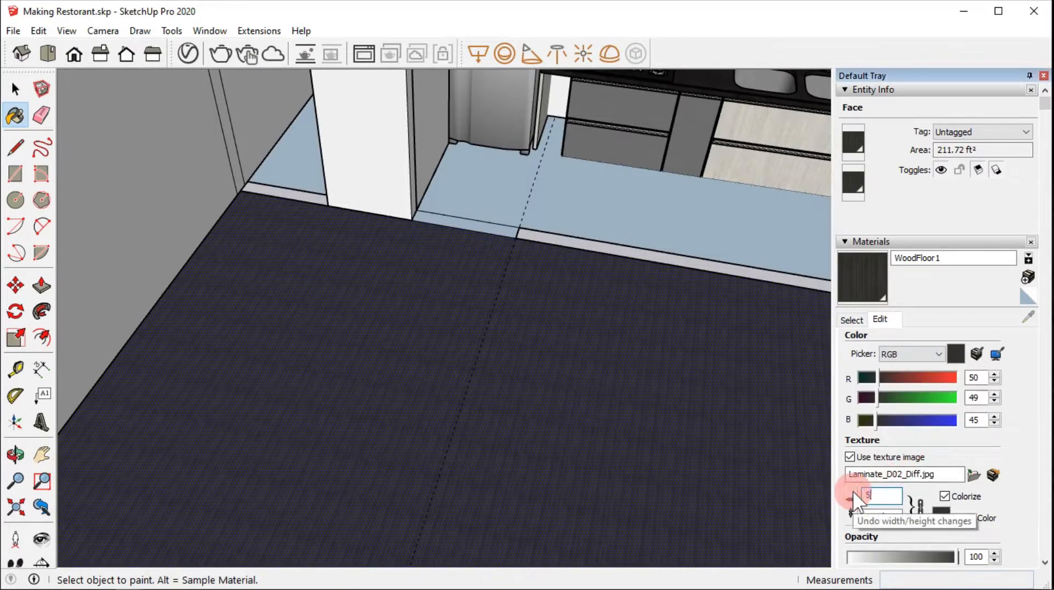
Step: Paint the kitchen floor and the small washroom floor with the WoodFloor1 material
scroll(463, 379, "down", 5)
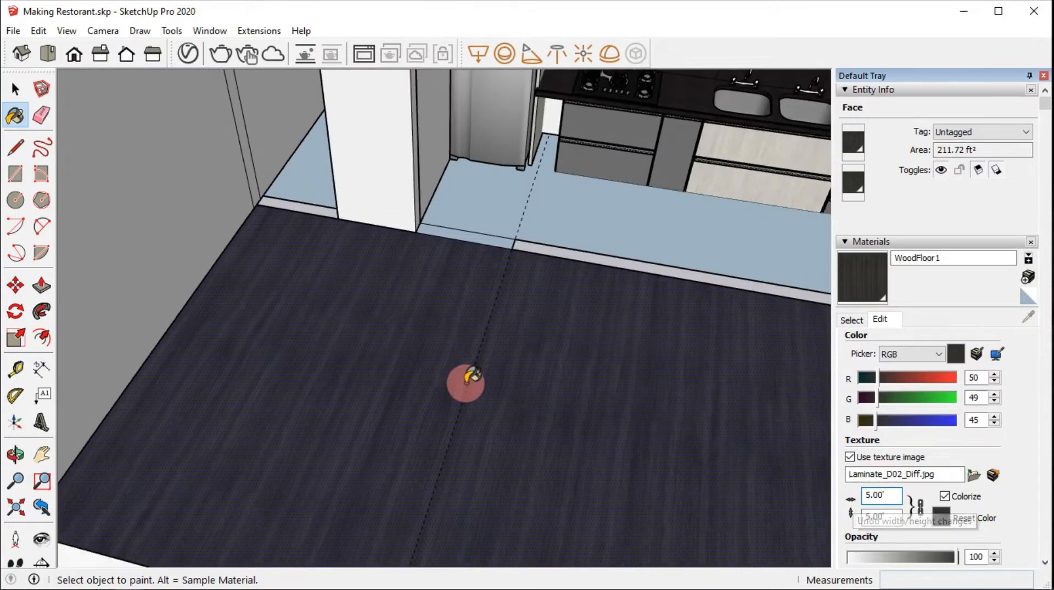
left_click(657, 275)
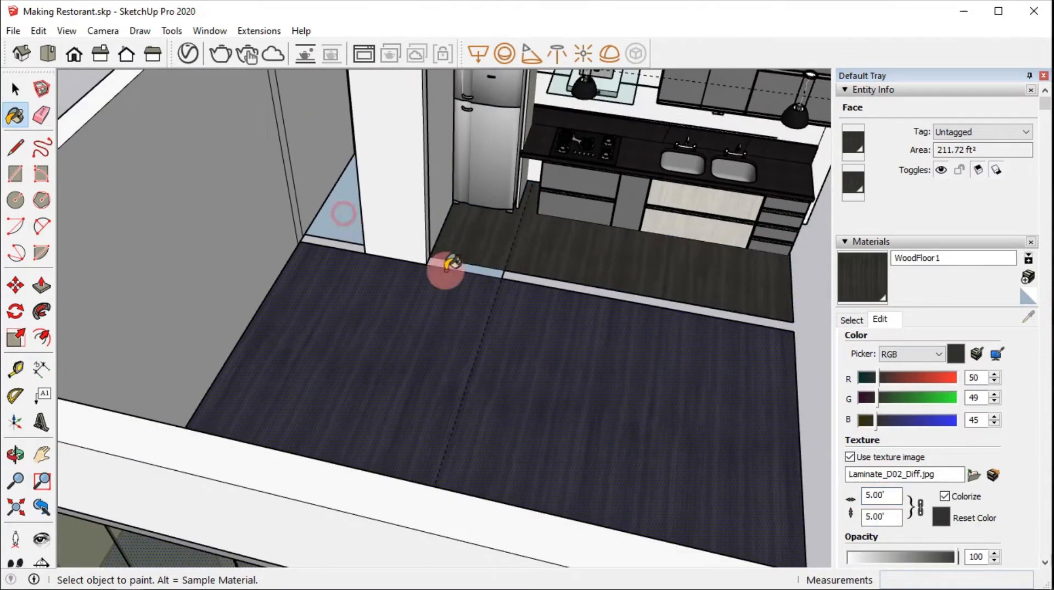
middle_click_drag(329, 235, 369, 278)
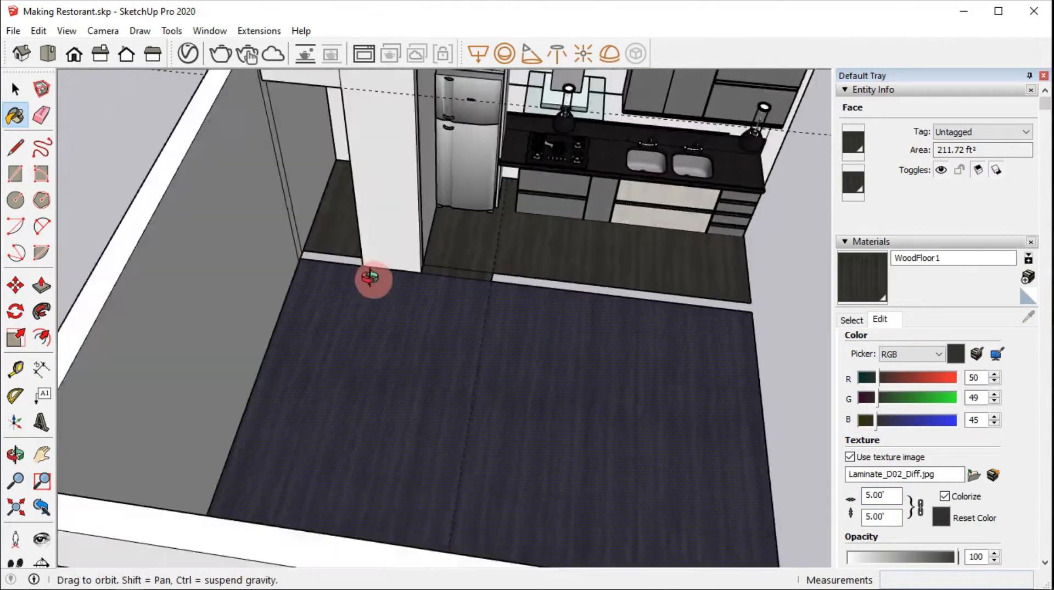
Step: Close the gap in the washroom doorway floor with a rectangle and paint it with WoodFloor1
scroll(299, 247, "up", 5)
key("r")
left_click(295, 296)
left_click(471, 317)
key("b")
left_click(439, 309)
scroll(458, 328, "down", 5)
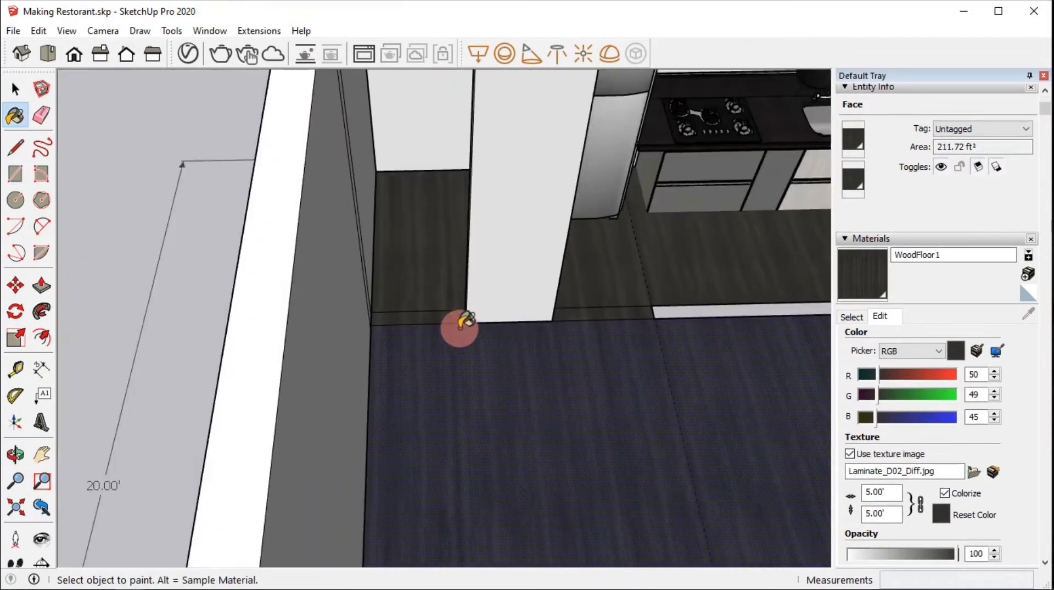
middle_click_drag(459, 326, 483, 297)
key("space")
left_click(680, 254)
Step: Import the w2 washbasin model from the WashBasinsModels folder and place it outside the room, near the washroom
middle_click_drag(527, 263, 508, 345)
scroll(529, 381, "up", 4)
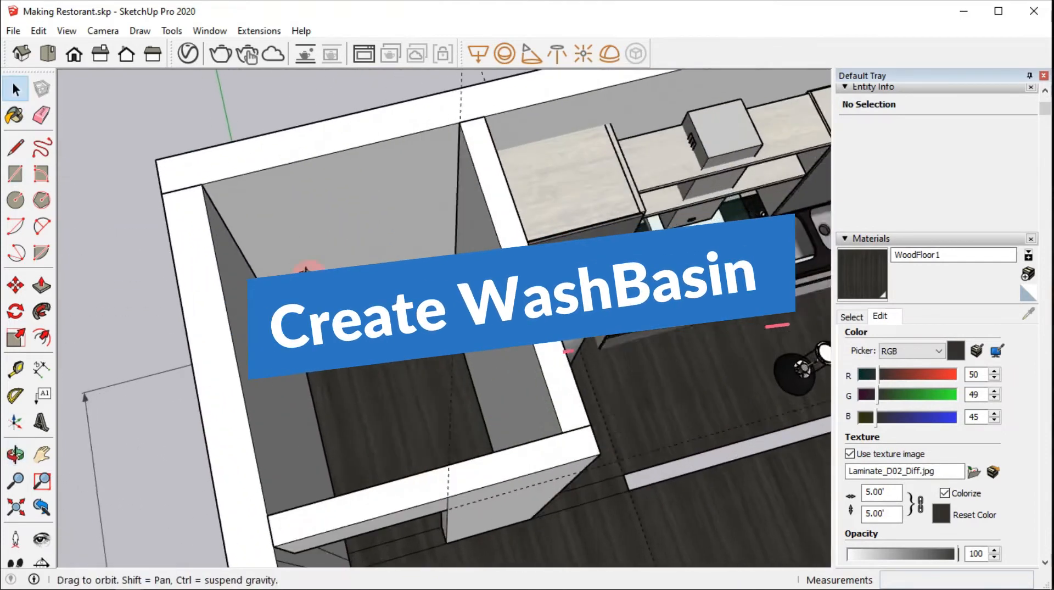
left_click(13, 30)
left_click(146, 269)
key("alt+Up")
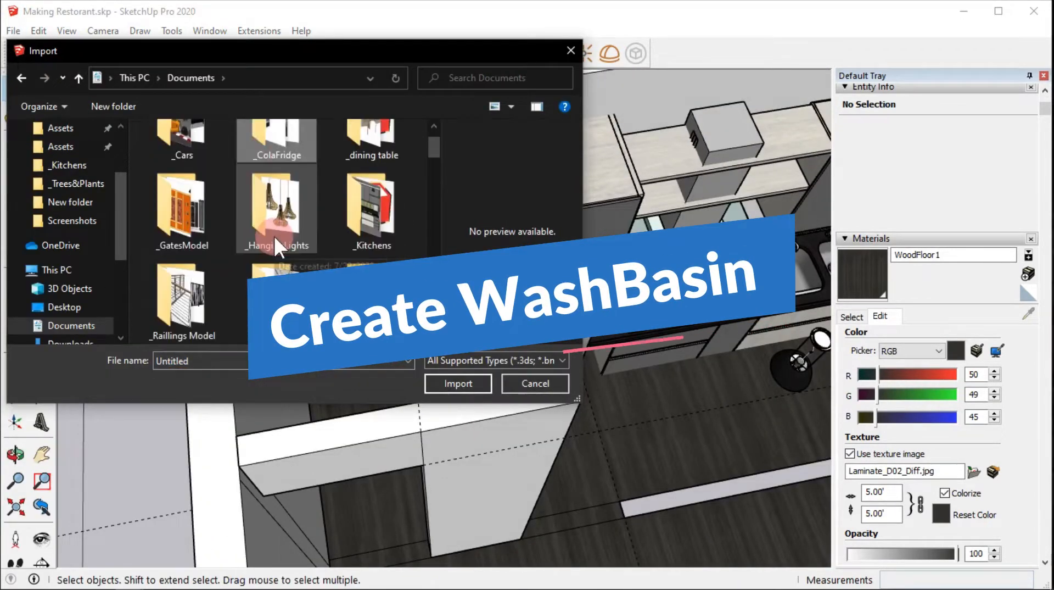
scroll(321, 214, "down", 1)
scroll(320, 214, "down", 15)
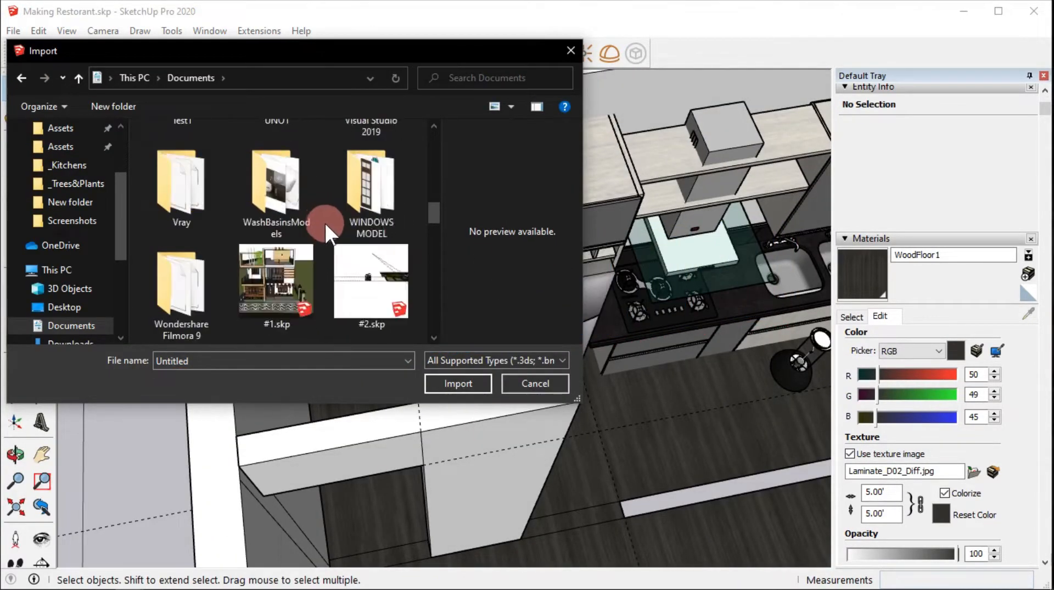
double_click(316, 211)
left_click(162, 167)
double_click(162, 164)
middle_click_drag(94, 367, 220, 216)
left_click(214, 376)
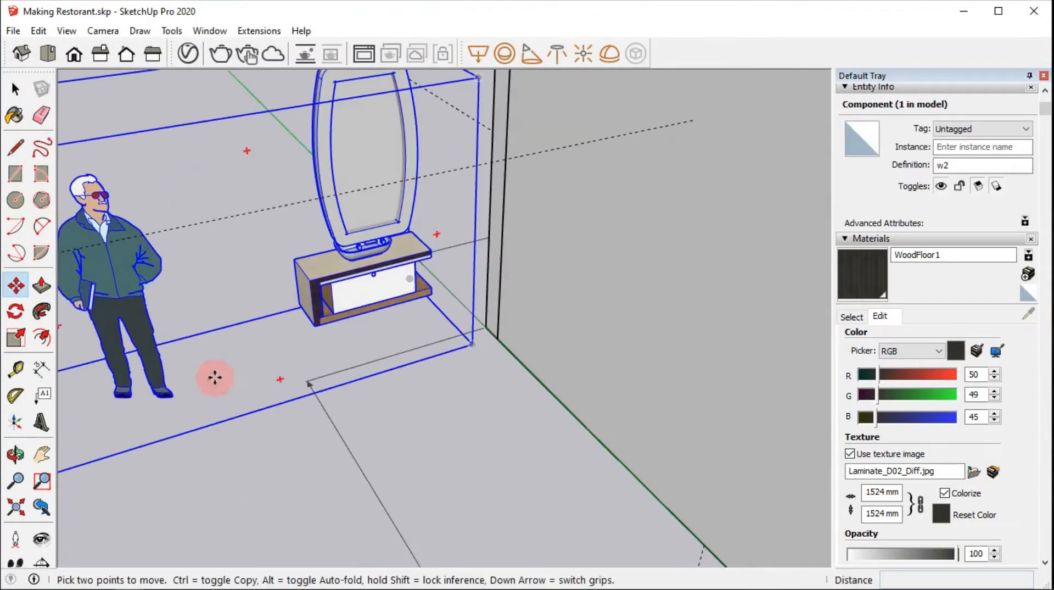
Step: Explode the imported w2 component and delete the figure of the standing man
key("space")
left_click(214, 376)
middle_click_drag(214, 376, 299, 377)
right_click(261, 329)
left_click(303, 298)
left_click(260, 365)
key("Delete")
Step: Delete the mirror inside the vanity component, keeping the basin and its cabinet
left_click(497, 226)
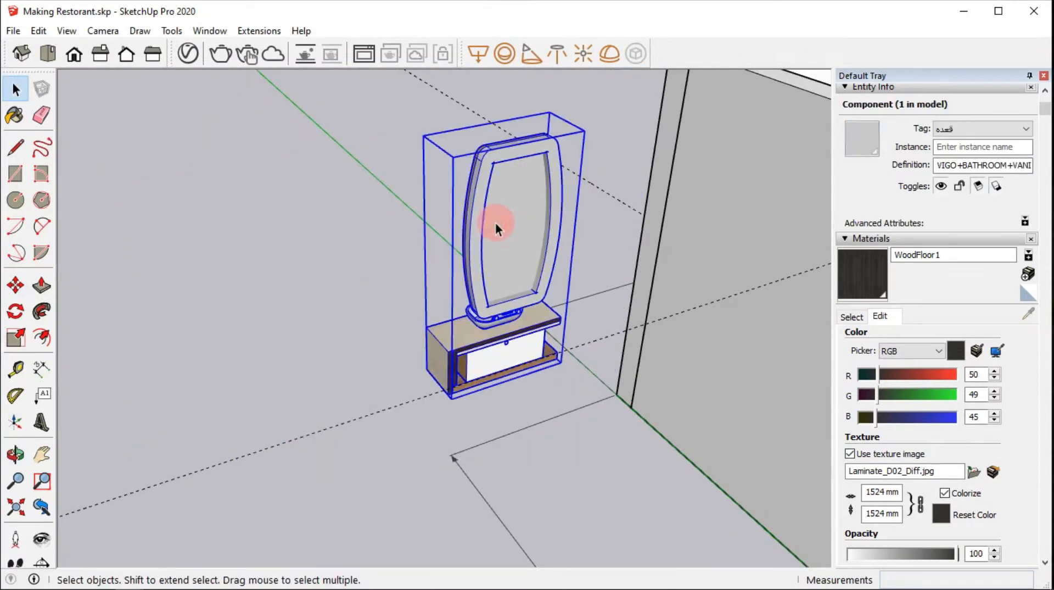
double_click(500, 238)
left_click(501, 238)
key("ctrl+x")
key("ctrl+z")
scroll(500, 239, "up", 2)
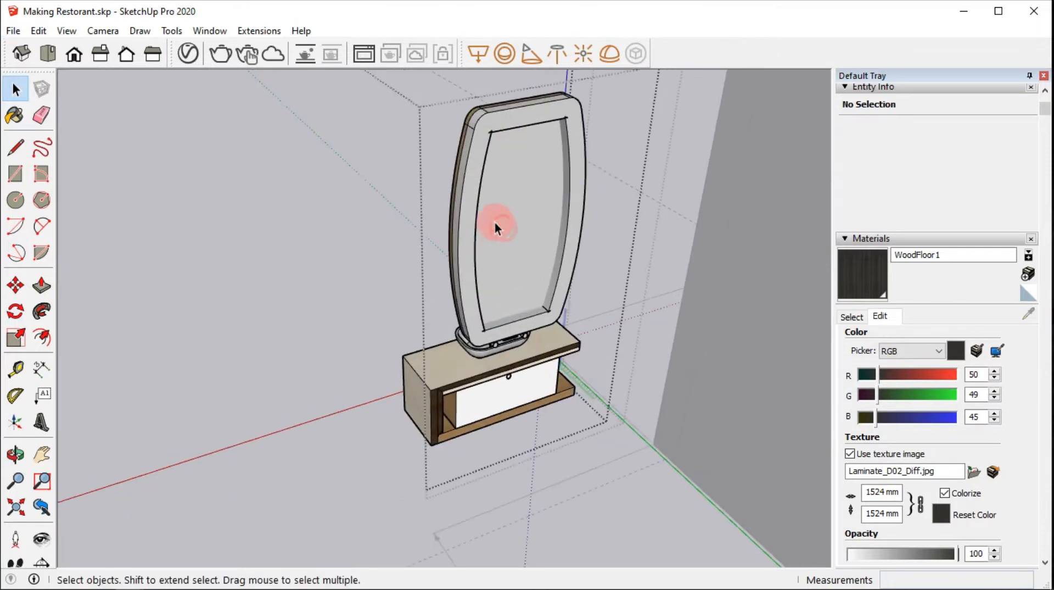
left_click(497, 226)
key("Delete")
scroll(513, 253, "up", 2)
middle_click_drag(442, 319, 413, 226)
scroll(464, 393, "down", 2)
left_click(463, 393)
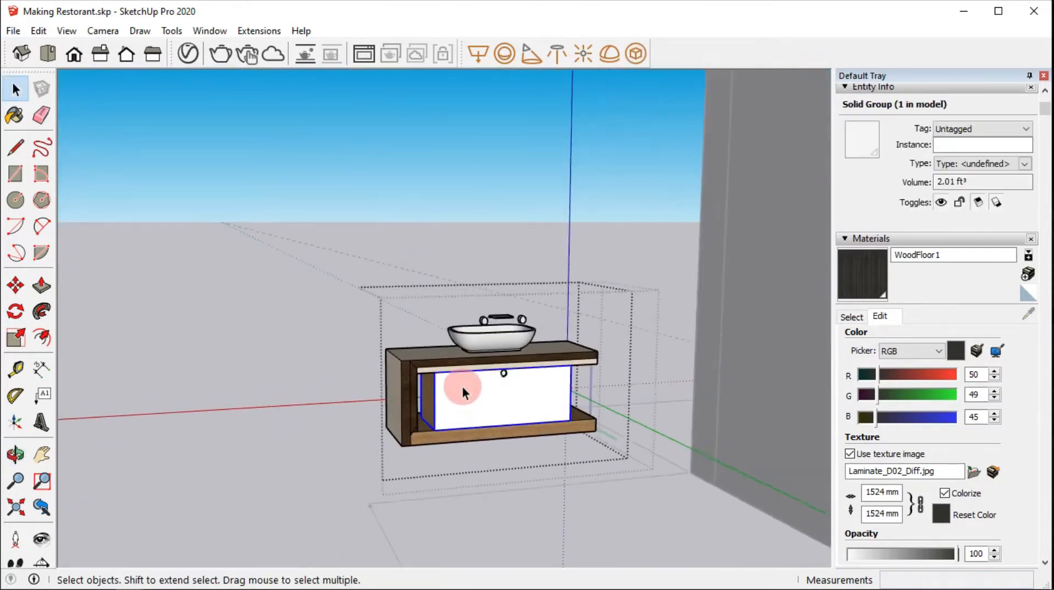
key("Escape")
Step: Hide the long side wall and the washroom's front wall to open up the washroom
scroll(437, 388, "down", 2)
left_click(437, 388)
scroll(438, 388, "down", 4)
middle_click_drag(437, 388, 443, 461)
left_click(575, 282)
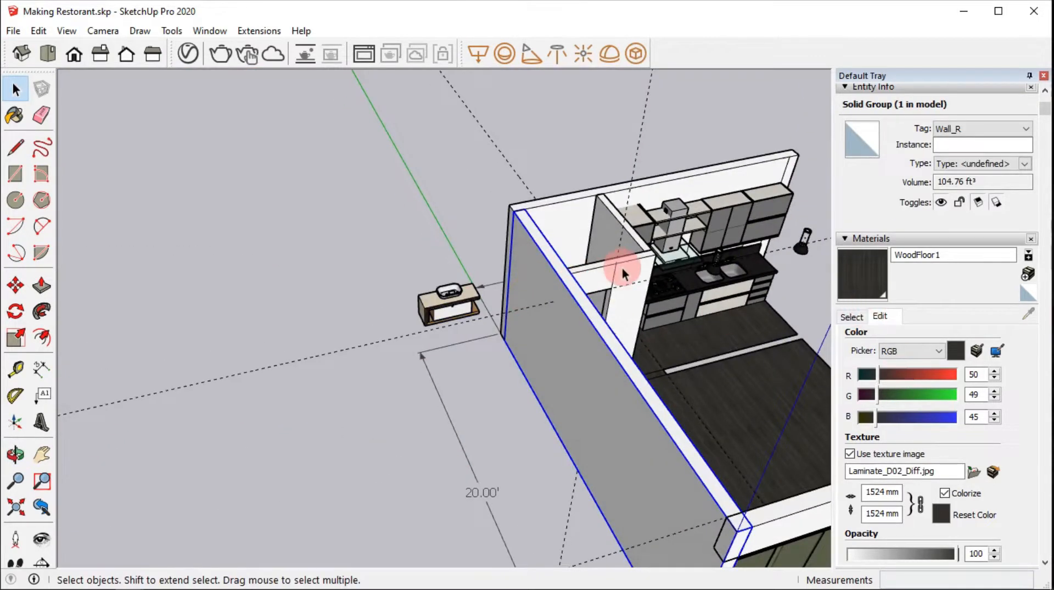
left_click(614, 228)
right_click(572, 311)
left_click(637, 301)
scroll(476, 299, "up", 2)
middle_click_drag(476, 300, 478, 327)
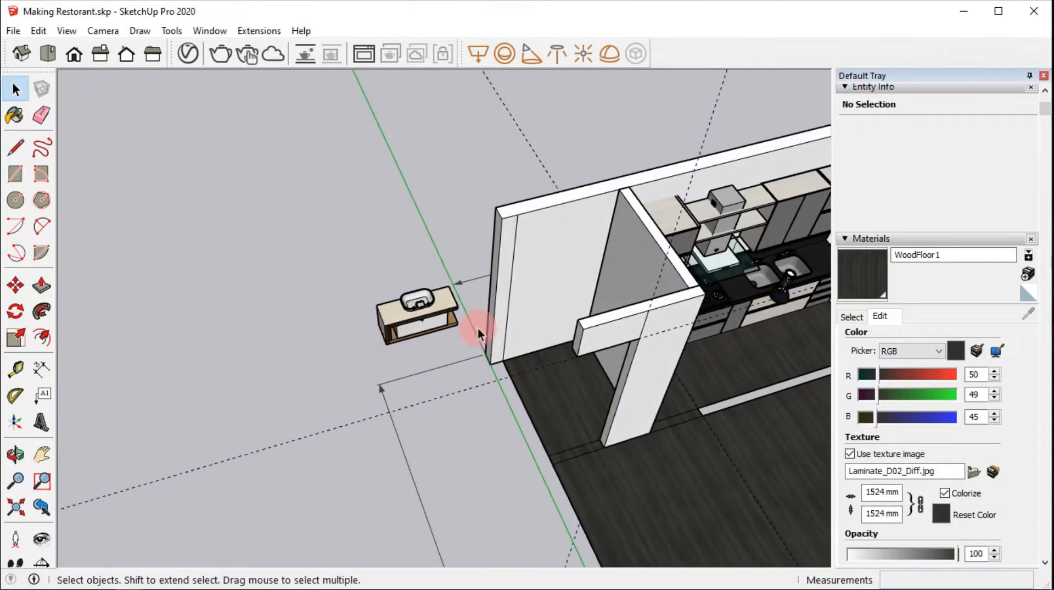
right_click(601, 336)
left_click(634, 301)
Step: Explode the vanity component into its separate parts
scroll(432, 331, "up", 3)
mouse_move(417, 379)
middle_mouse_down()
mouse_move(383, 346)
mouse_move(423, 313)
mouse_move(401, 341)
mouse_move(425, 359)
middle_mouse_up()
right_click(430, 327)
left_click(477, 299)
left_click(447, 343)
Step: Group the basin together with its taps, separate from the cabinet
scroll(447, 344, "up", 2)
left_click(493, 237)
left_click_drag(369, 170, 592, 296)
right_click(501, 260)
left_click(552, 410)
left_click(440, 304)
Step: Move the vanity cabinet without the basin into the washroom, against its back wall
left_click_drag(293, 176, 694, 487)
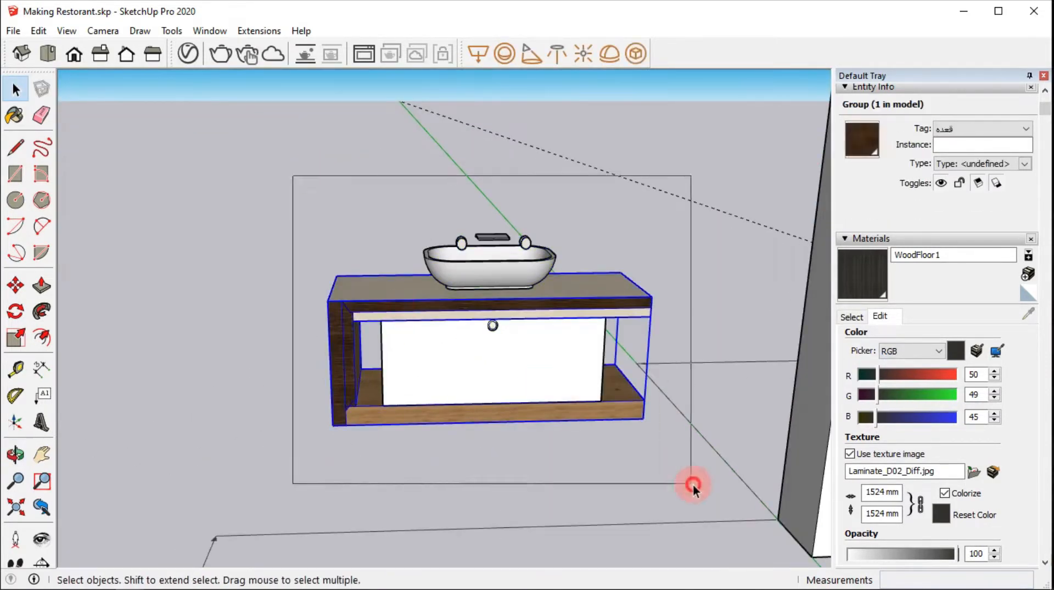
left_click(435, 316, "shift")
scroll(489, 385, "down", 4)
key("m")
left_click(494, 362)
left_click(784, 431)
middle_click_drag(527, 329, 593, 332)
left_click(589, 387)
left_click(558, 364)
Step: Scale the cabinet to span the washroom's width and copy it vertically to form a two-tier vanity
middle_click_drag(758, 327, 501, 443)
key("s")
key("m")
left_click(753, 413)
key("ctrl")
left_click(761, 332)
key("space")
Step: Move the basin group onto the vanity countertop, near the end by the outer wall
left_click(378, 275)
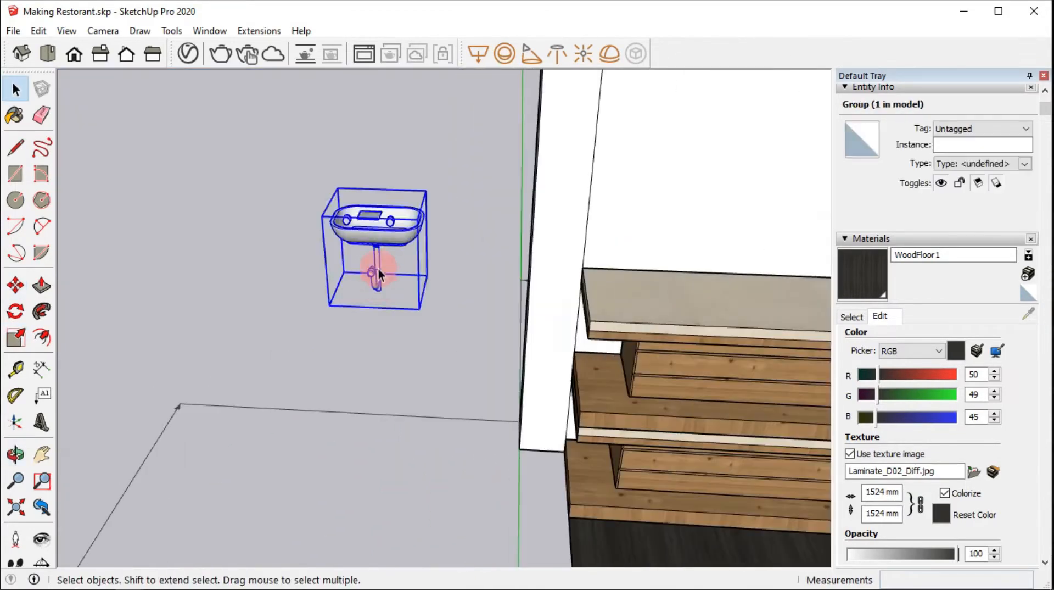
key("m")
left_click(309, 227)
left_click(275, 181)
left_click(647, 266)
scroll(611, 289, "up", 3)
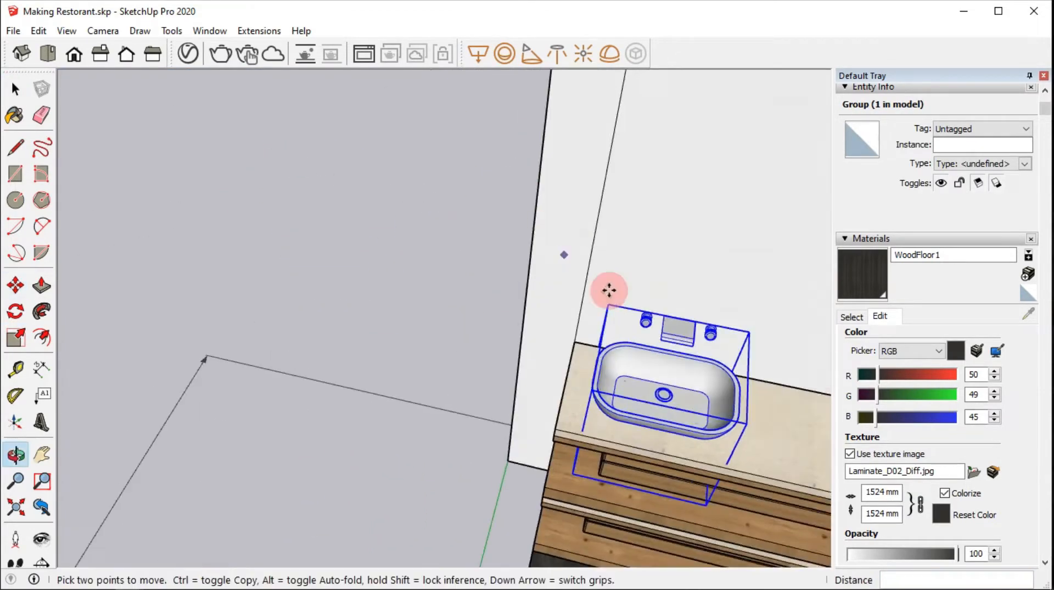
Step: Copy the basin along the countertop to place a second basin beside the first
left_click(573, 254)
key("ctrl")
left_click(768, 296)
scroll(565, 118, "down", 5)
middle_click_drag(564, 117, 498, 200)
key("space")
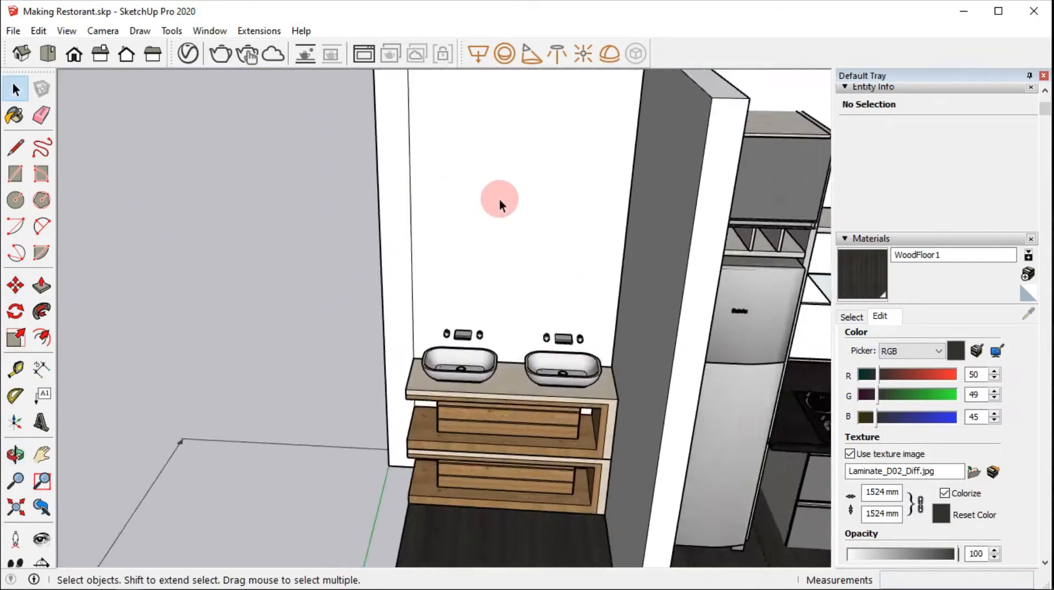
Step: Draw a mirror rectangle of about 19.75 ft² on the back wall above the basins and offset its outline inward
scroll(434, 193, "up", 4)
key("r")
left_click(433, 194)
left_click(635, 440)
key("f")
scroll(494, 340, "up", 3)
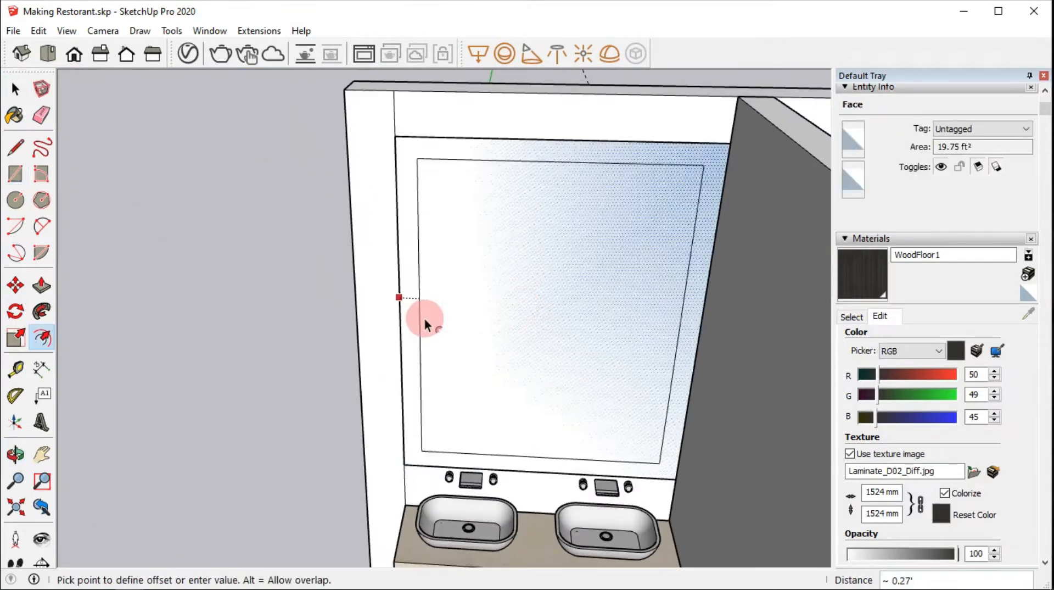
Step: Push/Pull the mirror's border face outward about 0.02 ft to form a raised frame
key("p")
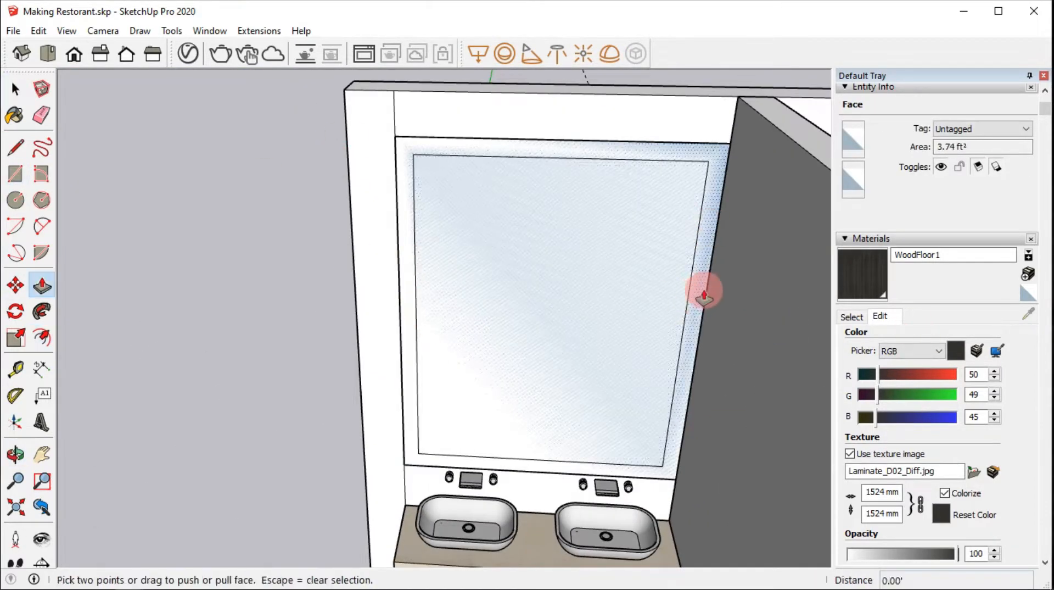
left_click(702, 291)
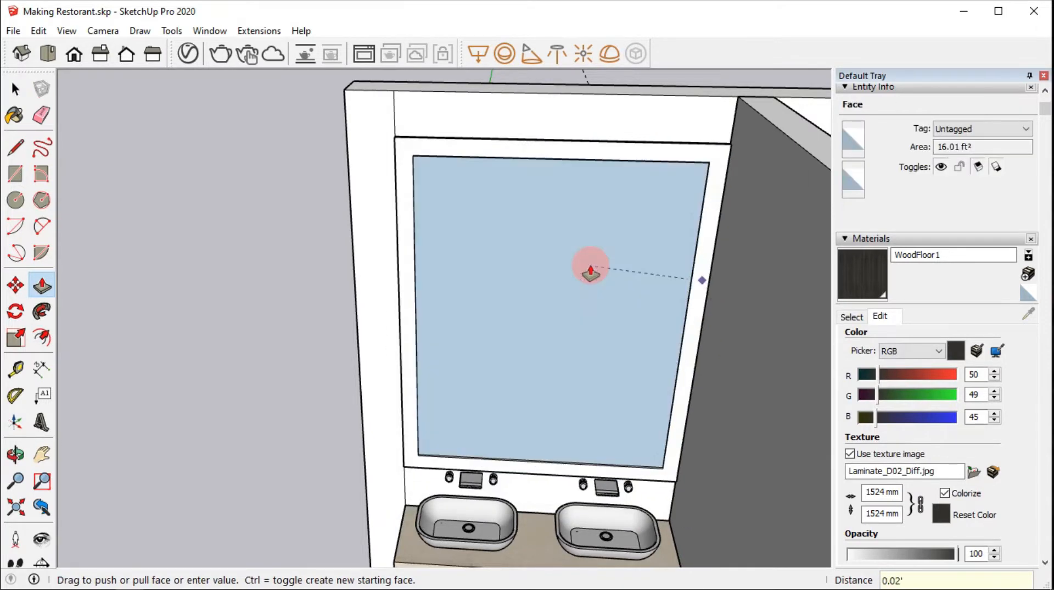
left_click(590, 270)
key("space")
Step: Paint the inner face of the mirror frame with Mirror 01 from the Glass and Mirrors collection
mouse_move(576, 274)
middle_mouse_down()
mouse_move(433, 159)
mouse_move(472, 182)
middle_mouse_up()
left_click(852, 317)
left_click(937, 337)
left_click(930, 425)
left_click(851, 368)
left_click(637, 289)
Step: Paint the mirror's frame with Wood Board Cork from the Wood collection
left_click(1011, 338)
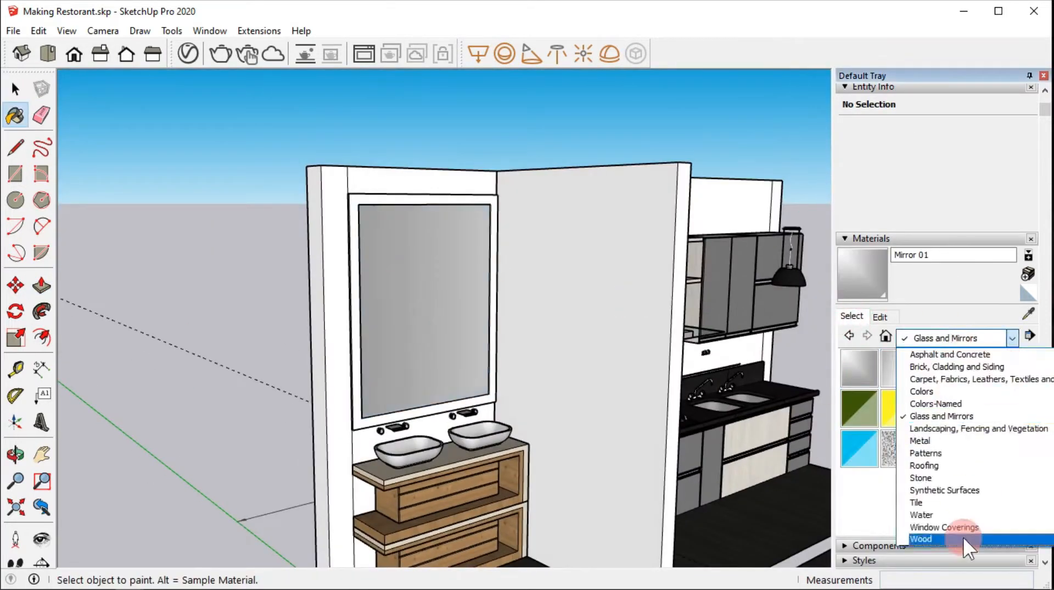
left_click(962, 536)
left_click(899, 368)
left_click(493, 302)
Step: Select the mirror face with its whole frame and make them a group
mouse_move(493, 302)
middle_mouse_down()
mouse_move(247, 265)
mouse_move(374, 281)
middle_mouse_up()
key("space")
triple_click(374, 280)
right_click(375, 281)
left_click(442, 365)
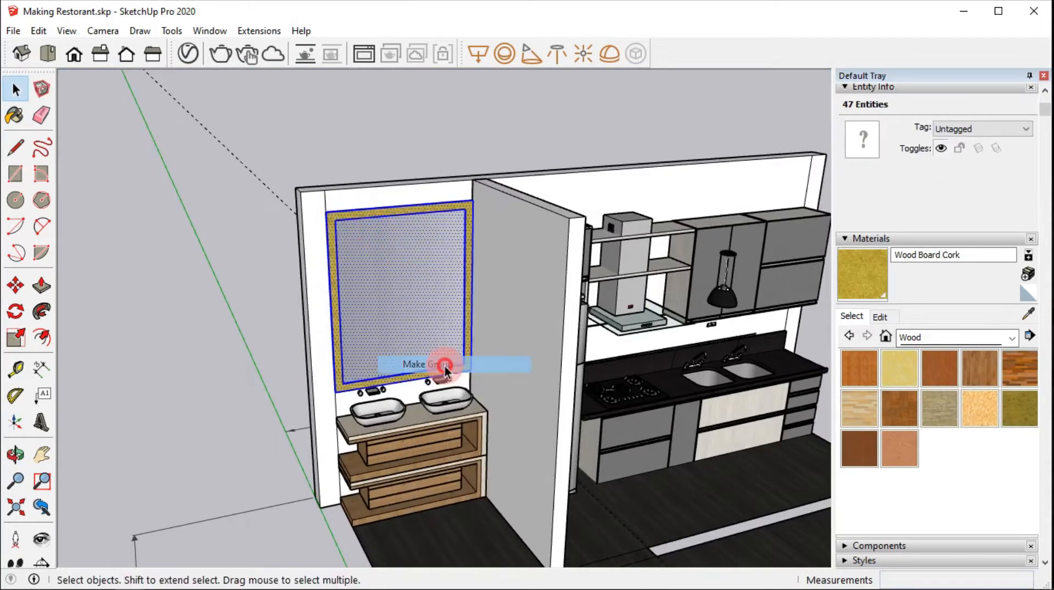
left_click(220, 285)
Step: Scale the grouped mirror narrower about its centre so its sides sit in from the wall edges
scroll(403, 297, "up", 3)
left_click(407, 298)
key("s")
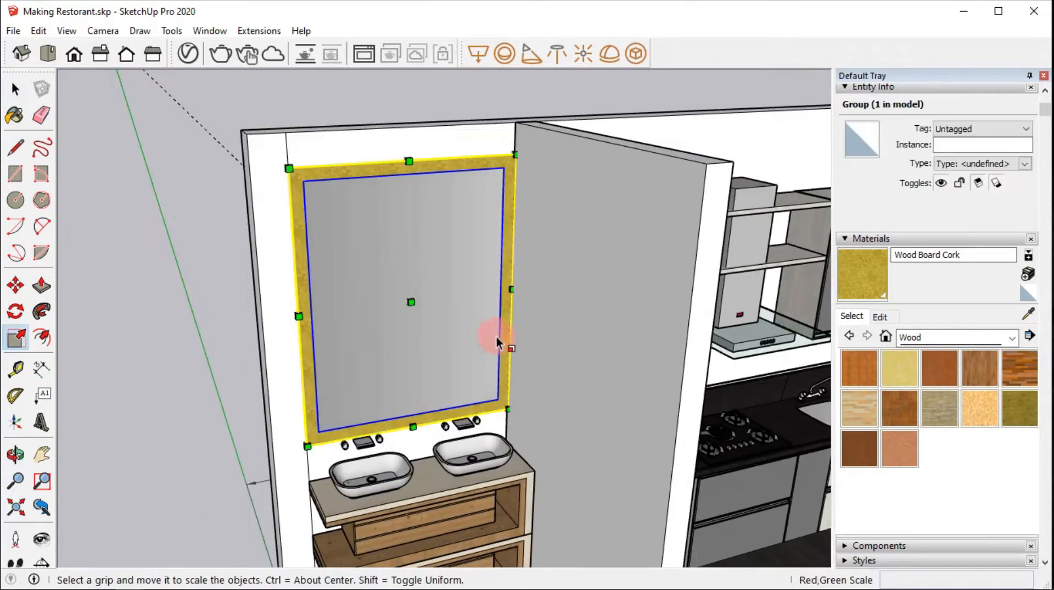
middle_click_drag(250, 309, 369, 348)
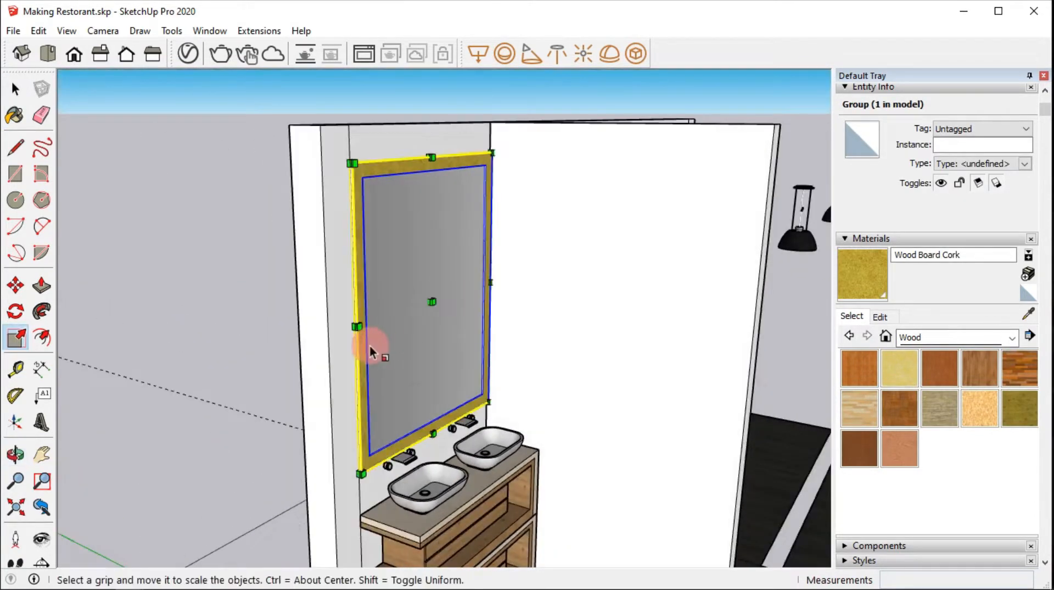
scroll(353, 324, "up", 5)
scroll(362, 328, "up", 1)
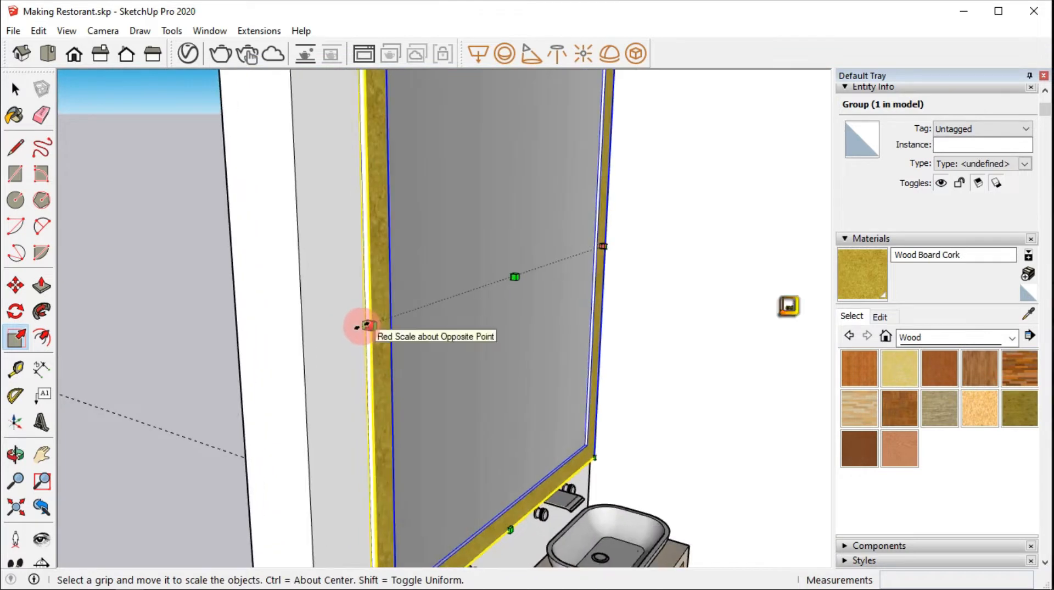
left_click_drag(360, 325, 384, 311, "ctrl")
key("space")
Step: Scale the grouped mirror down slightly in height
scroll(252, 311, "down", 1)
scroll(252, 311, "down", 2)
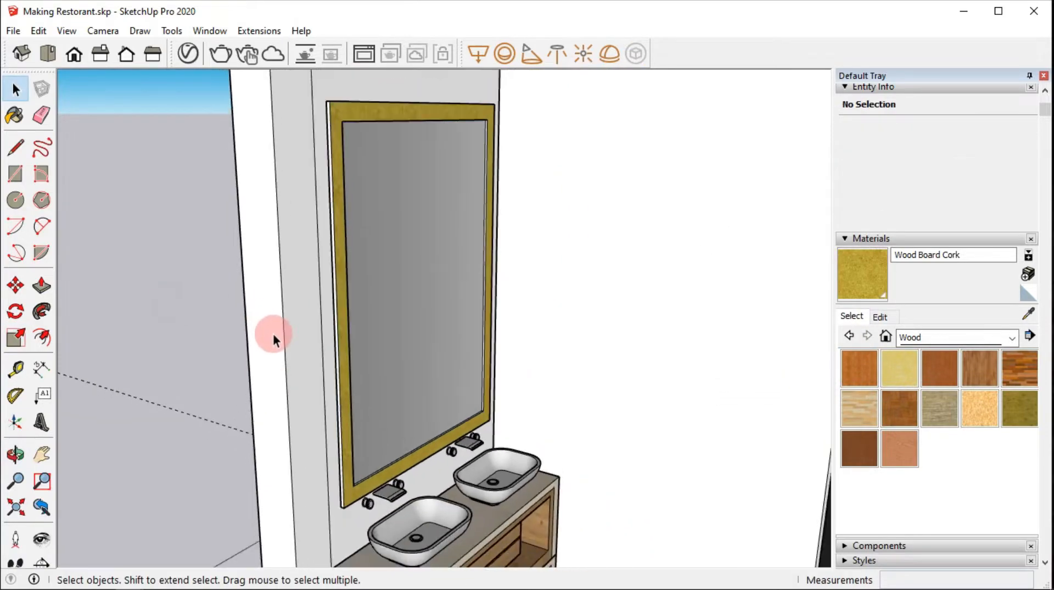
middle_click_drag(273, 337, 405, 224)
scroll(286, 222, "down", 5)
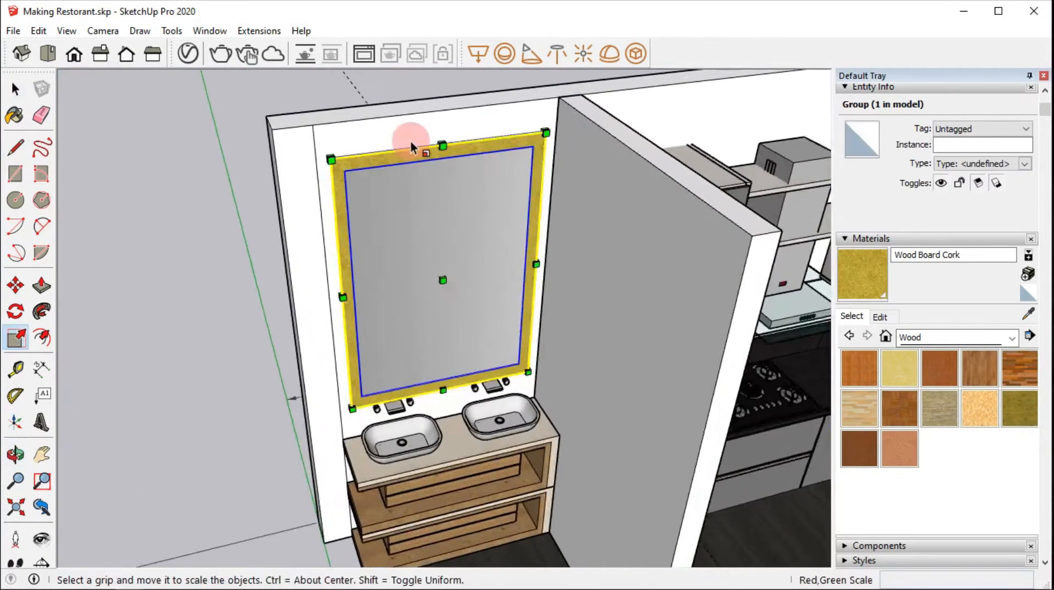
left_click_drag(412, 141, 468, 148)
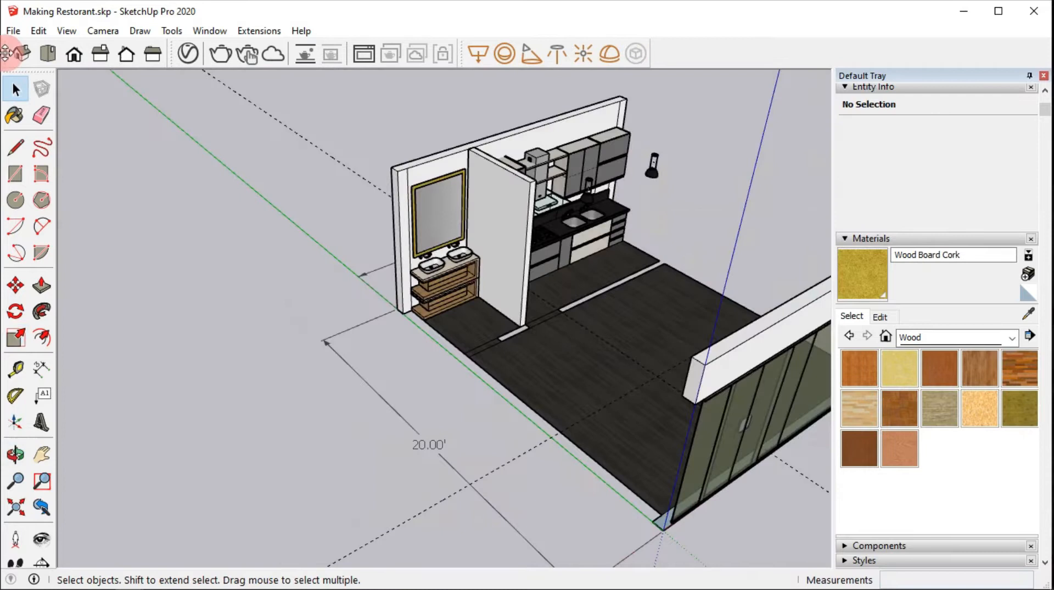
Step: Unhide the last hidden element, the room's long side wall
left_click(36, 30)
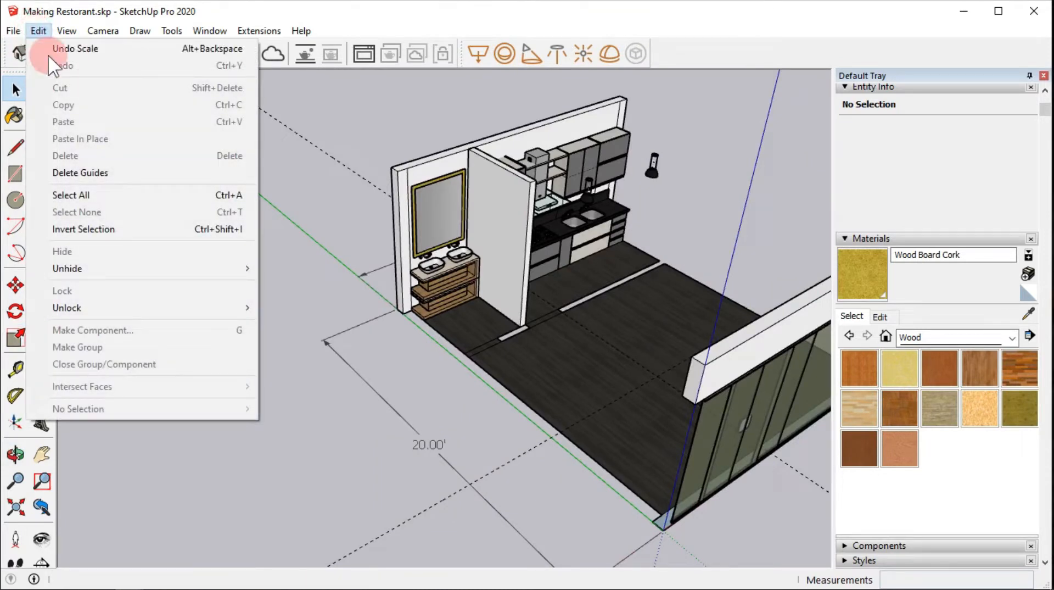
left_click(145, 268)
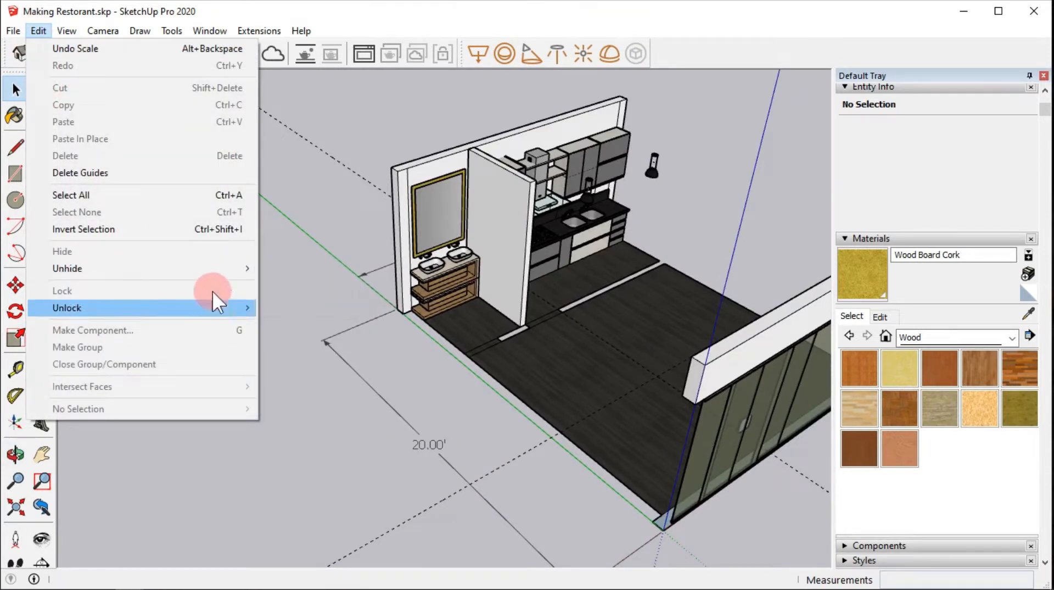
left_click(186, 268)
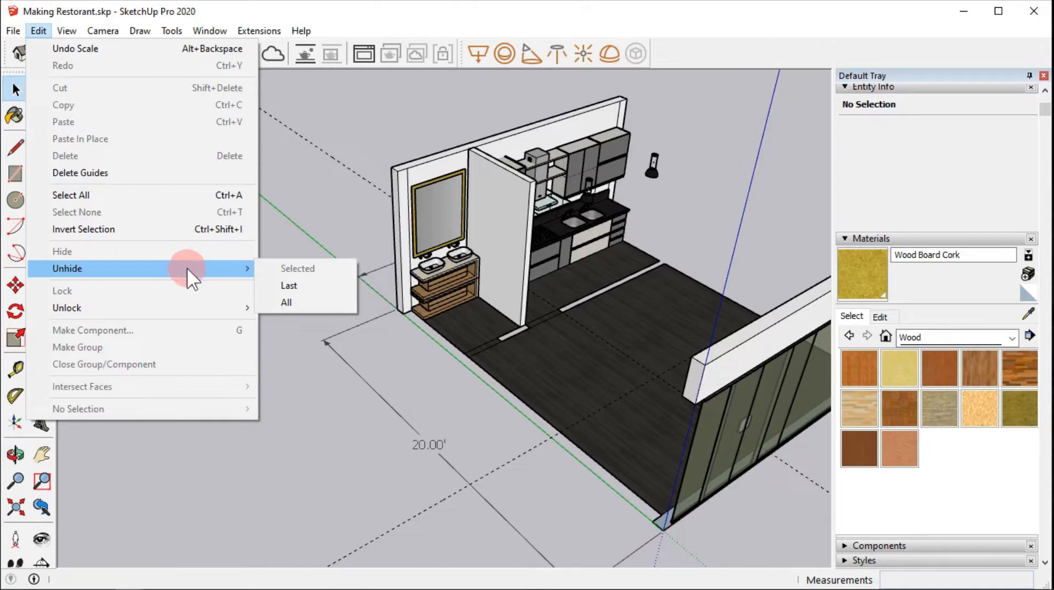
left_click(291, 282)
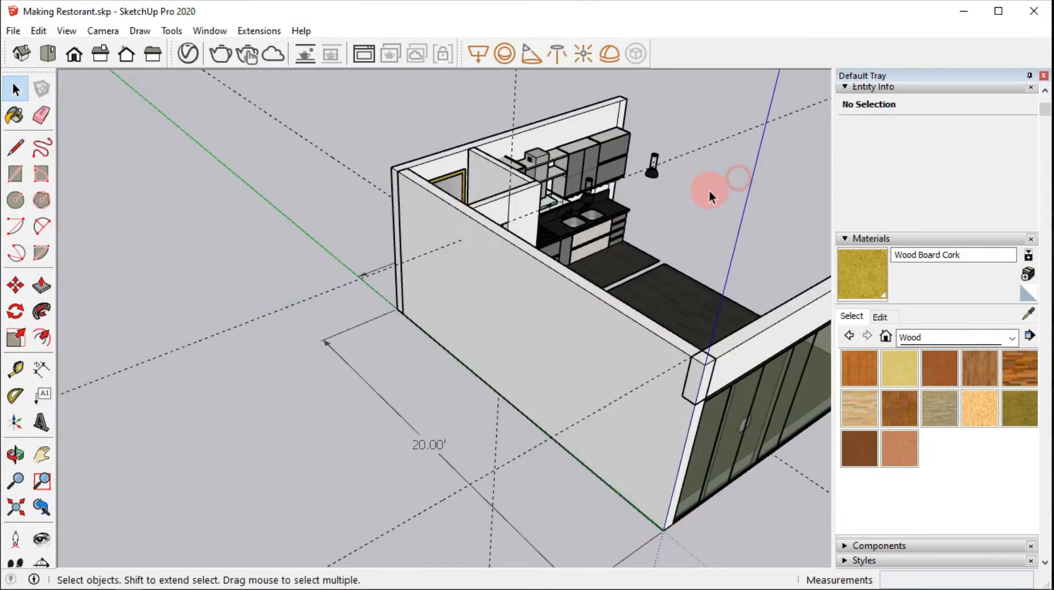
Step: Open the kitchen group for editing and apply Wood Veneer 01 to the right door group of the double-door wall cabinet
middle_click_drag(709, 191, 436, 219)
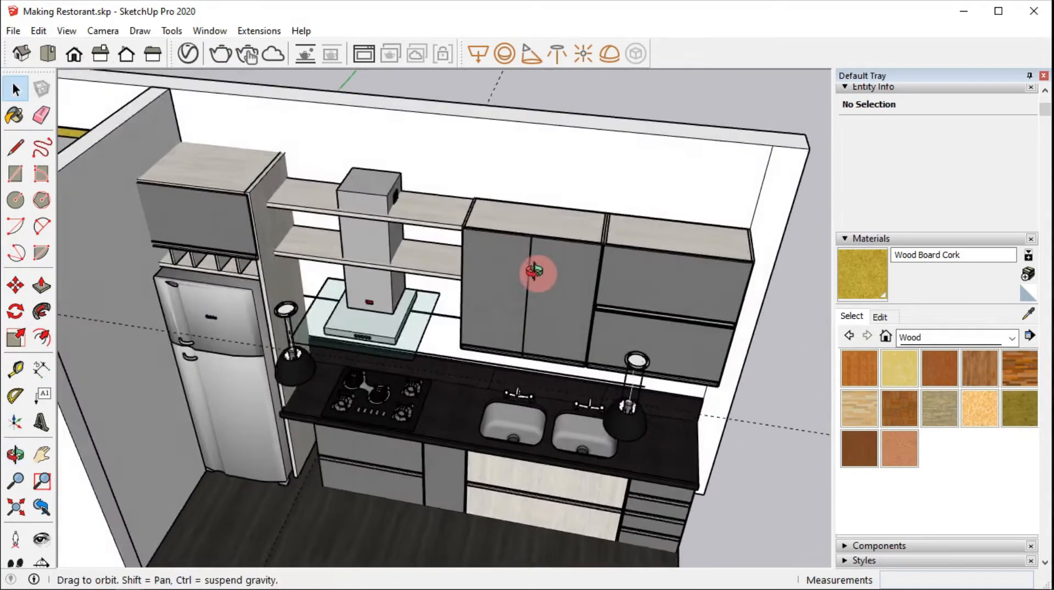
middle_click_drag(536, 265, 555, 264)
left_click(572, 258)
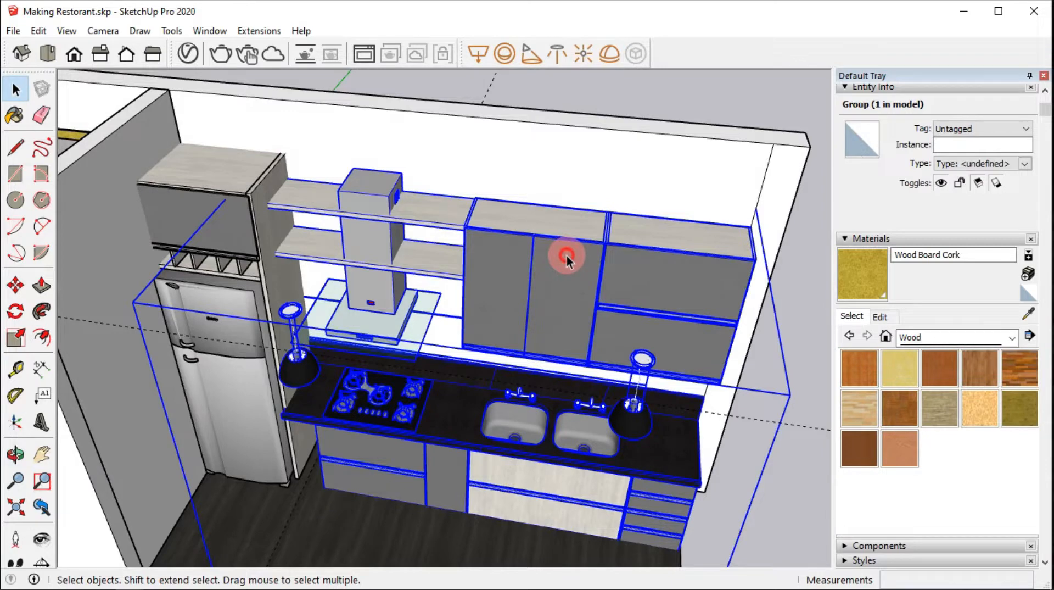
double_click(566, 259)
left_click(564, 259)
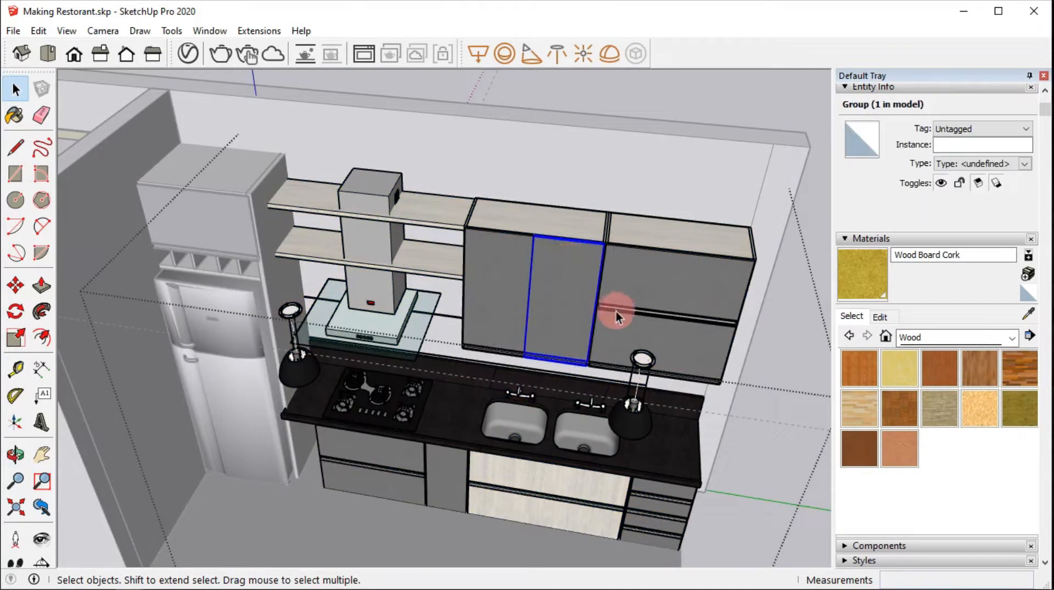
left_click(854, 446)
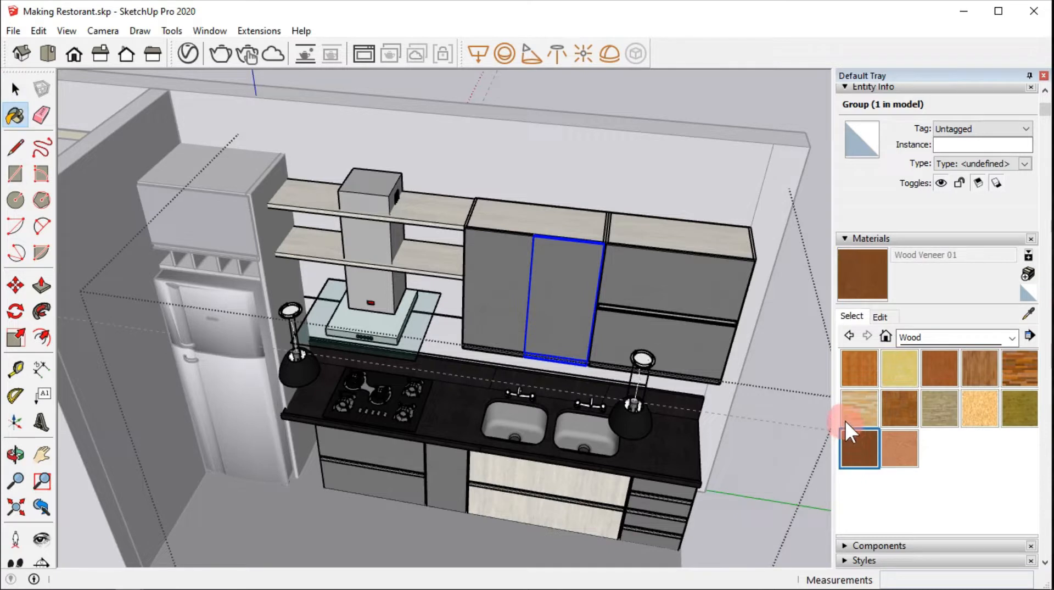
left_click(658, 282)
key("space")
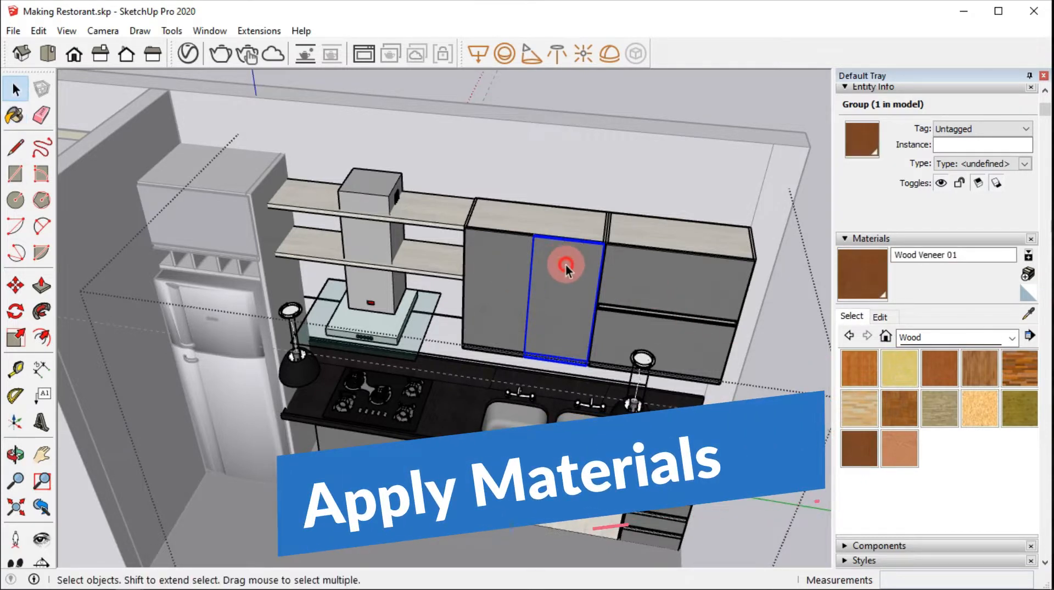
Step: Open the door's nested groups, select all of its geometry and paint it with Wood Veneer 01
double_click(565, 265)
left_click(564, 268)
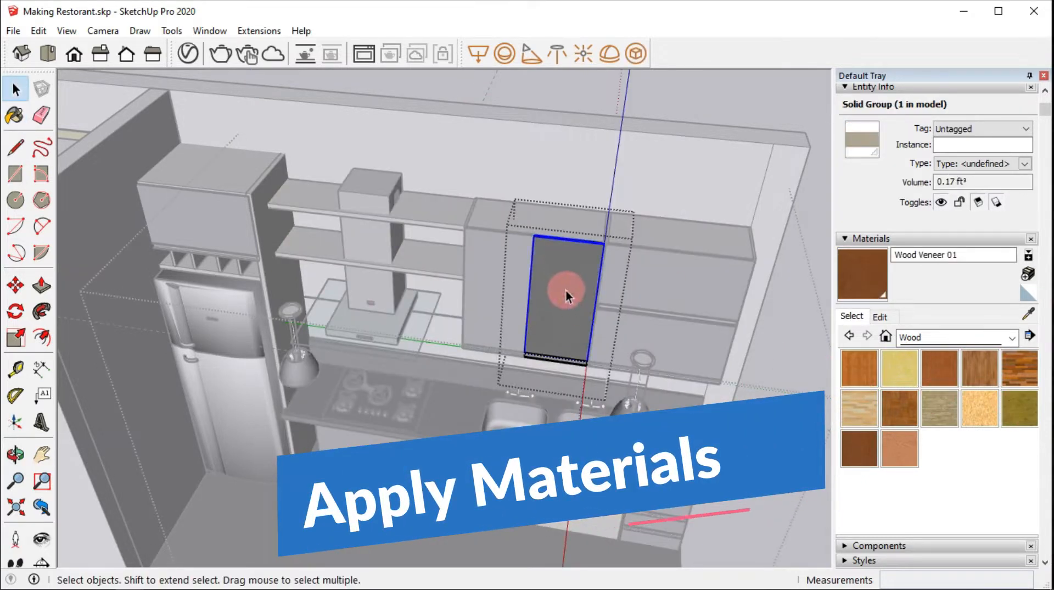
key("b")
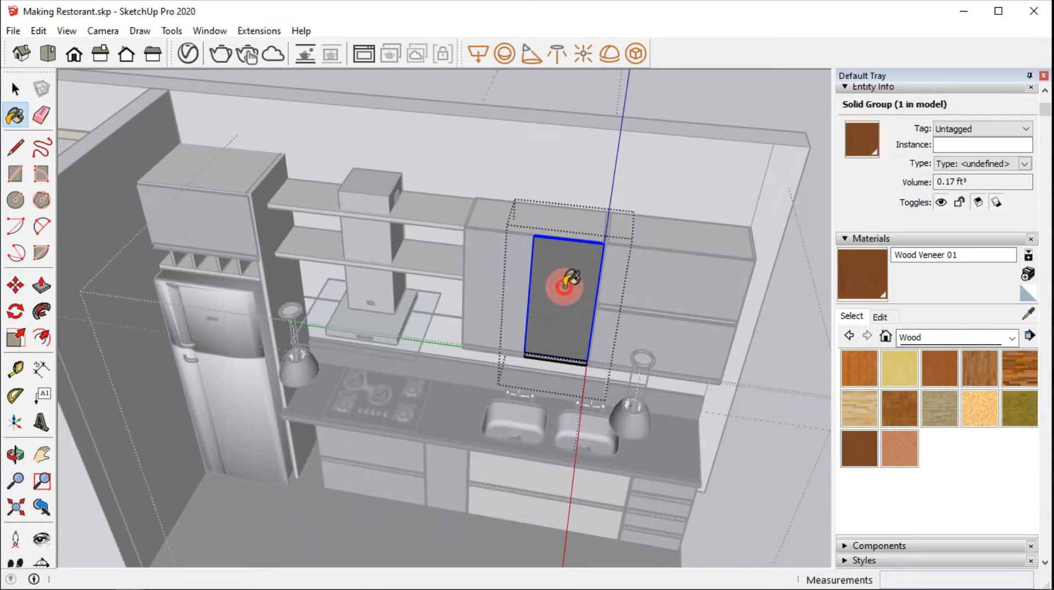
double_click(564, 288)
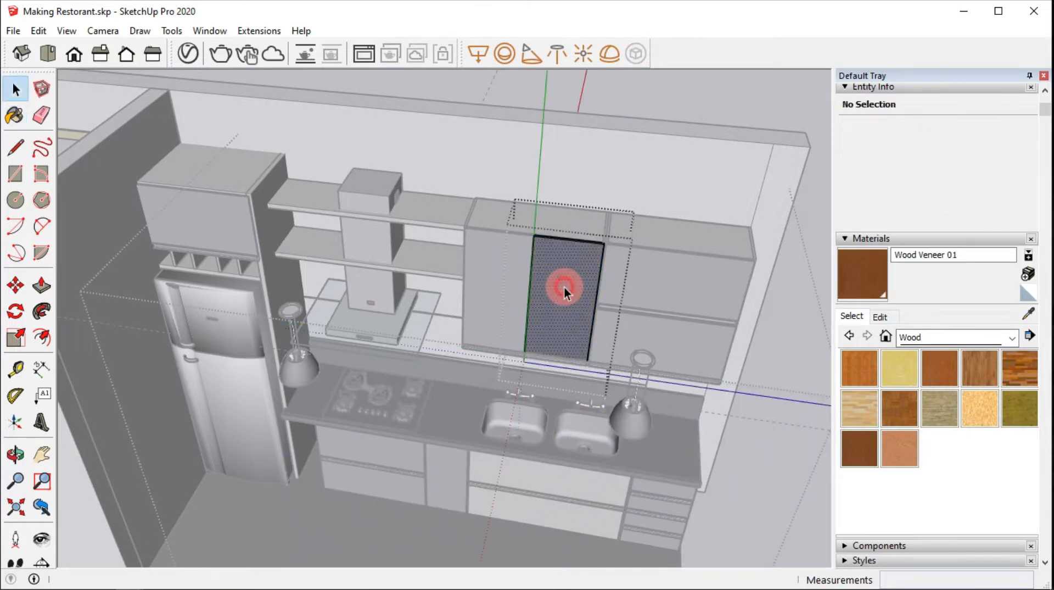
left_click(564, 288)
key("b")
left_click(564, 286)
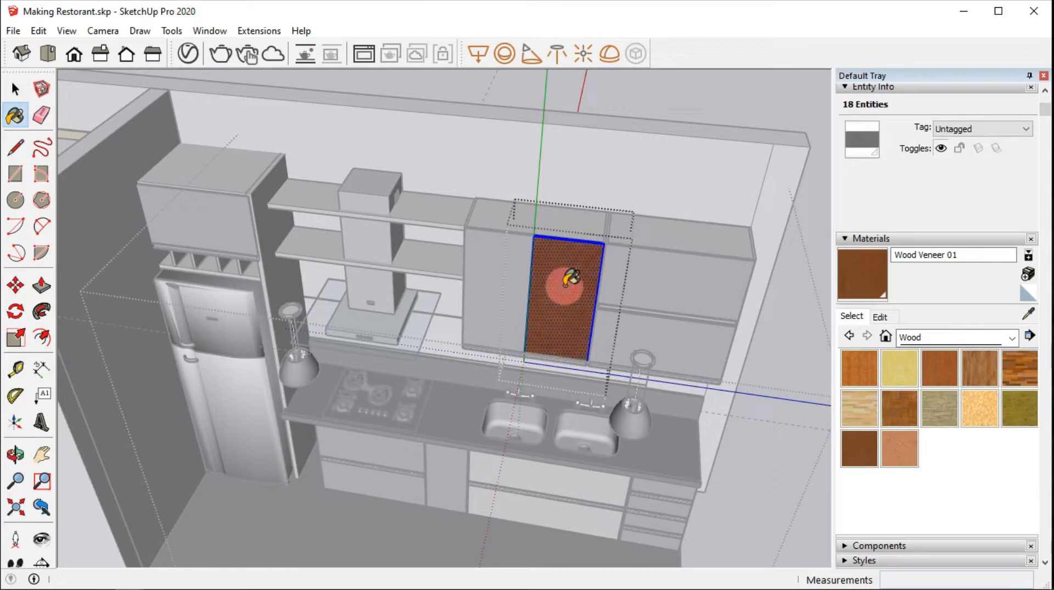
Step: Repaint the selected wall cabinet door geometry with Wood Cherry Original
left_click(936, 362)
left_click(551, 331)
scroll(554, 330, "up", 1)
scroll(555, 332, "up", 2)
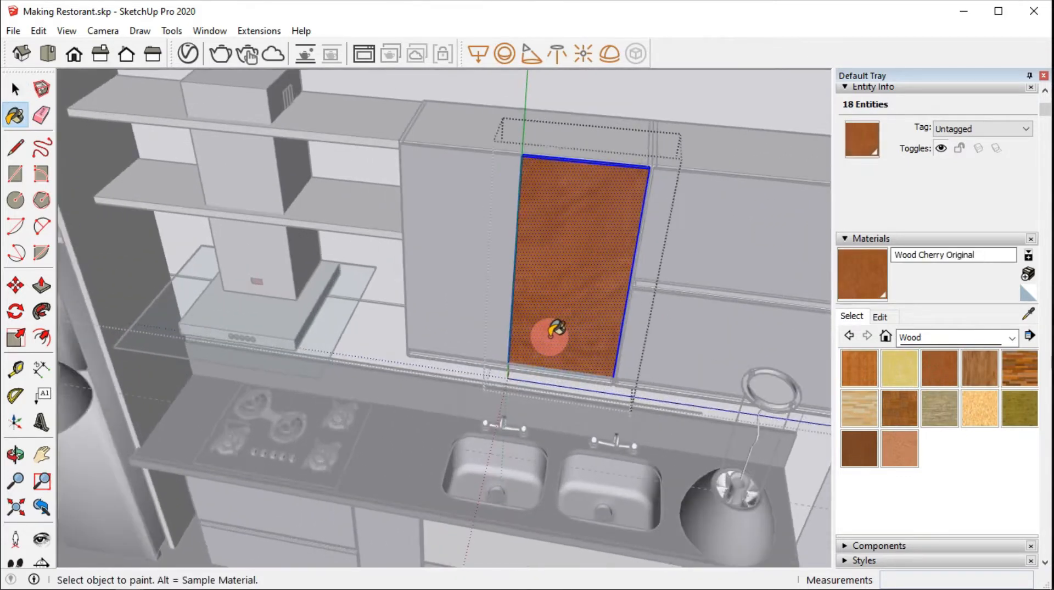
mouse_move(555, 337)
middle_mouse_down("shift")
mouse_move(555, 301)
mouse_move(579, 278)
middle_mouse_up("shift")
middle_click_drag(589, 217, 537, 324, "shift")
scroll(537, 313, "down", 1)
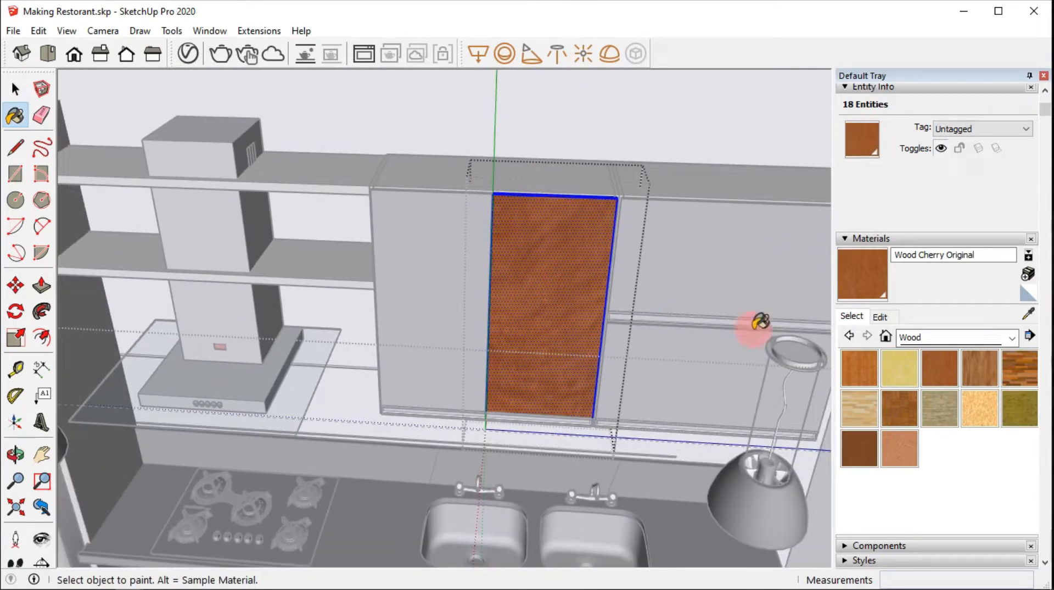
Step: Display the editing settings of Wood Cherry Original and leave the nested door and kitchen groups
left_click(879, 317)
key("space")
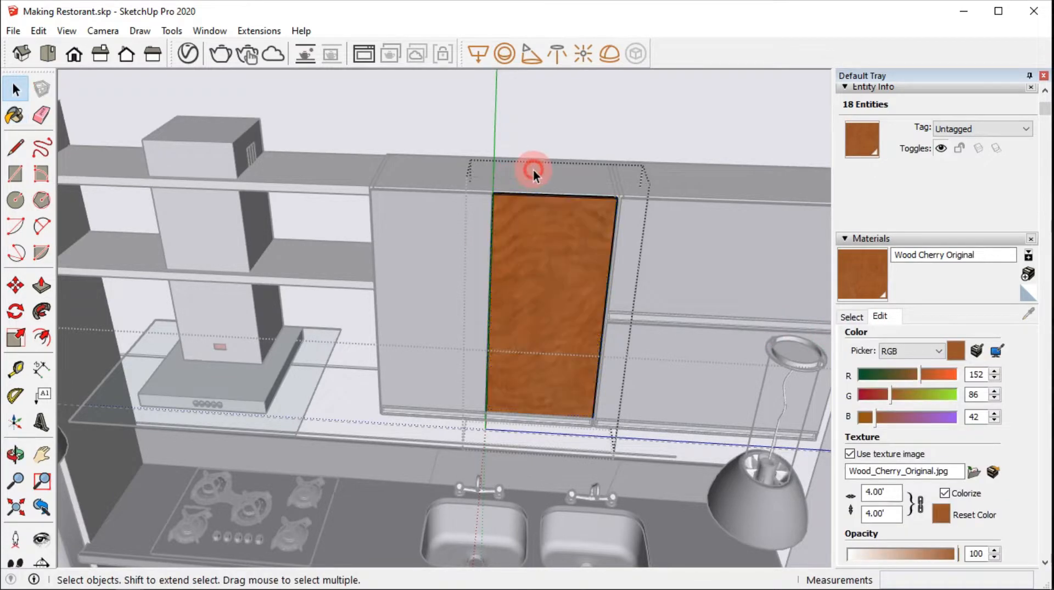
key("Escape")
scroll(534, 170, "down", 6)
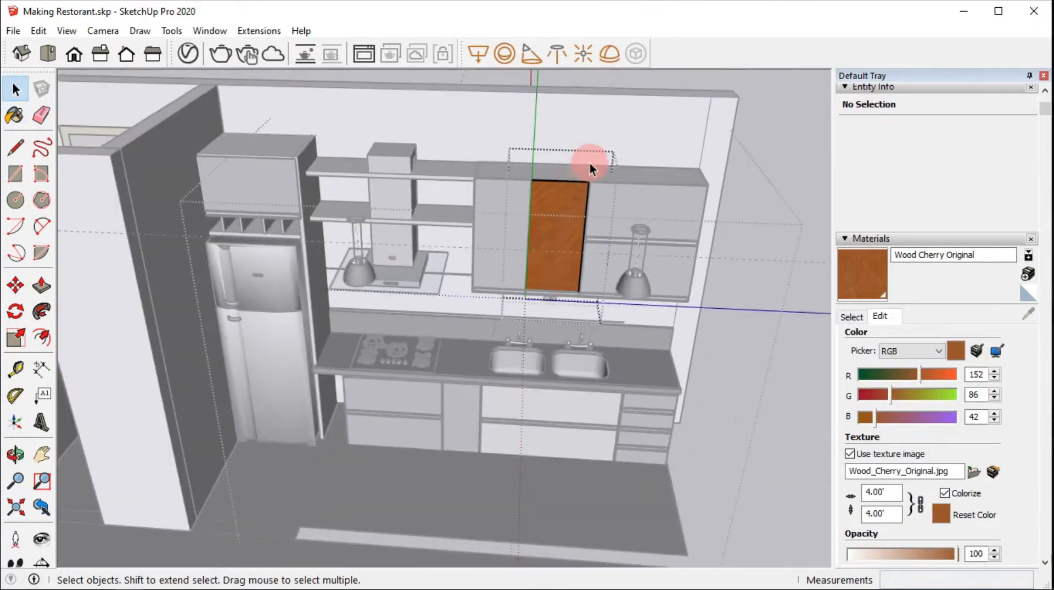
scroll(589, 162, "down", 3)
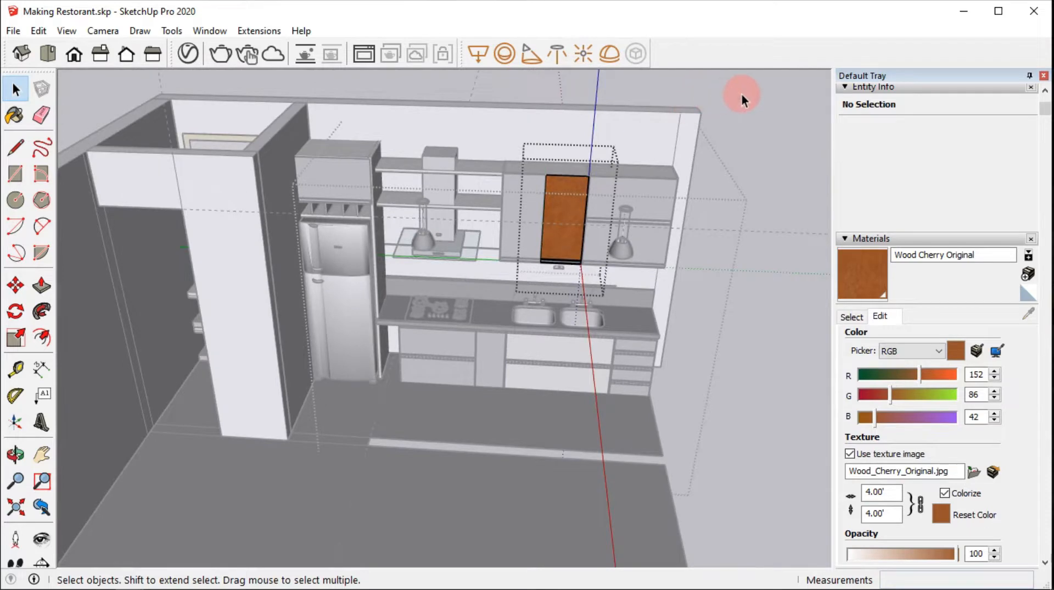
left_click(743, 94)
Step: Explode the kitchen group and its nested groups so that individual cabinet faces can be selected directly
scroll(508, 243, "up", 4)
scroll(544, 207, "up", 3)
left_click(508, 160)
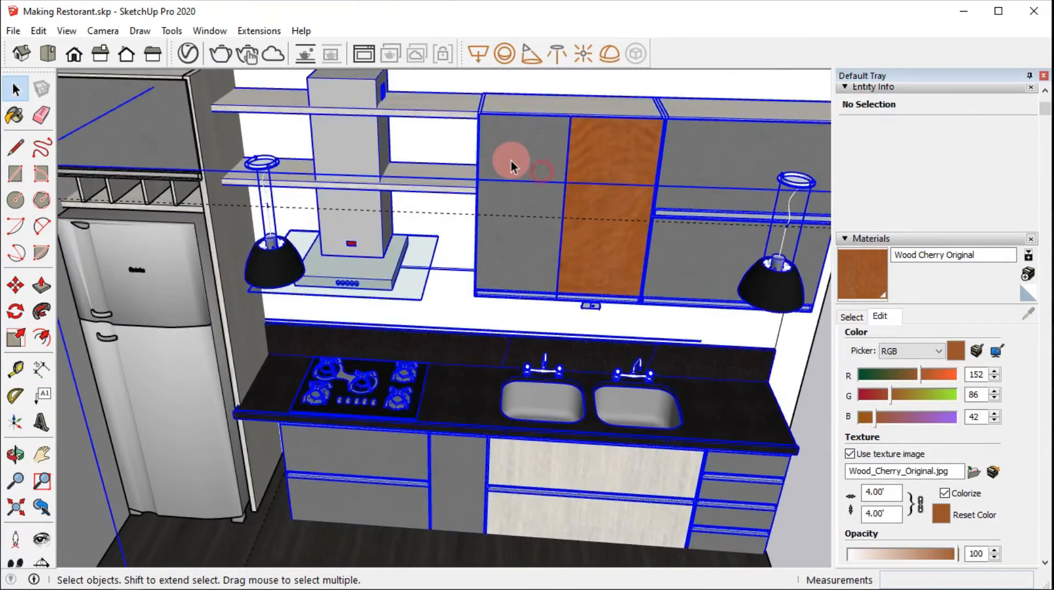
middle_click_drag(522, 154, 512, 187, "shift")
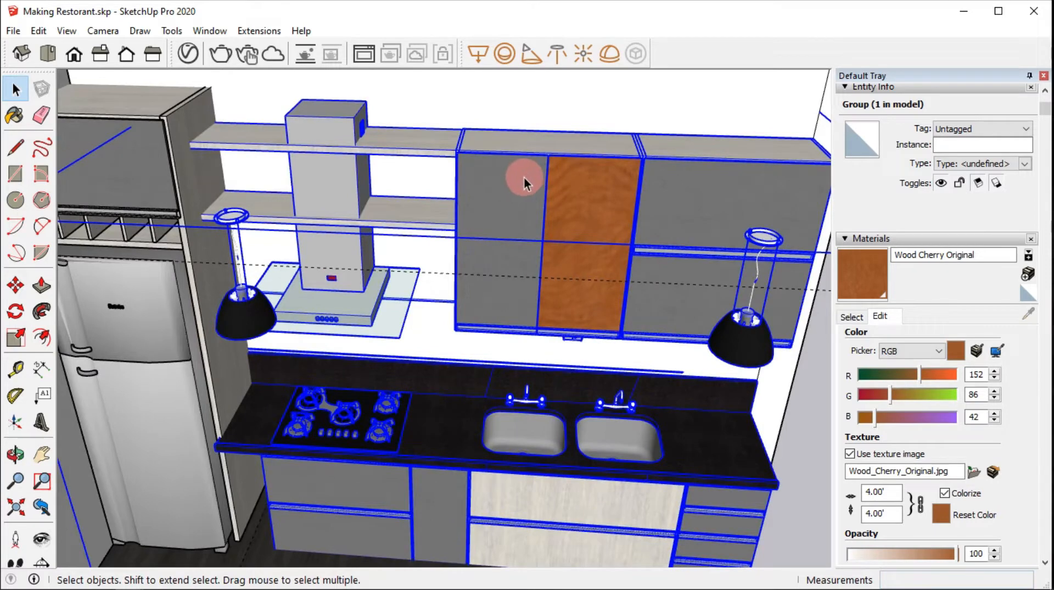
right_click(520, 175)
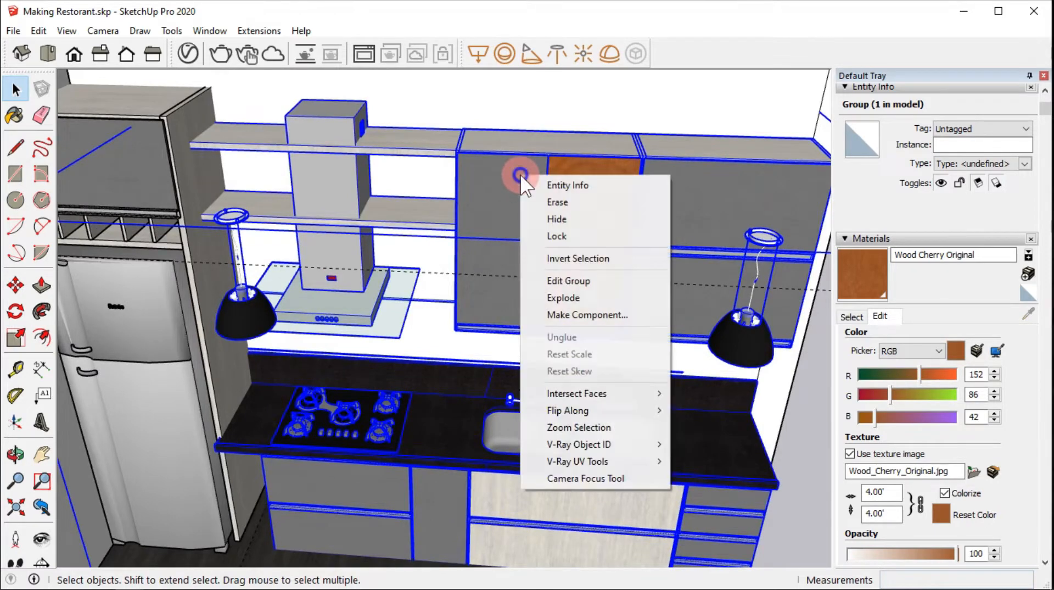
left_click(598, 297)
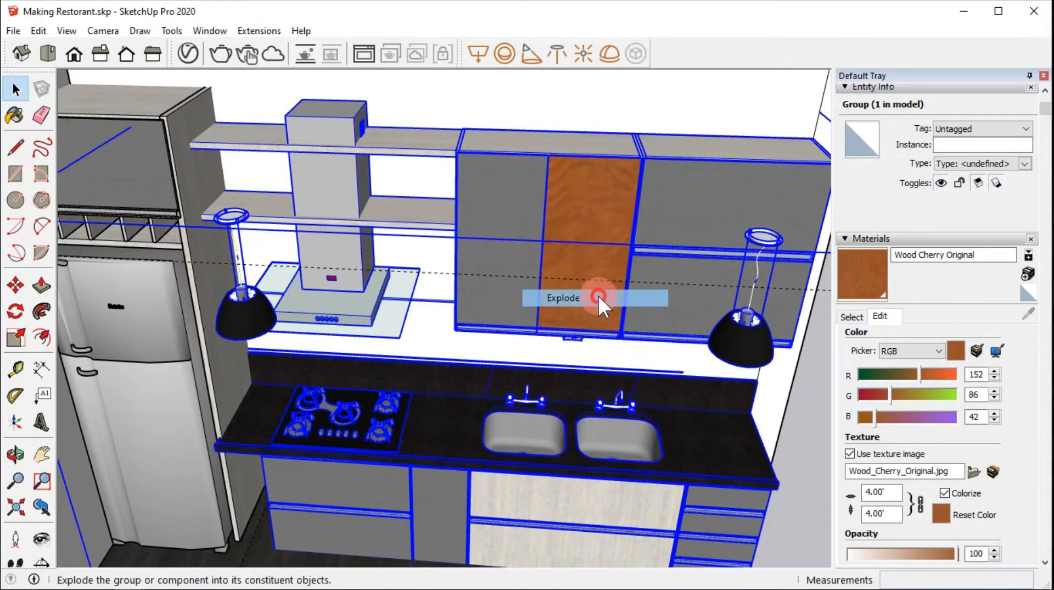
right_click(487, 190)
left_click(543, 275)
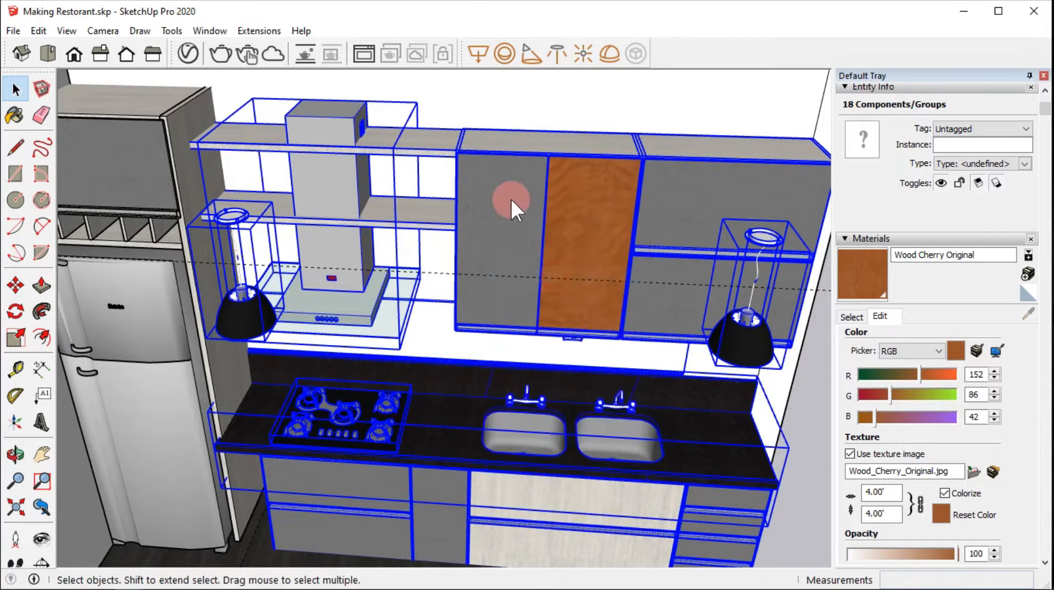
right_click(492, 190)
left_click(582, 272)
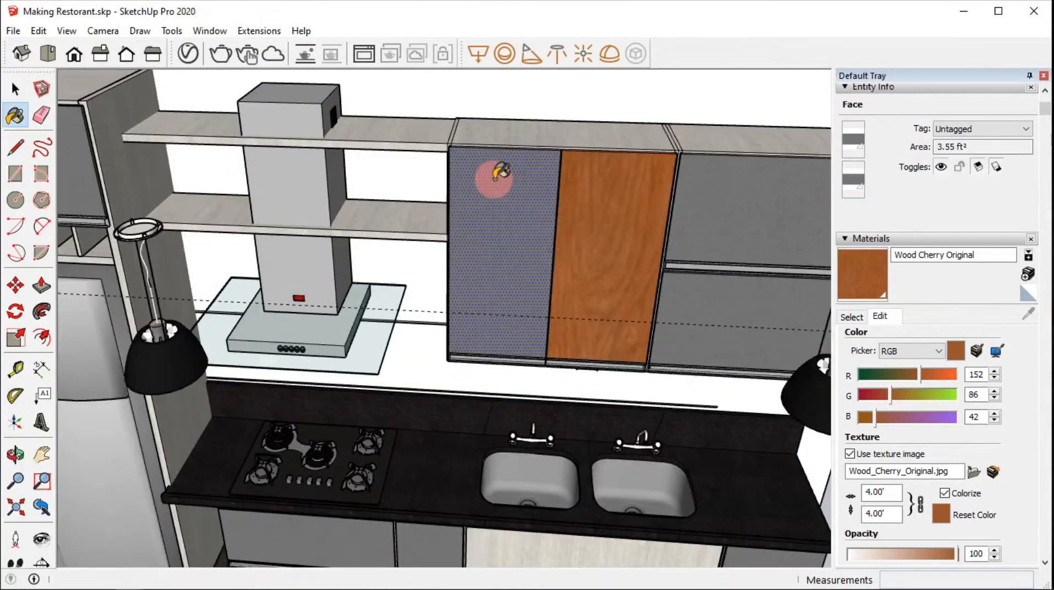
Step: Paint the left door of the double-door wall cabinet with Wood Cherry Original
left_click(495, 170)
middle_click_drag(494, 170, 631, 207)
Step: Adjust the colour of the [Wood Veneer 01]1 material to RGB 66, 36, 37
left_click(885, 374)
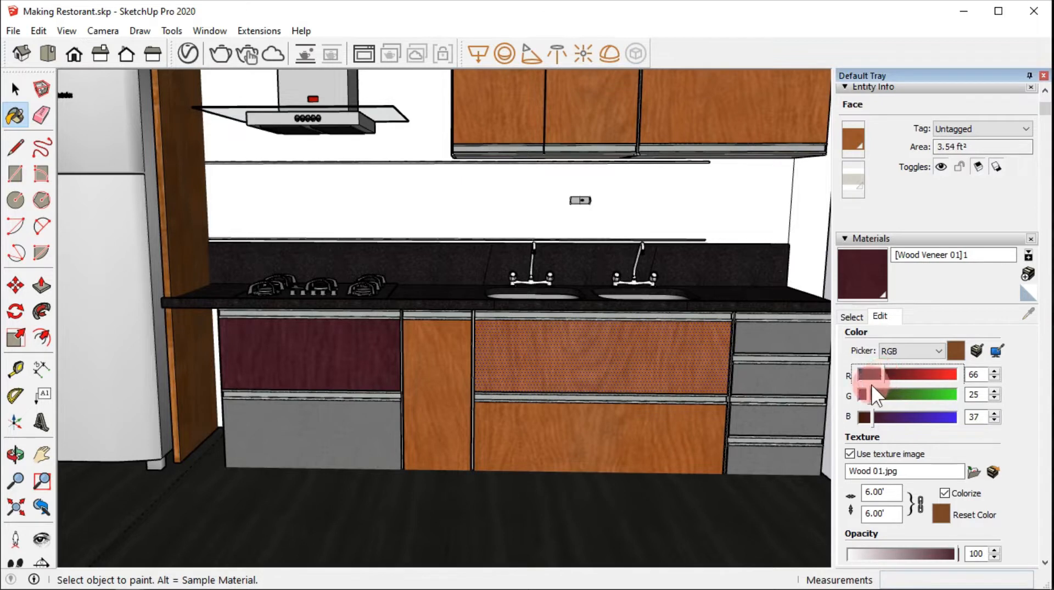
left_click(870, 395)
left_click_drag(874, 396, 875, 397)
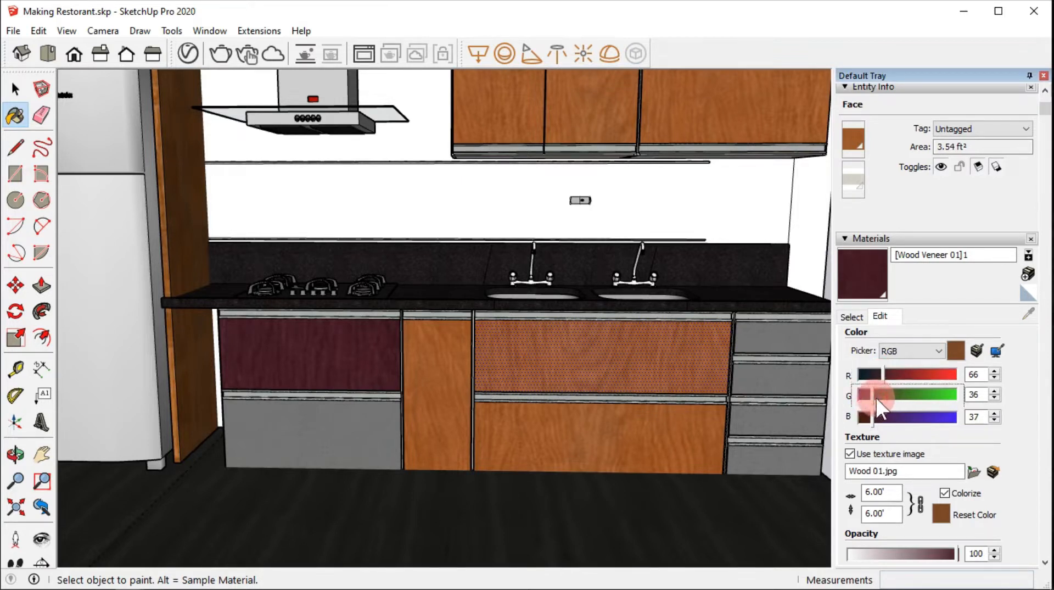
Step: Paint the lower drawer front under the stove and the narrow drawer stack beside the sinks with [Wood Veneer 01]1
left_click(329, 387)
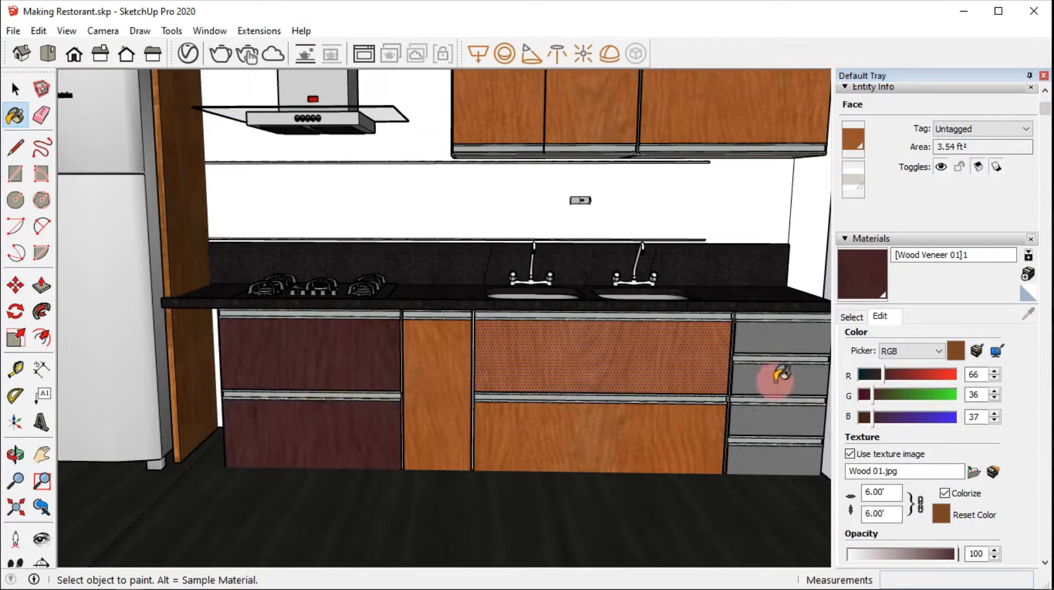
left_click(779, 376)
left_click(768, 420)
left_click(769, 455)
Step: Paint the horizontal trim rails above the stove and sink cabinets and between the sink drawer fronts with Wood Board Cork
left_click(851, 315)
left_click(899, 369)
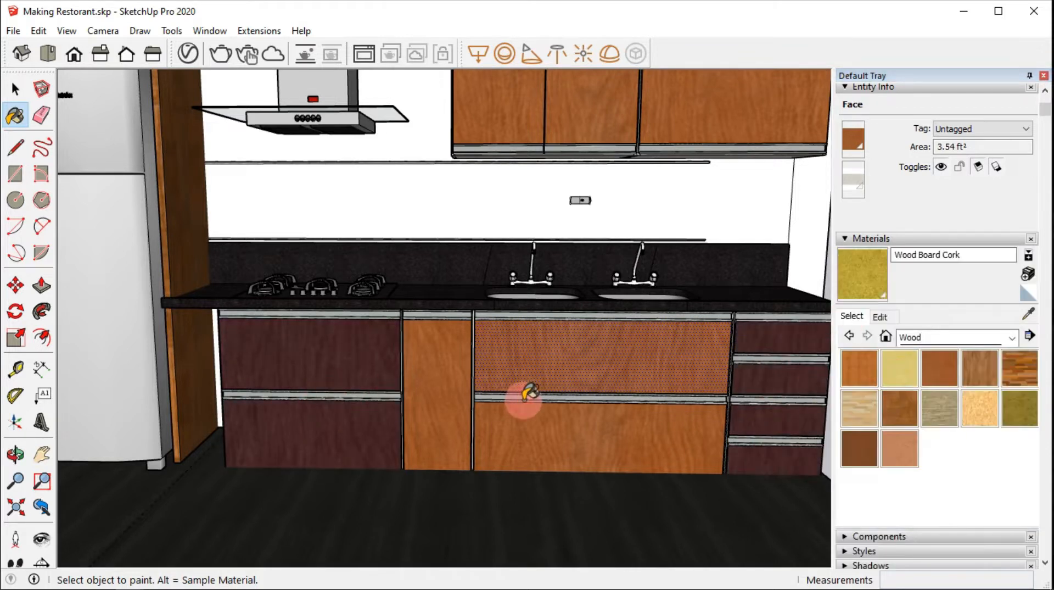
left_click(530, 391)
left_click(548, 314)
left_click(446, 314)
left_click(368, 315)
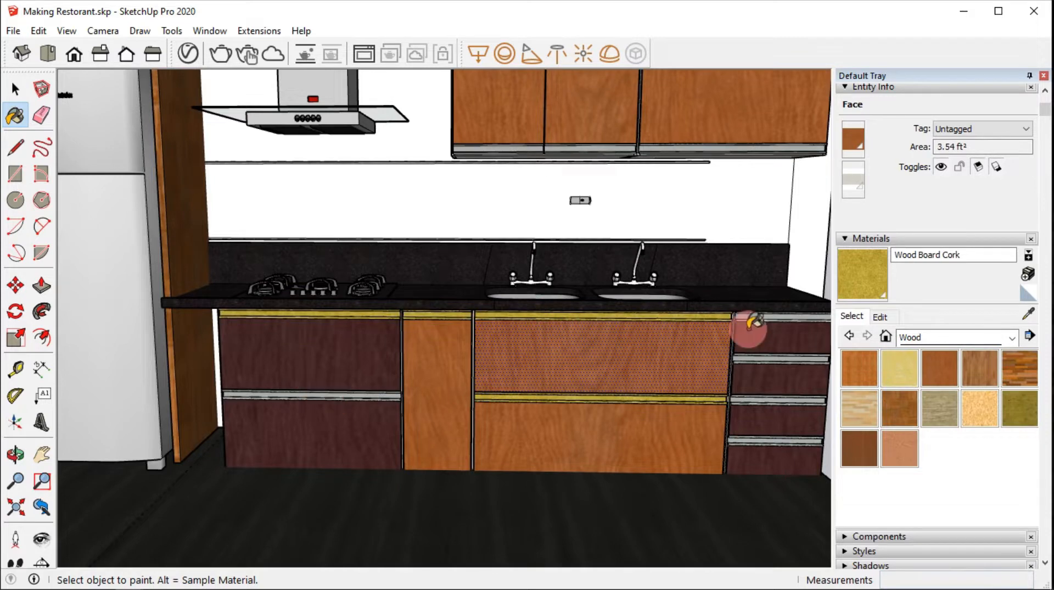
left_click(869, 317)
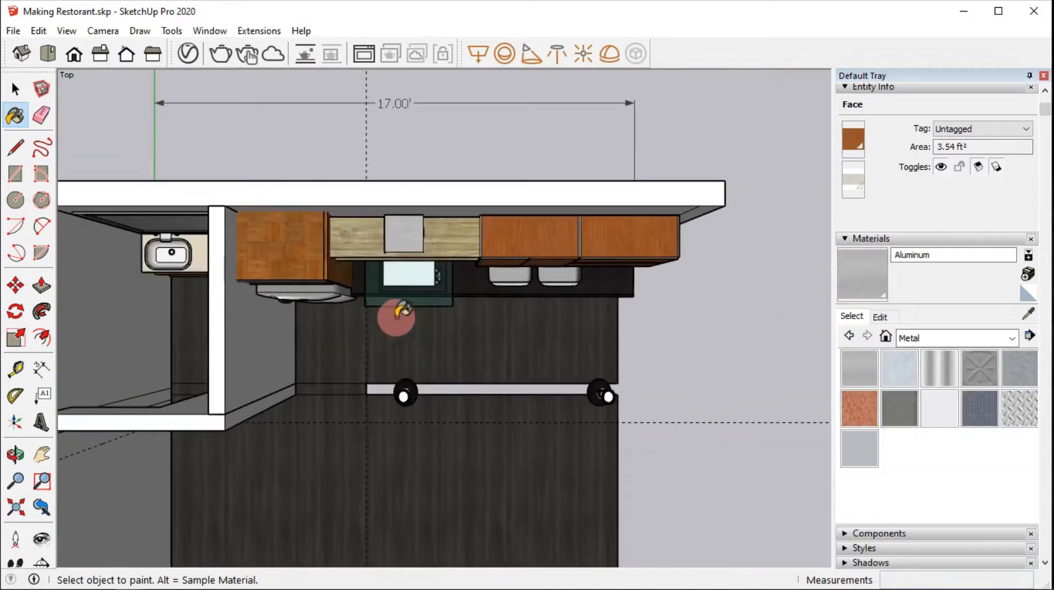
Step: Make the Wall_L tag visible again so the hidden side wall is shown
mouse_move(421, 431)
middle_mouse_down()
mouse_move(490, 285)
mouse_move(496, 336)
mouse_move(512, 131)
mouse_move(466, 242)
mouse_move(569, 325)
mouse_move(614, 282)
mouse_move(743, 317)
middle_mouse_up()
key("space")
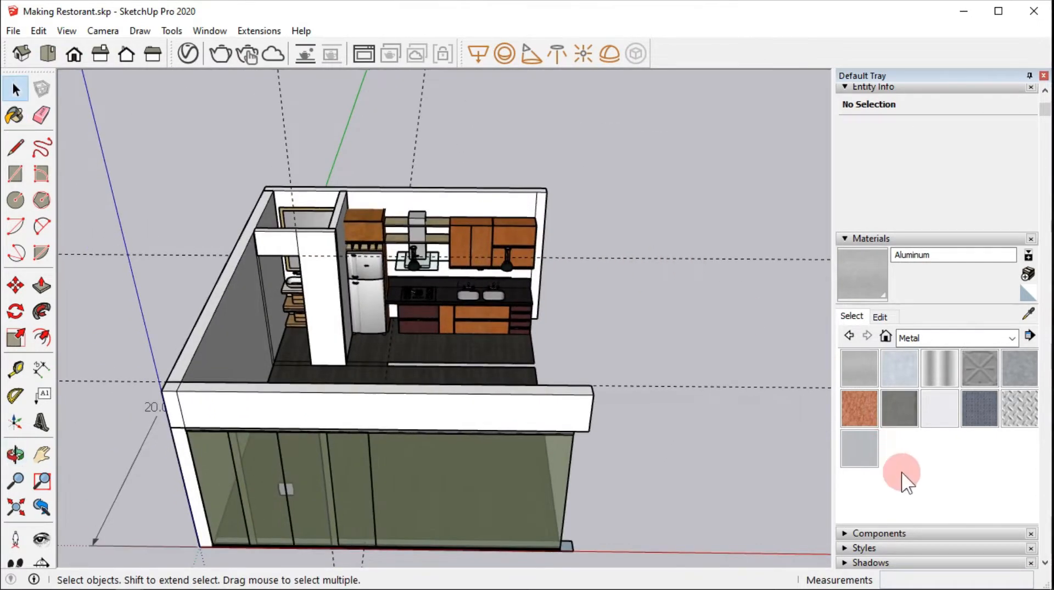
scroll(902, 481, "down", 3)
left_click(843, 489)
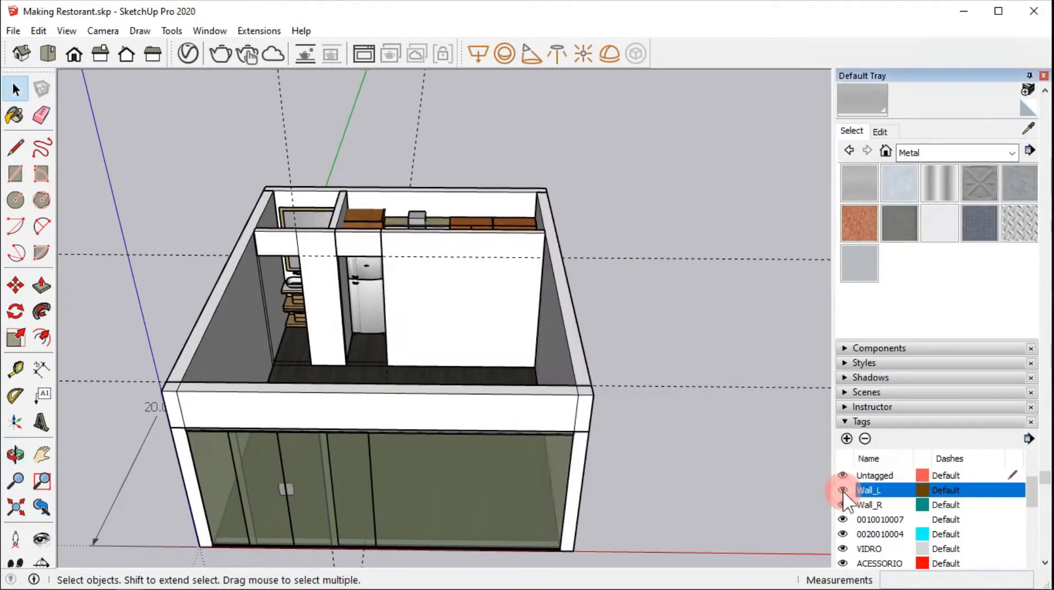
Step: Open the Wall_L side wall group and paint its interior face with Brick Antique 01 from the Brick, Cladding and Siding collection
scroll(294, 217, "up", 2)
scroll(433, 277, "up", 2)
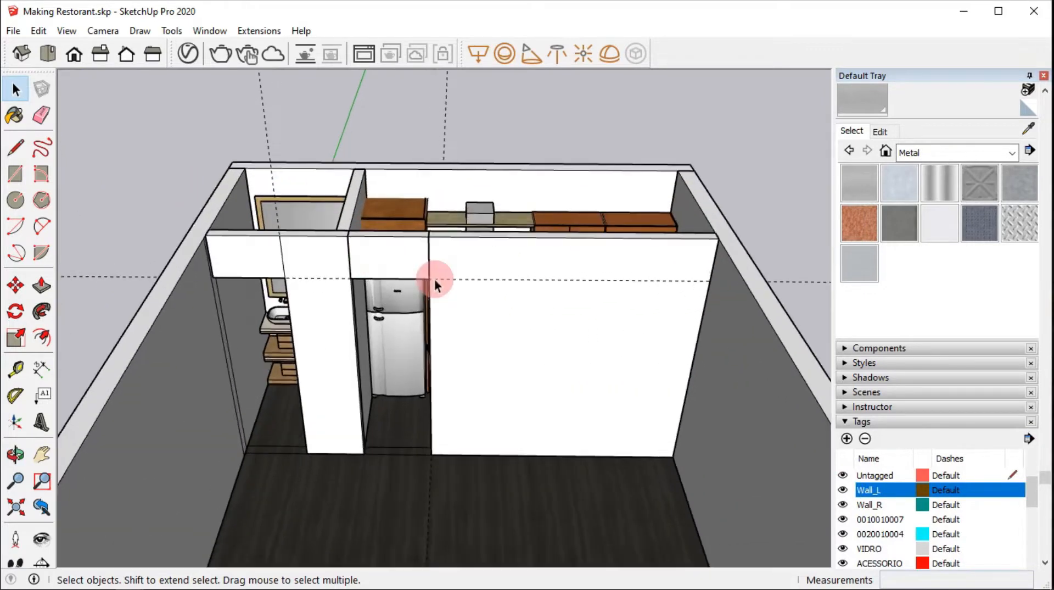
middle_click_drag(494, 254, 546, 306)
scroll(517, 256, "up", 3)
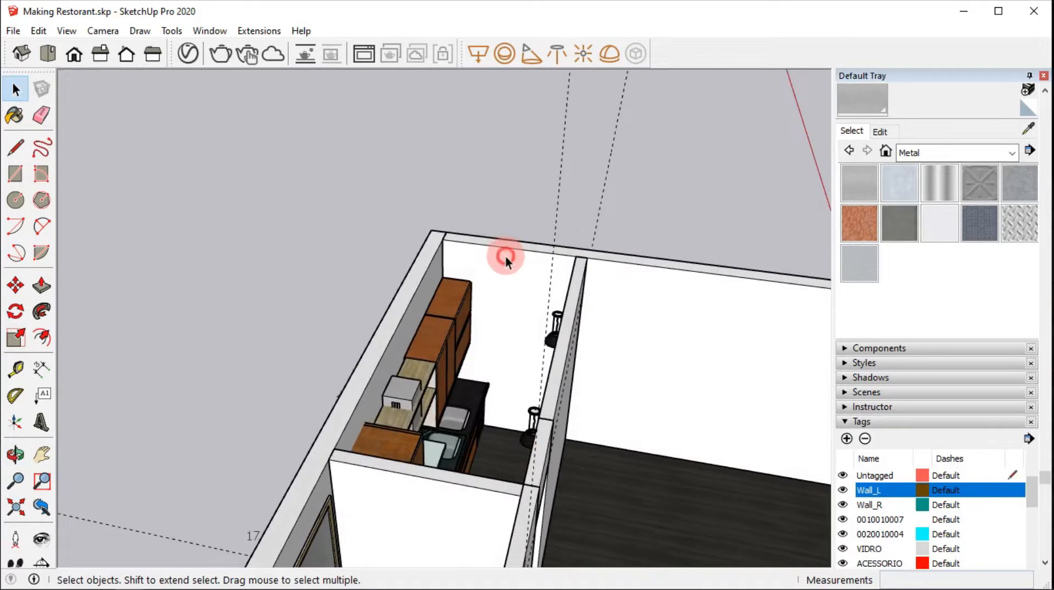
left_click(505, 259)
double_click(515, 281)
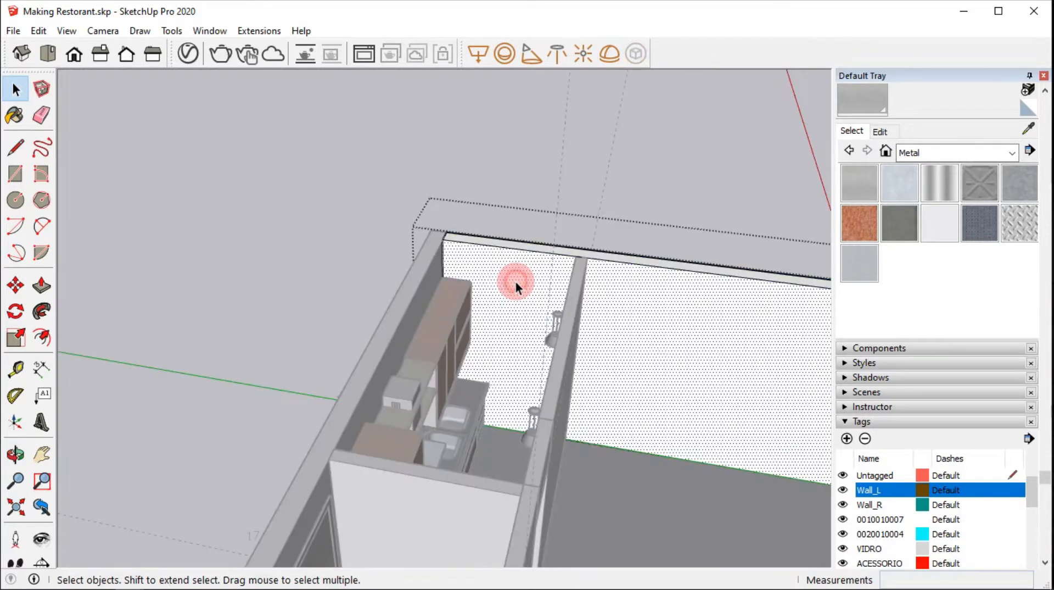
scroll(795, 184, "up", 2)
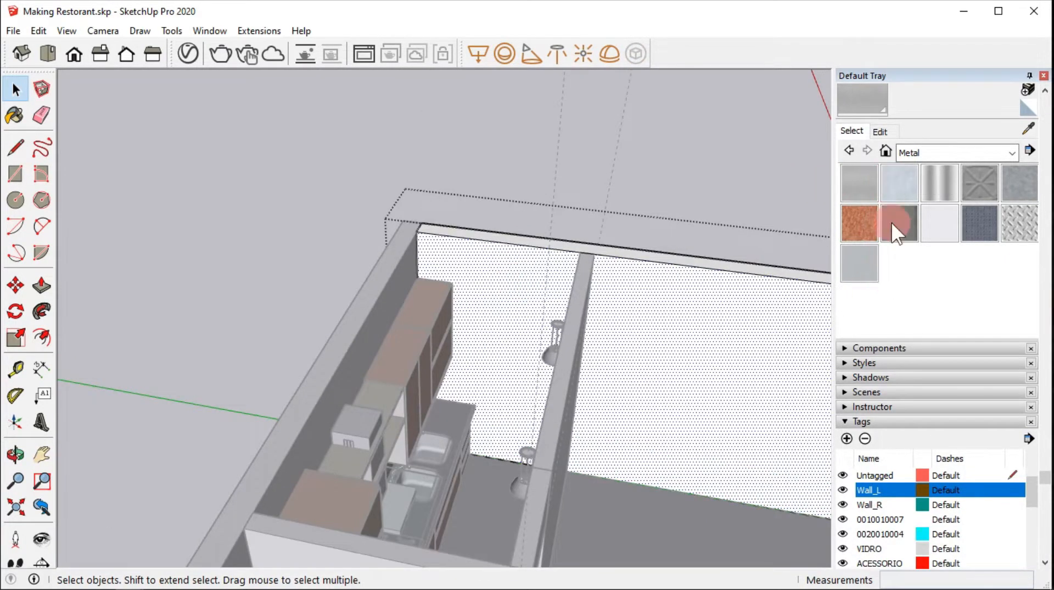
left_click(937, 152)
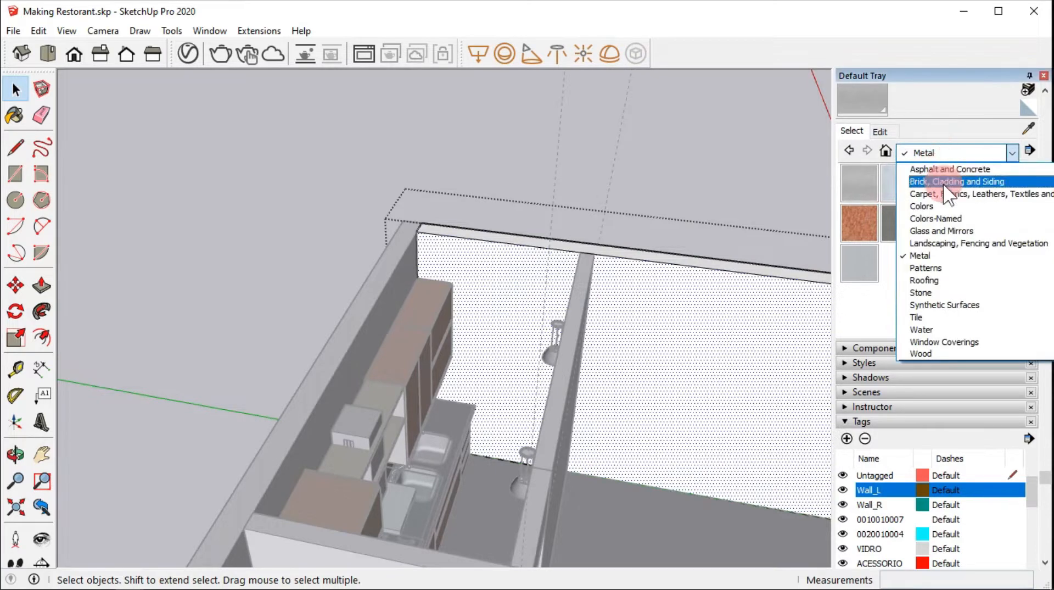
left_click(944, 184)
left_click(897, 180)
left_click(530, 276)
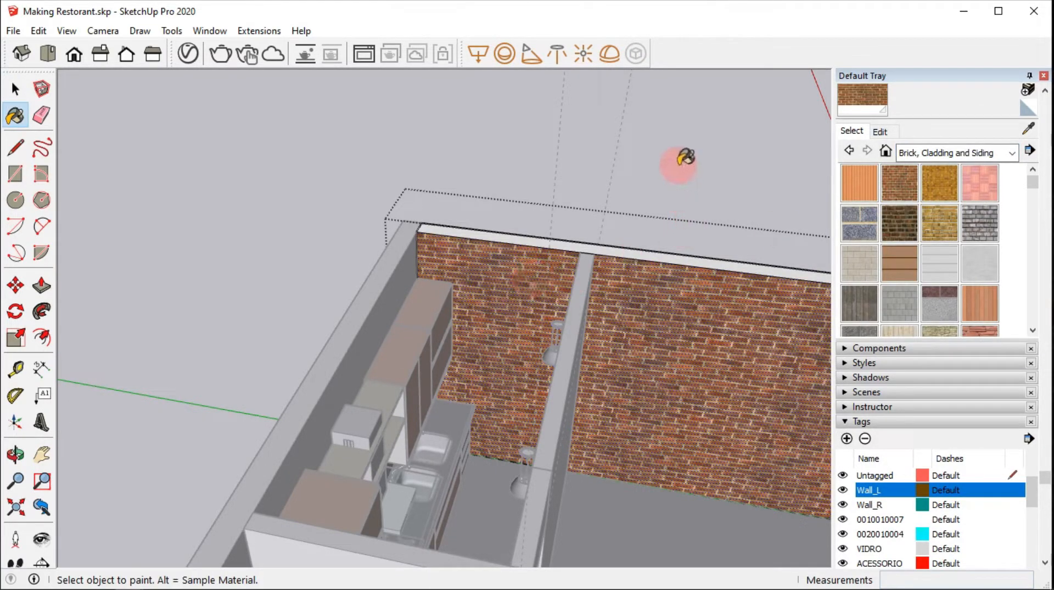
key("space")
Step: Add a horizontal guide on the kitchen partition wall and draw a full-width rectangle between the upper and lower guides
middle_click_drag(675, 193, 485, 308)
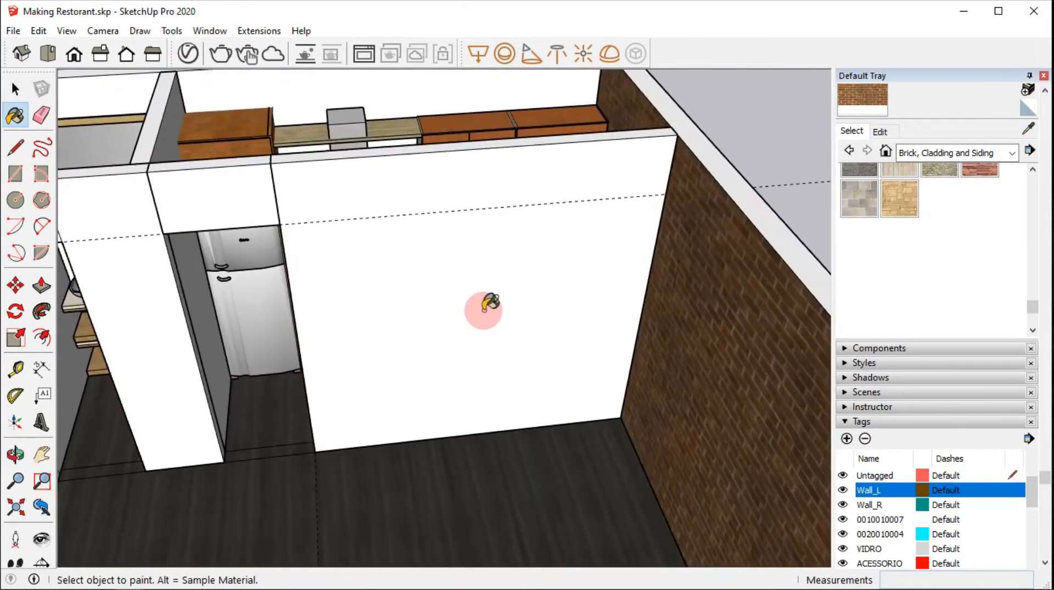
key("space")
left_click(459, 262)
key("t")
left_click(468, 433)
left_click(405, 308)
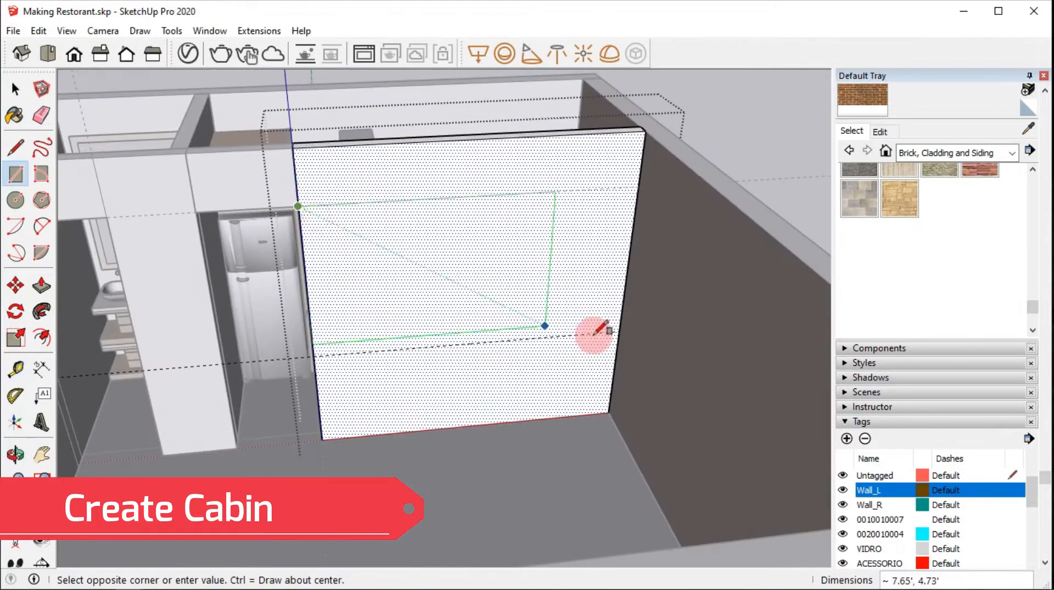
left_click(617, 331)
Step: Offset the partition rectangle inward by 0.5 ft and push the inner face through the wall to cut a serving opening
key("f")
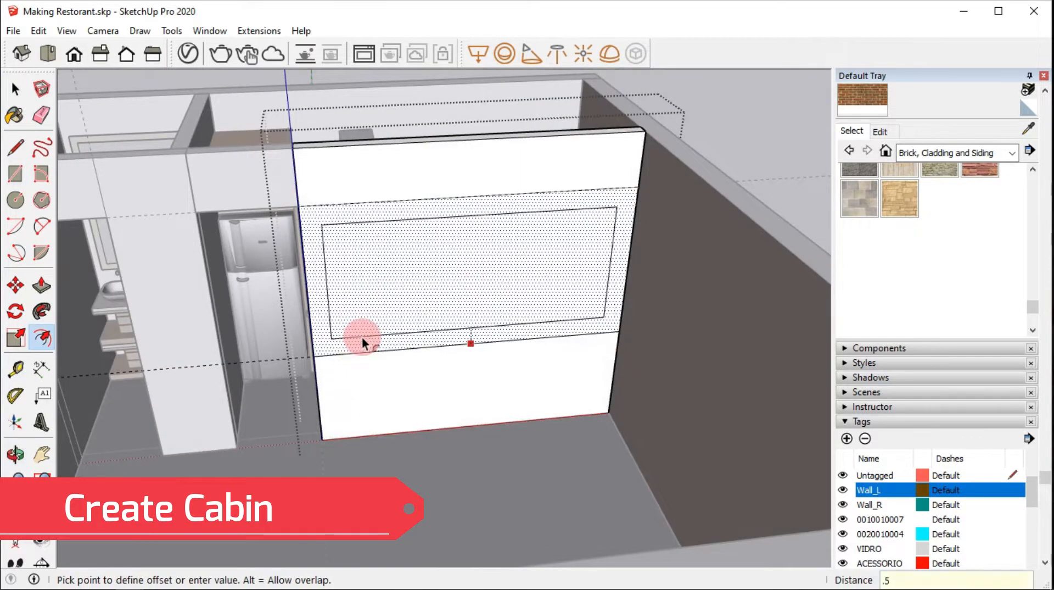
left_click(365, 343)
scroll(338, 346, "up", 3)
scroll(337, 346, "up", 2)
key("p")
left_click(353, 243)
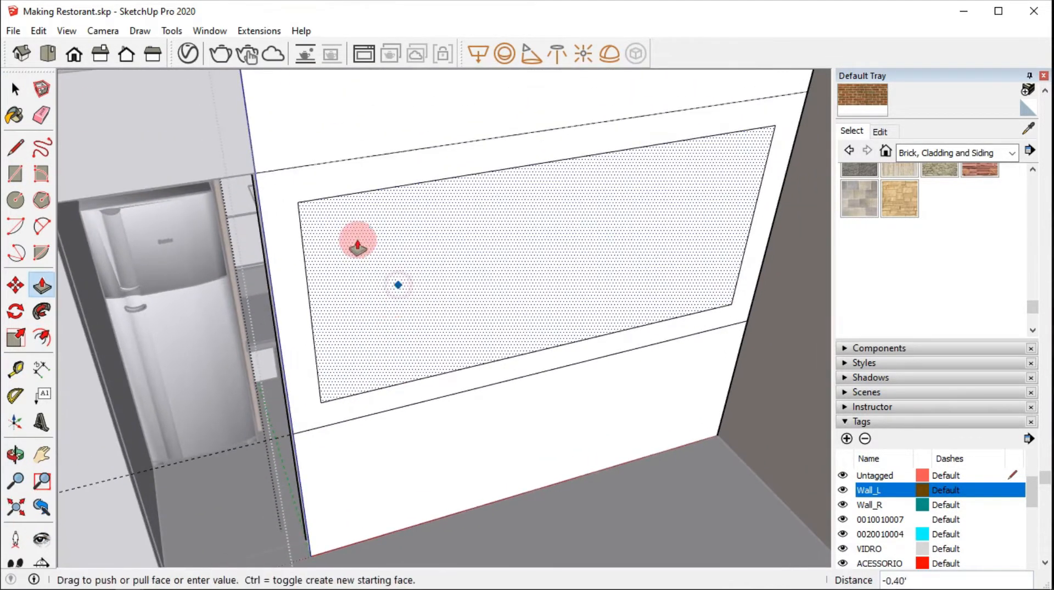
left_click(423, 318)
Step: Draw short vertical lines from the opening's lower corners to the line below, outlining a strip for the counter ledge
key("r")
left_click(317, 370)
left_click(734, 299)
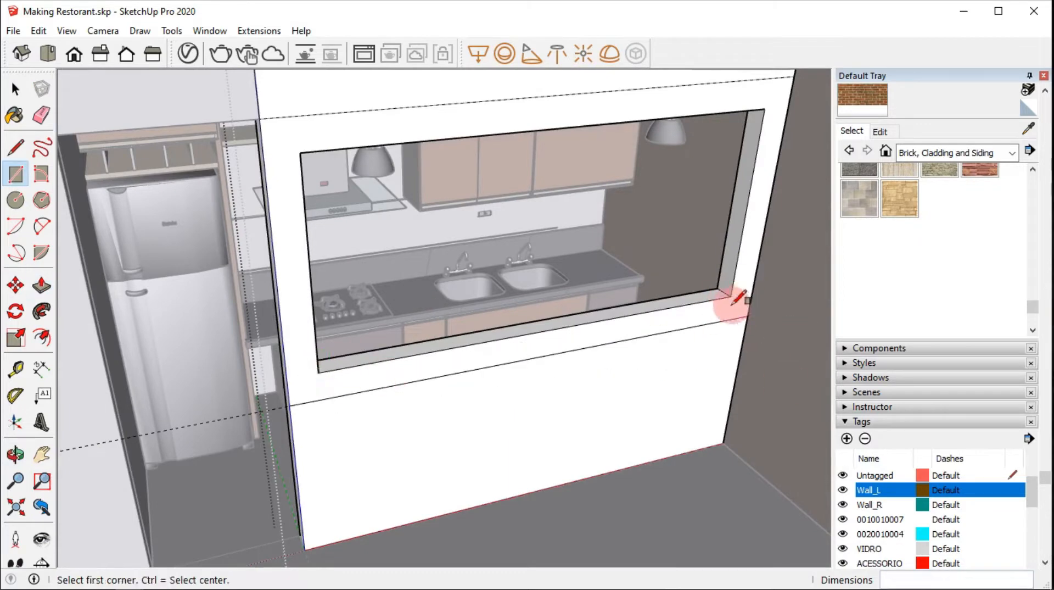
key("l")
left_click(318, 371)
left_click(319, 399)
scroll(316, 400, "up", 4)
left_click(328, 396)
scroll(328, 396, "down", 3)
middle_click_drag(748, 295, 711, 287)
left_click(710, 287)
Step: Pull the strip beneath the serving opening outward by 0.5 ft to form a counter ledge
key("p")
left_click(250, 346)
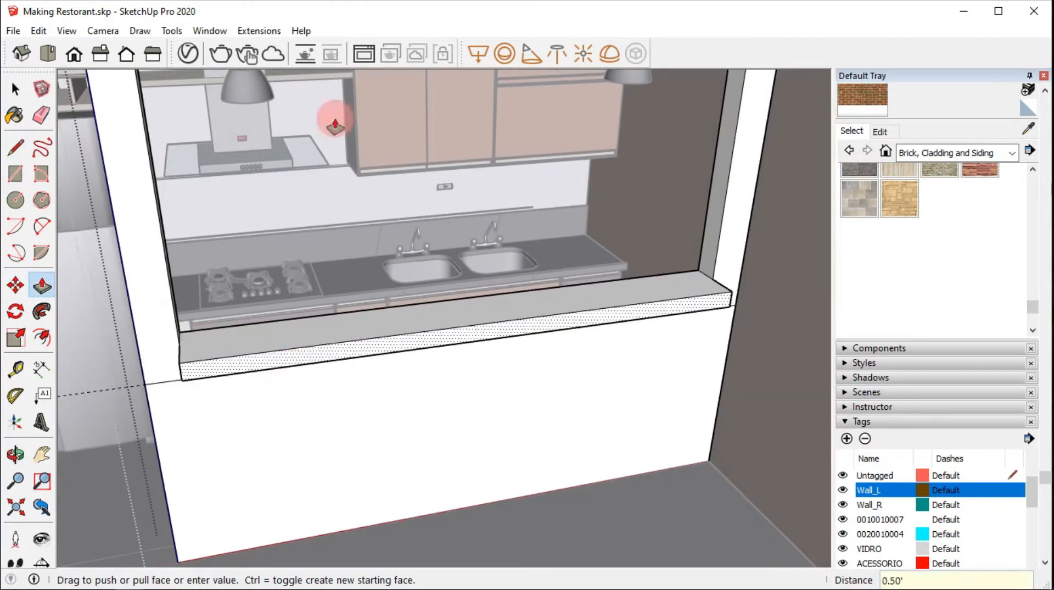
left_click(336, 118)
middle_click_drag(337, 117, 488, 332)
key("space")
scroll(489, 332, "up", 5)
key("p")
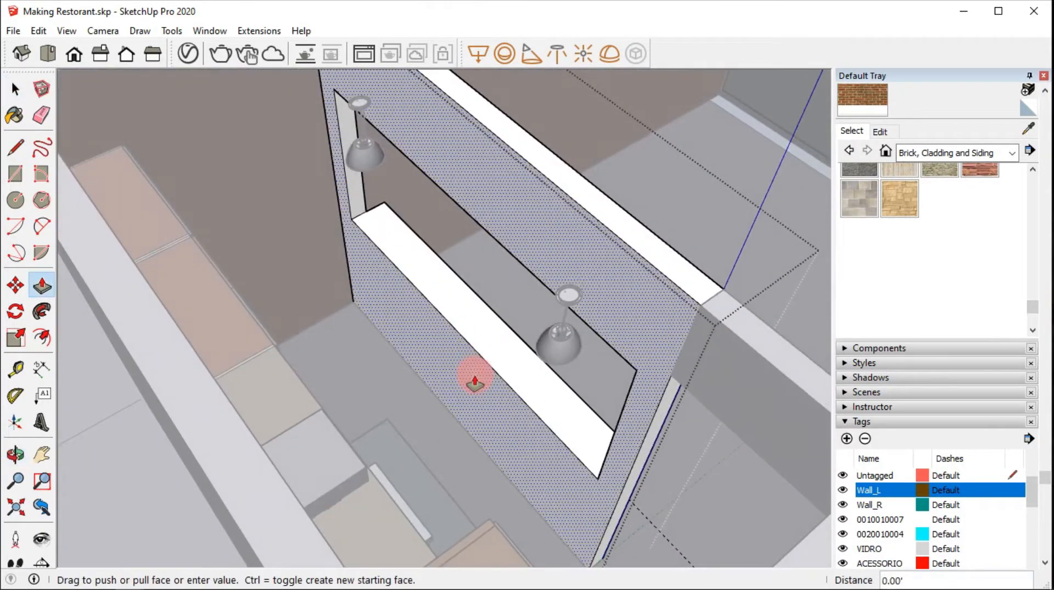
left_click(467, 384)
Step: Paint the wall band above the serving opening with Wood Floor Dark
middle_click_drag(465, 391, 294, 242)
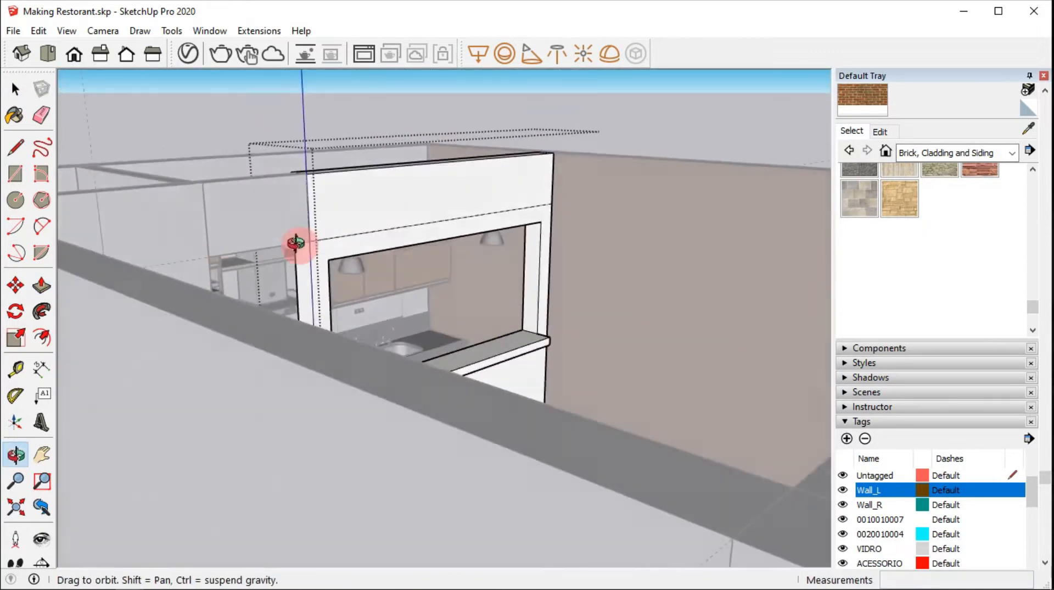
scroll(391, 454, "up", 5)
left_click(359, 403)
left_click(353, 371)
middle_click_drag(353, 372, 388, 336)
key("space")
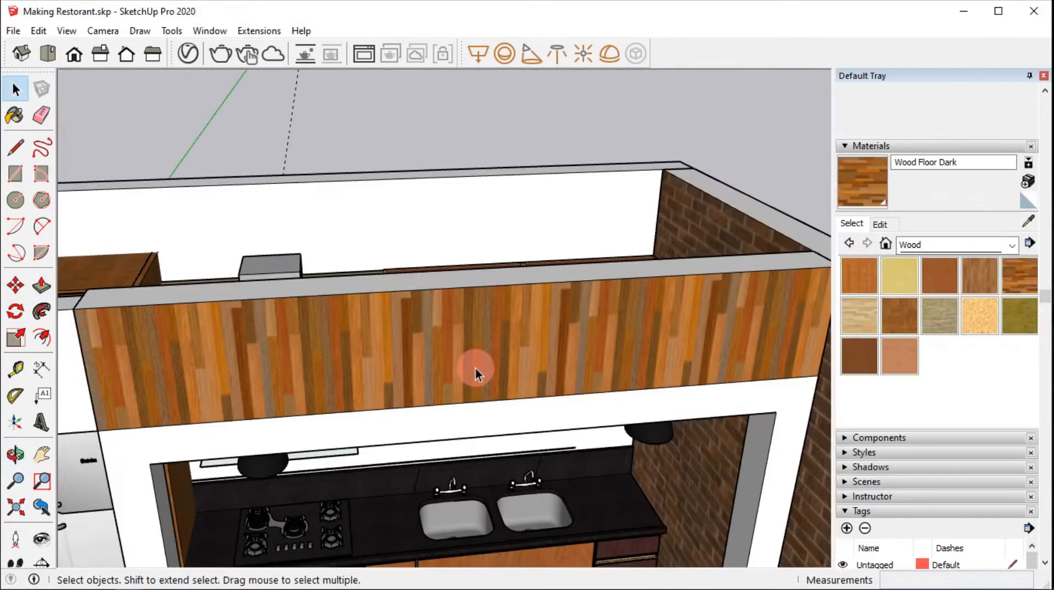
Step: Apply the V-Ray library material Flooring Laminate D Narrow 250cm to the wall band above the serving opening
scroll(483, 366, "down", 5)
left_click(91, 62)
scroll(181, 349, "down", 10)
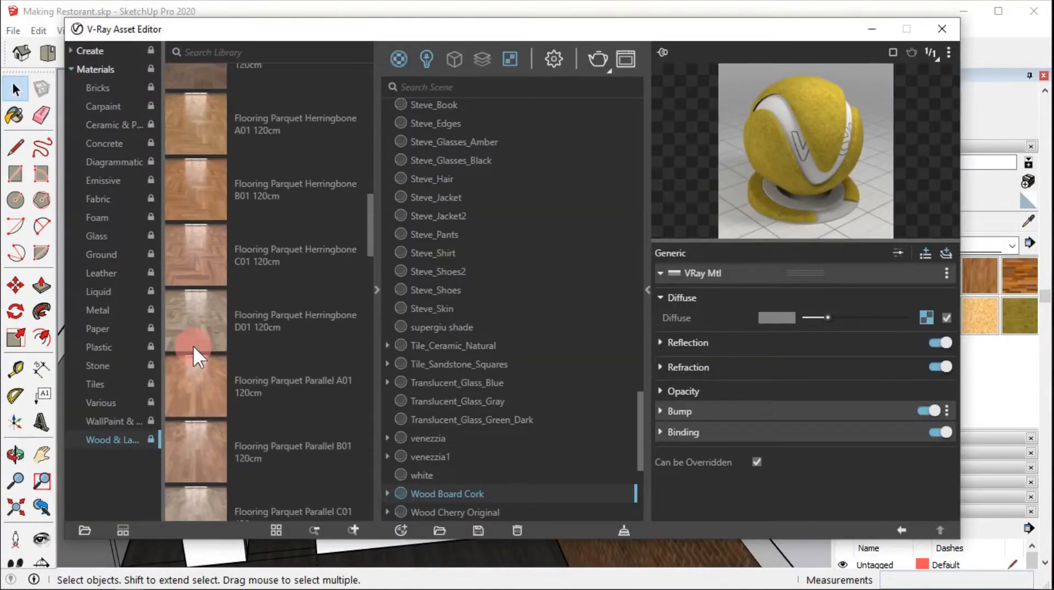
left_click(206, 446)
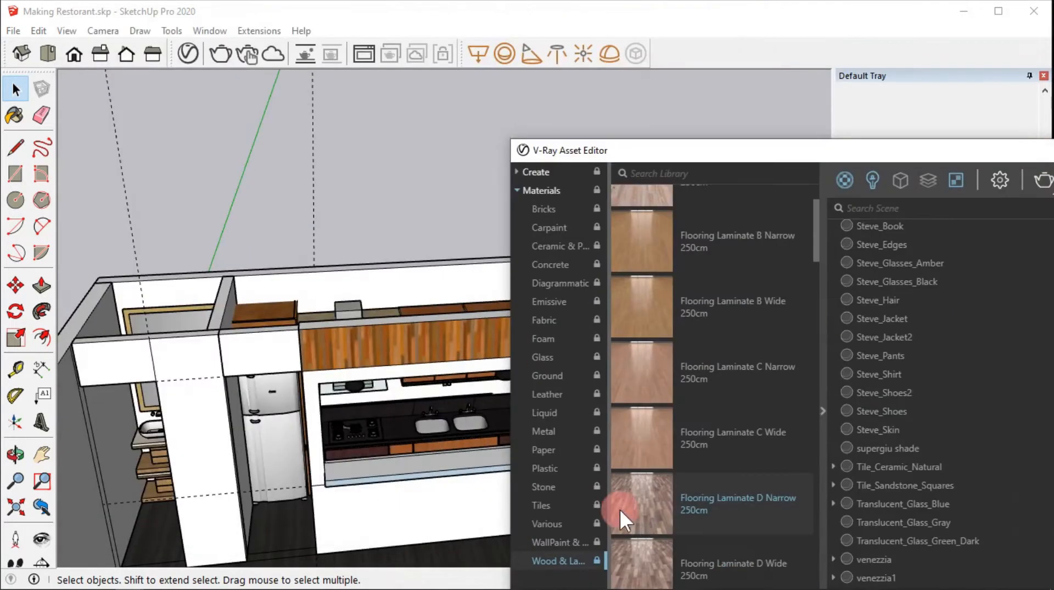
left_click(373, 338)
right_click(643, 504)
left_click(663, 532)
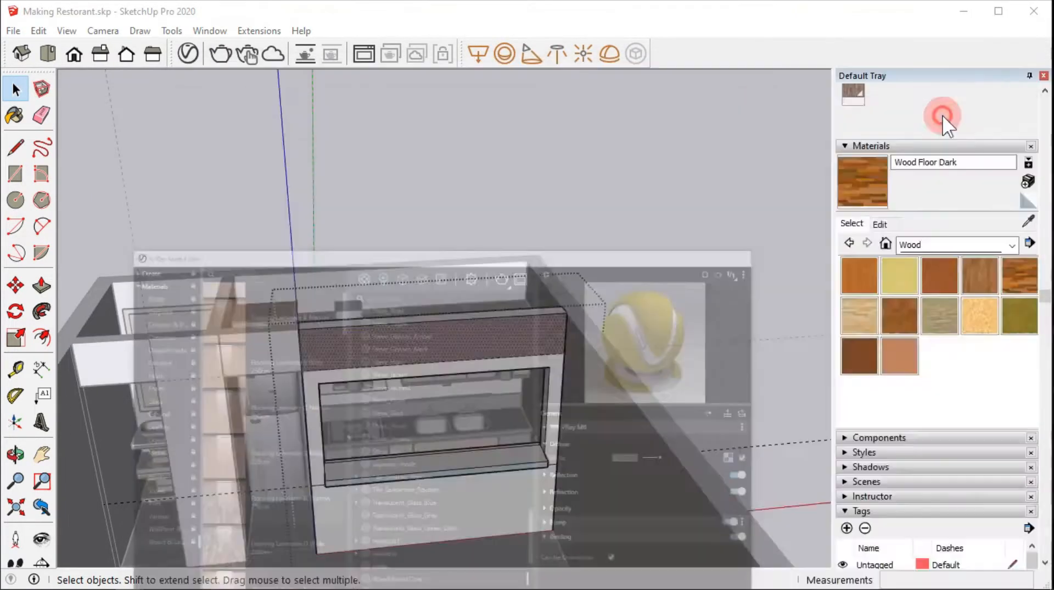
Step: Sample the laminate material from the band above the opening and set its texture width to 8 ft
left_click(463, 314)
left_click(880, 220)
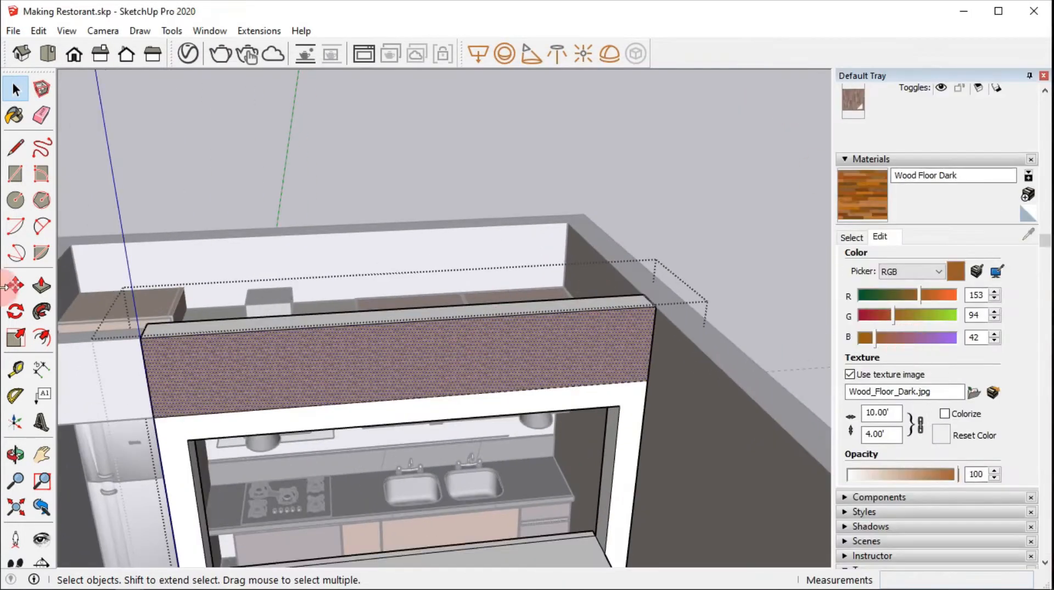
left_click(14, 115)
left_click(373, 357, "alt")
double_click(885, 416)
type("5")
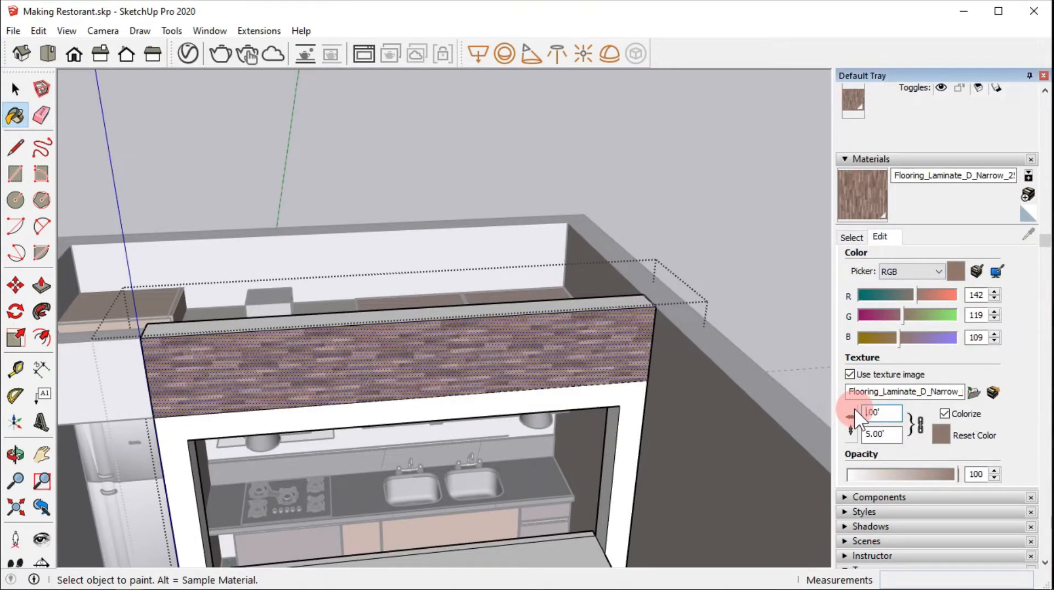
key("Return")
Step: Paint the serving opening's surround and the adjoining partition and kitchen wall surfaces with the sampled laminate material
key("space")
mouse_move(492, 167)
middle_mouse_down()
mouse_move(404, 207)
mouse_move(560, 205)
mouse_move(492, 245)
middle_mouse_up()
key("b")
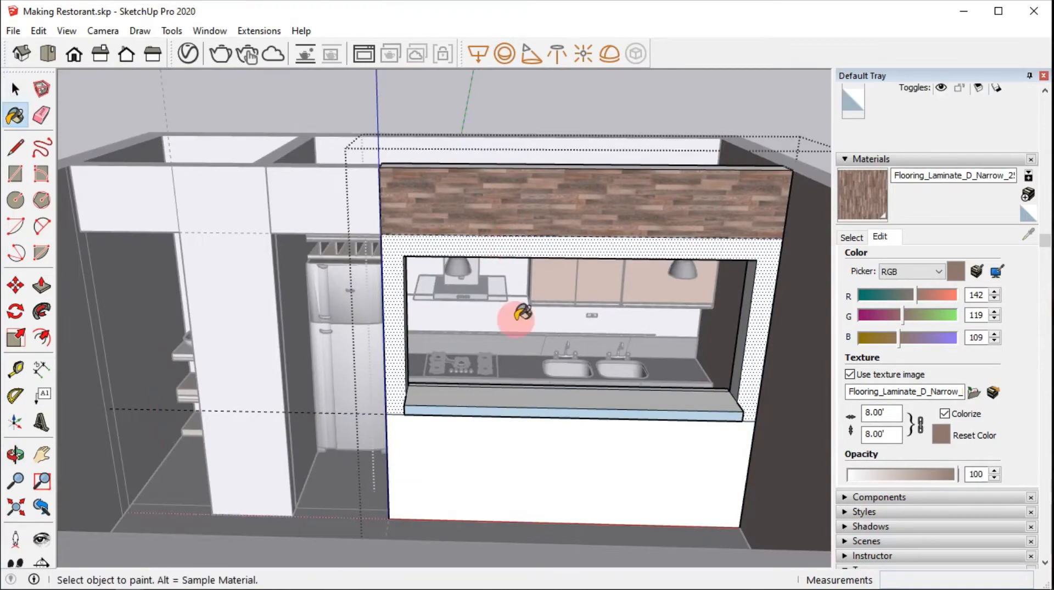
left_click(512, 306)
mouse_move(513, 306)
middle_mouse_down()
mouse_move(607, 360)
mouse_move(467, 369)
mouse_move(446, 268)
mouse_move(671, 181)
mouse_move(454, 369)
mouse_move(453, 204)
mouse_move(337, 414)
mouse_move(619, 188)
mouse_move(686, 247)
middle_mouse_up()
key("space")
Step: Set the laminate material's texture width to 10 ft
double_click(875, 412)
type("10")
key("Return")
Step: Open the long side wall group opposite the brick wall and paint its interior face with the laminate material
mouse_move(677, 198)
middle_mouse_down()
mouse_move(459, 266)
mouse_move(459, 228)
mouse_move(567, 268)
mouse_move(454, 242)
mouse_move(423, 195)
mouse_move(492, 228)
mouse_move(436, 286)
mouse_move(278, 287)
mouse_move(301, 296)
middle_mouse_up()
key("b")
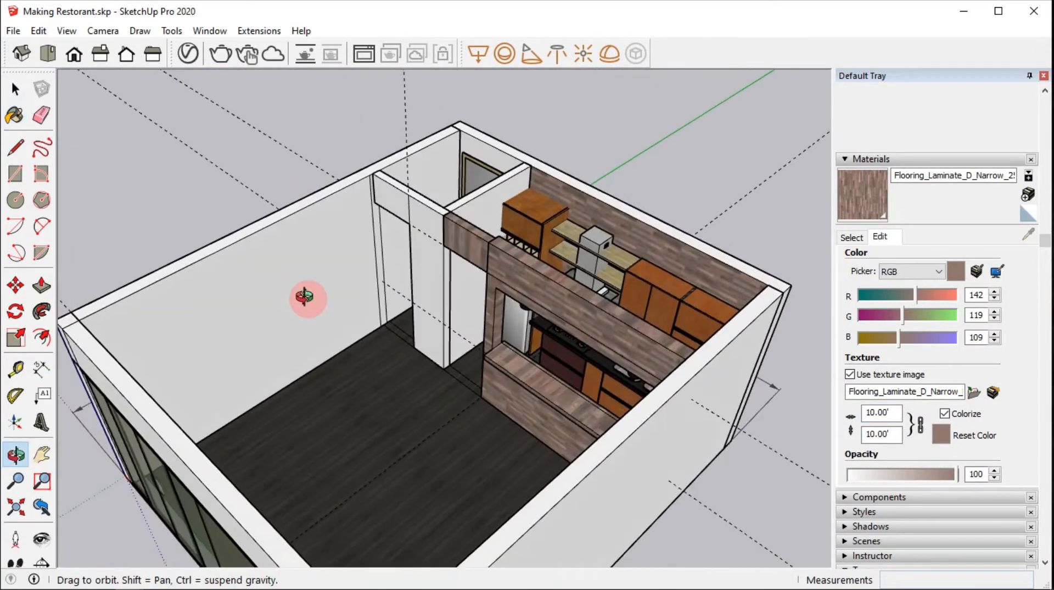
key("space")
left_click(275, 266)
double_click(278, 263)
key("b")
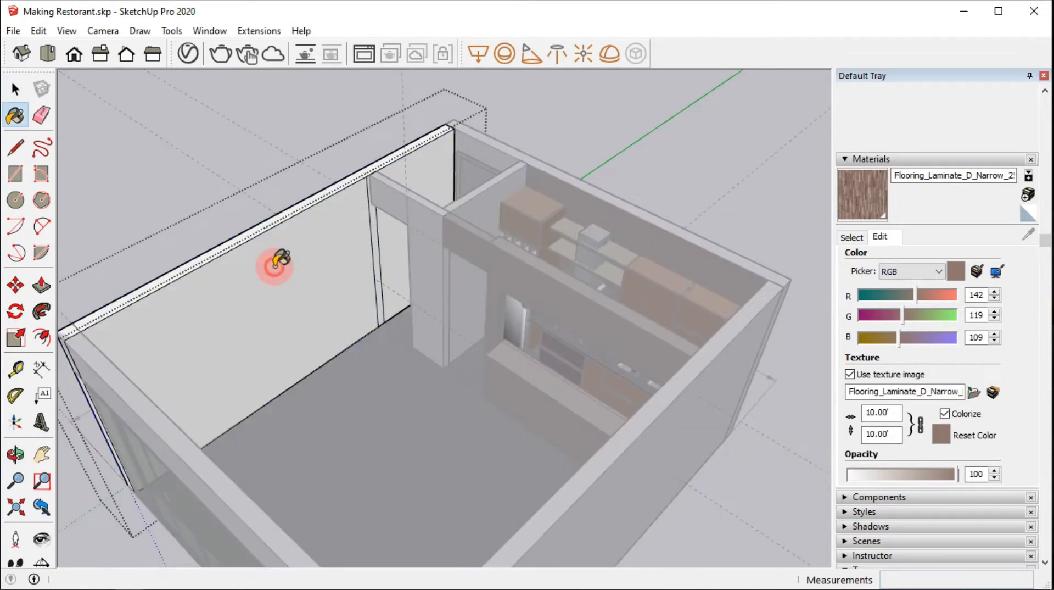
left_click(276, 263)
Step: Draw a large rectangle covering most of the laminate side wall's interior face
mouse_move(280, 258)
middle_mouse_down()
mouse_move(229, 264)
mouse_move(157, 171)
mouse_move(39, 112)
middle_mouse_up()
key("space")
left_click(15, 174)
left_click(173, 152)
left_click(730, 505)
Step: Offset the side wall rectangle inward by 0.5 ft and offset it again to create a narrow inner border
key("f")
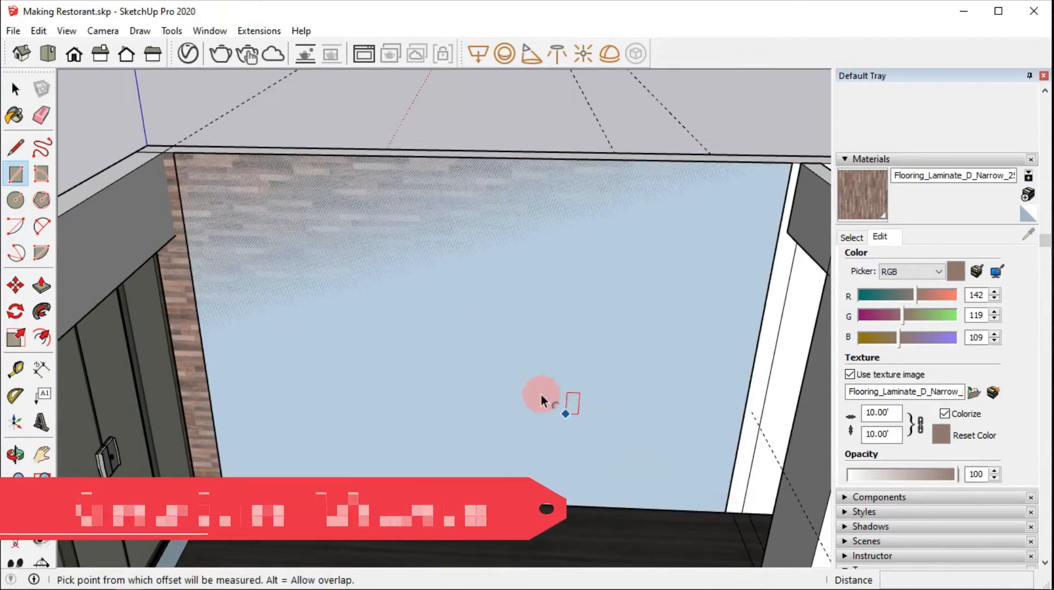
left_click(546, 400)
left_click(660, 489)
type(".5")
key("Return")
double_click(359, 190)
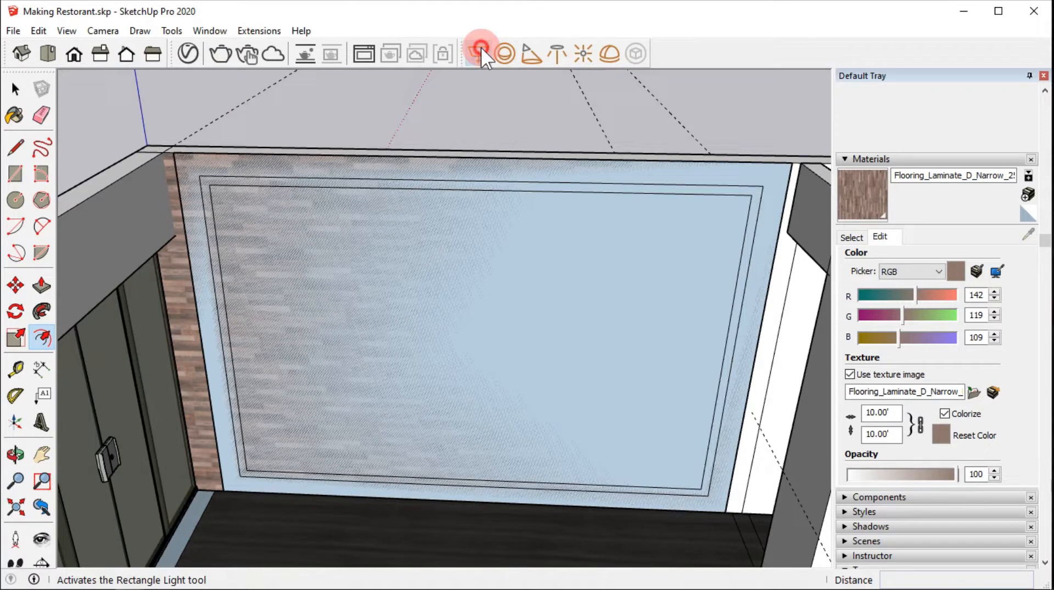
Step: Draw a rectangle light over the side wall's innermost rectangle and open its settings in the V-Ray Asset Editor
left_click_drag(215, 187, 698, 492)
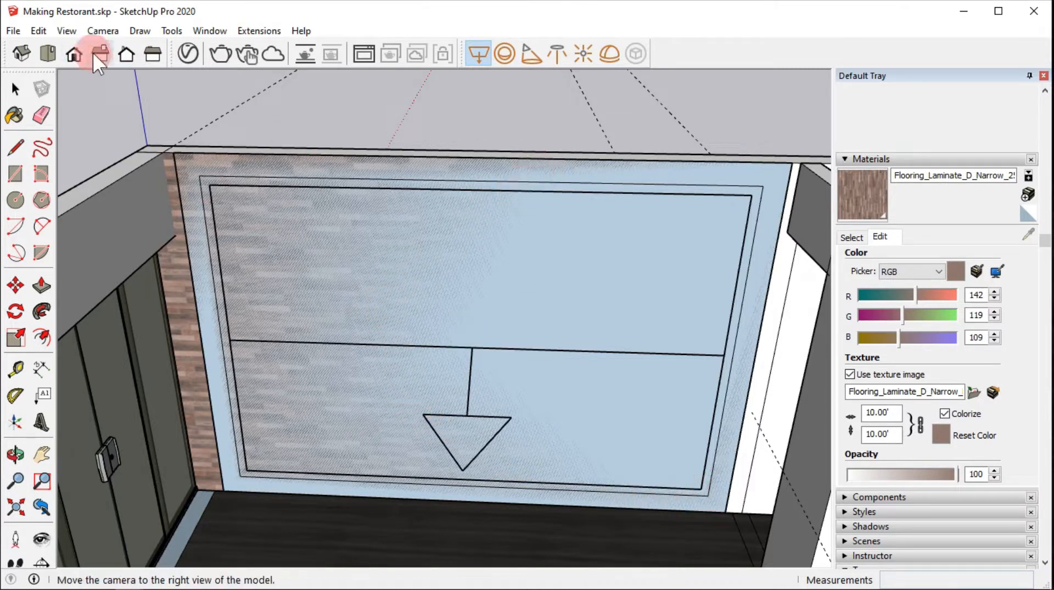
left_click(186, 51)
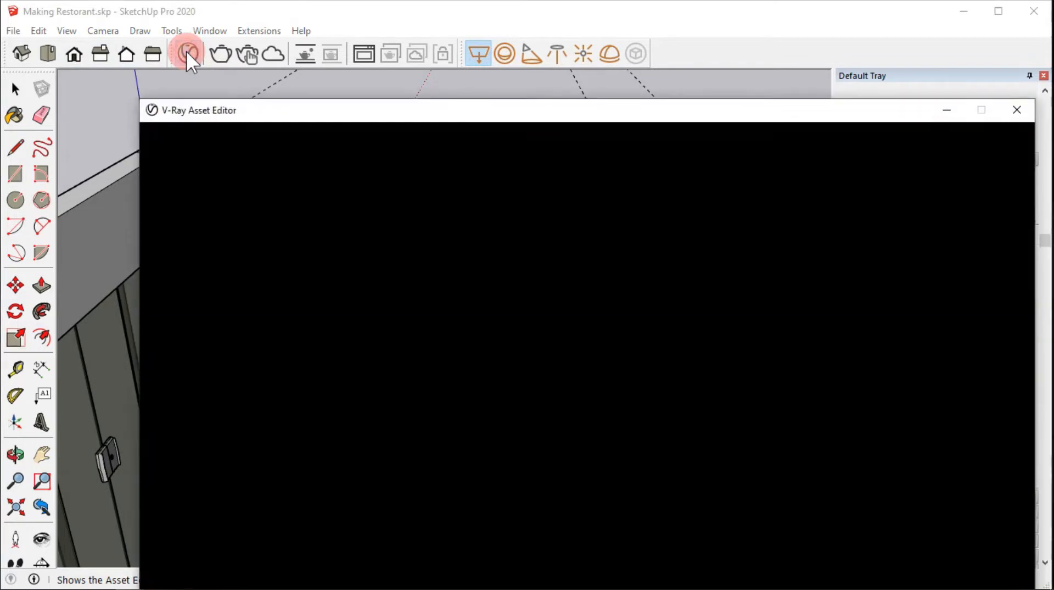
left_click(554, 217)
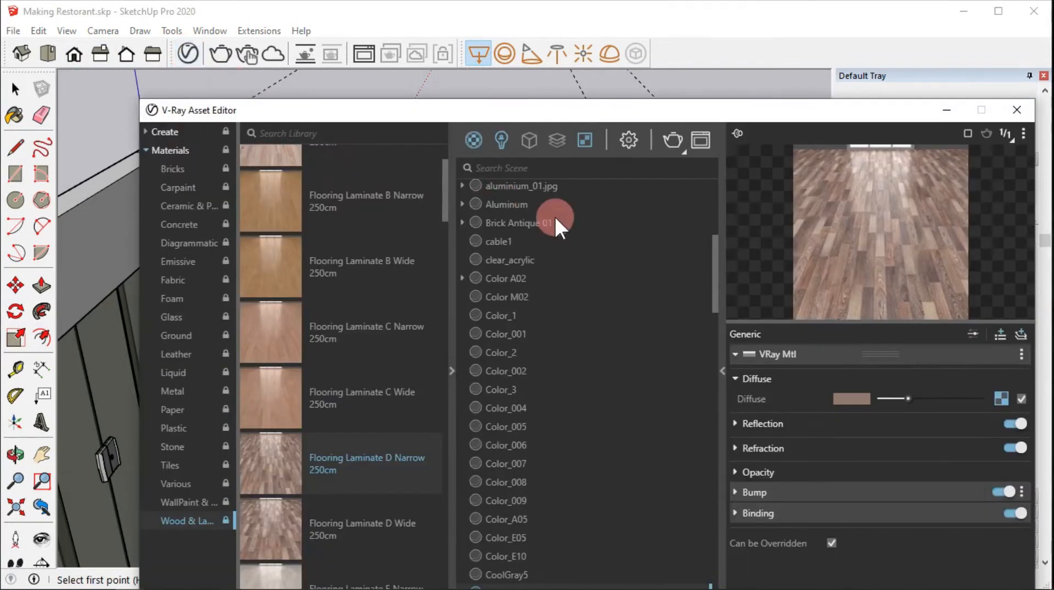
left_click(497, 138)
left_click_drag(575, 112, 440, 65)
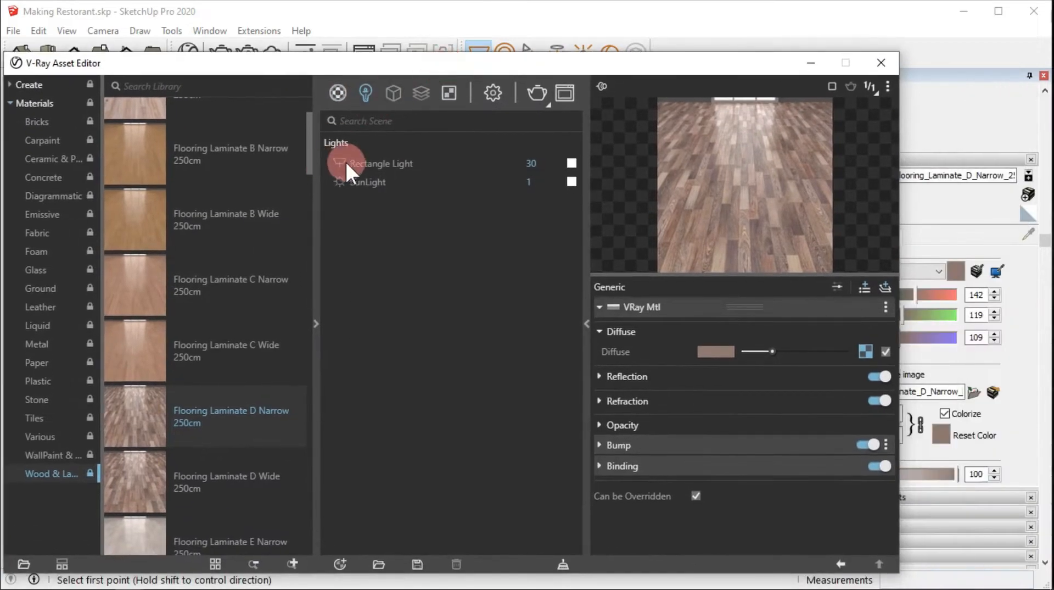
left_click(360, 163)
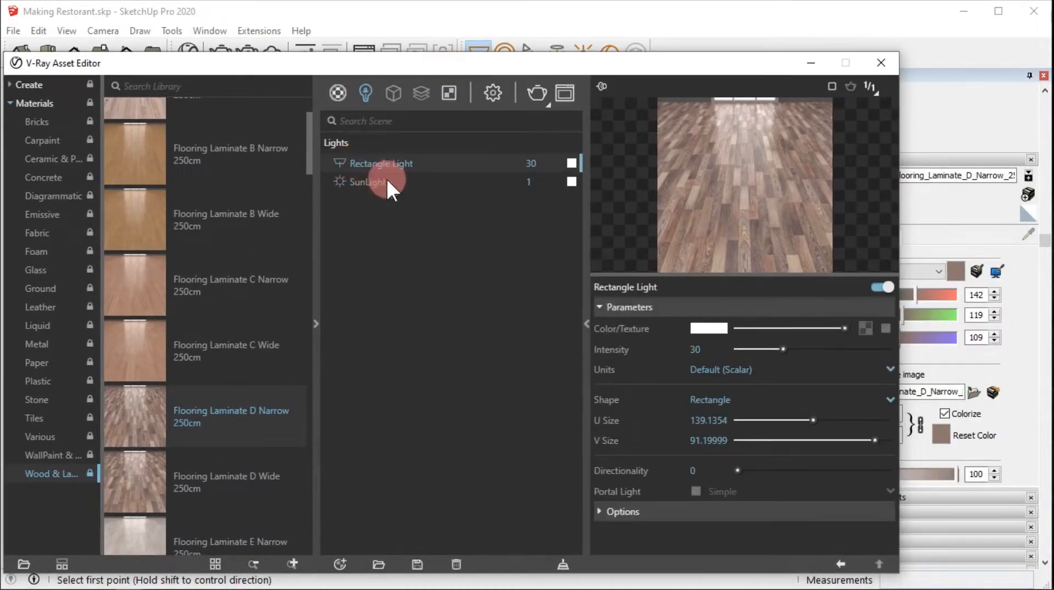
Step: Apply the Wall.jpg image from the Desktop as a bitmap texture on the side wall's rectangle light
left_click(866, 327)
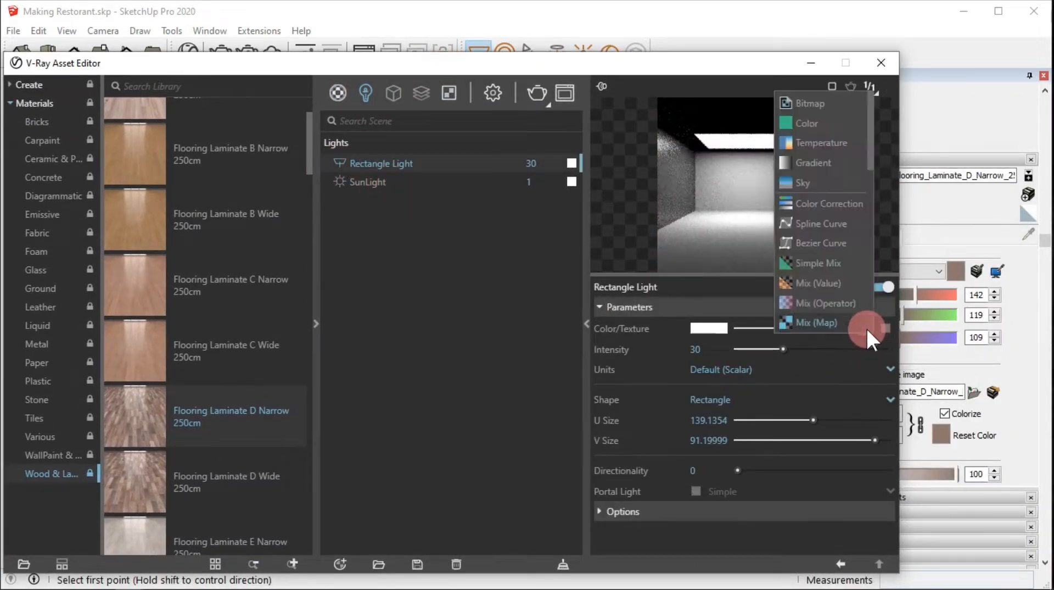
left_click(822, 104)
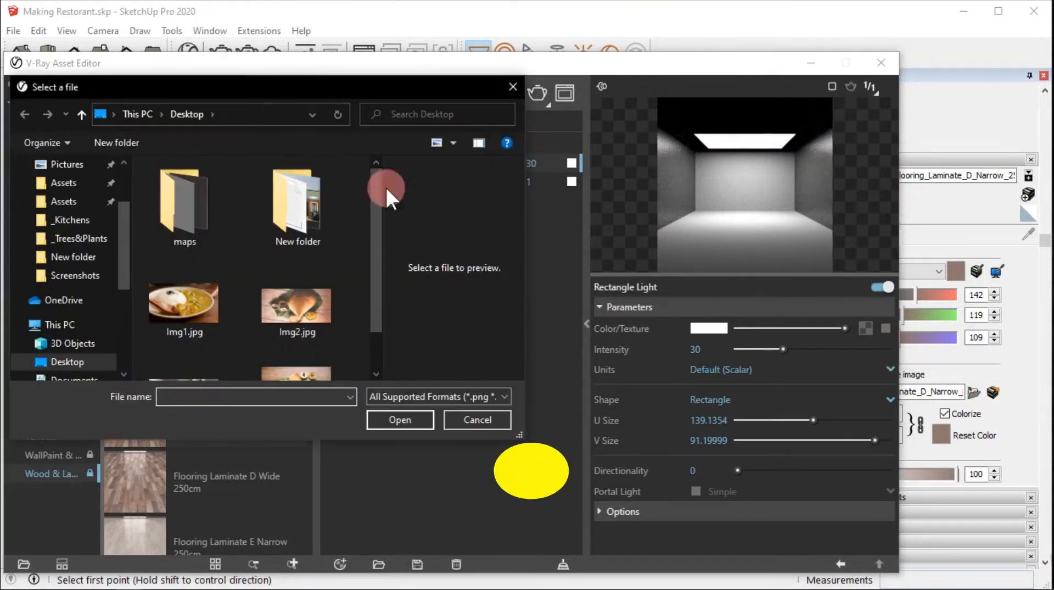
left_click(280, 215)
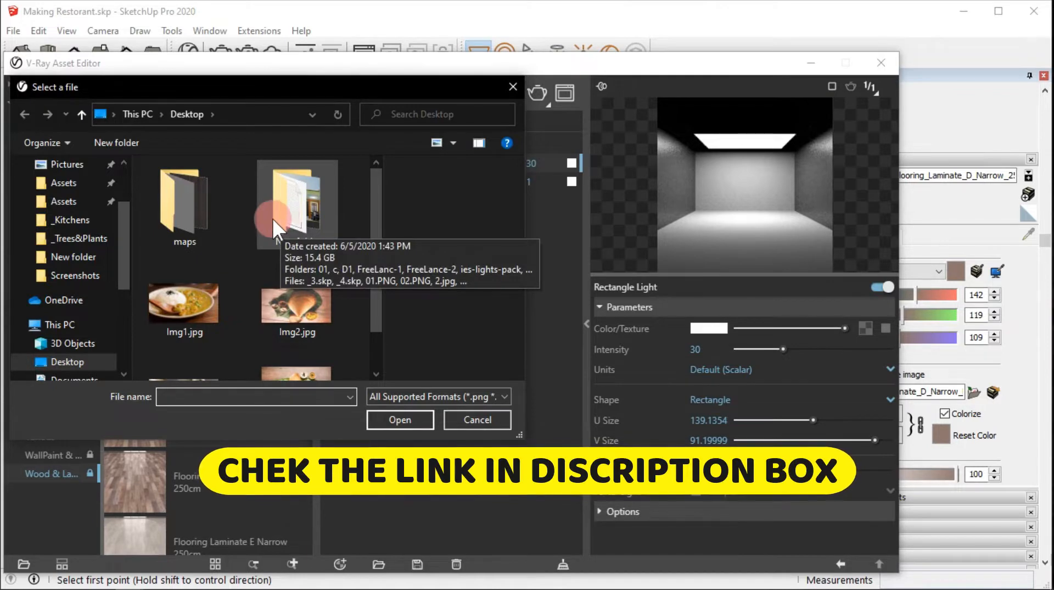
scroll(258, 233, "down", 1)
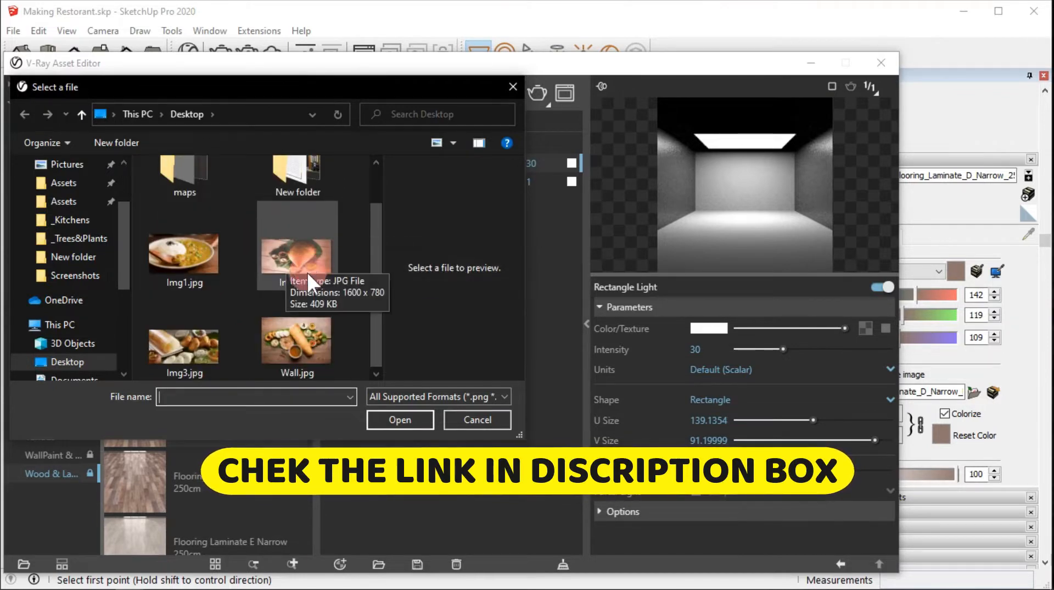
left_click(290, 345)
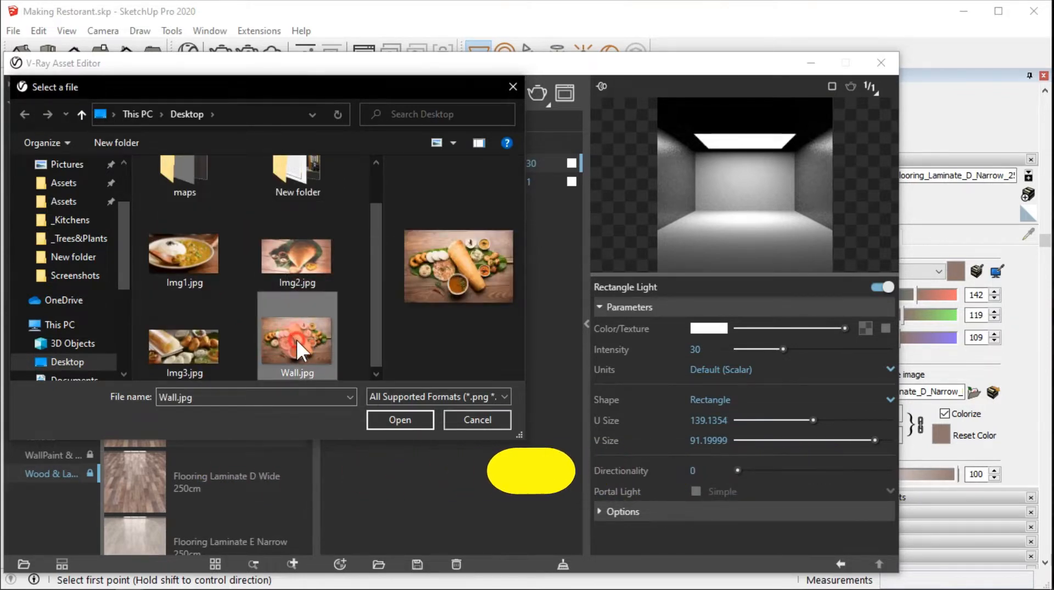
double_click(304, 341)
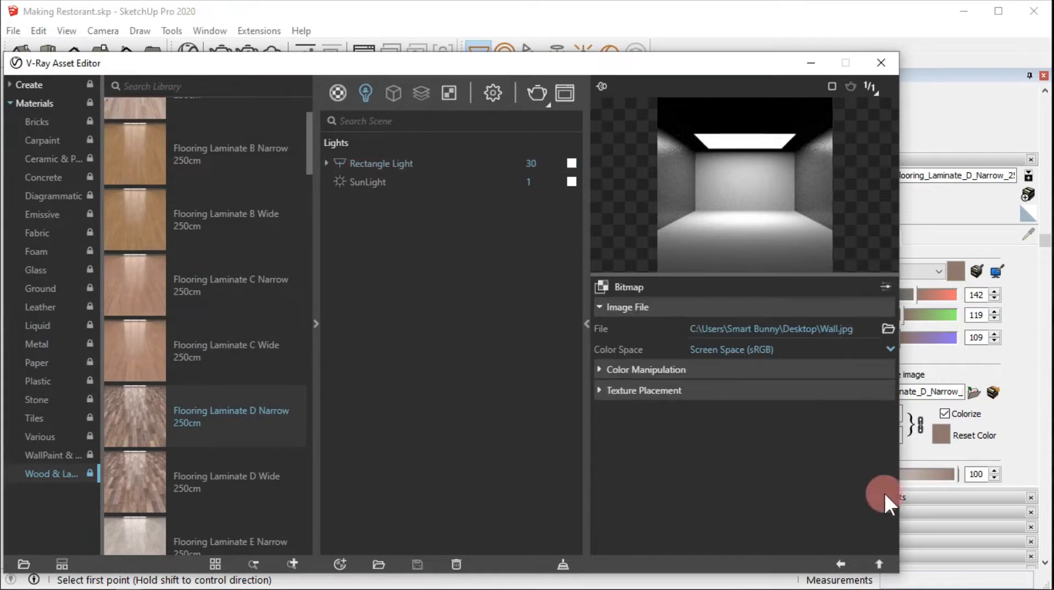
left_click(878, 562)
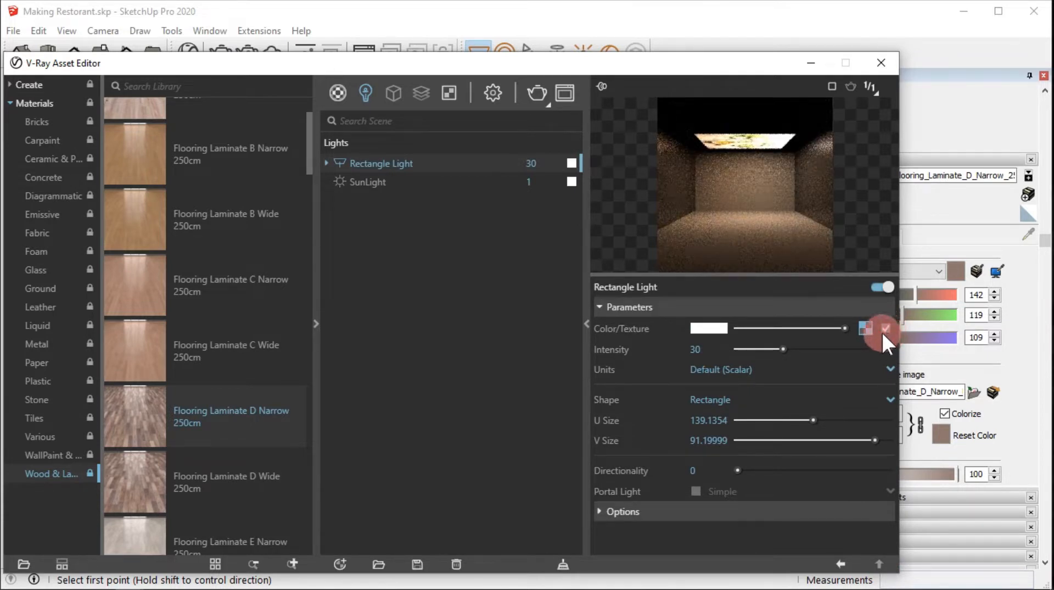
Step: Run a test render of the side wall to check the textured light, then stop rendering
mouse_move(717, 65)
left_mouse_down()
mouse_move(819, 244)
mouse_move(914, 350)
left_mouse_up()
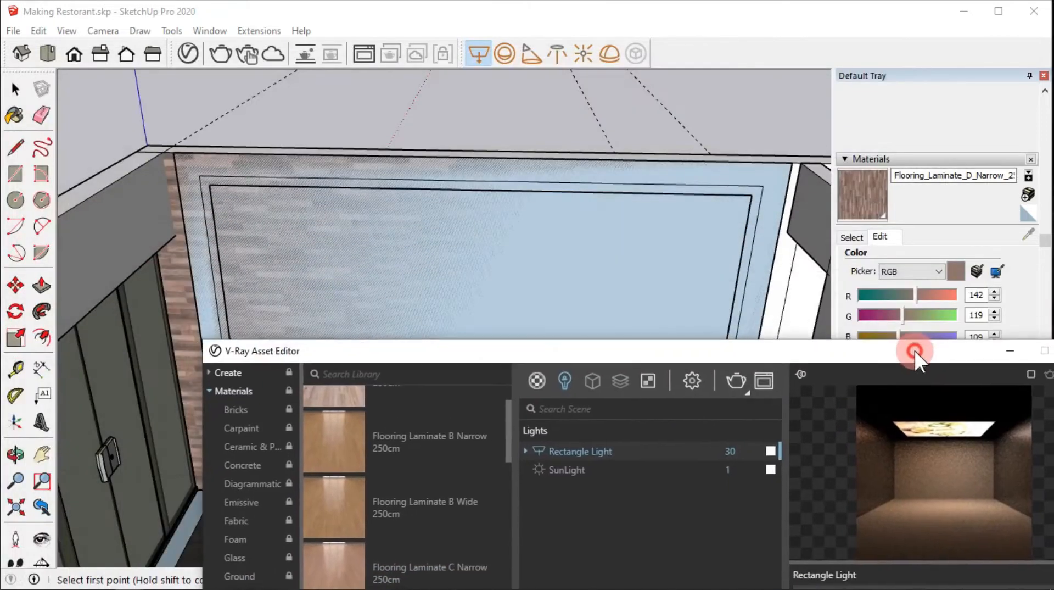
left_click(736, 379)
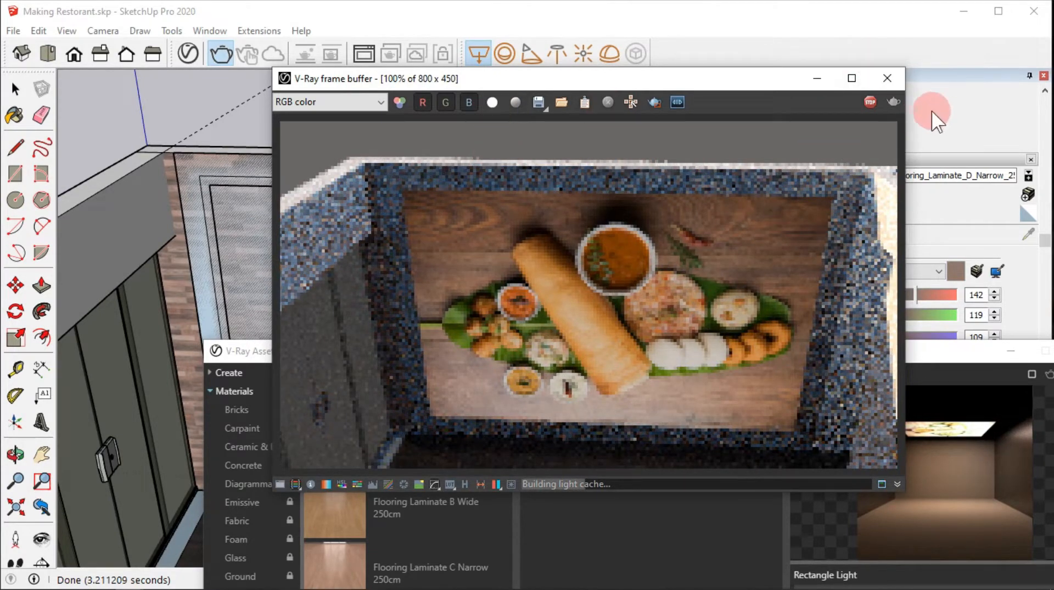
left_click(871, 103)
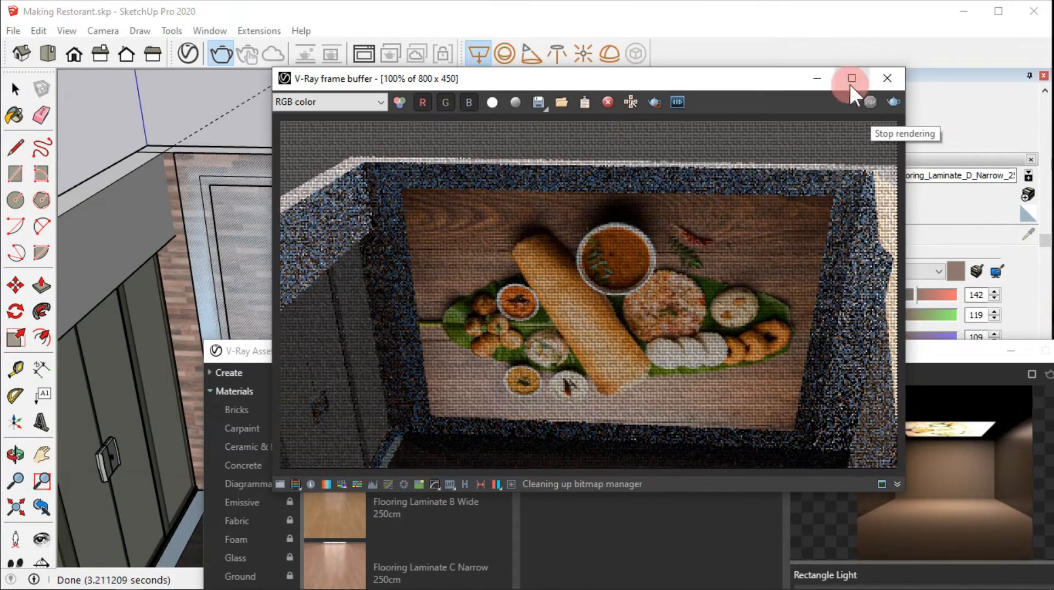
left_click(817, 78)
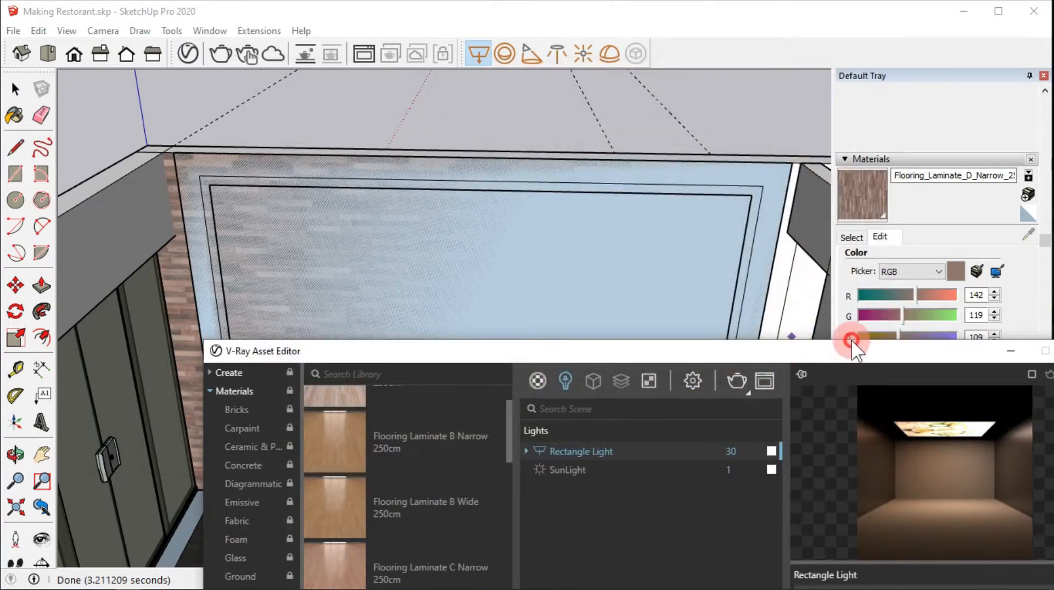
Step: Rotate the Wall.jpg bitmap on the side wall's rectangle light to 180 degrees in its texture placement
left_click_drag(853, 350, 707, 78)
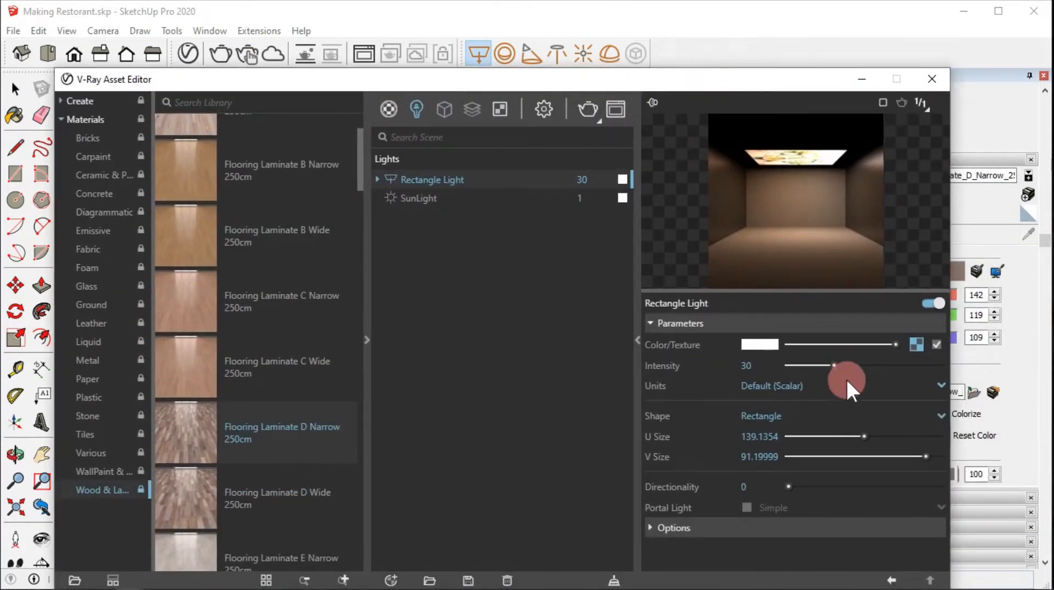
left_click(911, 346)
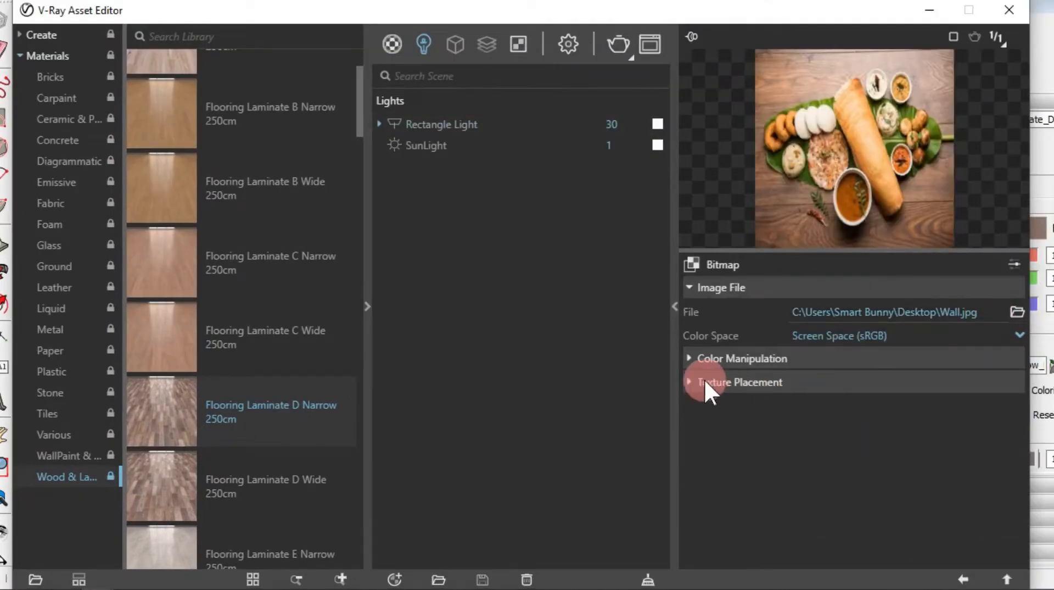
left_click(687, 382)
scroll(827, 440, "down", 1)
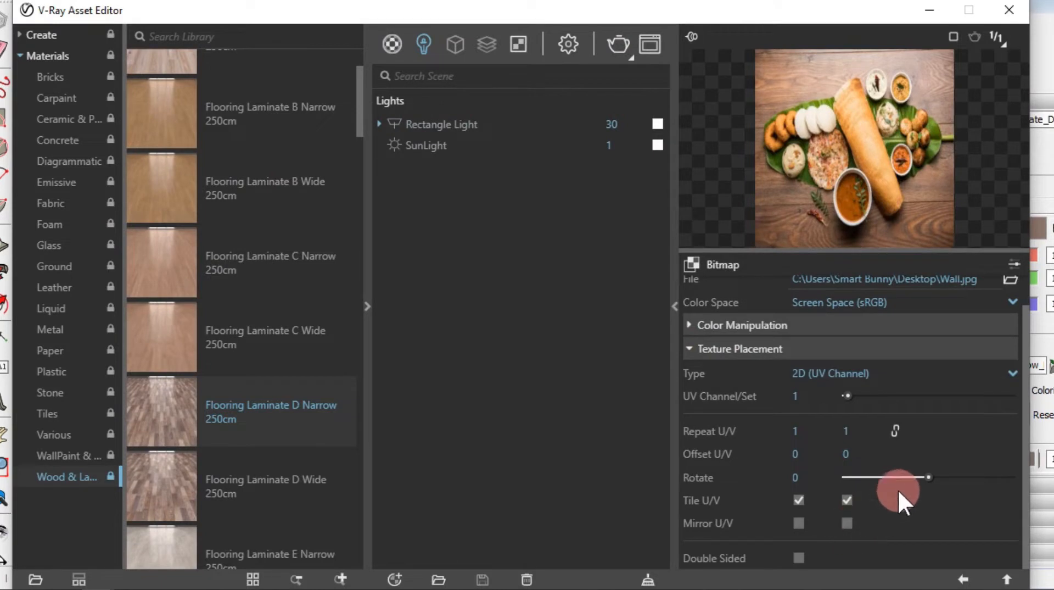
left_click_drag(927, 481, 972, 477)
left_click(807, 477)
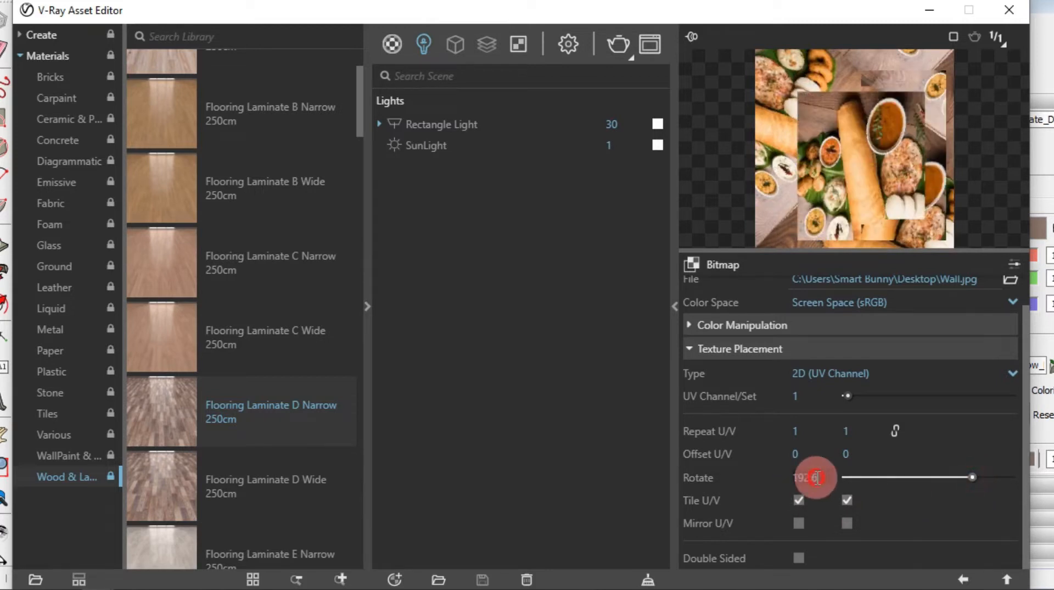
type("180")
key("Return")
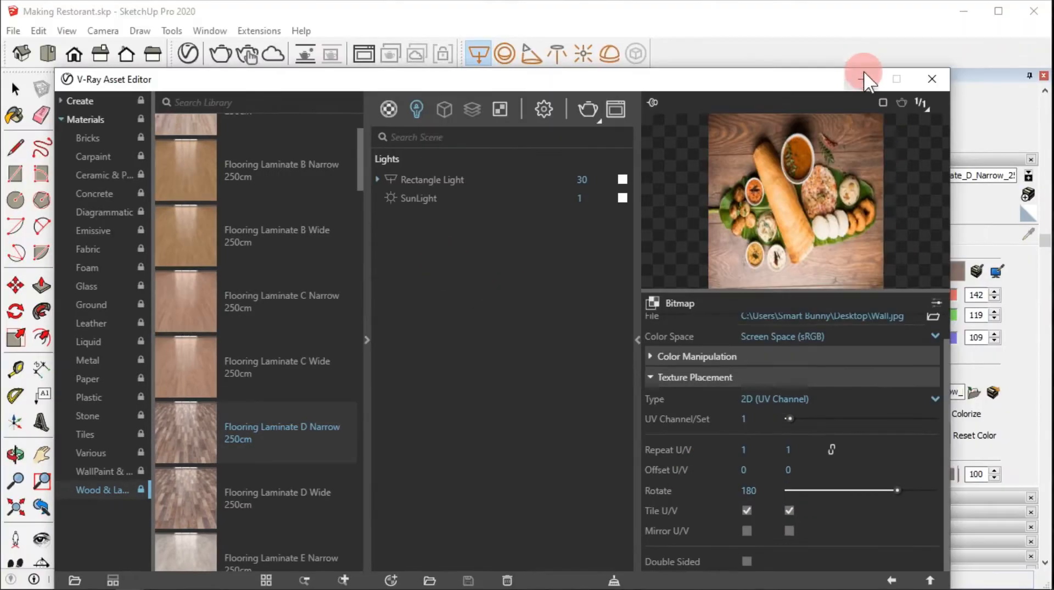
Step: Render the room interactively from a raised corner view to check the image on the side wall
left_click(929, 10)
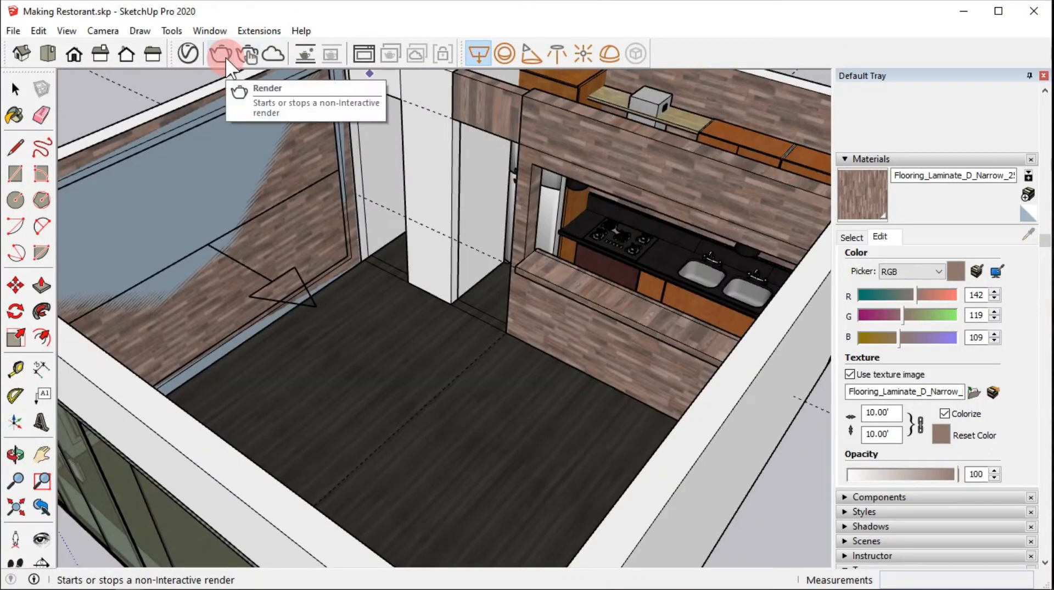
left_click(236, 56)
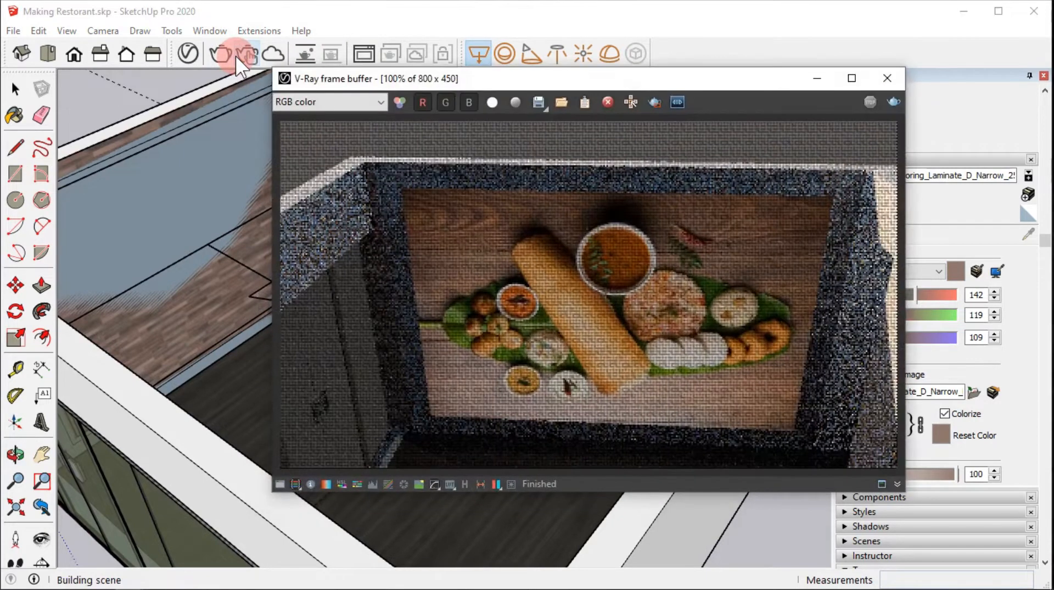
left_click(817, 79)
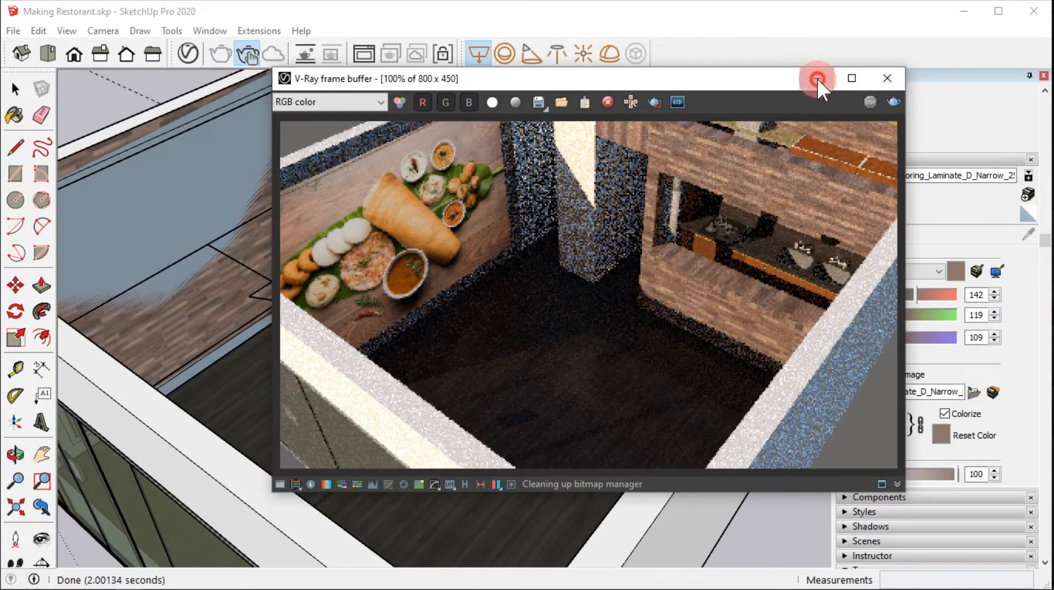
Step: Push the narrow border strip around the side wall's light panel with Push/Pull
scroll(186, 201, "up", 5)
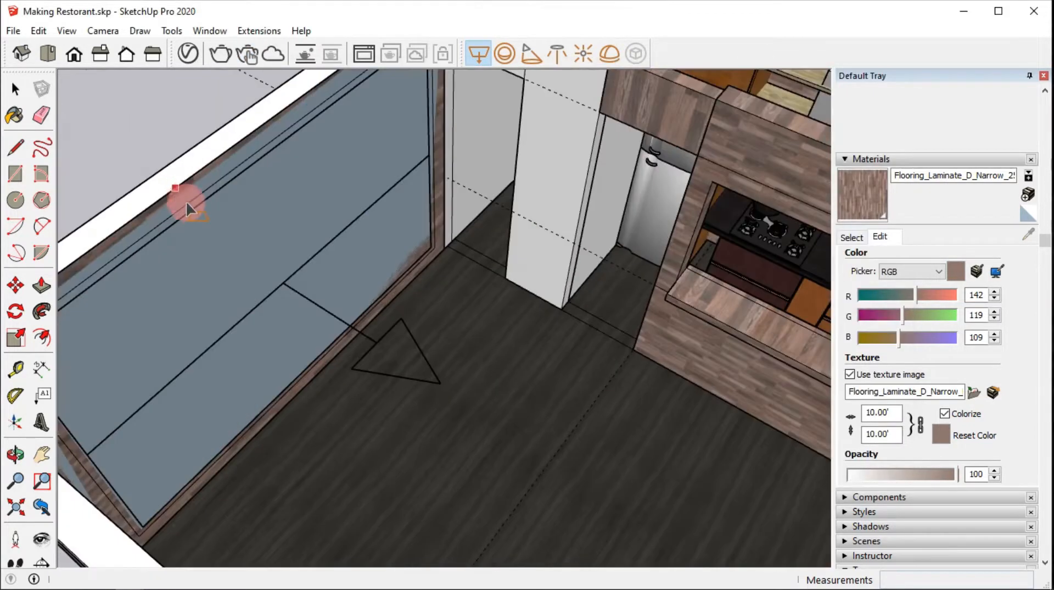
key("p")
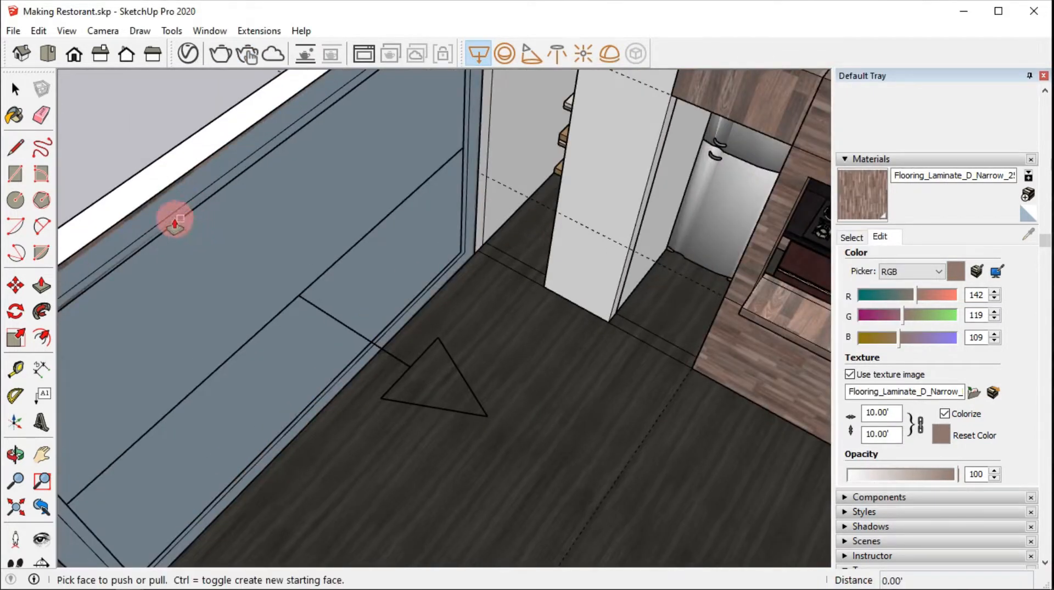
left_click(171, 224)
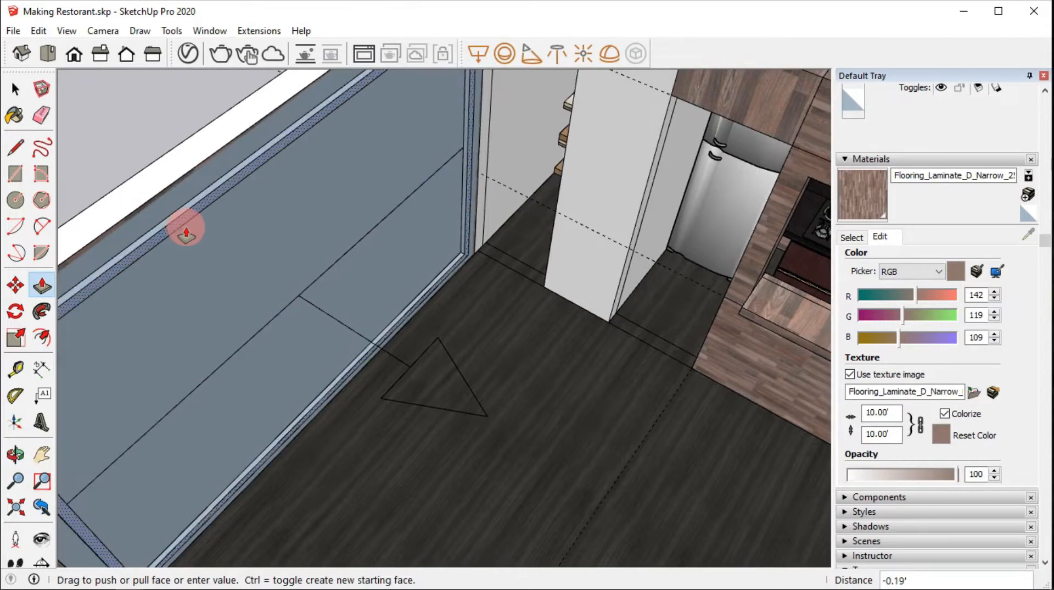
type(".")
key("space")
Step: Draw a rectangle light covering the brick wall from the serving wall's upper corner to the opposite floor corner
middle_click_drag(186, 231, 335, 249)
scroll(422, 279, "up", 4)
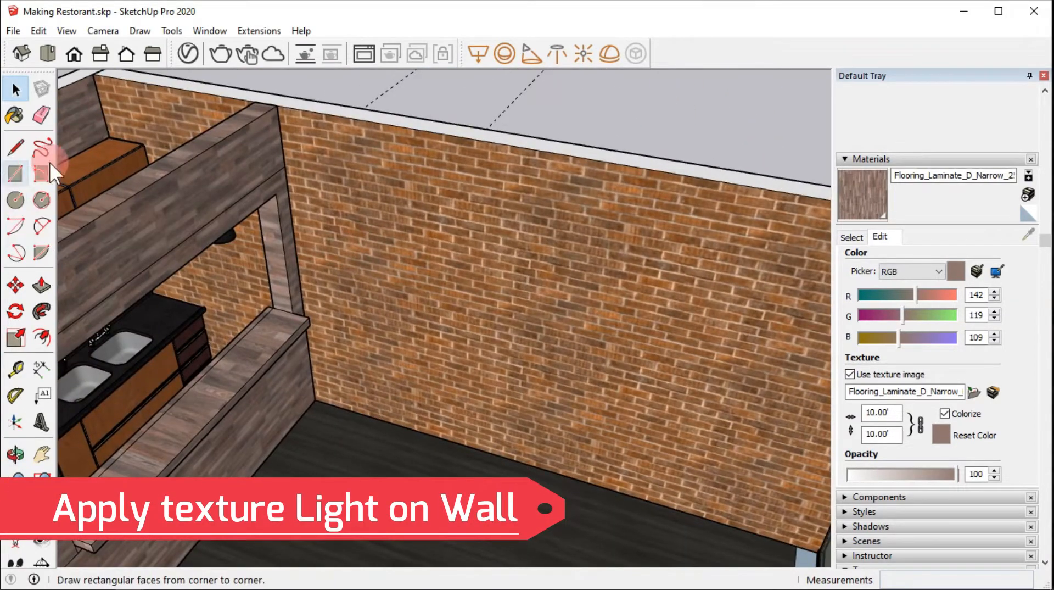
left_click(476, 51)
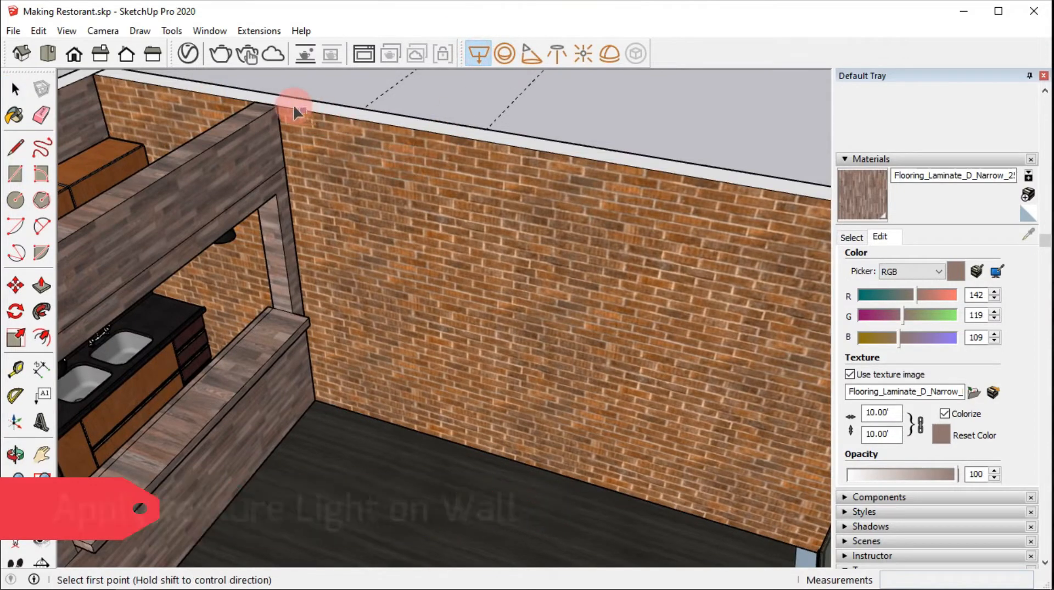
left_click(274, 103)
left_click(588, 390)
middle_click_drag(588, 389, 568, 409)
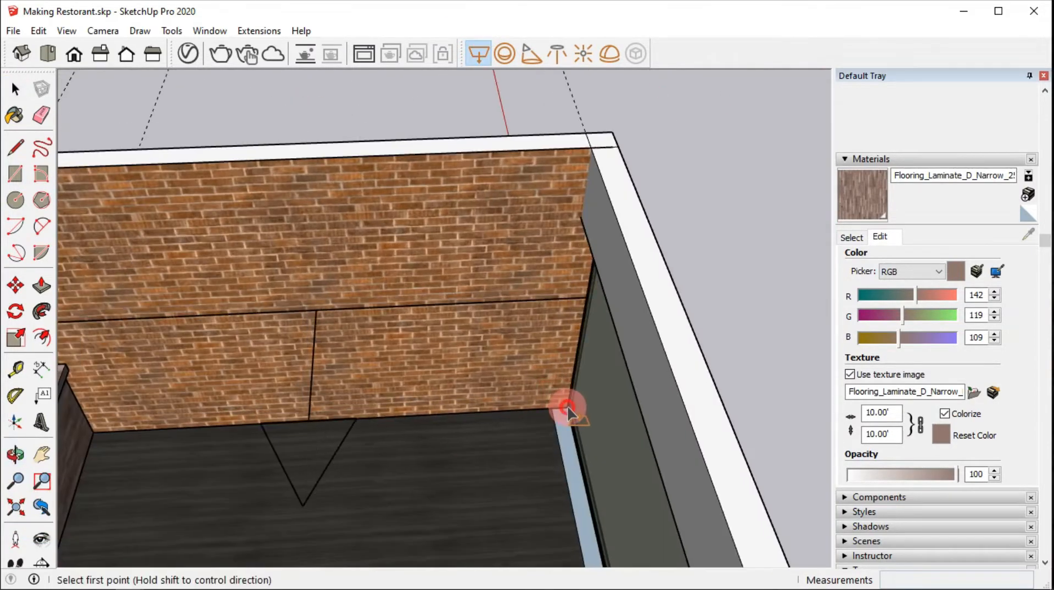
Step: Apply an image from the liquid-abstract-paint-texture folder in Downloads > Compressed as the bitmap texture of the brick wall's rectangle light
left_click(187, 53)
left_click(437, 198)
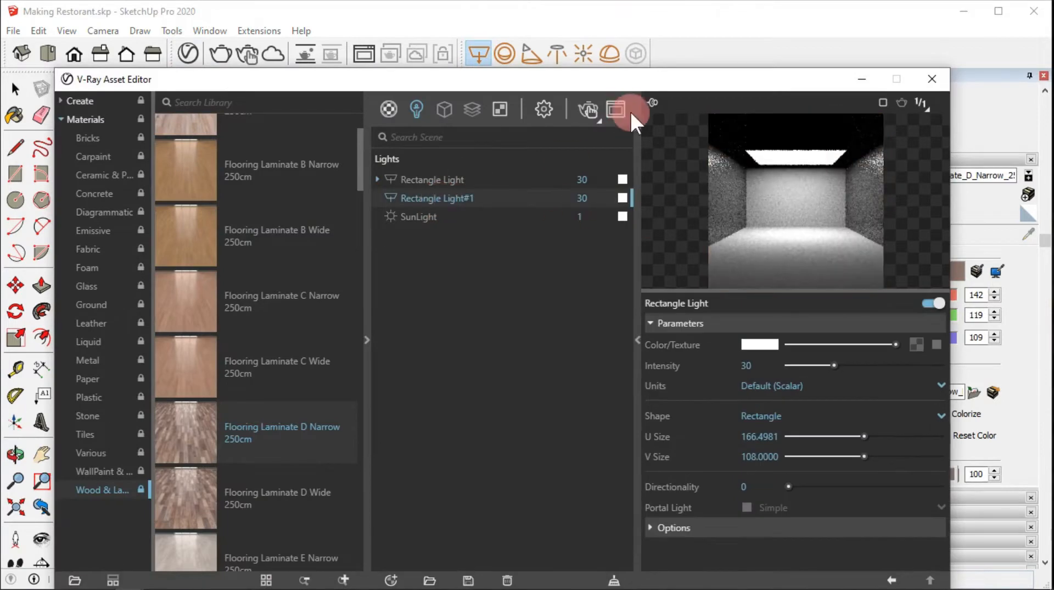
left_click(916, 344)
left_click(876, 112)
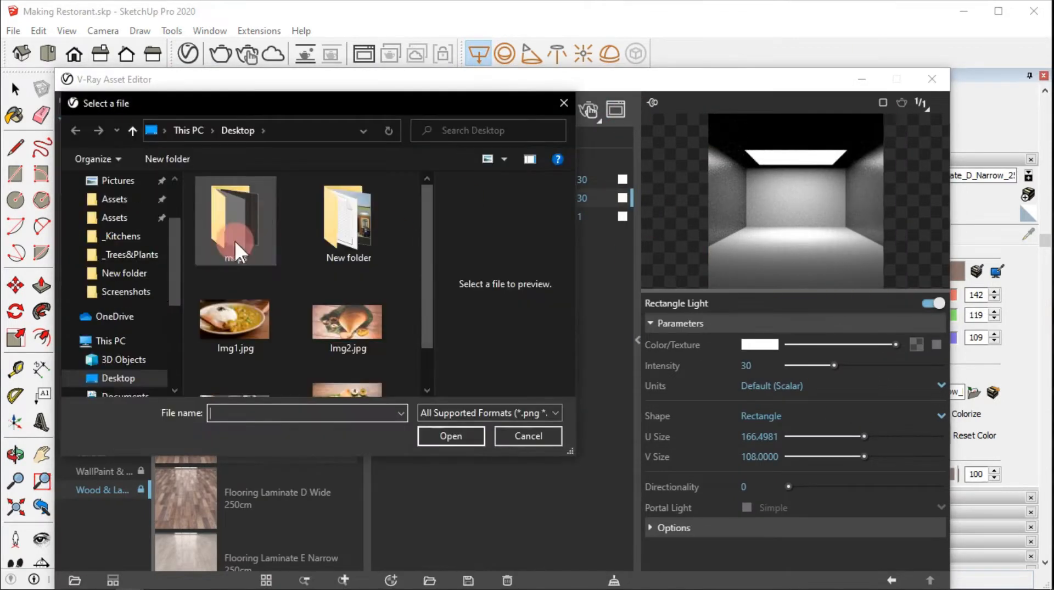
scroll(131, 369, "down", 1)
left_click(130, 376)
scroll(269, 258, "down", 2)
double_click(284, 219)
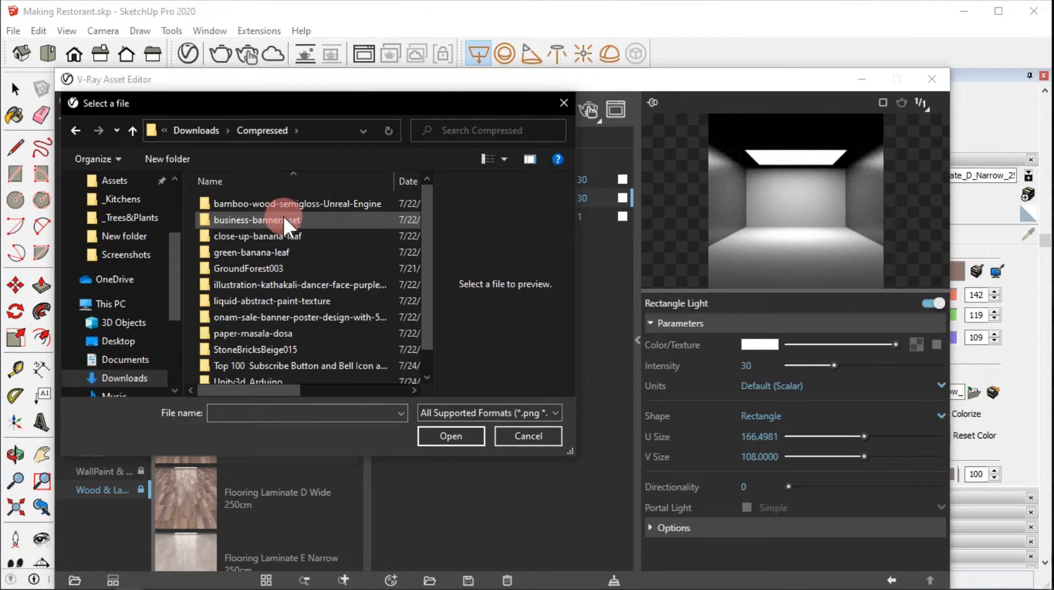
left_click(284, 301)
double_click(284, 300)
double_click(254, 242)
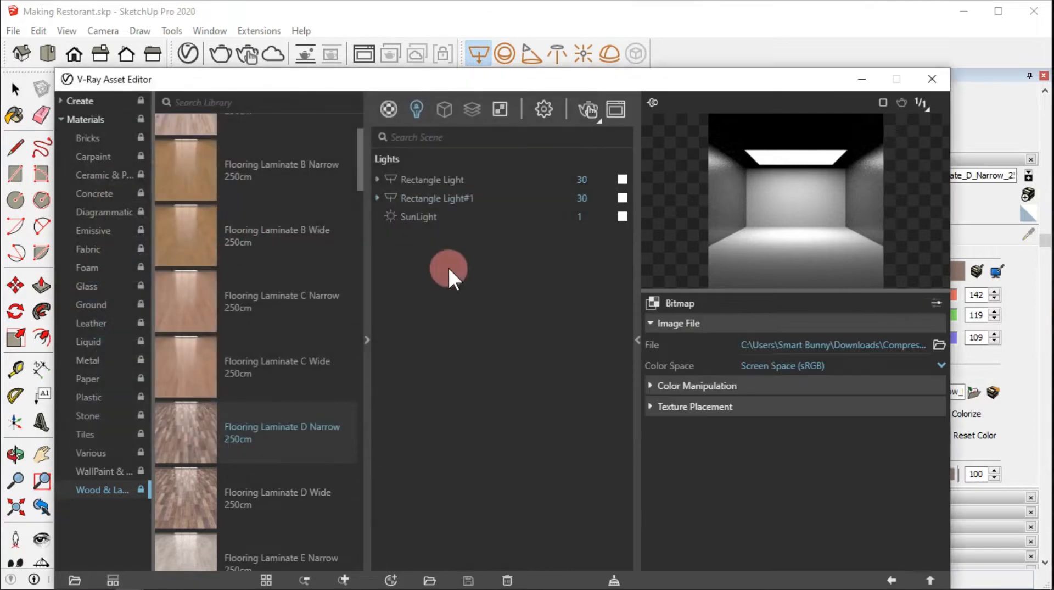
left_click(928, 579)
Step: Set the intensity of the brick wall's rectangle light to about 18.4 and check it in an interactive render
left_click_drag(822, 362, 815, 363)
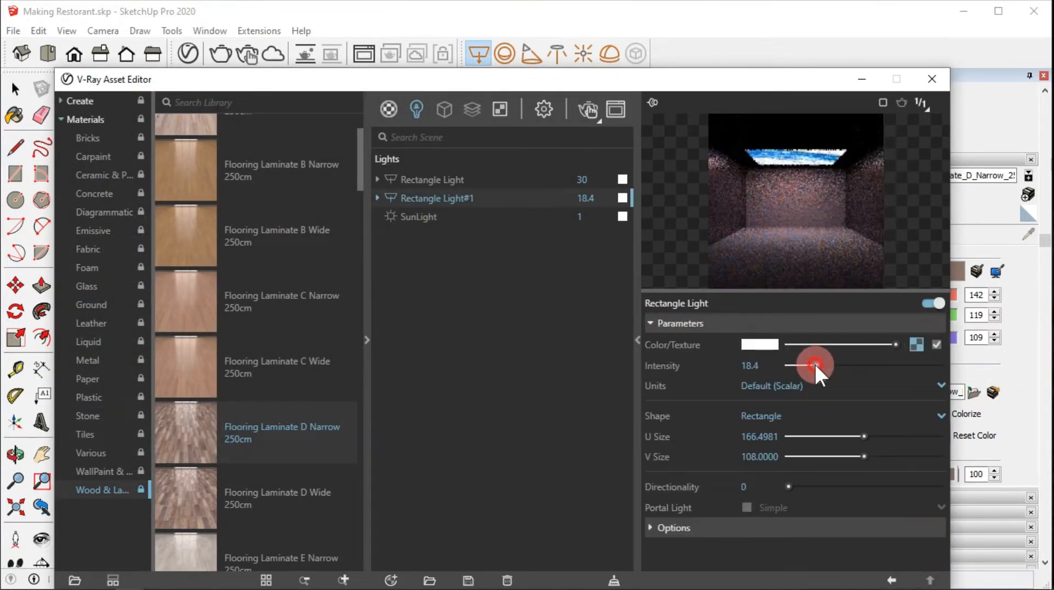
left_click(930, 79)
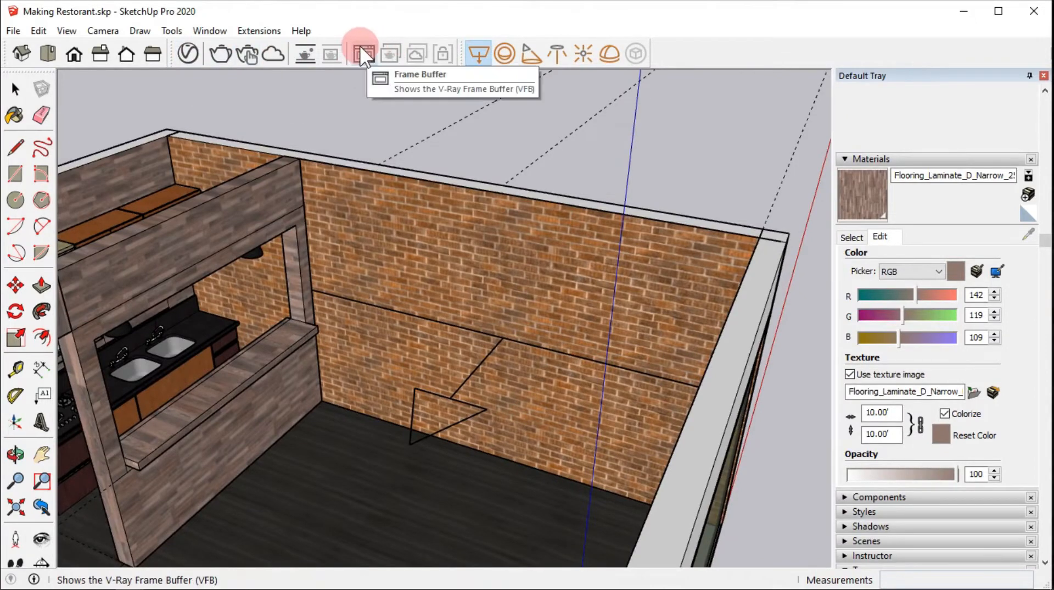
left_click(242, 49)
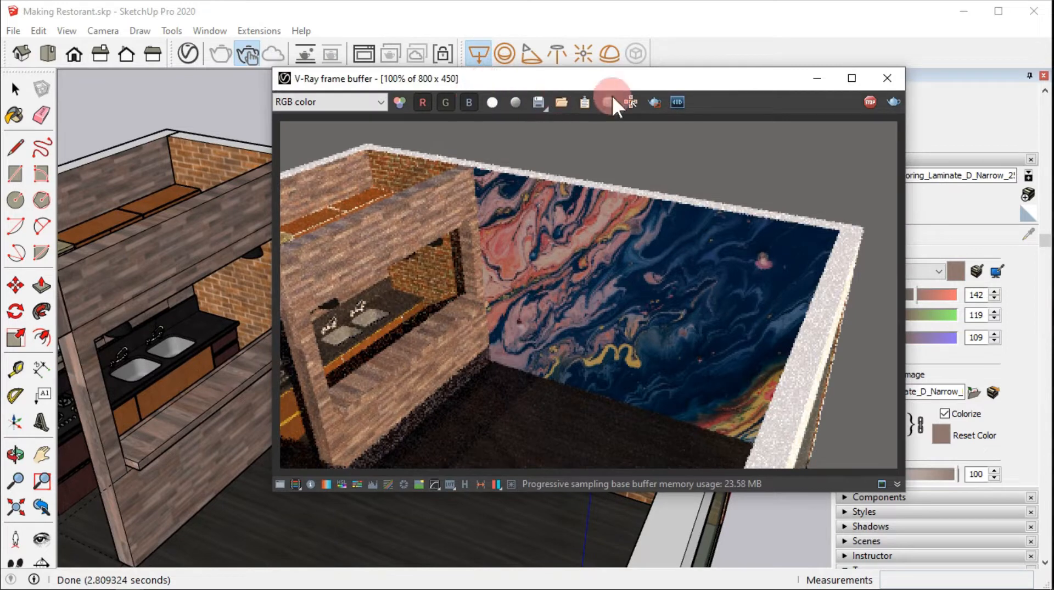
left_click(868, 104)
left_click(825, 80)
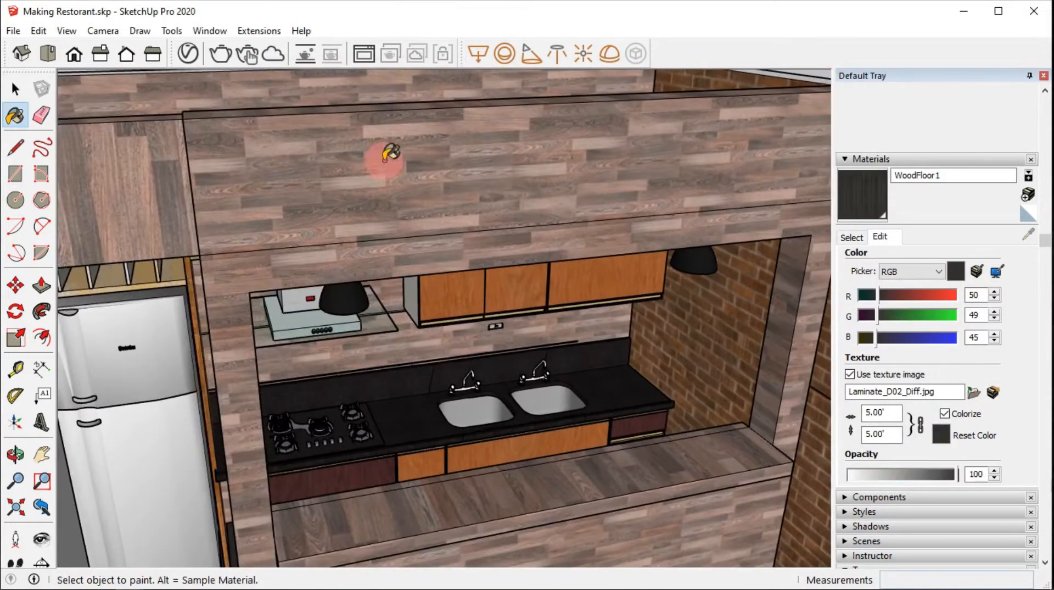
Step: Draw a wide, low rectangle on the serving wall across the full width above the serving opening
key("r")
left_click(247, 294)
scroll(752, 172, "up", 2)
left_click(756, 180)
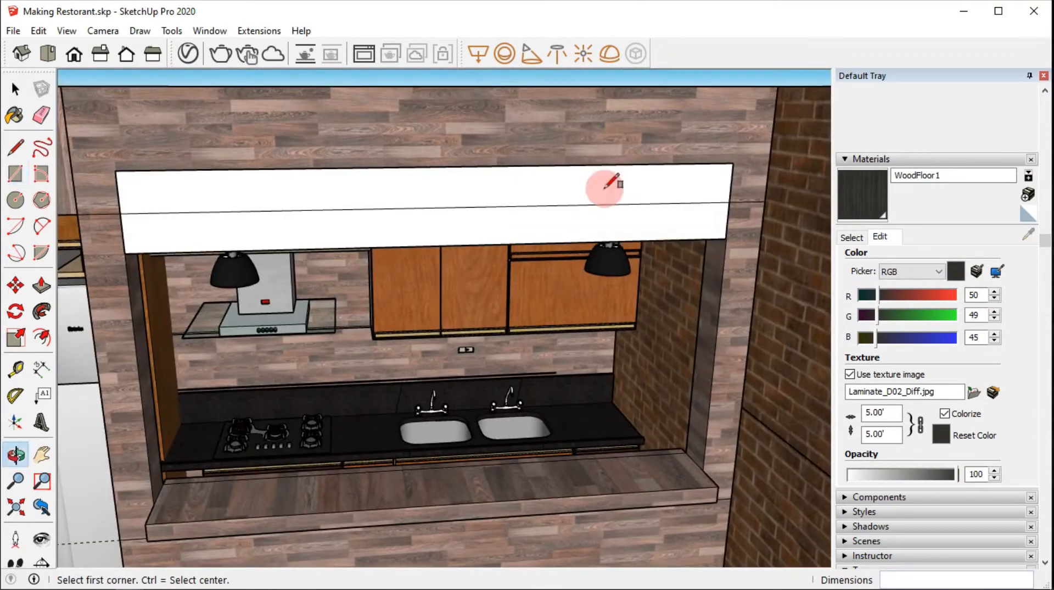
Step: Scale the white rectangle above the serving opening slightly taller by raising its upper edge
key("space")
left_click(447, 188)
key("s")
mouse_move(440, 164)
left_mouse_down()
mouse_move(435, 154)
mouse_move(446, 159)
left_mouse_up()
key("space")
key("m")
key("space")
scroll(124, 193, "up", 3)
Step: Copy the white rectangle's side edge to its opposite side with divided copies, splitting the face into three equal panels
left_click(123, 194)
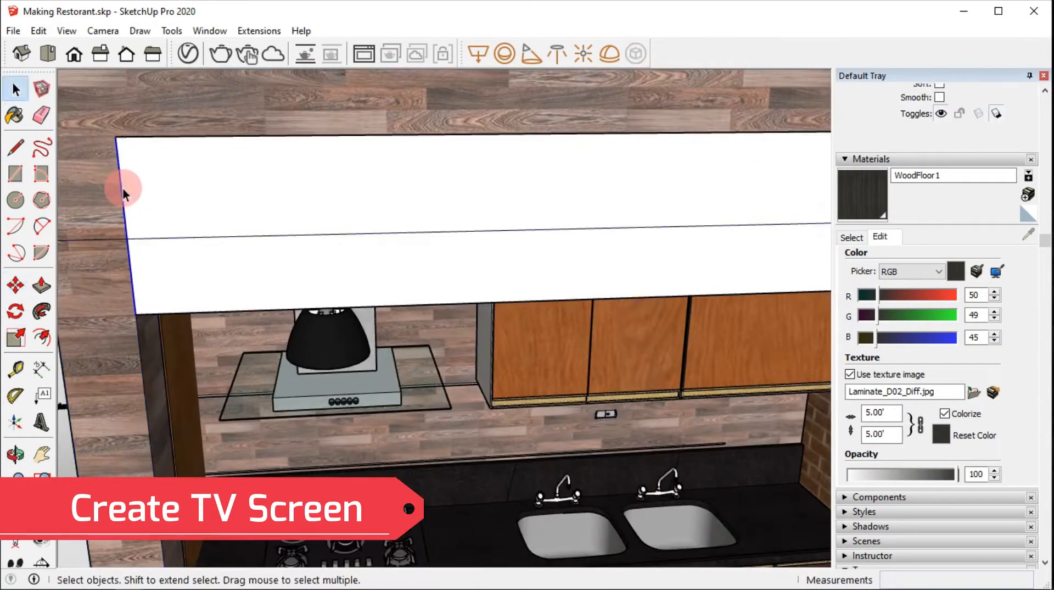
key("m")
key("ctrl")
left_click(123, 193)
scroll(372, 200, "down", 4)
left_click(626, 233)
type("/5")
key("Return")
scroll(488, 309, "down", 2)
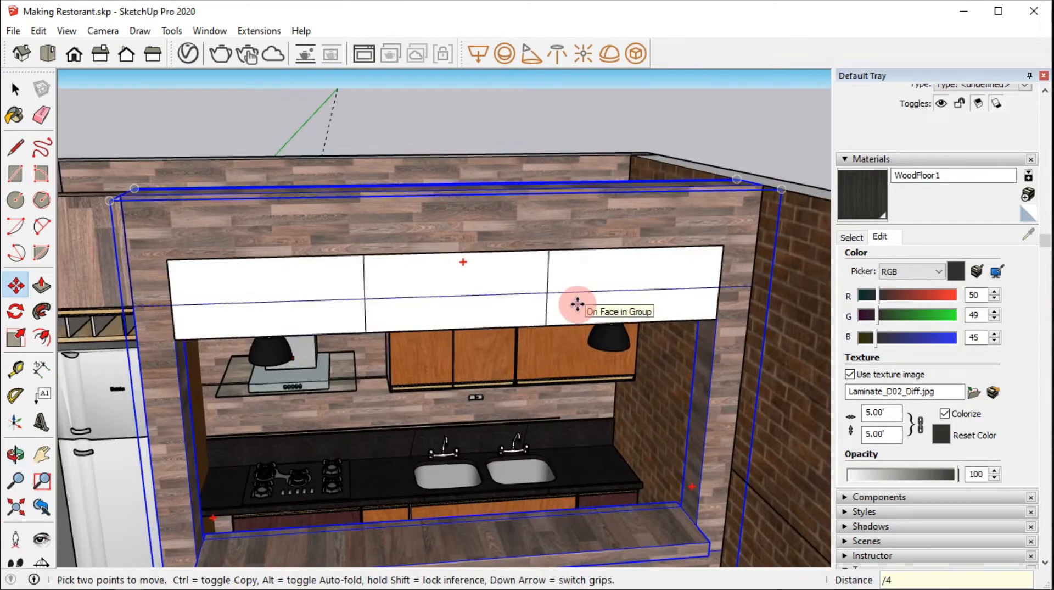
Step: Offset the outline of each of the four white panels above the kitchen opening inward by about 0.11'
scroll(223, 301, "up", 3)
key("f")
left_click(202, 303)
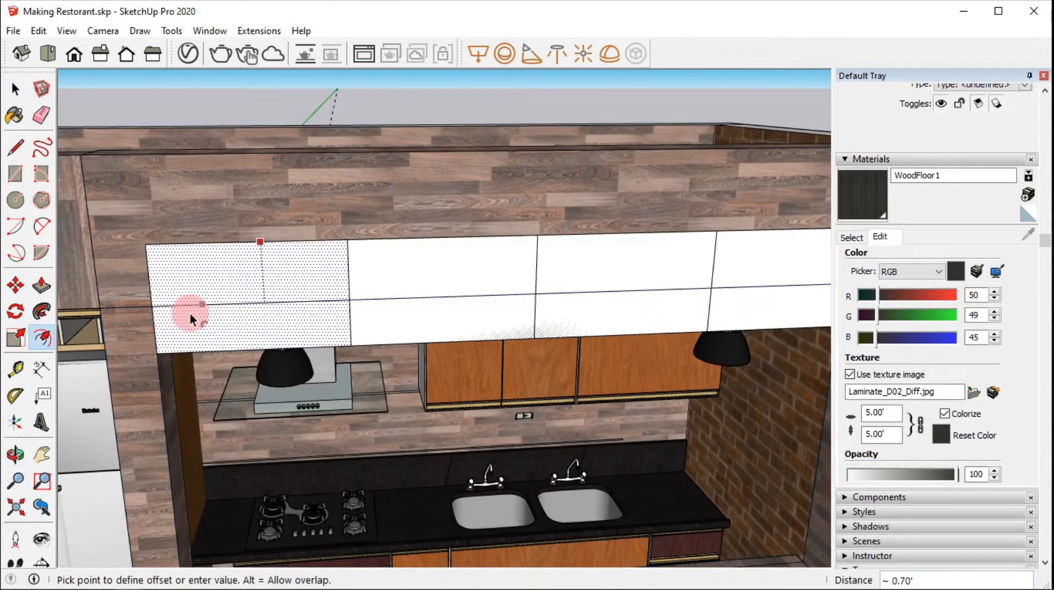
left_click(175, 253)
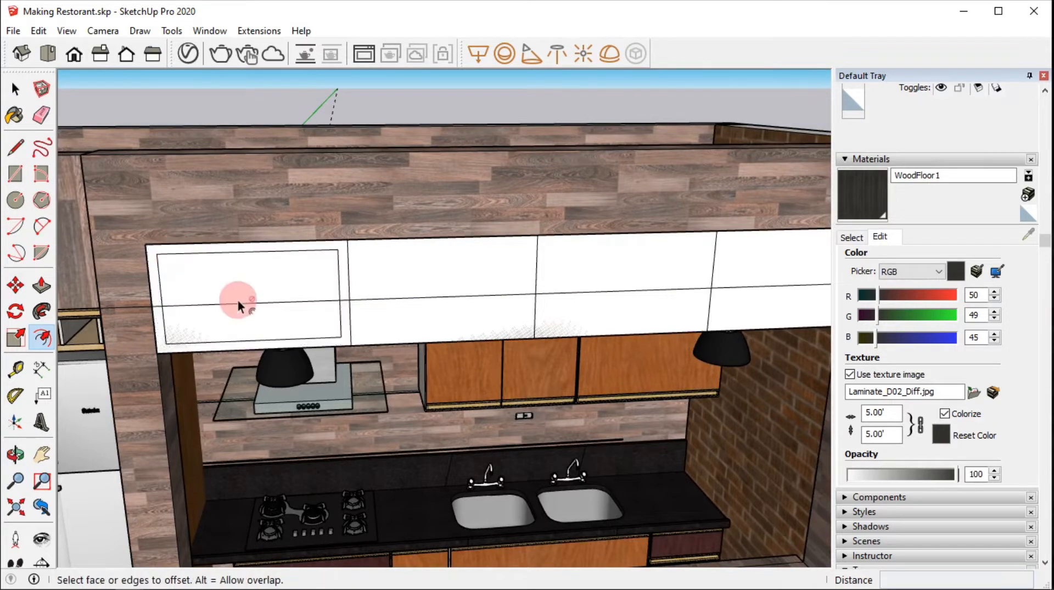
double_click(439, 280)
double_click(617, 265)
left_click(718, 241)
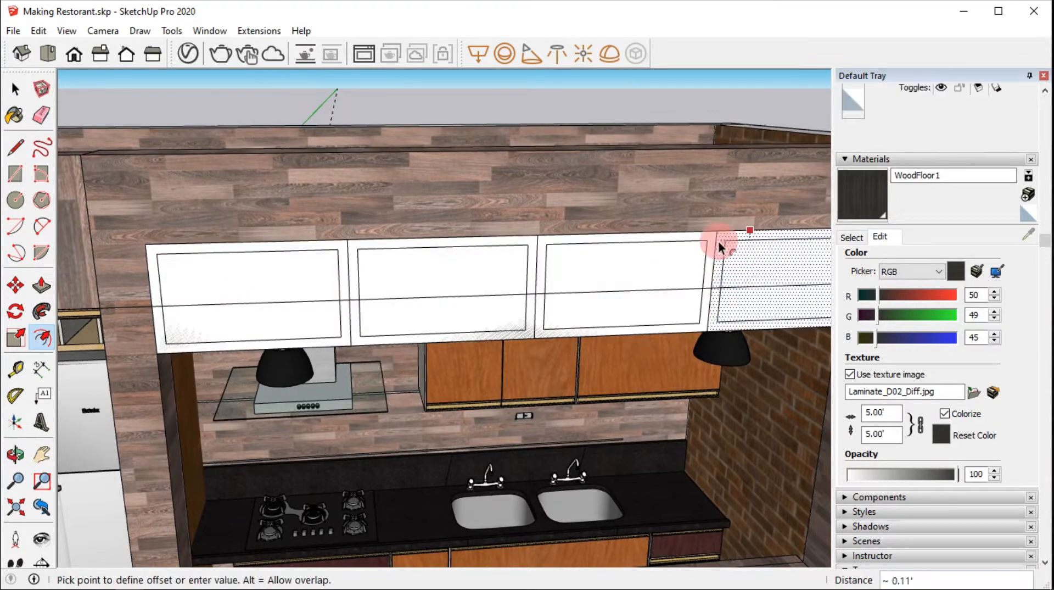
Step: Make a group from the four framed panels above the kitchen opening
middle_click_drag(435, 266, 380, 294)
key("space")
right_click(341, 290)
left_click(401, 422)
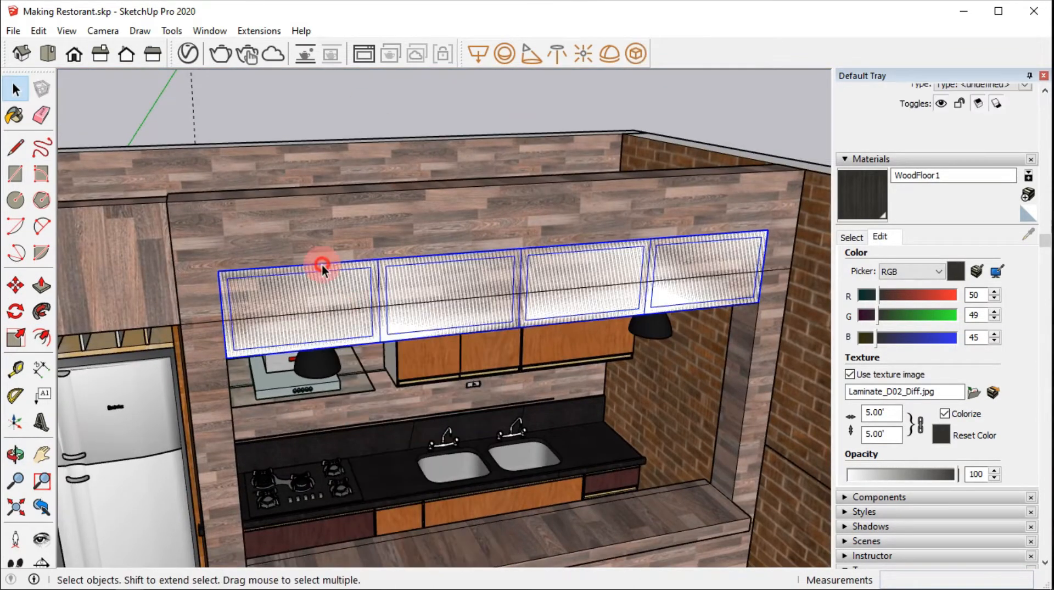
Step: Open the panel group for editing and place a V-Ray rectangle light over the inner frame of the first panel
double_click(305, 267)
key("p")
left_click(478, 53)
scroll(250, 293, "up", 2)
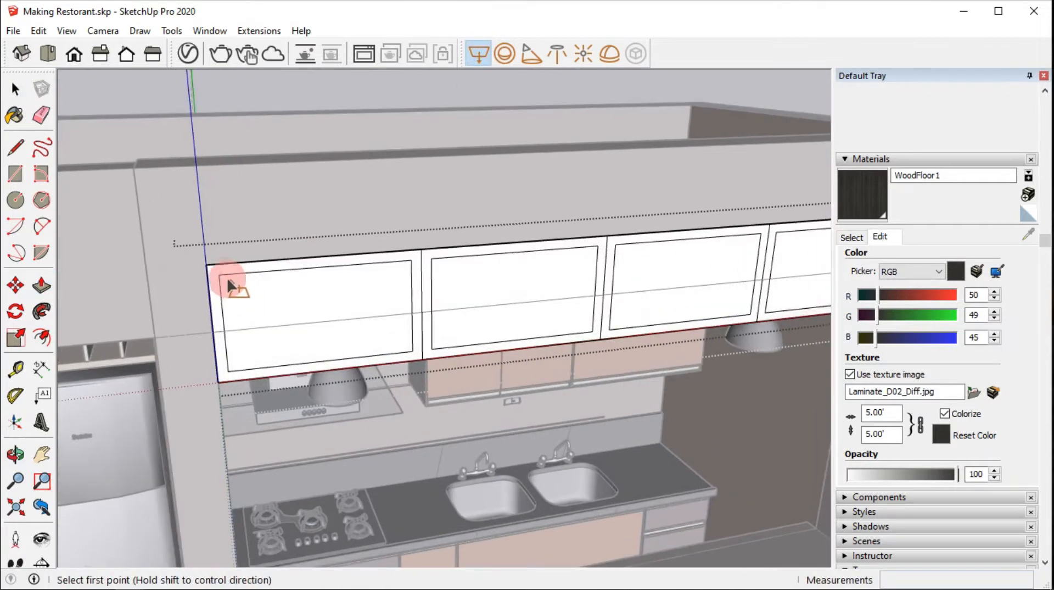
left_click(404, 356)
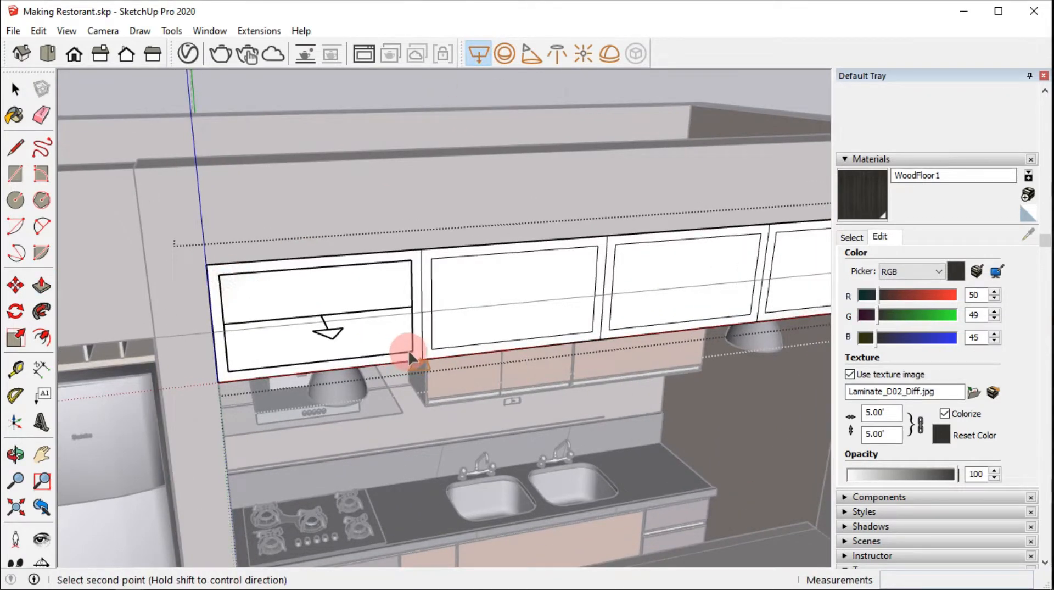
left_click(408, 350)
Step: Place V-Ray rectangle lights corner to corner over the inner frames of the second, third and fourth panels
key("m")
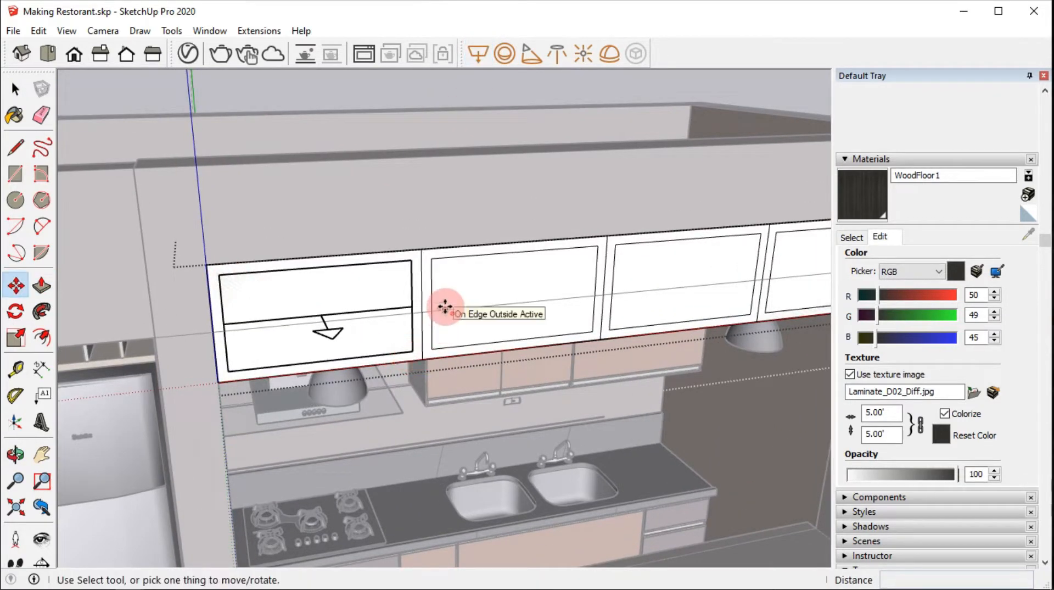
left_click(475, 53)
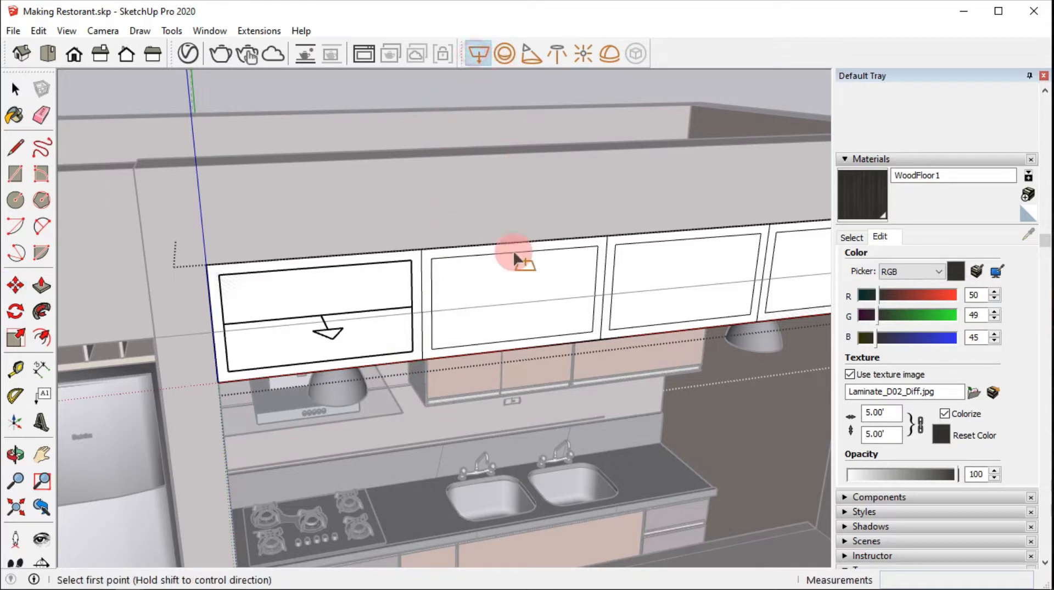
left_click(430, 263)
left_click(592, 329)
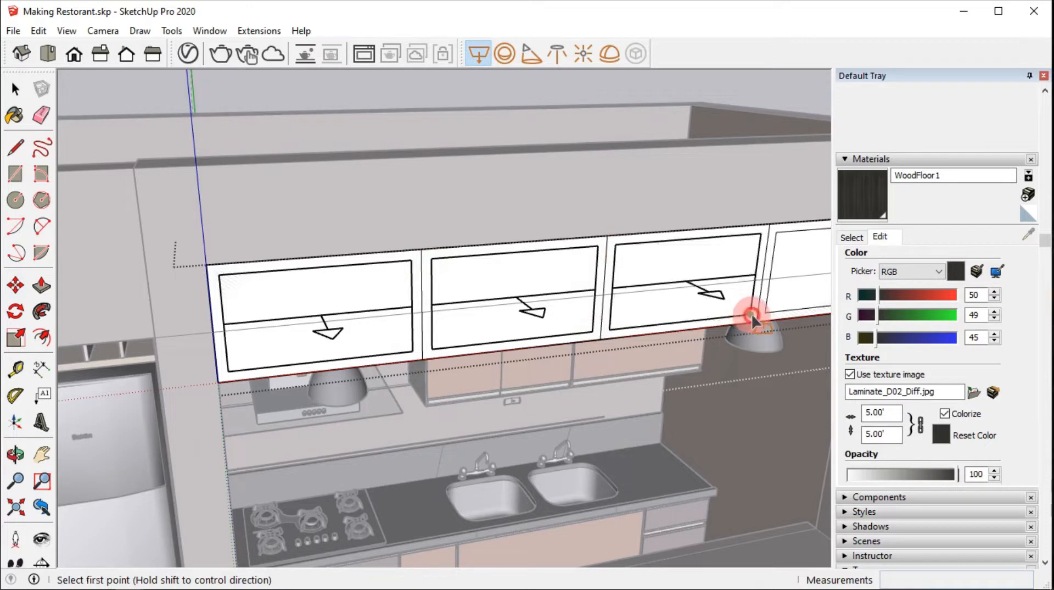
middle_click_drag(750, 316, 489, 287)
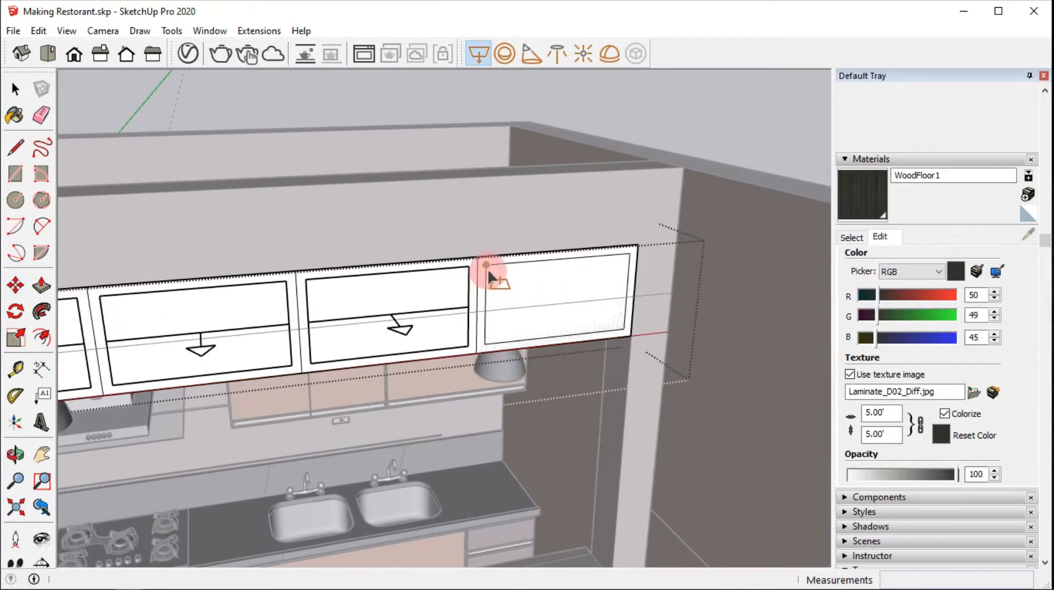
left_click(486, 266)
left_click(618, 328)
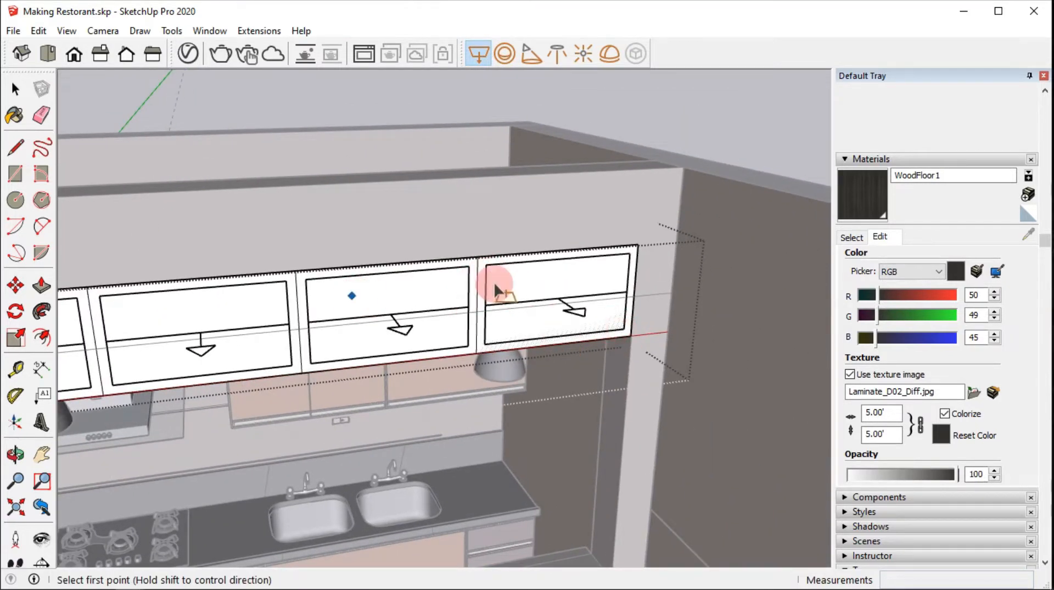
Step: Push/Pull the borders of the first and second panels outward by 0.05' to form raised frames
middle_click_drag(496, 289, 581, 282)
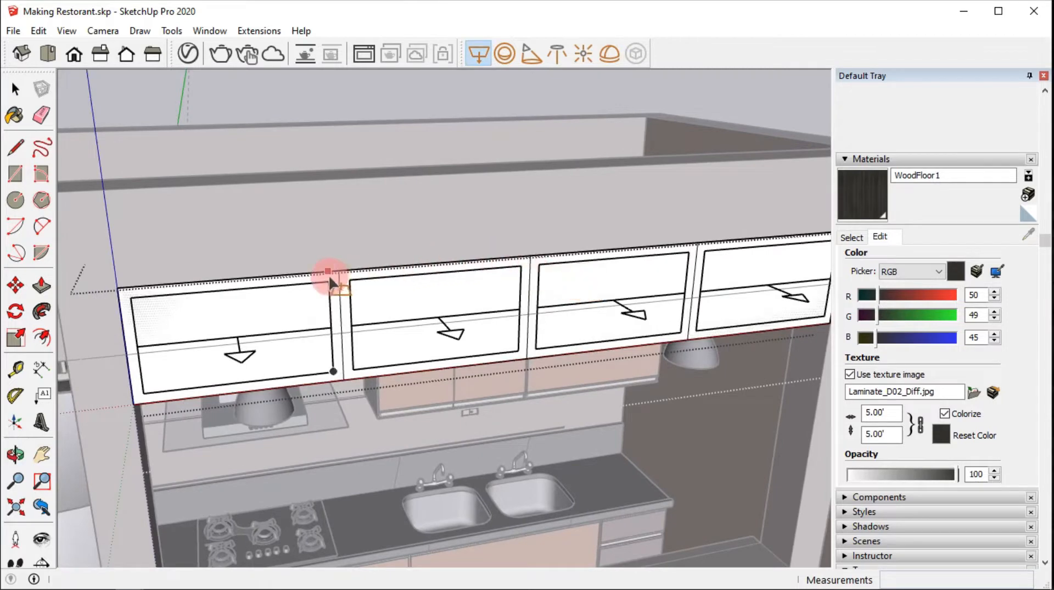
scroll(329, 277, "up", 2)
key("p")
left_click(353, 278)
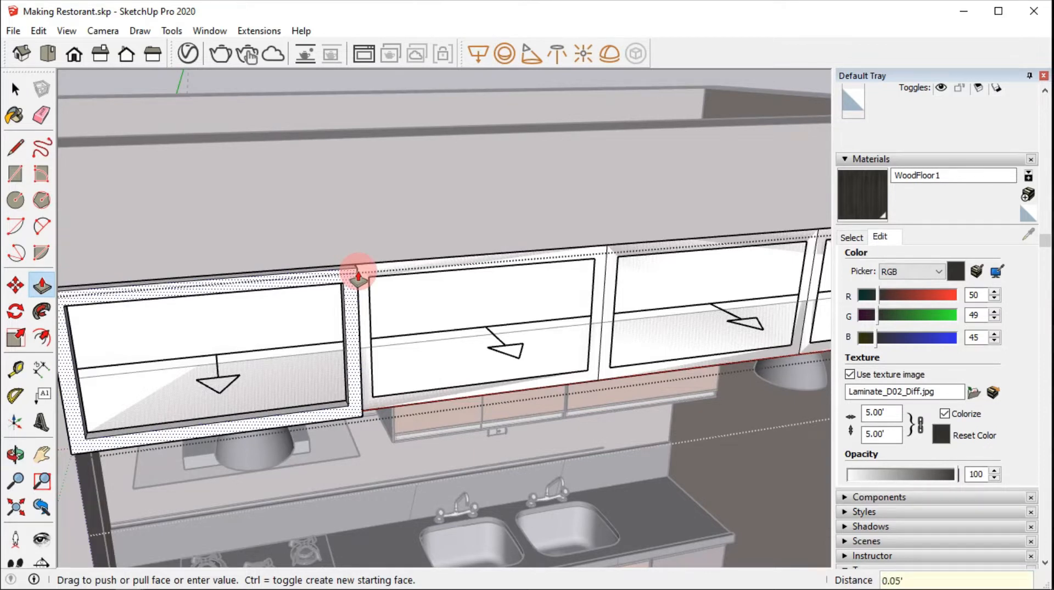
left_click(358, 276)
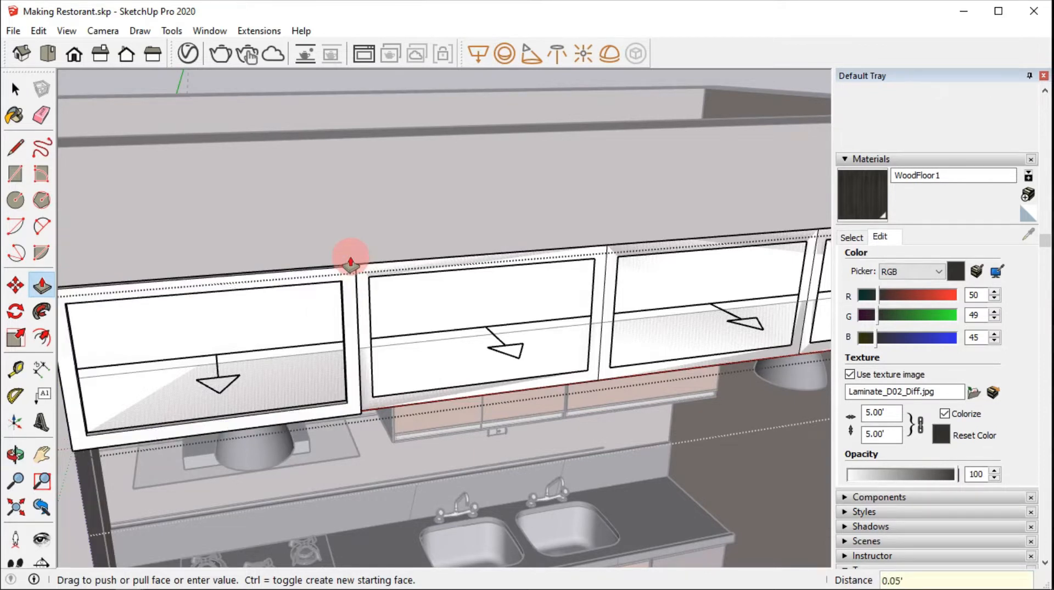
double_click(436, 270)
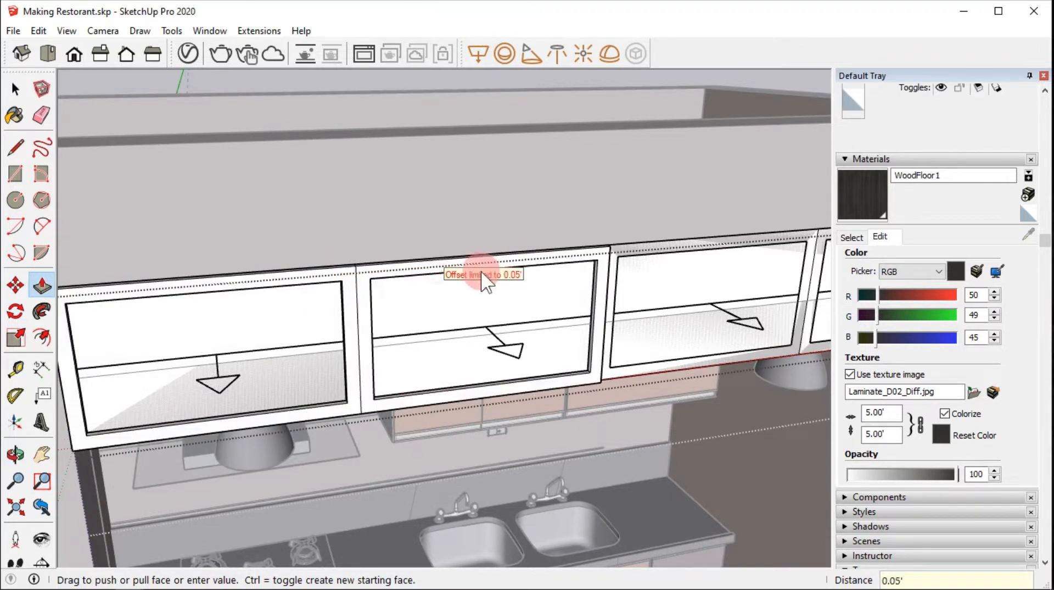
Step: Push/Pull the borders of the third and fourth panels outward to match the first two raised frames
left_click(612, 281)
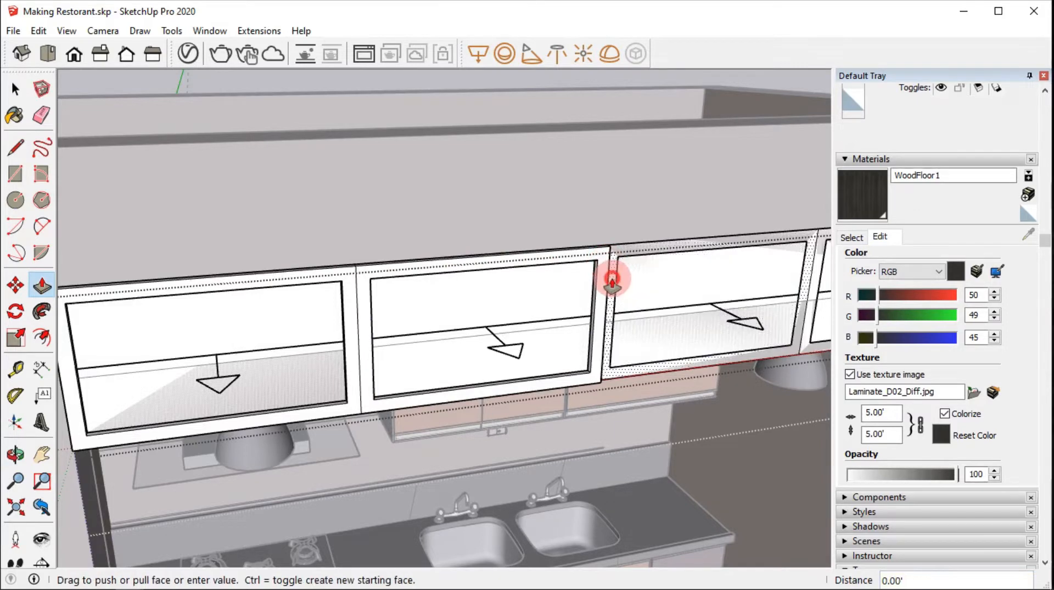
left_click(611, 281)
middle_click_drag(769, 259, 661, 242)
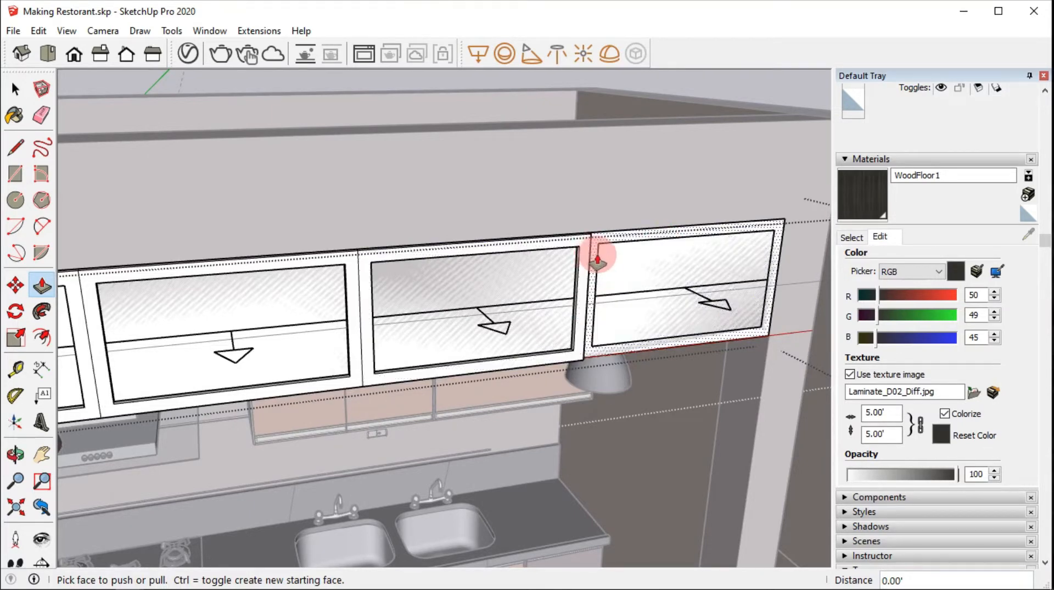
left_click(614, 279)
left_click(599, 283)
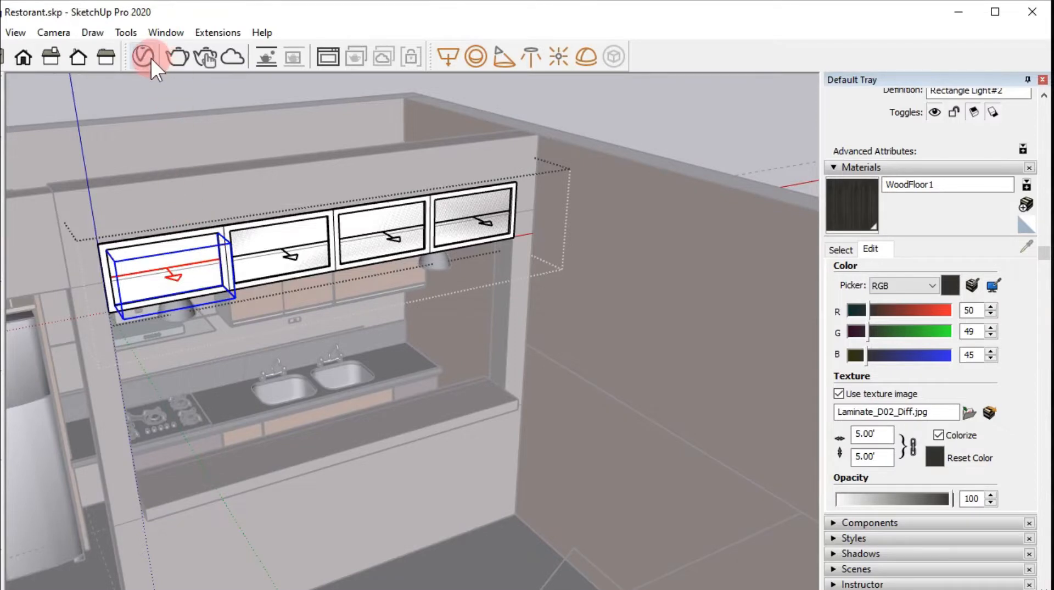
Step: Open the V-Ray Asset Editor, collapse its material library and show only the scene's lights
left_click(144, 56)
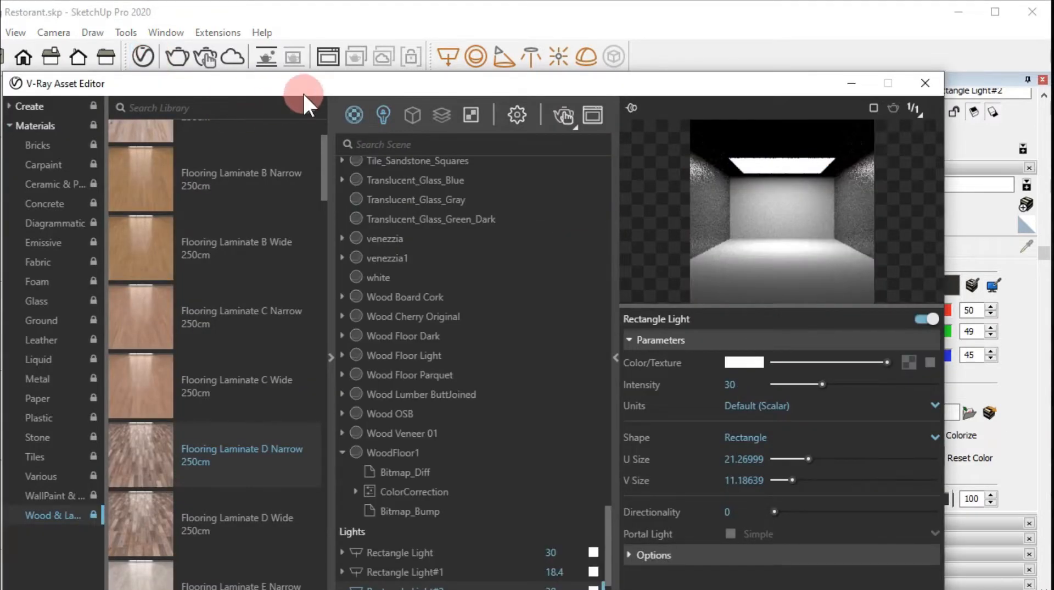
left_click(327, 343)
left_click_drag(625, 86, 760, 62)
left_click(520, 87)
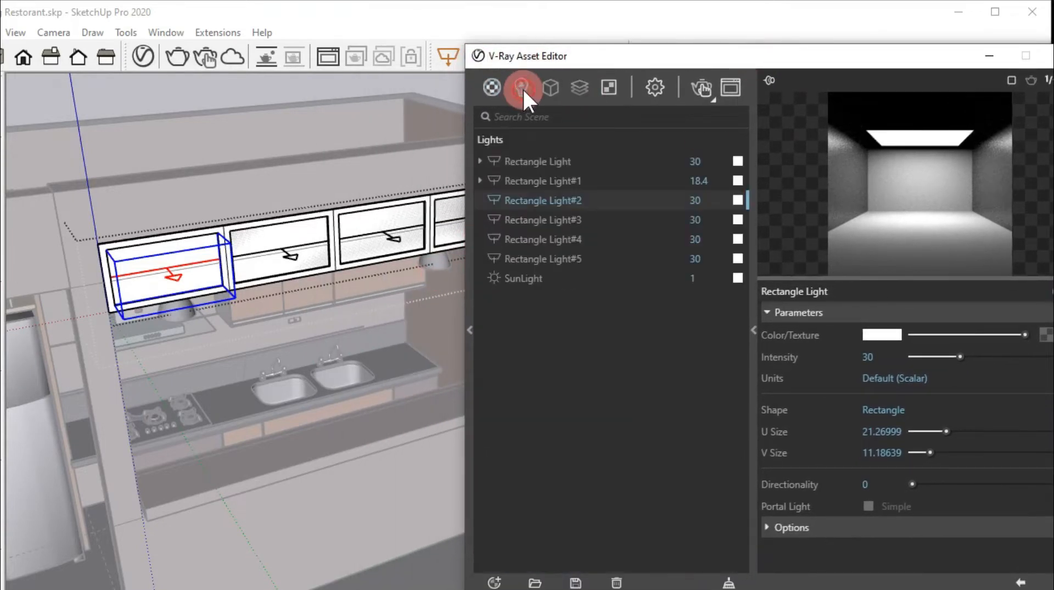
Step: Add a Bitmap to the Color/Texture slot of the first panel's rectangle light
left_click(284, 258)
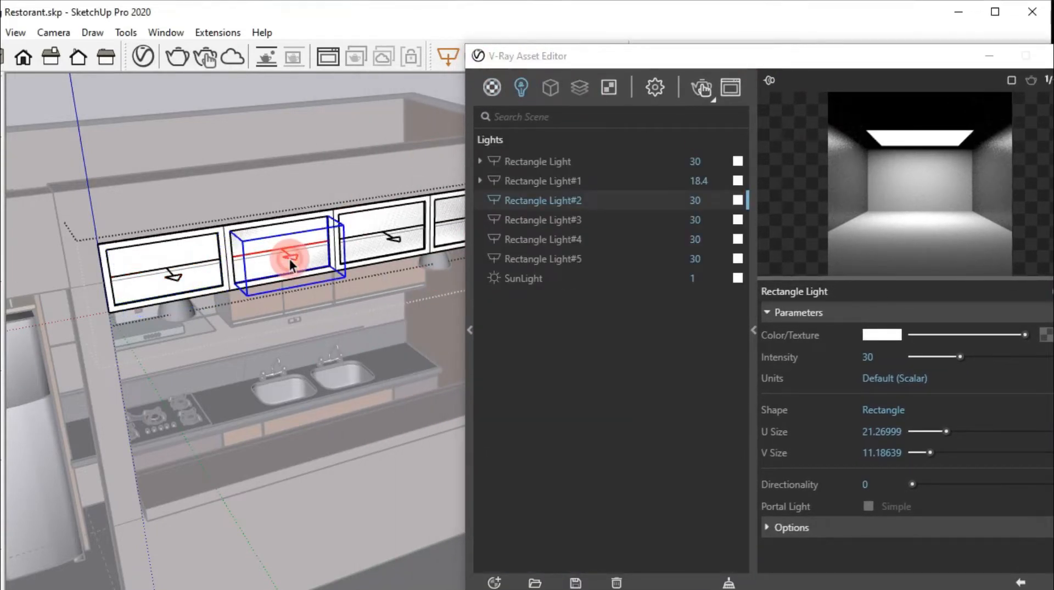
left_click(177, 276)
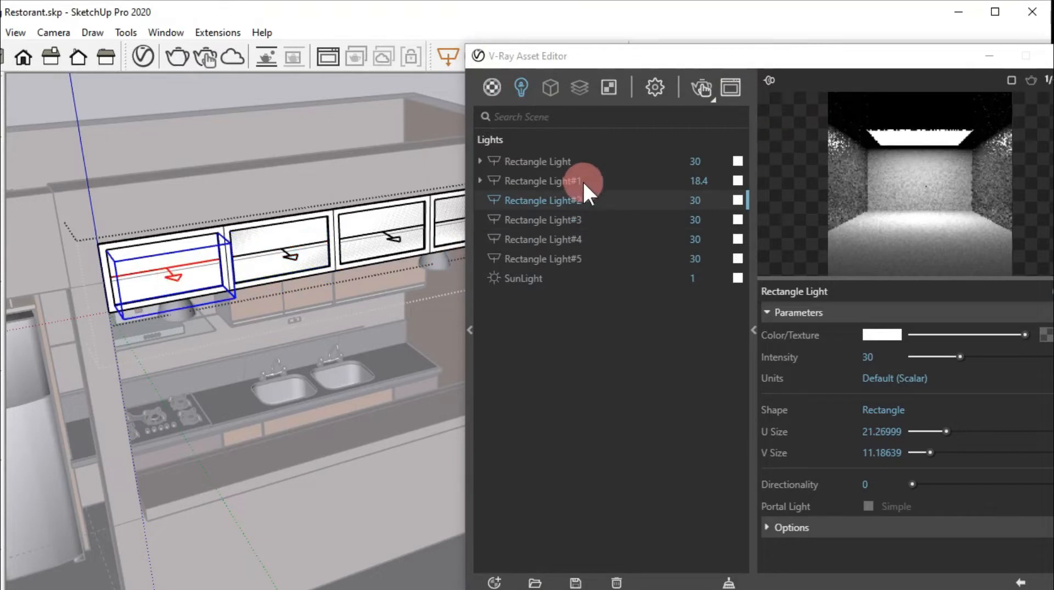
mouse_move(802, 55)
left_mouse_down()
mouse_move(710, 28)
mouse_move(709, 44)
left_mouse_up()
left_click(959, 319)
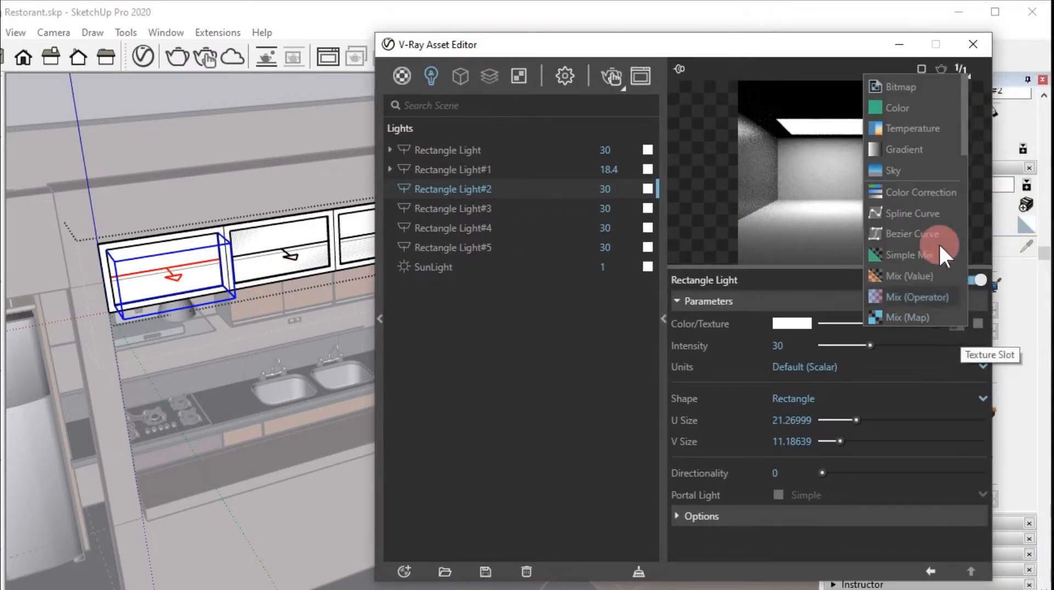
left_click(906, 88)
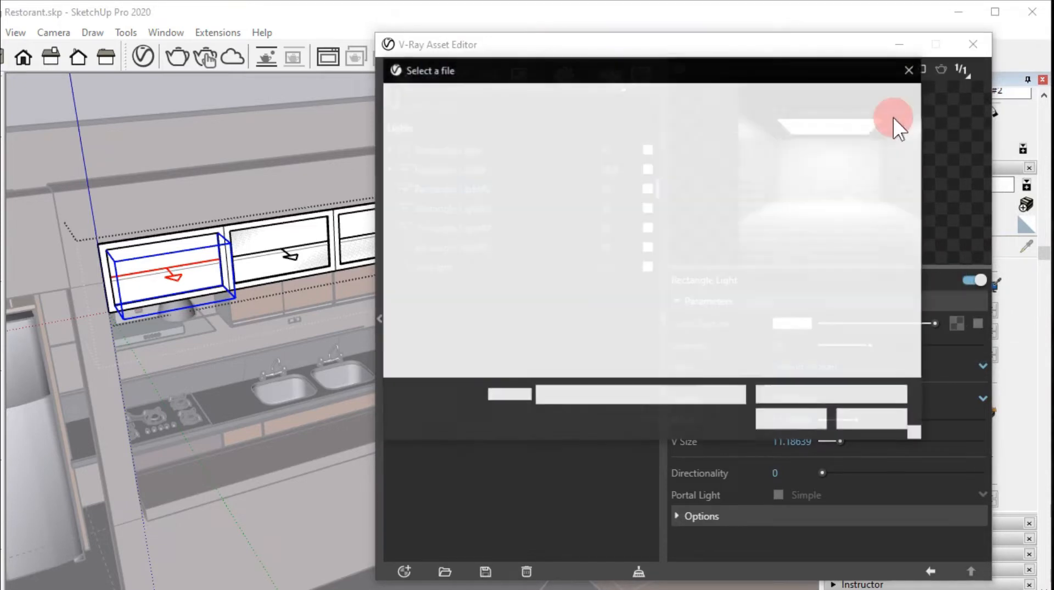
Step: Load Img2.jpg from the Desktop as the light's bitmap and return to the Rectangle Light parameters
scroll(433, 264, "down", 2)
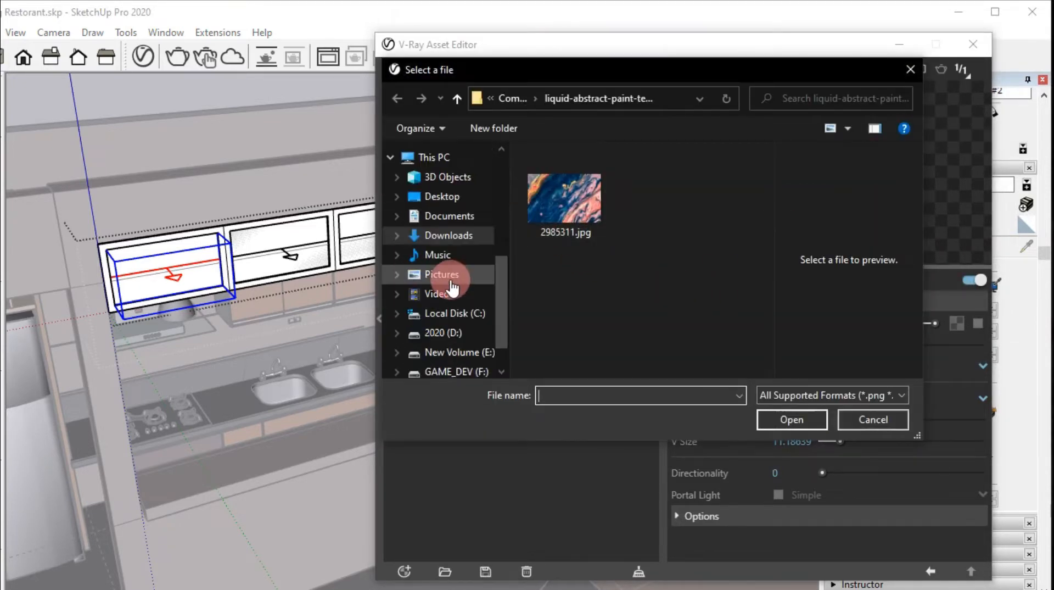
left_click(450, 280)
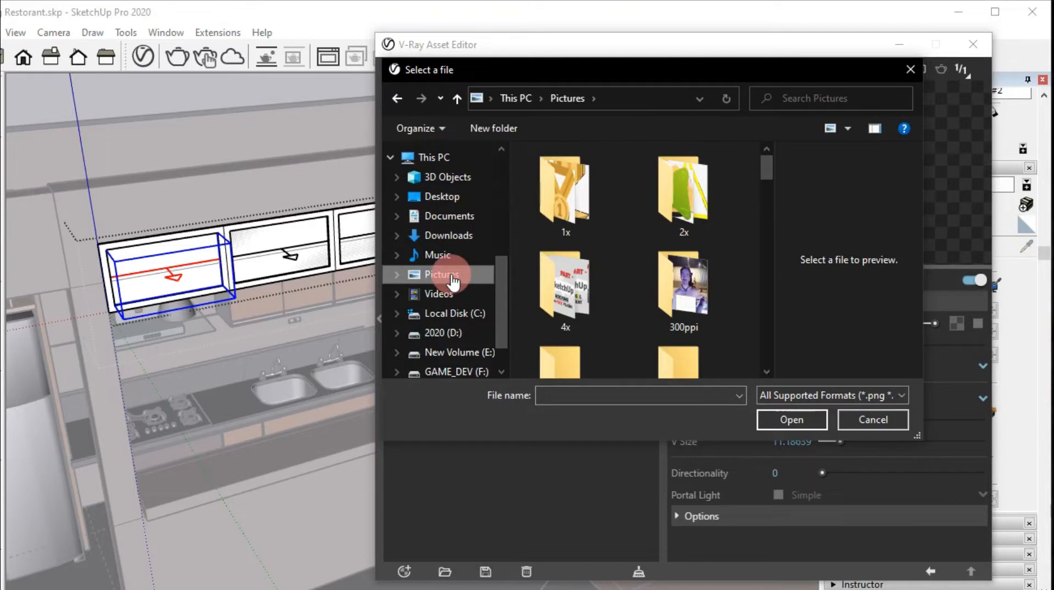
left_click(442, 196)
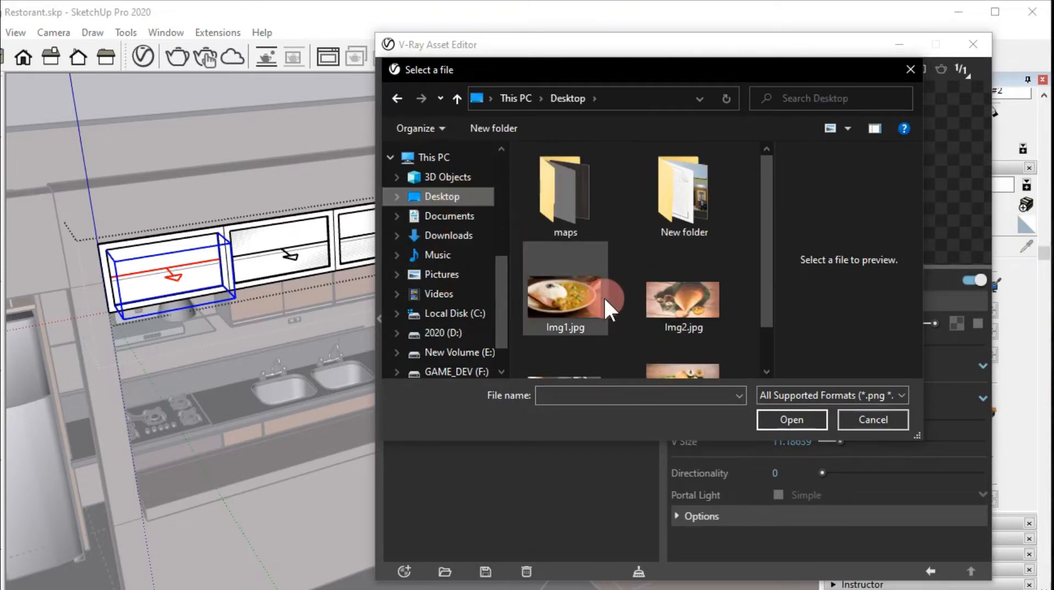
double_click(668, 294)
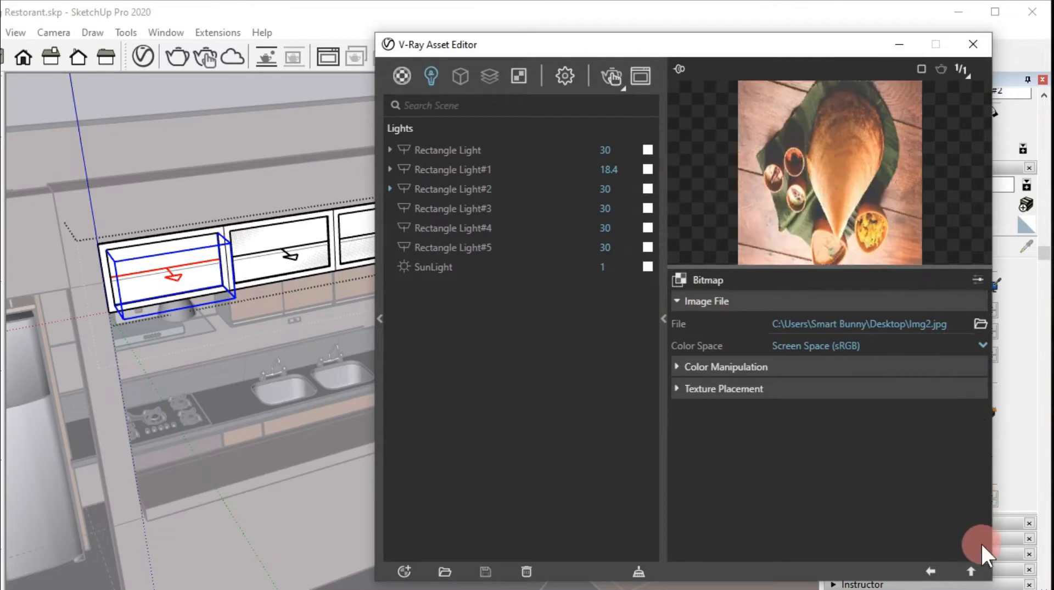
left_click(970, 571)
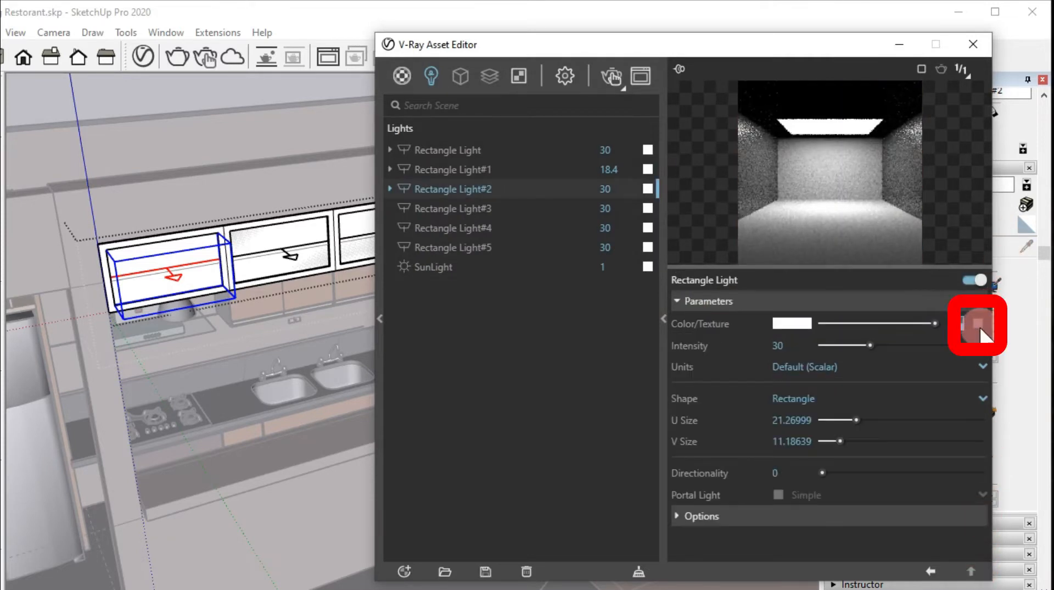
Step: Minimize the V-Ray Asset Editor, switch to Chrome and look through Freepik's free food images
left_click(900, 44)
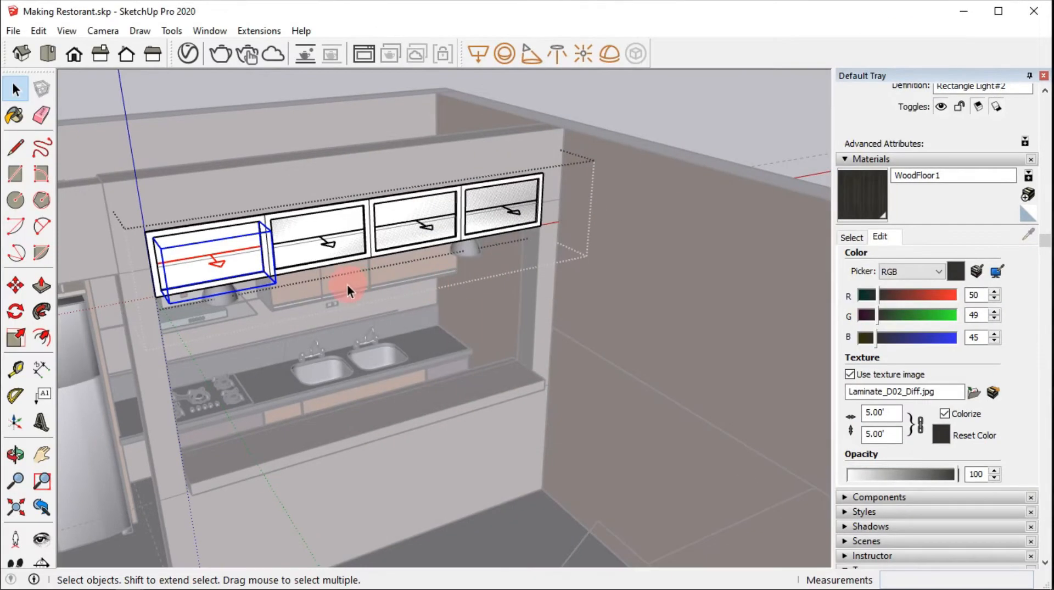
key("alt+Tab")
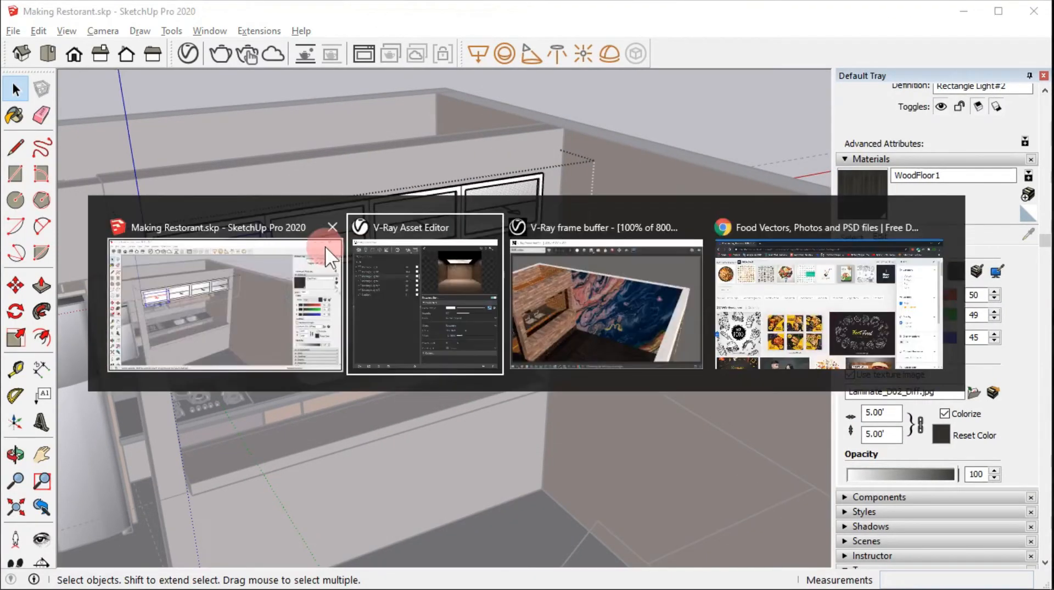
left_click(785, 281)
scroll(315, 263, "down", 10)
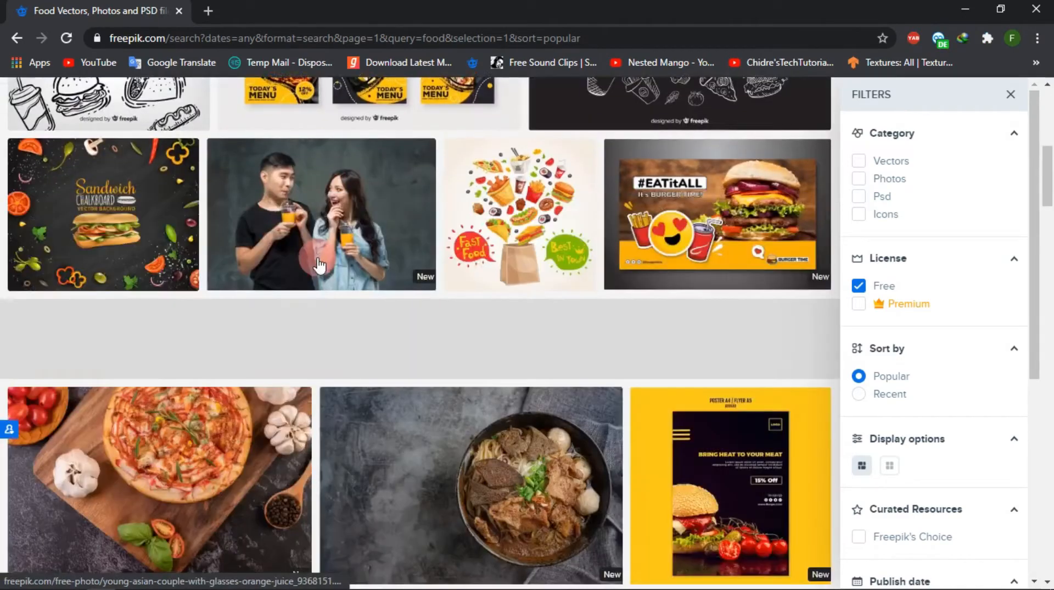
scroll(318, 264, "down", 8)
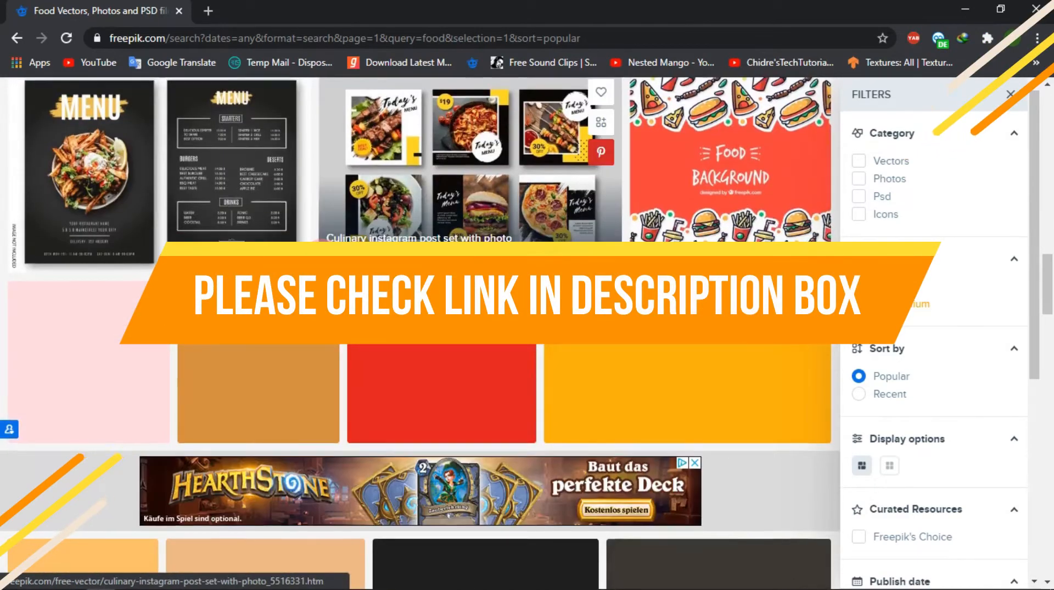
scroll(323, 247, "up", 3)
scroll(467, 412, "up", 8)
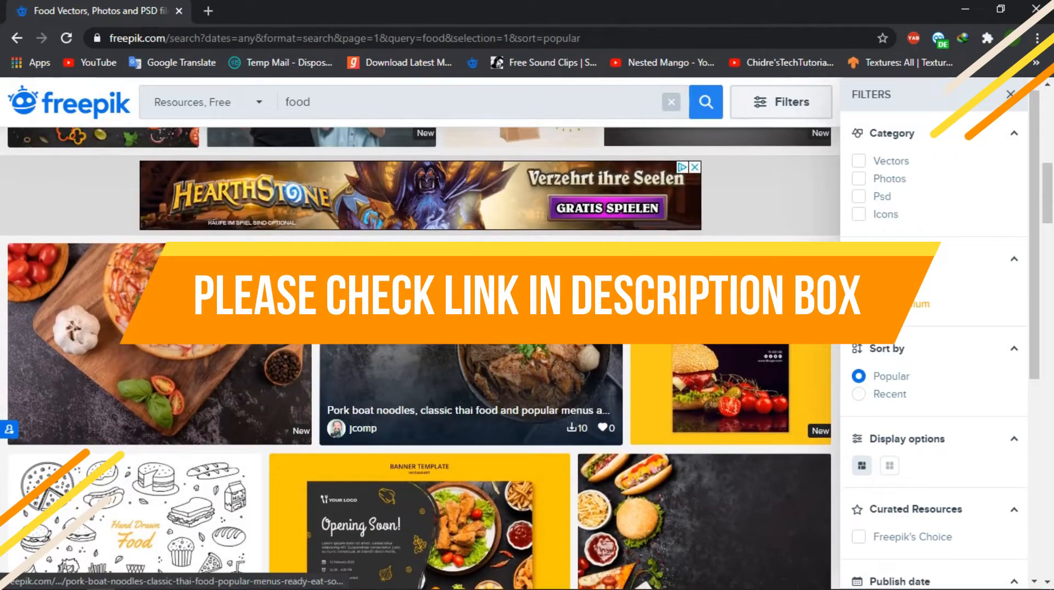
scroll(506, 332, "up", 10)
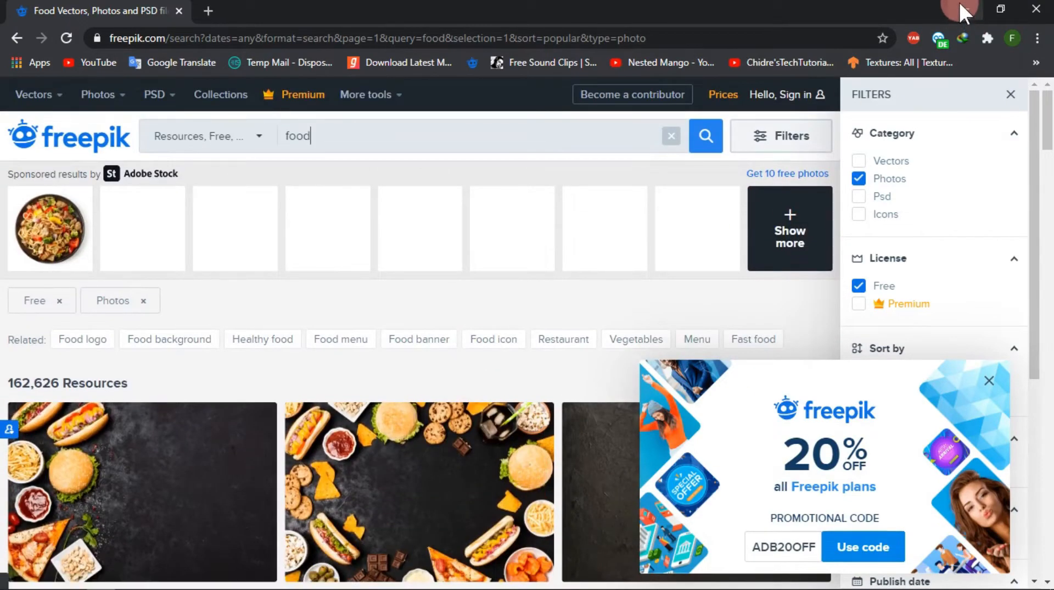
Step: Switch back to SketchUp and load Img1.jpg as the Bitmap color texture of the second menu panel's light, Rectangle Light#3
left_click(960, 5)
left_click(250, 242)
scroll(222, 254, "up", 2)
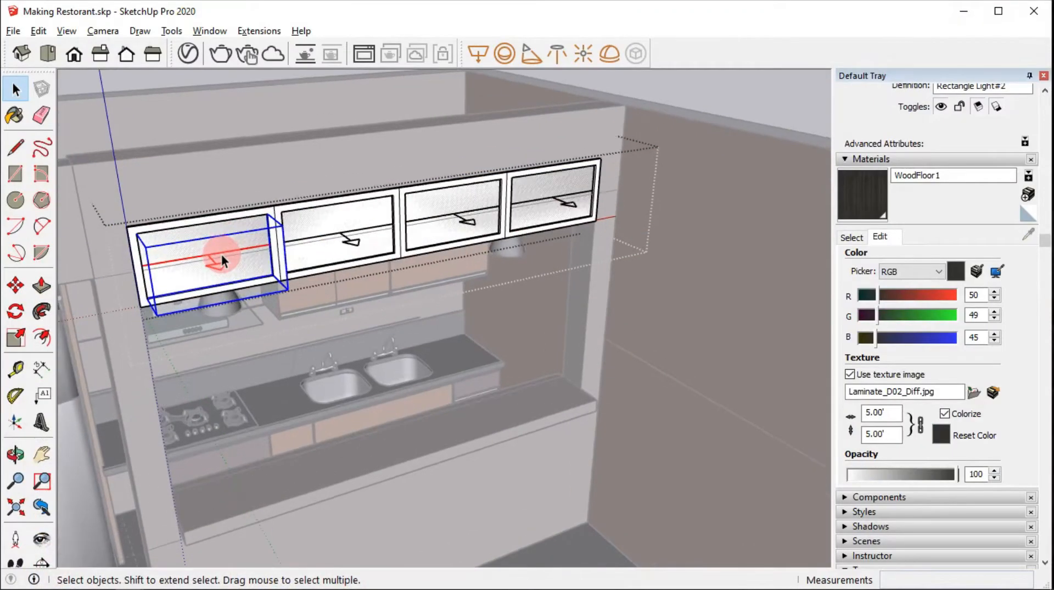
left_click(322, 217)
left_click(353, 242)
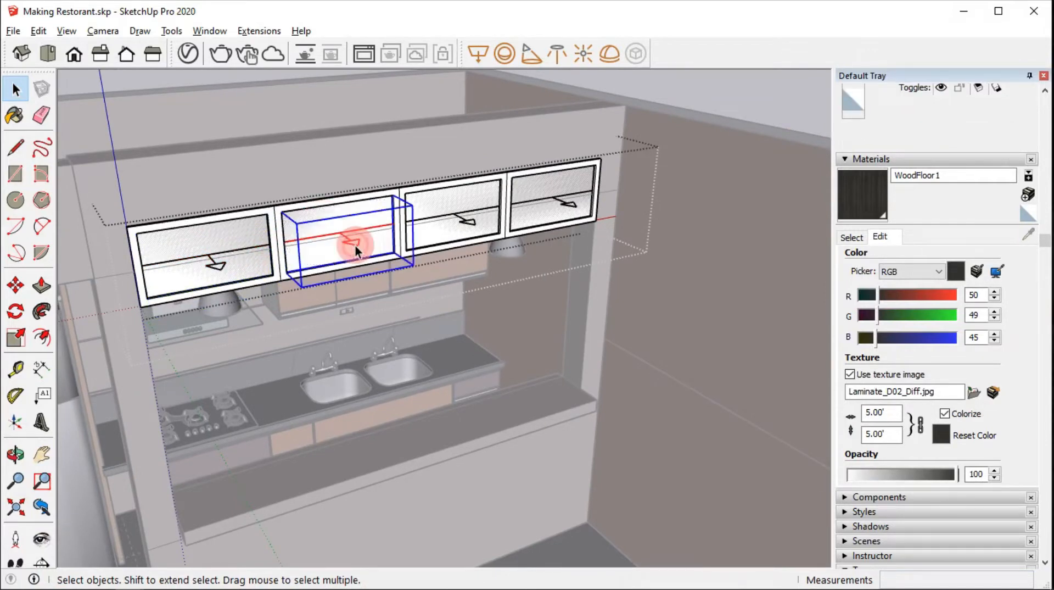
left_click(192, 51)
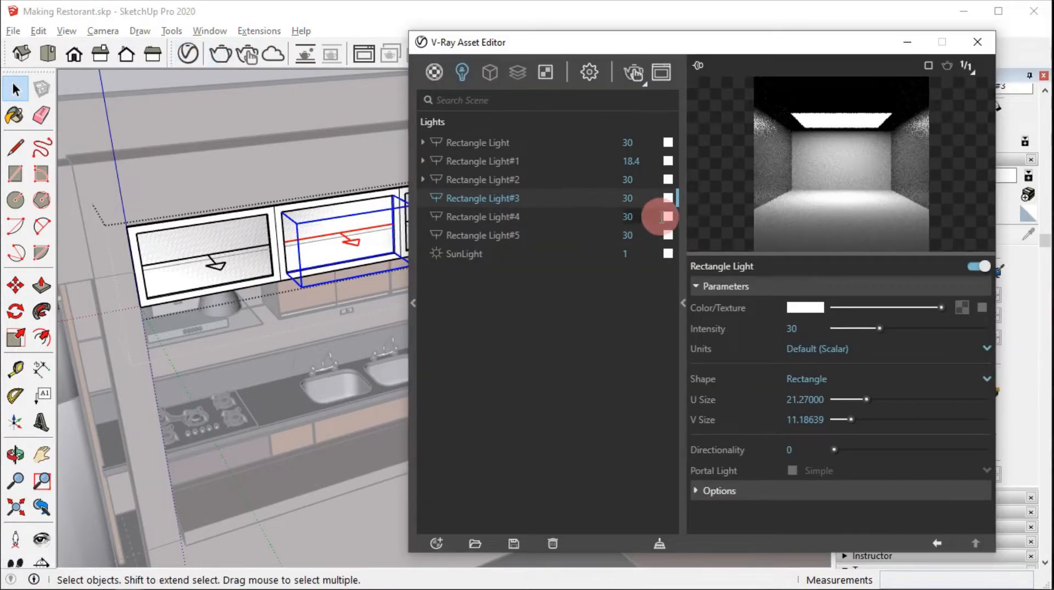
left_click(964, 308)
double_click(701, 285)
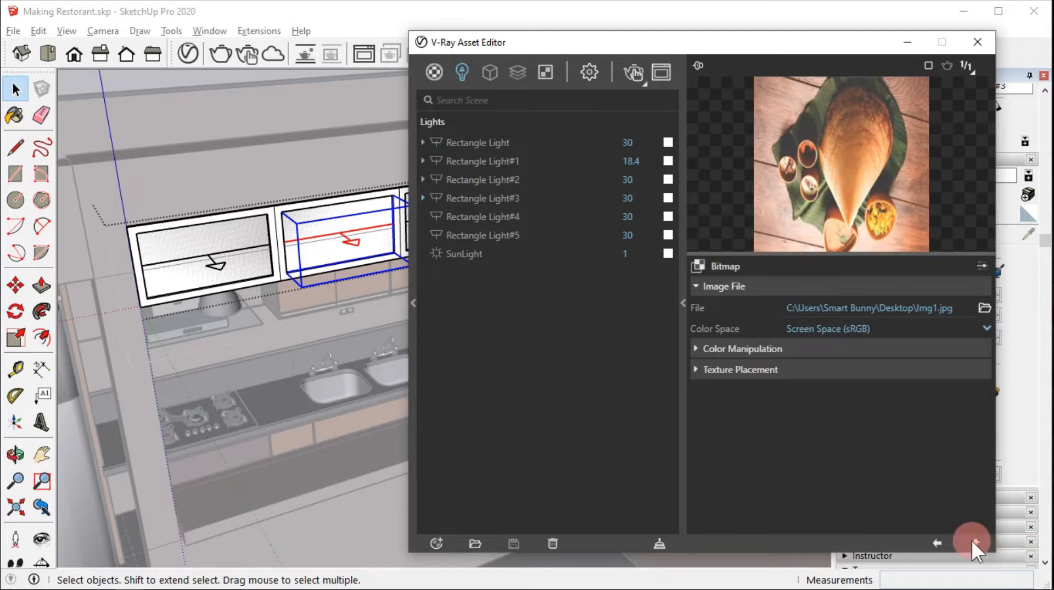
left_click(974, 542)
Step: Load Img3.jpg from the Desktop as the Bitmap color texture of the third menu panel's light, Rectangle Light#4
middle_click_drag(399, 260, 360, 269)
left_click(359, 269)
left_click(961, 307)
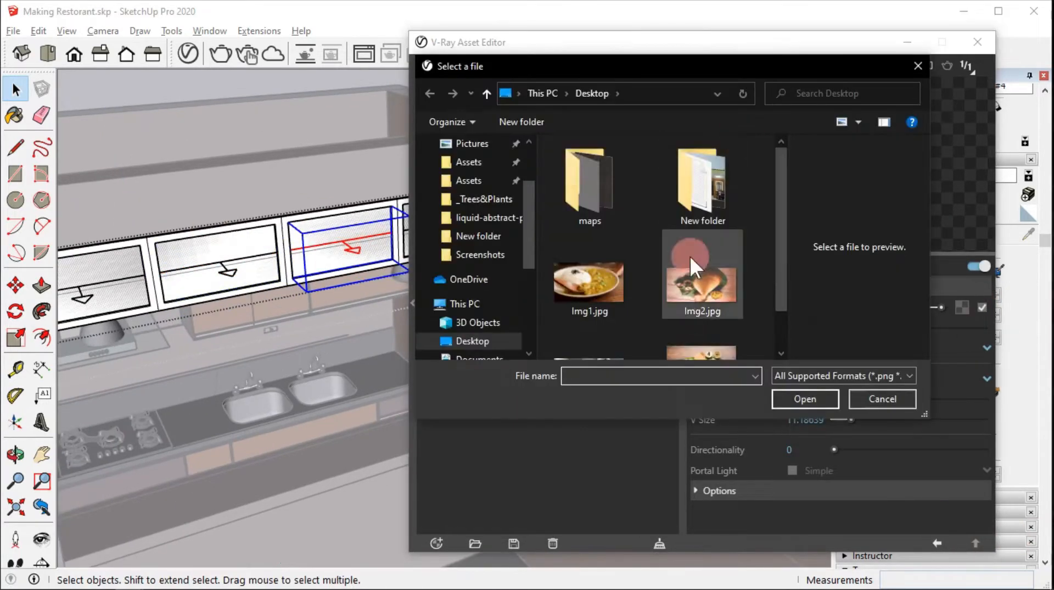
double_click(701, 271)
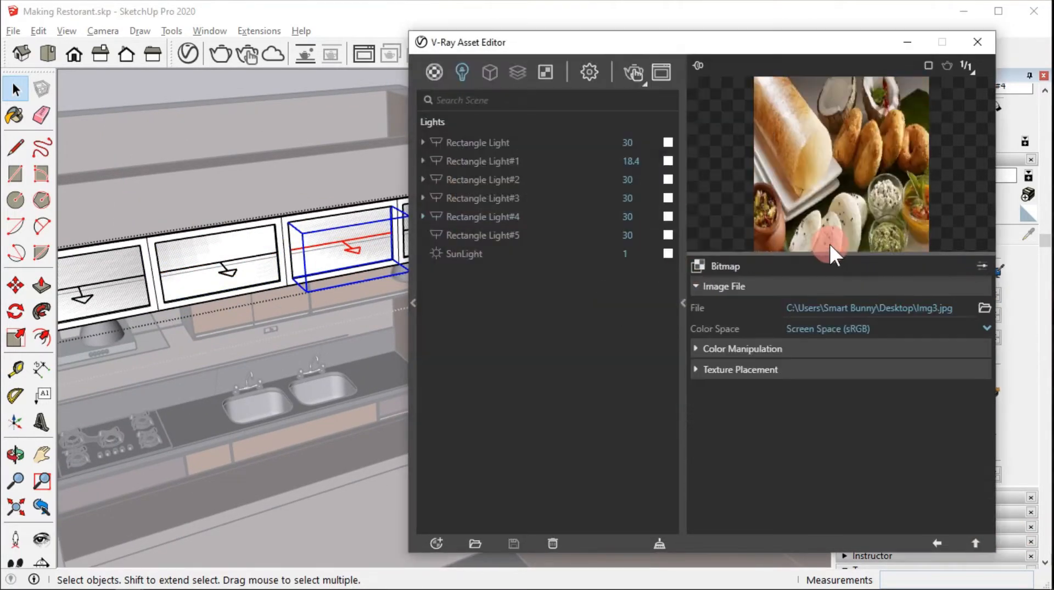
left_click(975, 543)
Step: Load Img2.jpg from the Desktop as the Bitmap color texture of the fourth menu panel's light, Rectangle Light#5
middle_click_drag(258, 258, 228, 252)
left_click(982, 308)
left_click(905, 82)
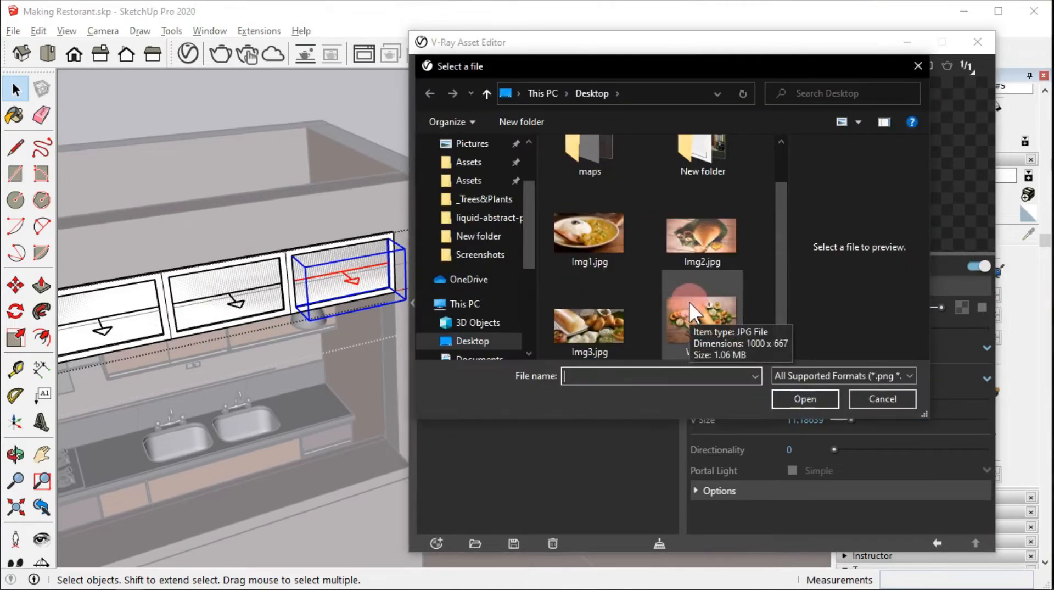
double_click(699, 245)
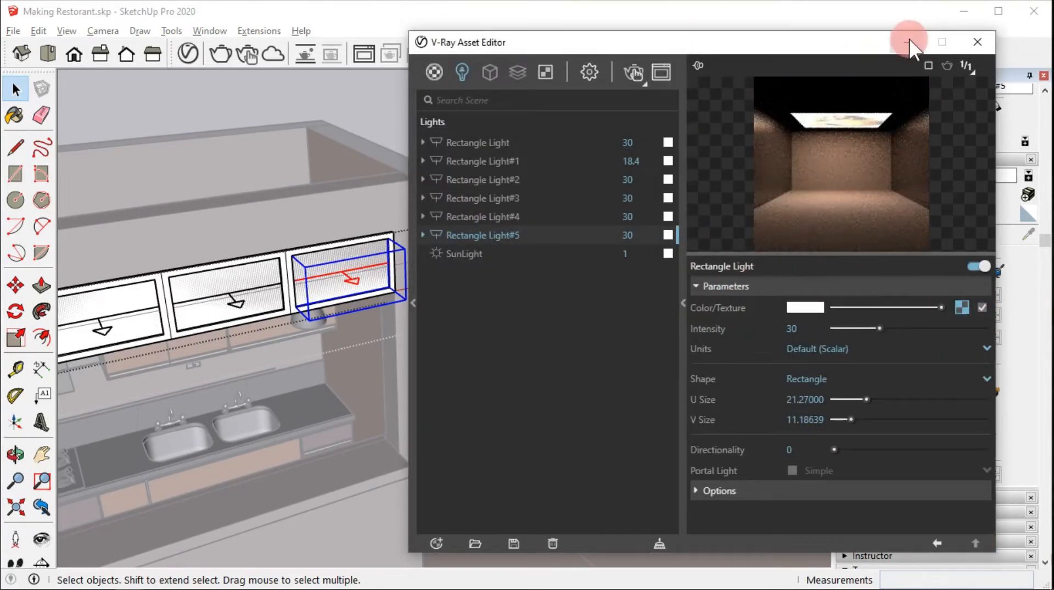
Step: Start an interactive V-Ray render and move the frame buffer aside so the light parameters can be reached
left_click(243, 53)
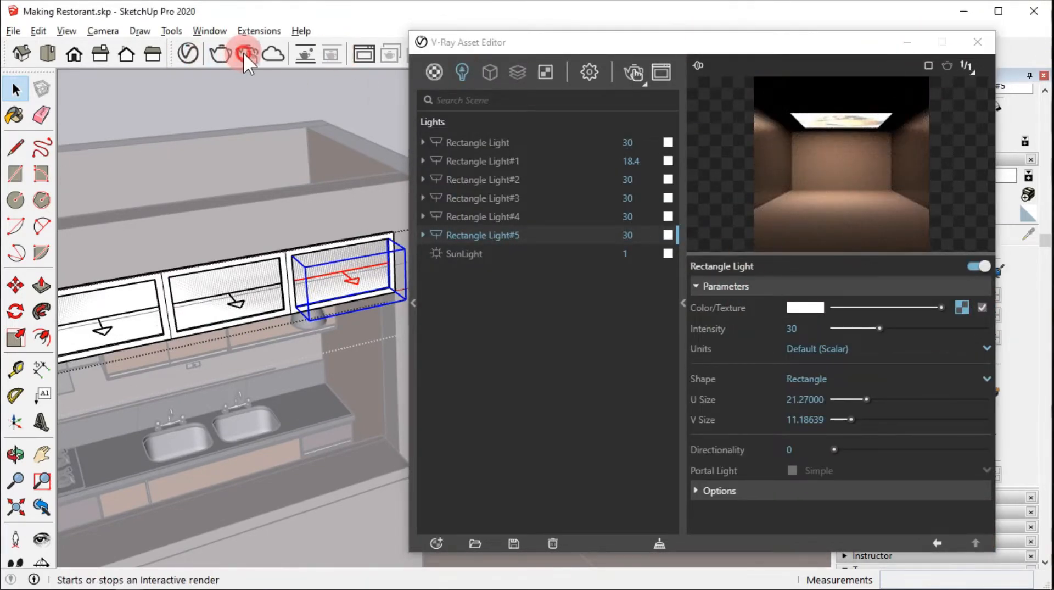
left_click(575, 93)
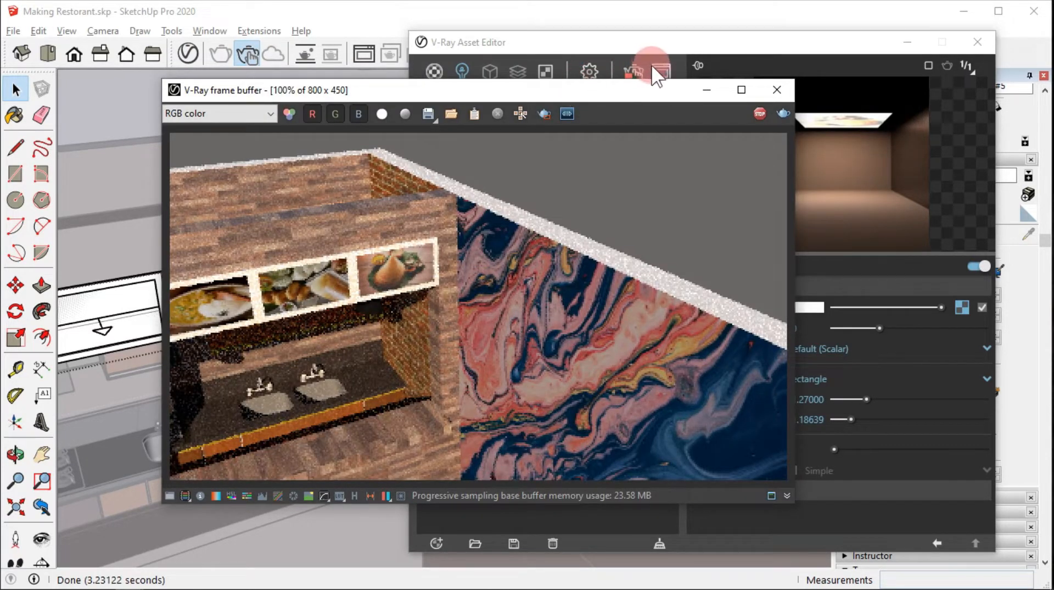
left_click_drag(552, 91, 456, 103)
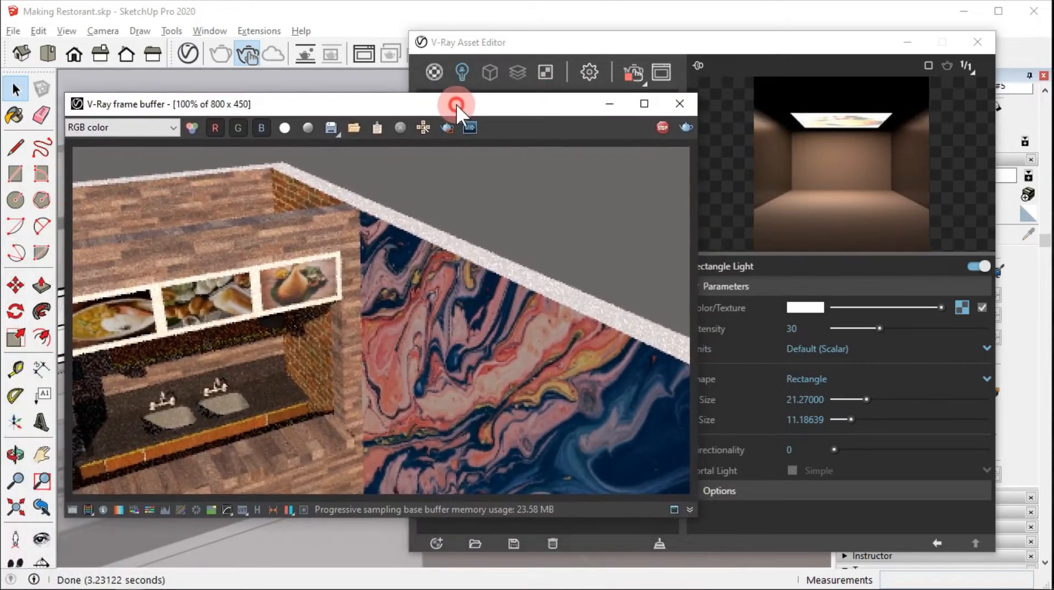
left_click_drag(566, 105, 466, 129)
Step: Switch the Color/Texture map of Rectangle Light#5 off and on again to compare its effect in the render
left_click(982, 307)
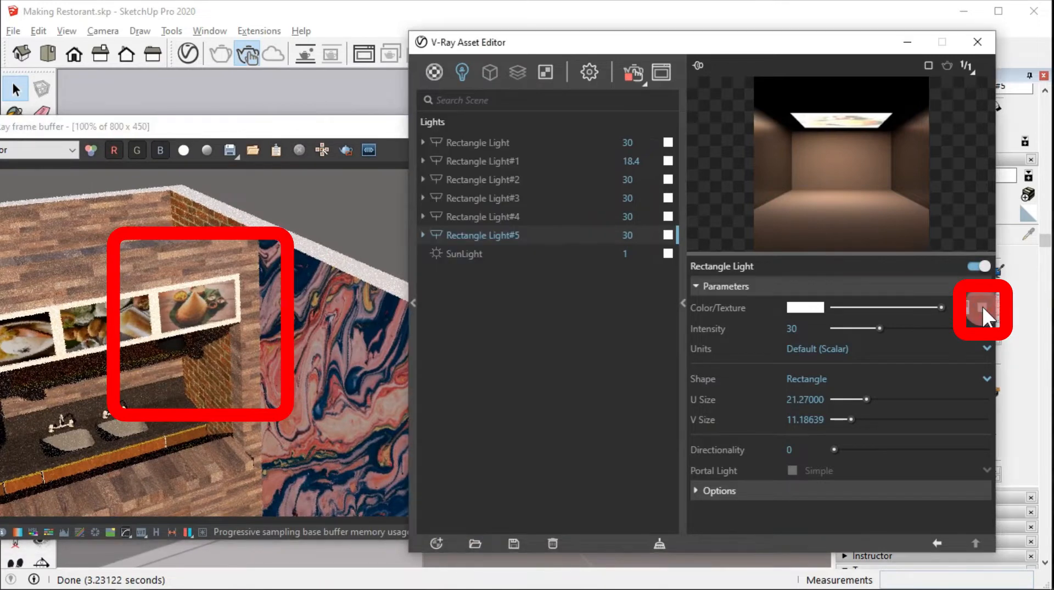
left_click(983, 306)
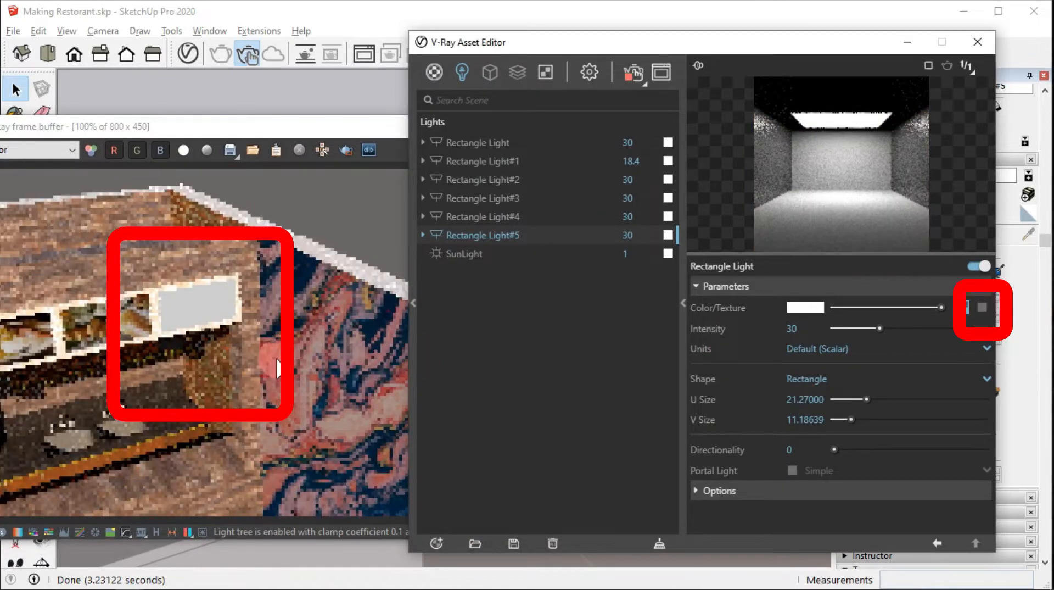
left_click(193, 295)
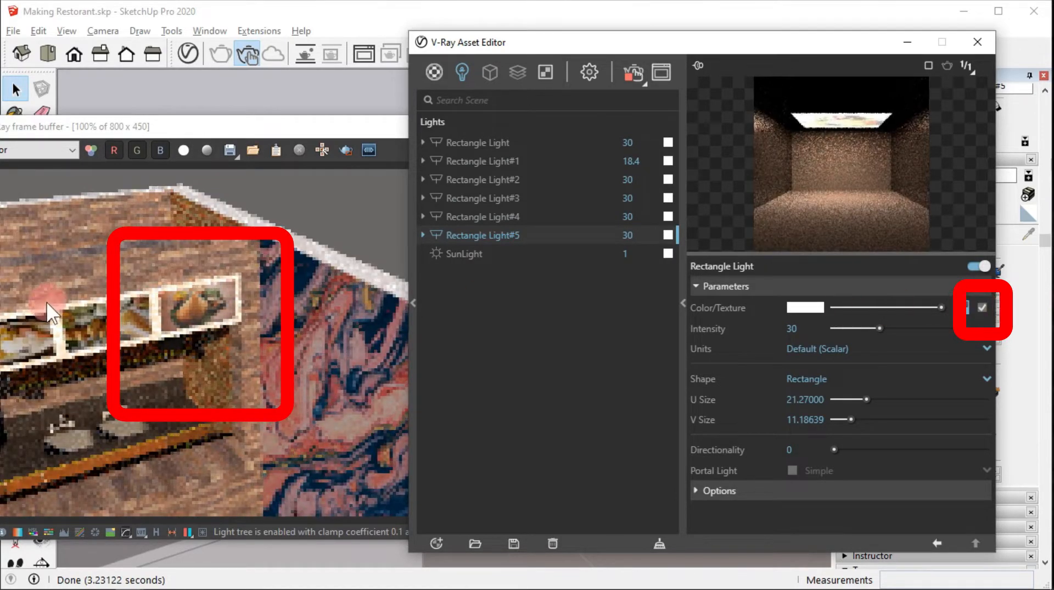
Step: Set the texture placement rotation of Rectangle Light#4's Img3.jpg bitmap to 180
left_click(495, 216)
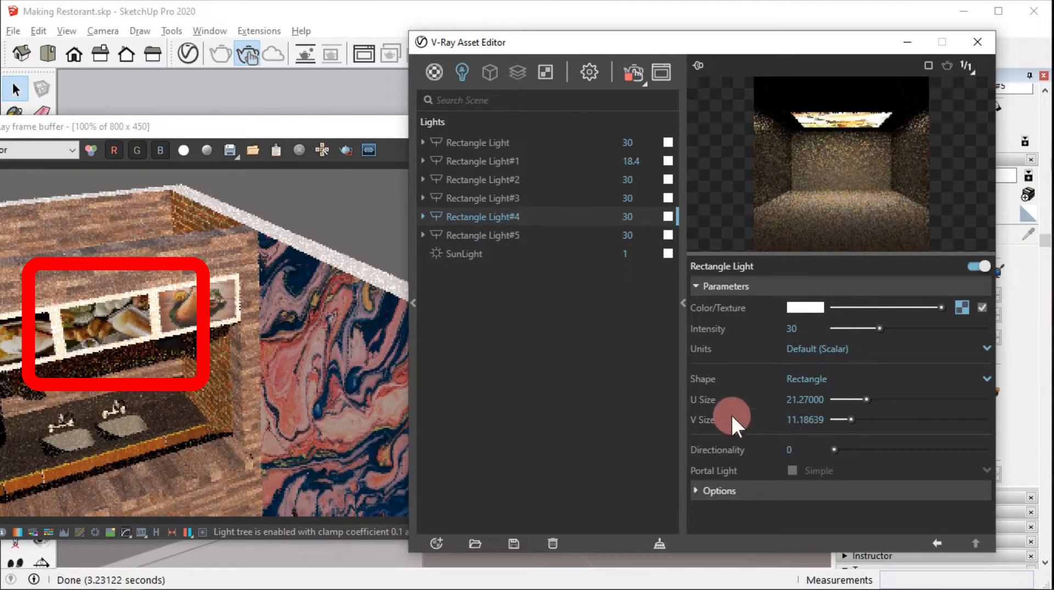
left_click(962, 306)
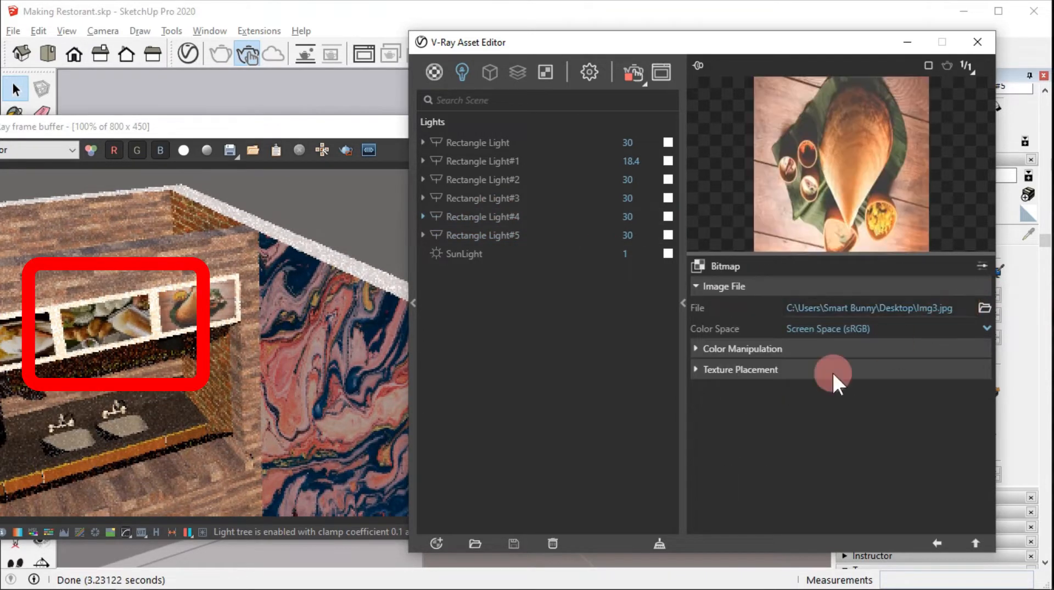
left_click(719, 365)
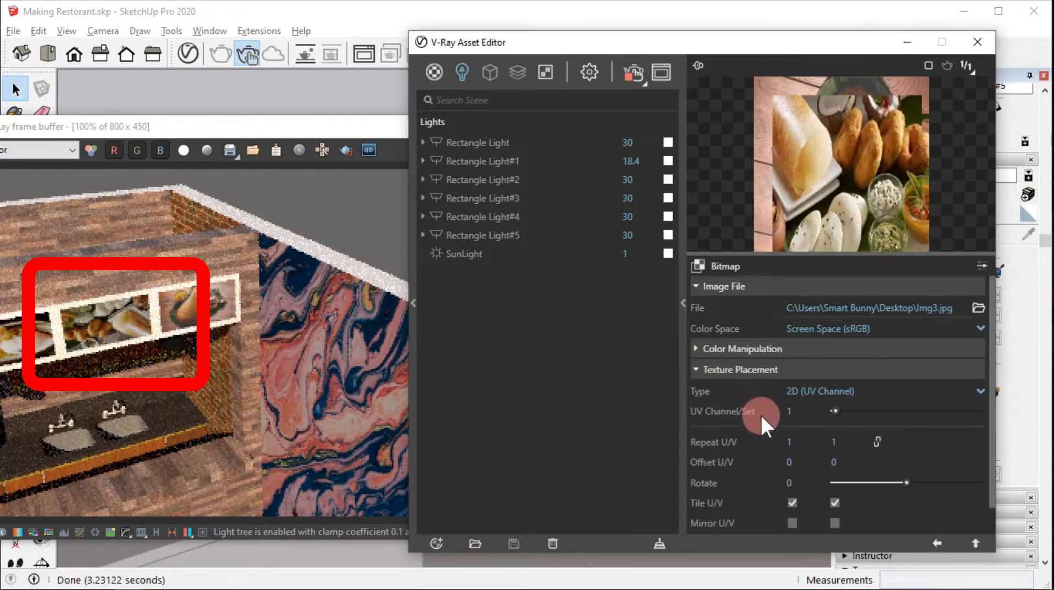
scroll(763, 401, "down", 1)
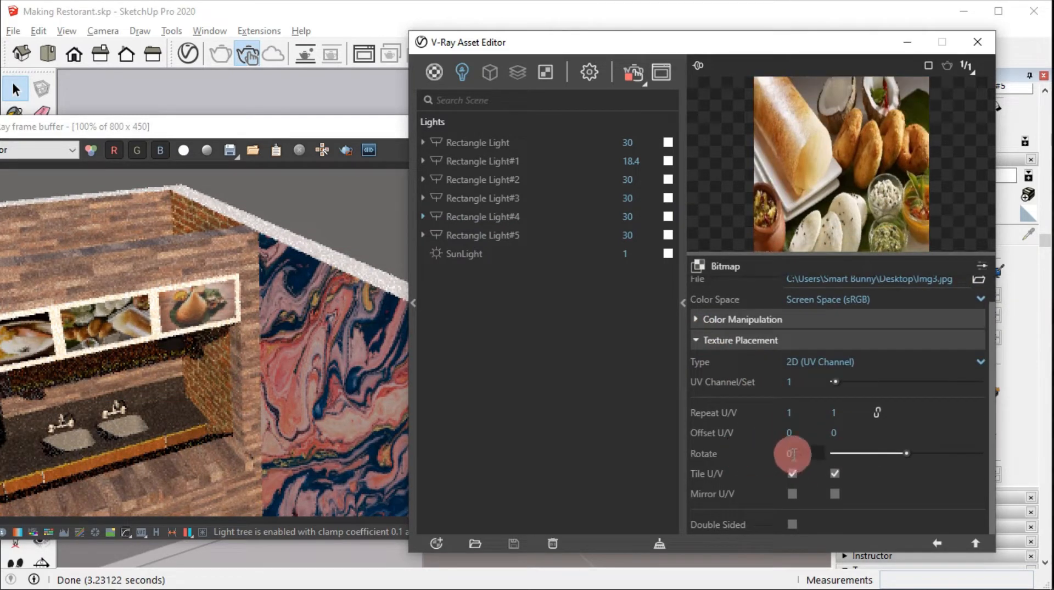
left_click(772, 449)
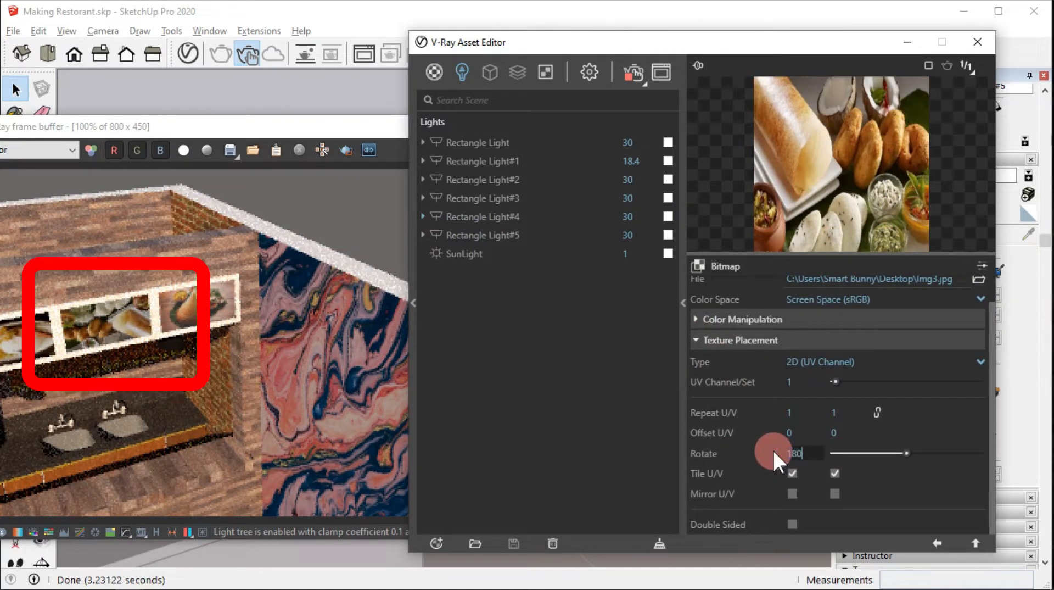
type("180")
key("Return")
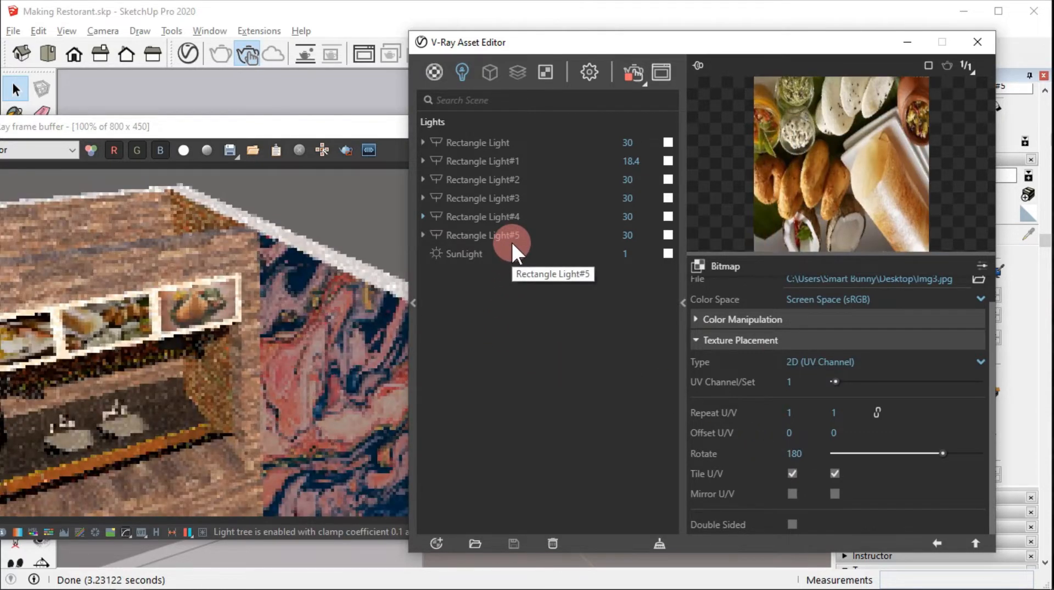
Step: Set the texture placement rotation of Rectangle Light#3's Img1.jpg bitmap to 180
left_click(489, 197)
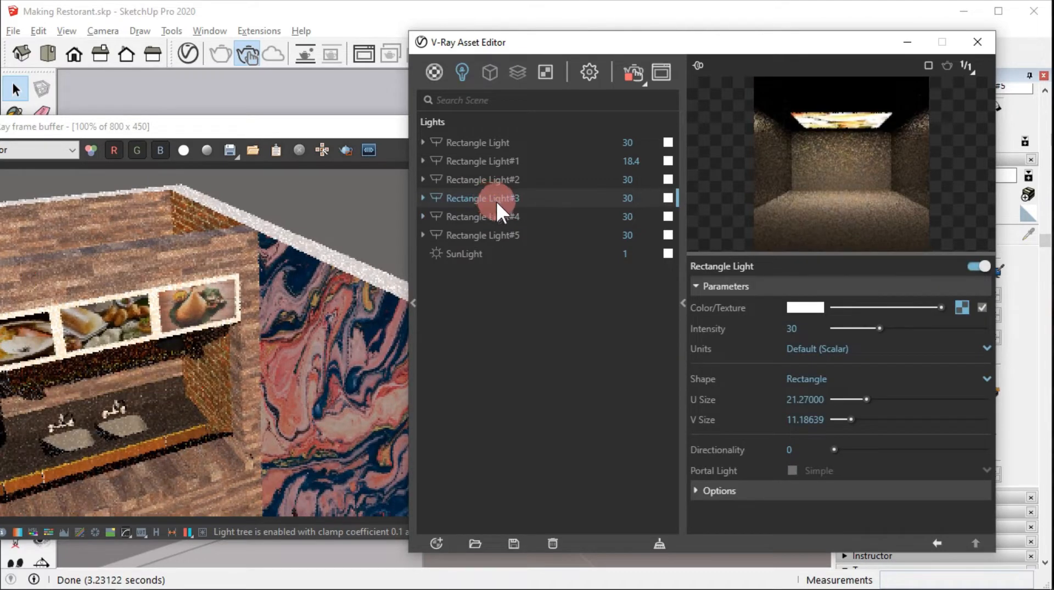
left_click(961, 306)
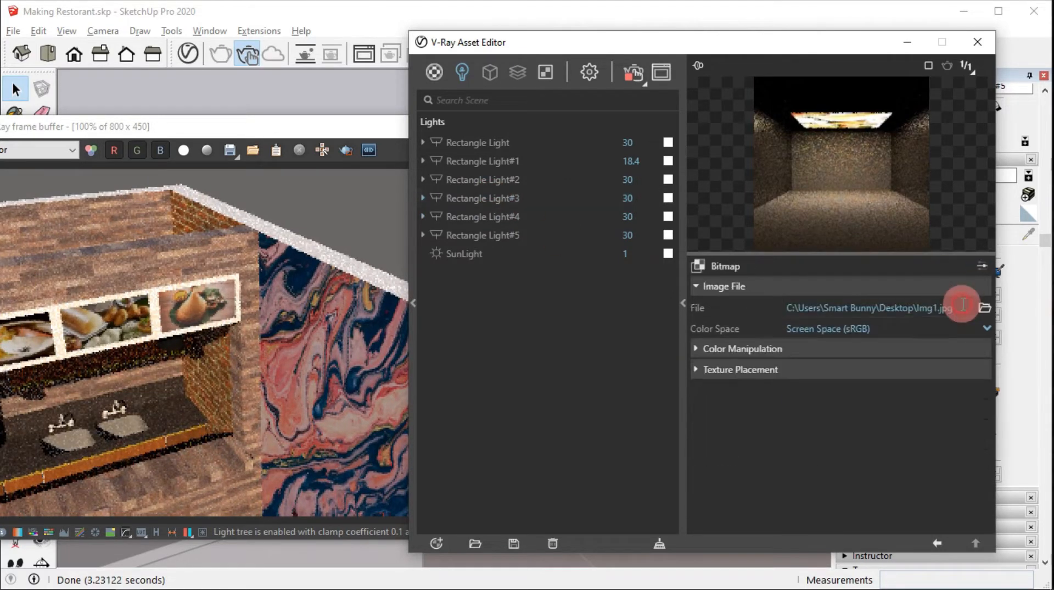
left_click(700, 367)
left_click(779, 483)
type("180")
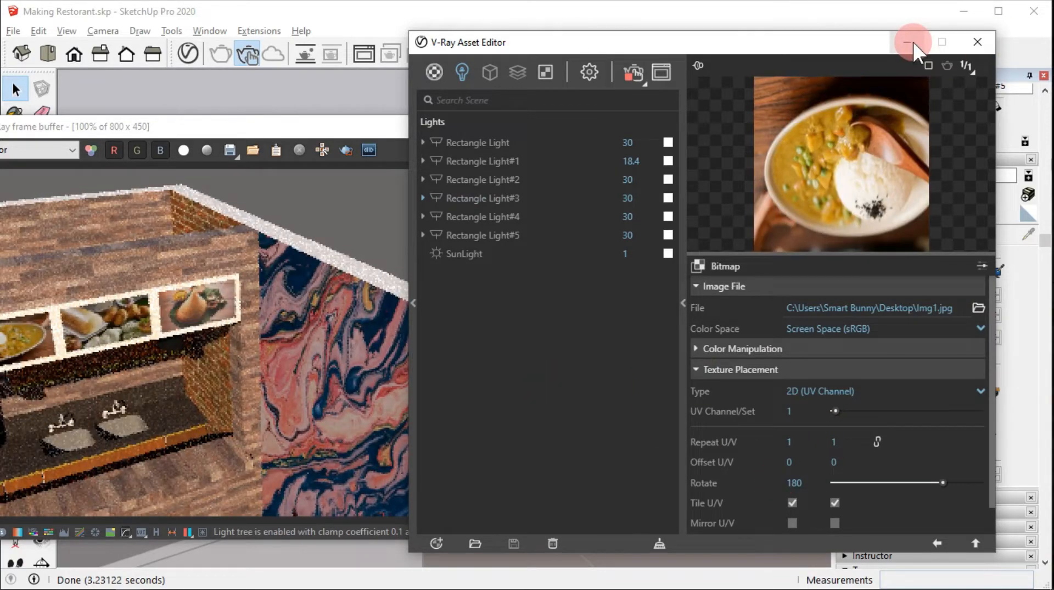
Step: Minimize the V-Ray Asset Editor and close the render frame buffer to return to the menu panels in the model
left_click(913, 43)
left_click(503, 127)
middle_click_drag(358, 333, 294, 230)
left_click(677, 101)
scroll(252, 280, "up", 4)
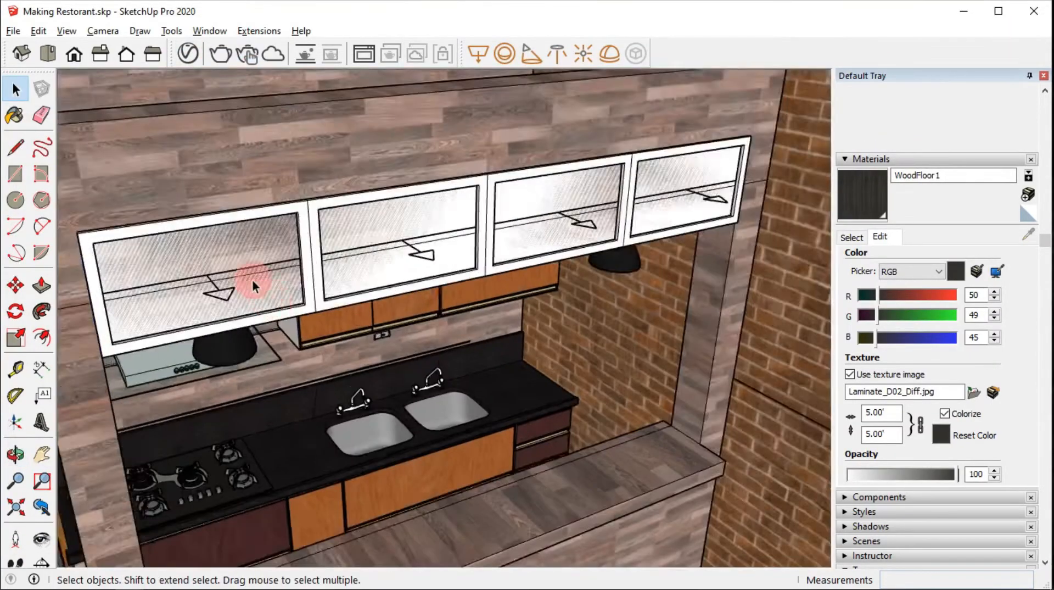
Step: Paint the group of menu panel frames above the kitchen counter with a grey from the Colors material collection
middle_click_drag(252, 279, 311, 265)
double_click(218, 170)
scroll(120, 177, "down", 2)
left_click(120, 176)
scroll(120, 177, "down", 1)
left_click(311, 265)
left_click(854, 242)
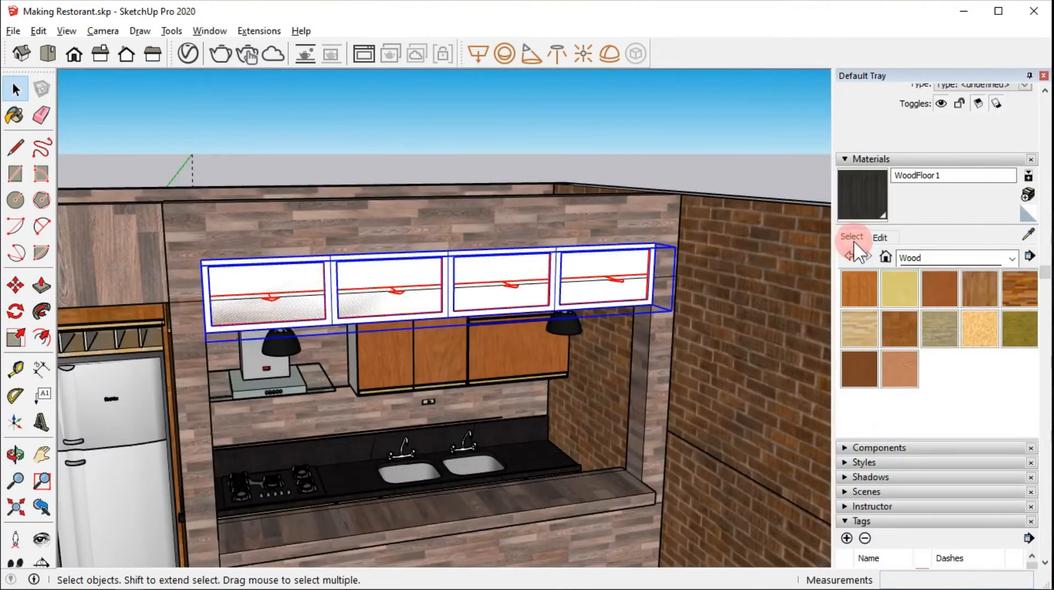
left_click(965, 257)
left_click(936, 323)
scroll(941, 337, "down", 6)
left_click(901, 222)
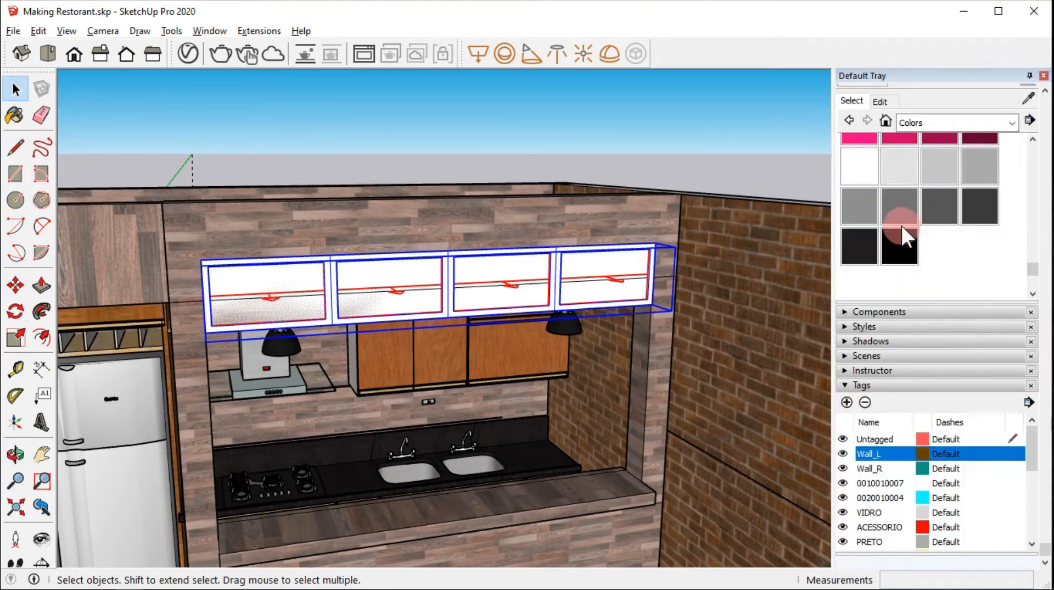
left_click(387, 138)
Step: Paint the restaurant's white front facade frame with a dark grey from the Colors collection
scroll(414, 251, "down", 6)
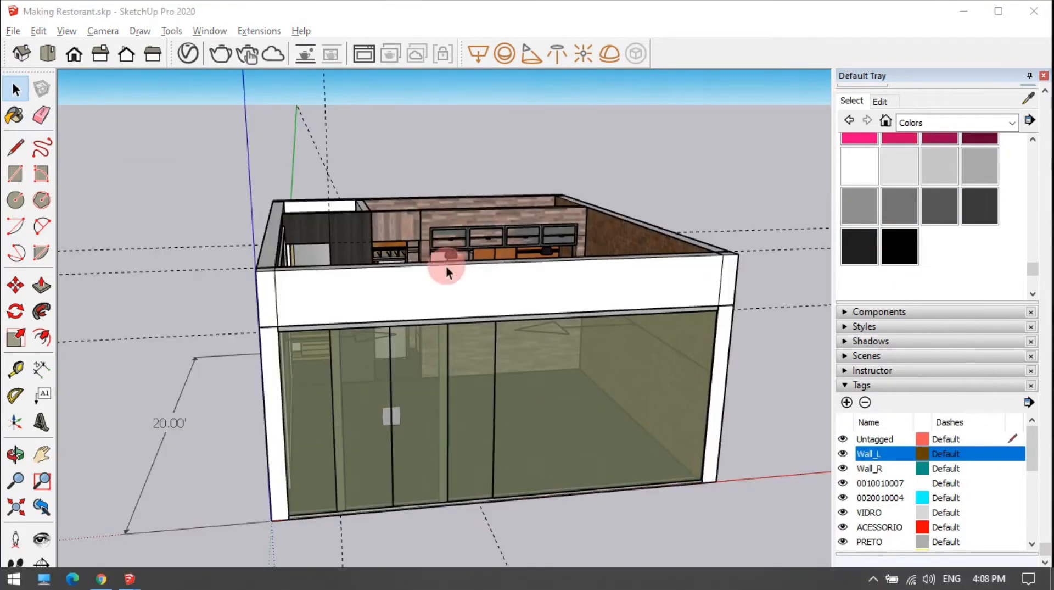
mouse_move(446, 265)
middle_mouse_down()
mouse_move(395, 249)
mouse_move(439, 255)
middle_mouse_up()
left_click(866, 211)
left_click(496, 209)
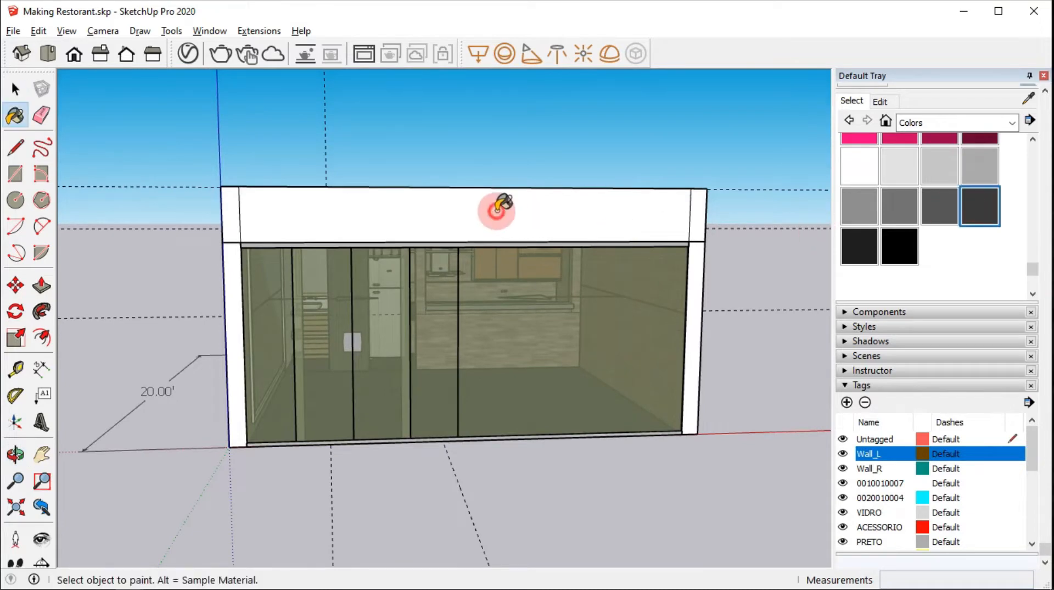
mouse_move(497, 209)
middle_mouse_down()
mouse_move(284, 379)
mouse_move(329, 348)
mouse_move(199, 372)
mouse_move(294, 423)
mouse_move(510, 109)
mouse_move(469, 192)
middle_mouse_up()
Step: Create the 3D text "Smart Bunny" in Roboto Black and place it on the facade's upper band
left_click(41, 422)
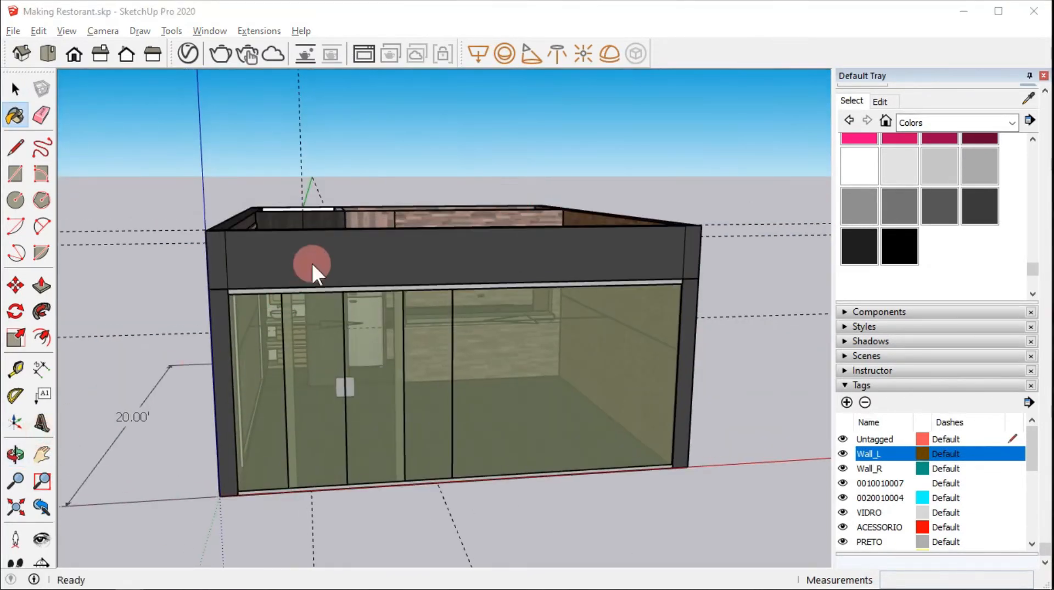
left_click(557, 311)
scroll(520, 346, "down", 7)
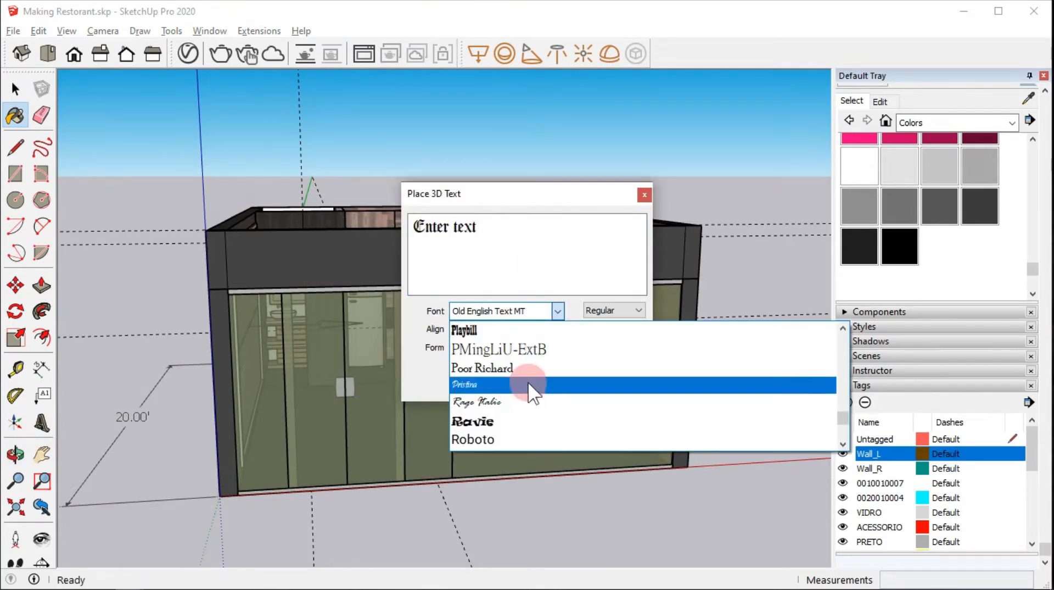
left_click(530, 404)
left_click(500, 228)
type("Smart Bunny")
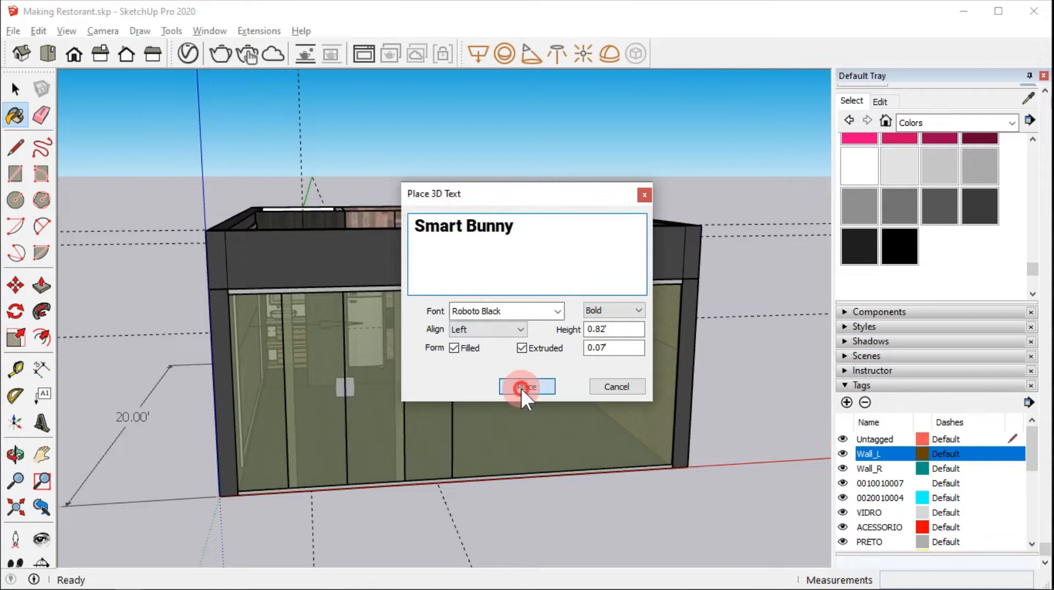
left_click(521, 388)
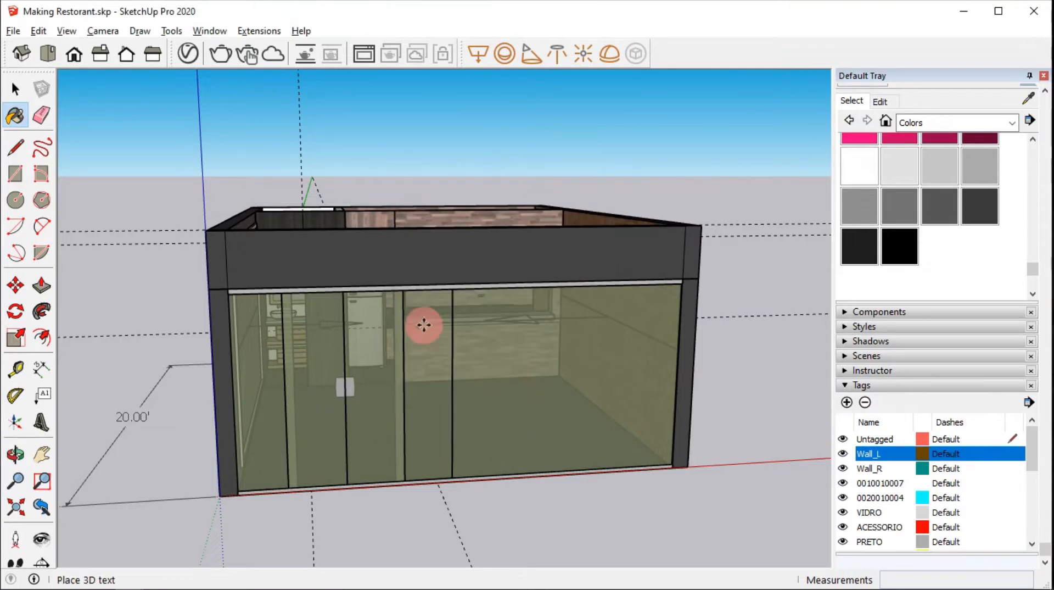
left_click(250, 273)
Step: Rotate the menu panel group above the kitchen counter about its lower edge, tilting the panels about 9.2 degrees
middle_click_drag(341, 191, 598, 261)
key("space")
left_click(435, 222)
scroll(435, 221, "up", 3)
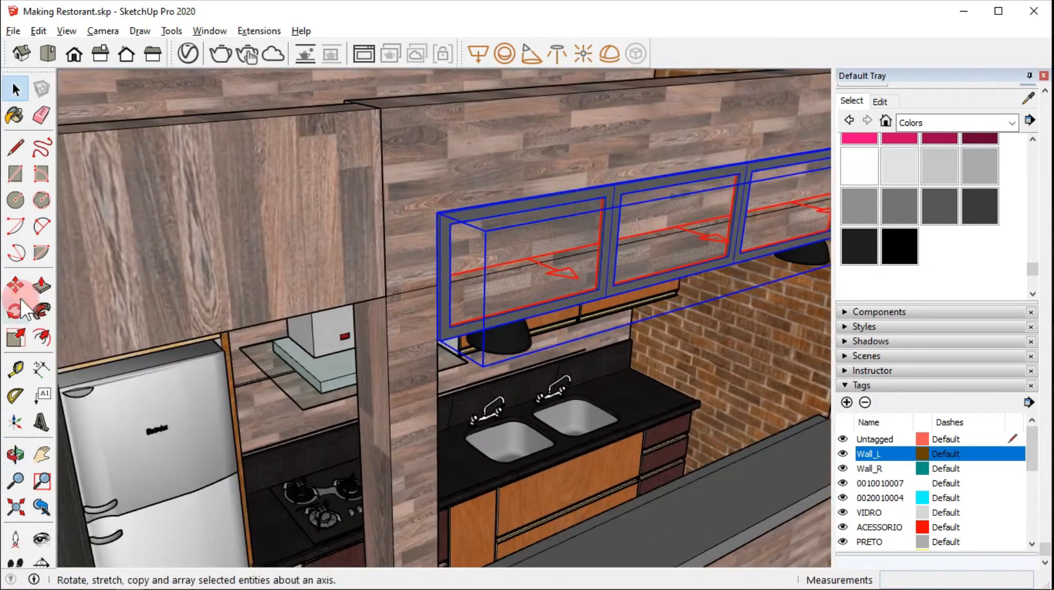
left_click(16, 284)
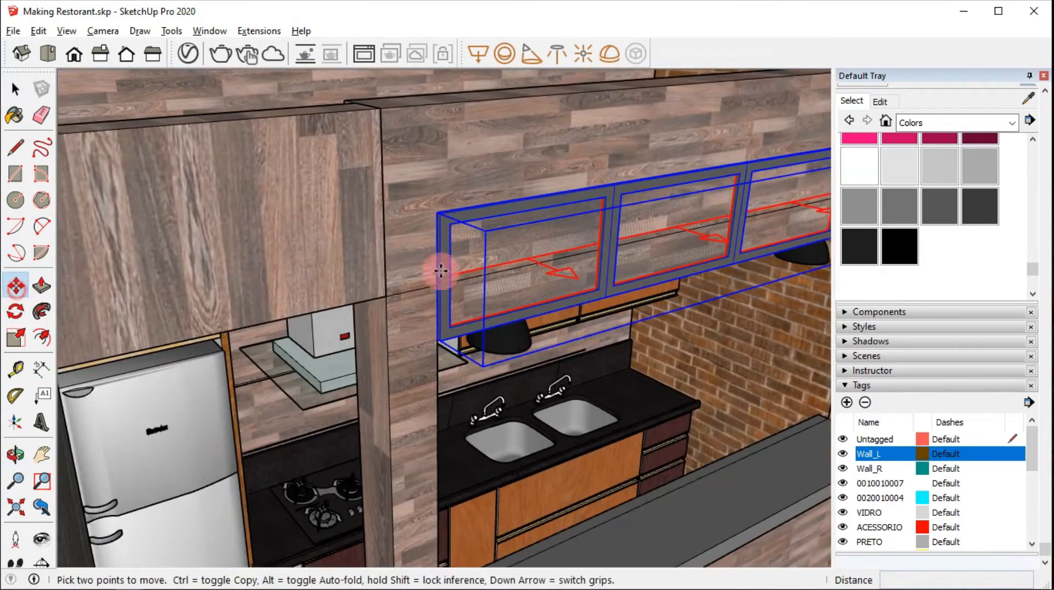
middle_click_drag(438, 271, 500, 247)
left_click(13, 312)
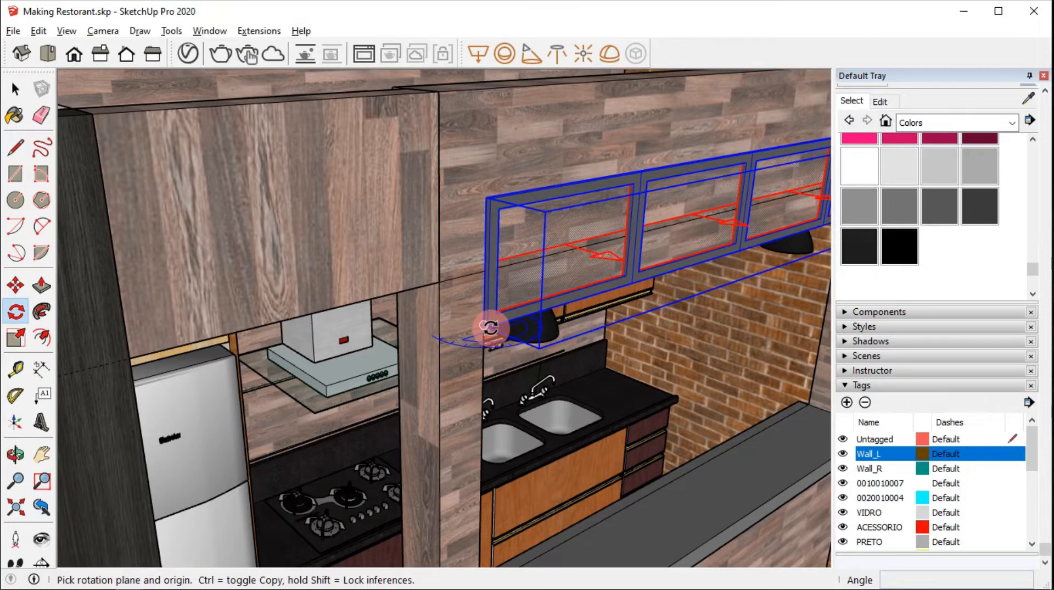
key("Left")
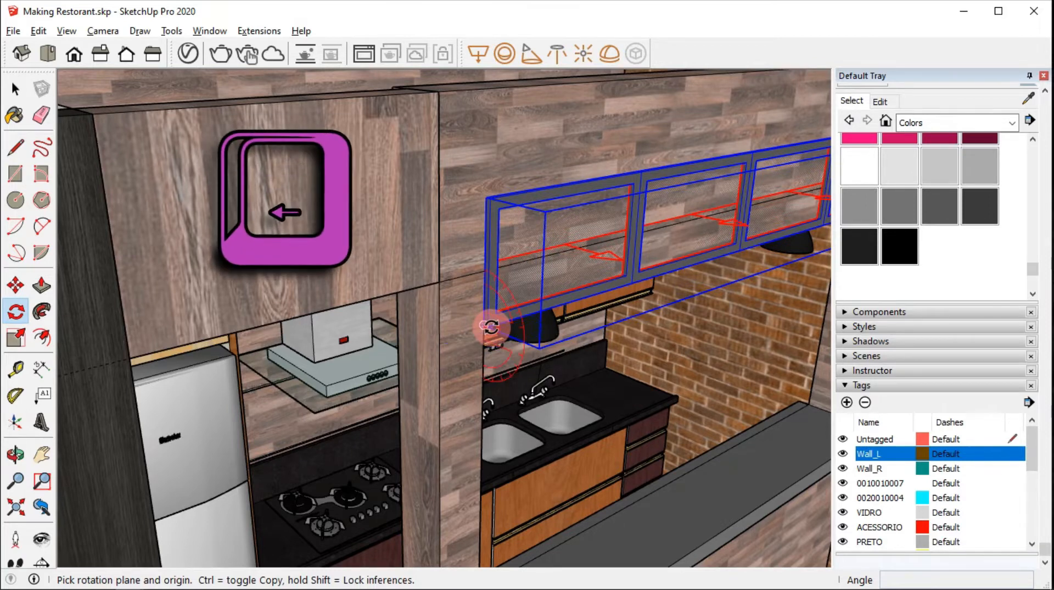
left_click(486, 325)
left_click(487, 196)
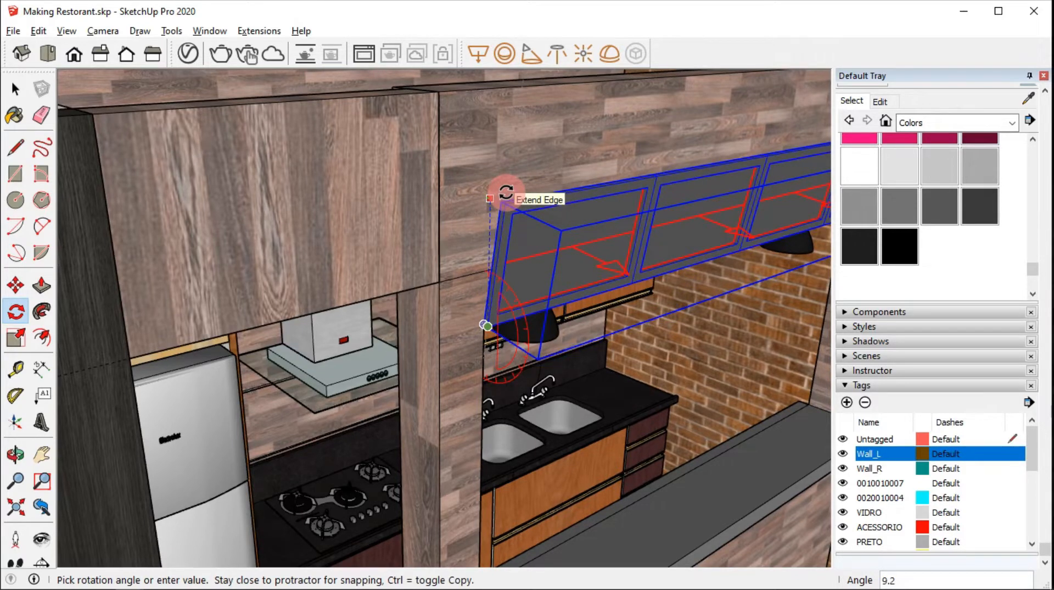
left_click(505, 191)
scroll(501, 195, "down", 5)
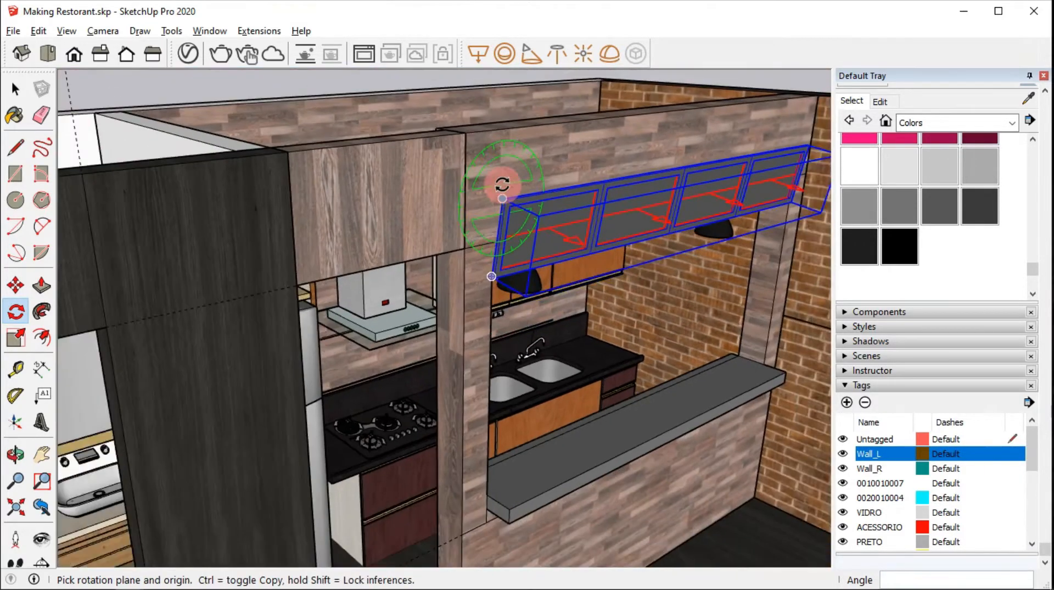
key("space")
key("space")
middle_click_drag(443, 123, 470, 136)
left_click(393, 85)
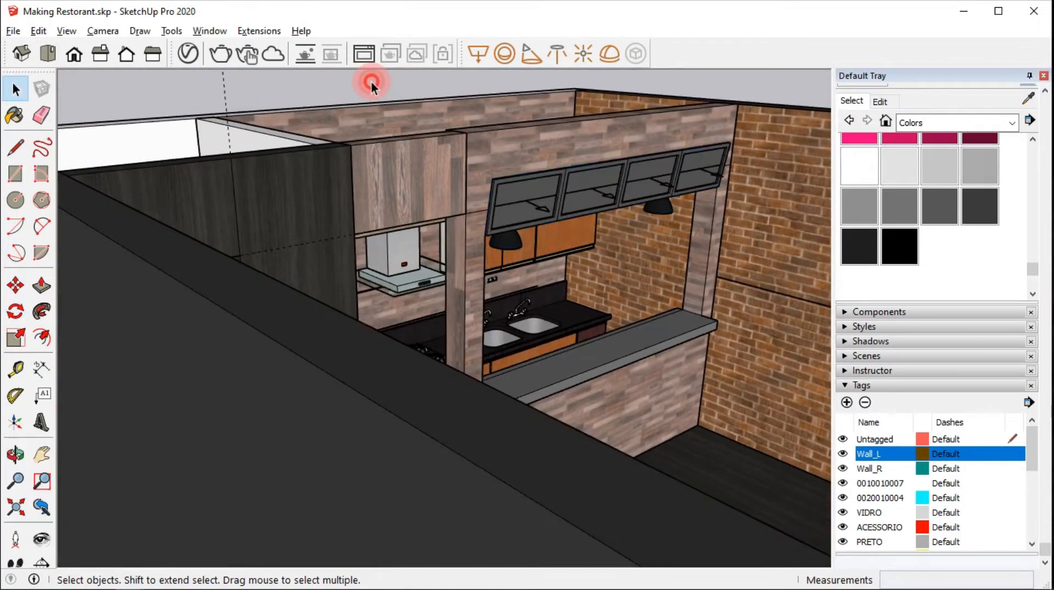
Step: Select all the geometry of the pendant lamp above the kitchen counter and make it a group
middle_click_drag(616, 245, 441, 188)
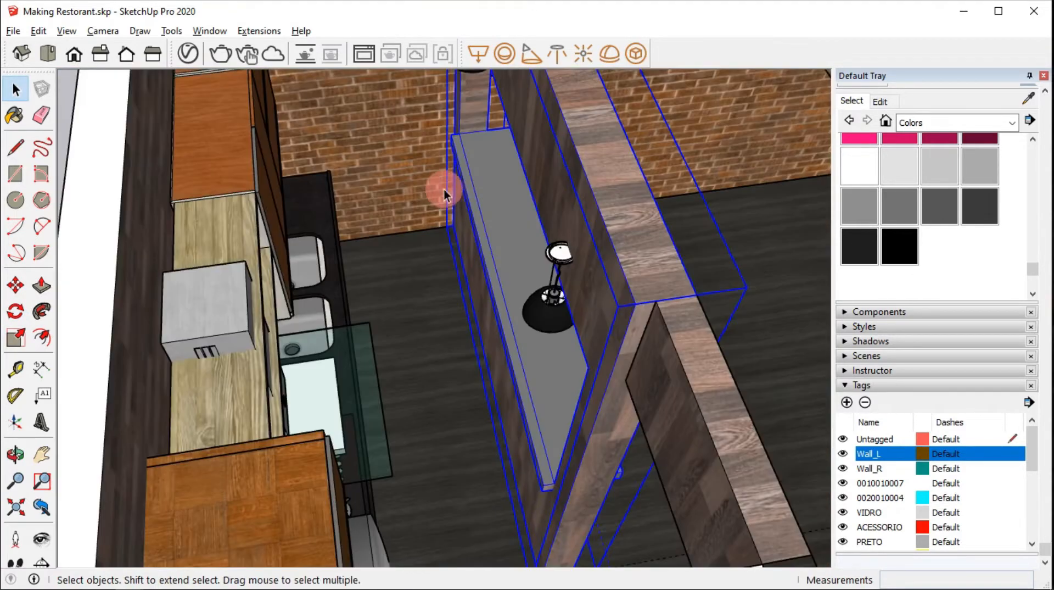
left_click_drag(485, 175, 624, 356)
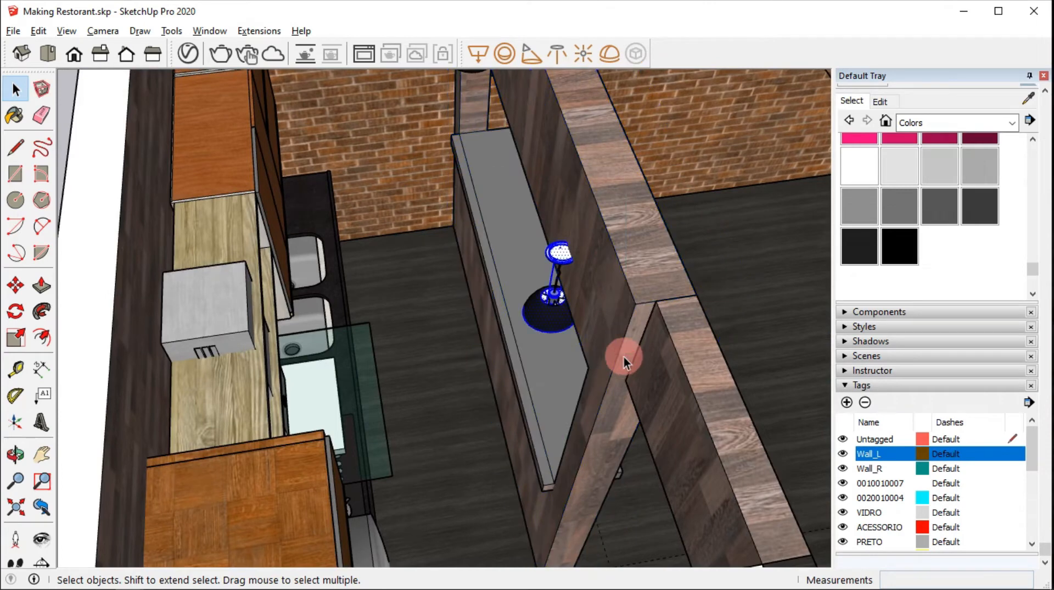
middle_click_drag(536, 278, 545, 252)
scroll(548, 251, "up", 3)
scroll(548, 251, "up", 3)
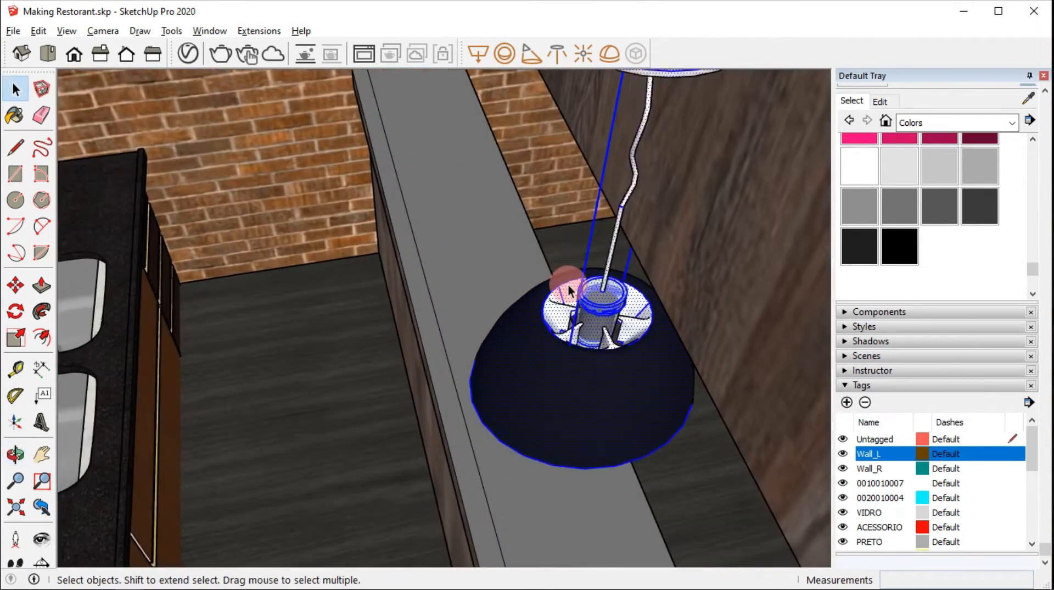
mouse_move(564, 287)
middle_mouse_down()
mouse_move(557, 271)
mouse_move(598, 337)
middle_mouse_up()
right_click(594, 344)
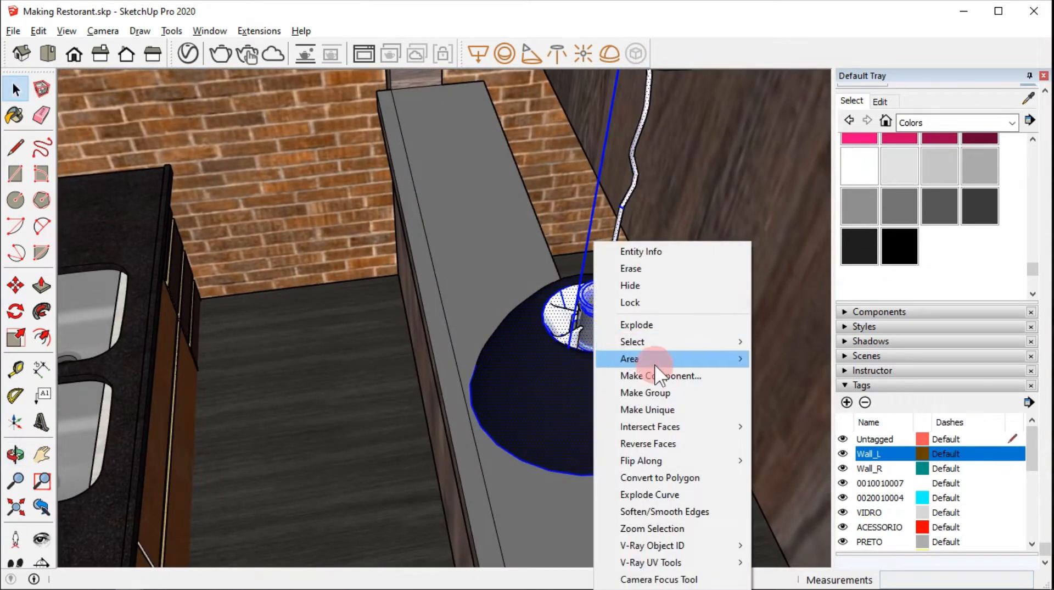
left_click(684, 392)
Step: Move the grouped pendant lamp off the counter toward the kitchen side by about 1.25'
key("m")
scroll(595, 348, "down", 5)
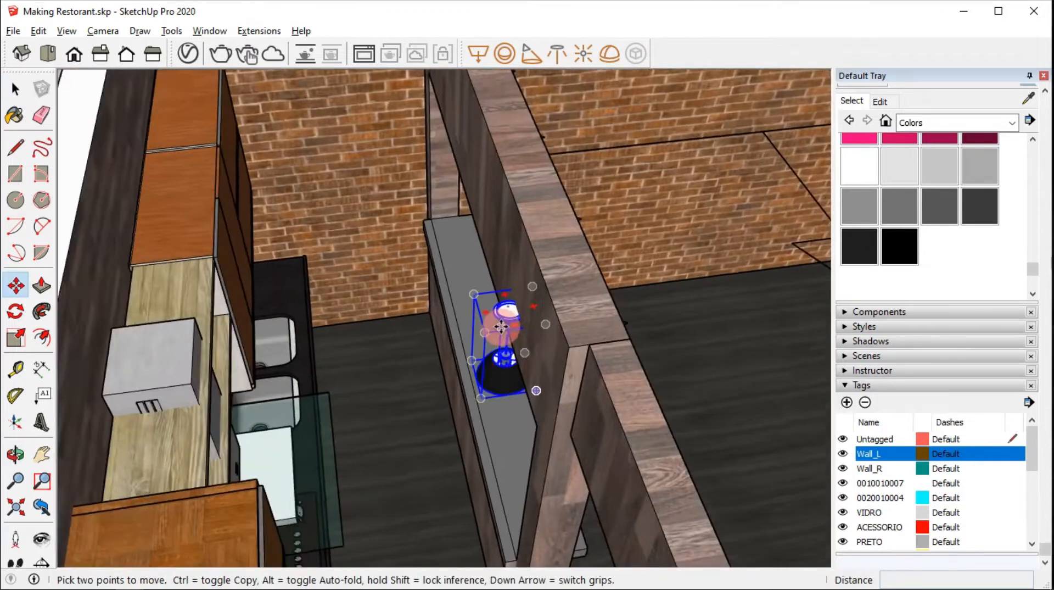
left_click(494, 308)
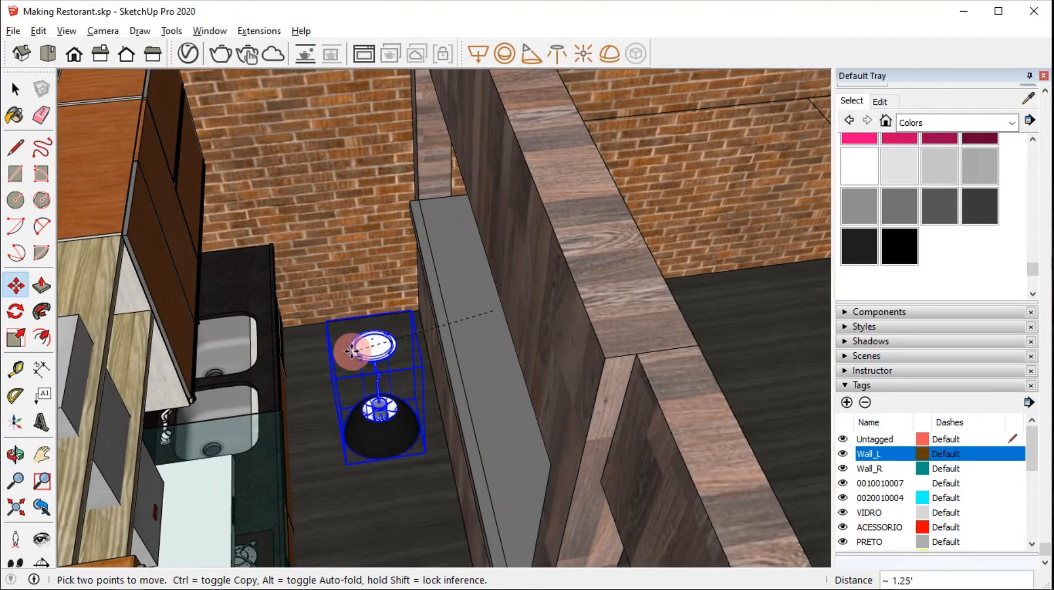
scroll(352, 350, "down", 2)
scroll(351, 340, "down", 2)
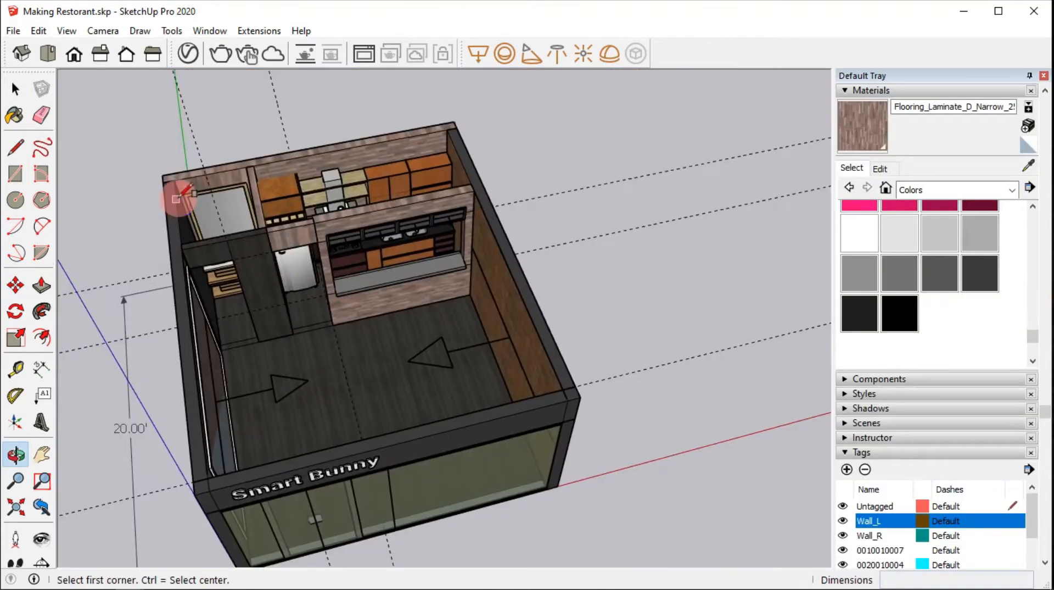
Step: Draw a 20' by 17' rectangle across the tops of the outer walls and pull it up 1' as the ceiling slab
left_click(162, 175)
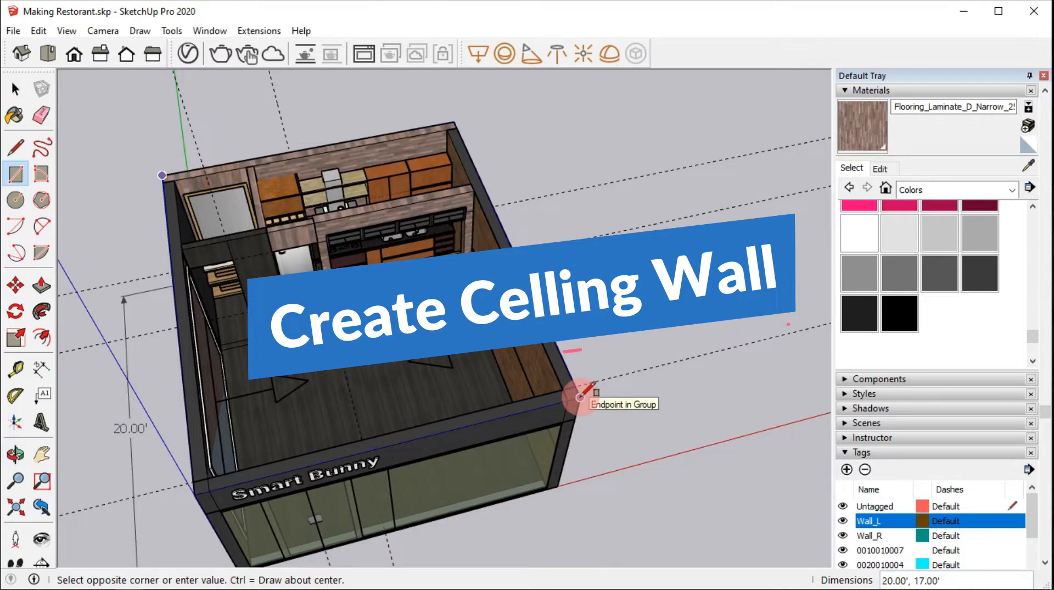
left_click(580, 394)
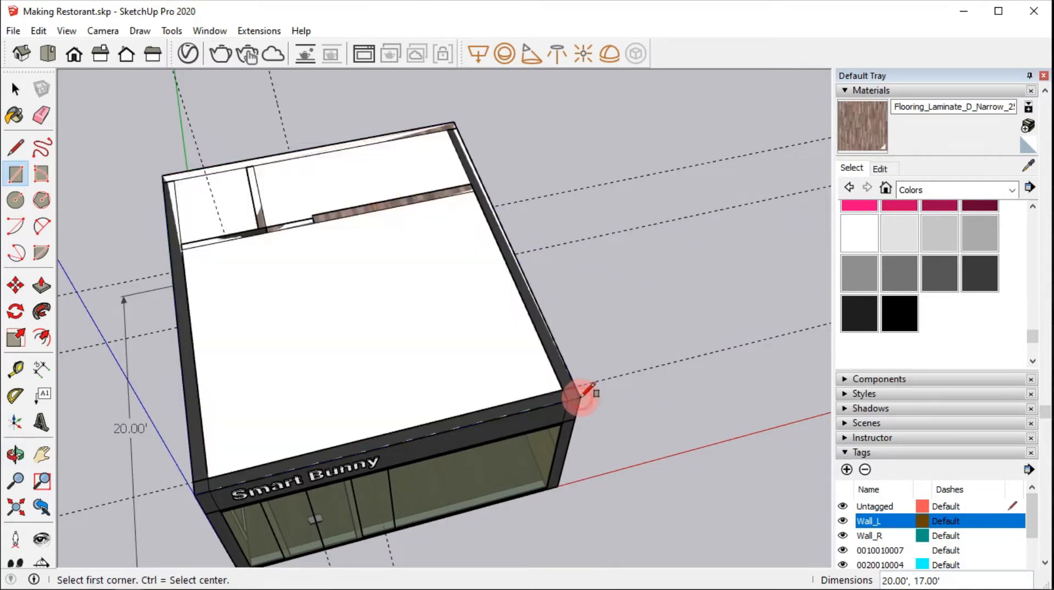
key("p")
left_click(489, 334)
type("1")
key("Return")
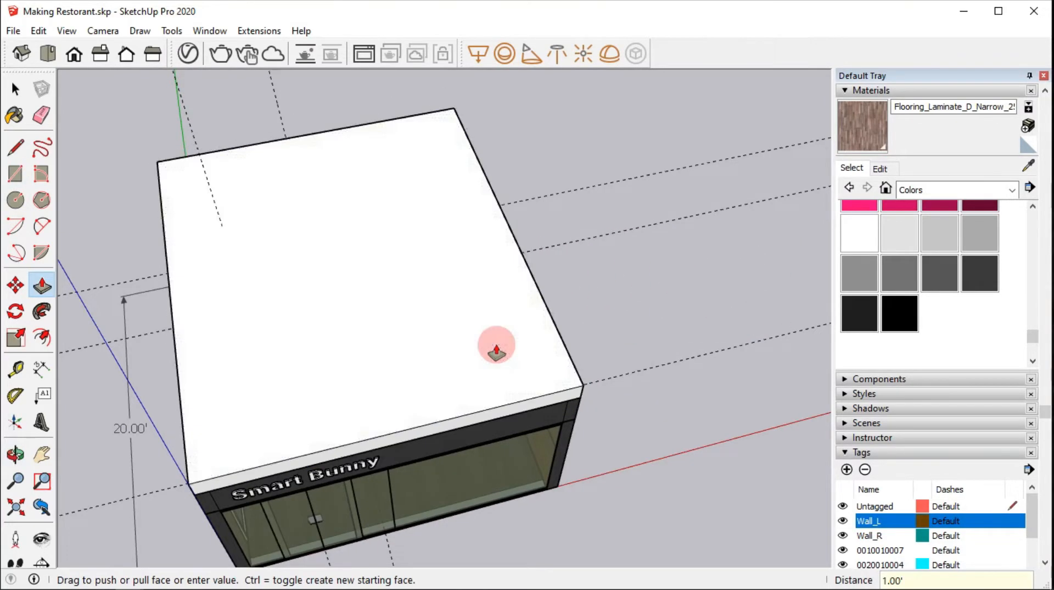
Step: Select the whole ceiling slab and make it a group
middle_click_drag(494, 346, 388, 146)
key("space")
triple_click(411, 174)
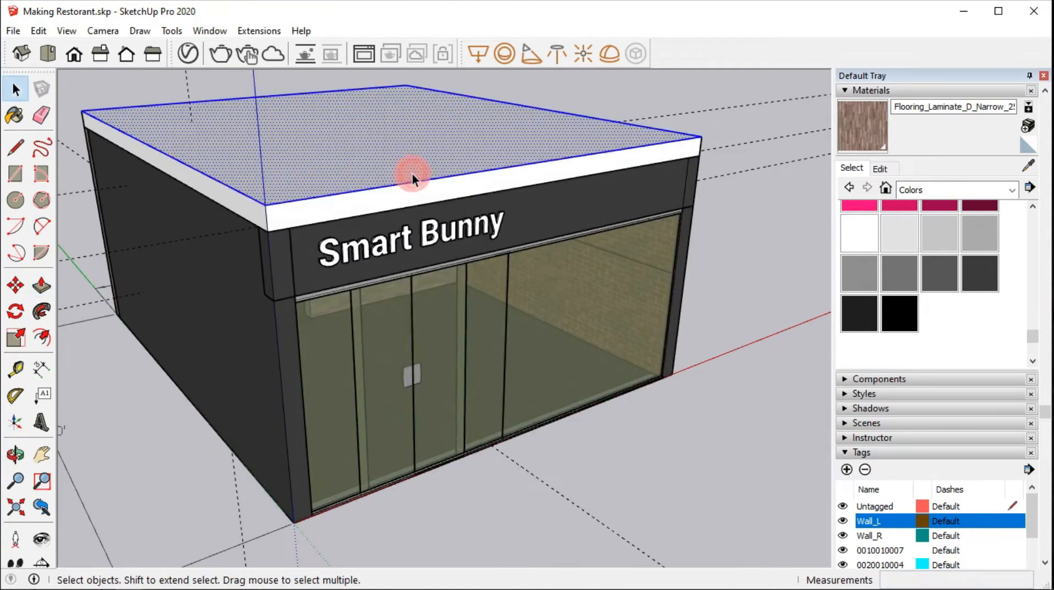
right_click(384, 164)
left_click(446, 293)
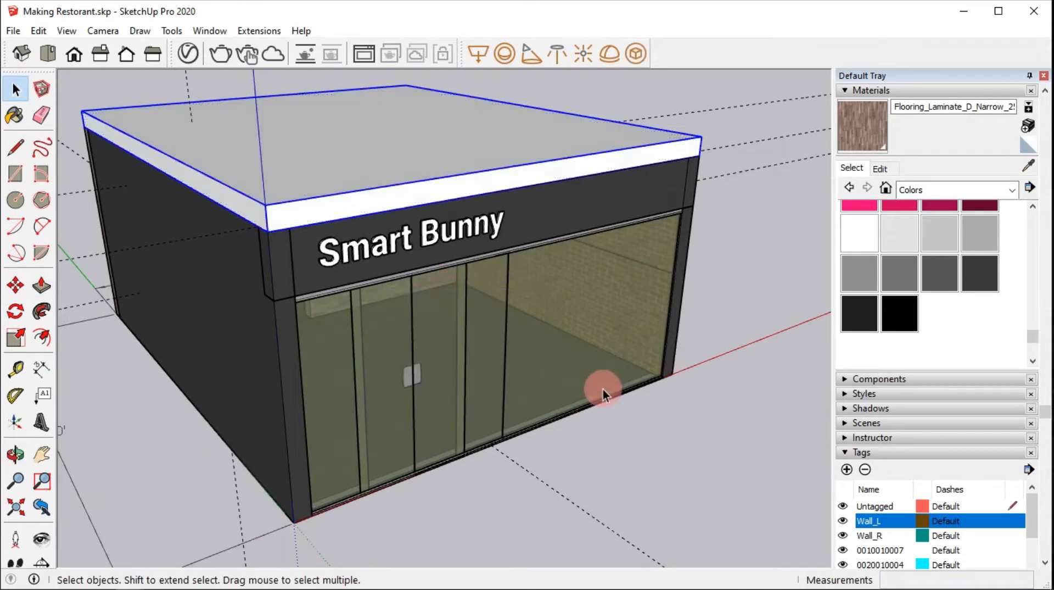
left_click(645, 426)
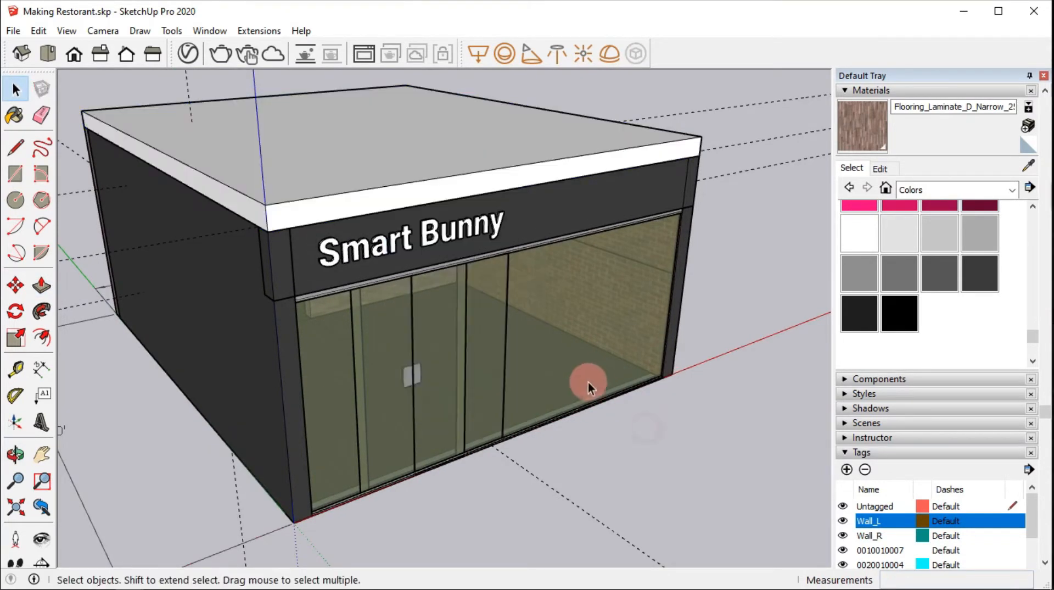
Step: Clear the Smart Bunny sign, the facade's upper band and the dark side wall from view
left_click(494, 219)
key("Delete")
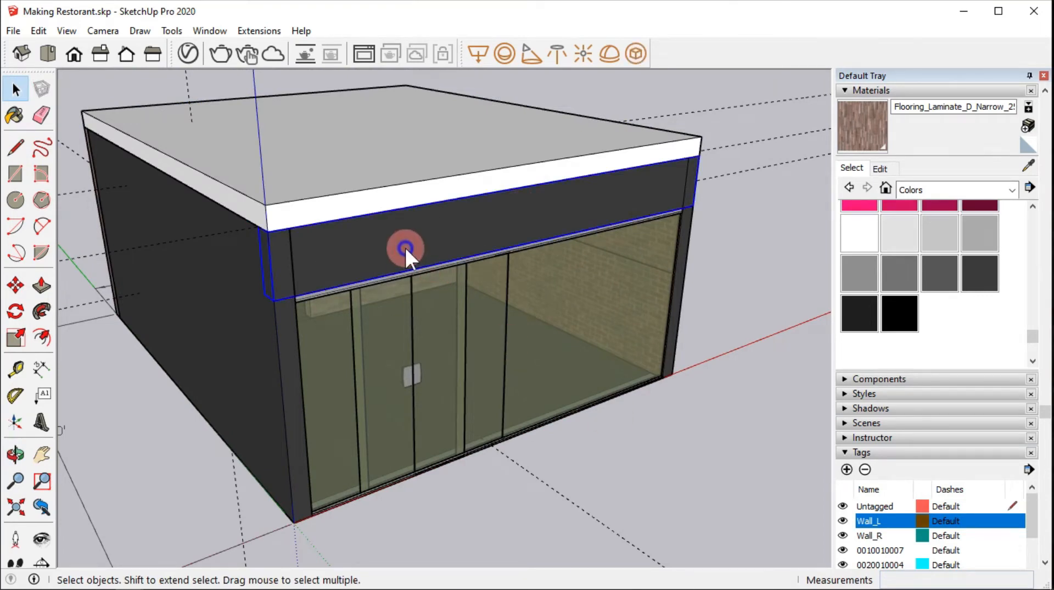
right_click(407, 254)
left_click(420, 291)
left_click(212, 245)
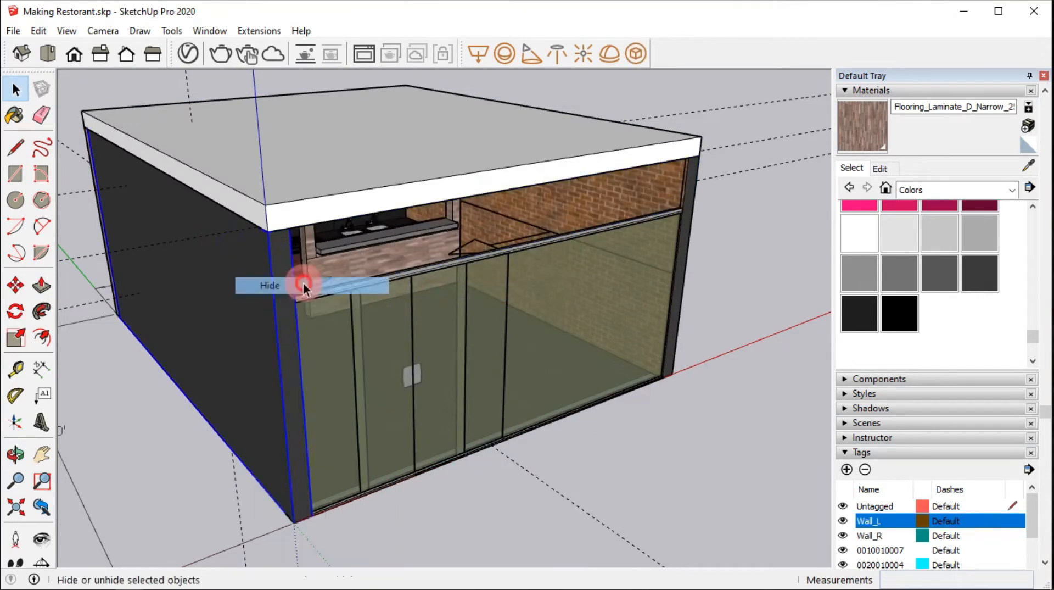
Step: Turn off the Wall_L and Wall_R tags and hide the glass storefront to expose the interior
middle_click_drag(252, 278, 701, 299)
left_click(843, 520)
left_click(842, 536)
left_click(230, 270)
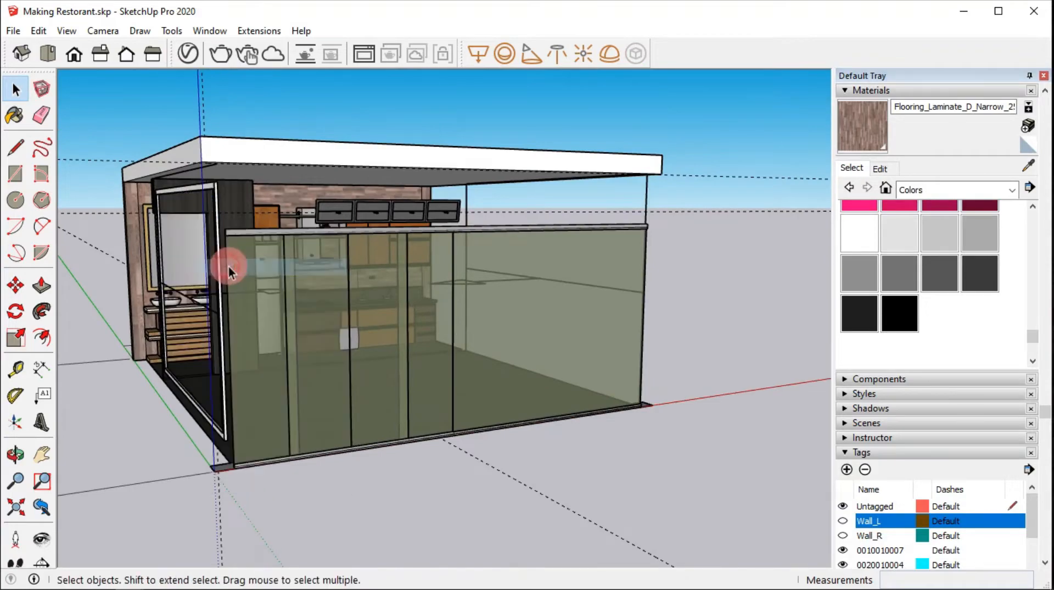
right_click(395, 269)
left_click(417, 204)
Step: Place guide lines 0.10' apart on the ceiling's underside, parallel to its front edge
middle_click_drag(406, 186, 351, 254)
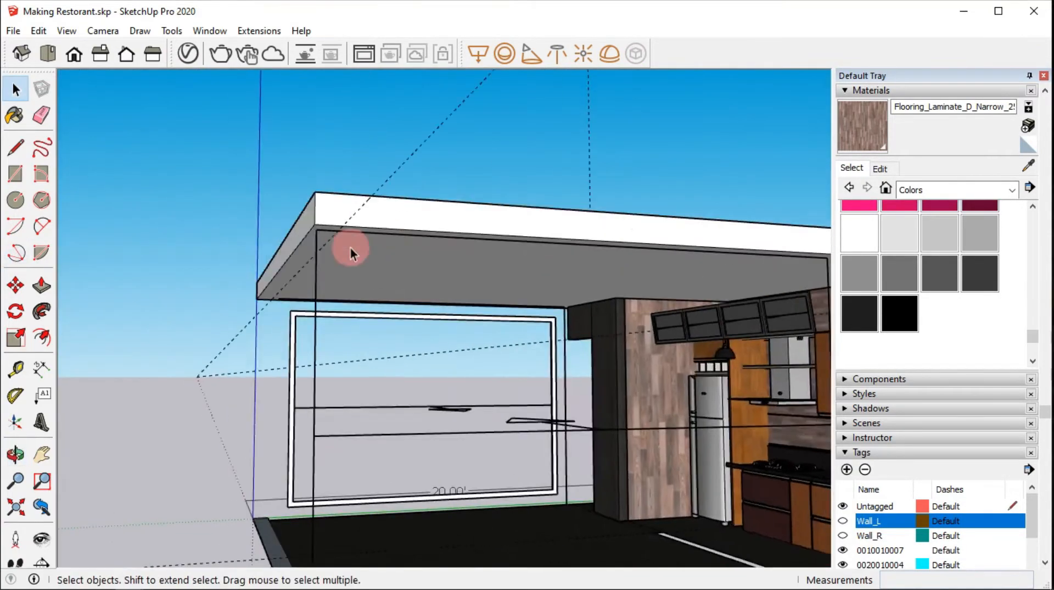
scroll(278, 160, "up", 5)
left_click(16, 369)
left_click(254, 212)
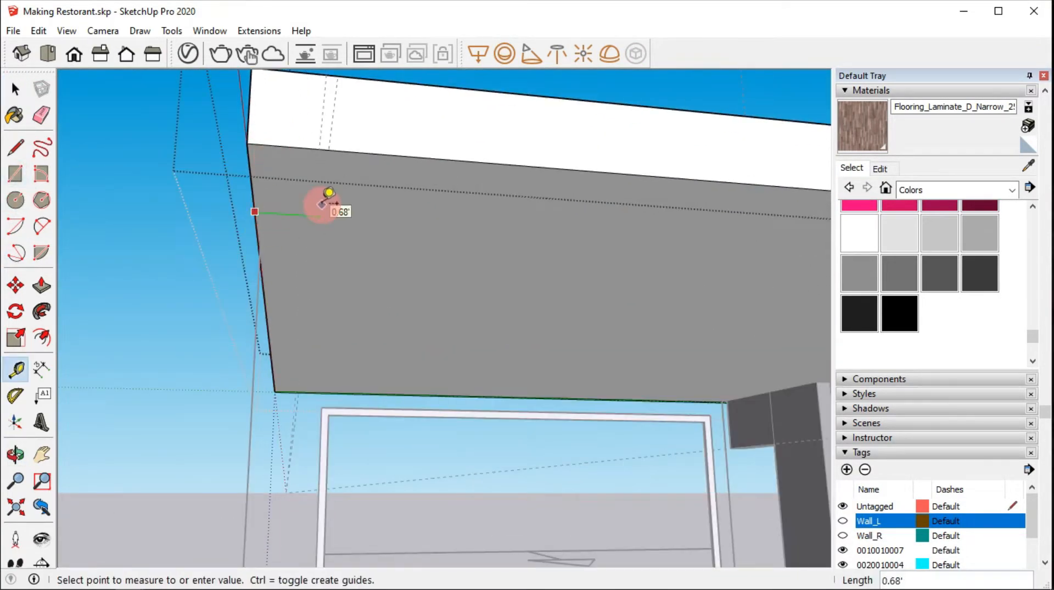
left_click(322, 203)
left_click(317, 164)
Step: Draw a 17' long front strip and an adjoining 0.10' wide strip along the guides on the ceiling's underside
middle_click_drag(357, 159, 270, 252)
key("r")
left_click(325, 118)
scroll(305, 375, "up", 4)
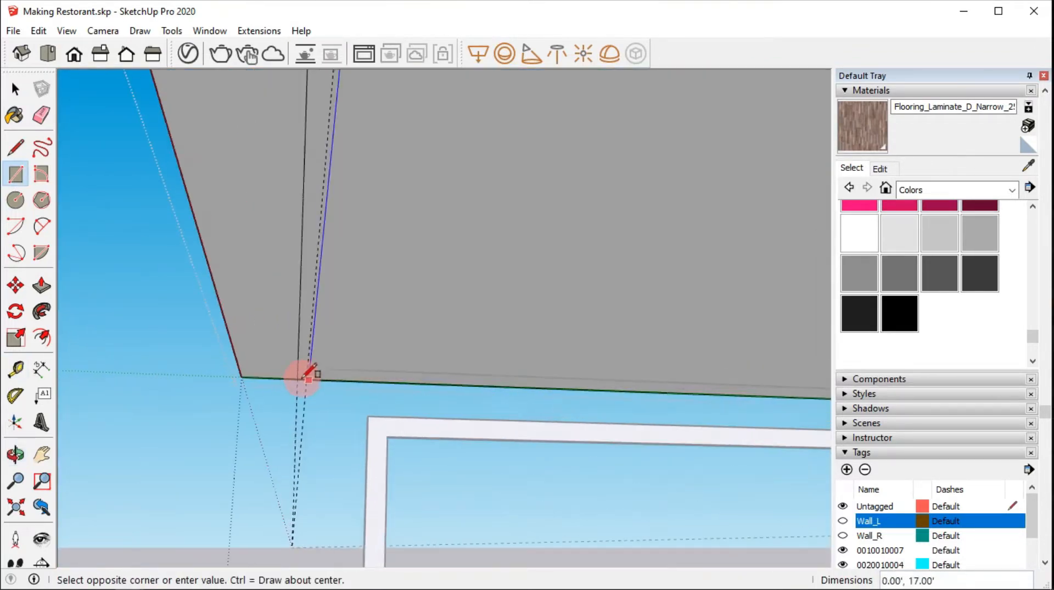
left_click(291, 379)
middle_click_drag(305, 376, 348, 247)
left_click(304, 367)
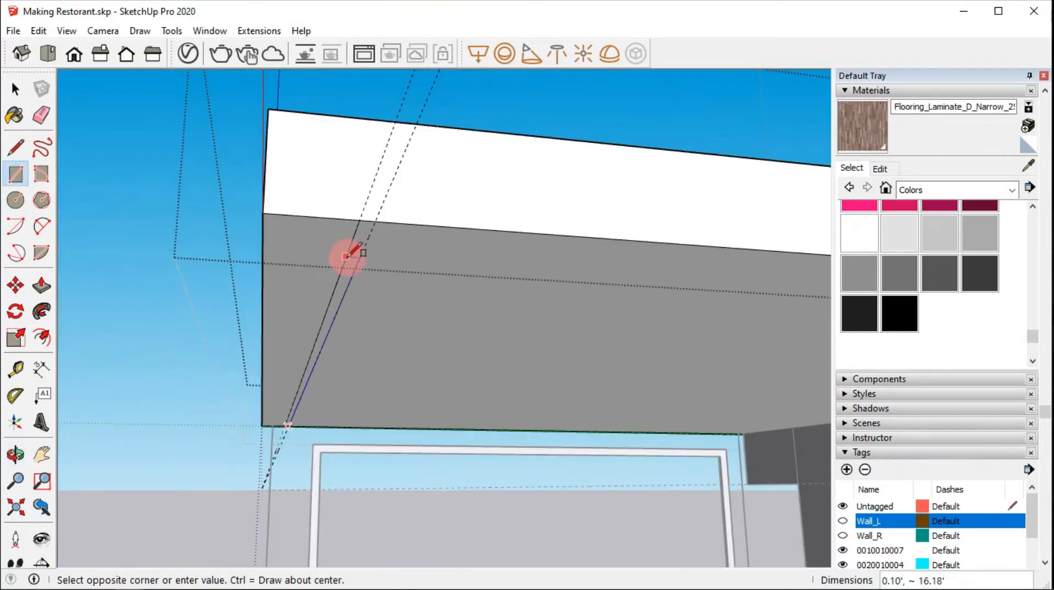
left_click(308, 282)
Step: Group the wide front strip on the ceiling's underside and pull it downward into a thin board
key("space")
right_click(315, 245)
key("Escape")
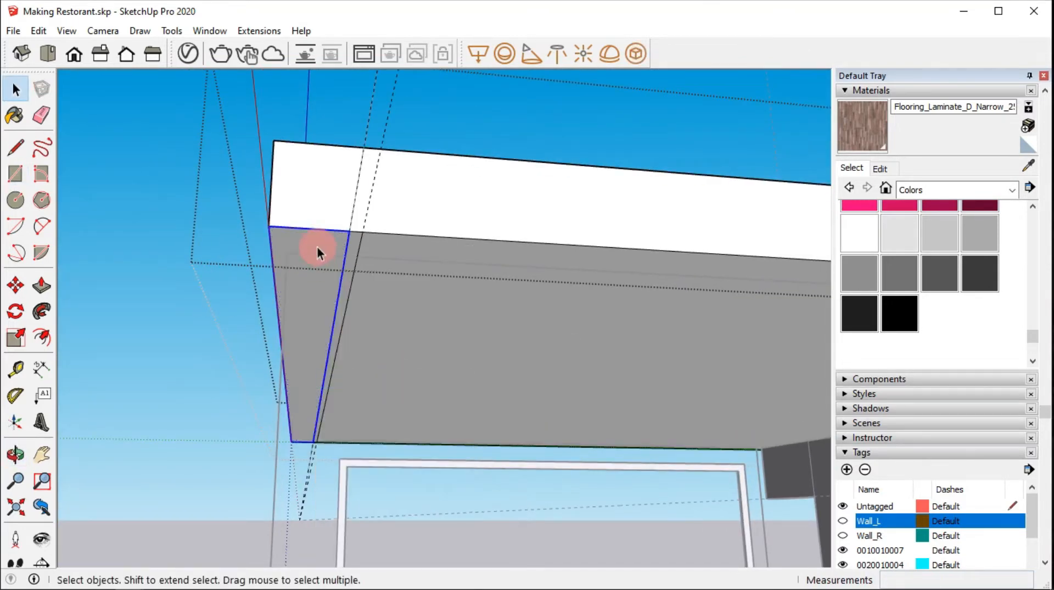
key("p")
left_click_drag(319, 243, 296, 247)
key("space")
Step: Group the narrow strip beside the front board and pull it down slightly less than the board
scroll(358, 246, "up", 3)
right_click(345, 228)
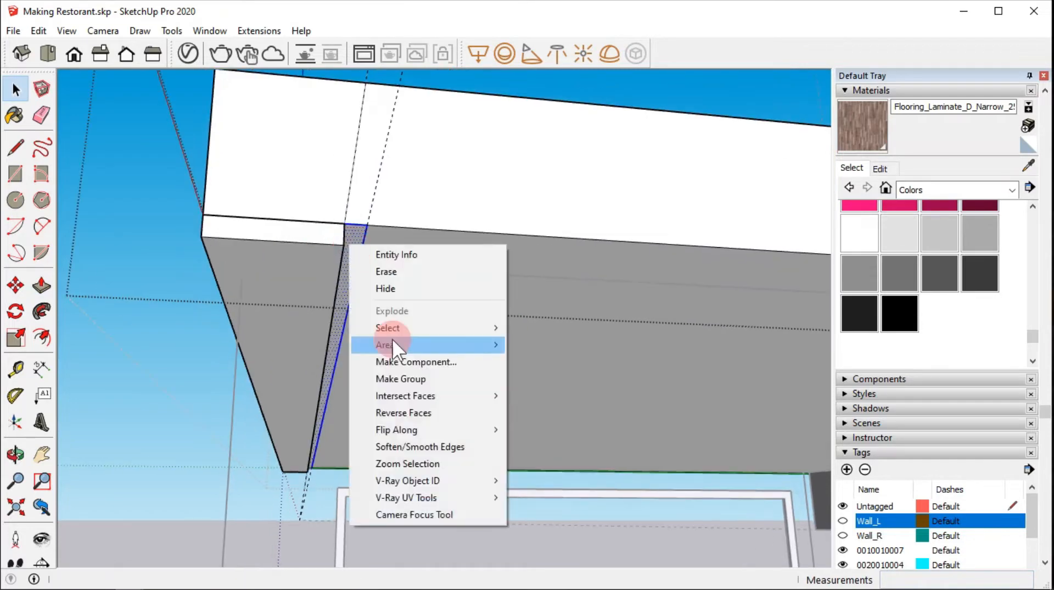
key("Escape")
key("p")
left_click(352, 266)
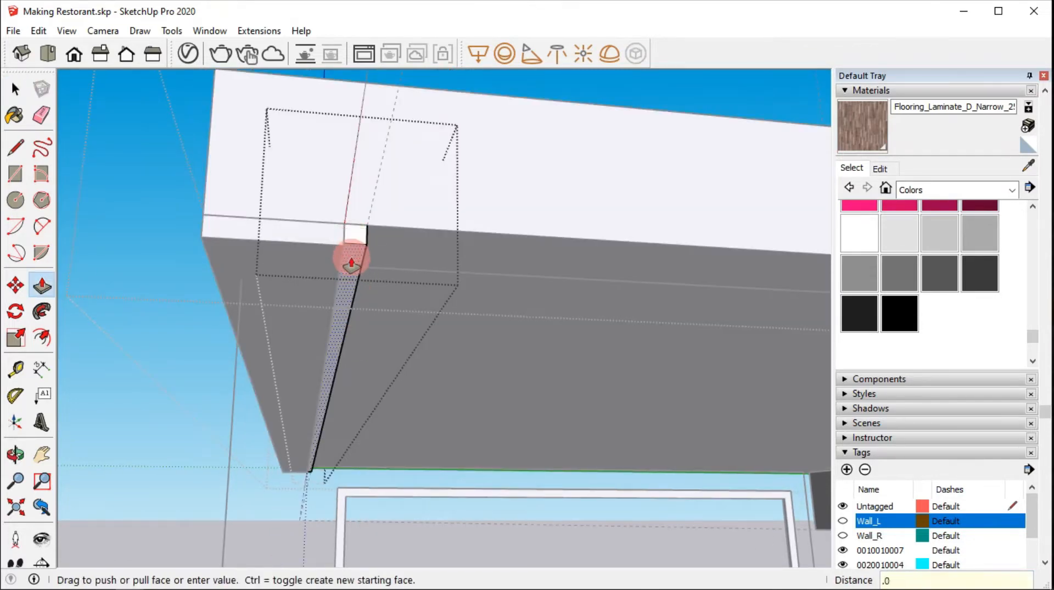
left_click(341, 203)
middle_click_drag(341, 204, 259, 258)
Step: Select both the wide board and the narrow strip and combine them into a component named "ce"
key("space")
left_click(151, 186)
left_click(344, 241)
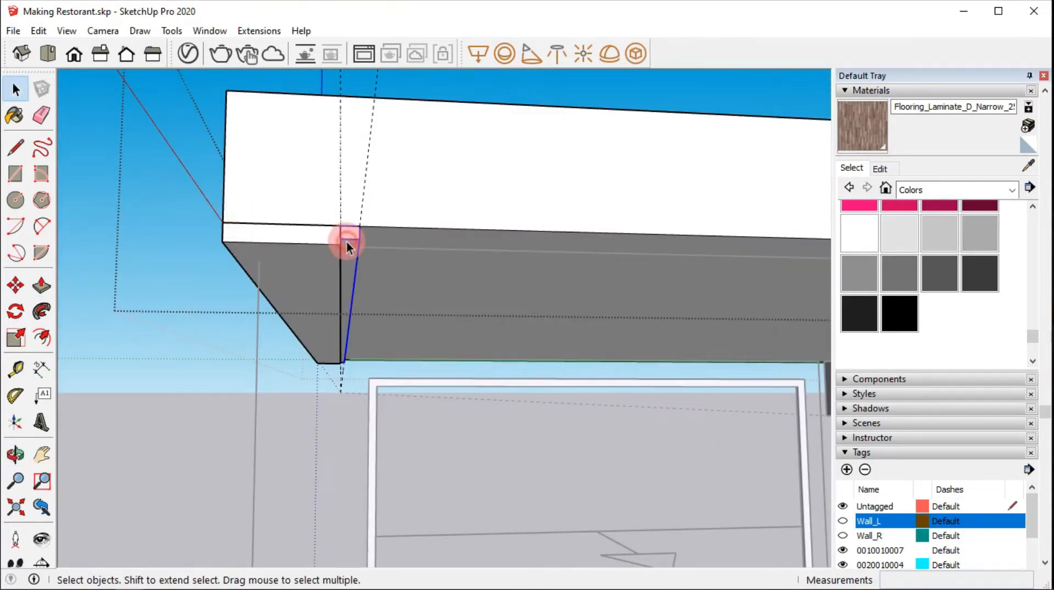
right_click(346, 241)
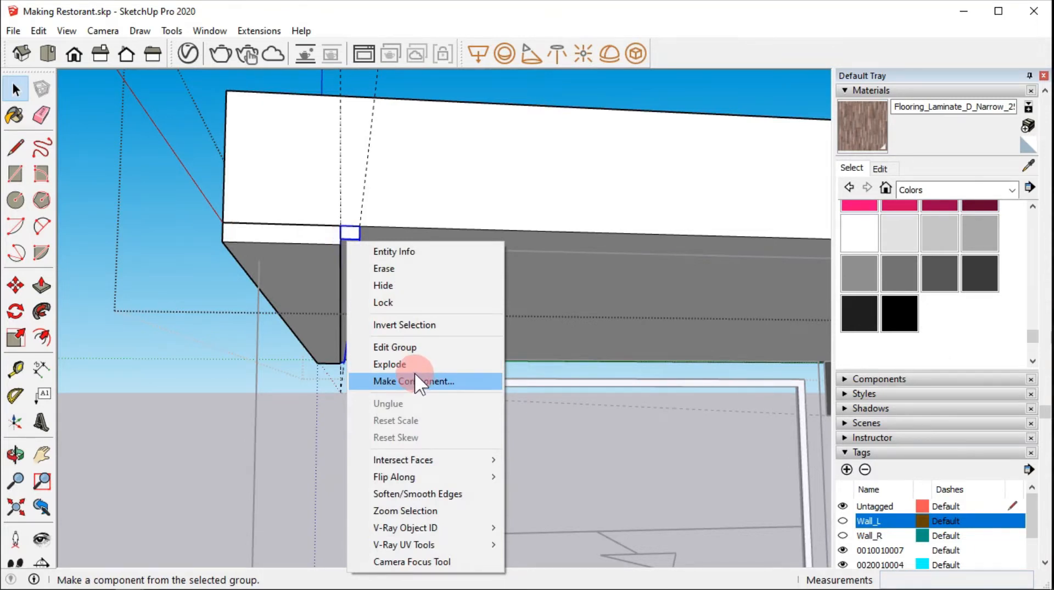
left_click(296, 260)
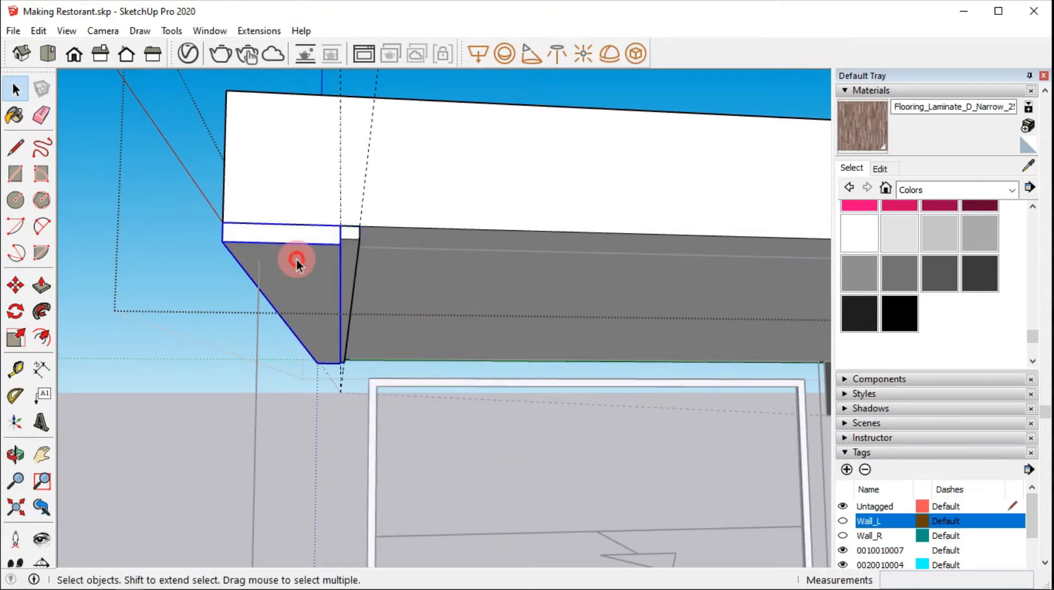
right_click(350, 260)
left_click(434, 392)
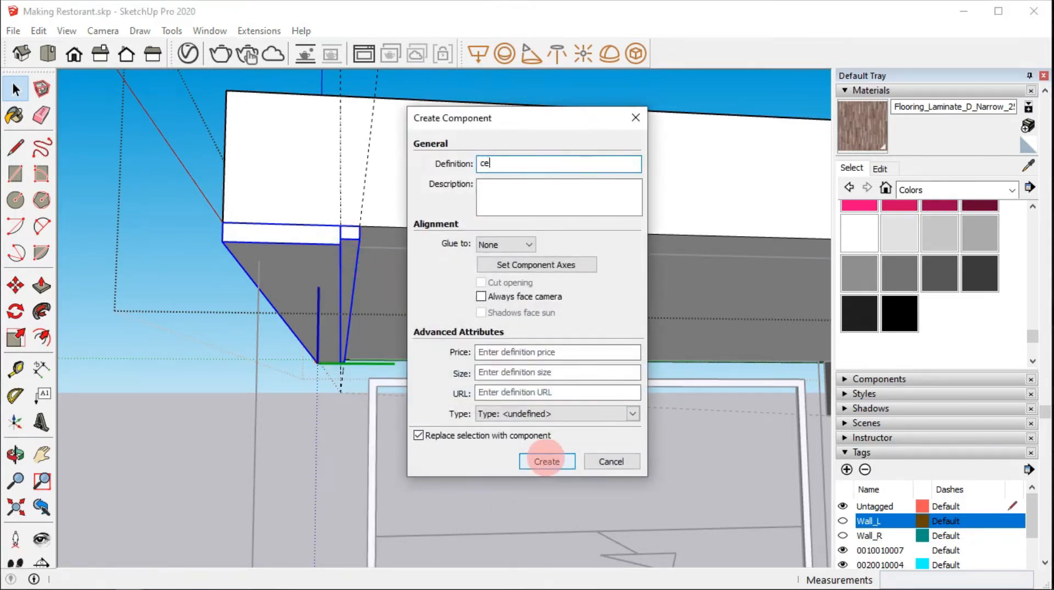
left_click(547, 461)
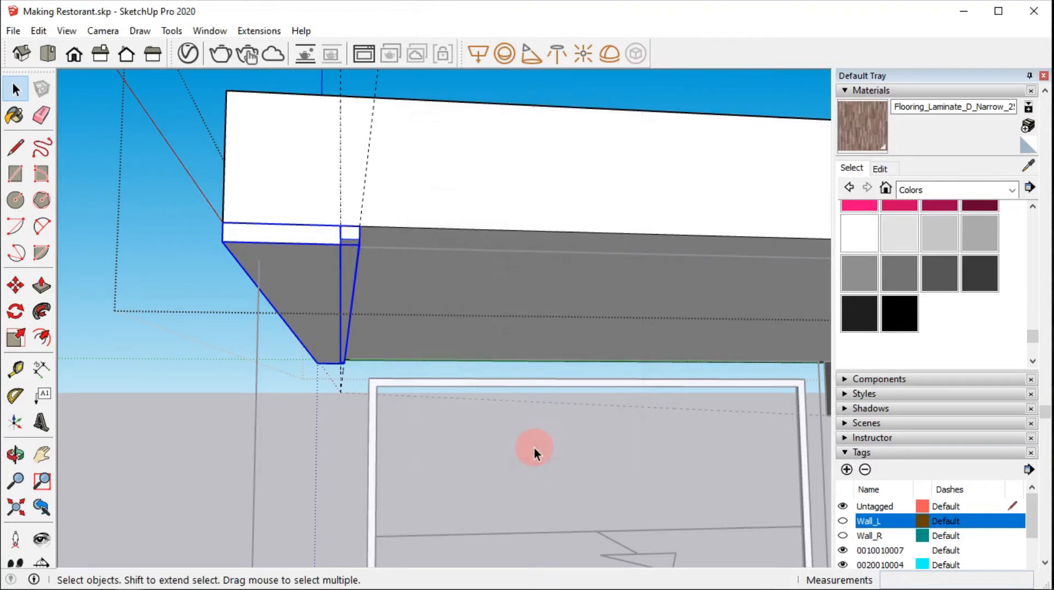
Step: Copy the board-and-strip component 0.70' along the ceiling's underside so the copy starts at the original's inner edge
middle_click_drag(263, 231, 307, 273)
key("m")
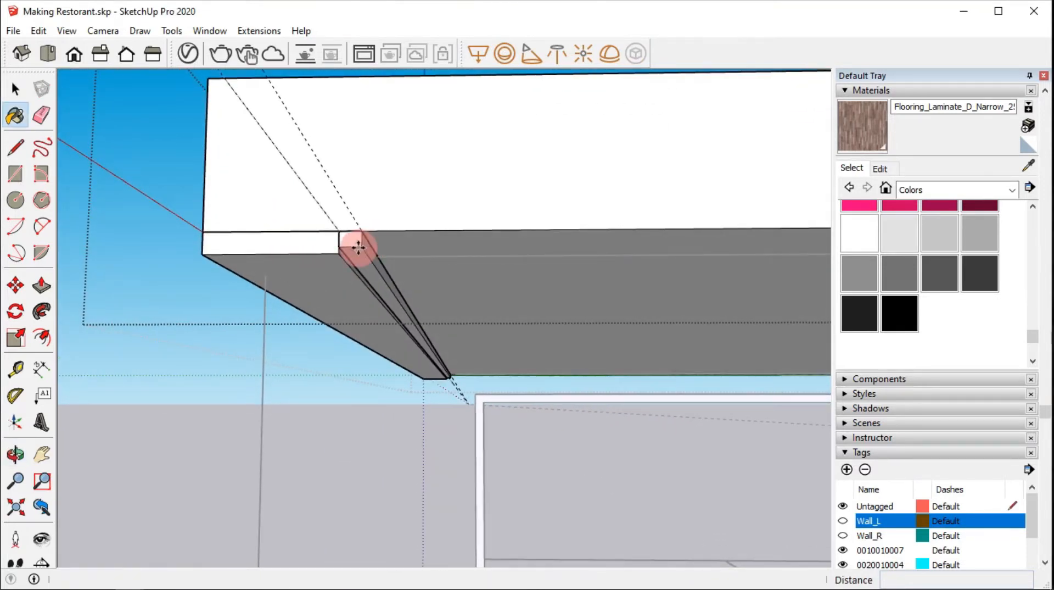
left_click(355, 236)
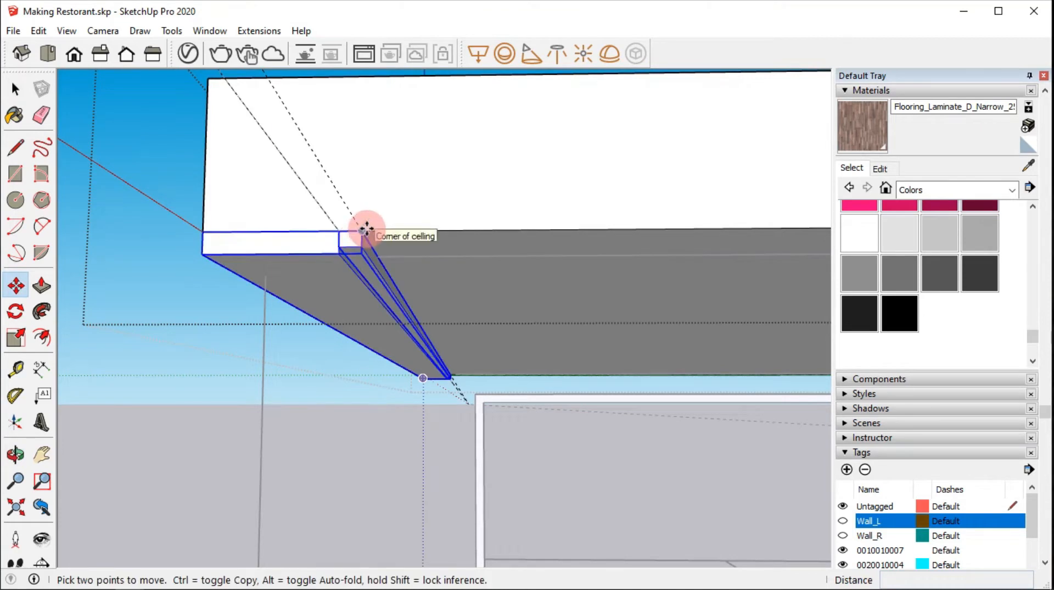
key("Escape")
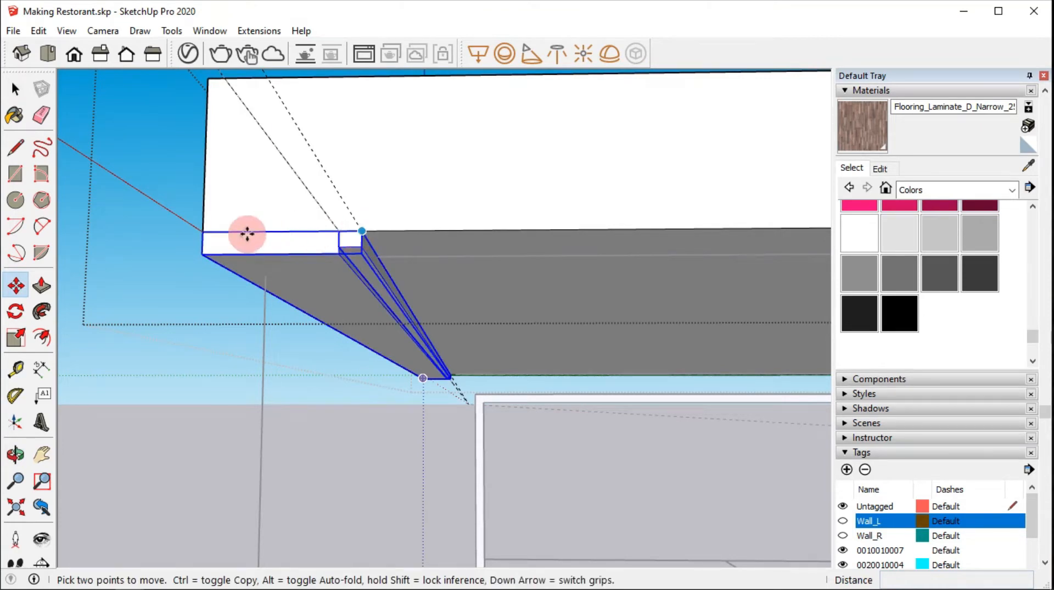
left_click(203, 231)
key("ctrl")
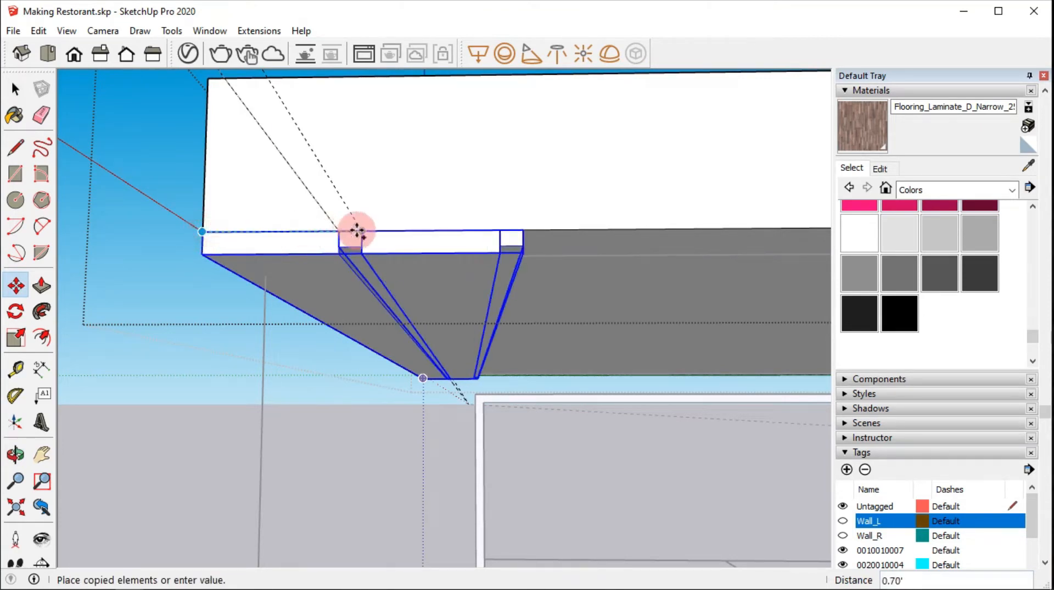
left_click(363, 226)
scroll(362, 227, "down", 5)
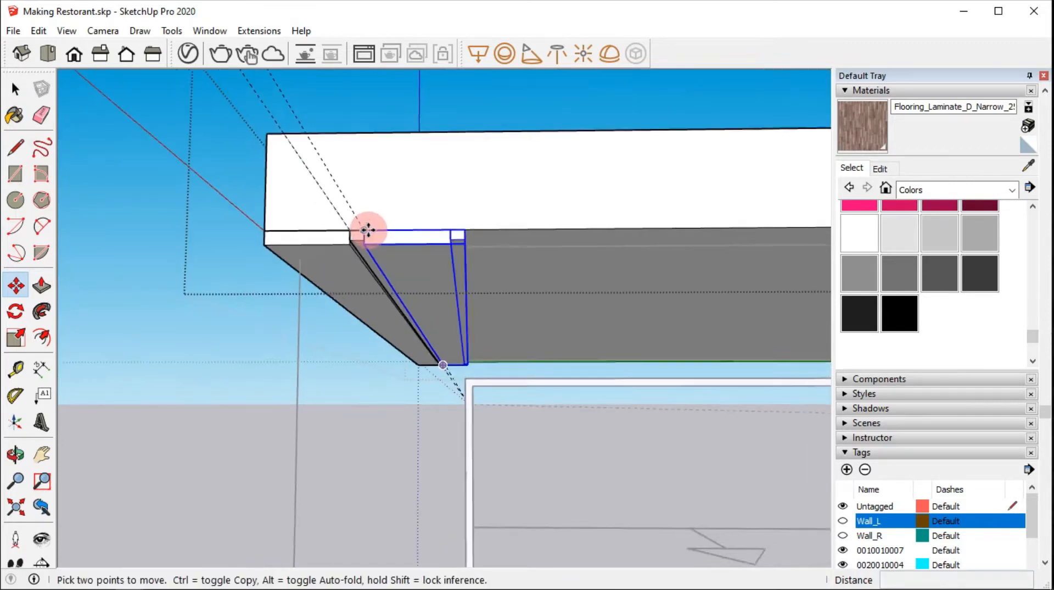
Step: Repeat the copied board component along the ceiling as an array, first with 15 copies and finally with 20
type("1")
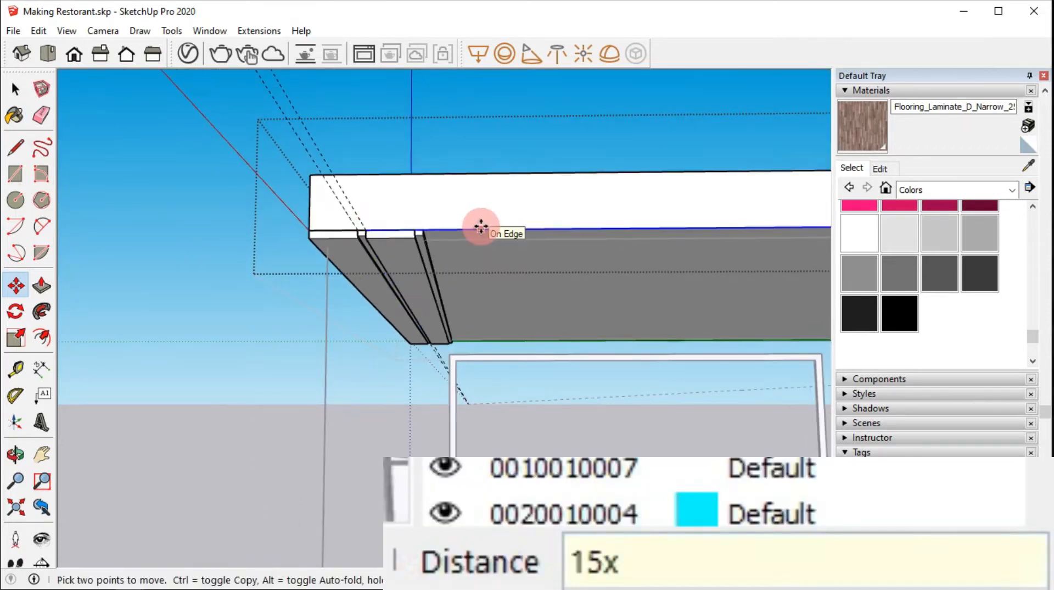
type("5x")
key("Return")
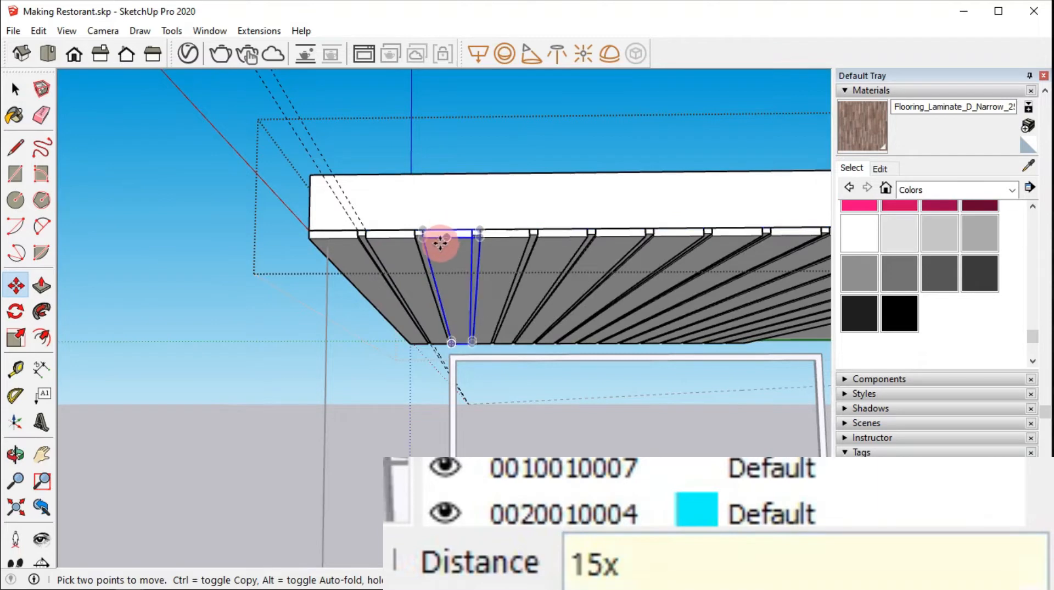
scroll(440, 238, "down", 2)
middle_click_drag(524, 243, 424, 245)
type("20")
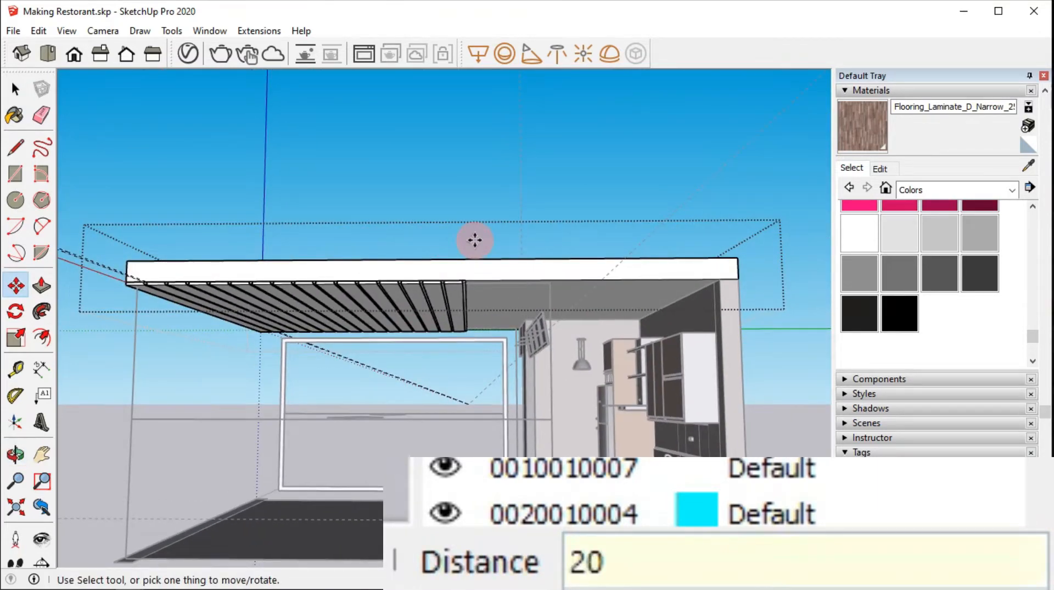
type("x")
key("Return")
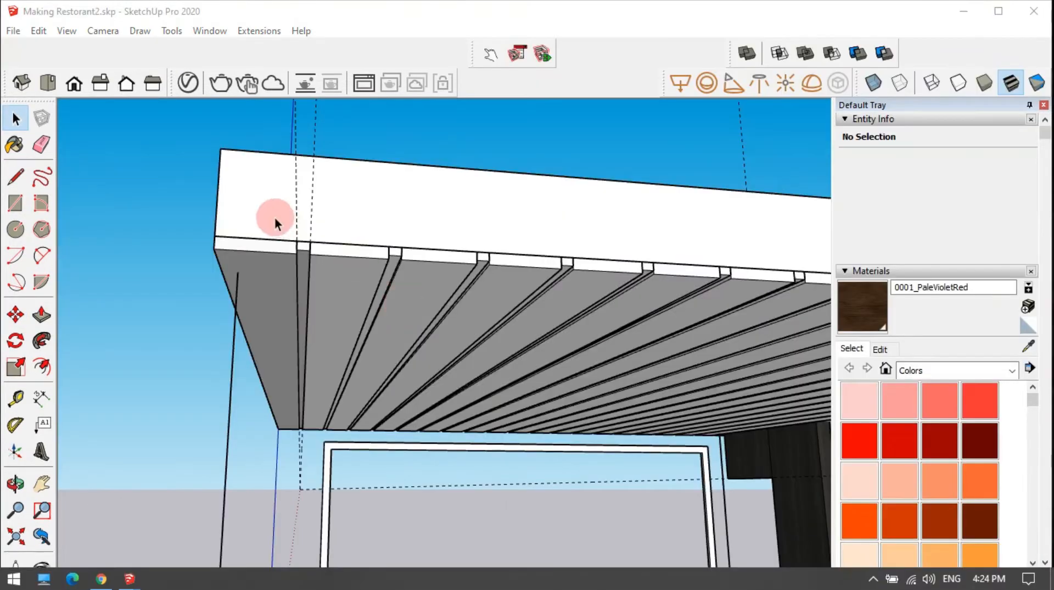
Step: Open the ceiling group and its first board component for editing, and select the wide board inside
left_click(272, 221)
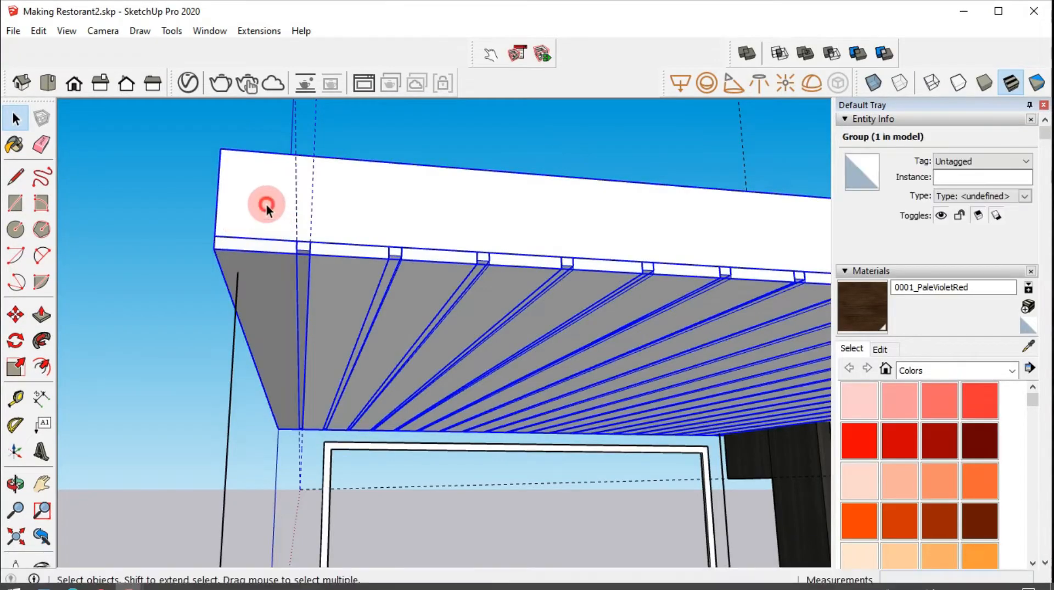
double_click(259, 268)
left_click(260, 269)
scroll(261, 268, "up", 4)
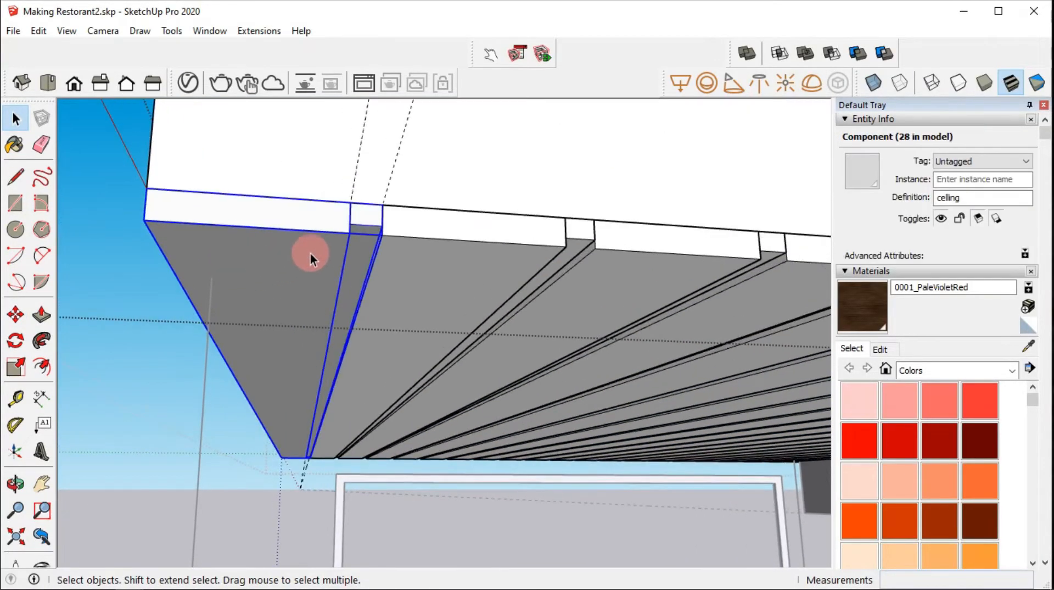
left_click(428, 229)
left_click(365, 214)
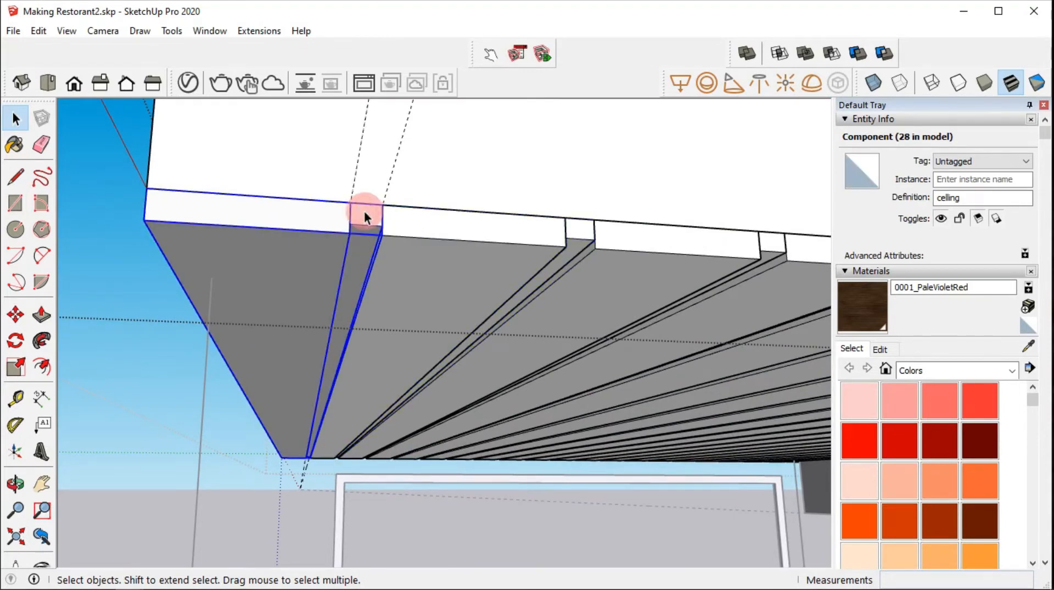
left_click(288, 231)
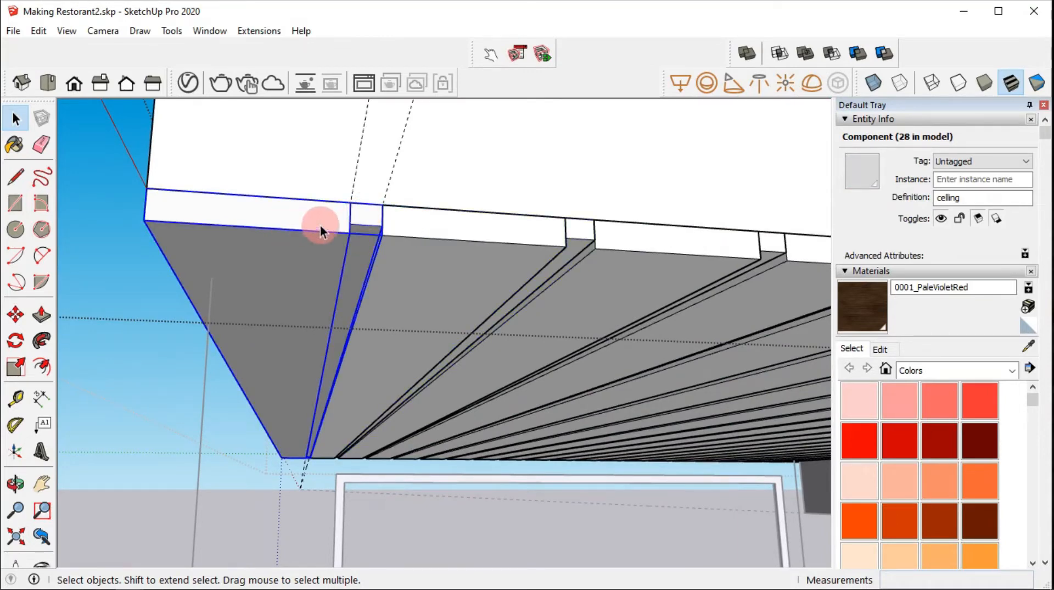
double_click(275, 243)
left_click(272, 242)
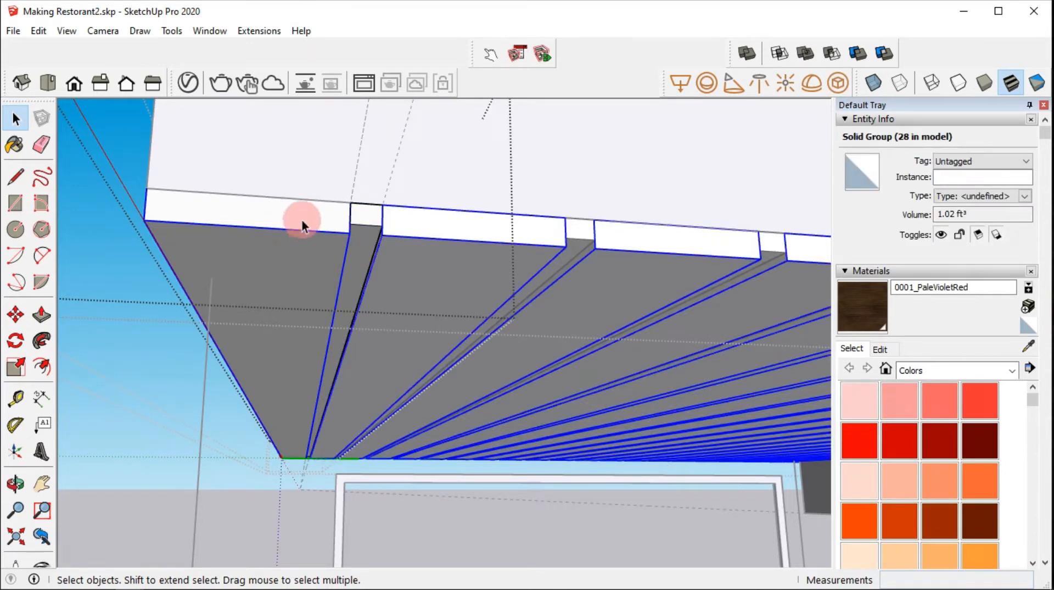
Step: Create a V-Ray PBR material in the Asset Editor and name it "_CellingMat"
left_click(189, 82)
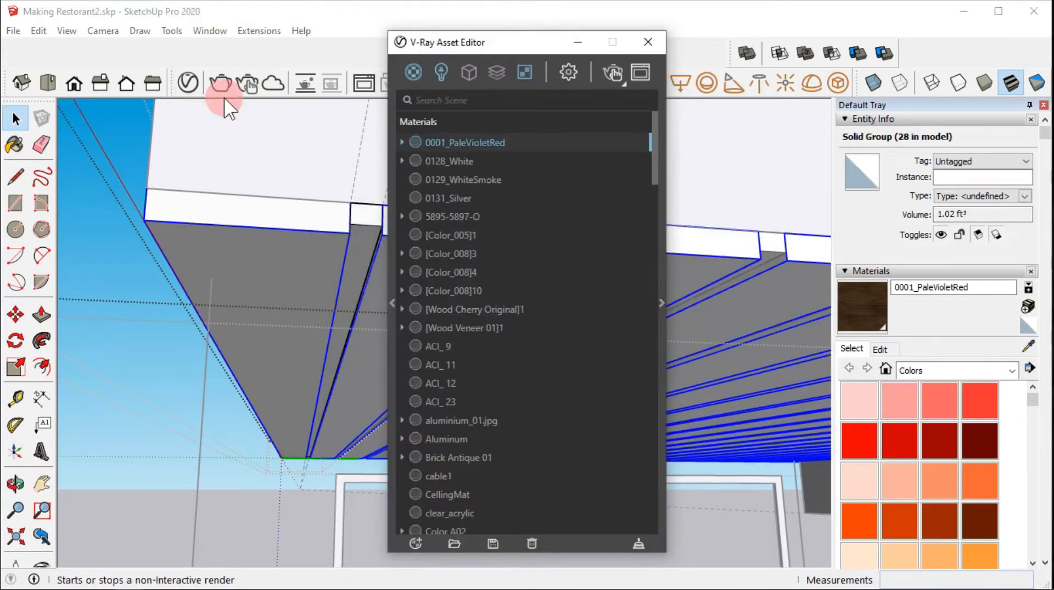
left_click_drag(450, 47, 597, 51)
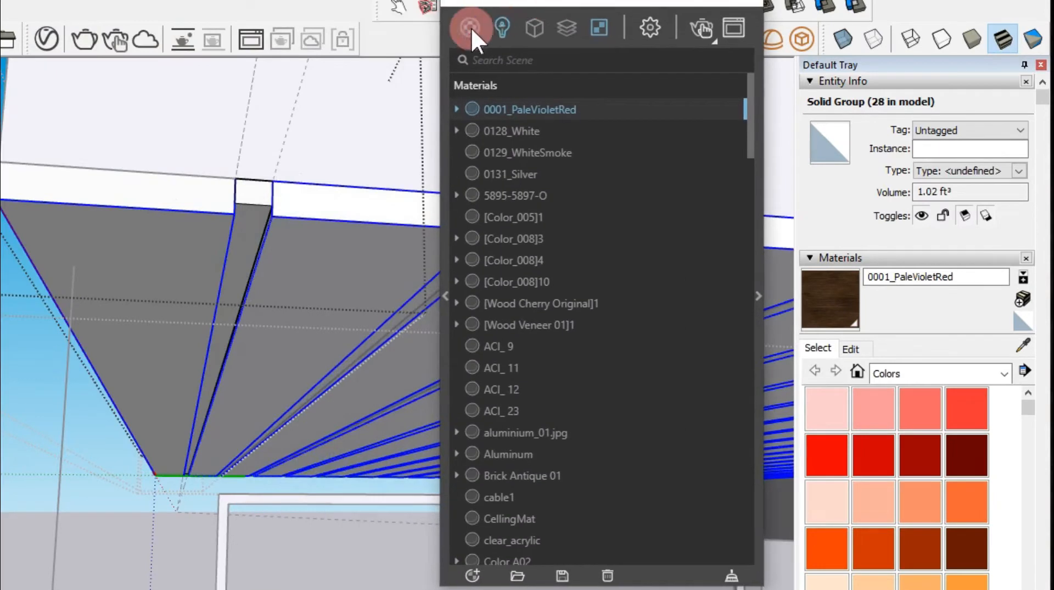
left_click(470, 27)
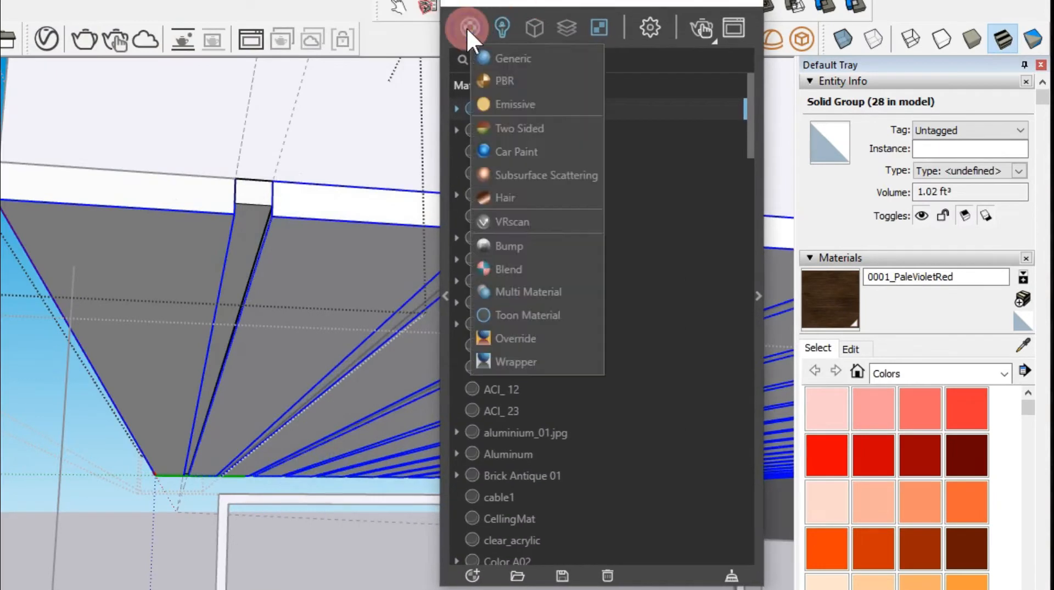
left_click(496, 80)
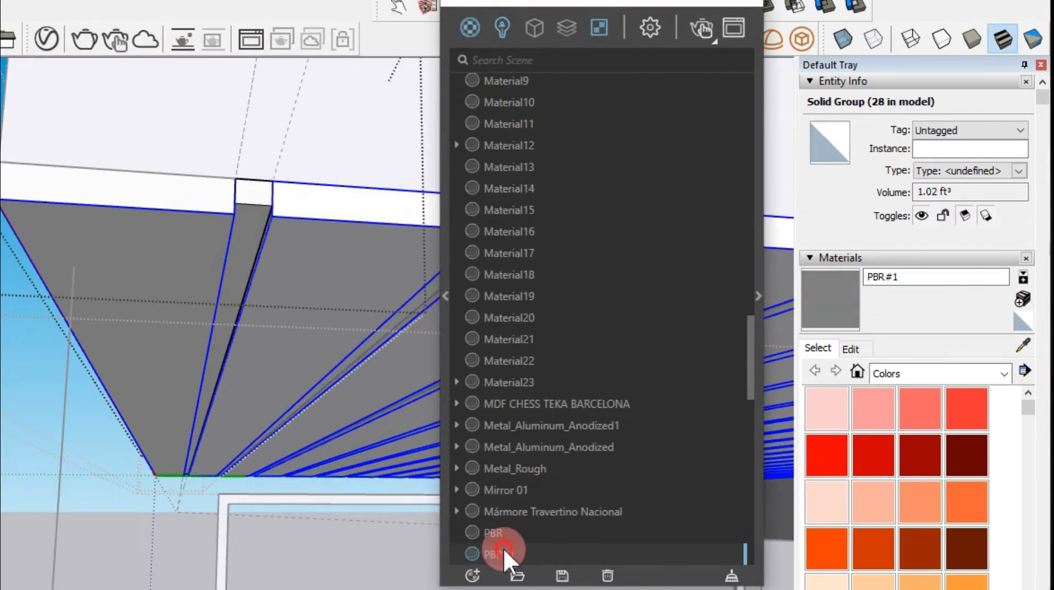
double_click(502, 548)
type("_CellingMat")
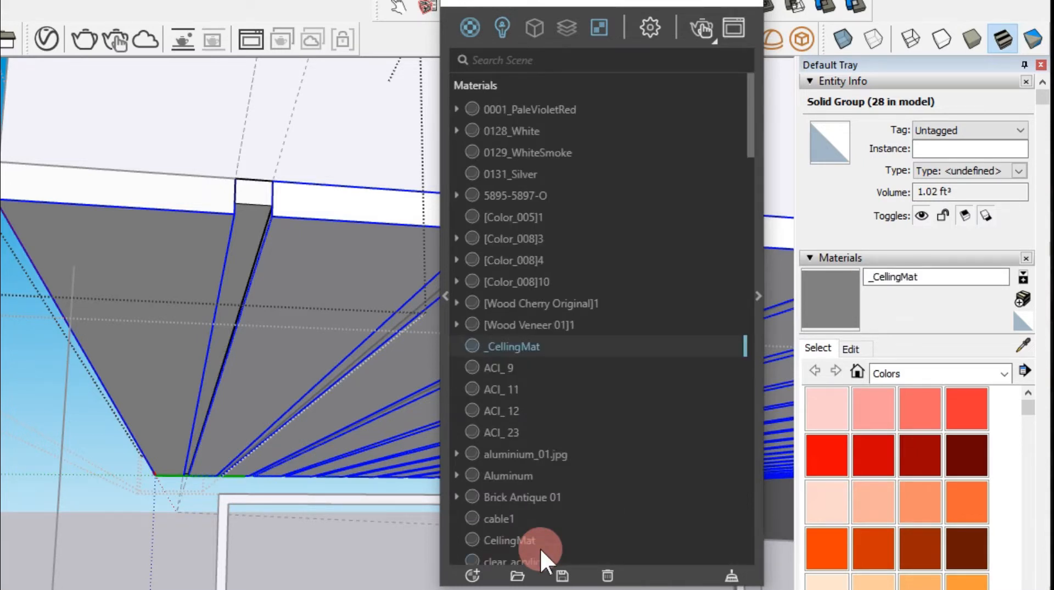
Step: Lighten the _CellingMat material's color to near white and set its metalness to 0.05
left_click(759, 292)
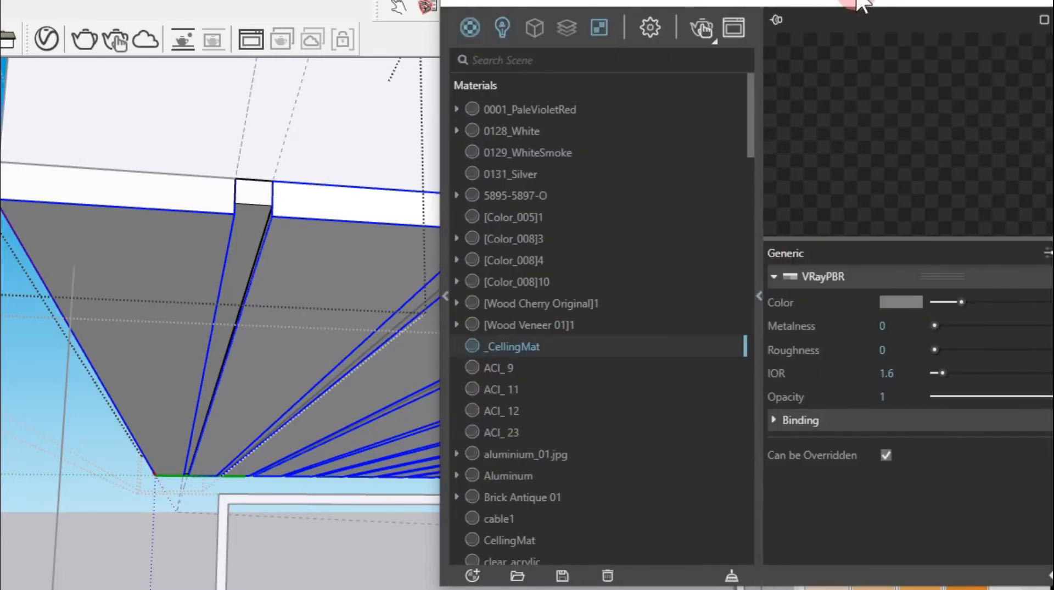
left_click_drag(862, 4, 678, 2)
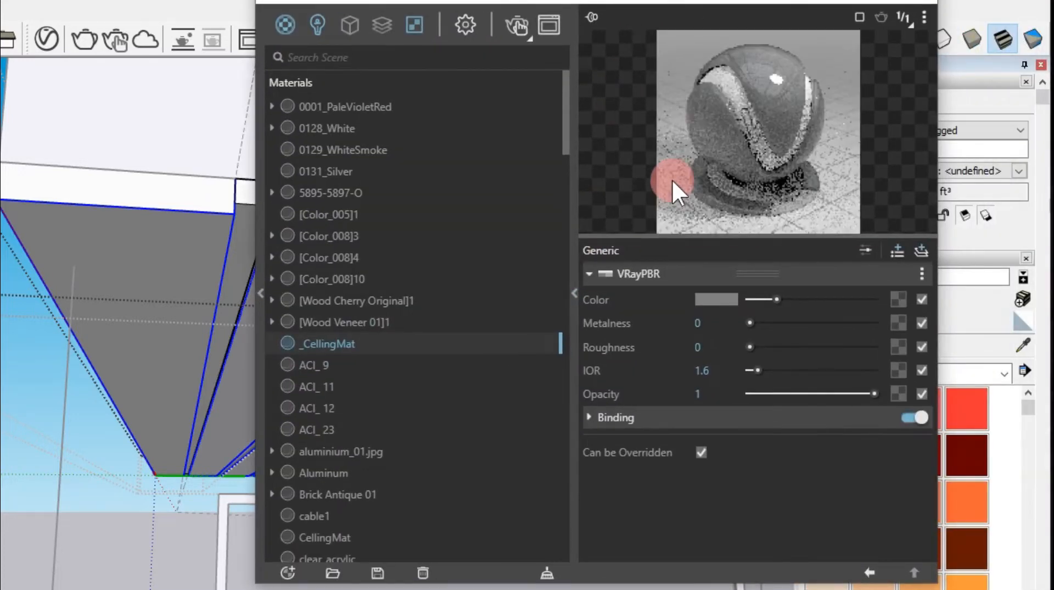
left_click_drag(785, 298, 839, 297)
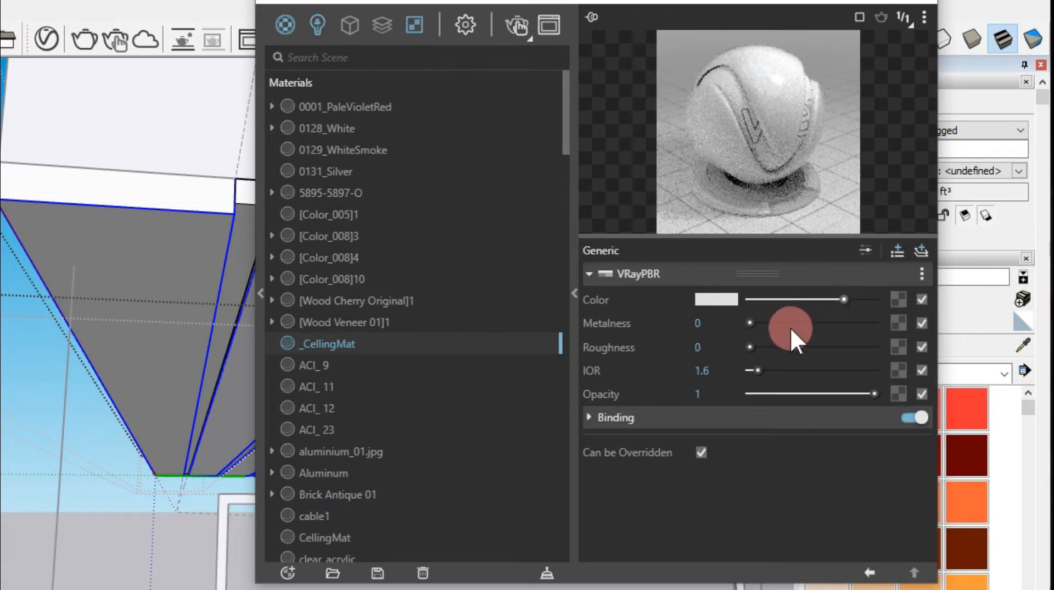
mouse_move(751, 322)
left_mouse_down()
mouse_move(779, 321)
mouse_move(757, 321)
left_mouse_up()
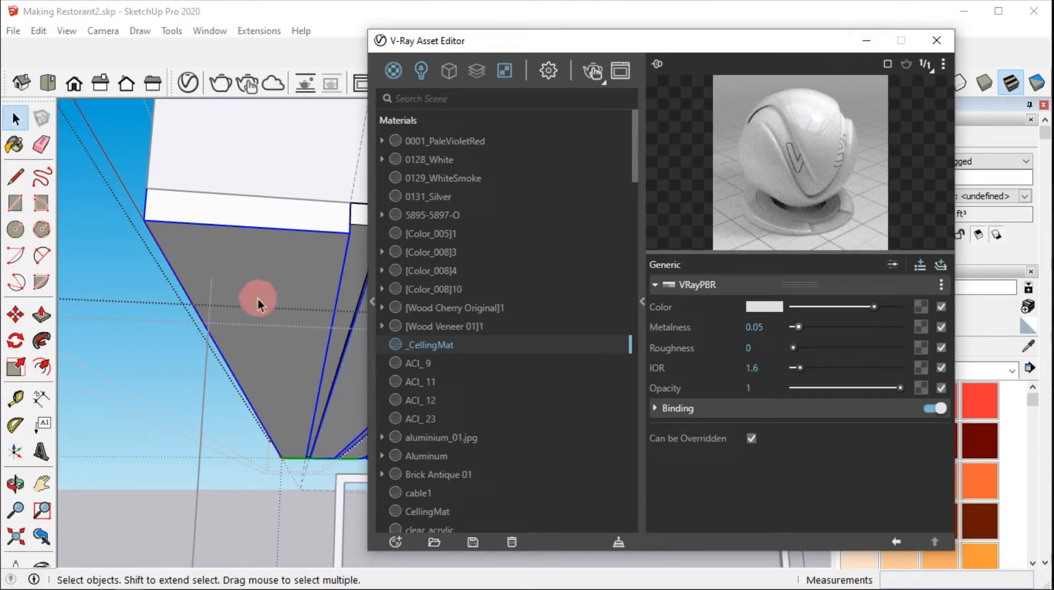
Step: Apply the _CellingMat material to the selected wide board and minimize the Asset Editor
right_click(423, 345)
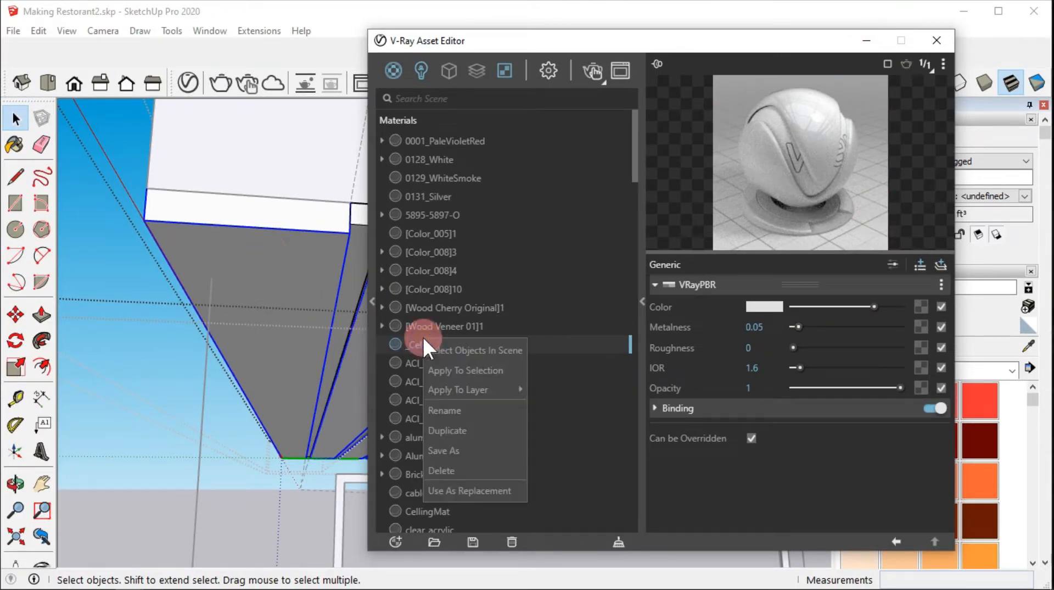
left_click(444, 367)
left_click(867, 37)
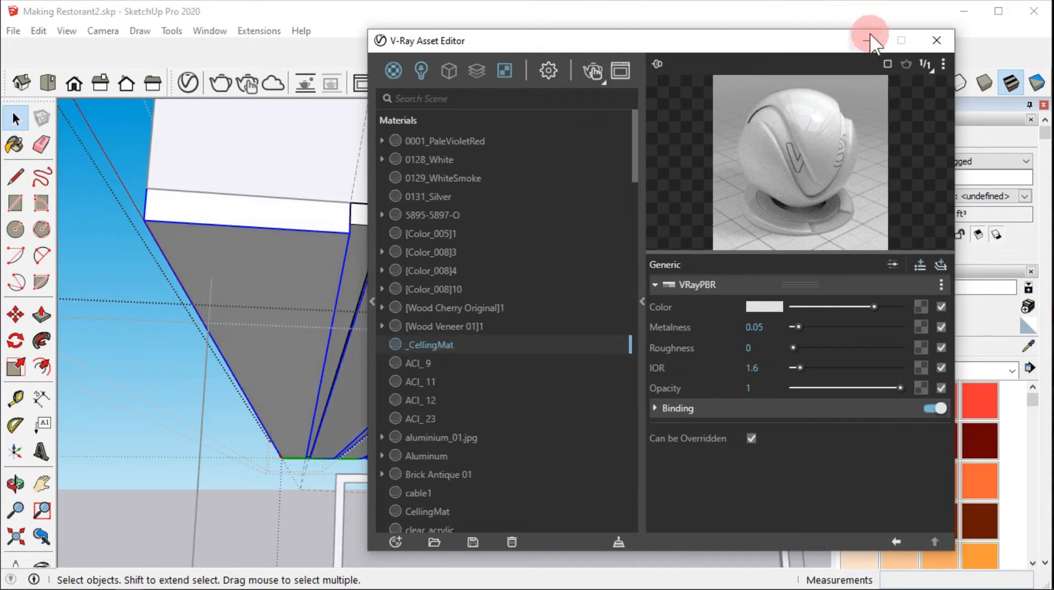
Step: Select the narrow strip beside the board and show the Metal category of the V-Ray material library
left_click(407, 216)
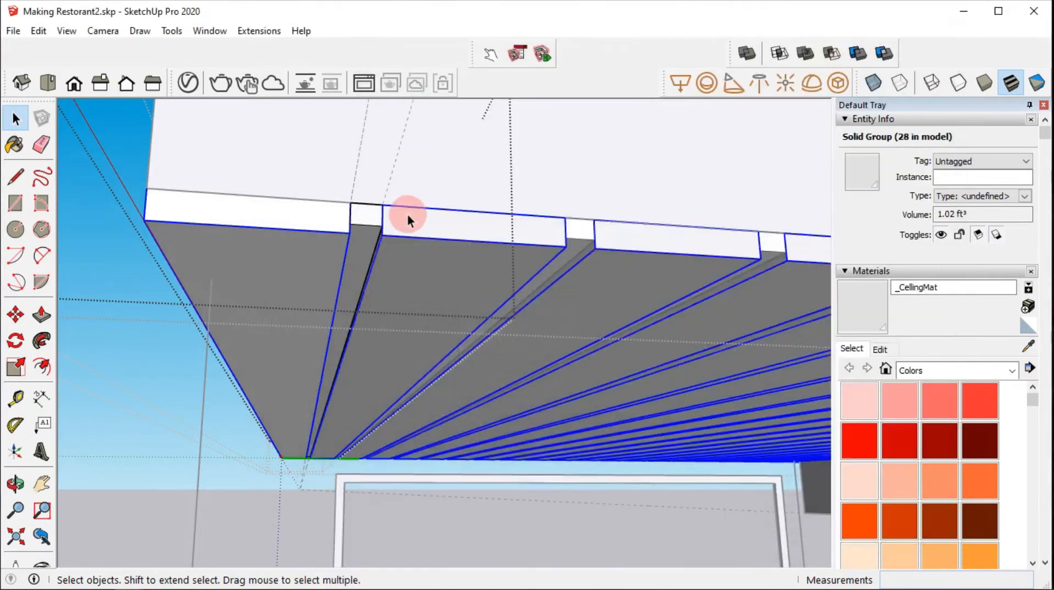
left_click(365, 234)
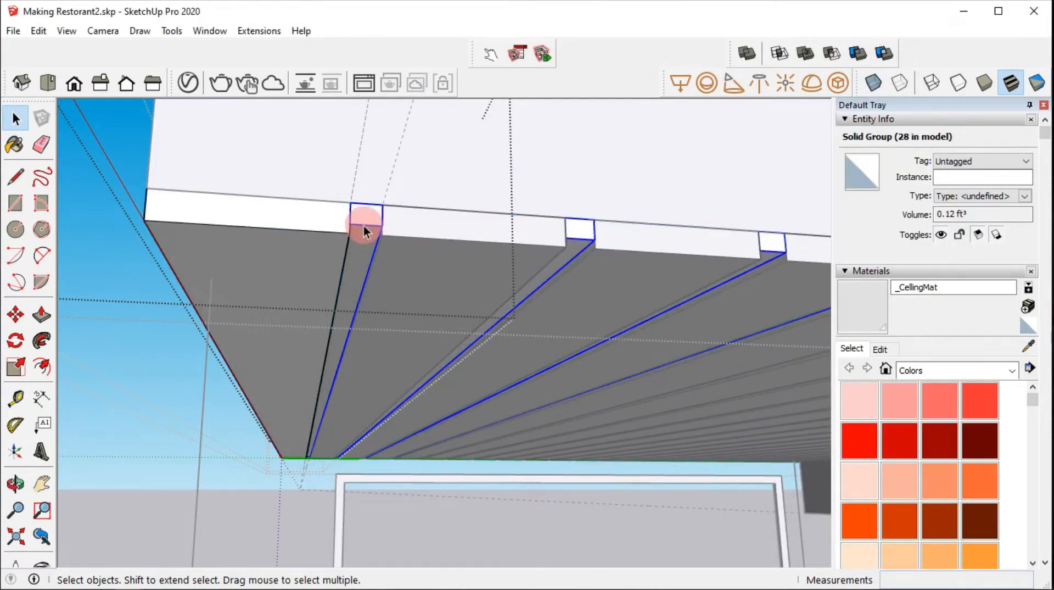
left_click(182, 82)
left_click(963, 189)
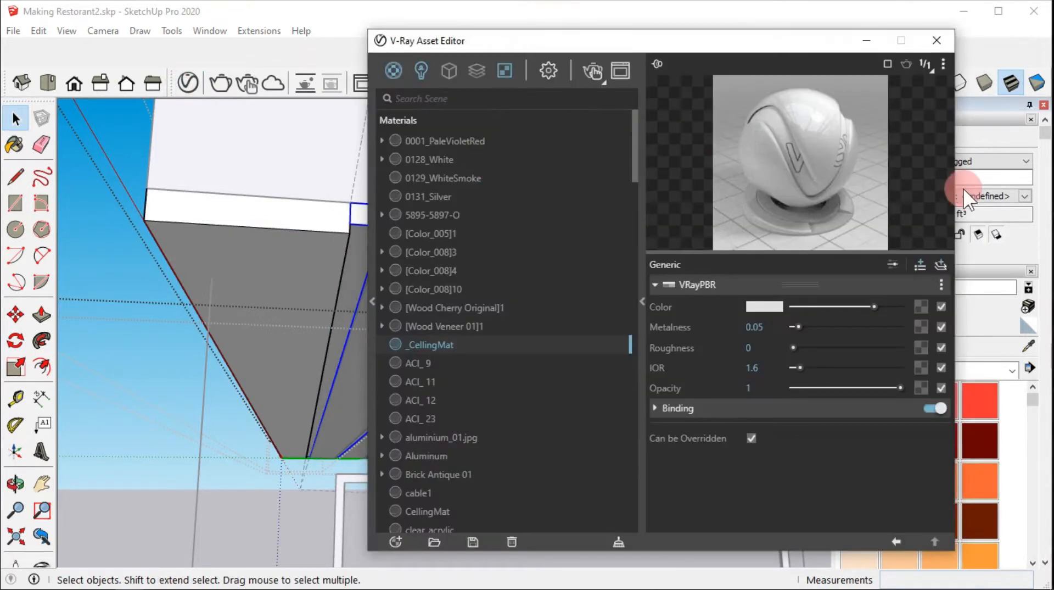
left_click(641, 302)
left_click_drag(527, 41, 799, 32)
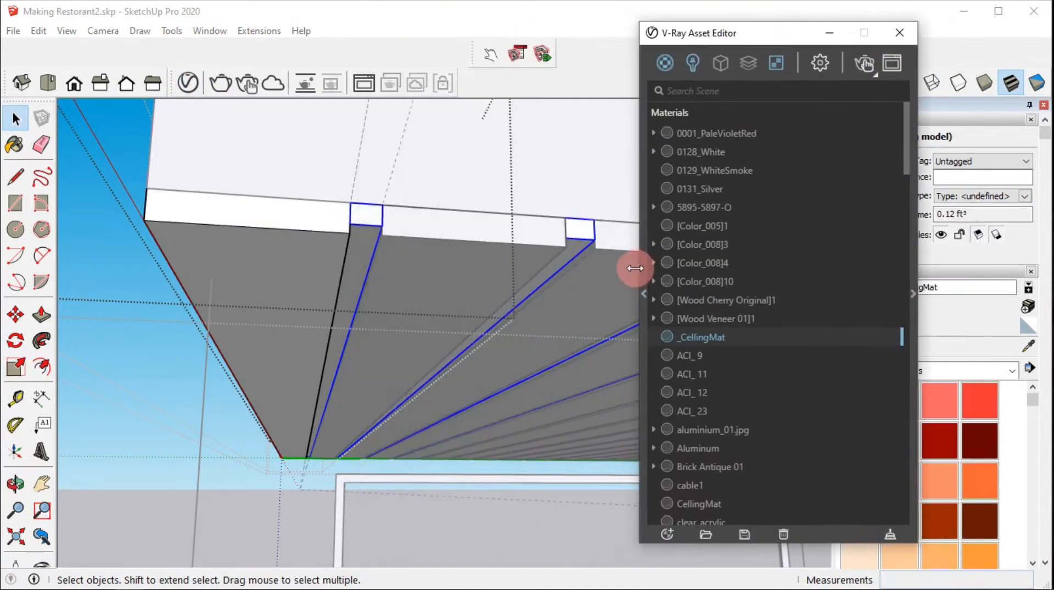
left_click(643, 292)
left_click_drag(548, 28, 665, 24)
left_click(455, 70)
left_click(482, 311)
Step: Apply the Silver Bumpy 5cm library material to the narrow strip, and leave the ceiling component
scroll(645, 295, "down", 15)
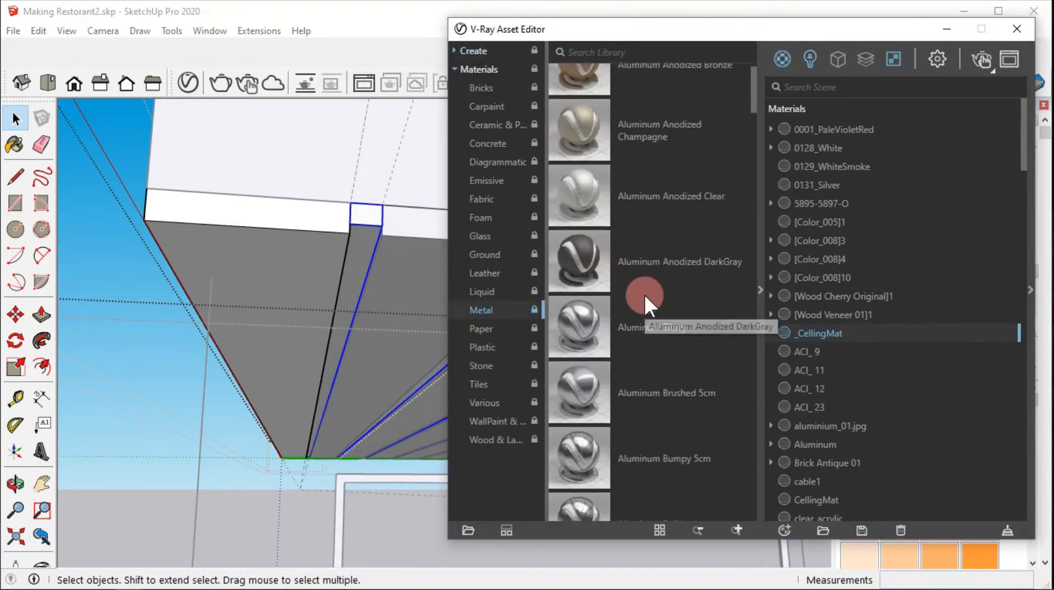
scroll(643, 292, "down", 12)
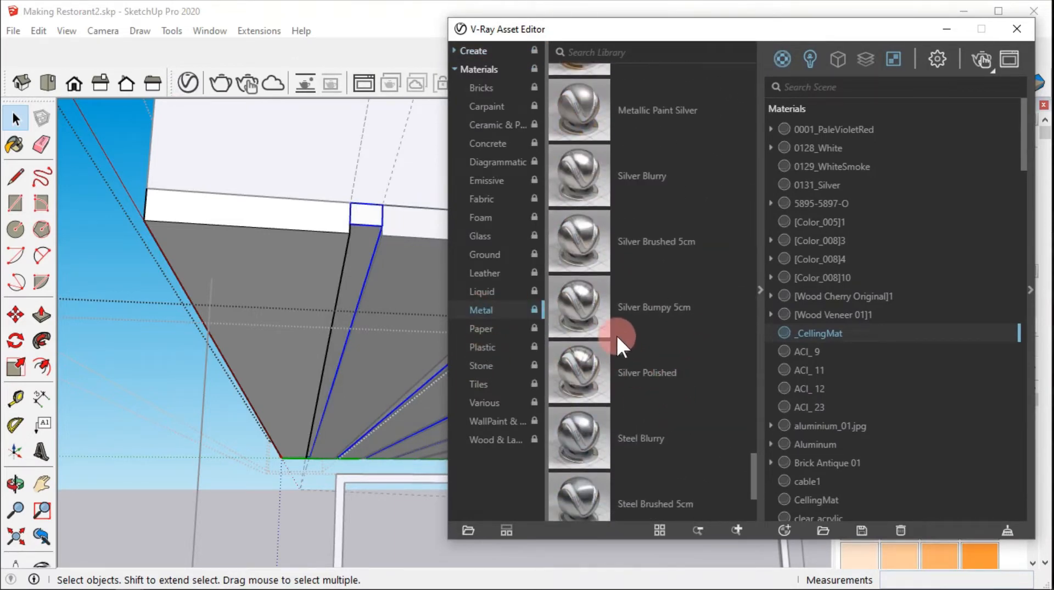
right_click(575, 295)
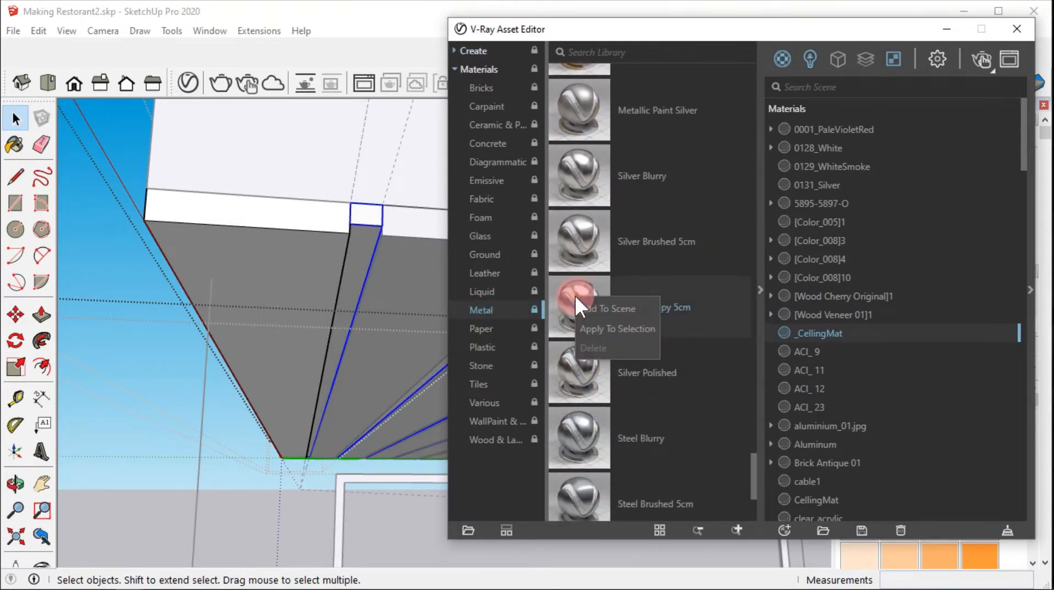
left_click(603, 325)
left_click(927, 40)
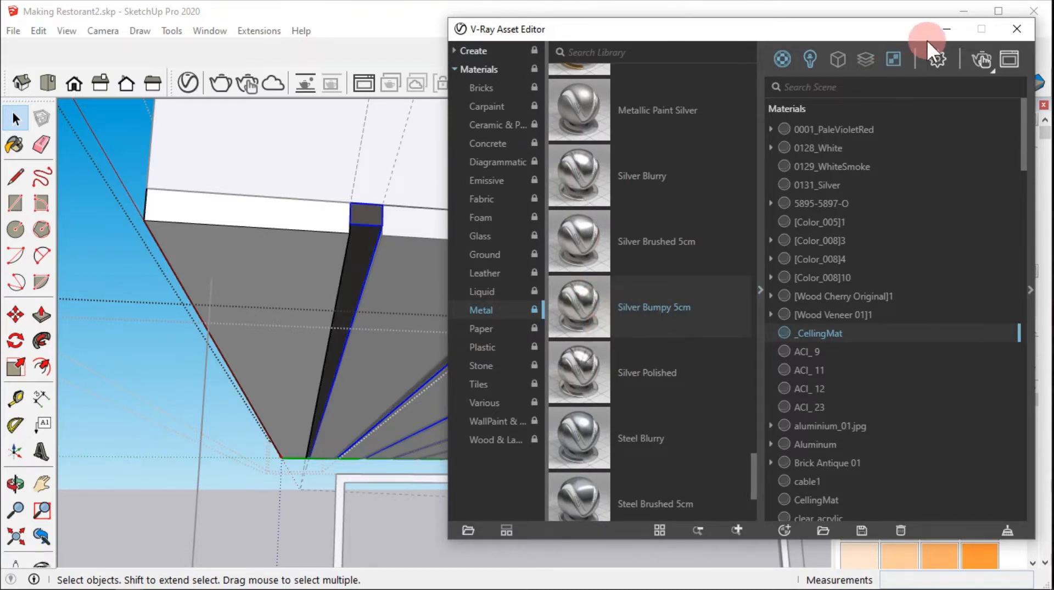
left_click(948, 32)
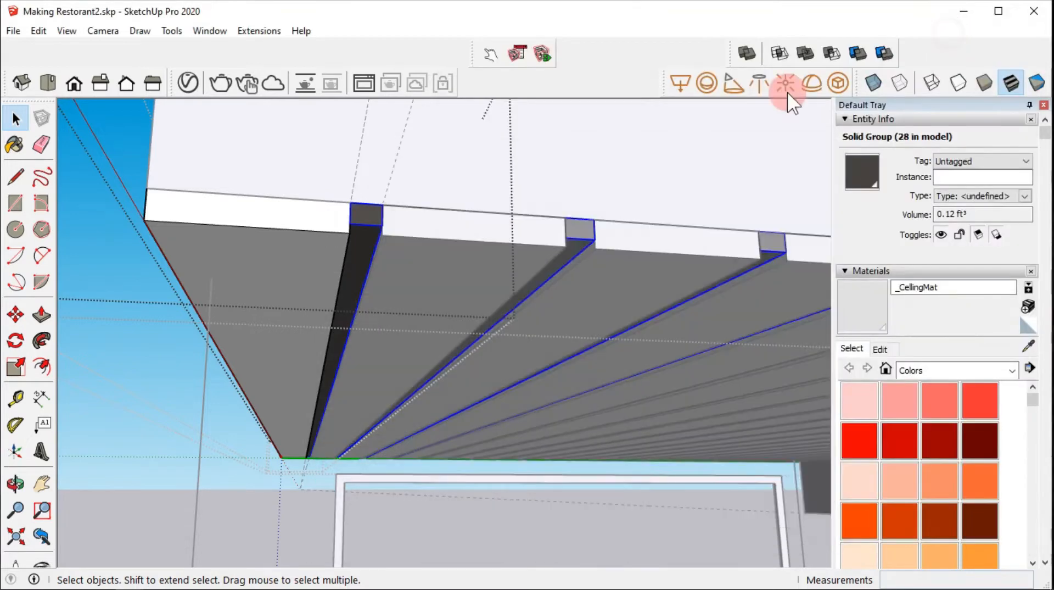
middle_click_drag(791, 102, 301, 315)
left_click(179, 328)
middle_click_drag(206, 321, 462, 301)
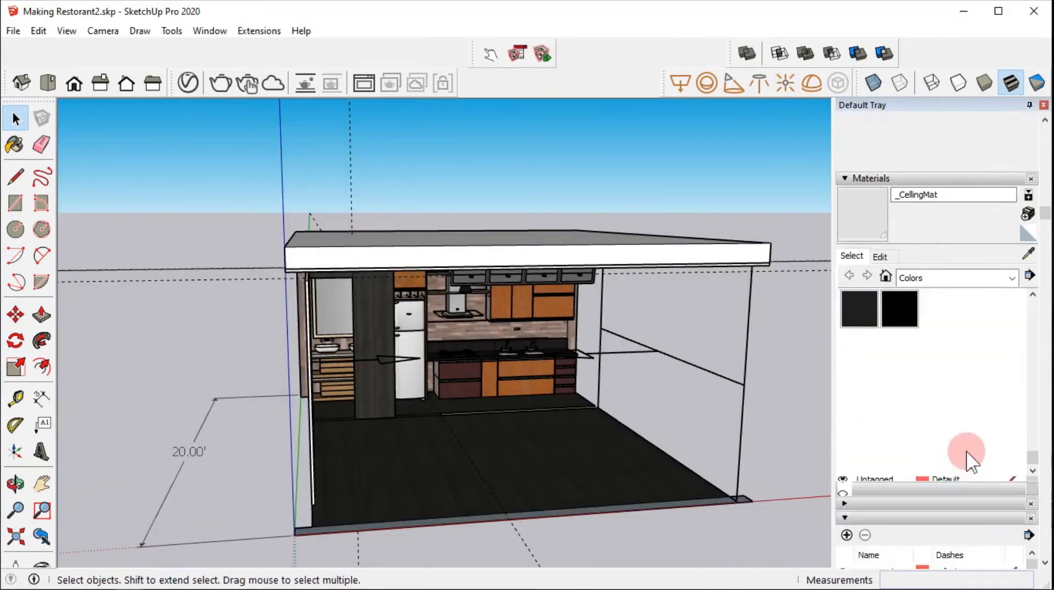
Step: Turn on the visibility of the Wall_L and Wall_R tags
scroll(966, 455, "down", 5)
scroll(946, 433, "up", 5)
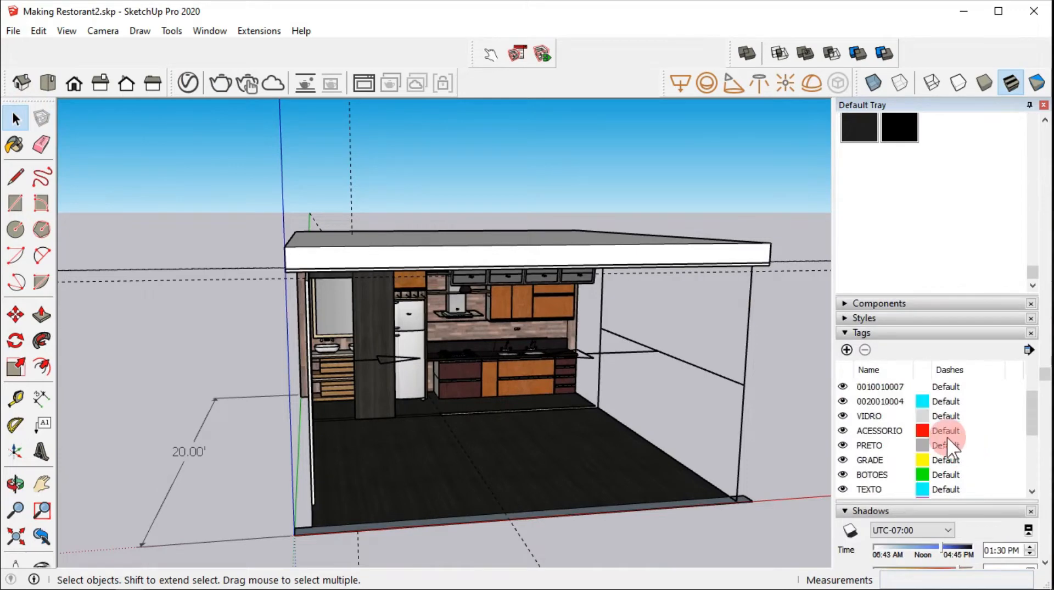
left_click(843, 401)
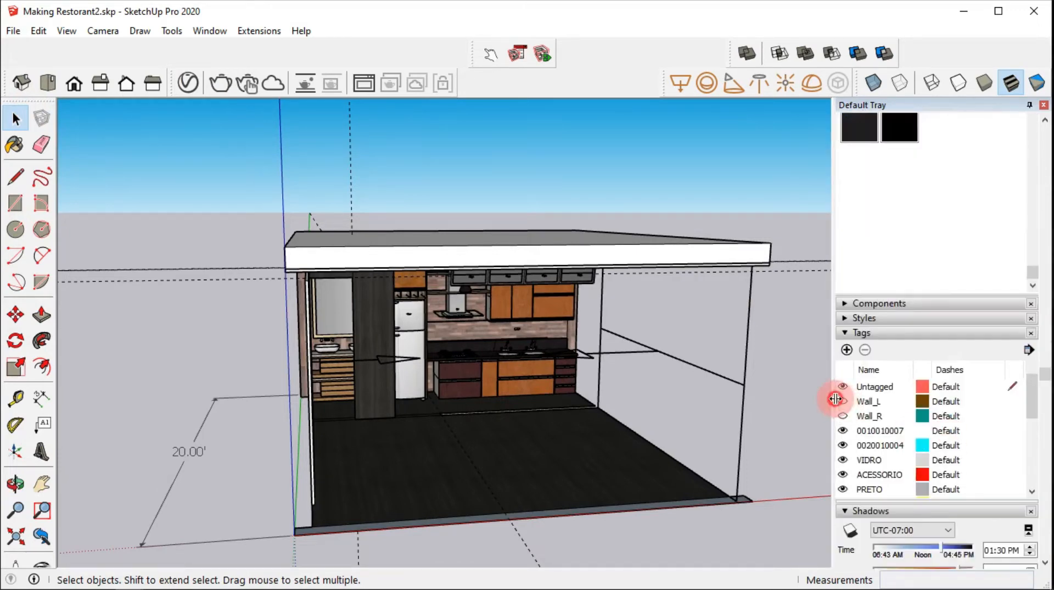
left_click(843, 401)
left_click(844, 415)
Step: Hide the roof slab group above the restaurant
right_click(381, 324)
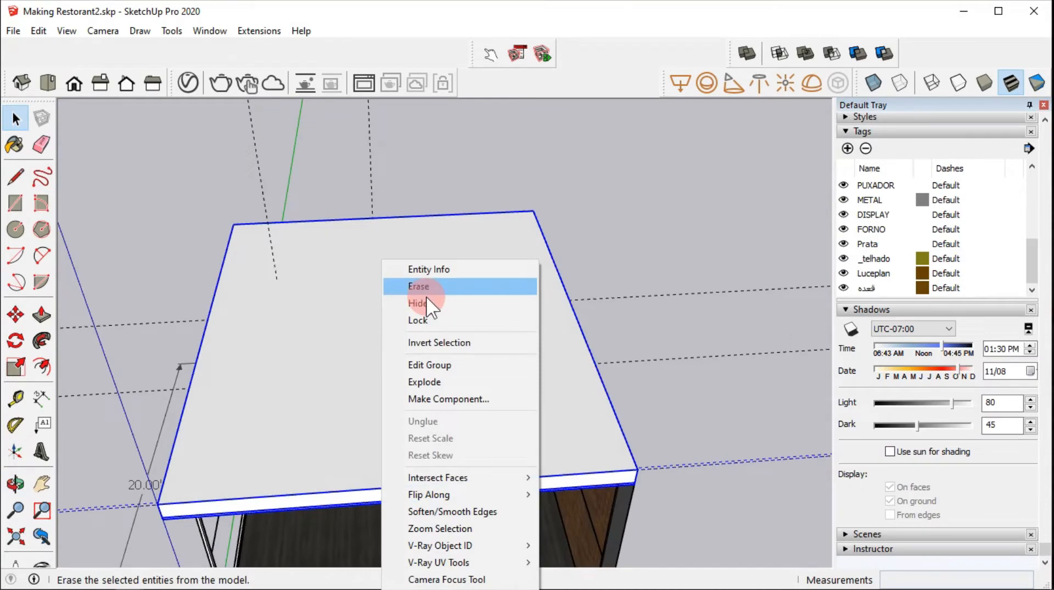
left_click(428, 302)
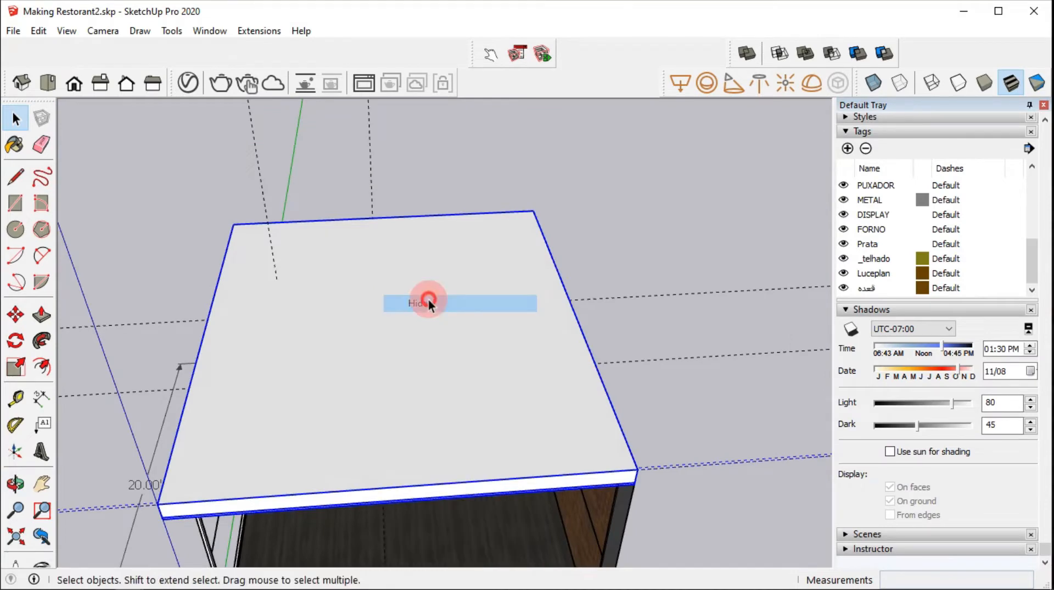
scroll(469, 348, "up", 3)
middle_click_drag(469, 347, 565, 346)
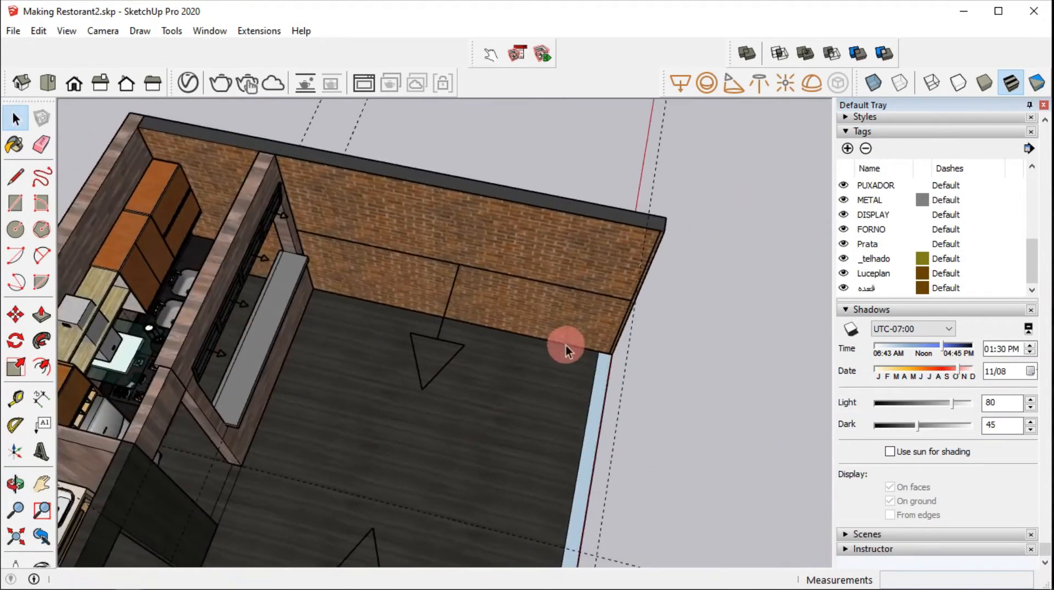
Step: Import the dining table model with chairs and place it on the open ground outside the brick wall
left_click(11, 31)
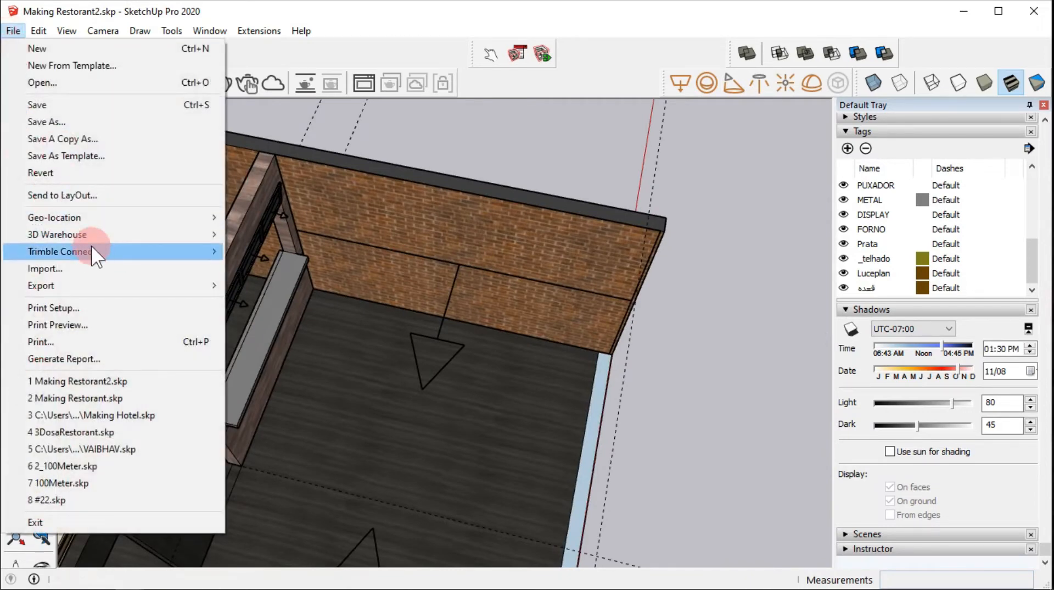
left_click(101, 265)
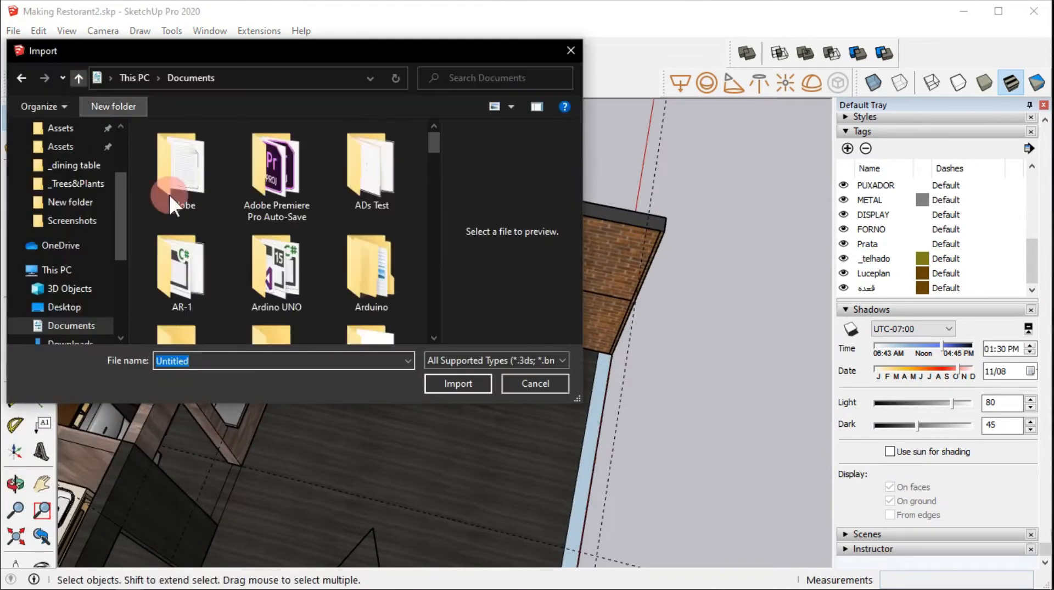
double_click(370, 170)
double_click(200, 165)
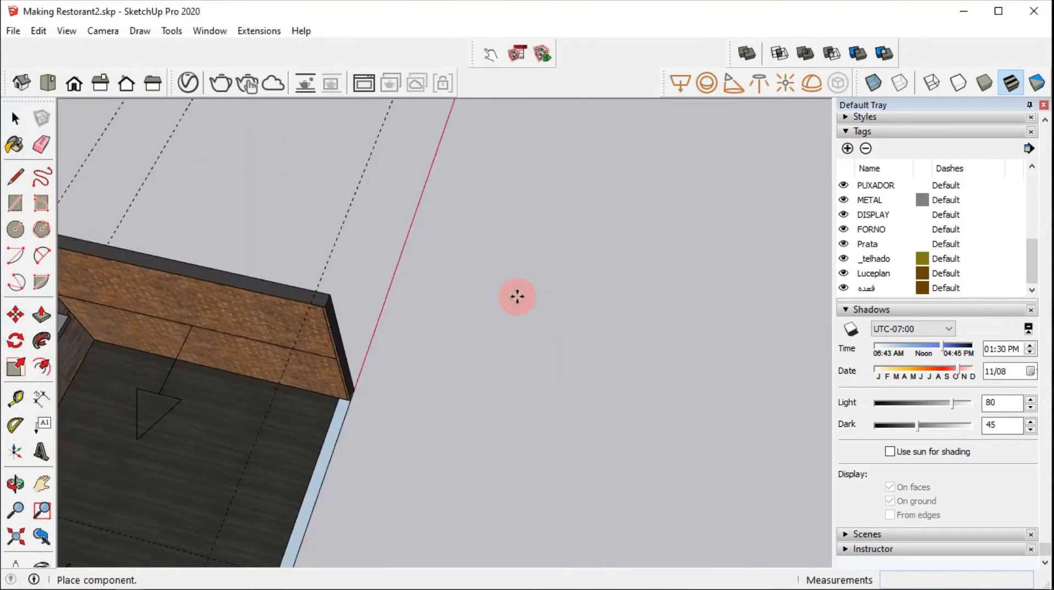
left_click(553, 294)
left_click(614, 344)
middle_click_drag(600, 230, 584, 253)
Step: Explode the imported dining table component into its separate parts
left_click(548, 293)
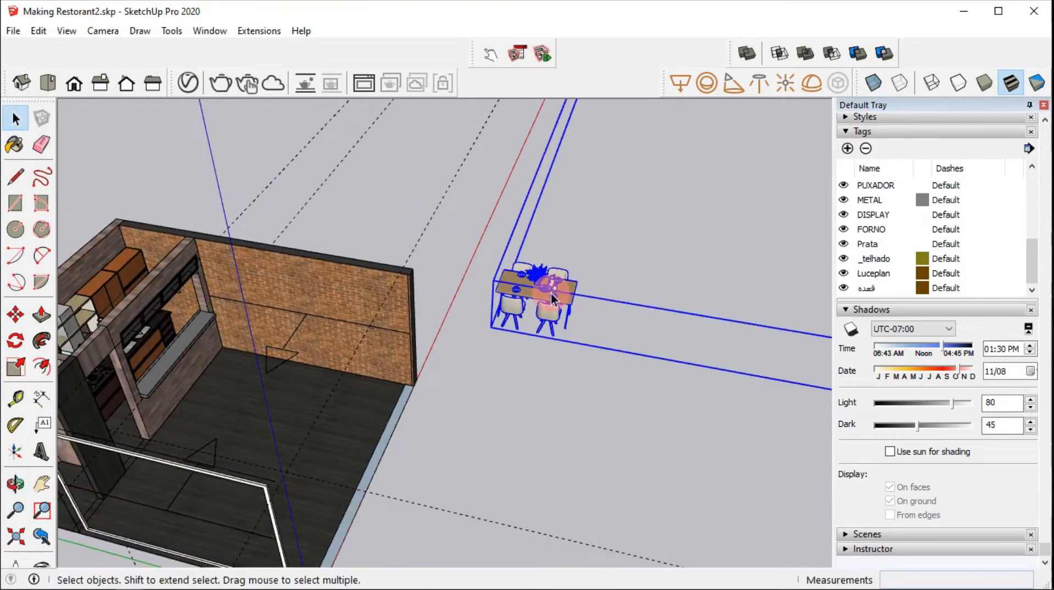
right_click(535, 298)
left_click(576, 297)
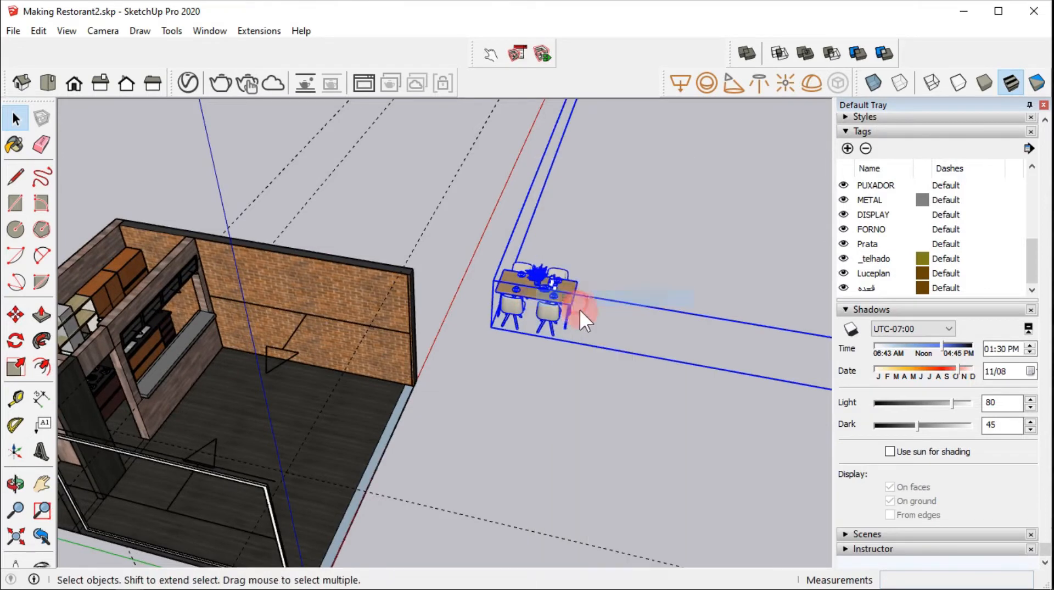
left_click(624, 387)
Step: Combine the table, chairs and decorations into a new component named Table
left_click_drag(458, 183, 671, 435)
right_click(538, 291)
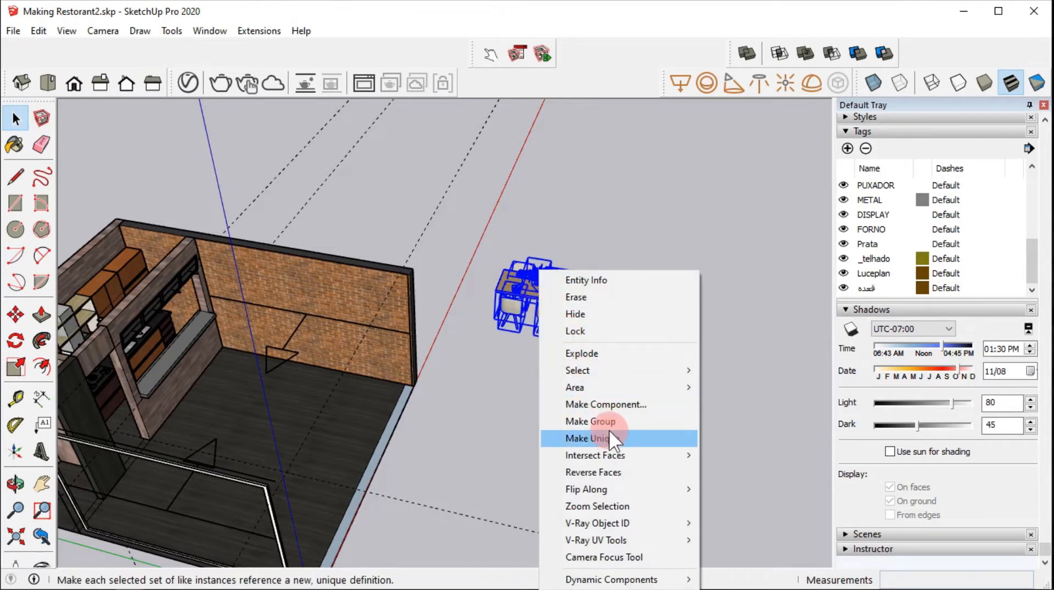
left_click(615, 404)
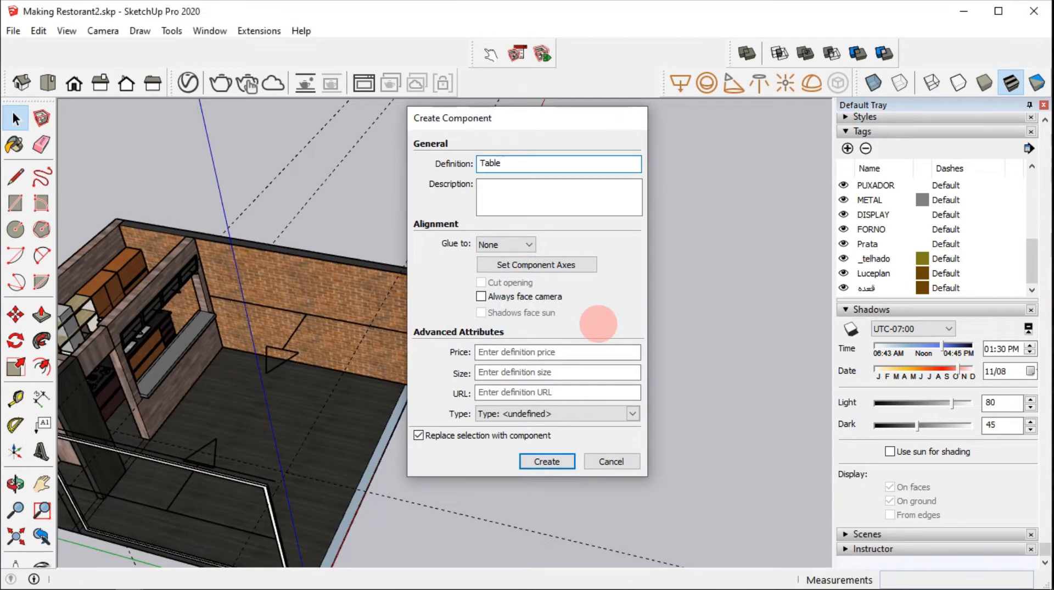
key("Return")
Step: Move the Table component onto the restaurant floor beside the brick wall near the front edge, using the top view
scroll(573, 305, "up", 2)
left_click(564, 332)
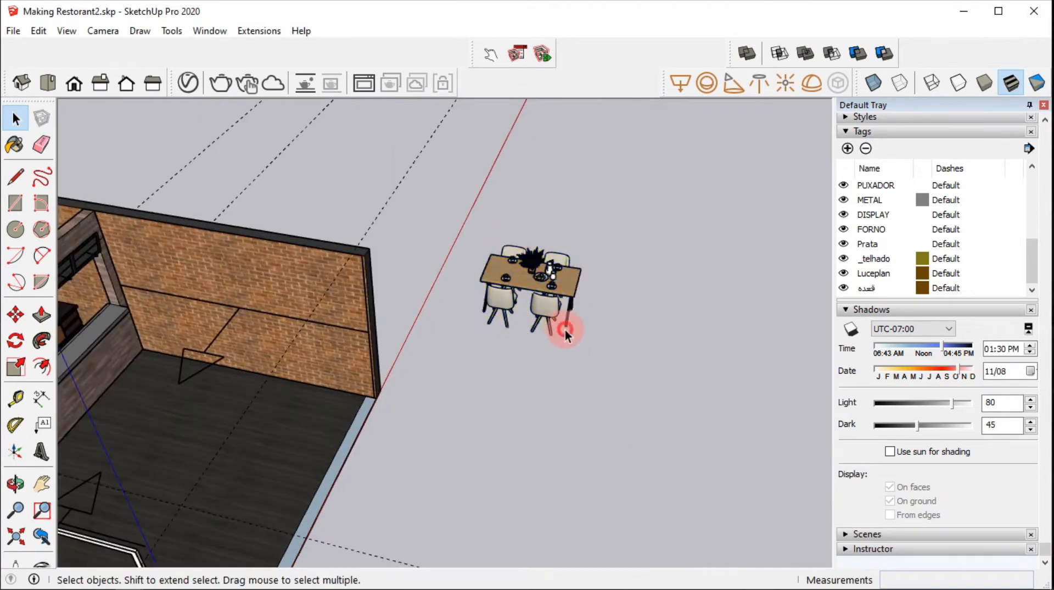
key("m")
left_click_drag(566, 337, 276, 466)
middle_click_drag(257, 305, 321, 357)
left_click(50, 75)
left_click(406, 279)
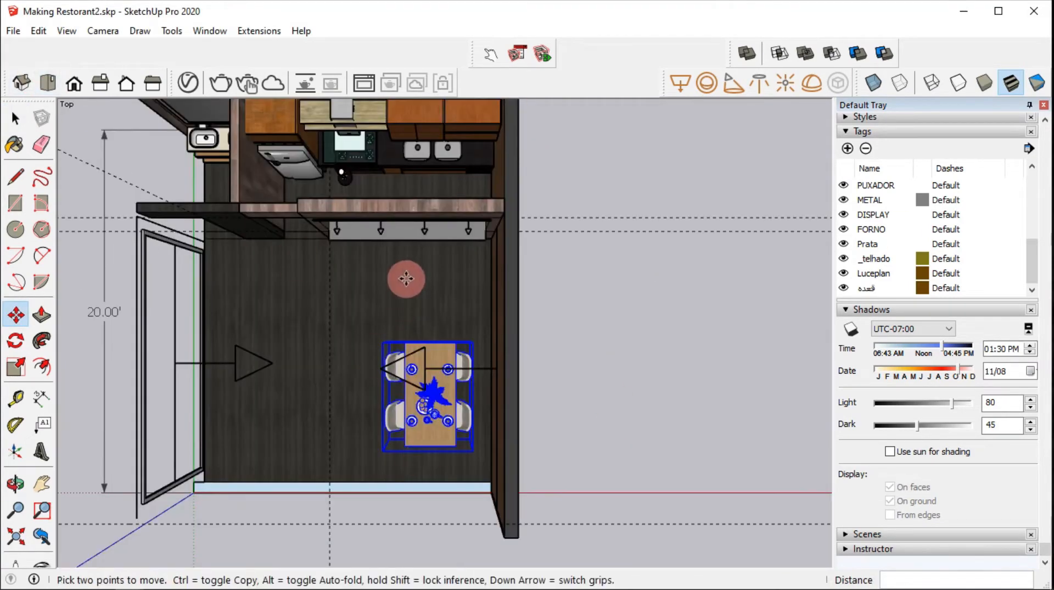
middle_click_drag(423, 374, 423, 164, "shift")
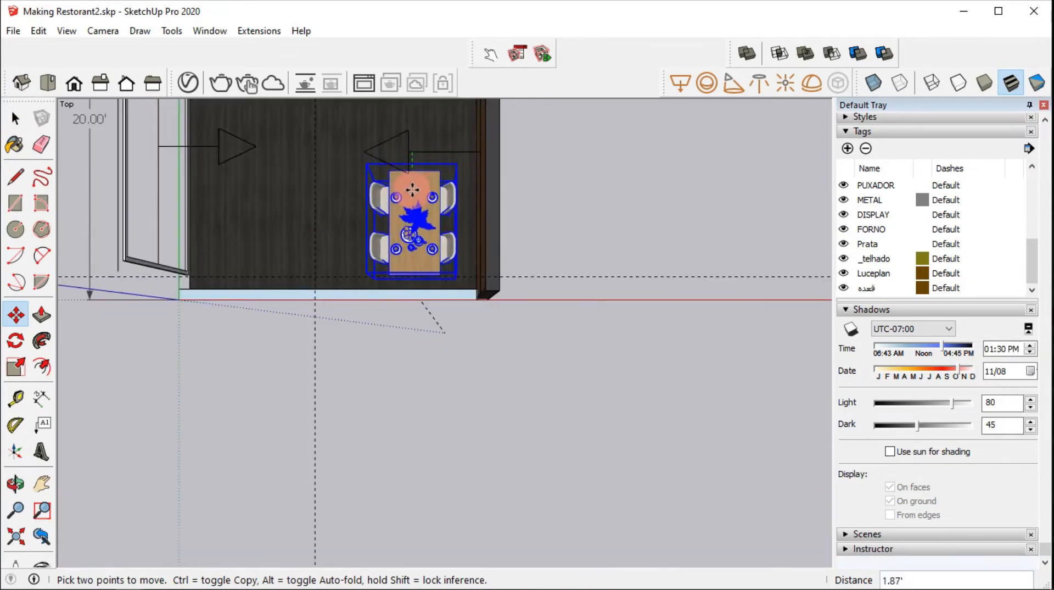
left_click(405, 177)
Step: Remove the tableware from inside the Table component, keeping only the plant on the tabletop
key("space")
scroll(396, 157, "up", 3)
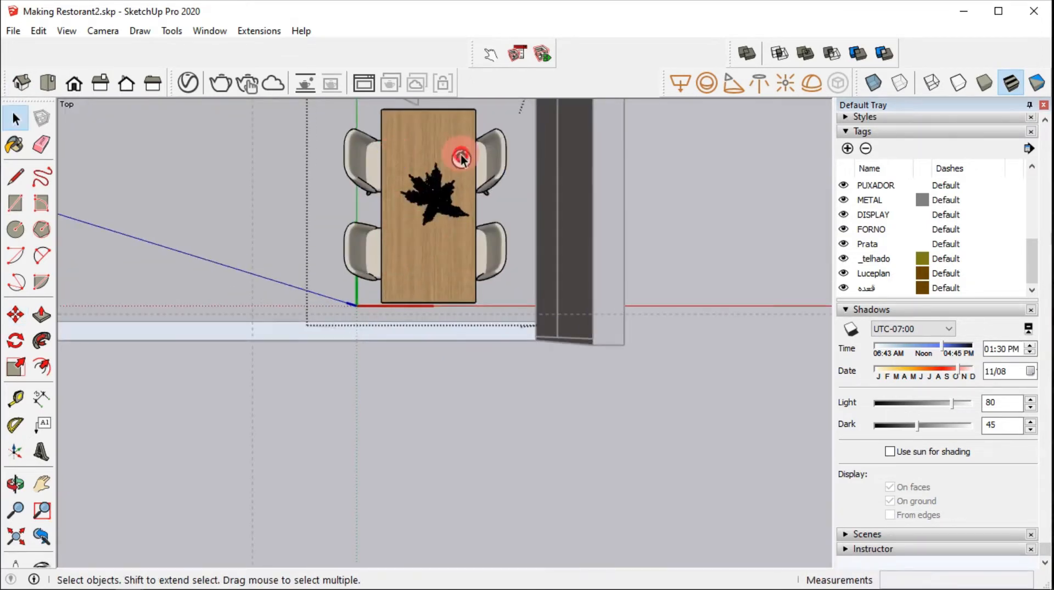
left_click(461, 155)
Step: Copy the table along the red axis to form a second table beside it in the front row
key("m")
left_click(430, 249)
key("ctrl")
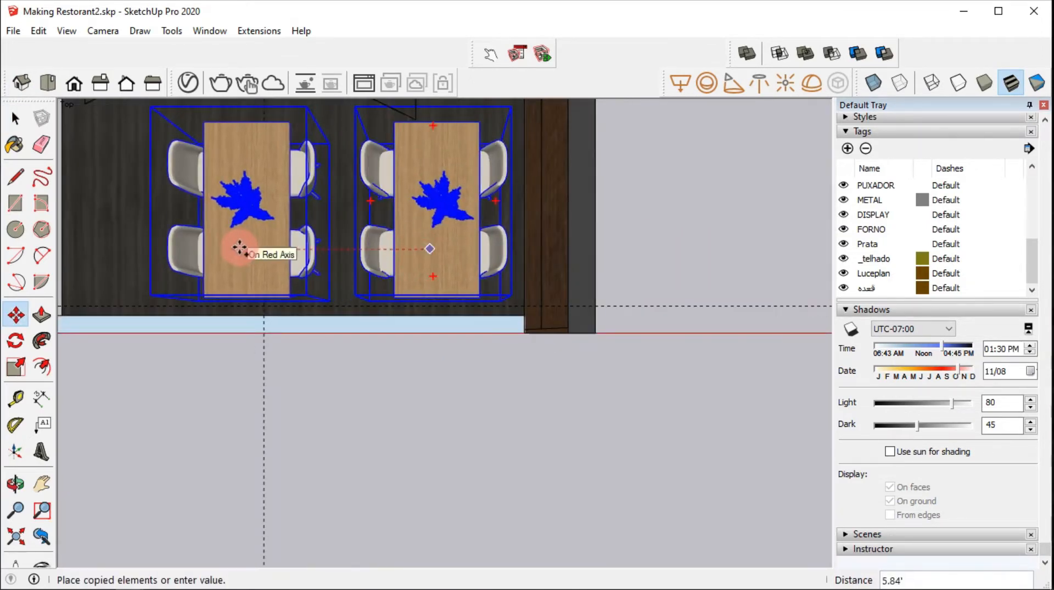
left_click(254, 247)
scroll(254, 247, "down", 2)
Step: Scale both front tables together uniformly to about 0.96
key("space")
left_click_drag(483, 330, 215, 177)
key("s")
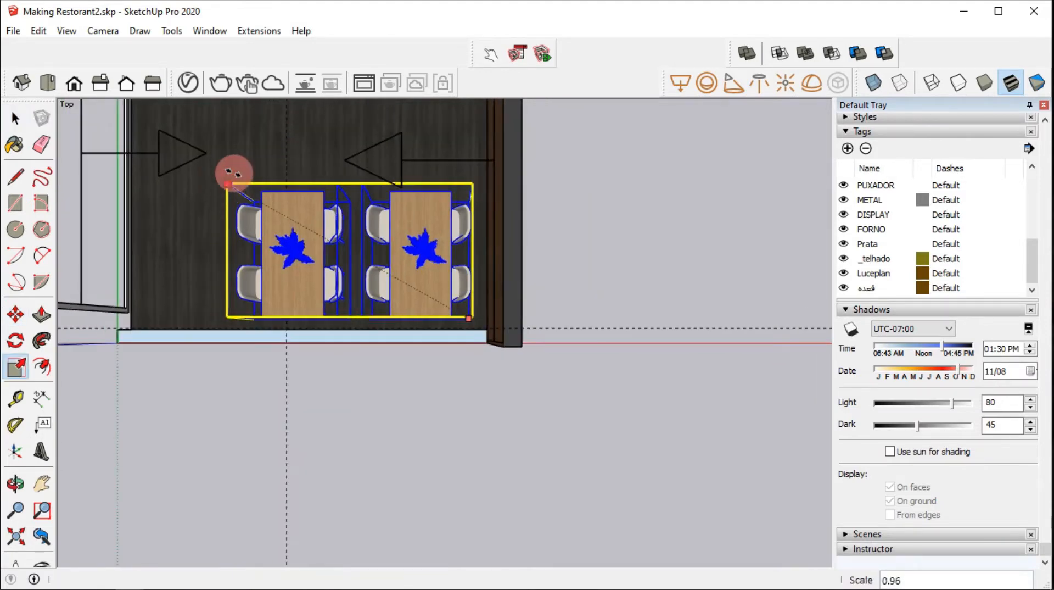
middle_click_drag(230, 169, 294, 278)
key("space")
Step: Copy the middle front table about 8' back towards the side wall opposite the brick wall
left_click(295, 278)
key("m")
left_click(327, 356)
key("ctrl")
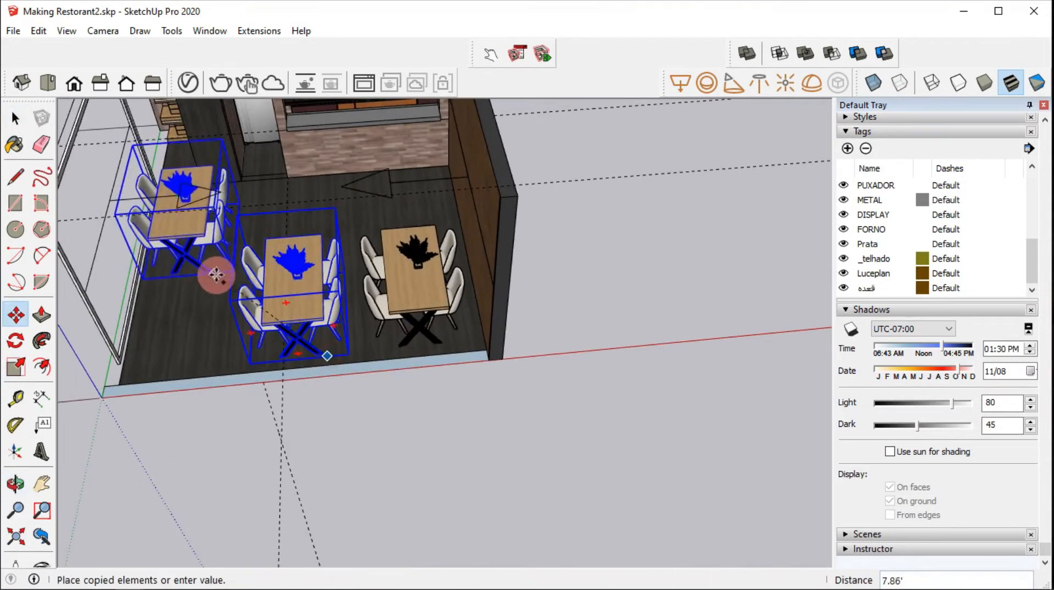
left_click(219, 278)
key("space")
Step: Copy the middle front table about 8.2' straight back towards the kitchen counter
middle_click_drag(346, 435, 217, 329)
key("space")
left_click(217, 329)
scroll(247, 387, "up", 3)
left_click(333, 391)
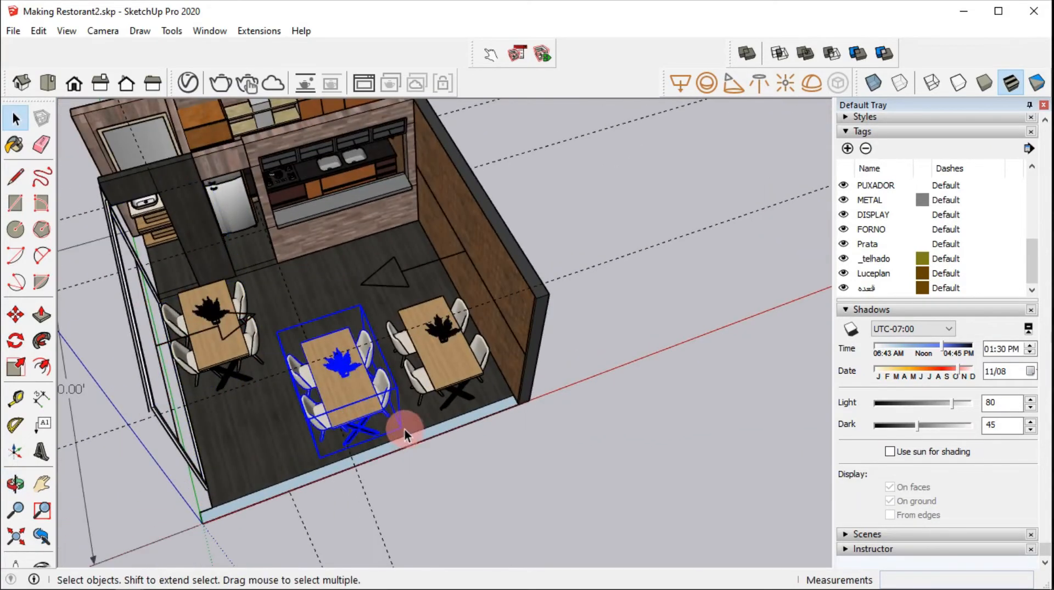
key("m")
left_click(400, 431)
key("ctrl")
scroll(357, 304, "up", 3)
left_click(359, 310)
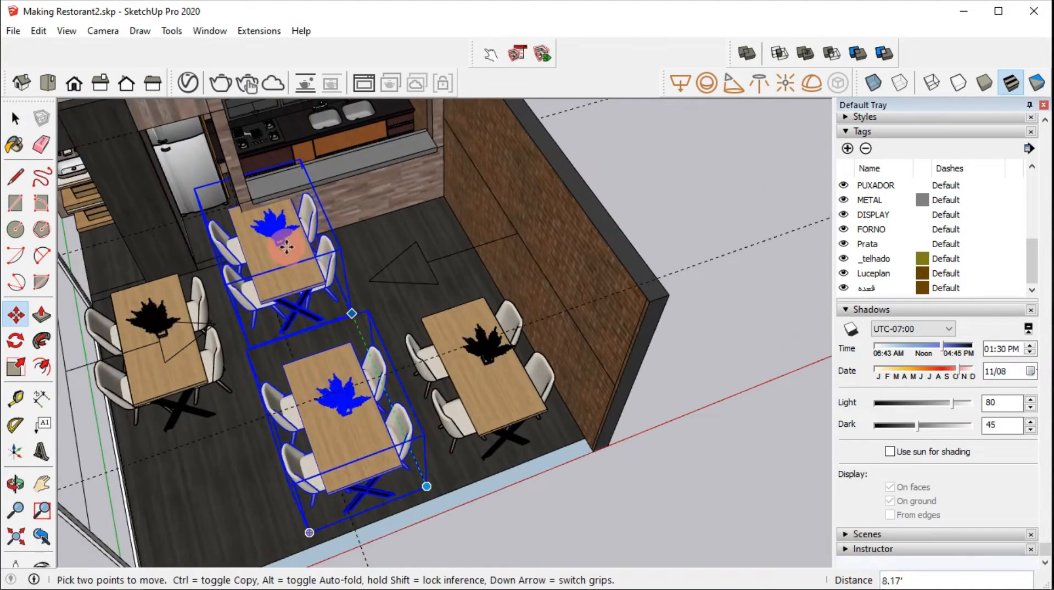
Step: Rotate the rear table copy a quarter turn and move it about 4.7' towards the brick wall
left_click(281, 252)
type("0")
key("Return")
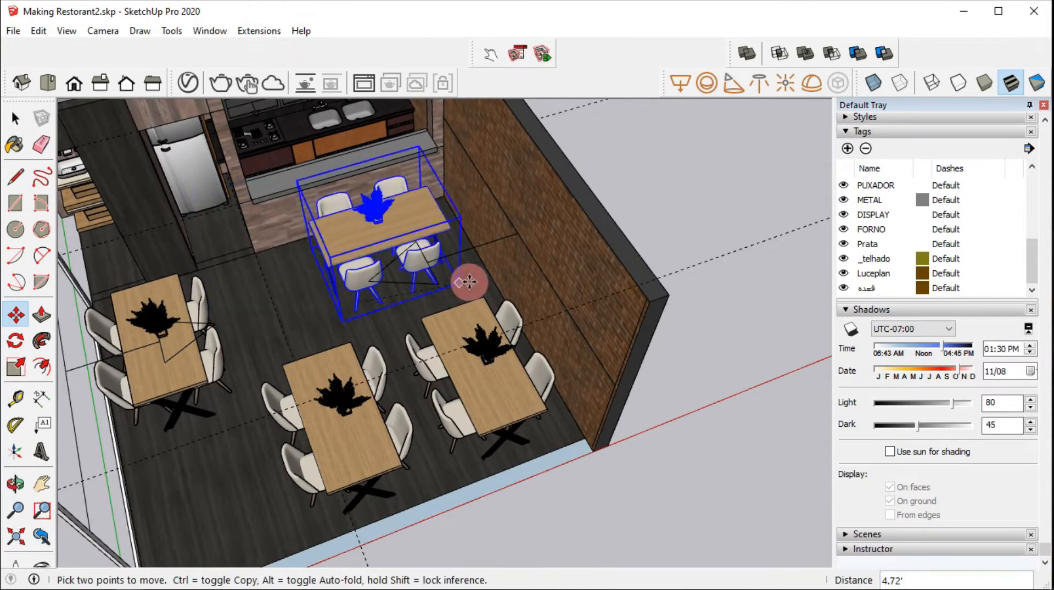
Step: Unhide all hidden objects of the restaurant
scroll(471, 278, "down", 10)
middle_click_drag(447, 330, 537, 264)
left_click(37, 32)
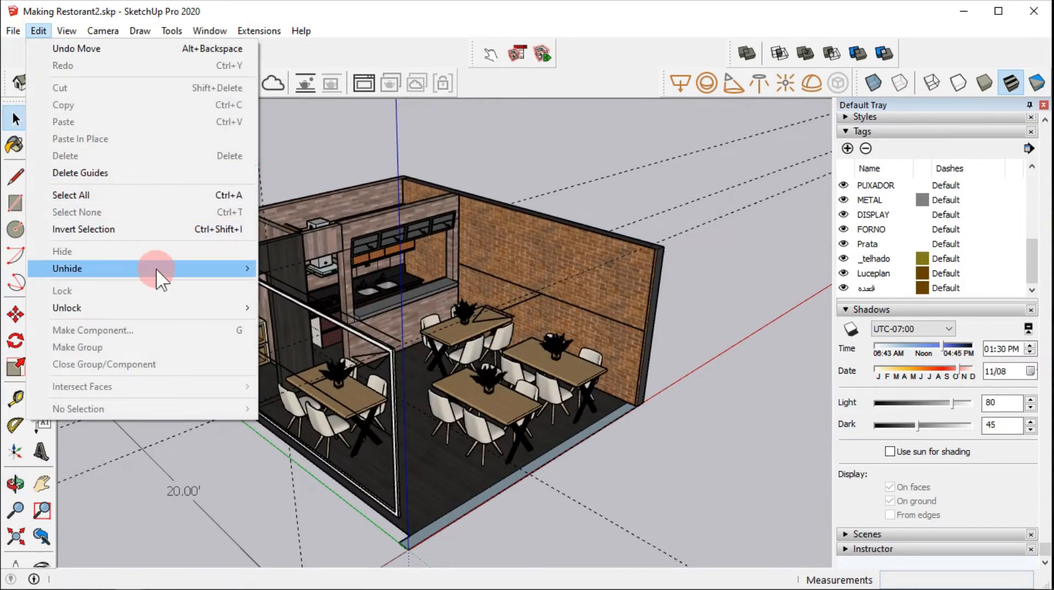
mouse_move(251, 272)
left_click(279, 298)
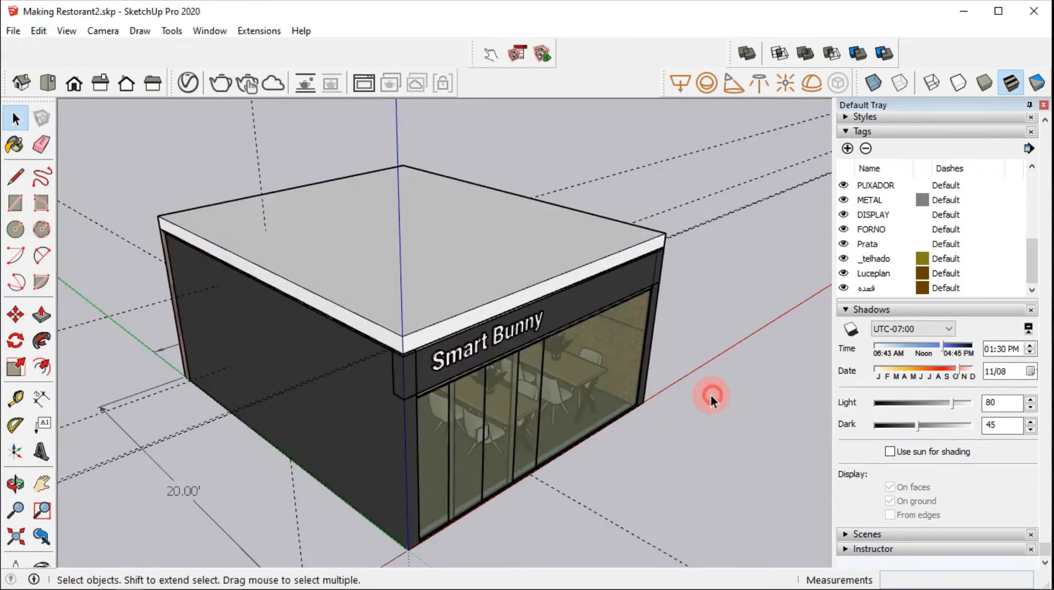
Step: Hide the dark side wall group in front of the menu panel
middle_click_drag(376, 393, 417, 331)
left_click(439, 312)
right_click(418, 269)
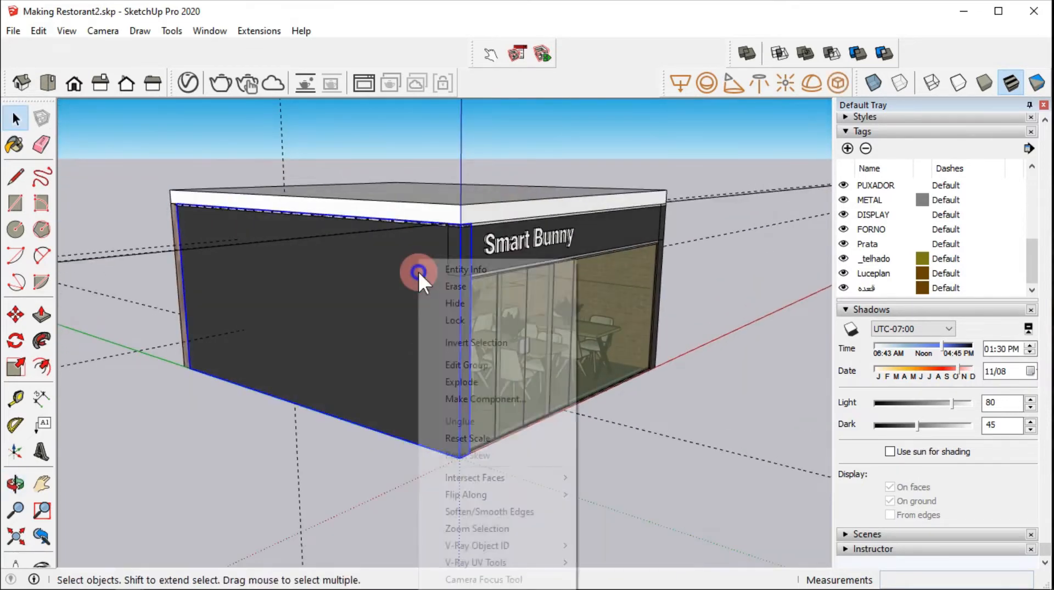
left_click(456, 302)
Step: Hide the dark fascia behind the Smart Bunny sign and the glass front below it
left_click(580, 229)
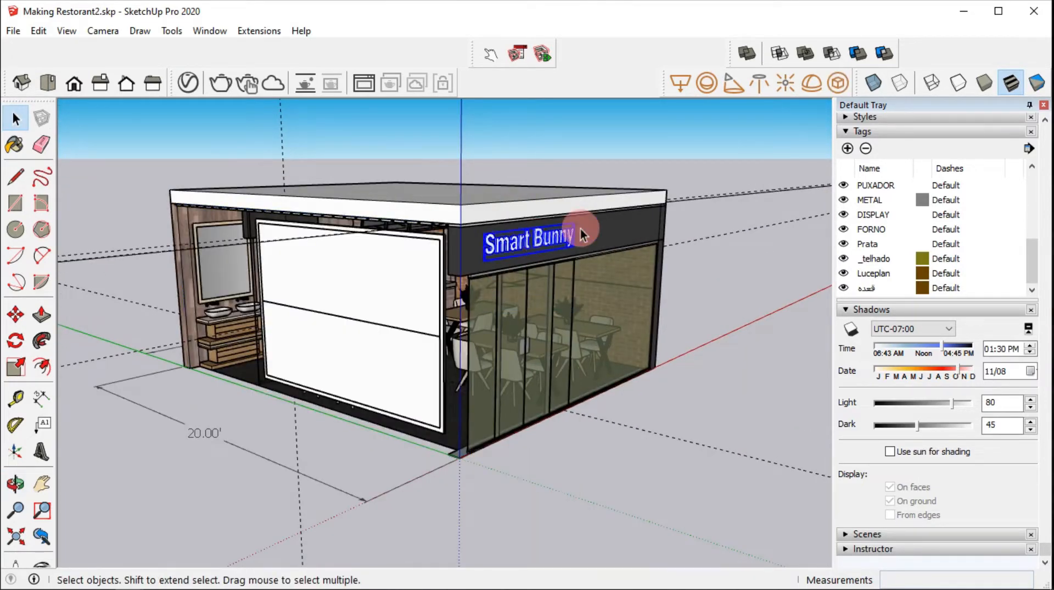
right_click(610, 226)
left_click(630, 259)
left_click(588, 291)
right_click(587, 291)
left_click(628, 201)
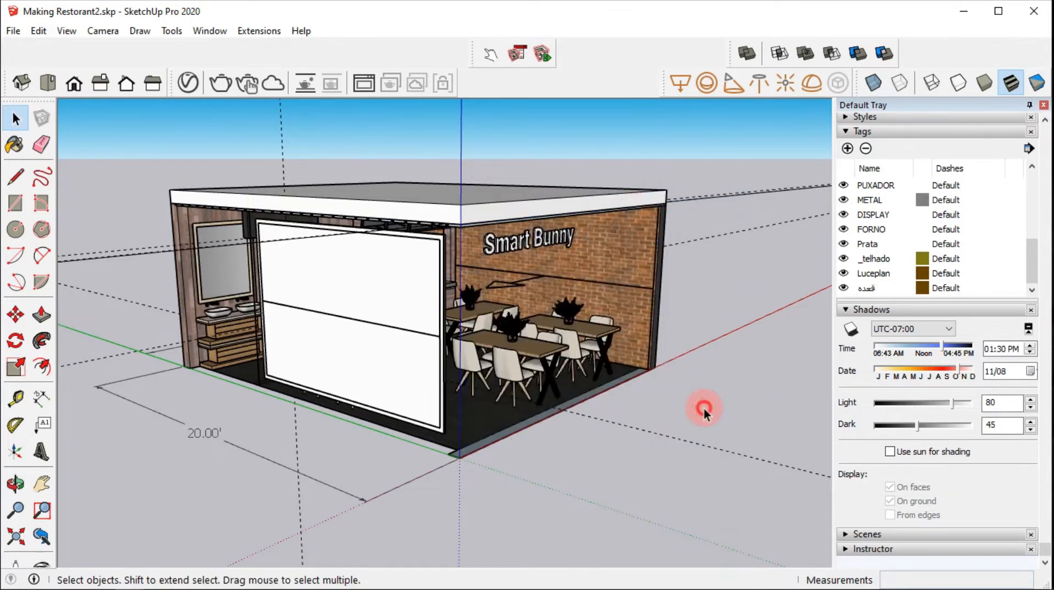
Step: Show the Section toolbar and dock it beside the V-Ray lights tools
middle_click_drag(701, 412, 659, 341)
right_click(602, 52)
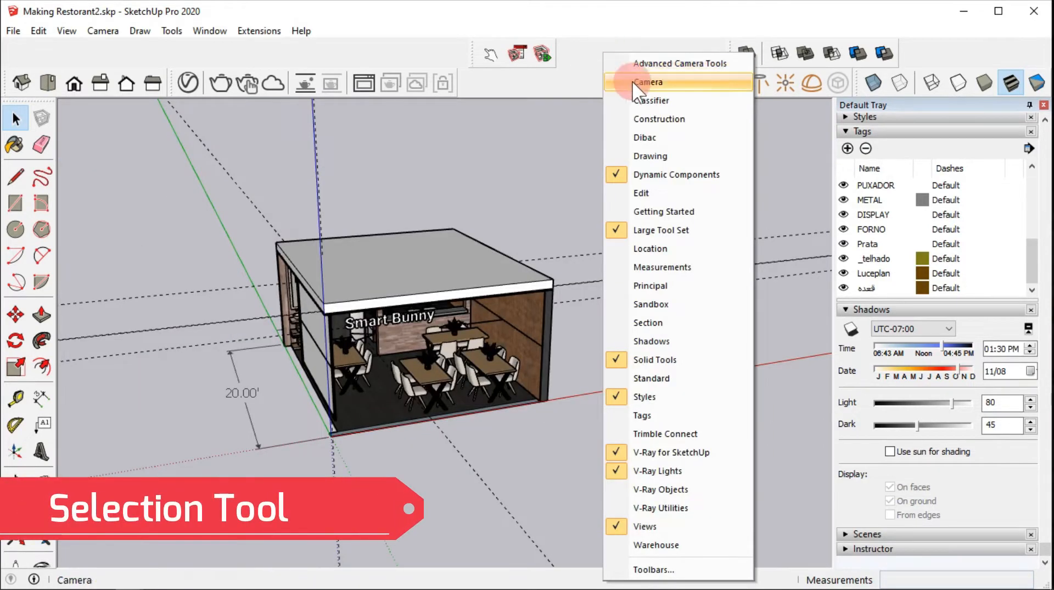
left_click(669, 321)
left_click_drag(648, 112, 565, 81)
Step: Place a section plane parallel to the open side of the restaurant, named Section 1 with symbol 1
left_click(565, 81)
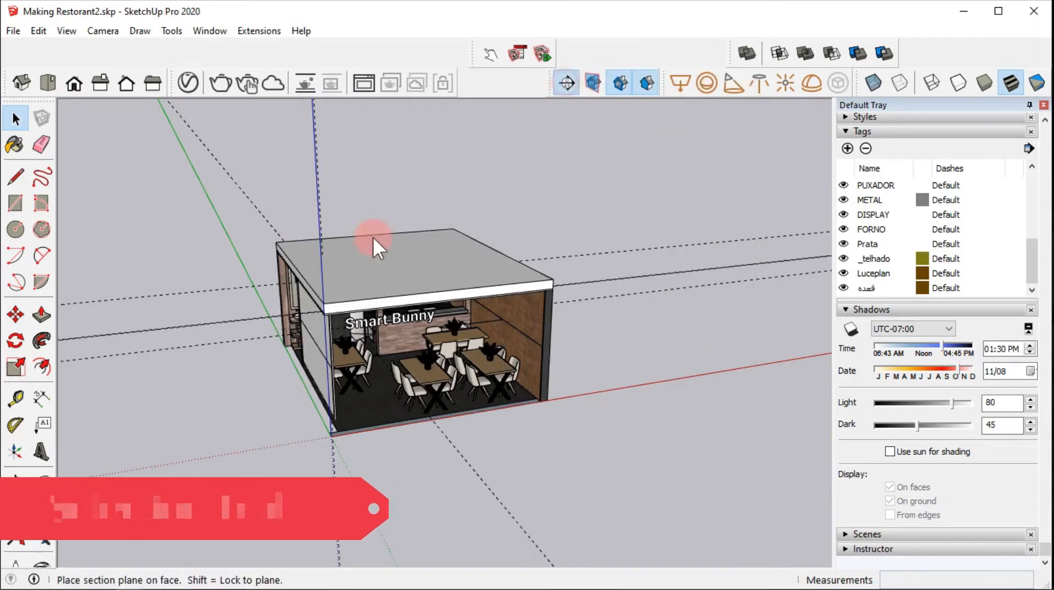
left_click(318, 328)
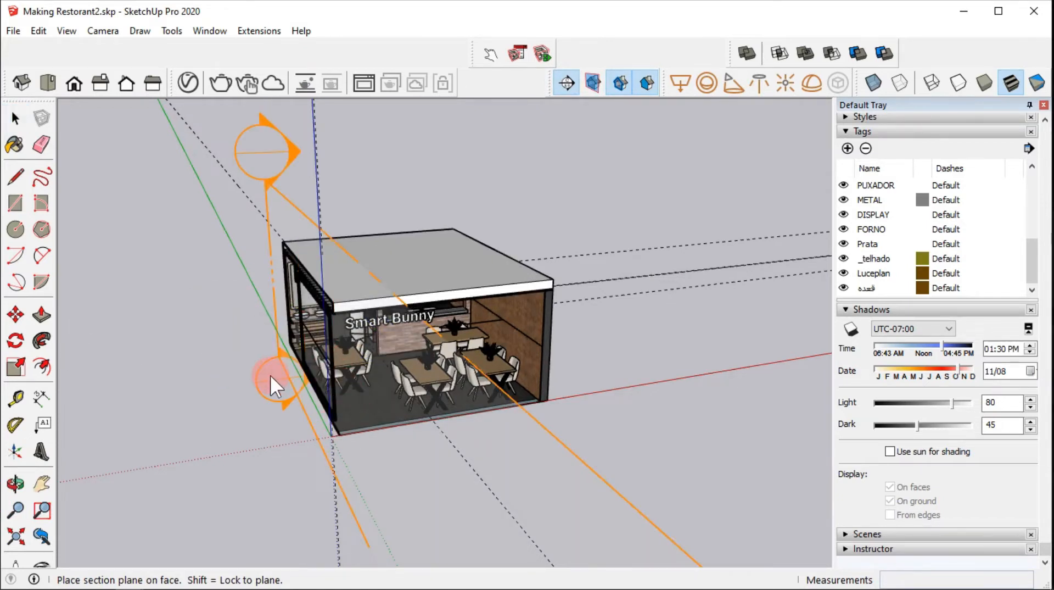
left_click(14, 316)
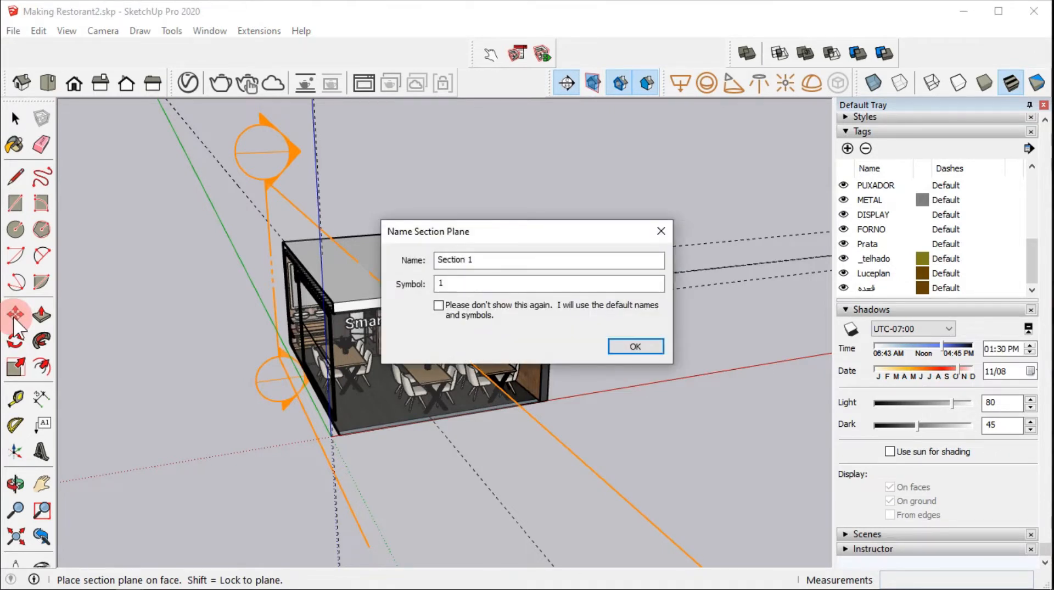
left_click(635, 346)
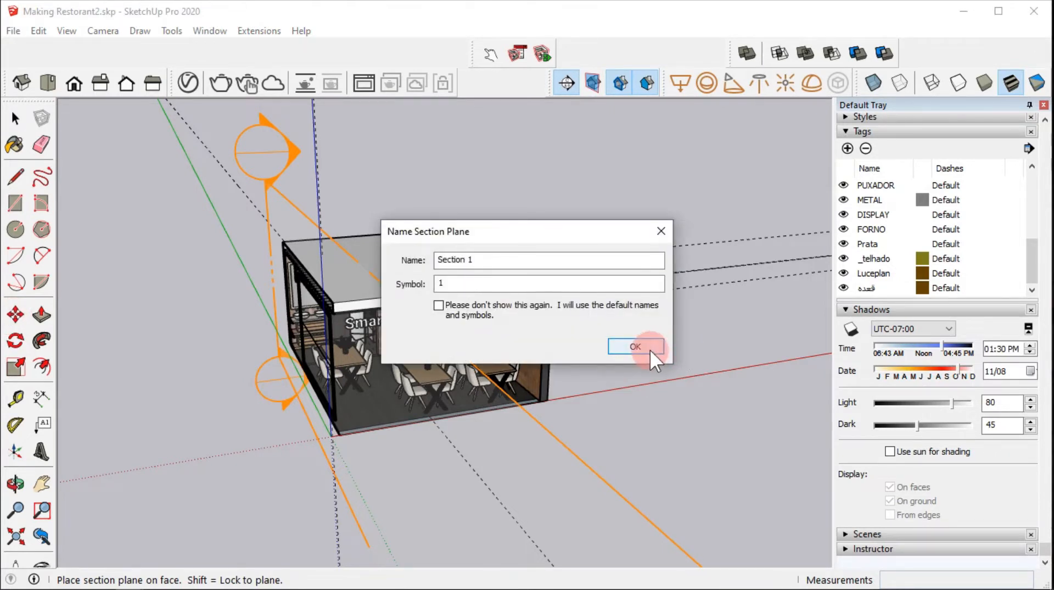
Step: Move the section plane about 2.9' along the red axis into the restaurant
left_click(16, 316)
left_click(270, 165)
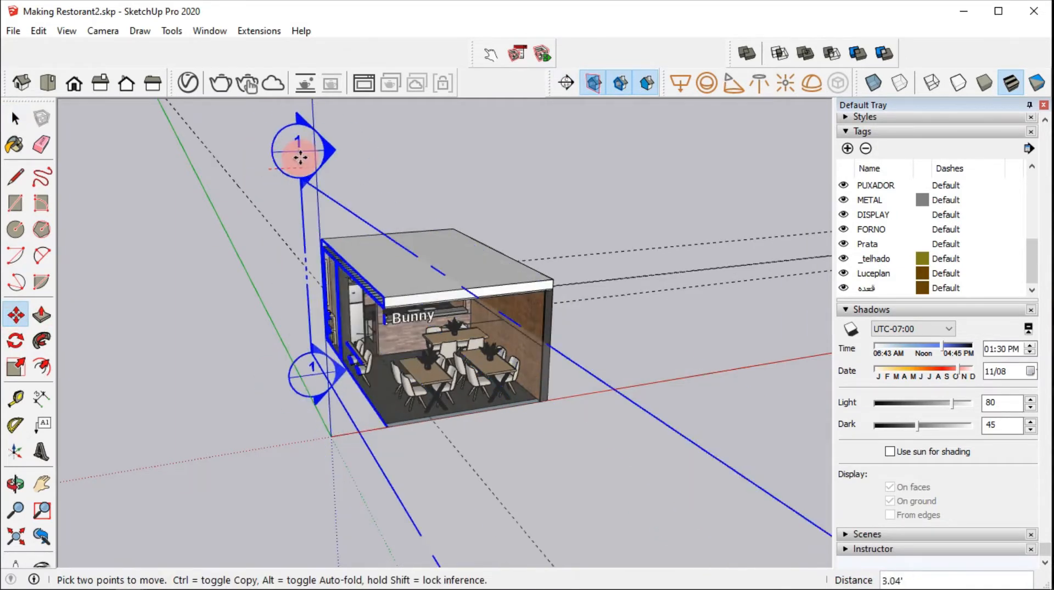
left_click(298, 157)
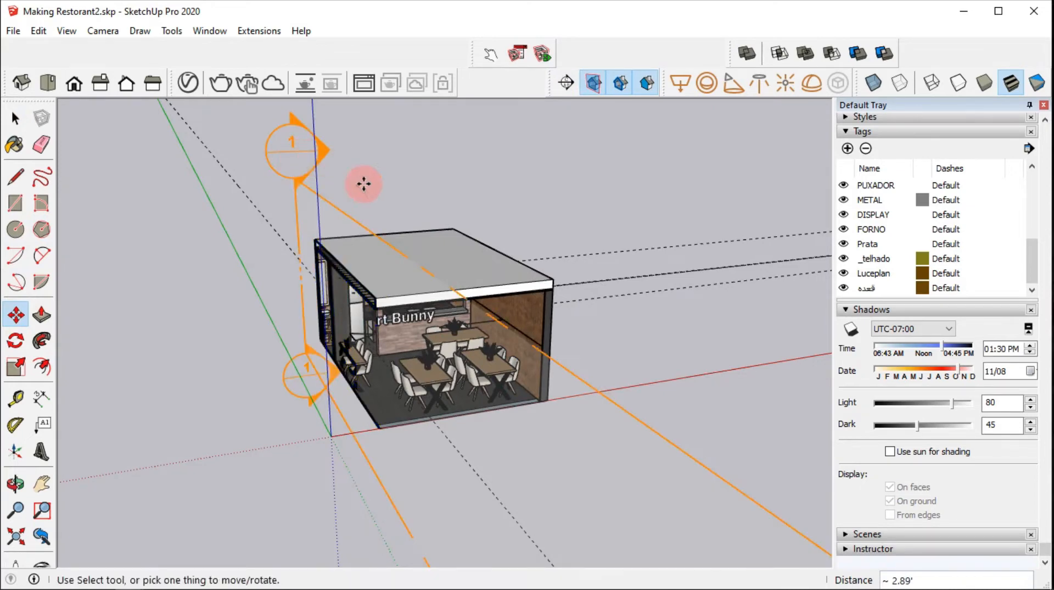
Step: Turn the display of section planes off and back on
left_click(79, 33)
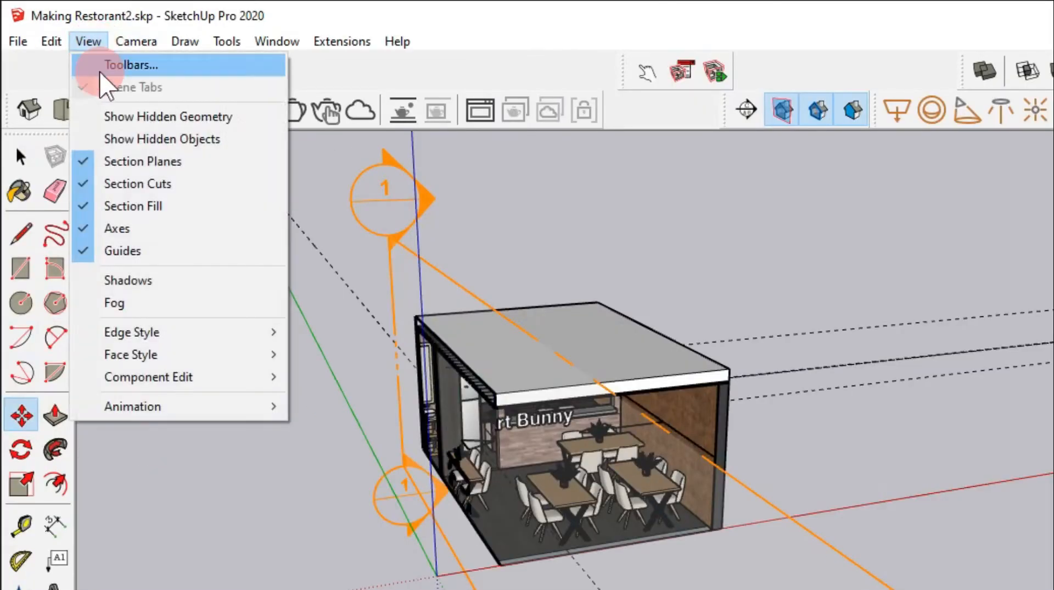
left_click(104, 123)
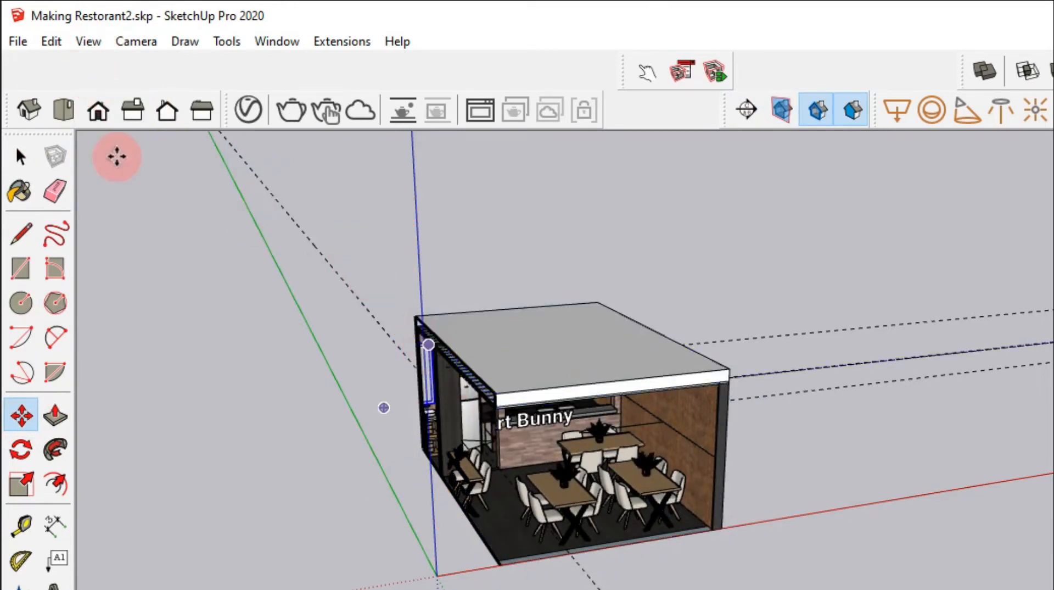
left_click(86, 43)
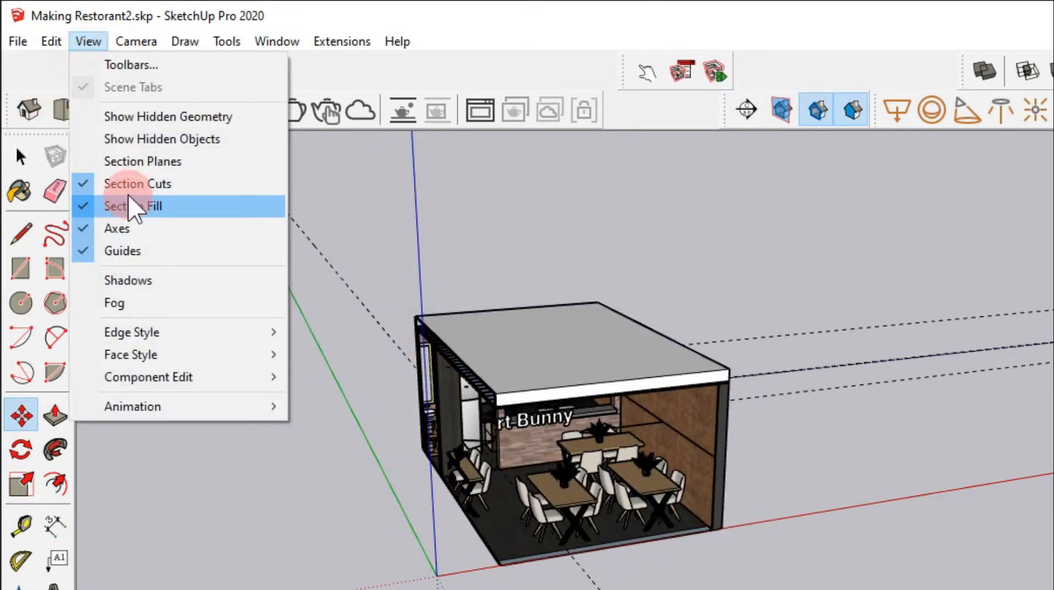
left_click(136, 161)
Step: Turn off the section fill and the section cuts
left_click(86, 41)
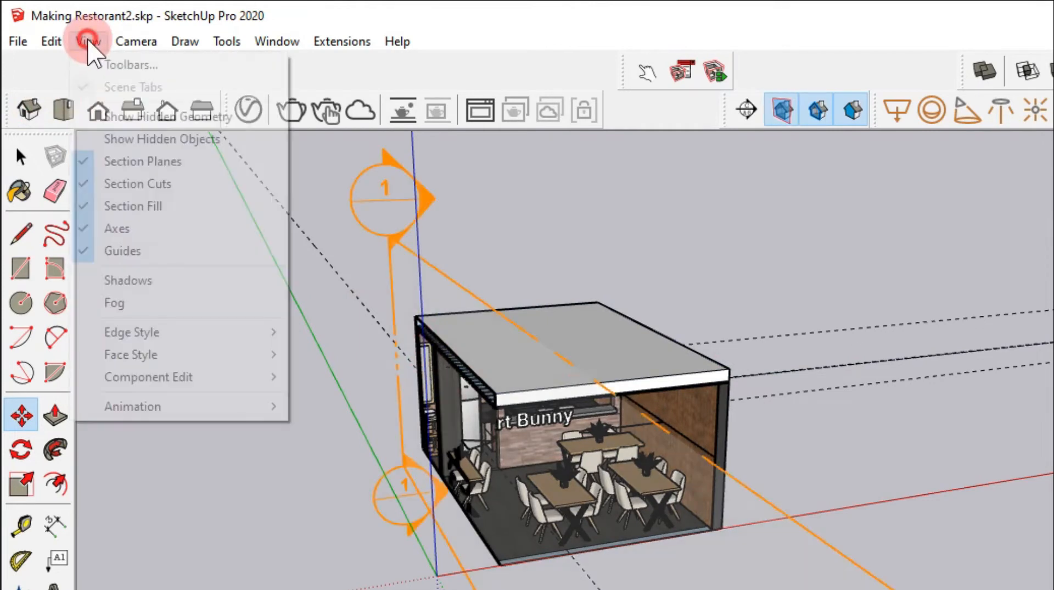
left_click(134, 206)
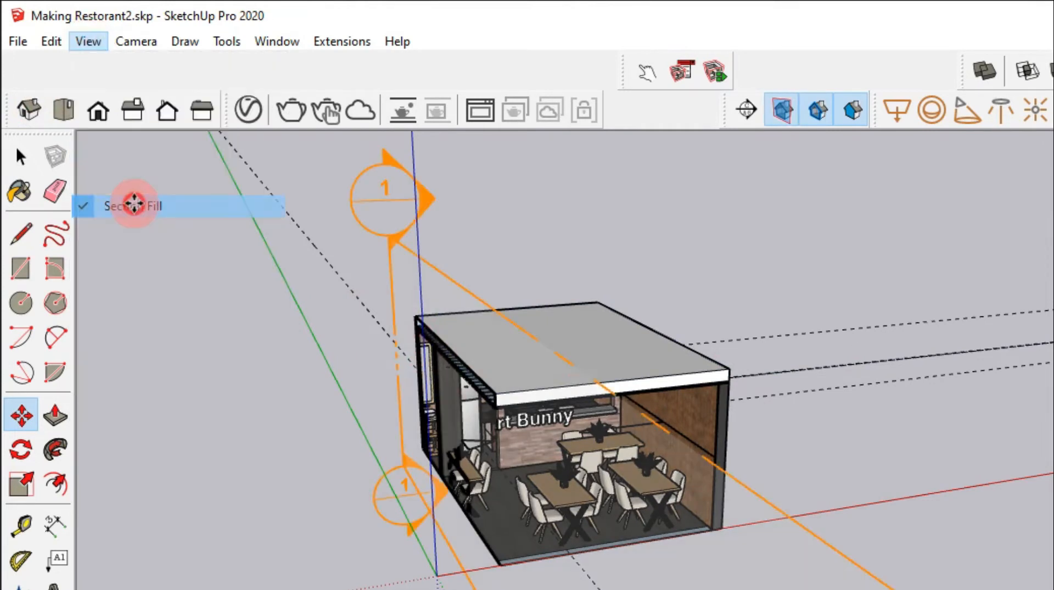
left_click(87, 42)
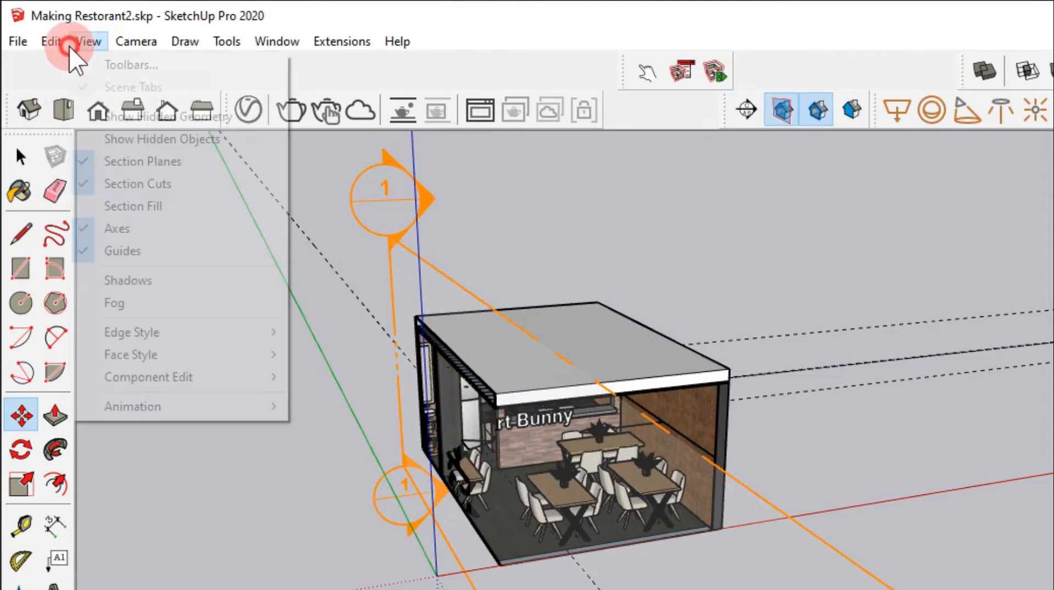
left_click(165, 185)
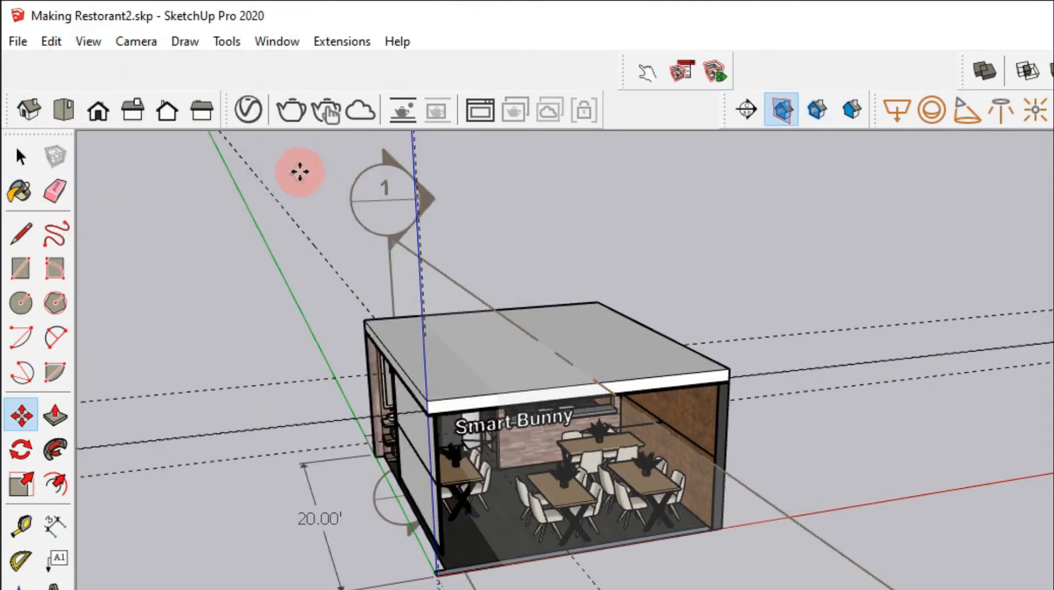
Step: Turn the section cuts and the section fill back on
left_click(83, 43)
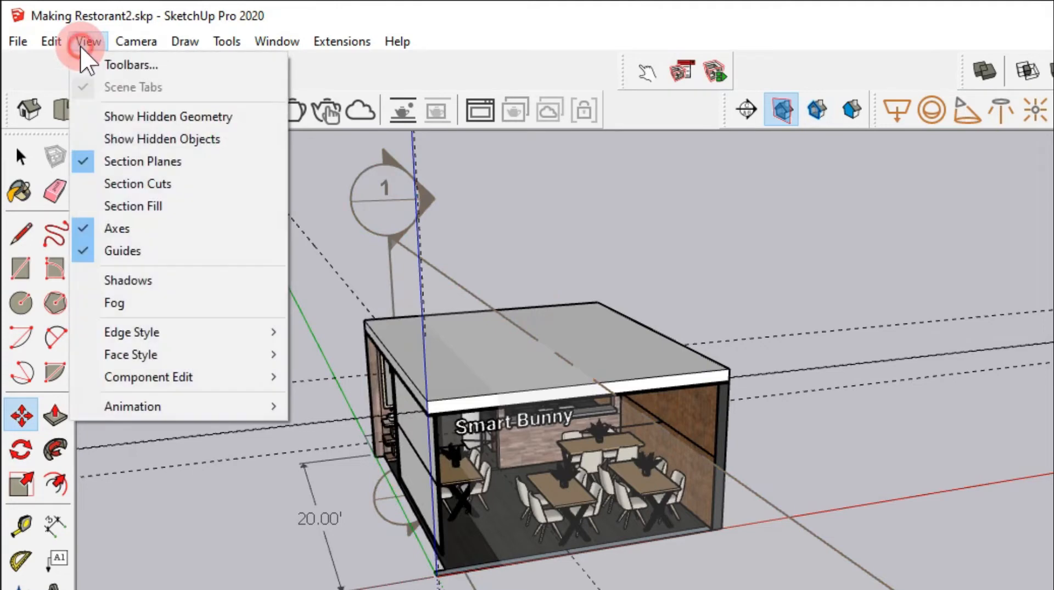
left_click(126, 184)
left_click(87, 42)
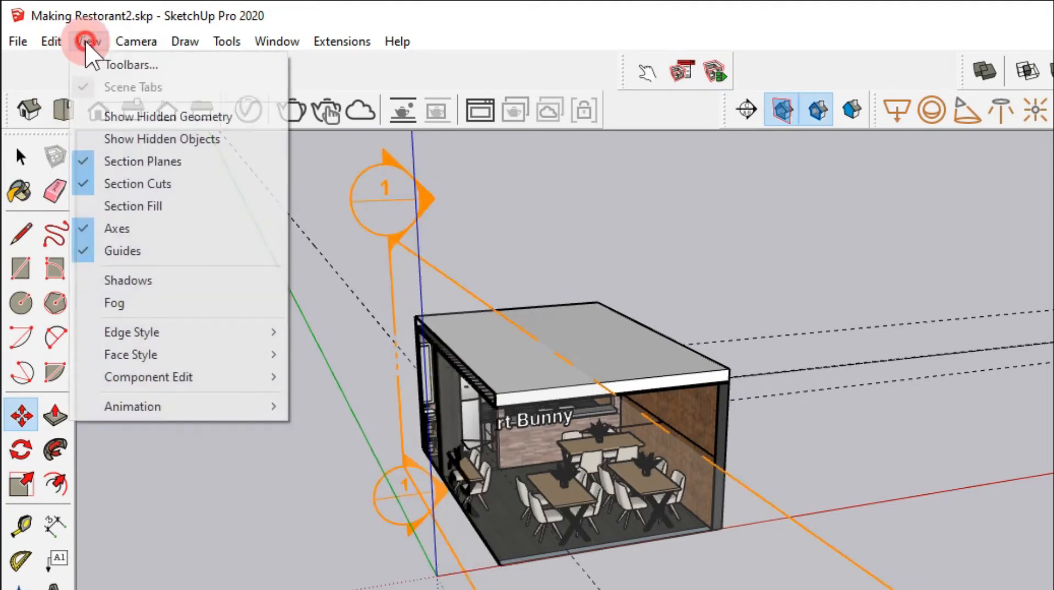
left_click(118, 203)
left_click(85, 41)
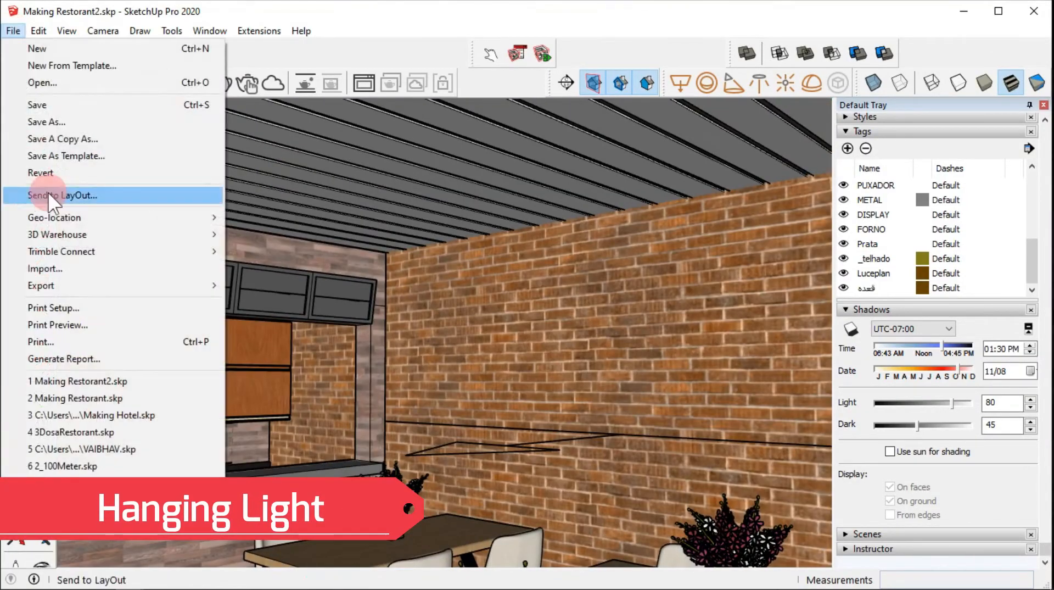
Step: Import the hanging light model with three slatted pendant lamps
left_click(33, 266)
left_click(78, 78)
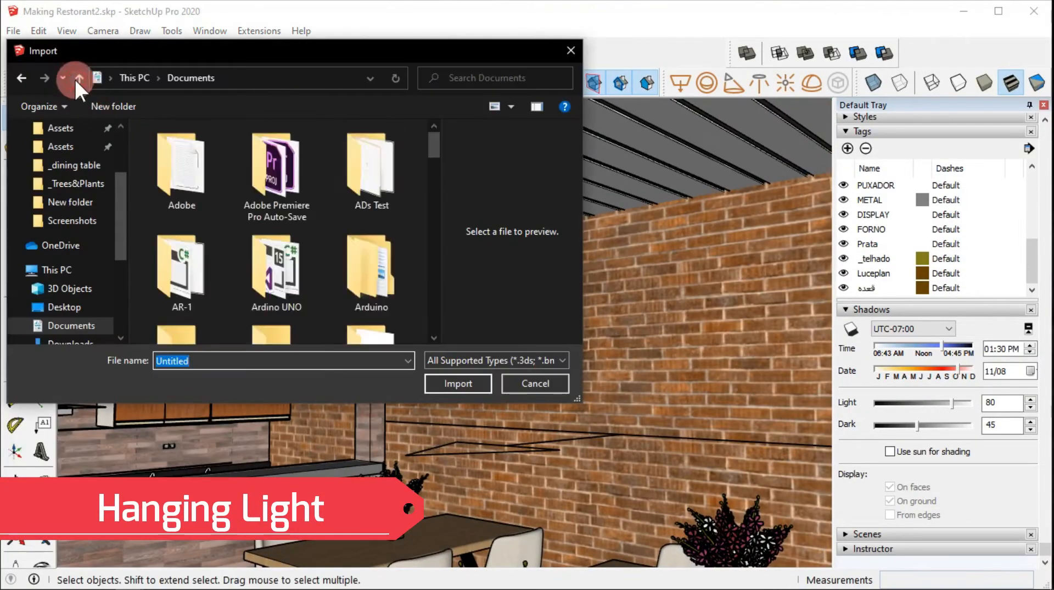
double_click(179, 162)
double_click(175, 157)
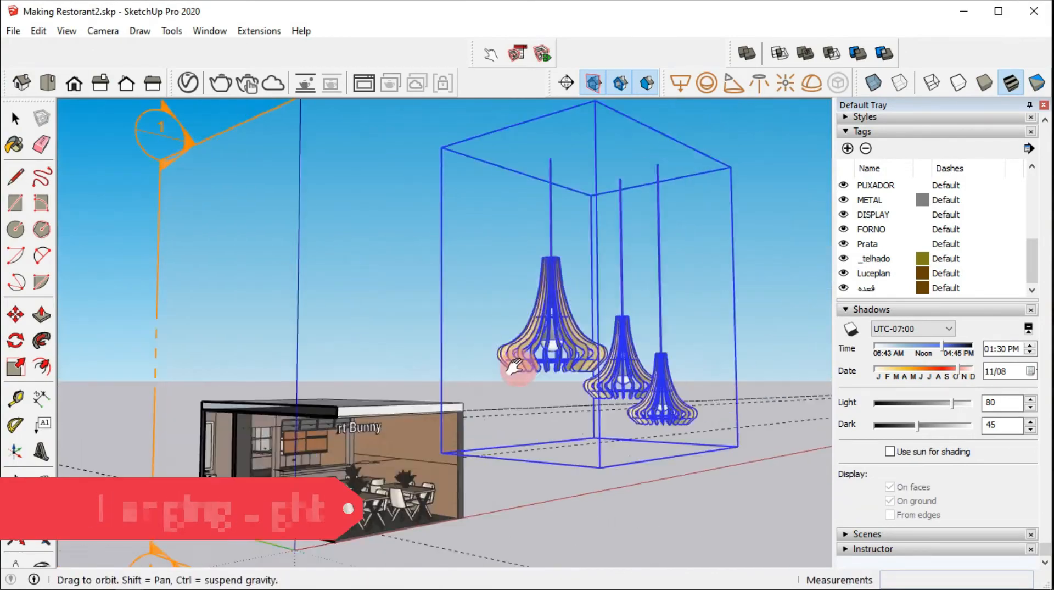
Step: Scale the imported hanging lights down uniformly in two passes, the second to about 0.77
key("s")
left_click_drag(522, 192, 485, 463)
scroll(488, 459, "up", 4)
left_click_drag(571, 372, 545, 400)
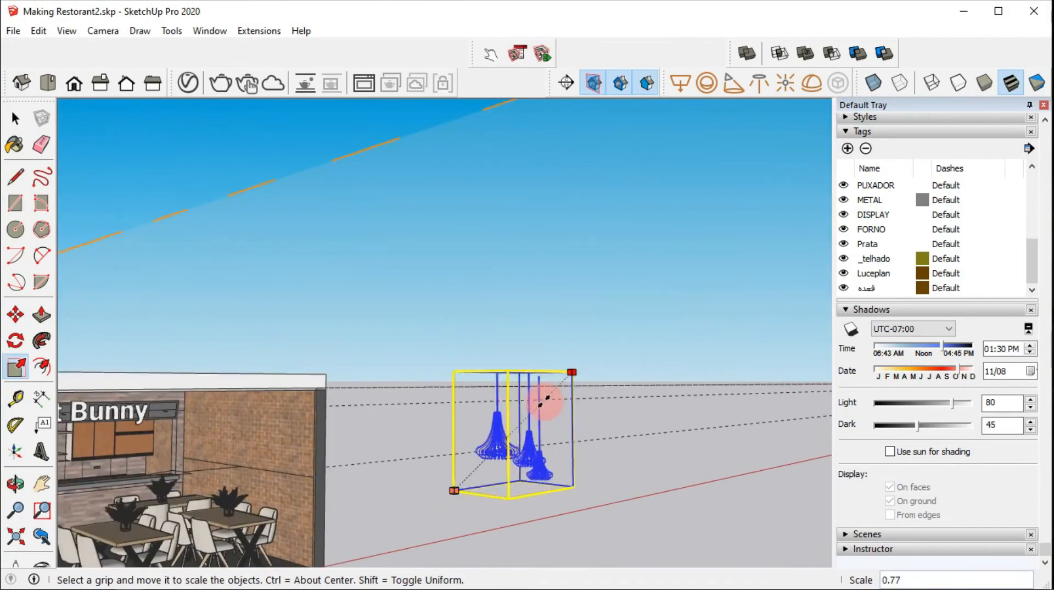
Step: Move the hanging lights into the restaurant so they hang from the ceiling near the table by the kitchen counter
key("m")
scroll(446, 393, "up", 5)
left_click(478, 418)
scroll(187, 411, "up", 5)
middle_click_drag(152, 305, 489, 137)
middle_click_drag(294, 161, 395, 275)
middle_click_drag(306, 168, 536, 146)
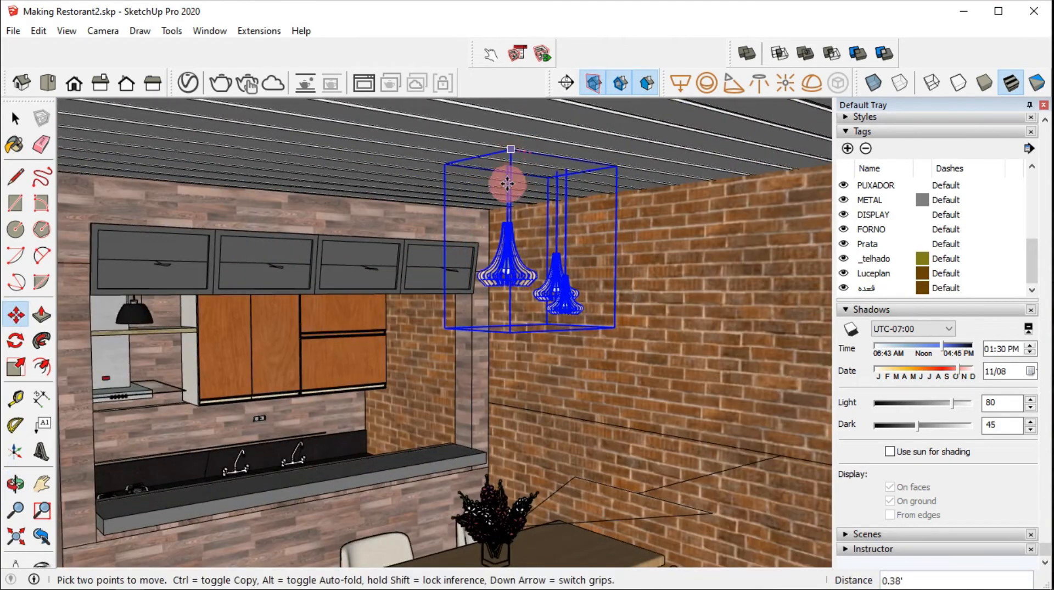
middle_click_drag(501, 182, 418, 323)
Step: Hide the roof group covering the restaurant
key("space")
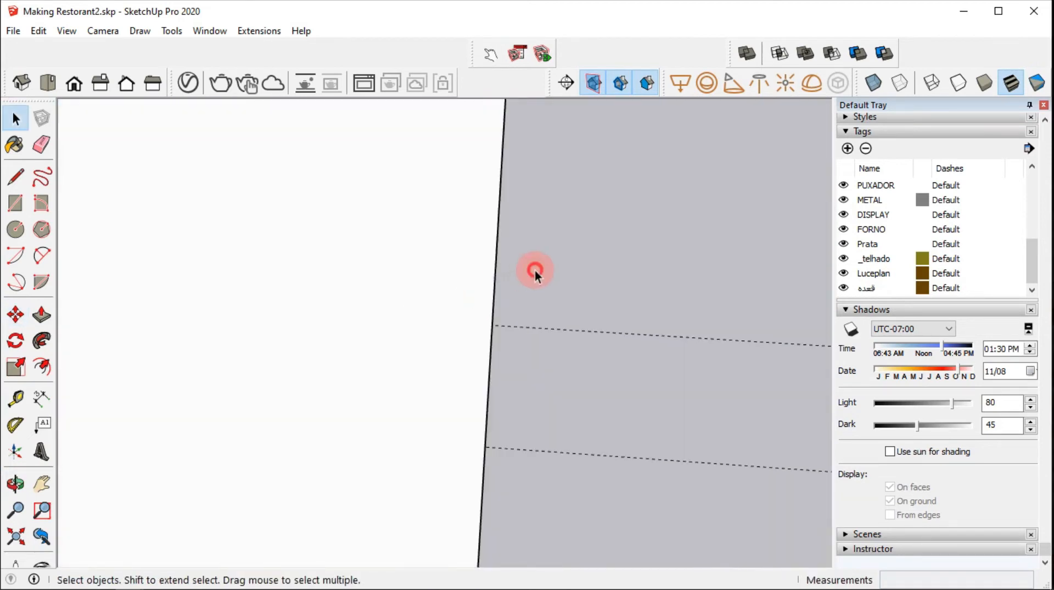
scroll(336, 277, "down", 1)
double_click(336, 277)
right_click(330, 272)
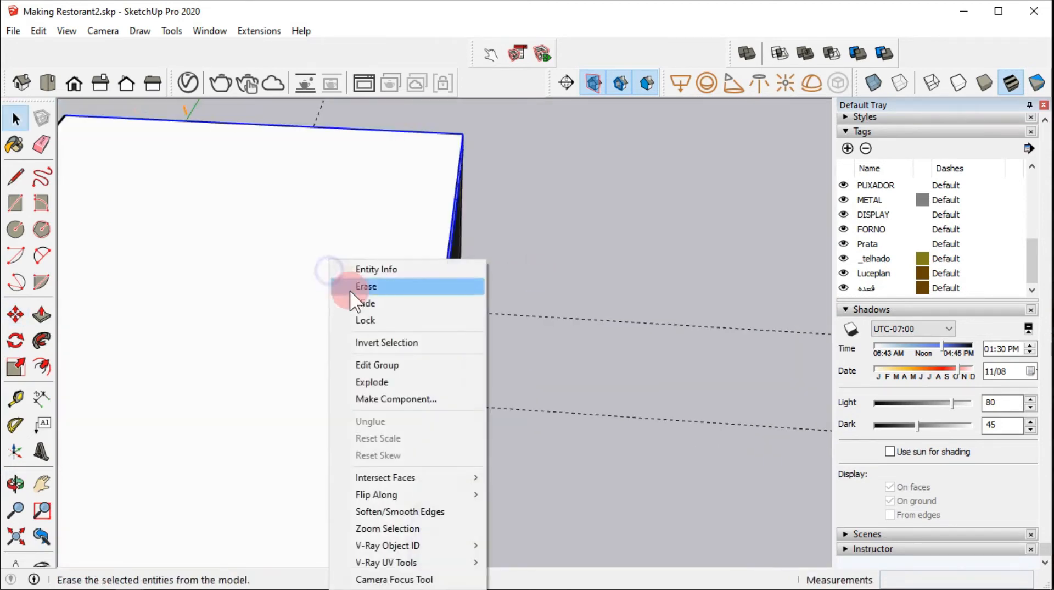
left_click(367, 301)
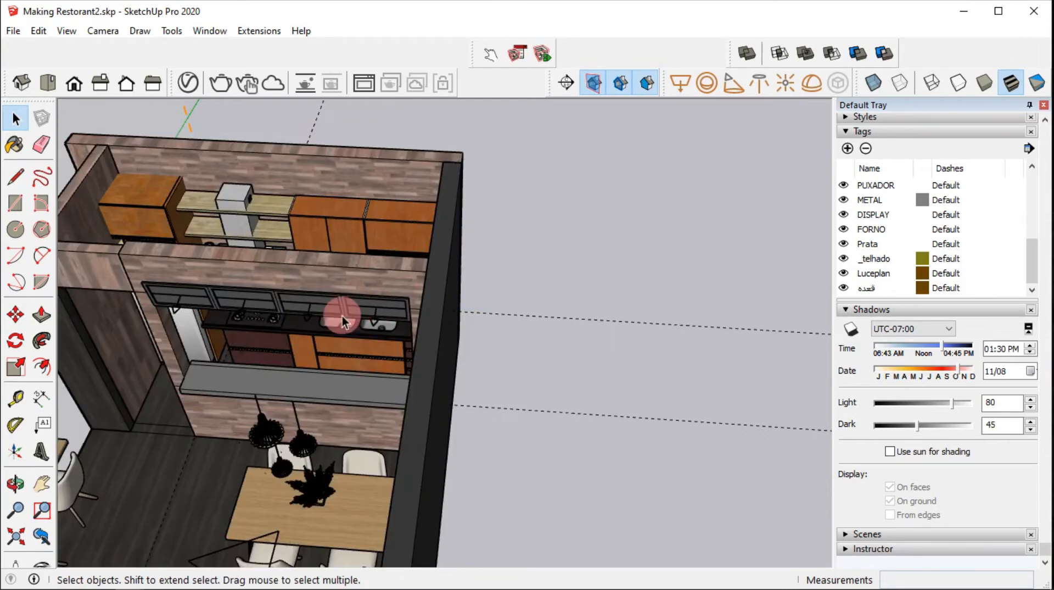
Step: In top view, move the hanging lights over the middle of the table nearest the kitchen counter
left_click(46, 80)
middle_click_drag(552, 401, 409, 292)
scroll(408, 292, "up", 3)
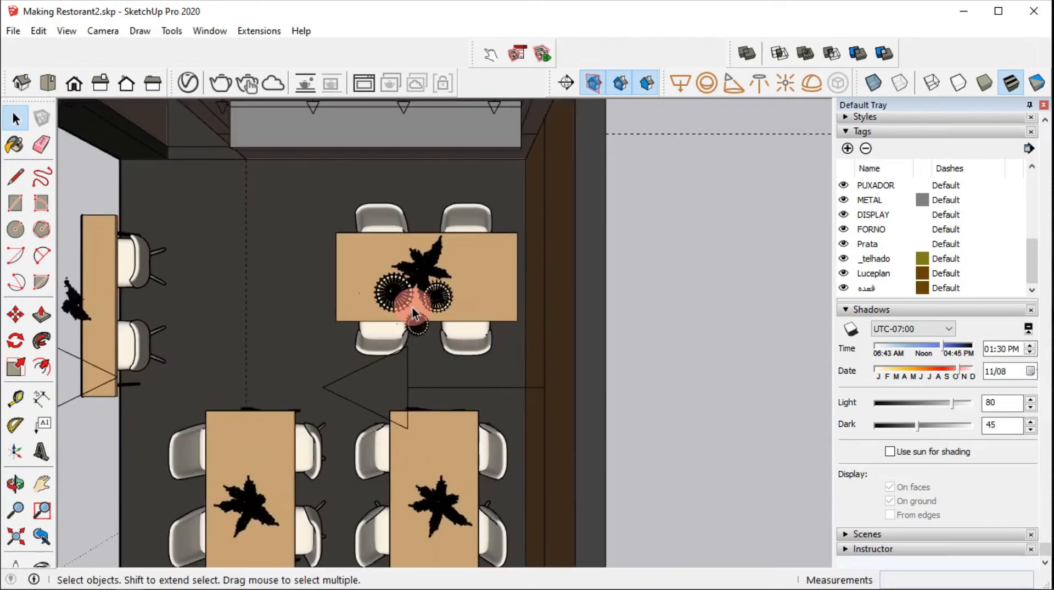
left_click(388, 295)
key("m")
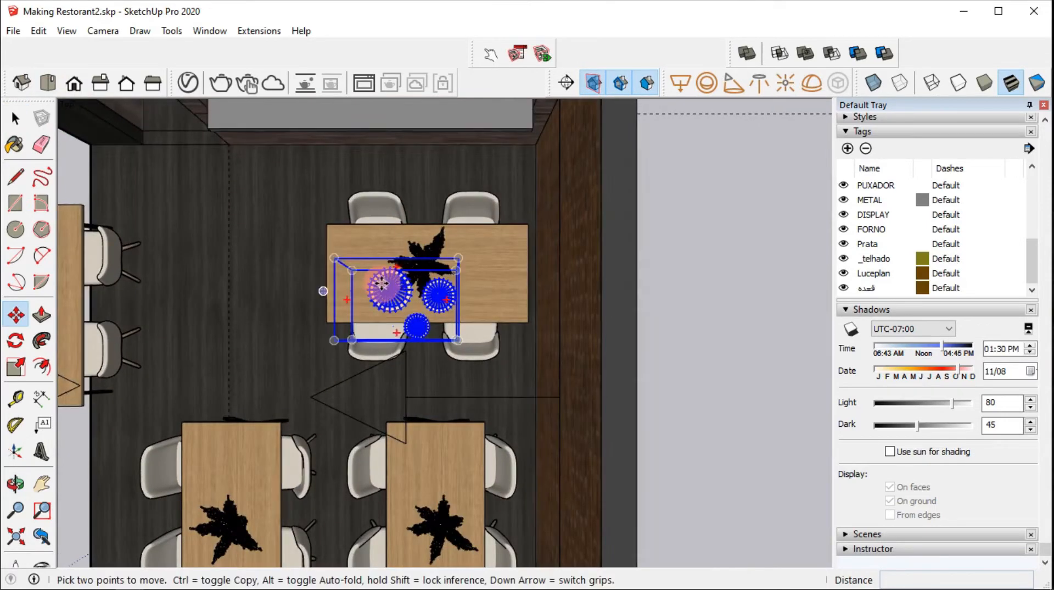
left_click(426, 274)
left_click(426, 234)
key("space")
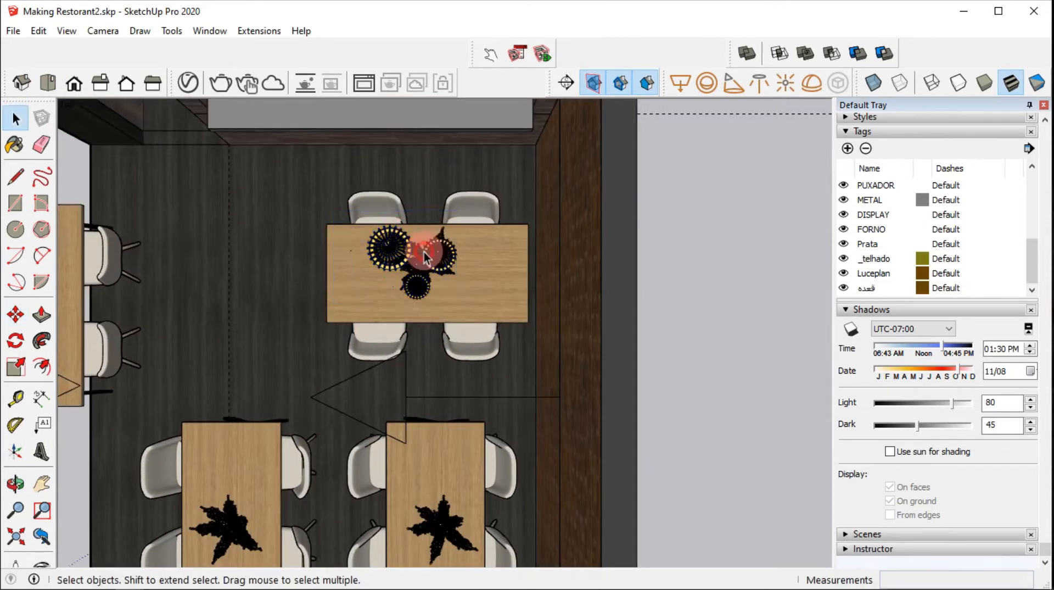
left_click(396, 254)
key("m")
left_click_drag(396, 254, 418, 253)
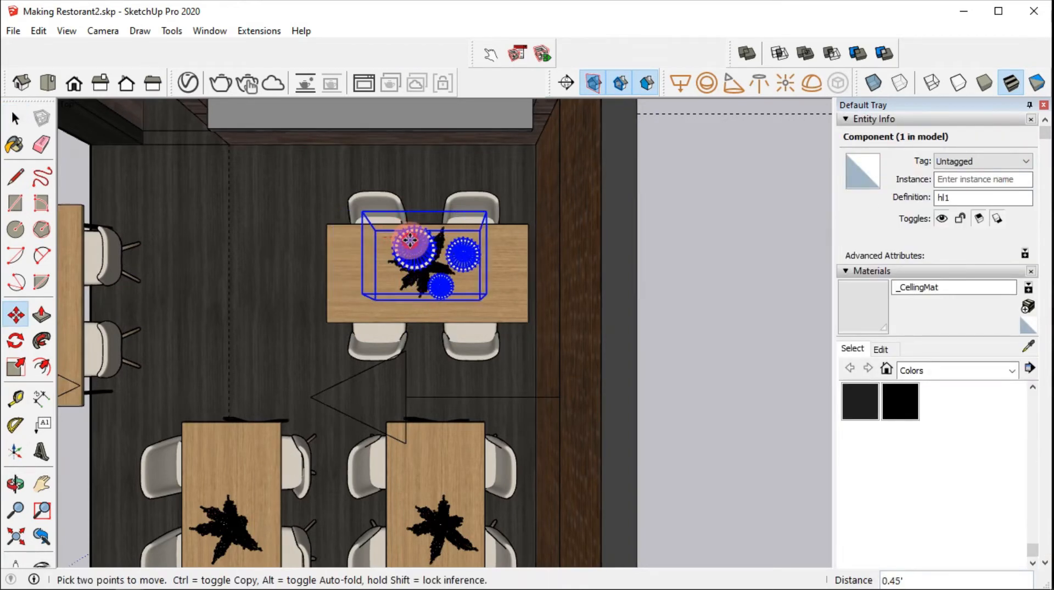
Step: Copy the hanging lights about 8.2' to the front table by the side wall, and copy them again over the neighbouring front table
key("ctrl")
left_click(409, 238)
scroll(419, 465, "down", 2)
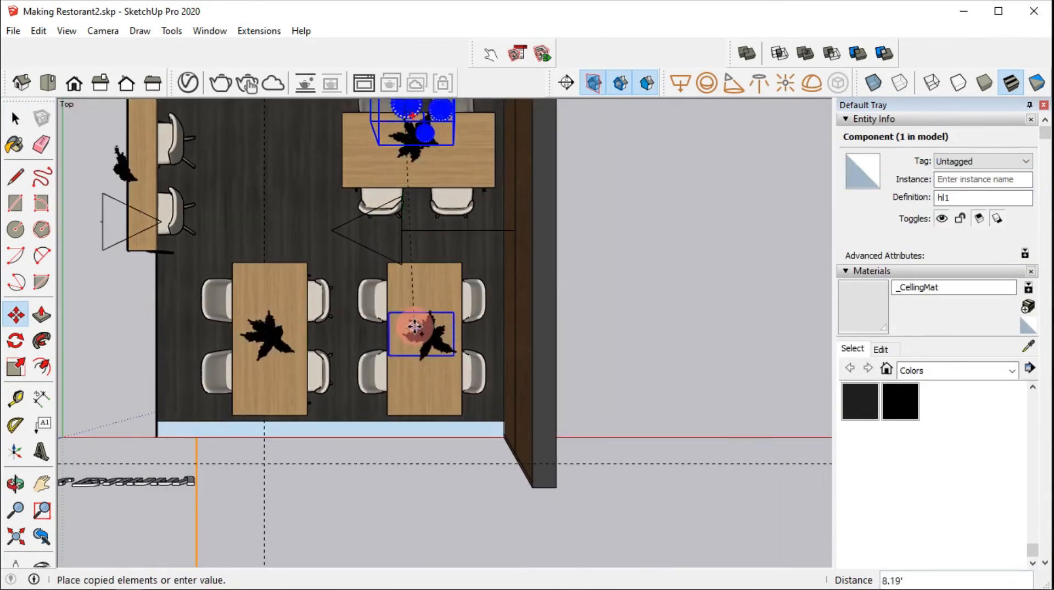
left_click(416, 328)
key("ctrl")
left_click(402, 328)
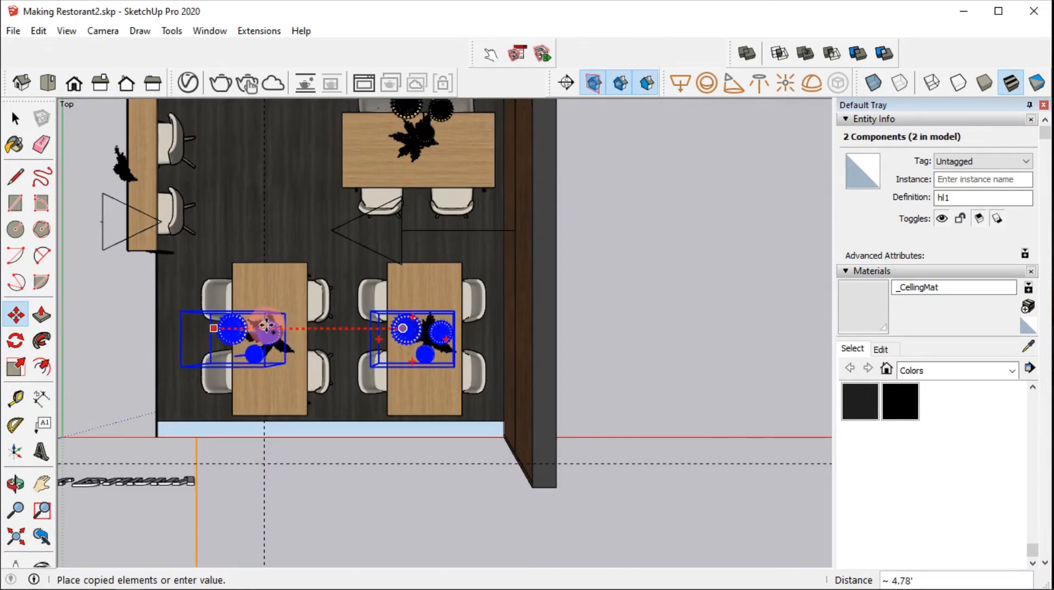
left_click(223, 328)
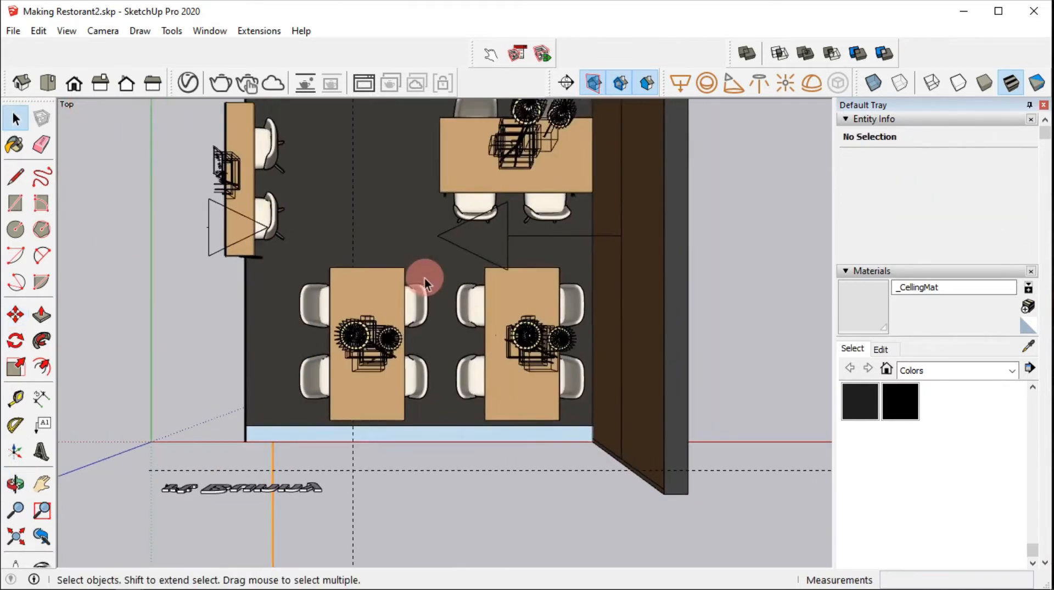
Step: Place a V-Ray sphere light centred on the bulb of the largest pendant by the kitchen, with a size of about 7.15
middle_click_drag(322, 216, 560, 157)
scroll(611, 177, "up", 5)
scroll(529, 181, "up", 2)
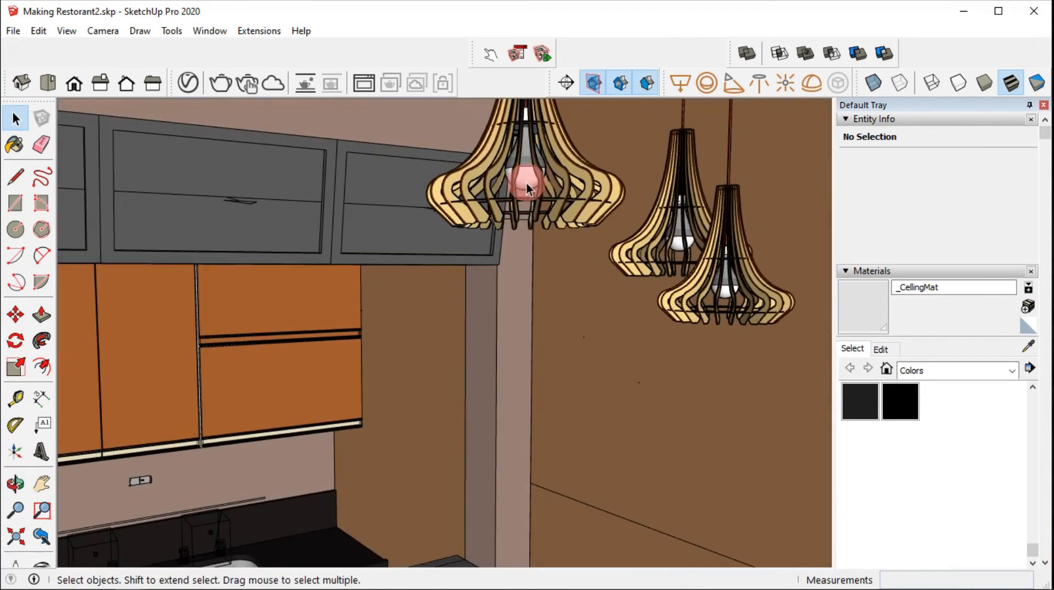
left_click(528, 182)
scroll(526, 209, "up", 4)
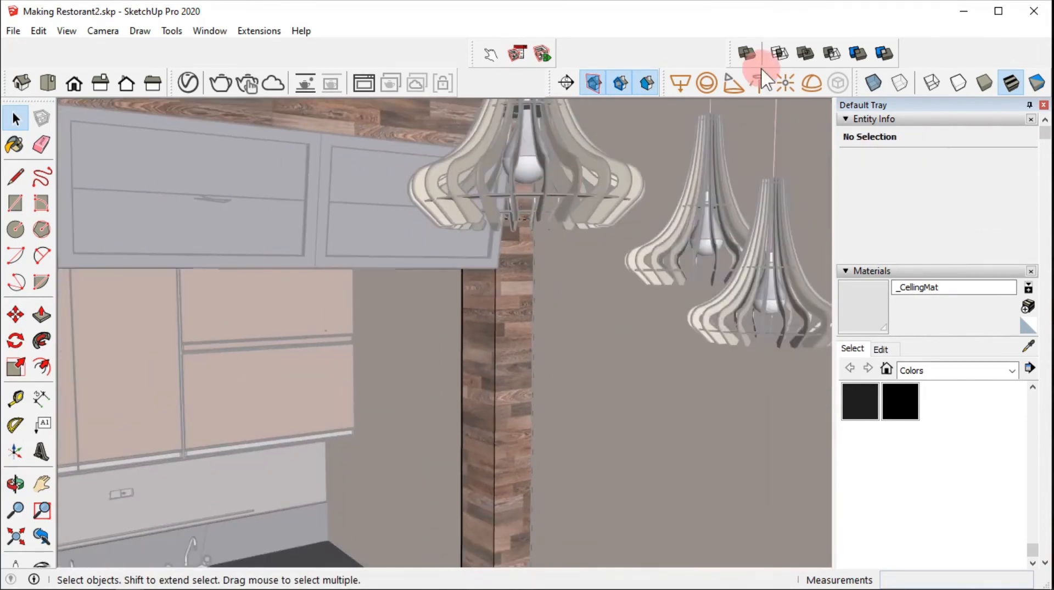
left_click(707, 82)
left_click(525, 182)
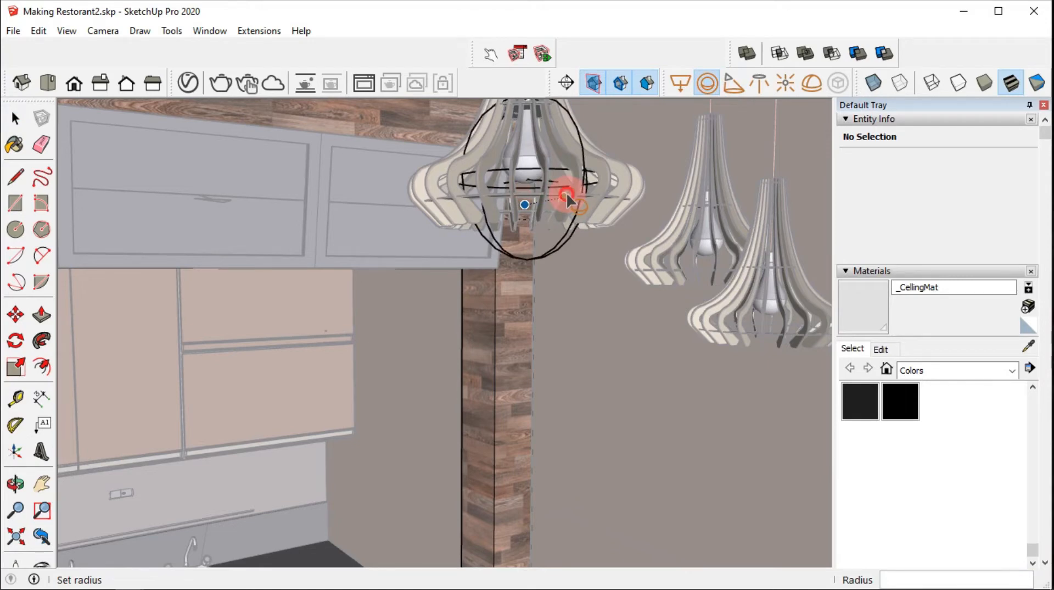
left_click(567, 195)
Step: Add a V-Ray spot light shining downward from the same pendant lamp
middle_click_drag(528, 209, 393, 226)
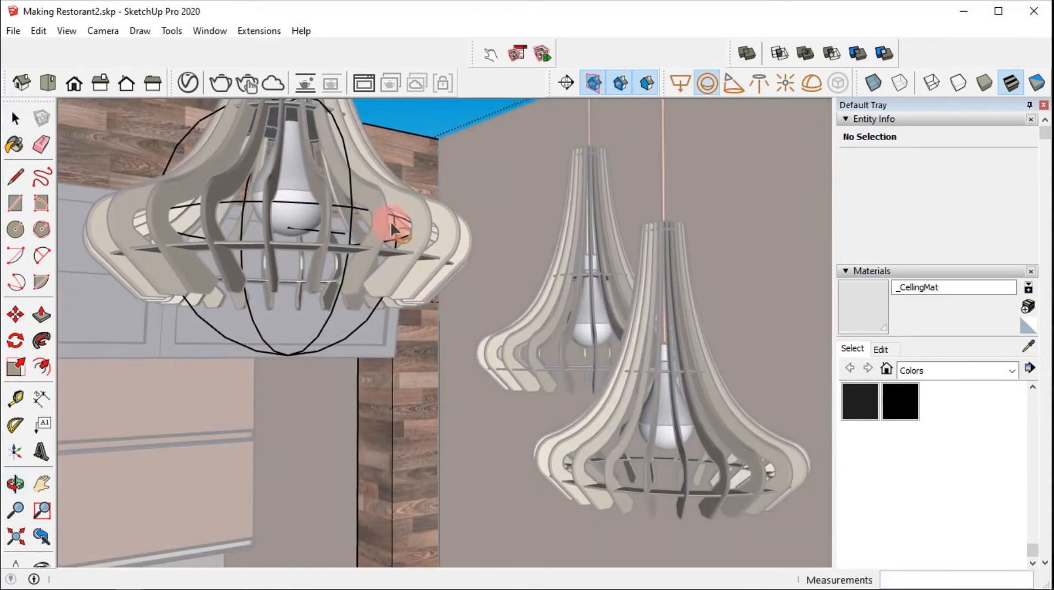
left_click(733, 80)
middle_click_drag(291, 235, 434, 198)
Step: Show the scene's lights and their parameters in the V-Ray Asset Editor and start an interactive render
left_click(193, 83)
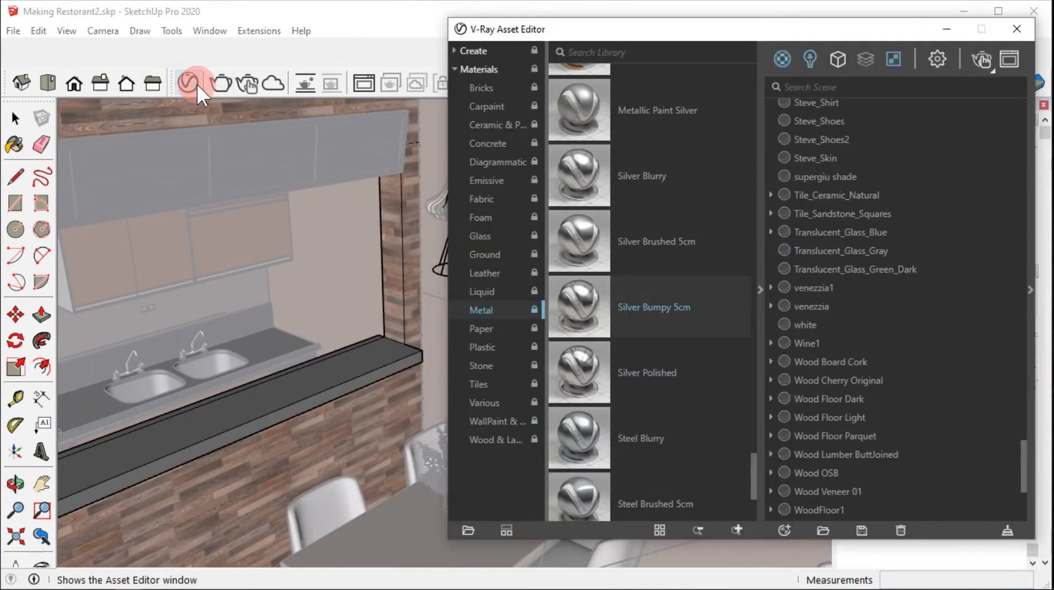
left_click(759, 269)
left_click_drag(923, 33, 704, 77)
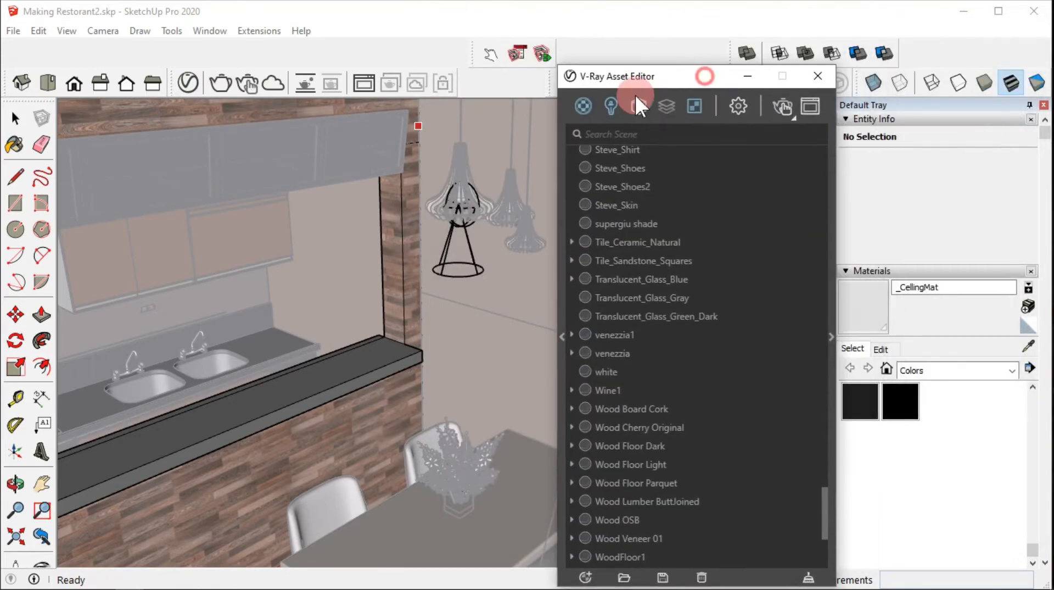
left_click(611, 99)
left_click(832, 341)
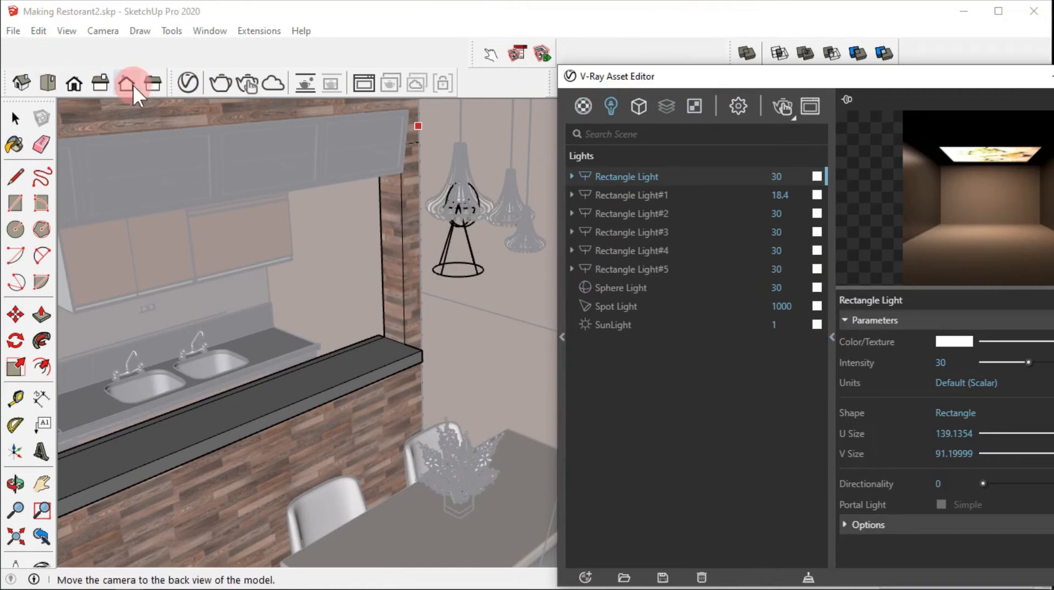
left_click(245, 83)
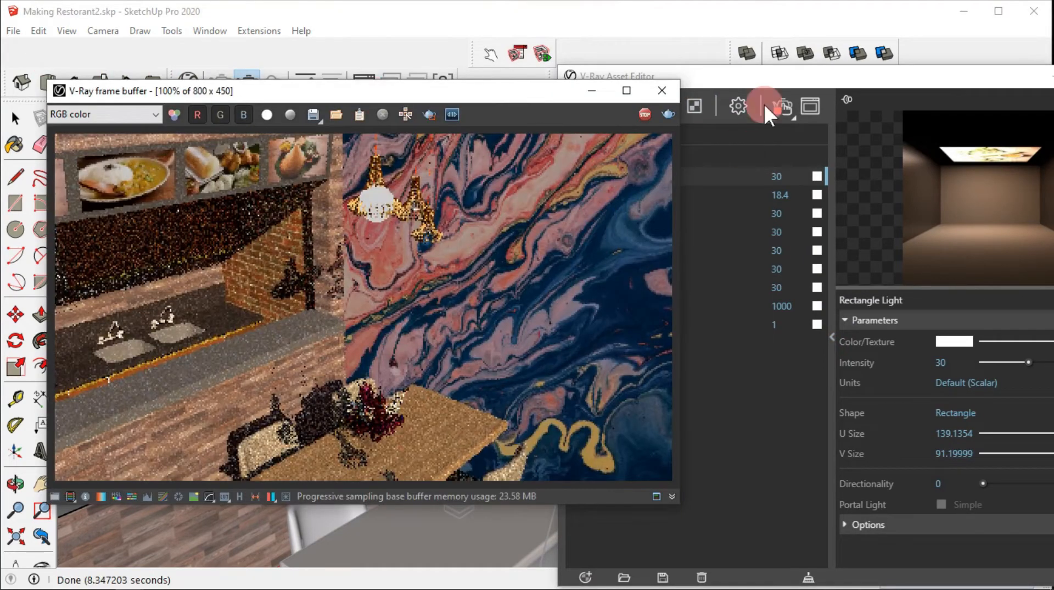
Step: Make the Sphere Light invisible in its options
mouse_move(786, 85)
left_mouse_down()
mouse_move(836, 71)
mouse_move(766, 54)
mouse_move(536, 38)
left_mouse_up()
left_click(576, 256)
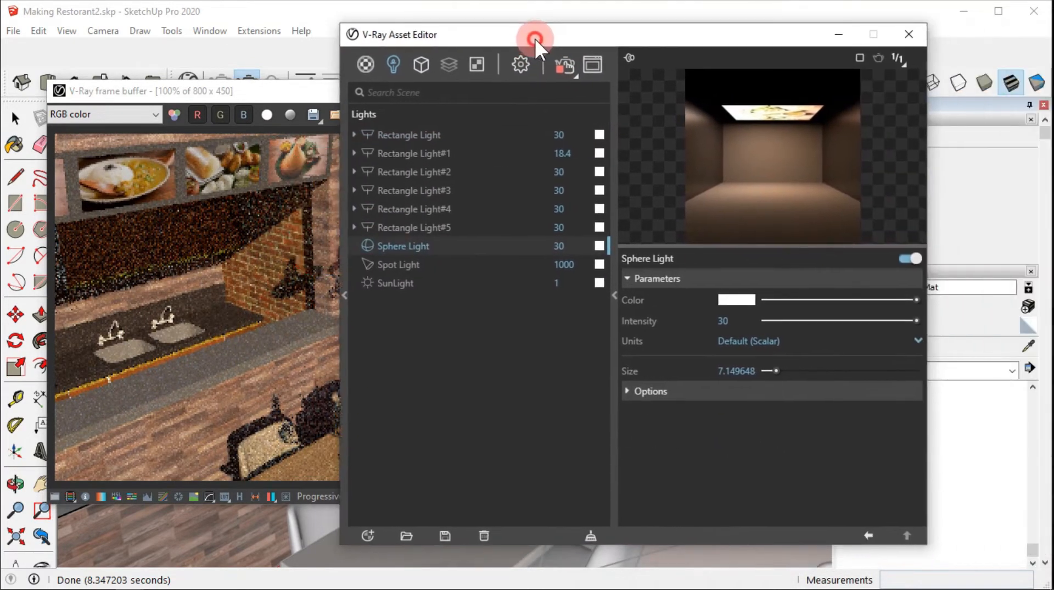
left_click(626, 390)
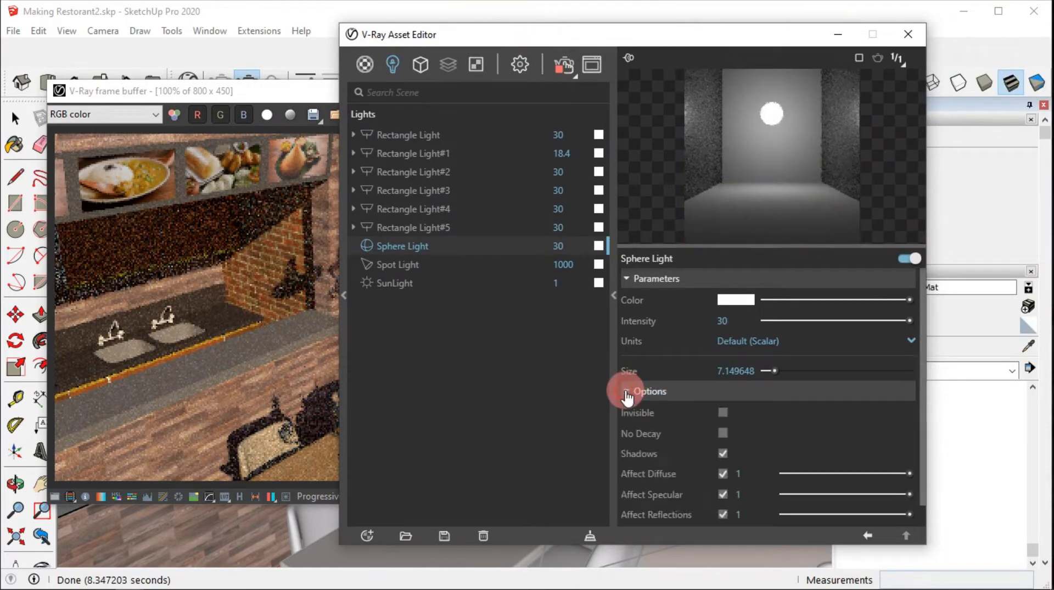
left_click(721, 413)
left_click(724, 102)
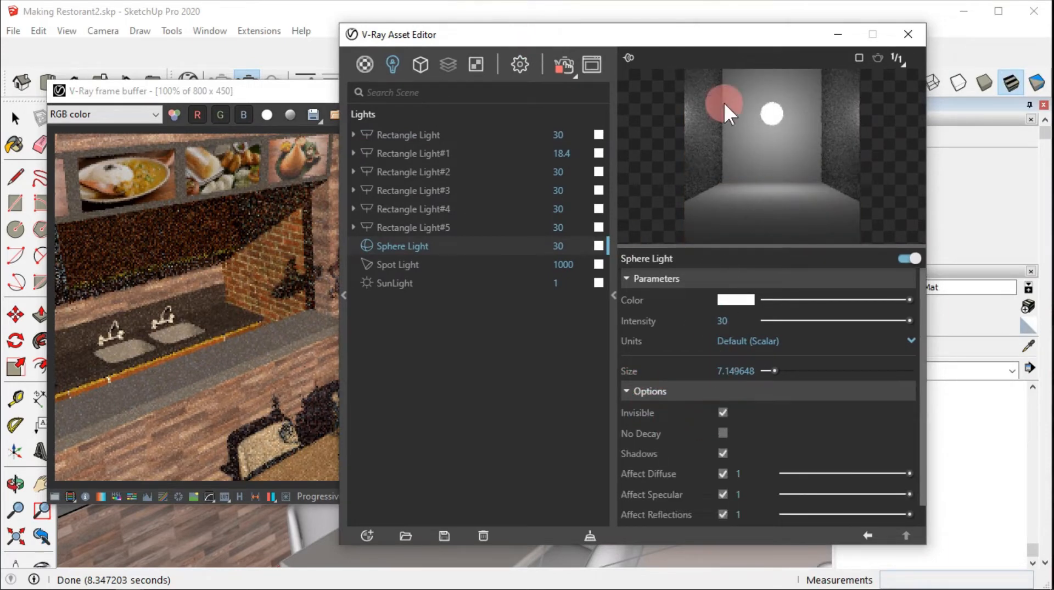
Step: Set the Spot Light's units to Radiant power (W), its cone angle to 28.52 and its penumbra angle to 56.12
left_click_drag(641, 33, 738, 41)
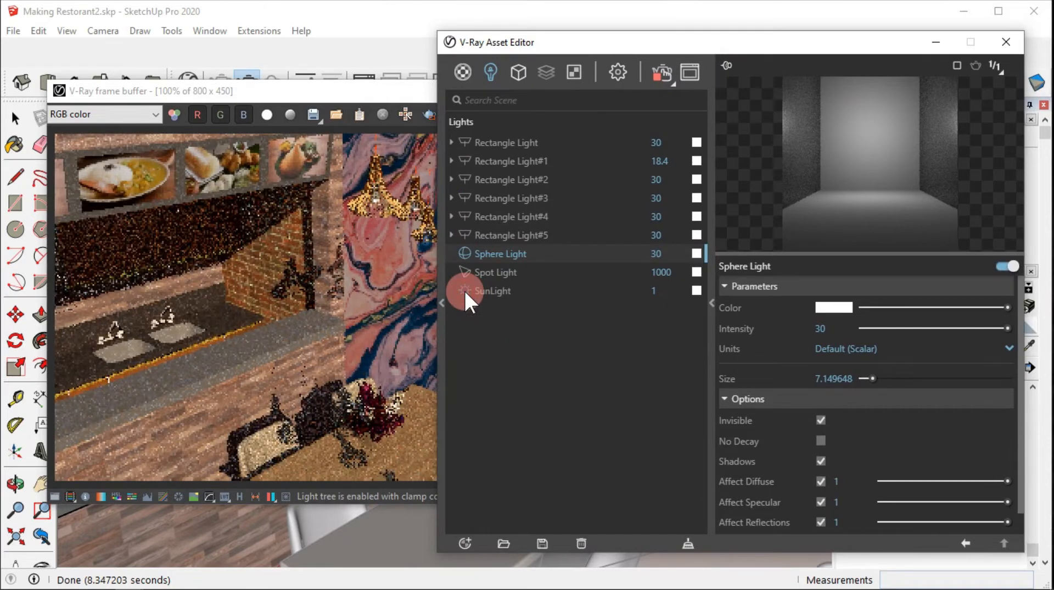
left_click(503, 271)
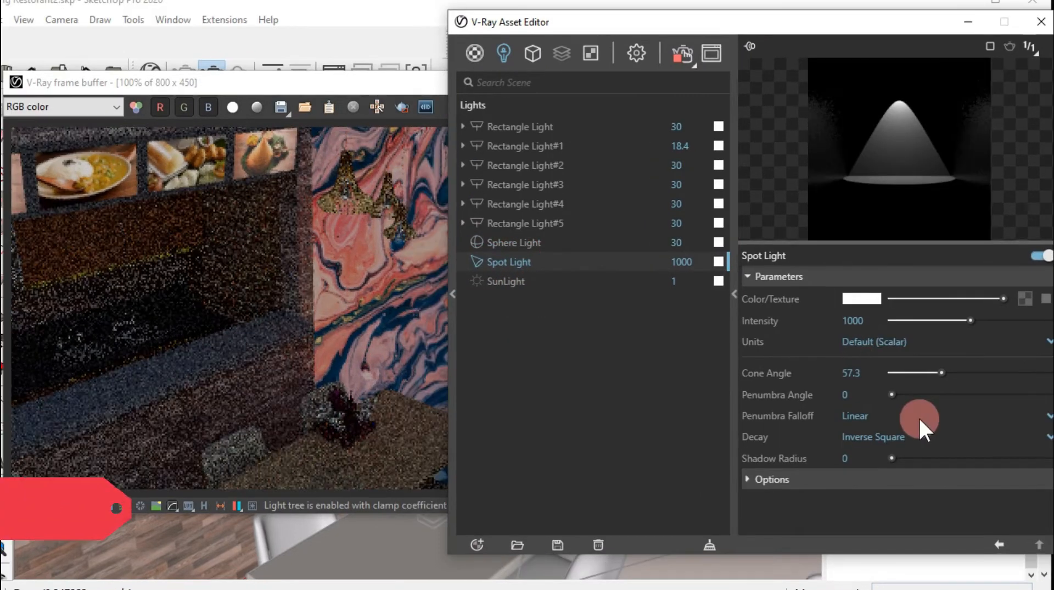
left_click(895, 337)
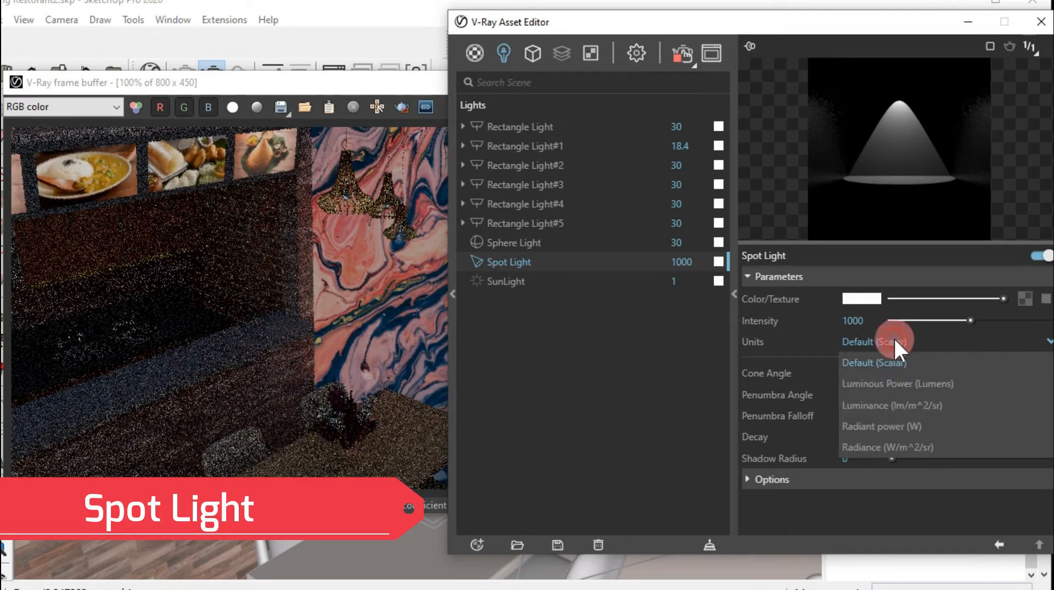
left_click(880, 428)
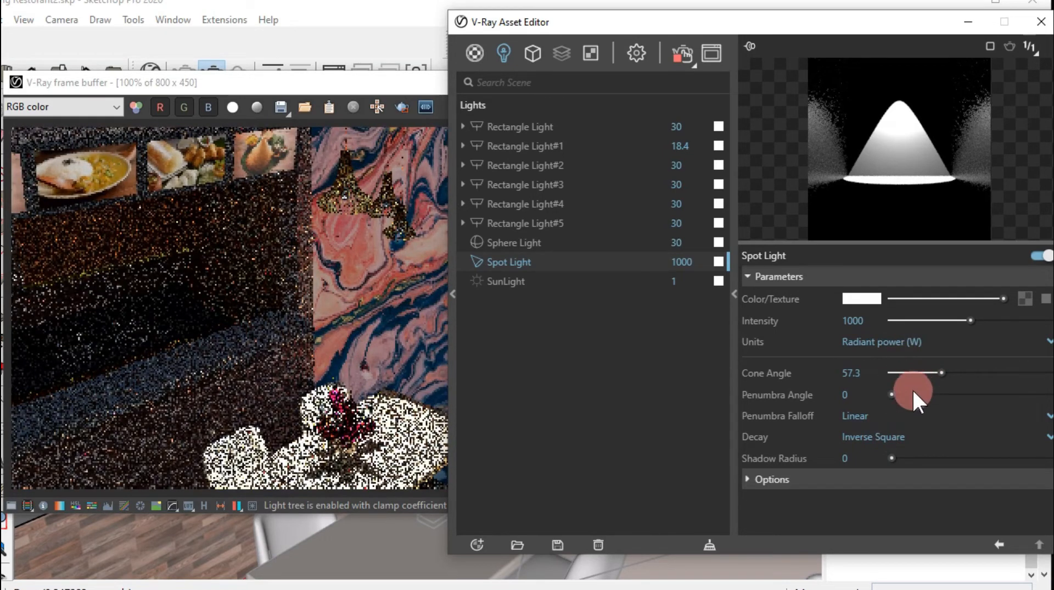
left_click_drag(900, 388, 940, 390)
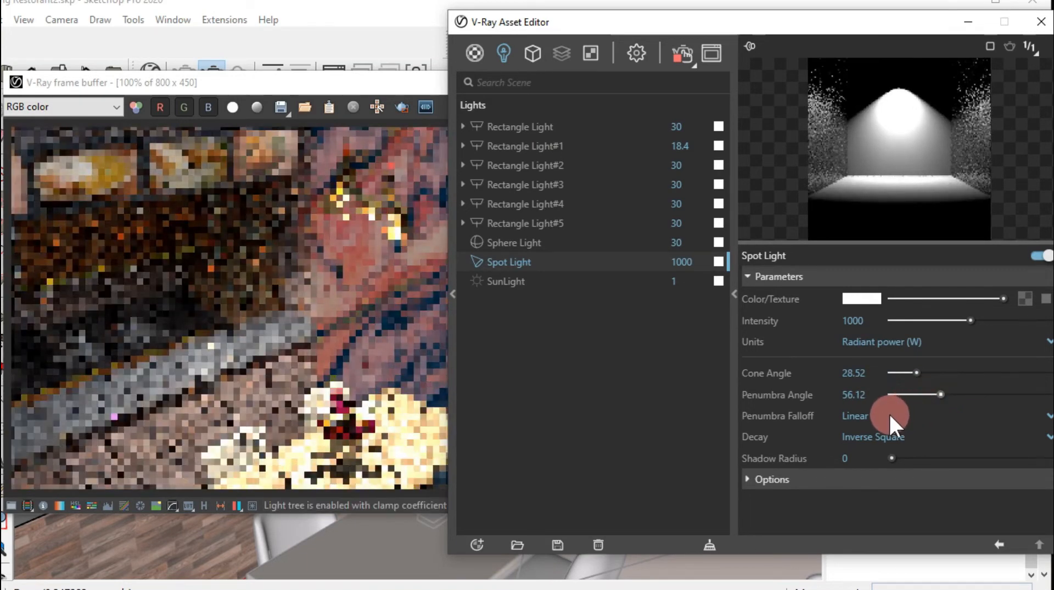
Step: Set the Spot Light's penumbra falloff to Smooth Cubic and its decay to Inverse Cube
left_click(875, 415)
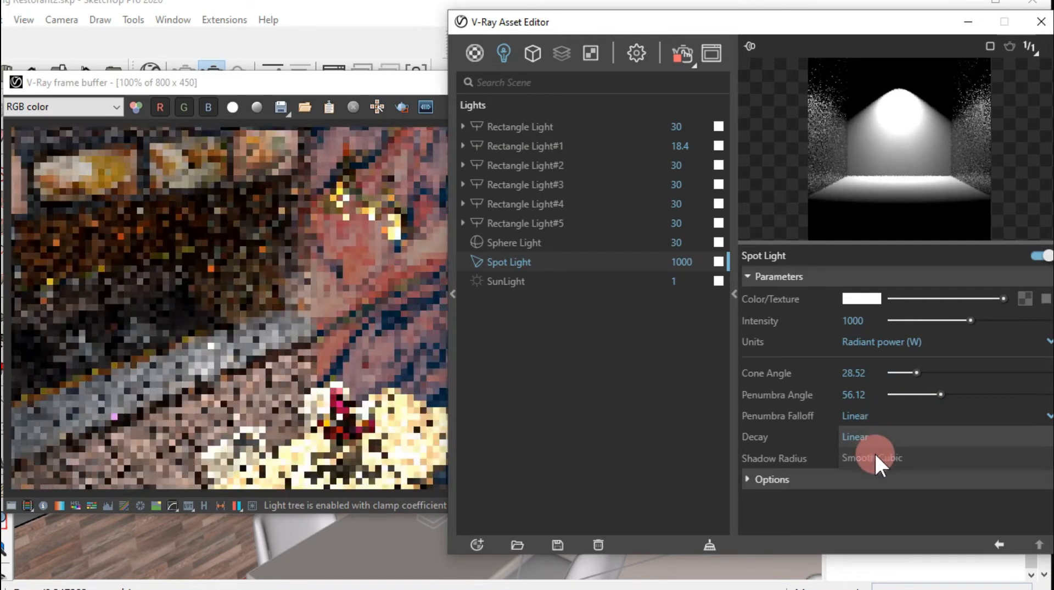
left_click(873, 456)
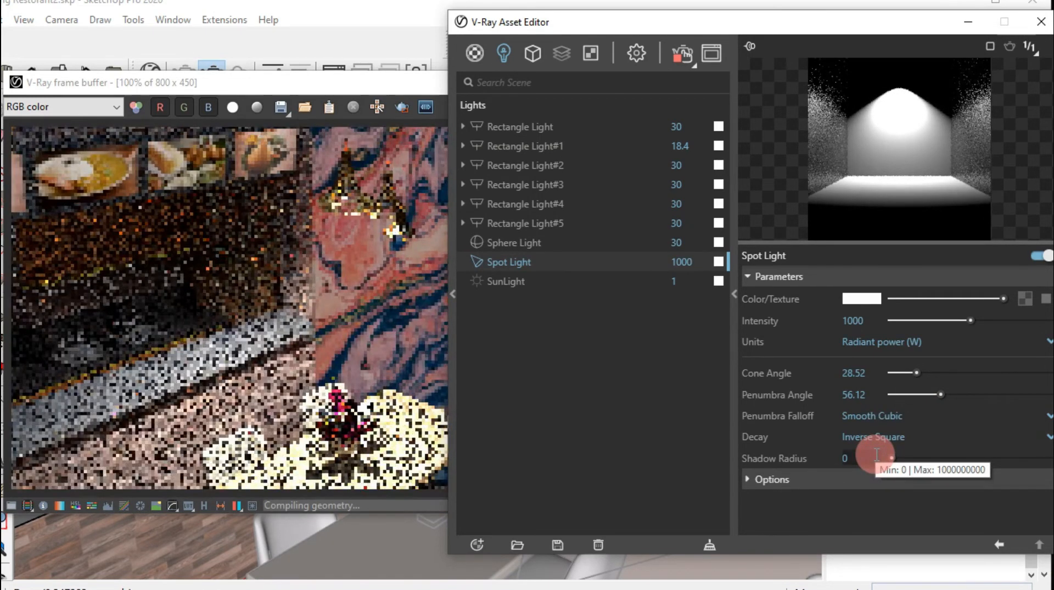
left_click(881, 433)
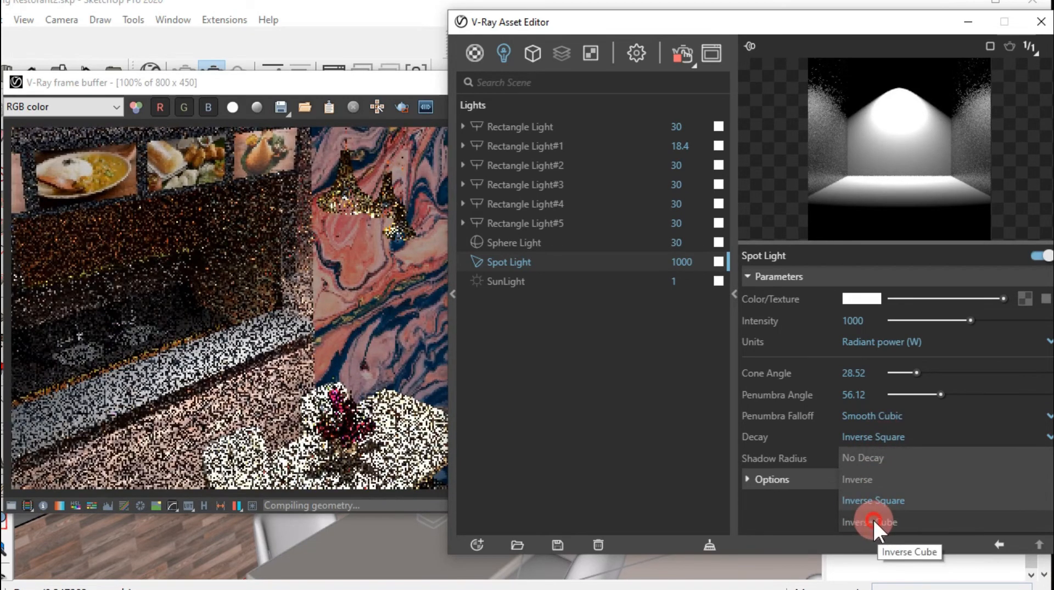
left_click(873, 521)
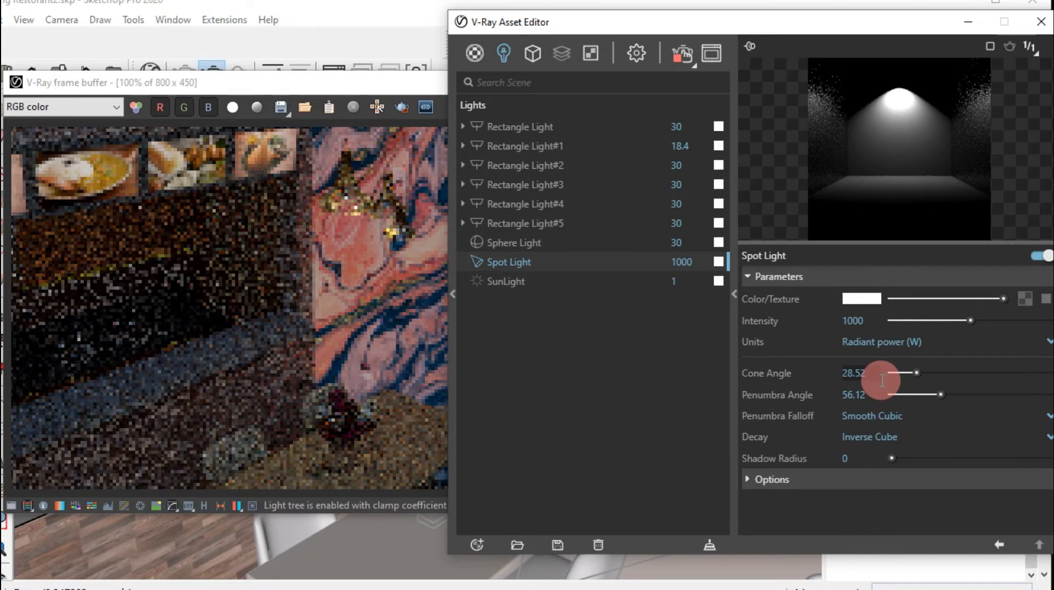
left_click_drag(888, 373, 898, 369)
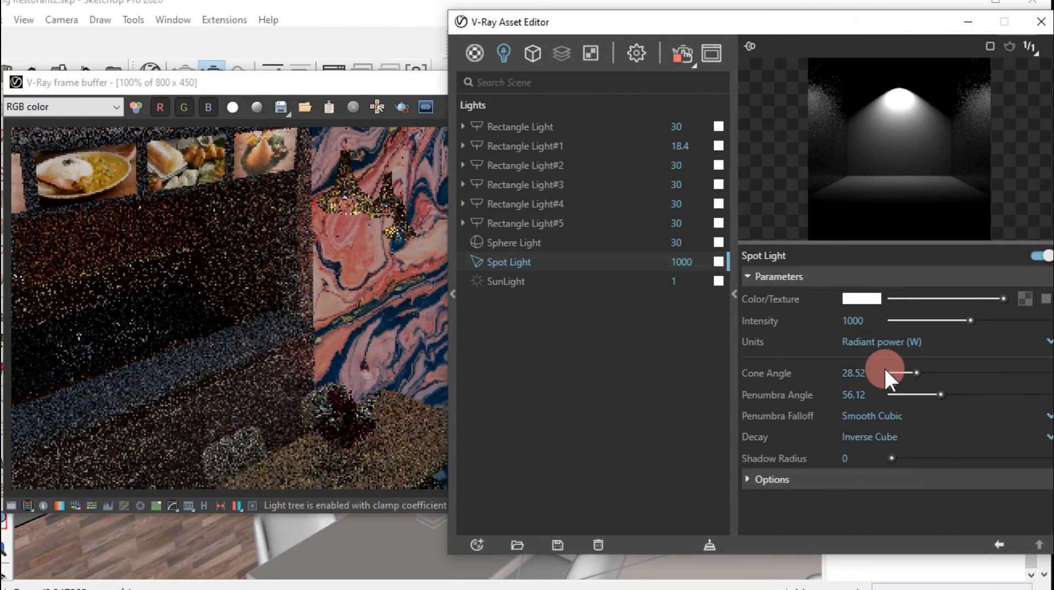
Step: Change the Spot Light's color to a warm beige with RGB values of about 0.925, 0.874 and 0.812
left_click(855, 297)
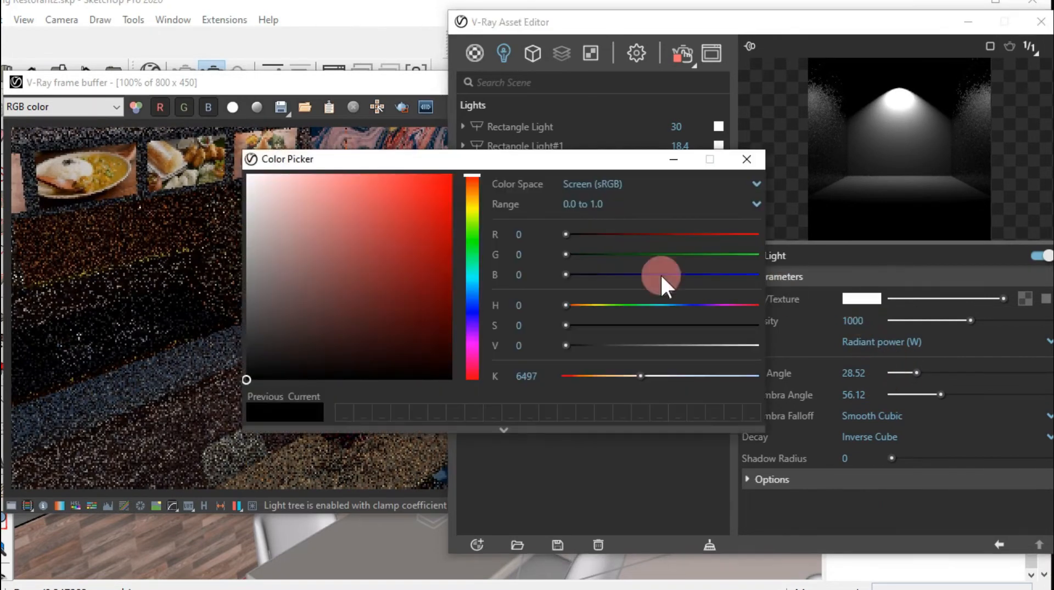
left_click_drag(470, 184, 470, 192)
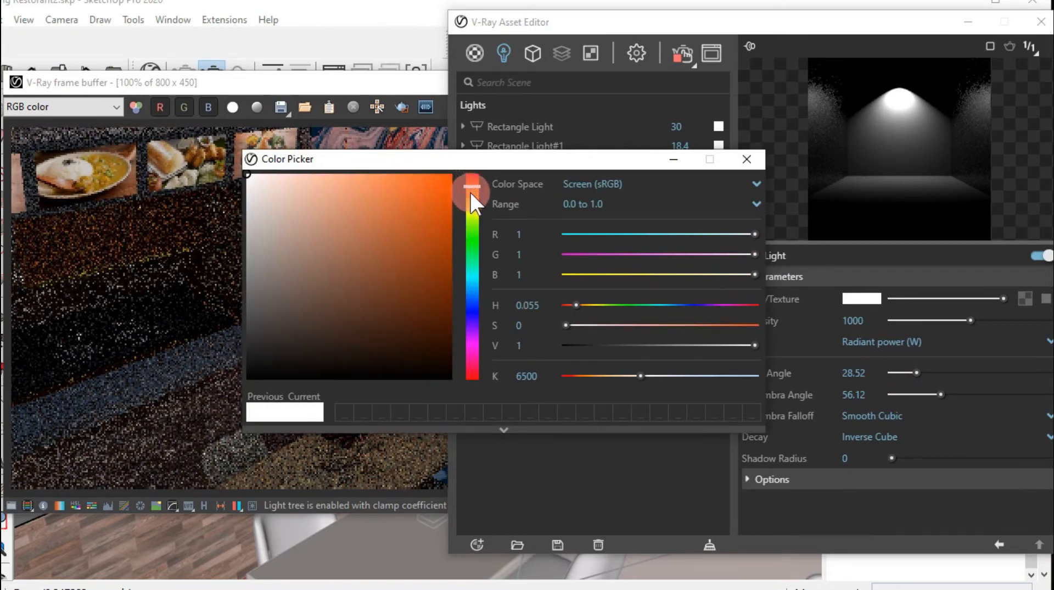
left_click(271, 189)
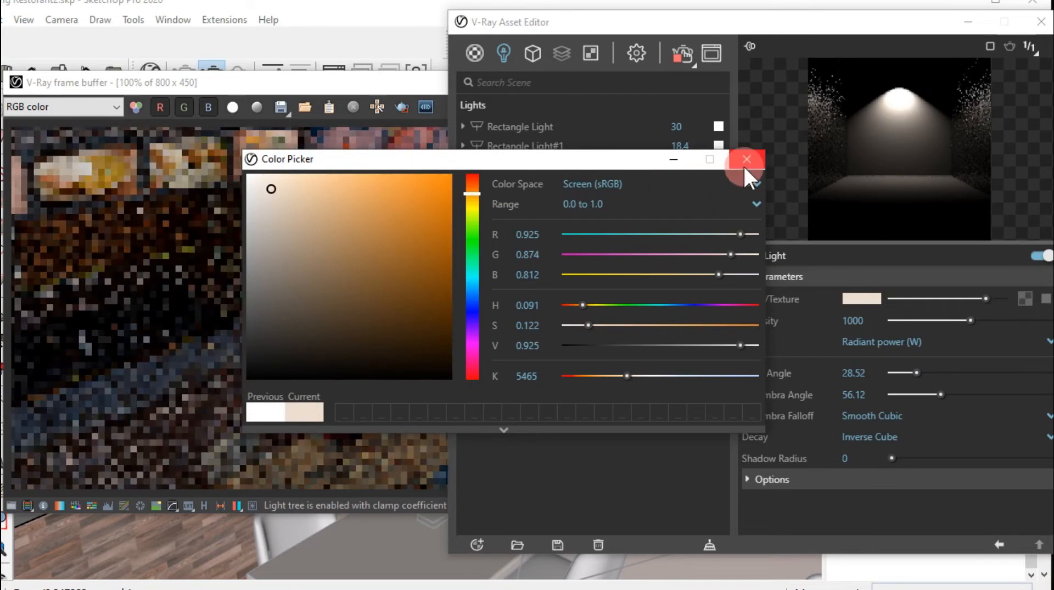
left_click(744, 164)
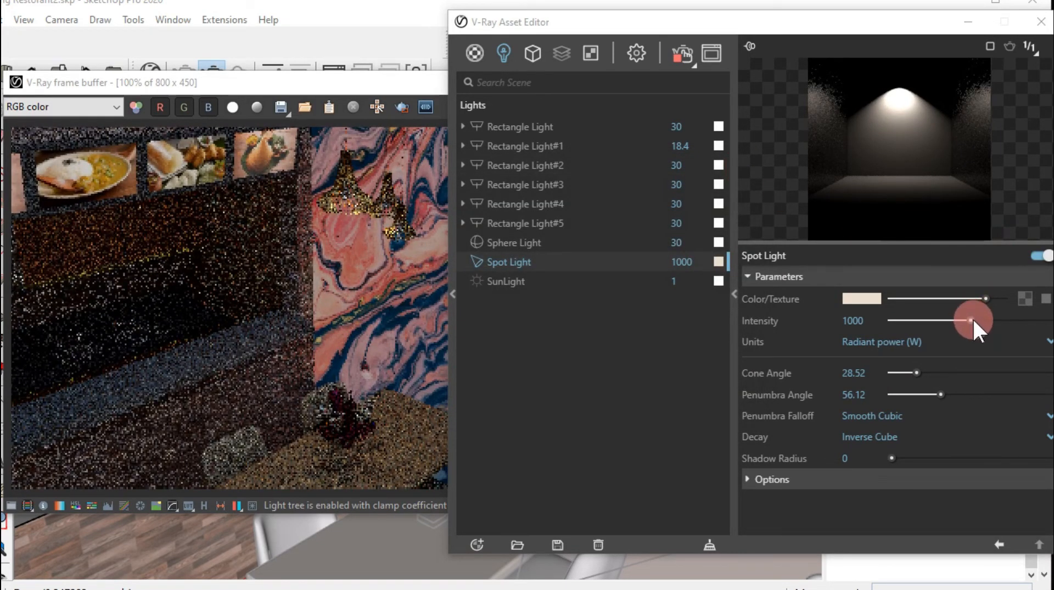
Step: Raise the Spot Light's intensity to 1707.5 and stop the interactive render
left_click_drag(972, 318, 1025, 317)
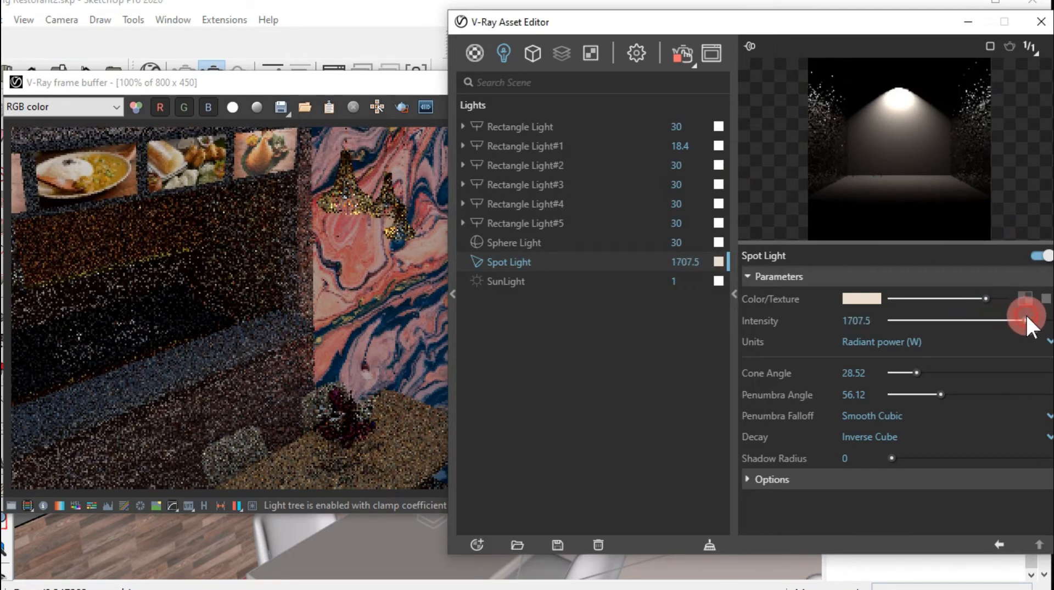
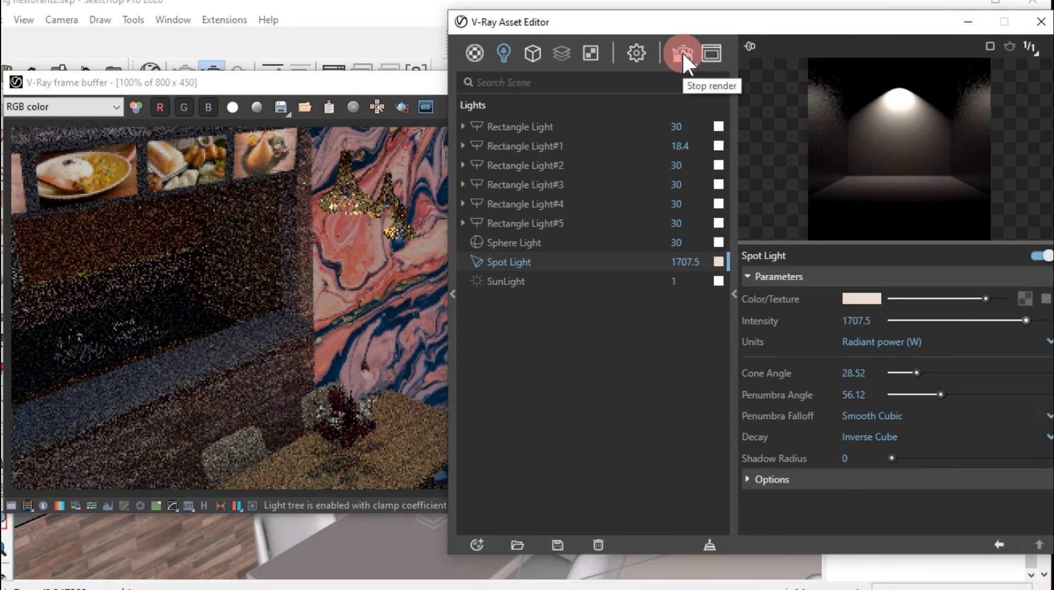
left_click(682, 53)
left_click(967, 22)
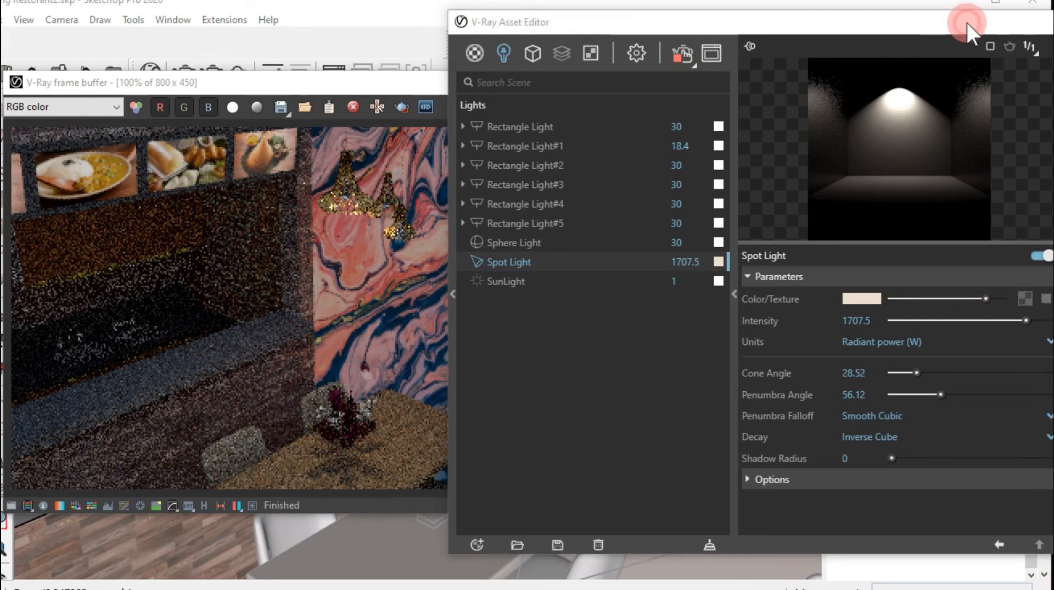
Step: Place a V-Ray sphere light with a size of about 4.43 around the bulb of the smallest pendant lamp
scroll(387, 203, "up", 4)
left_click(407, 202)
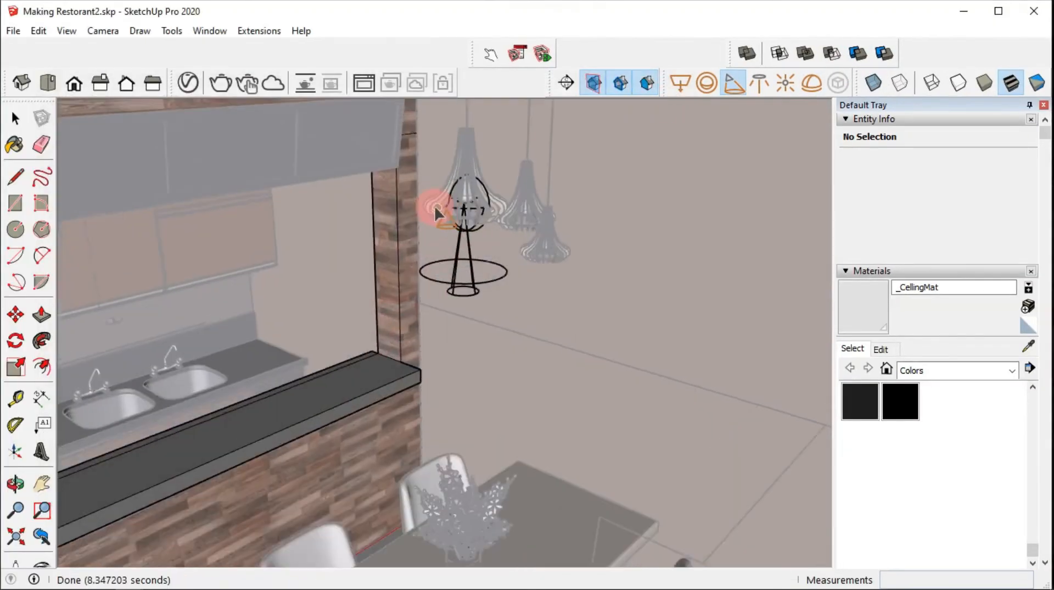
key("space")
scroll(559, 246, "up", 10)
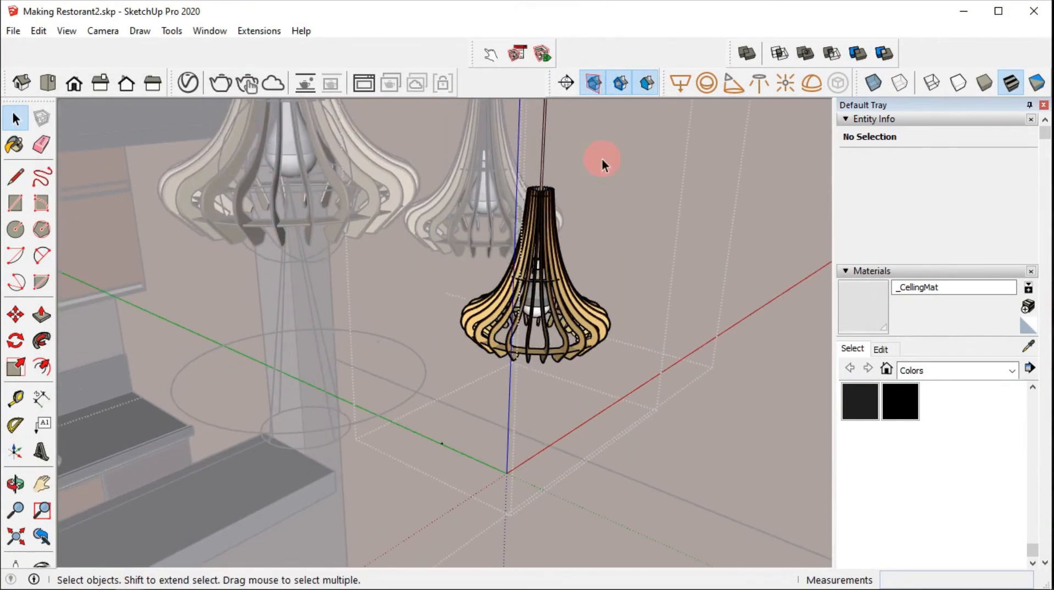
left_click(707, 82)
scroll(538, 310, "up", 3)
left_click(565, 336)
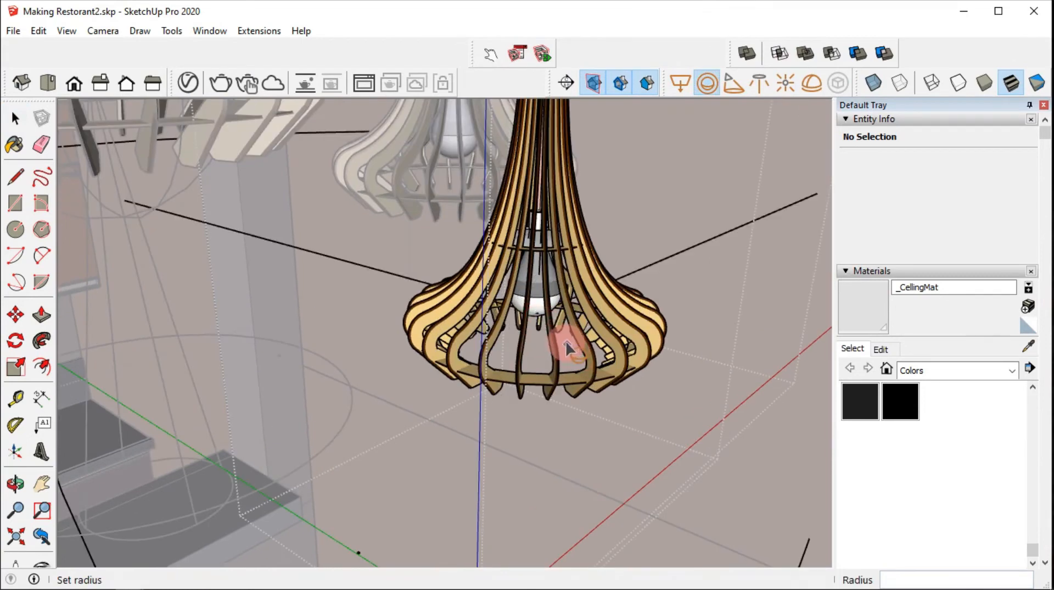
left_click(566, 347)
Step: Copy the smallest pendant's sphere light and paste it into the medium-sized pendant, around its bulb
middle_click_drag(560, 324, 449, 246)
key("space")
right_click(536, 346)
left_click(449, 246)
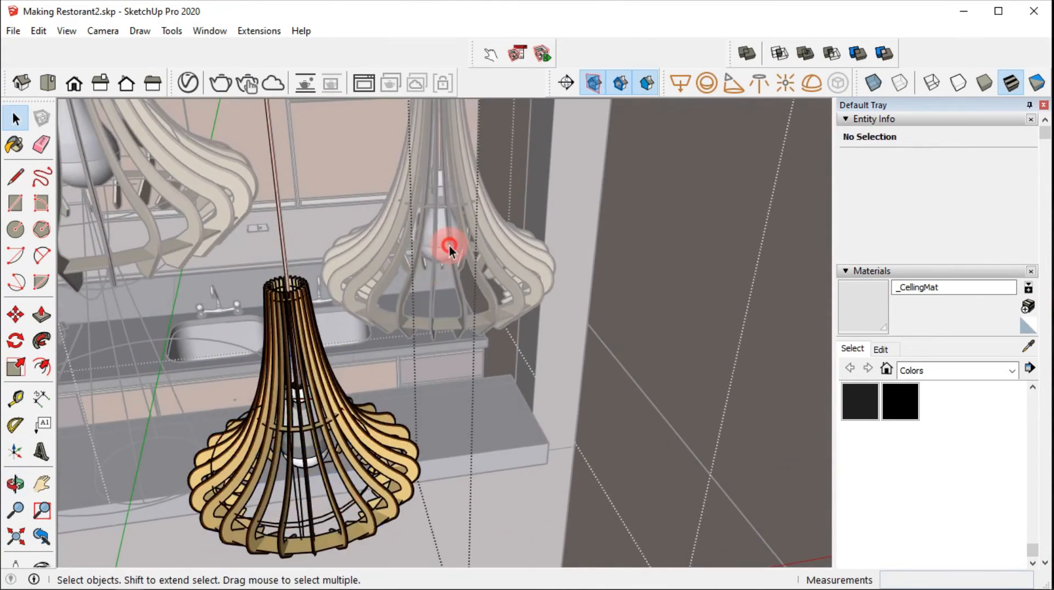
double_click(443, 248)
left_click(441, 253)
key("ctrl+c")
key("ctrl+v")
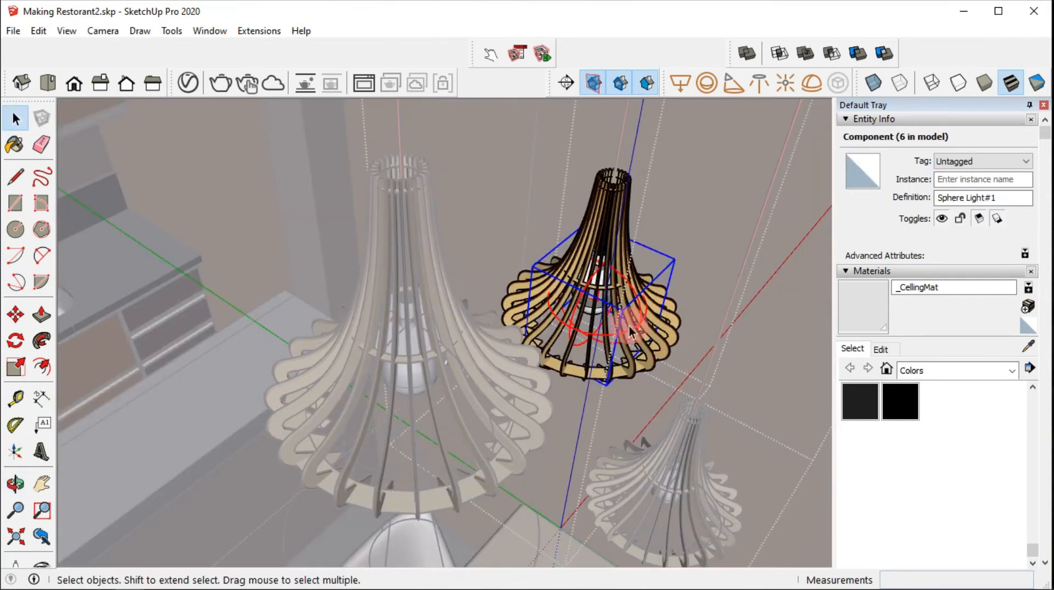
Step: Scale up the pasted sphere light in the medium-sized pendant and leave the pendant's editing context
key("s")
left_click_drag(674, 259, 708, 256)
key("space")
scroll(686, 285, "down", 3)
middle_click_drag(680, 296, 585, 291)
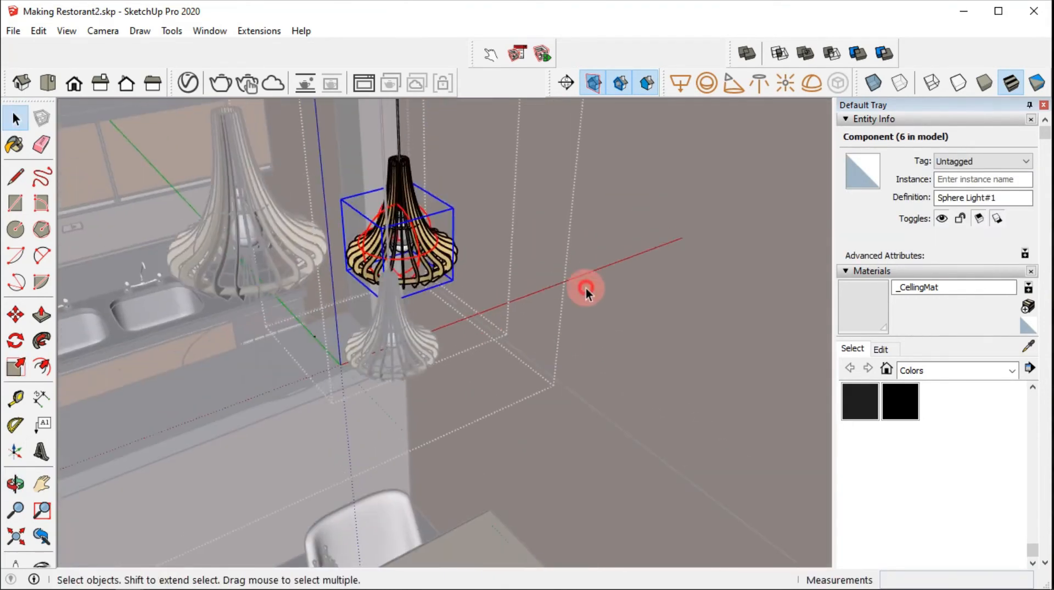
left_click(527, 233)
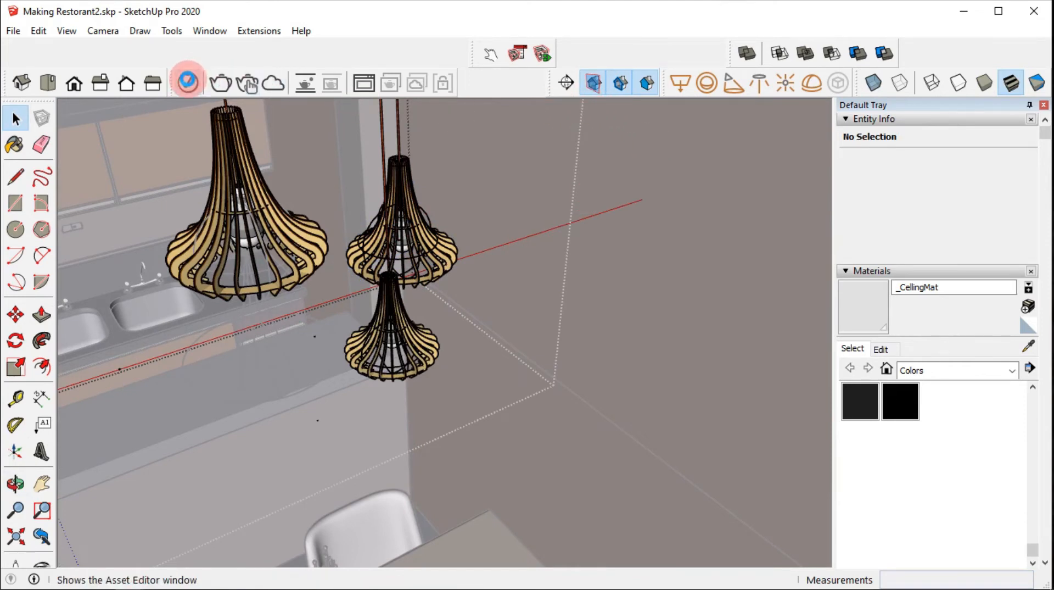
Step: Make Sphere Light#1 invisible in the V-Ray Asset Editor and check the same option on Sphere Light
left_click(188, 82)
left_click(758, 388)
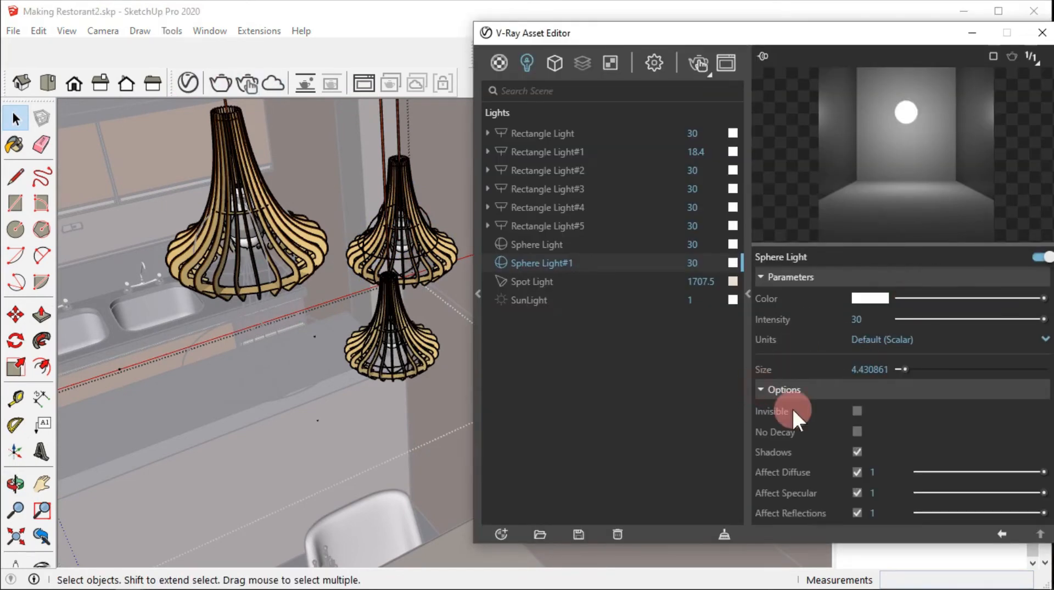
left_click(857, 411)
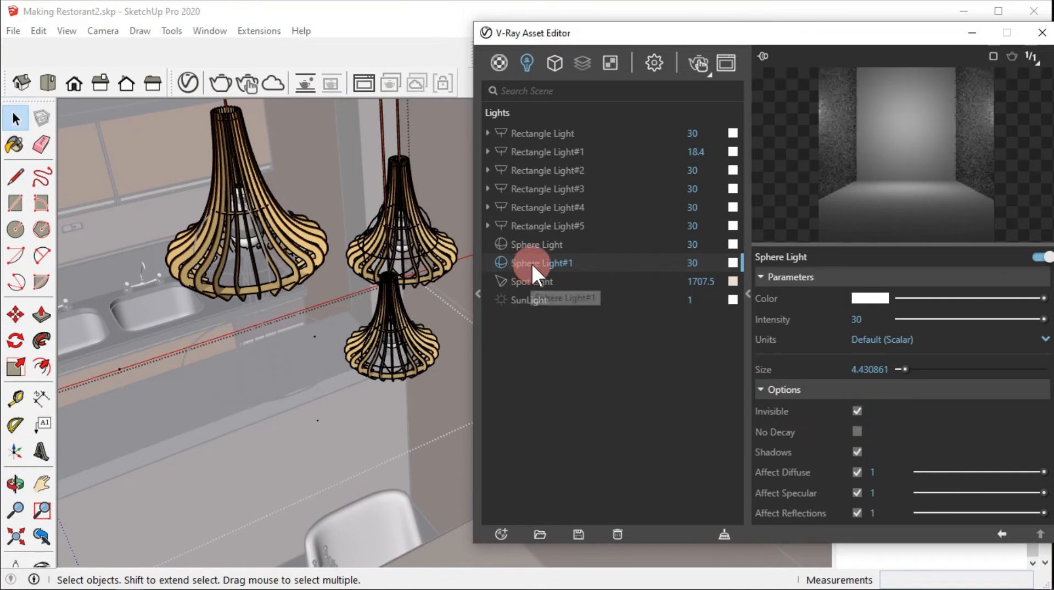
left_click(524, 244)
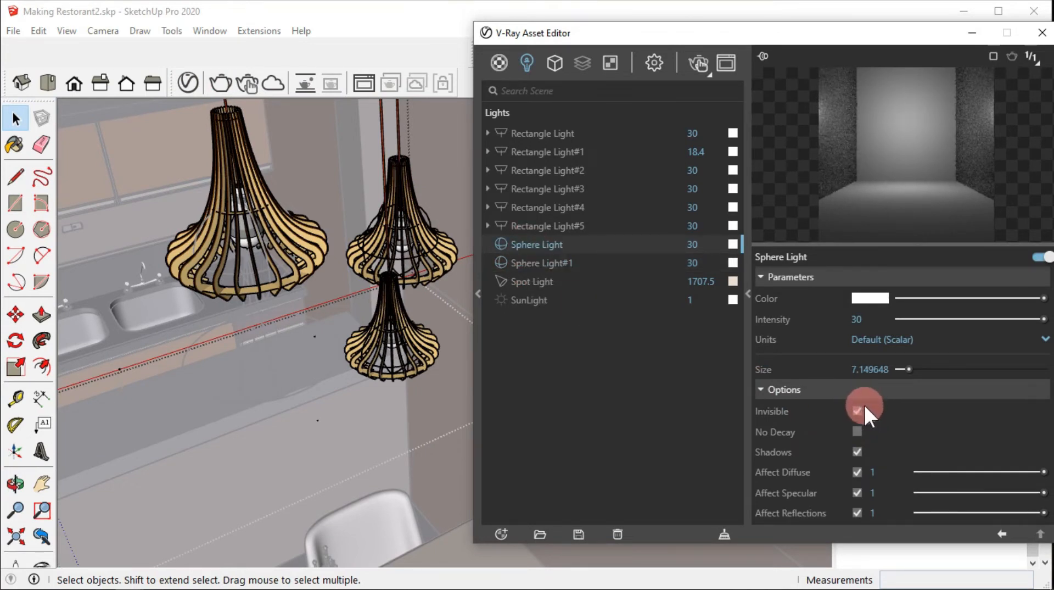
left_click(545, 262)
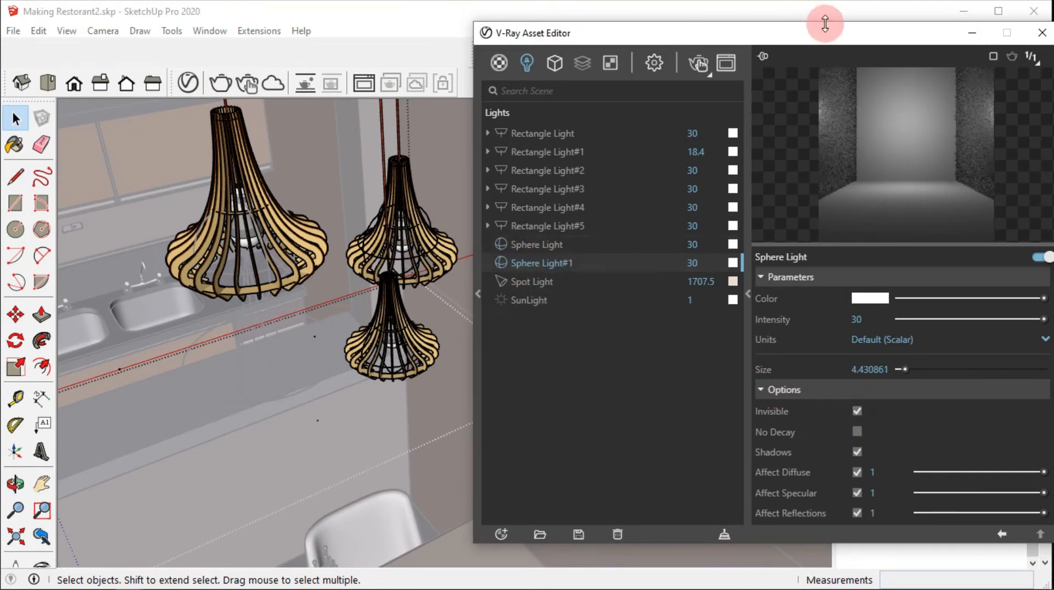
left_click_drag(821, 28, 704, 71)
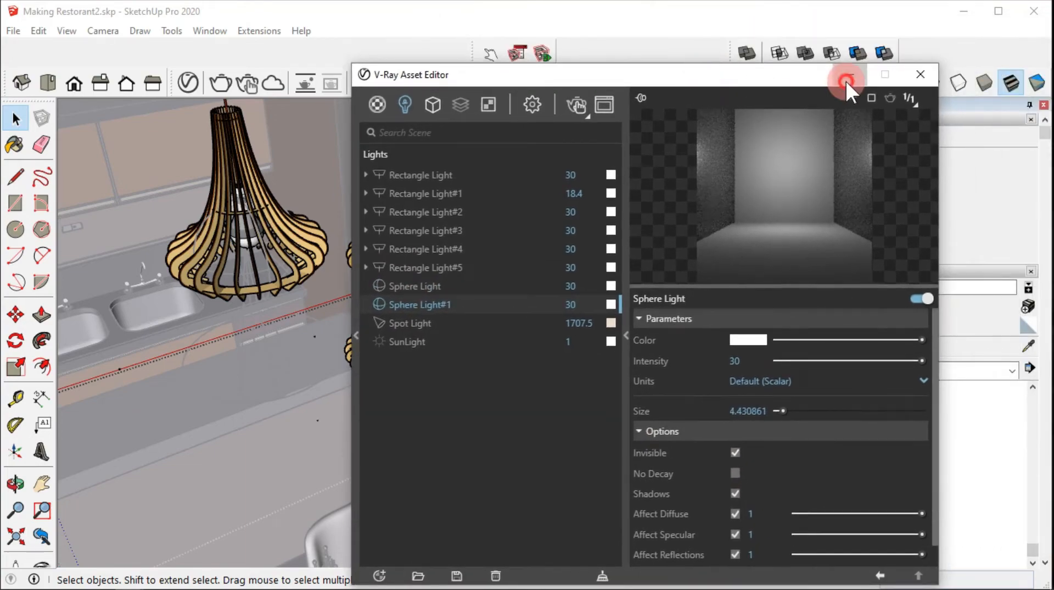
left_click(845, 78)
Step: Place a V-Ray spot light shining downward inside the black dome pendant above the kitchen sinks
mouse_move(845, 80)
middle_mouse_down()
mouse_move(630, 193)
mouse_move(377, 230)
mouse_move(580, 345)
mouse_move(534, 204)
mouse_move(483, 131)
middle_mouse_up()
left_click(482, 126)
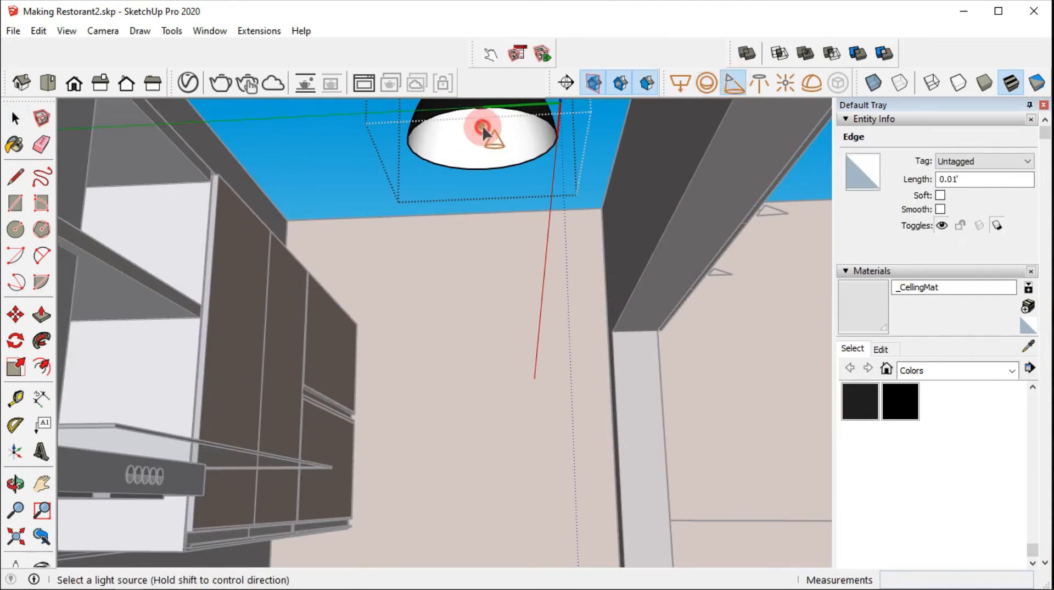
left_click(483, 130)
Step: Paste a copy of Sphere Light#1 and move it to the source point of the black kitchen pendant's spot light
key("ctrl+v")
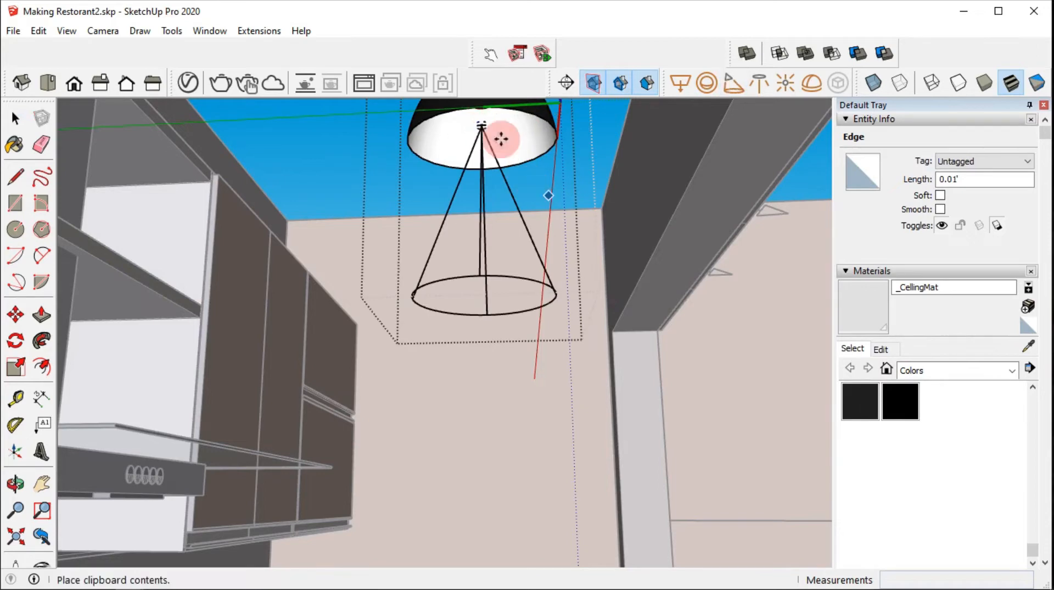
left_click(496, 136)
left_click(505, 248)
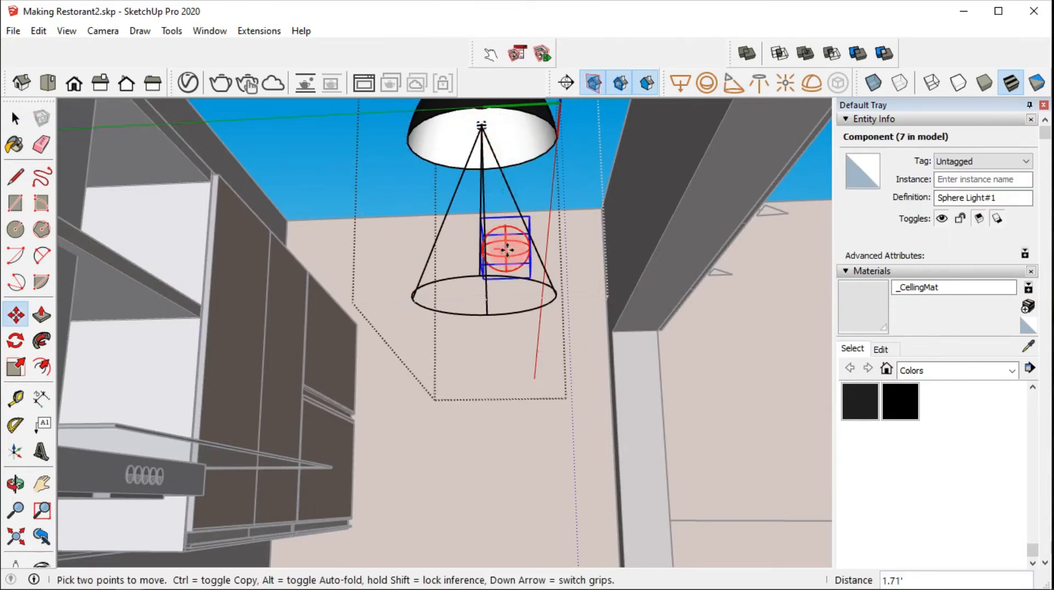
left_click(483, 125)
middle_click_drag(521, 171, 553, 188)
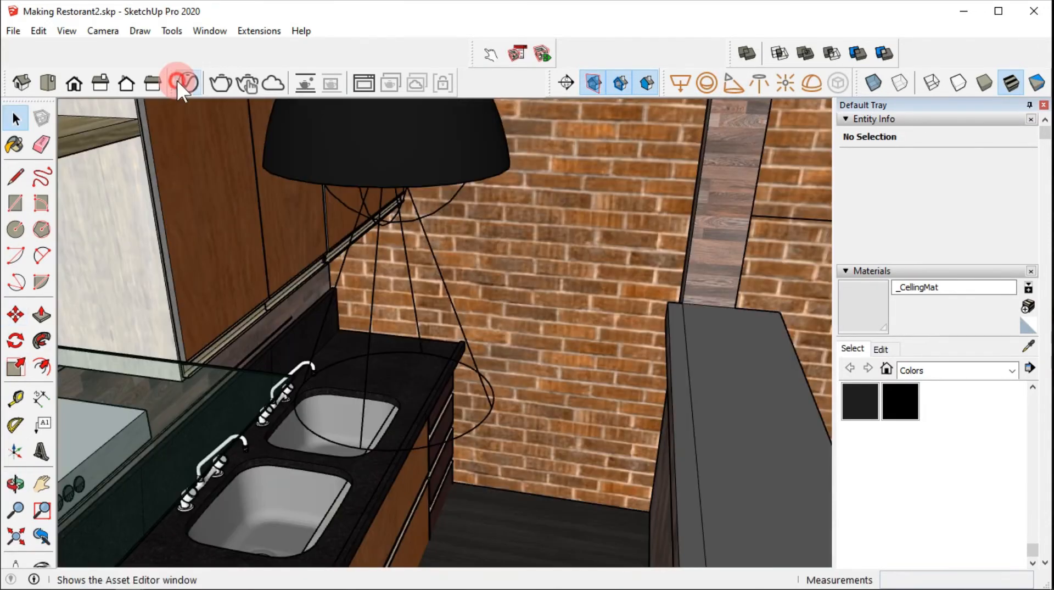
Step: Show the scene's lights in the V-Ray Asset Editor and start an interactive render of the kitchen pendant view
left_click(188, 83)
left_click_drag(631, 75, 841, 68)
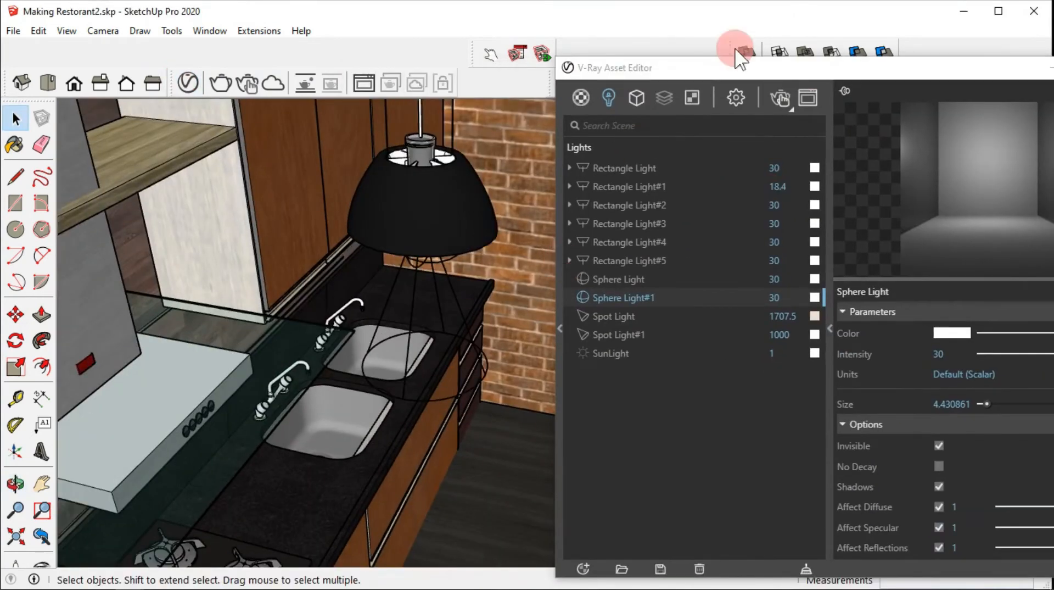
left_click_drag(742, 66, 679, 23)
left_click(241, 84)
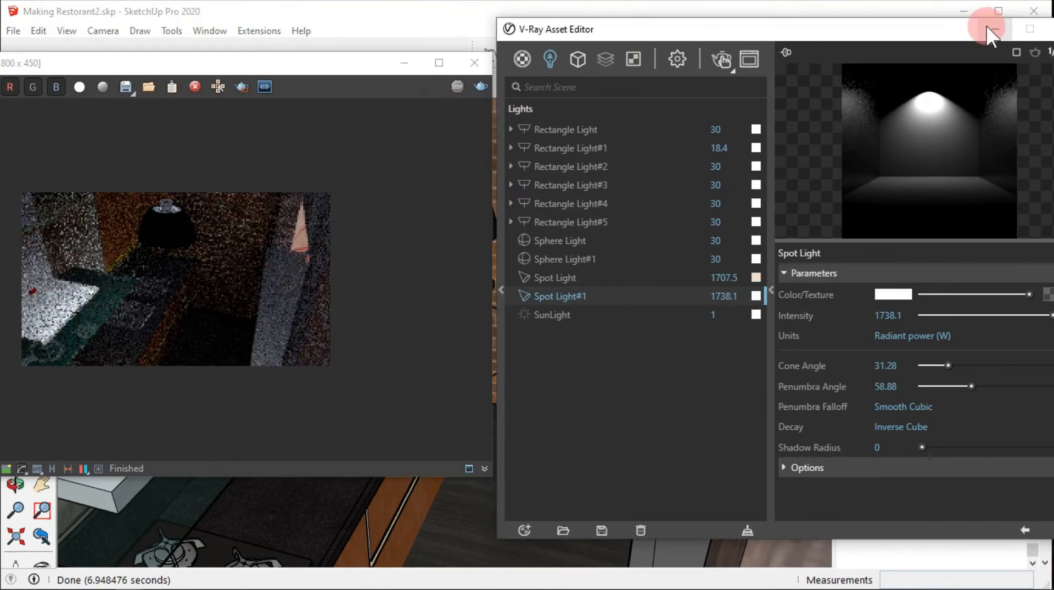
Step: Copy the black dome pendant with its lights to a second position along the kitchen aisle
left_click(991, 30)
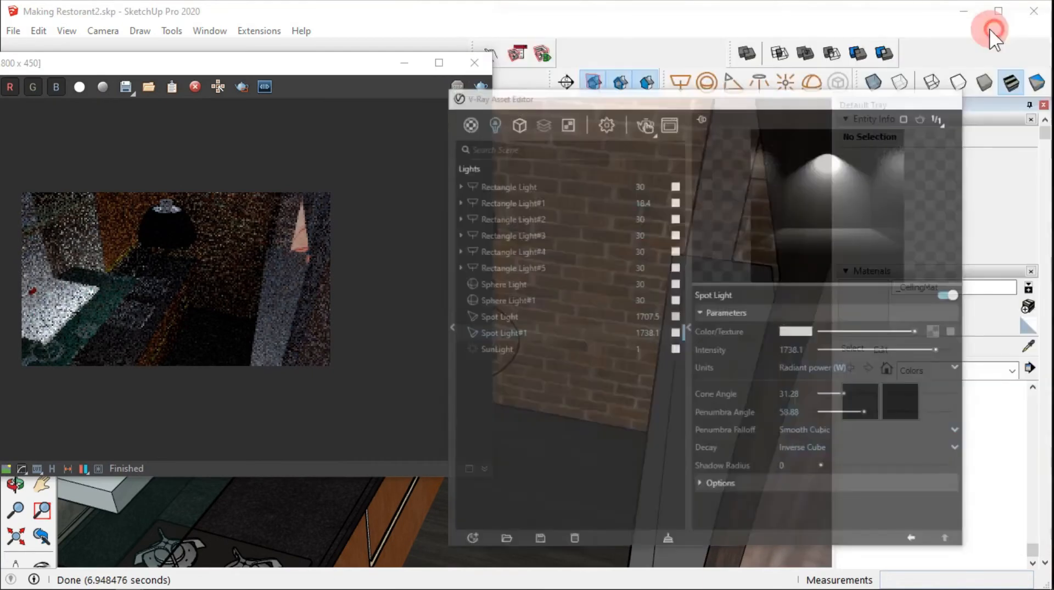
left_click(475, 63)
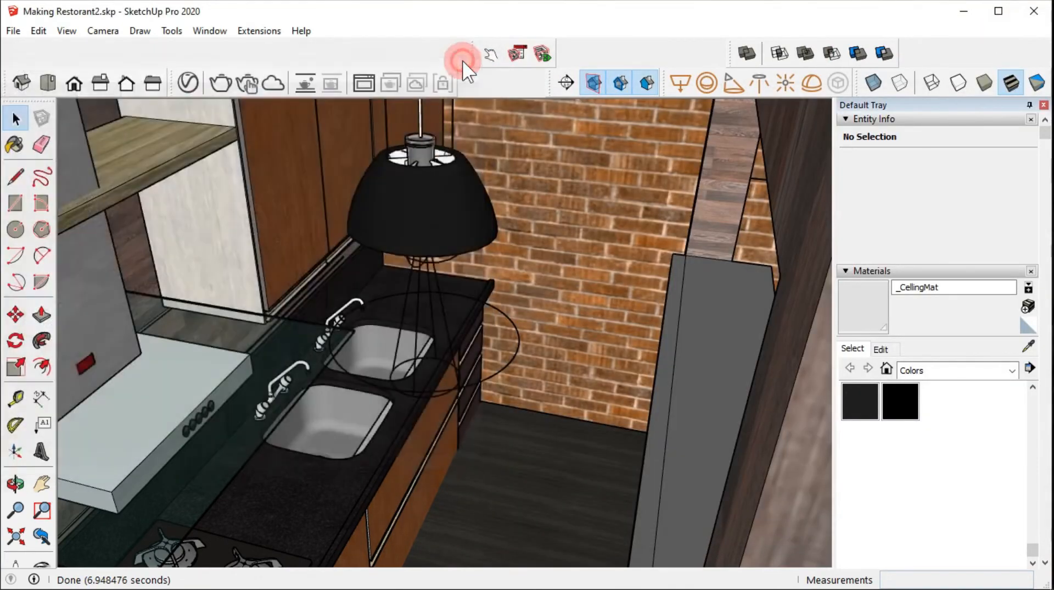
mouse_move(483, 109)
middle_mouse_down()
mouse_move(564, 324)
mouse_move(492, 341)
middle_mouse_up()
left_click(493, 341)
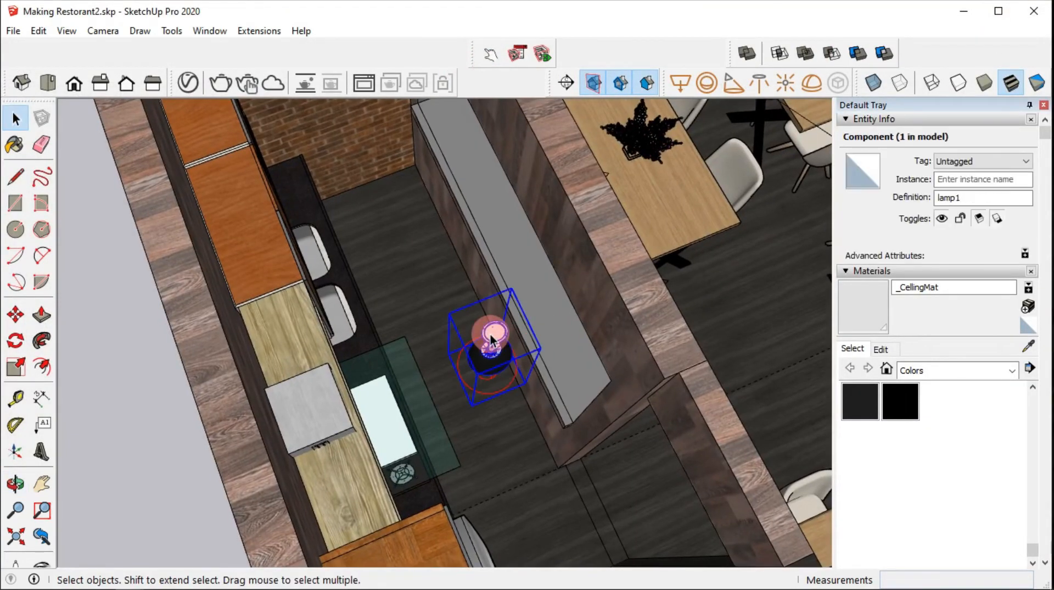
key("m")
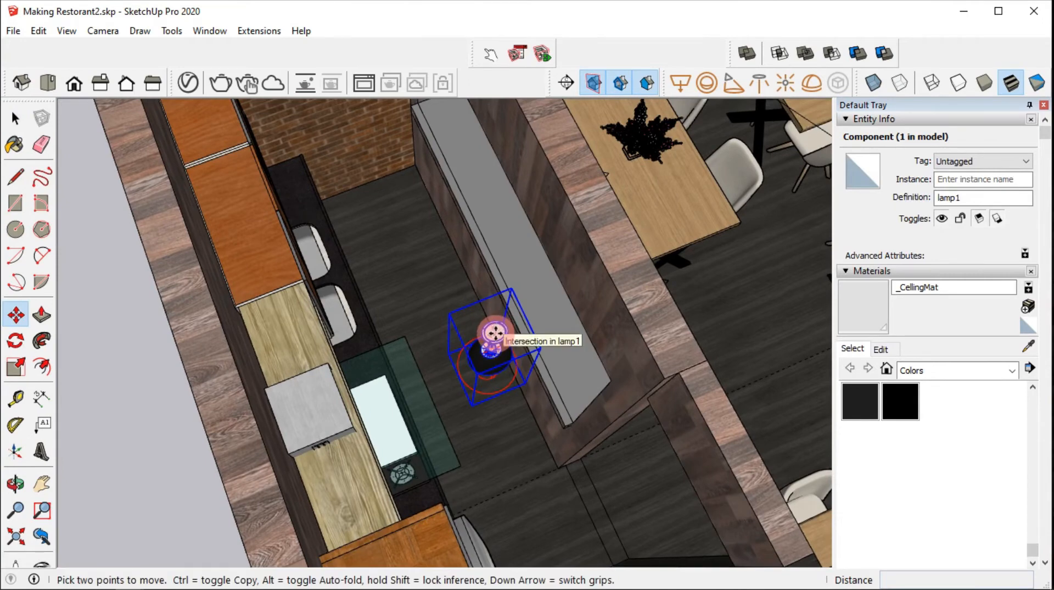
left_click(494, 332)
key("ctrl")
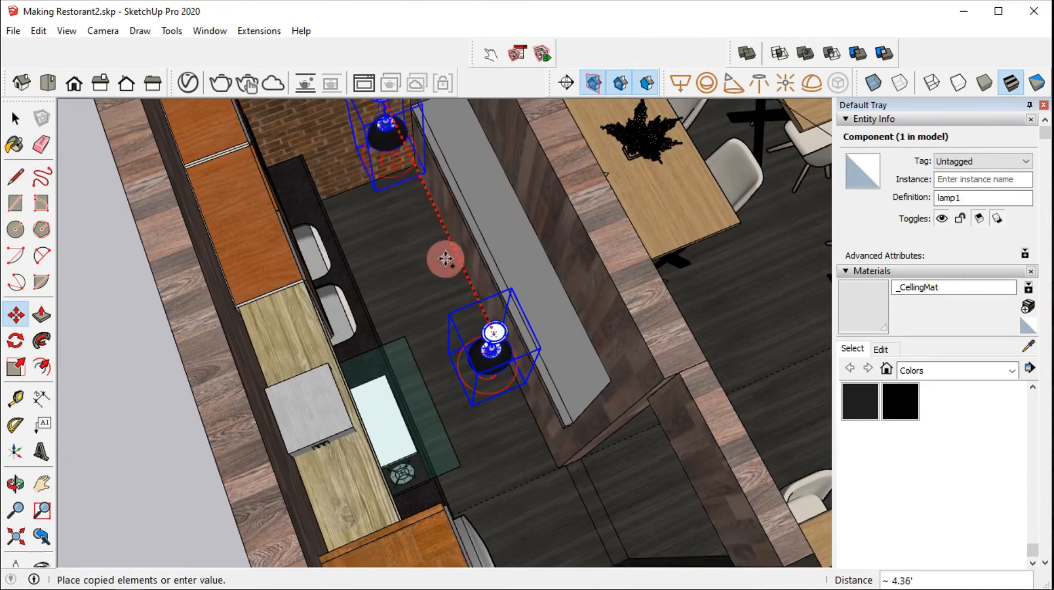
middle_click_drag(447, 258, 553, 277)
left_click(553, 278)
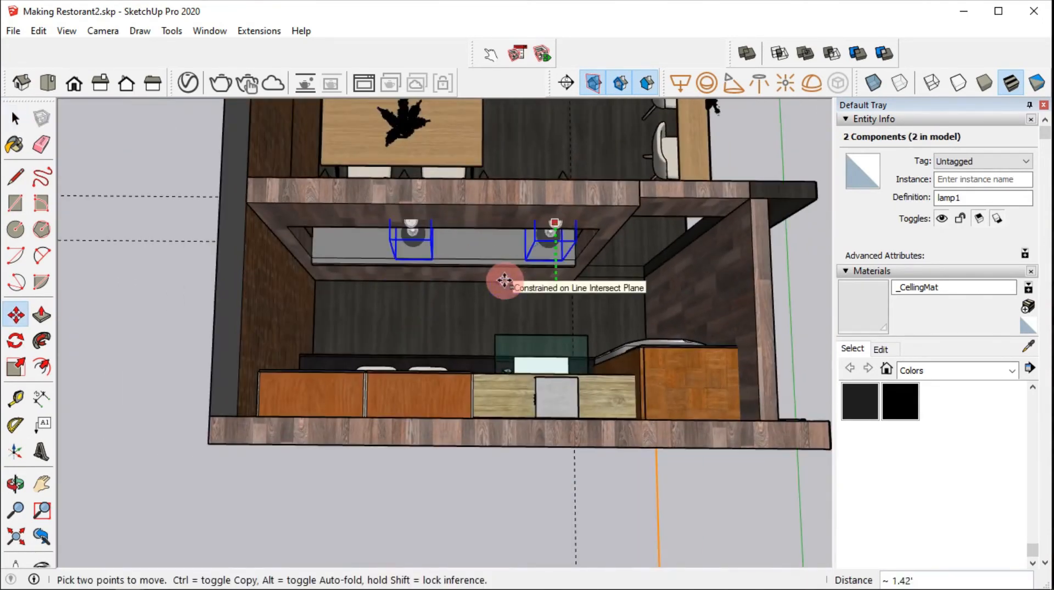
Step: Place the two kitchen pendants over the aisle and copy a third pendant 3 ft farther along the row
left_click(494, 278)
key("ctrl")
left_click(616, 283)
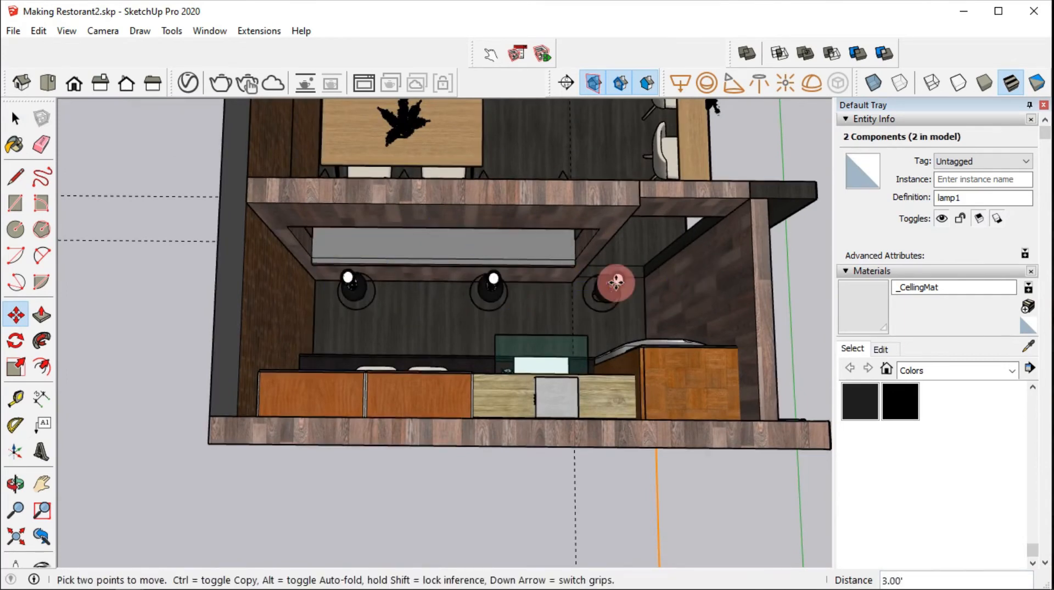
middle_click_drag(731, 281, 452, 283, "shift")
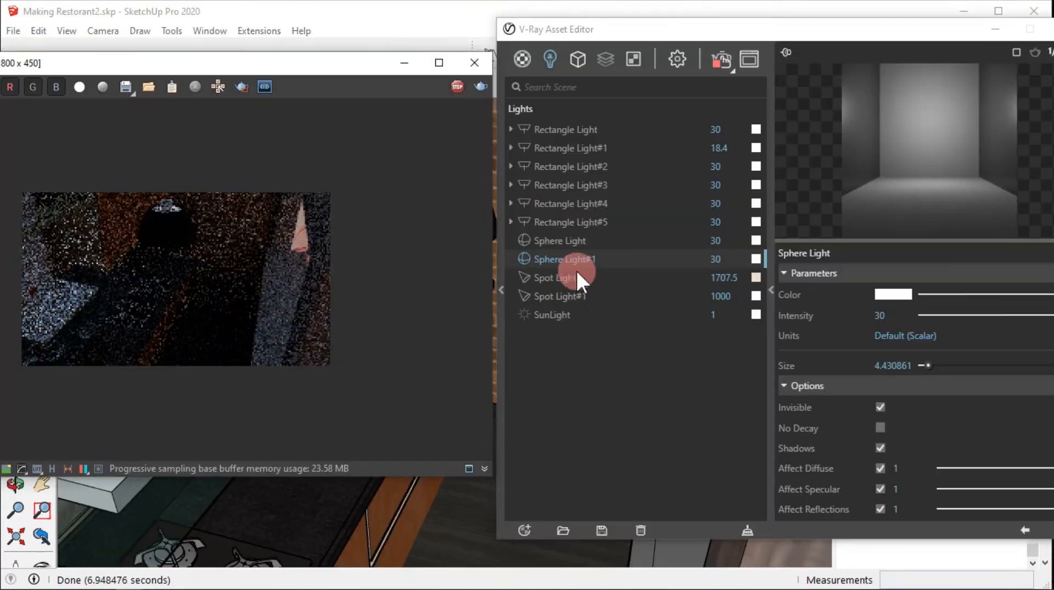
Step: Set Spot Light#1's units to Radiant power (W), its penumbra angle to 58.88 and its cone angle to 24.84
left_click(560, 295)
left_click(913, 336)
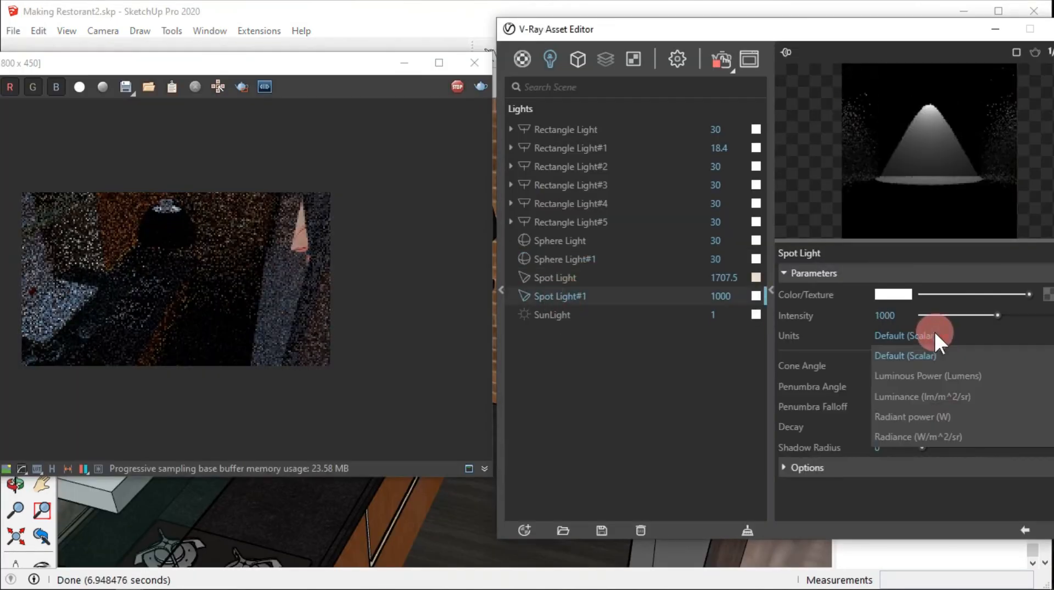
left_click(919, 411)
left_click_drag(922, 385, 943, 365)
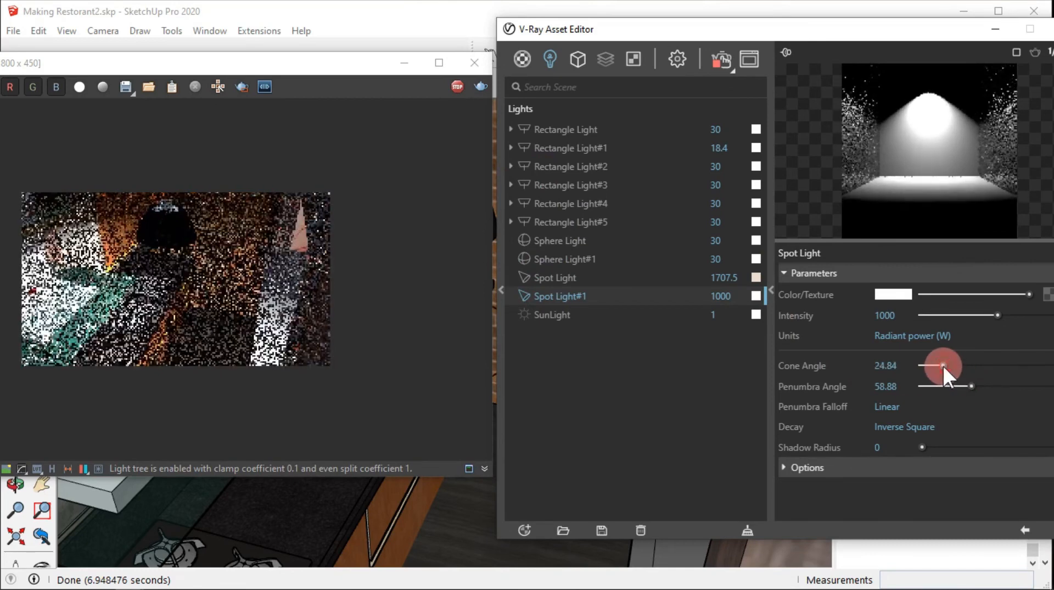
Step: Set Spot Light#1 to Smooth Cubic falloff, Inverse Cube decay, intensity 1738.1 and cone angle 31.28, and stop the interactive render
left_click(901, 406)
left_click(901, 422)
left_click_drag(997, 315, 1049, 314)
left_click_drag(942, 364, 948, 365)
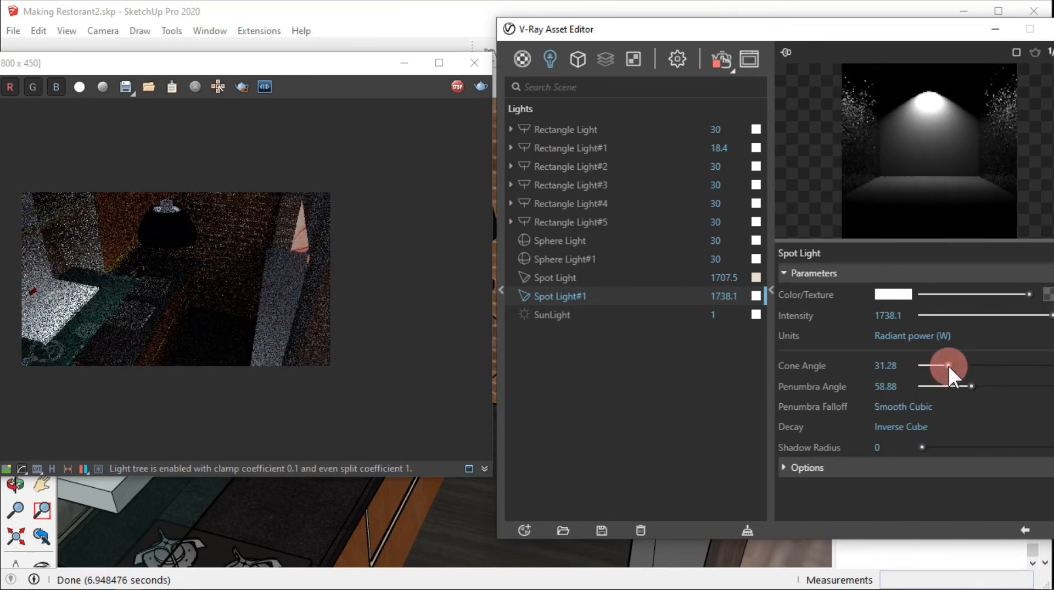
left_click(719, 56)
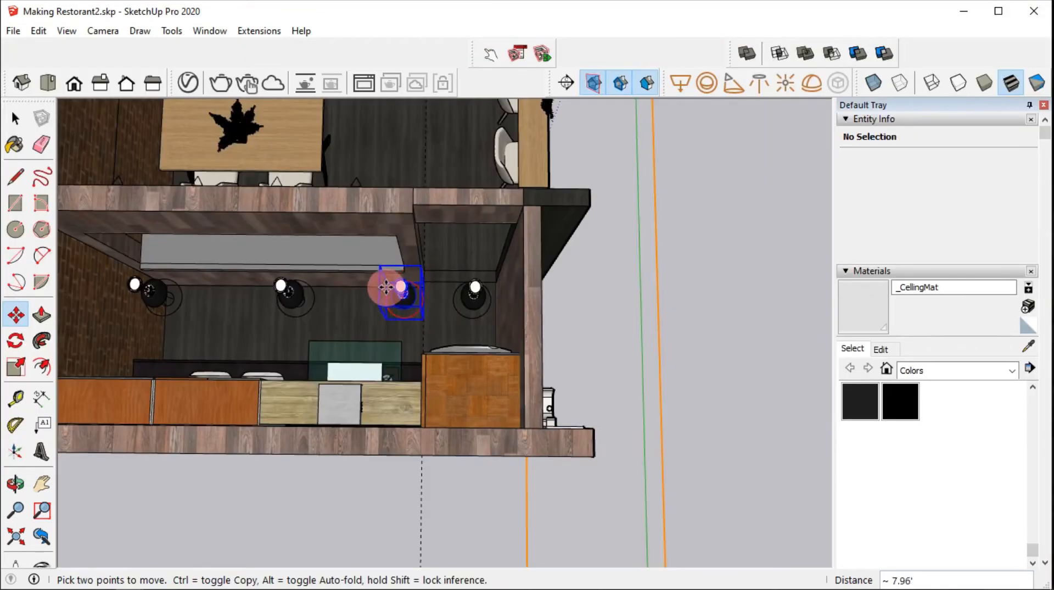
Step: Shift the third kitchen pendant slightly along the row above the aisle
left_click(388, 287)
left_click(381, 287)
key("space")
left_click(698, 241)
Step: Place a V-Ray IES light using defined.ies, shining downward on the kitchen's brick end wall beside the black pendant
middle_click_drag(698, 241, 741, 78)
left_click(765, 82)
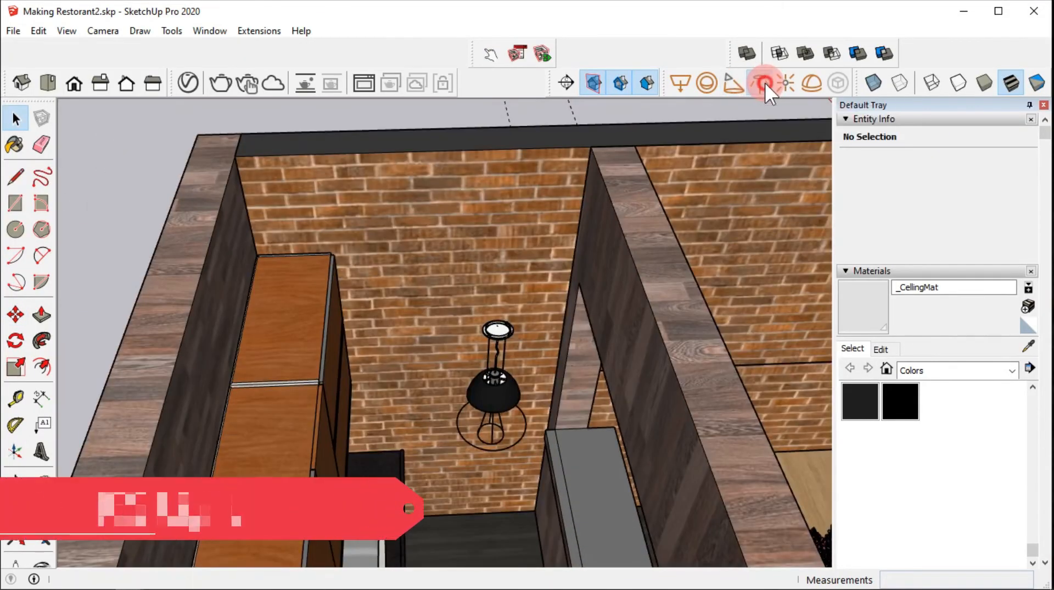
scroll(384, 271, "down", 1)
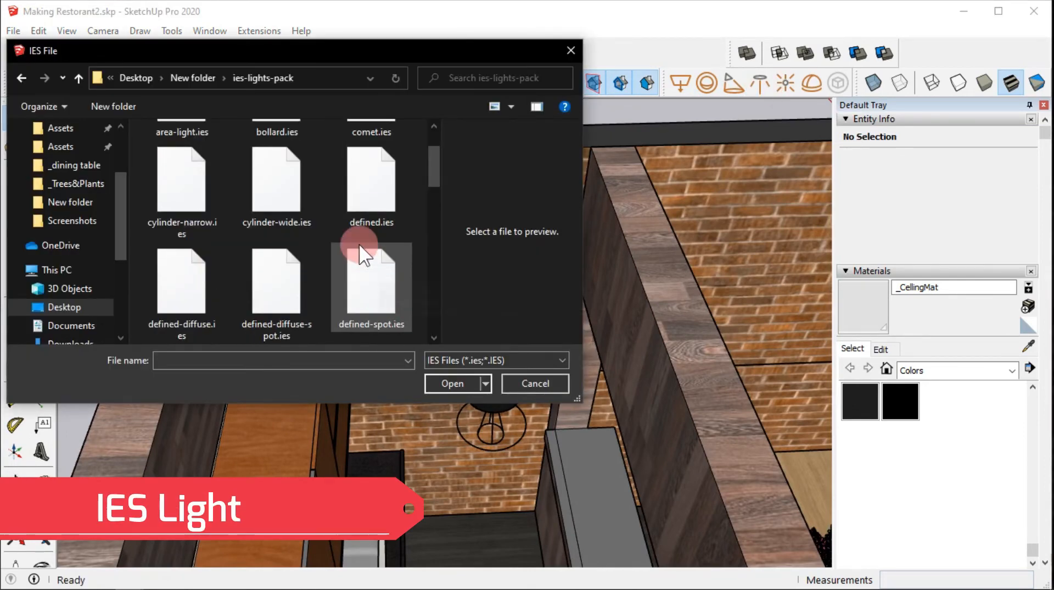
double_click(367, 205)
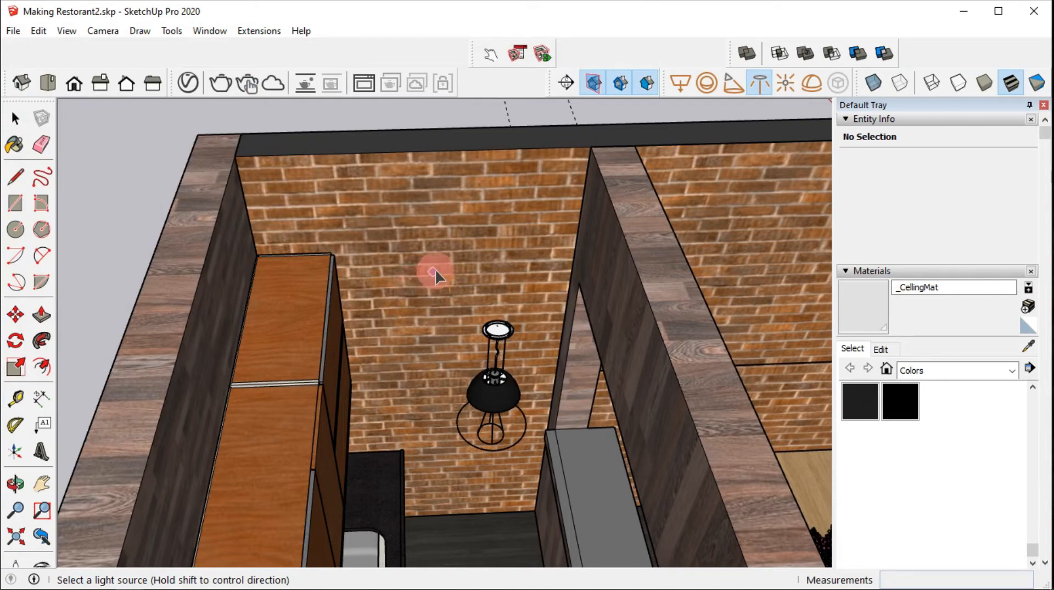
scroll(433, 269, "up", 3)
left_click(433, 274)
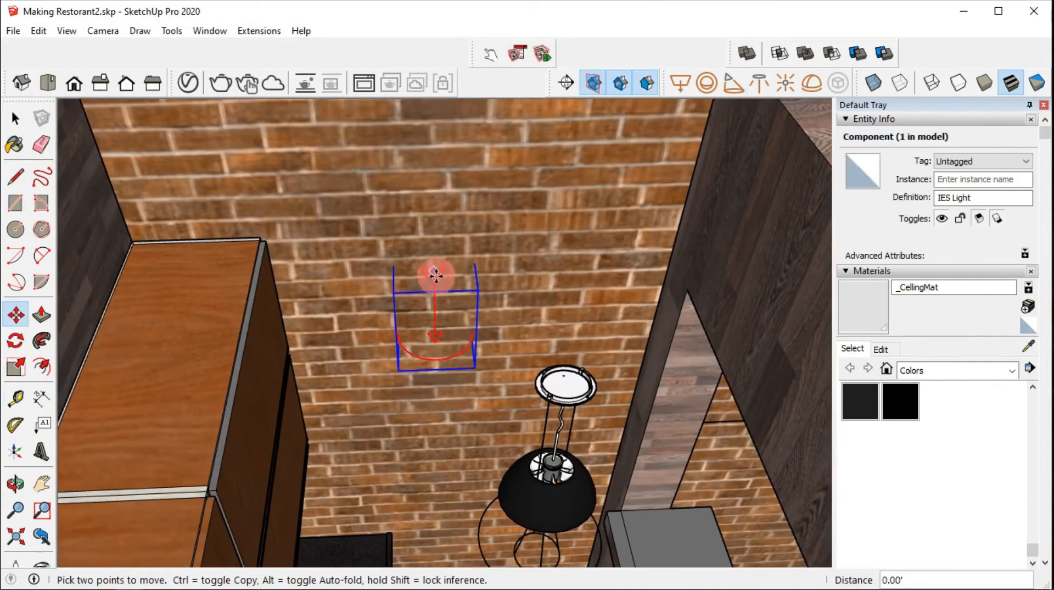
left_click(440, 285)
Step: Start an interactive render of the IES light on the brick wall and show the scene's lights in the V-Ray Asset Editor
middle_click_drag(454, 287, 433, 242)
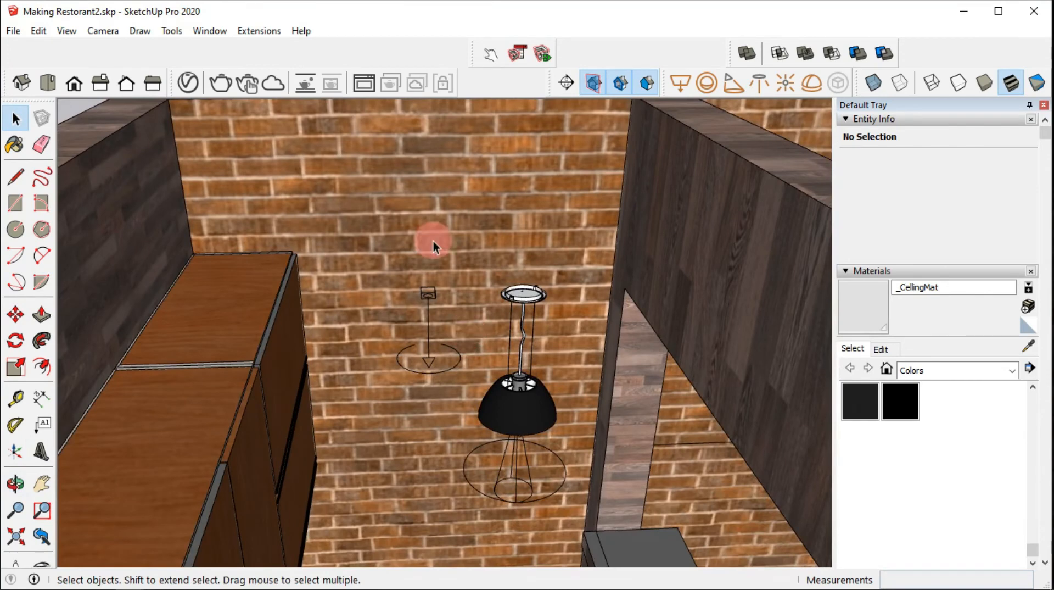
left_click(239, 81)
left_click(413, 63)
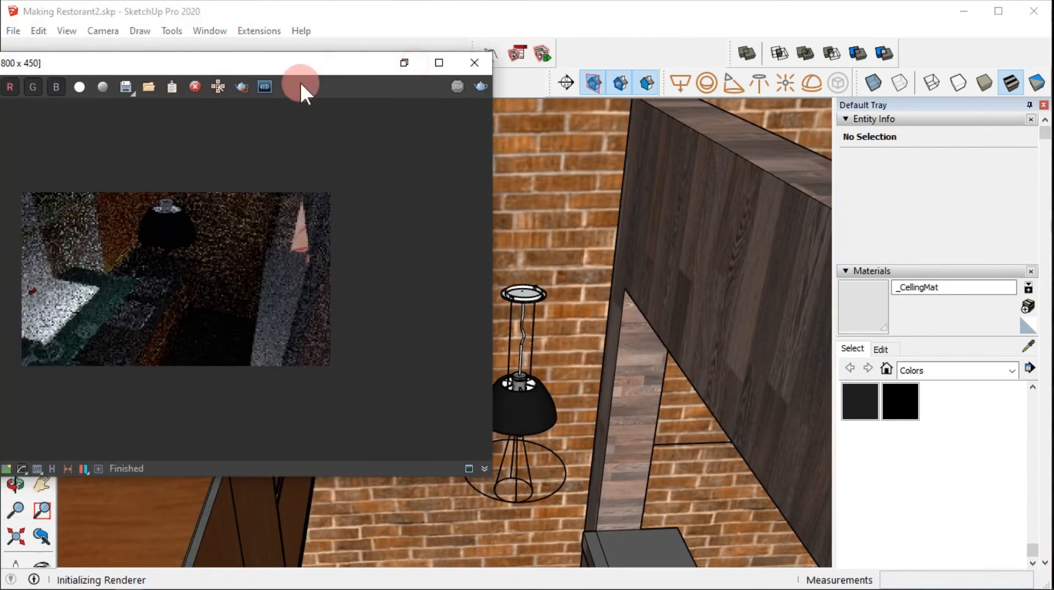
left_click(387, 64)
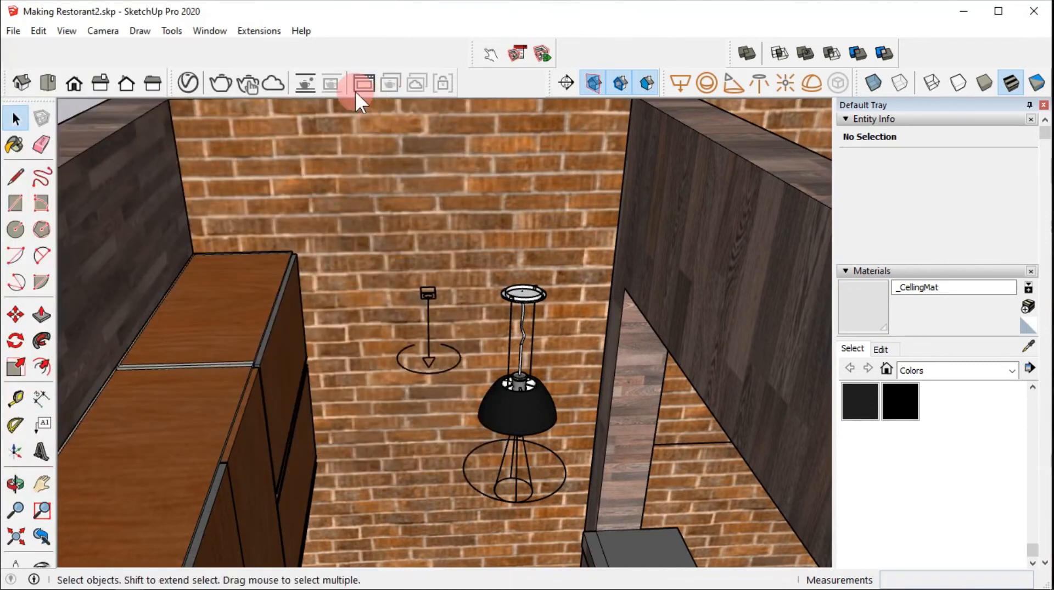
left_click(196, 86)
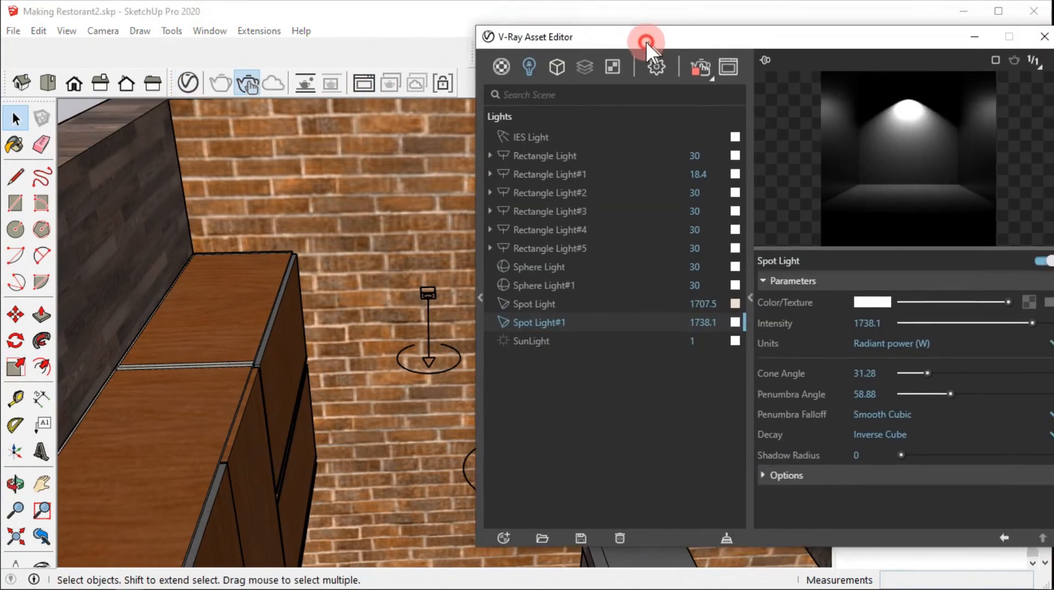
left_click_drag(646, 41, 666, 45)
left_click(748, 70)
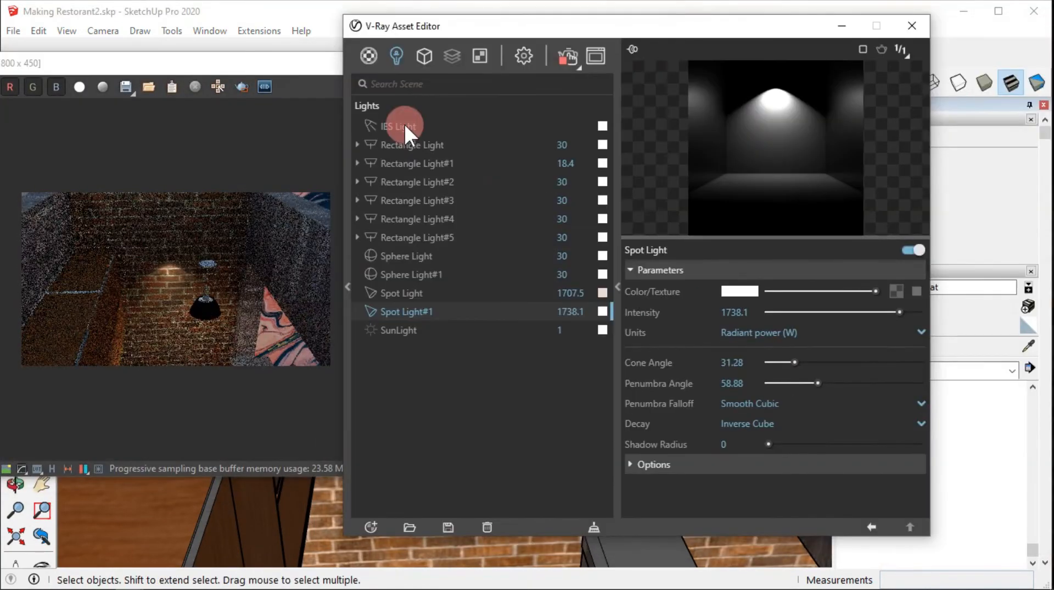
Step: Enable the intensity override of IES Light and set it to 27450 lm
left_click(404, 124)
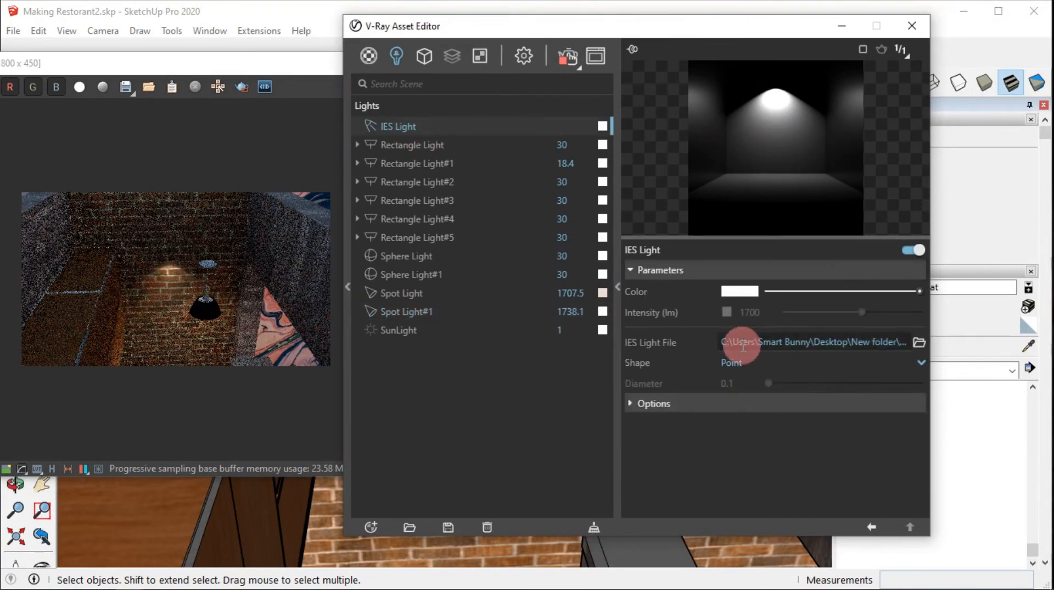
left_click(726, 310)
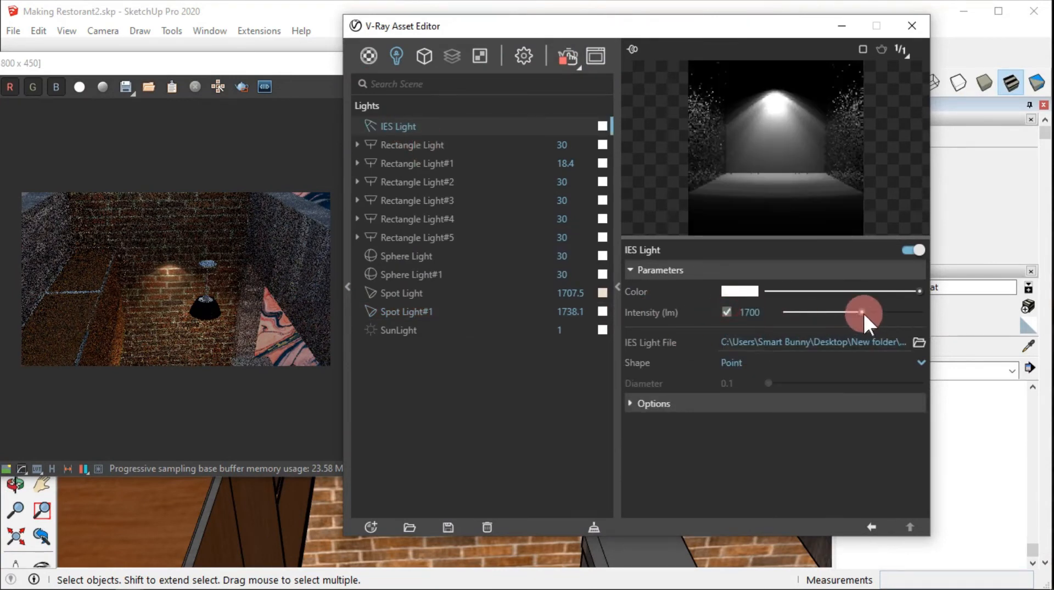
left_click_drag(863, 314, 909, 312)
left_click(771, 319)
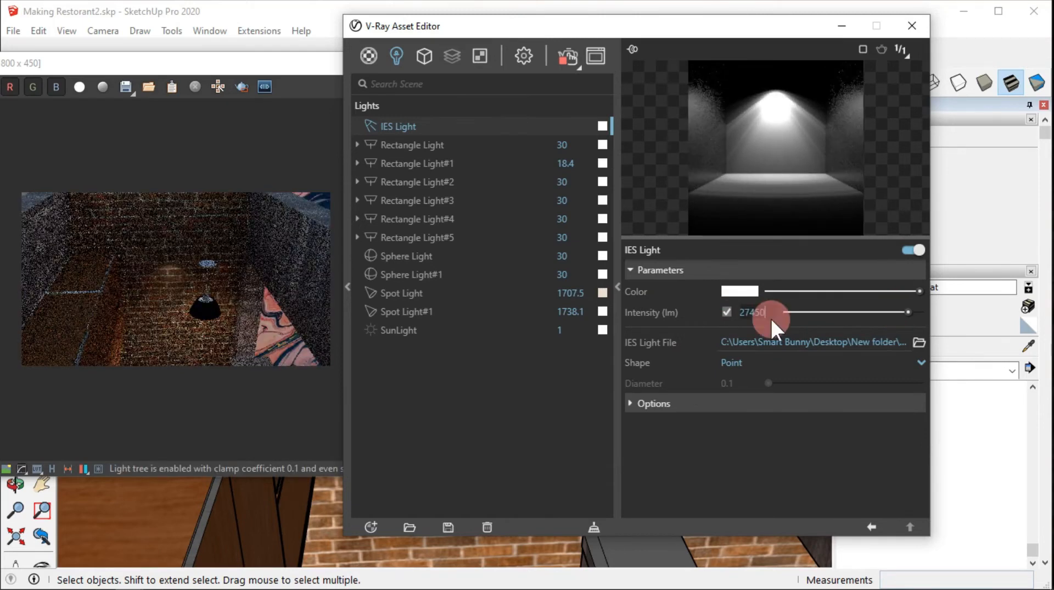
key("Return")
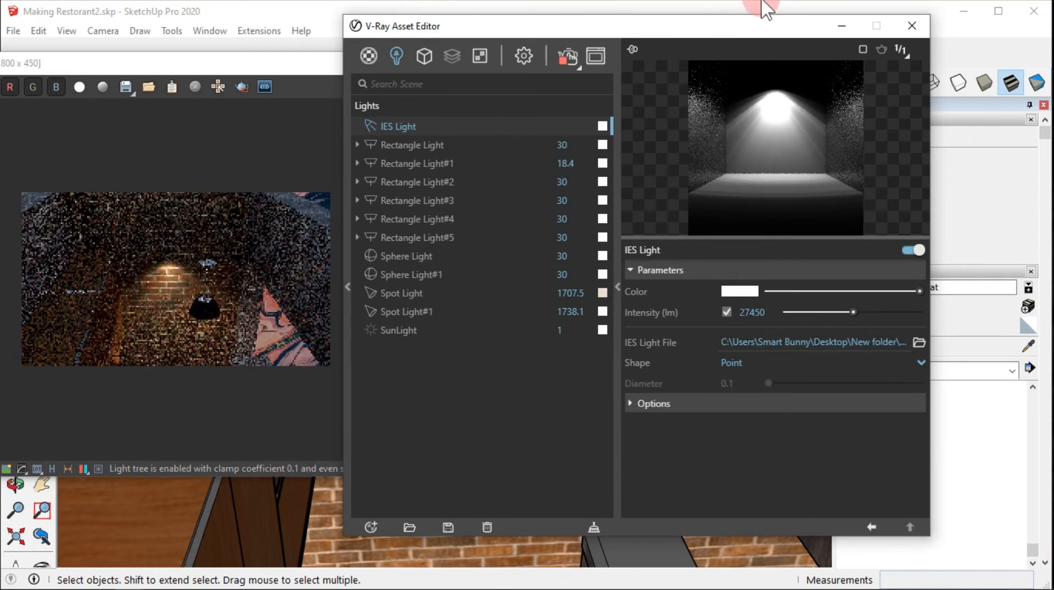
Step: Clear the V-Ray windows away and draw a 0.59' by 0.40' rectangle on the brick wall around the IES light
left_click(841, 26)
left_click(406, 61)
left_click(15, 202)
left_click(386, 251)
left_click(449, 320)
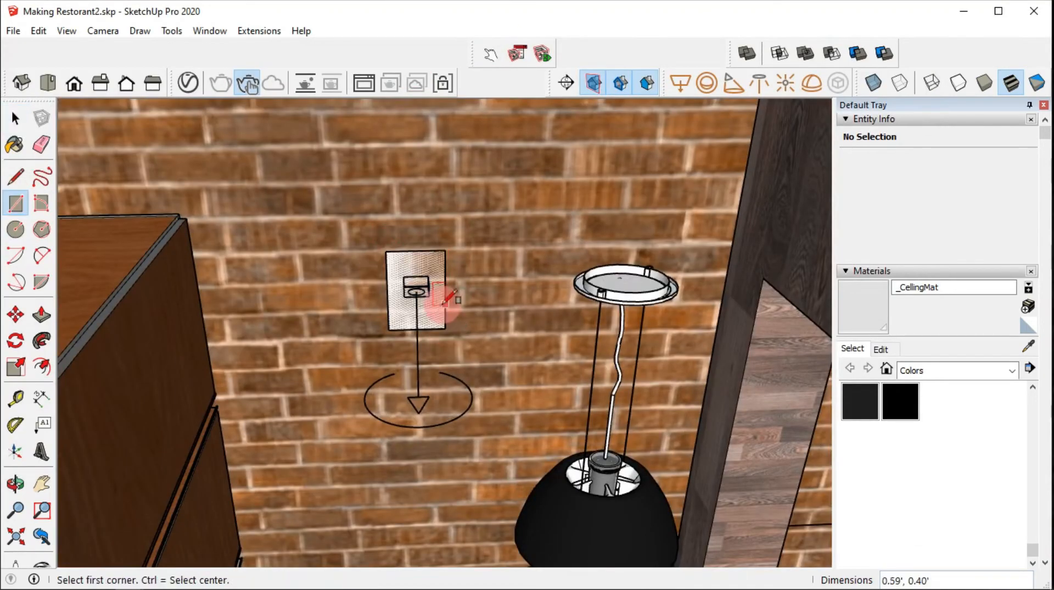
Step: Extrude the rectangle into a small lamp box and recess its front face inside an offset border
key("p")
left_click(430, 258)
key("f")
left_click(395, 274)
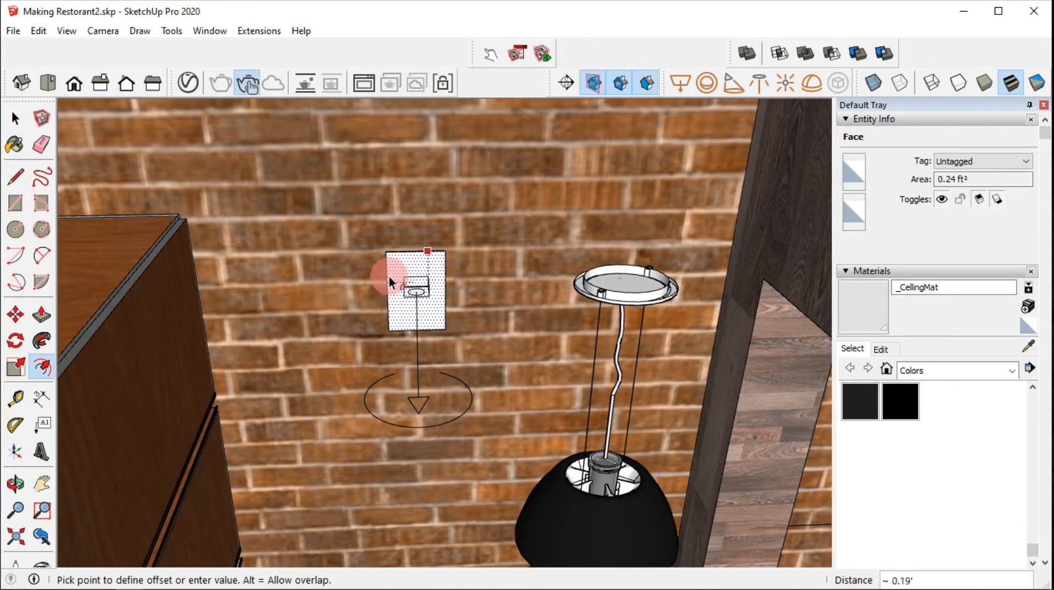
left_click(453, 284)
key("p")
left_click(441, 290)
Step: Draw a rectangle on the lamp box's lower rail and push it through to open the underside
key("r")
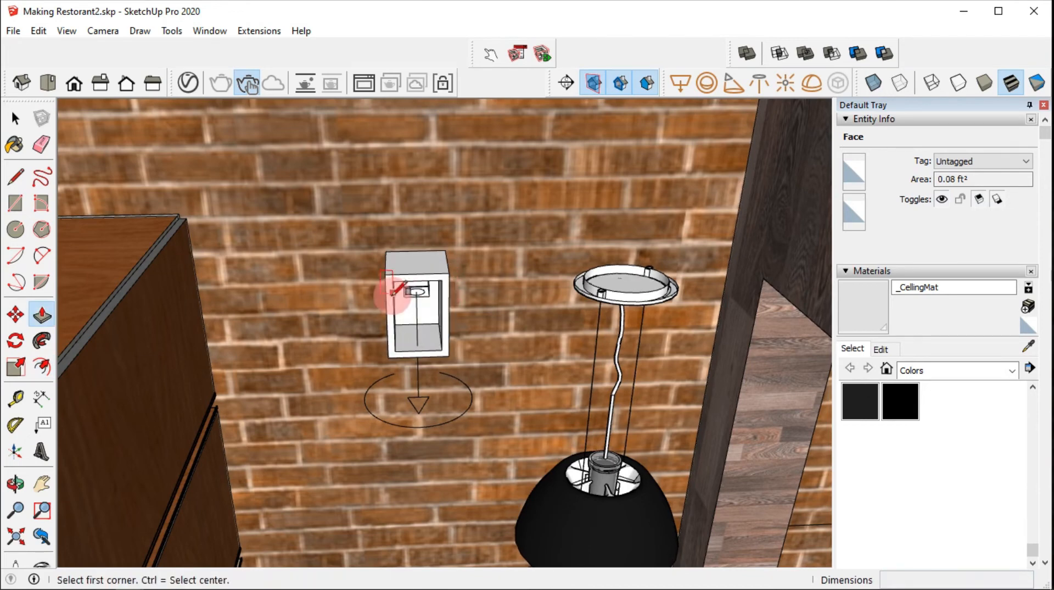
left_click(395, 328)
left_click(442, 351)
key("space")
left_click(427, 344)
key("p")
left_click_drag(427, 343, 407, 242)
key("o")
key("space")
key("o")
left_click_drag(431, 276, 416, 258)
Step: Select the whole lamp box together with the IES light and make them a group
key("space")
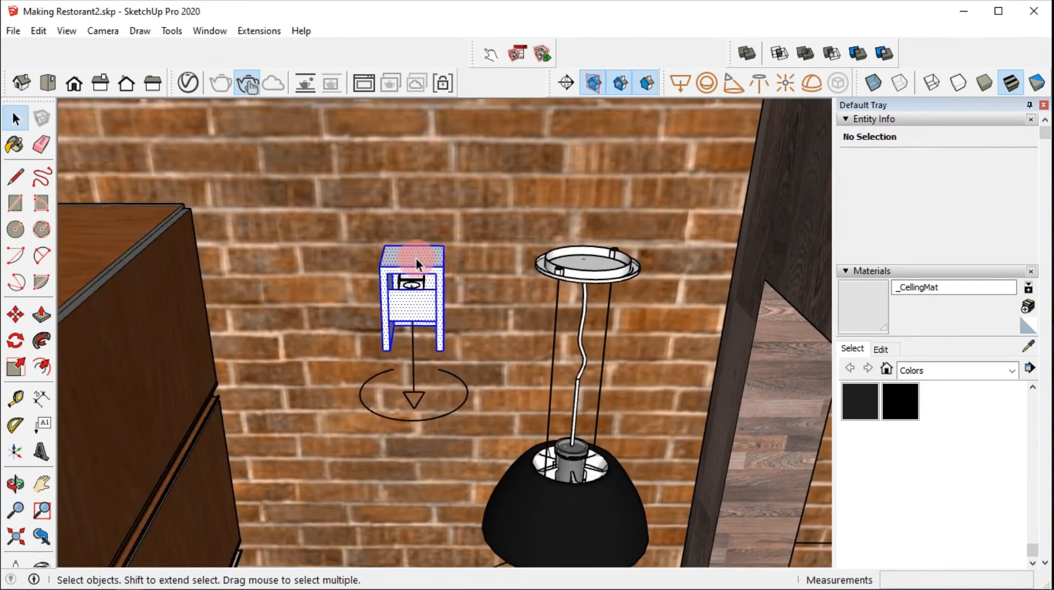
right_click(423, 260)
left_click(404, 426)
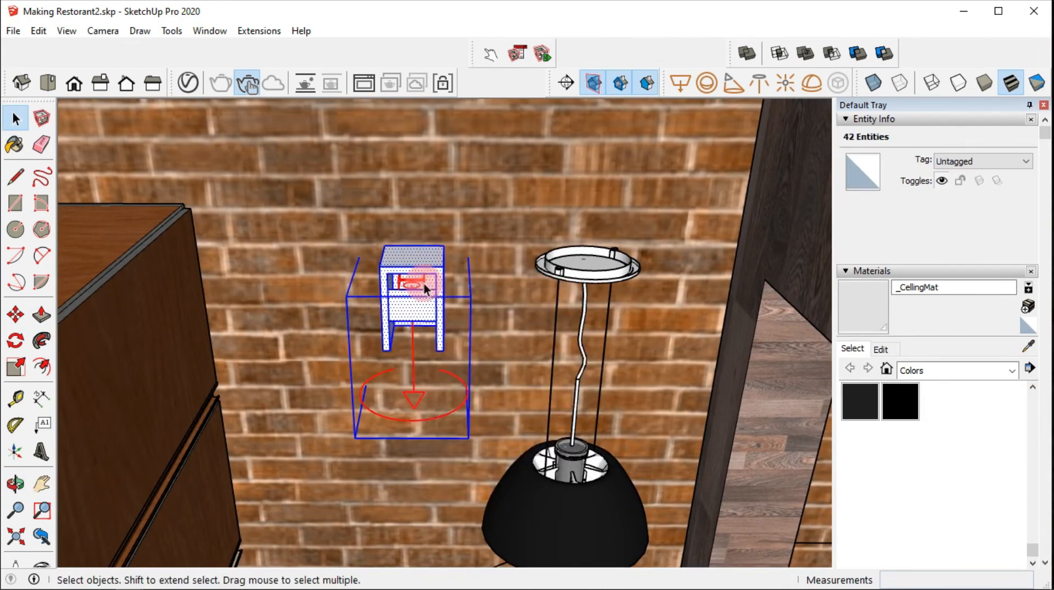
right_click(424, 283)
left_click(439, 317)
Step: Paint the wall lamp group with the dark material [Color M07]1
scroll(439, 317, "down", 3)
key("b")
left_click(901, 400)
left_click(426, 286)
Step: Copy the wall lamp group with the Move tool
key("m")
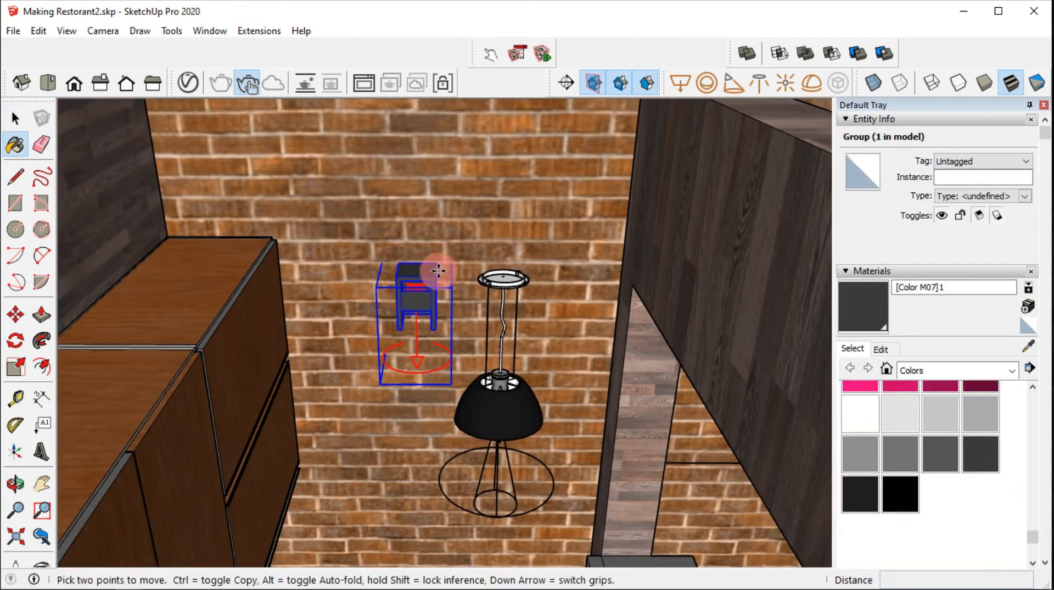
left_click(440, 274)
key("ctrl")
scroll(464, 344, "down", 5)
scroll(554, 434, "up", 2)
middle_click_drag(555, 434, 233, 391)
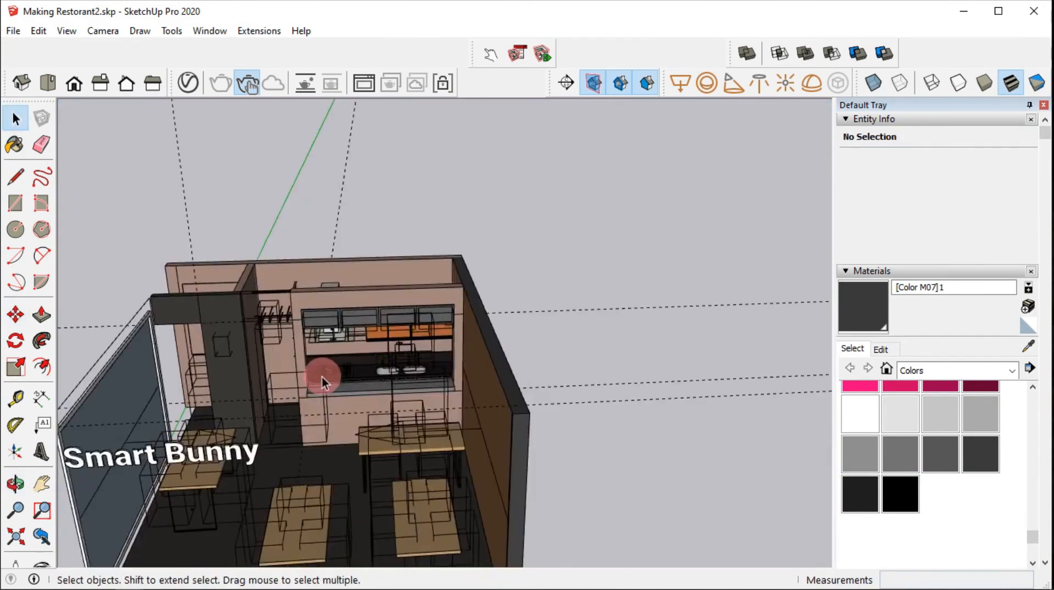
Step: Unhide all hidden objects, including the restaurant's roof and front facade
middle_click_drag(322, 371, 362, 312)
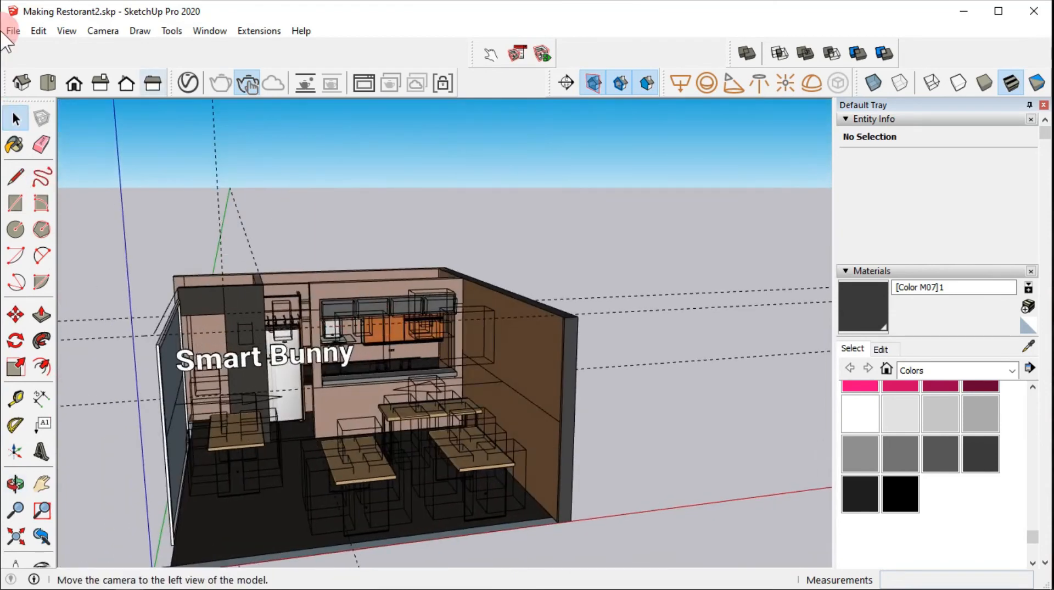
left_click(38, 30)
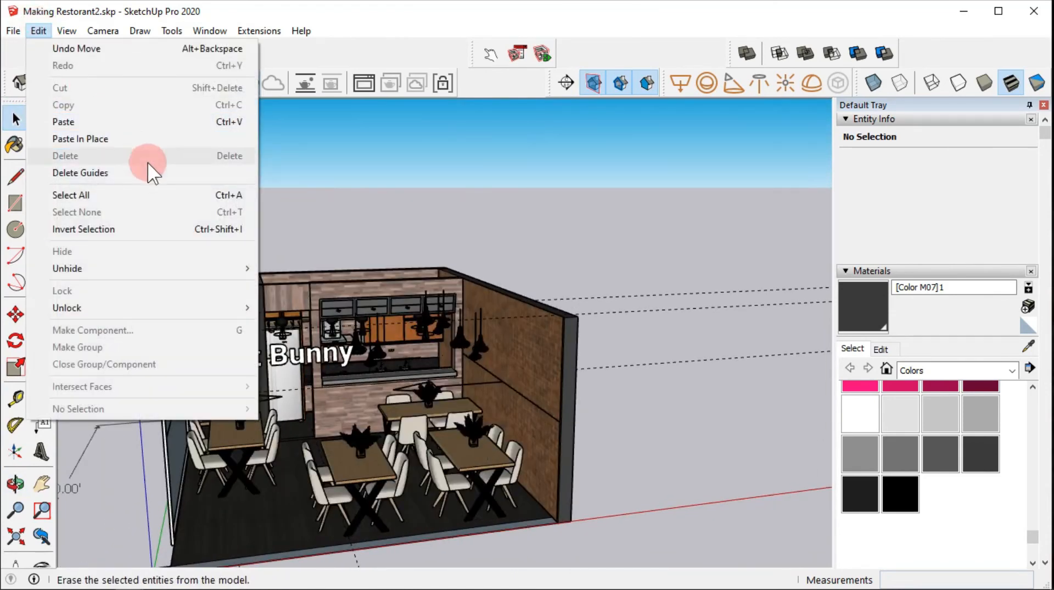
mouse_move(176, 269)
left_click(295, 300)
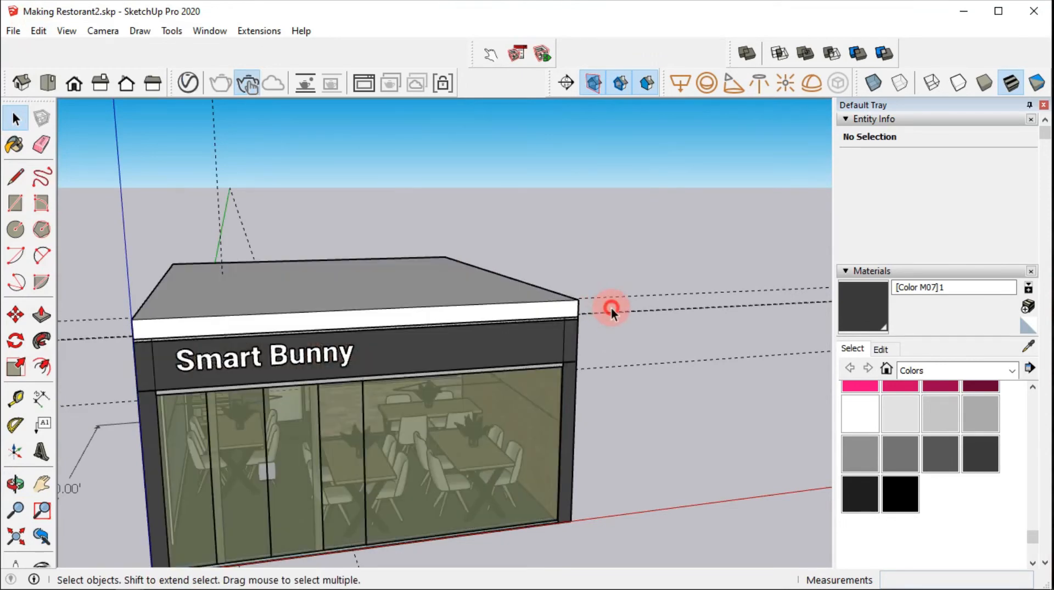
Step: Hide the dark fascia group behind the Smart Bunny sign and the glass front below it
left_click(452, 364)
right_click(452, 364)
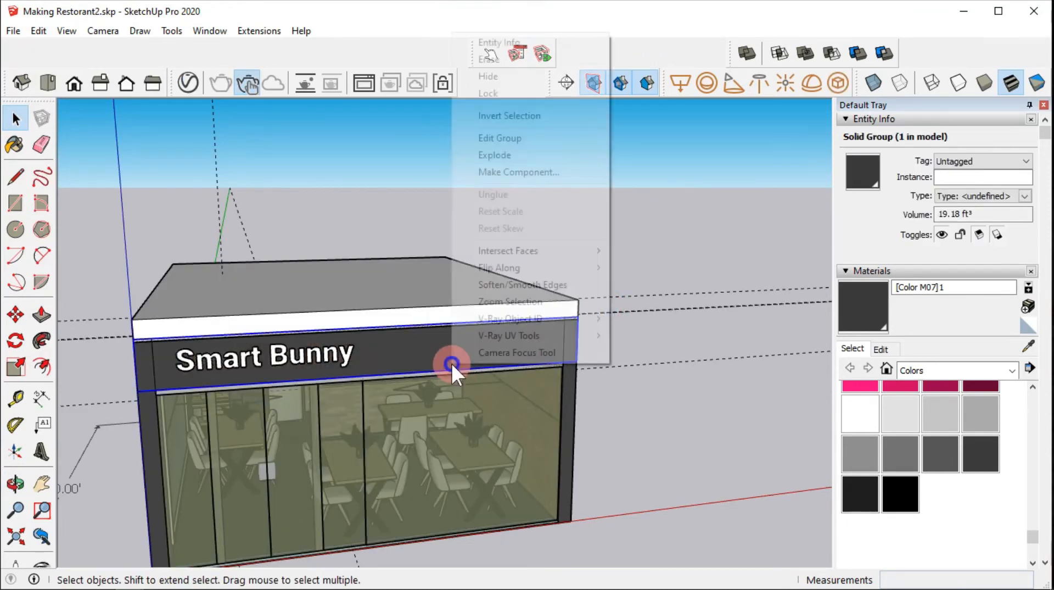
left_click(493, 74)
right_click(500, 408)
left_click(567, 204)
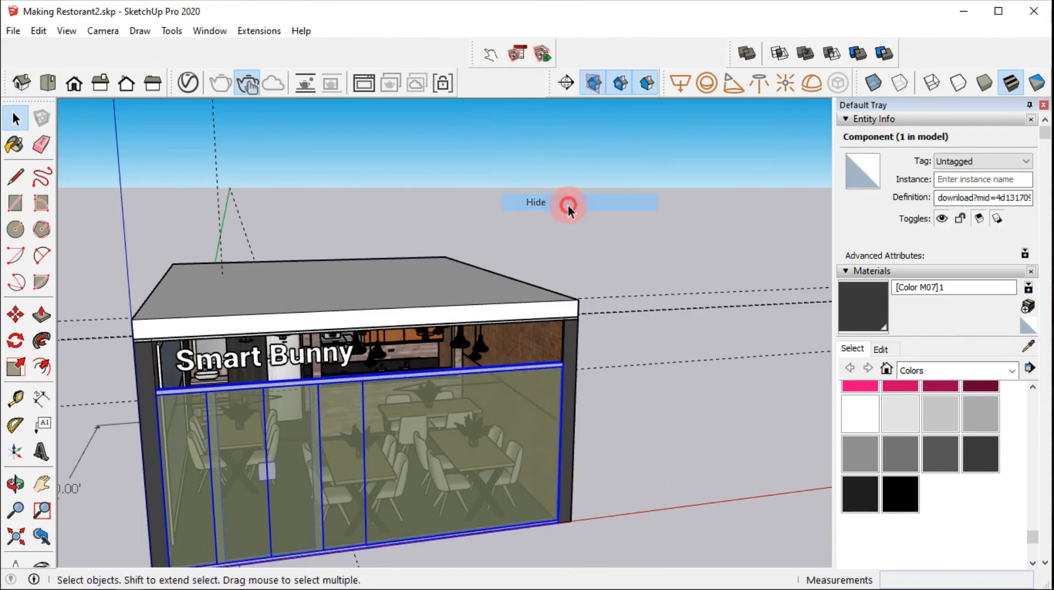
Step: Draw a V-Ray rectangle light on the restaurant's slatted ceiling between the hanging lamps
scroll(397, 357, "up", 4)
middle_click_drag(397, 356, 420, 455)
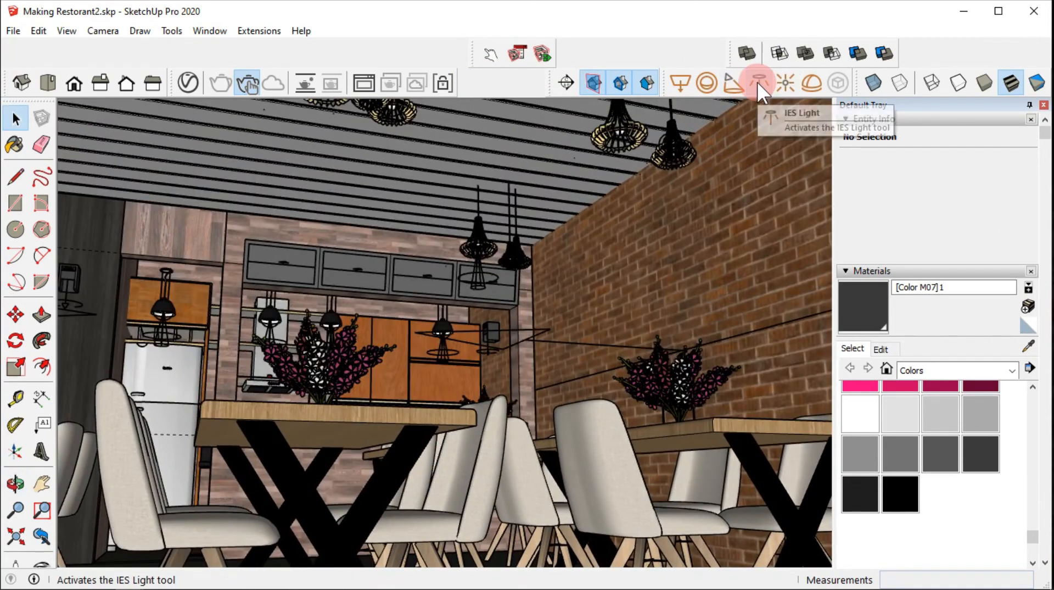
left_click(680, 82)
left_click(490, 130)
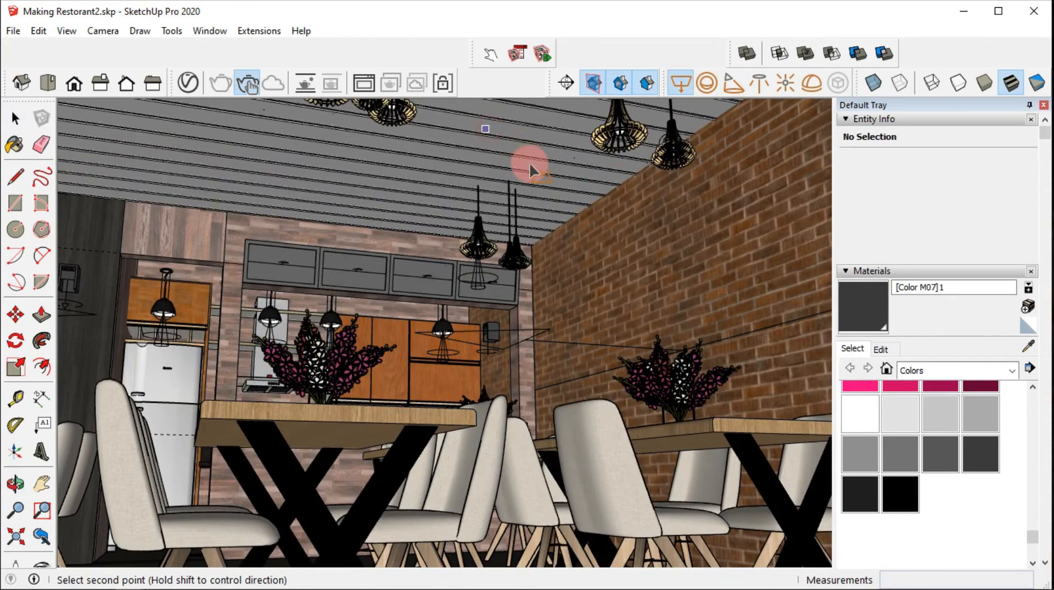
scroll(541, 146, "up", 3)
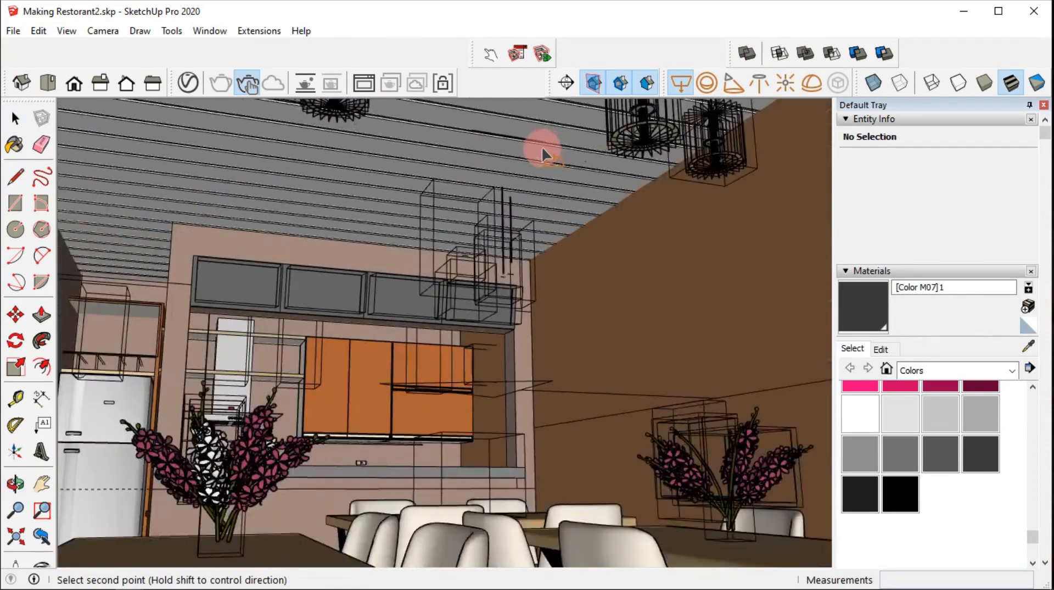
left_click(513, 117)
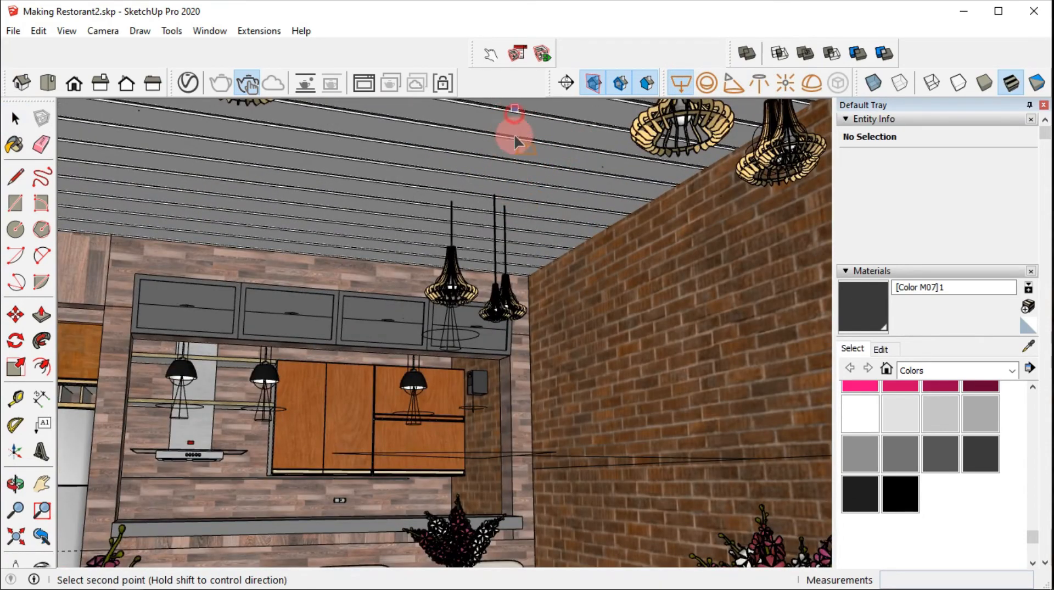
left_click(415, 165)
Step: Copy the ceiling rectangle light to another spot along the ceiling with the Move tool
middle_click_drag(417, 167, 326, 321)
key("space")
left_click(308, 187)
key("m")
left_click(297, 182)
key("ctrl")
left_click(175, 201)
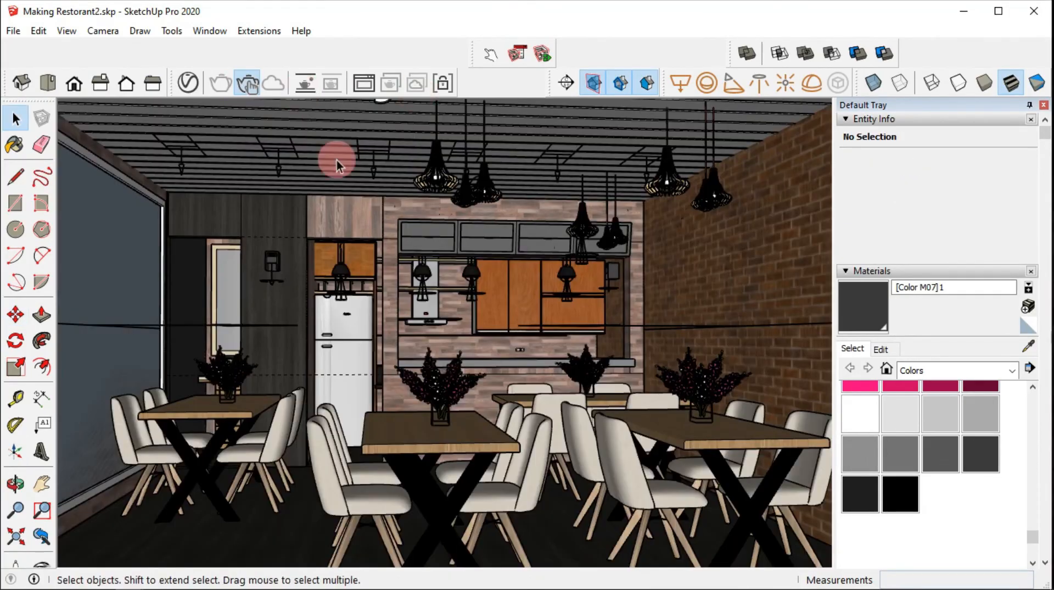
Step: During the interactive render, set the units of the hanging lamps' Sphere Light#1 to Radiant power (W)
key("alt+Tab")
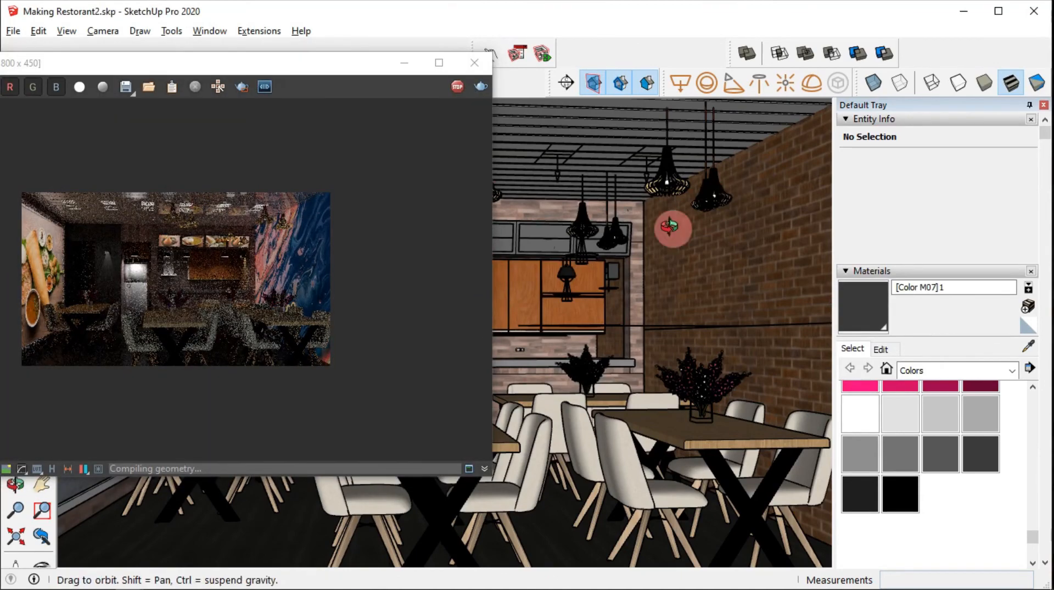
middle_click_drag(675, 228, 602, 270)
scroll(565, 268, "up", 6)
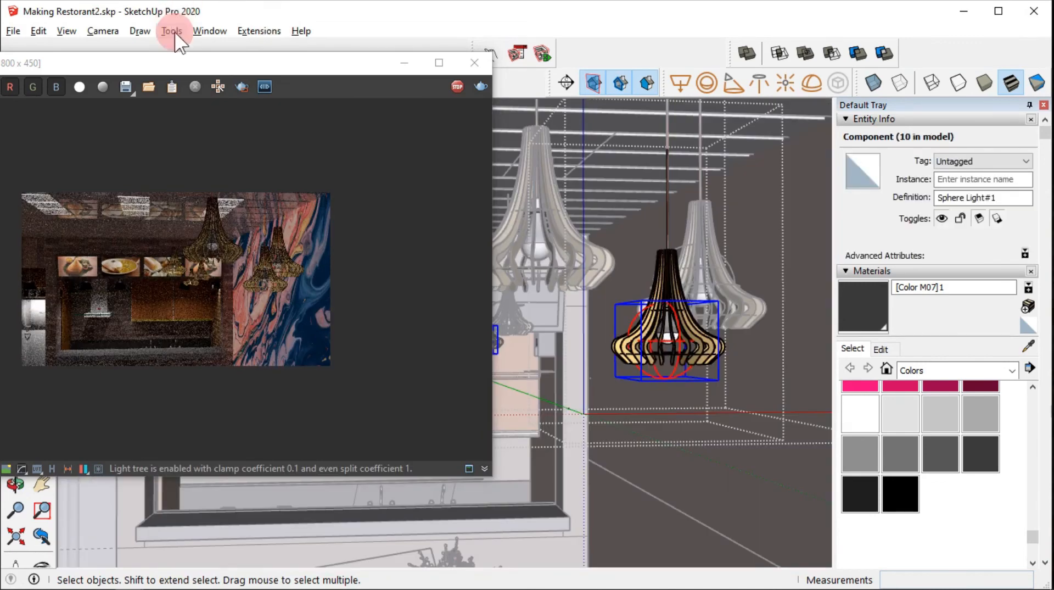
left_click_drag(381, 68, 350, 140)
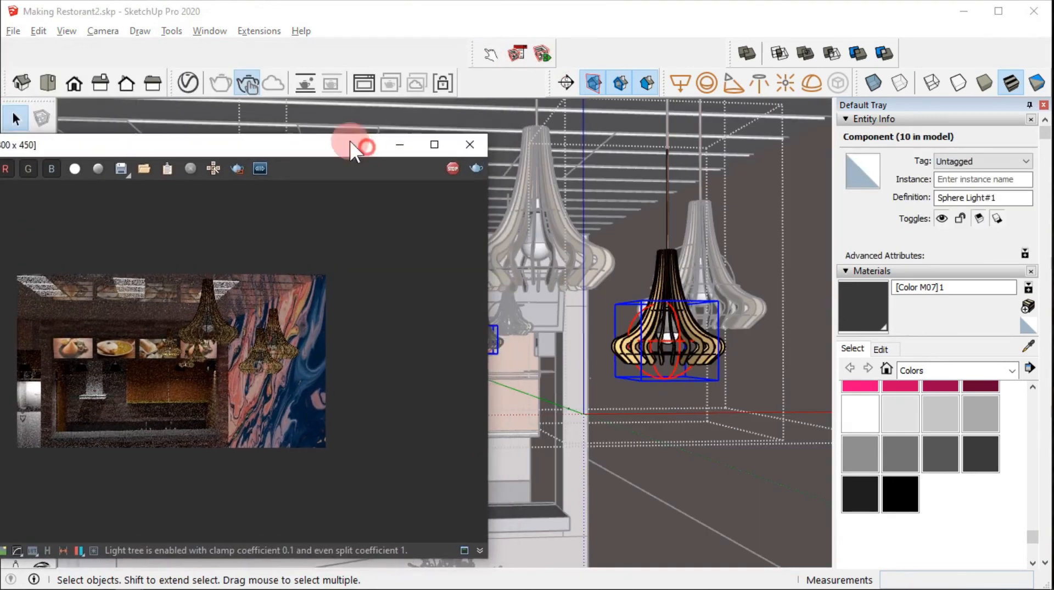
left_click(181, 80)
left_click_drag(400, 27, 533, 26)
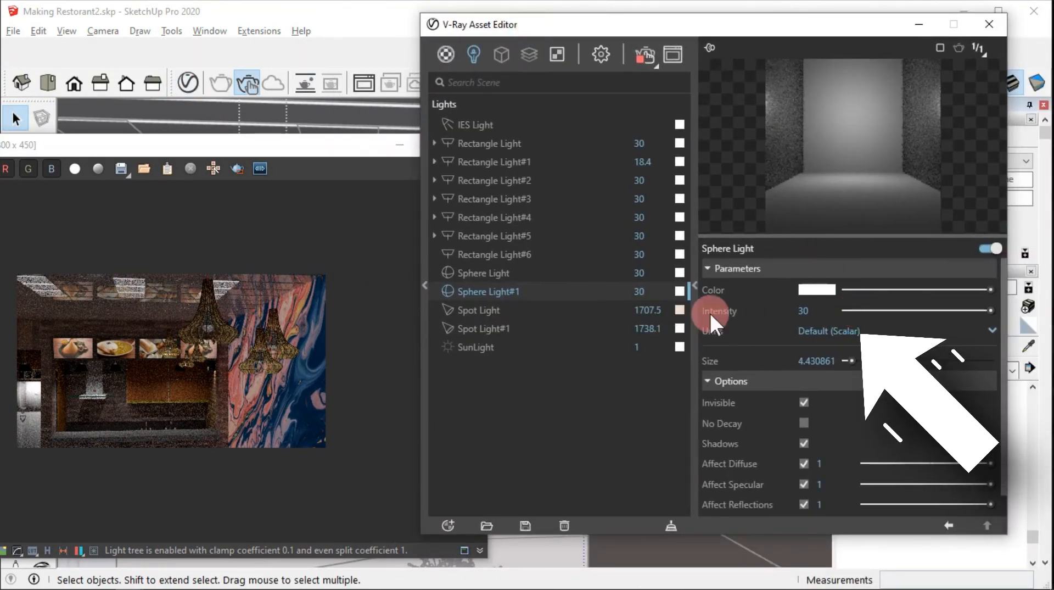
left_click(843, 331)
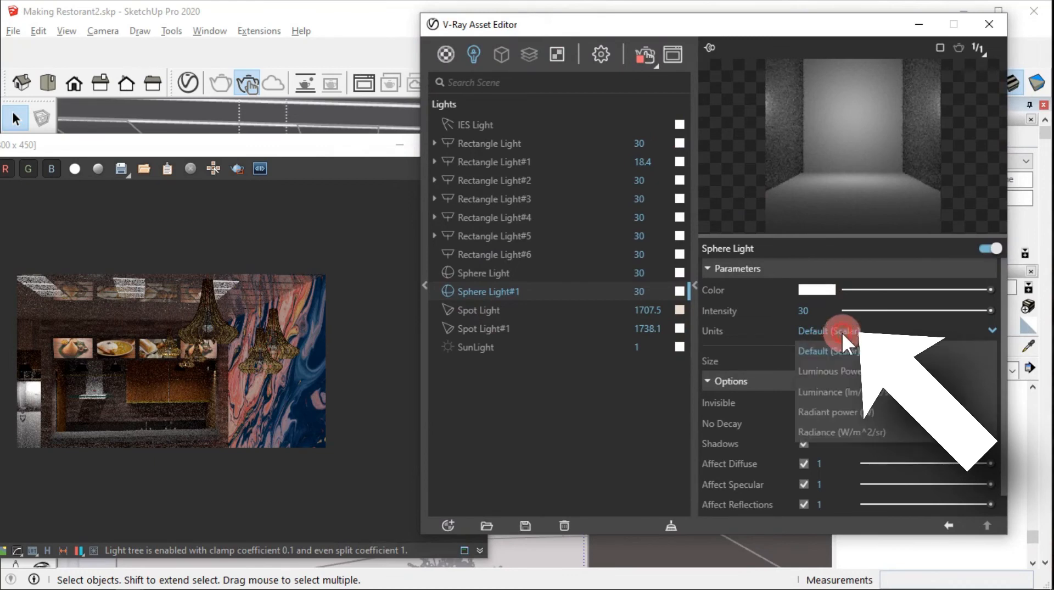
left_click(860, 409)
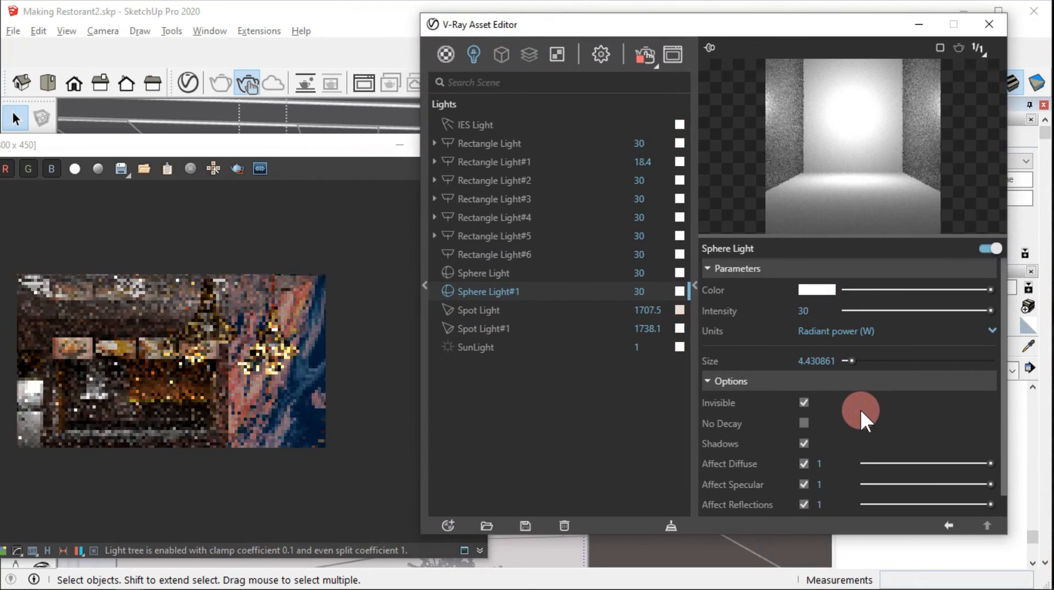
Step: Set the units of the other sphere light, Sphere Light, to Radiant power (W)
left_click(486, 272)
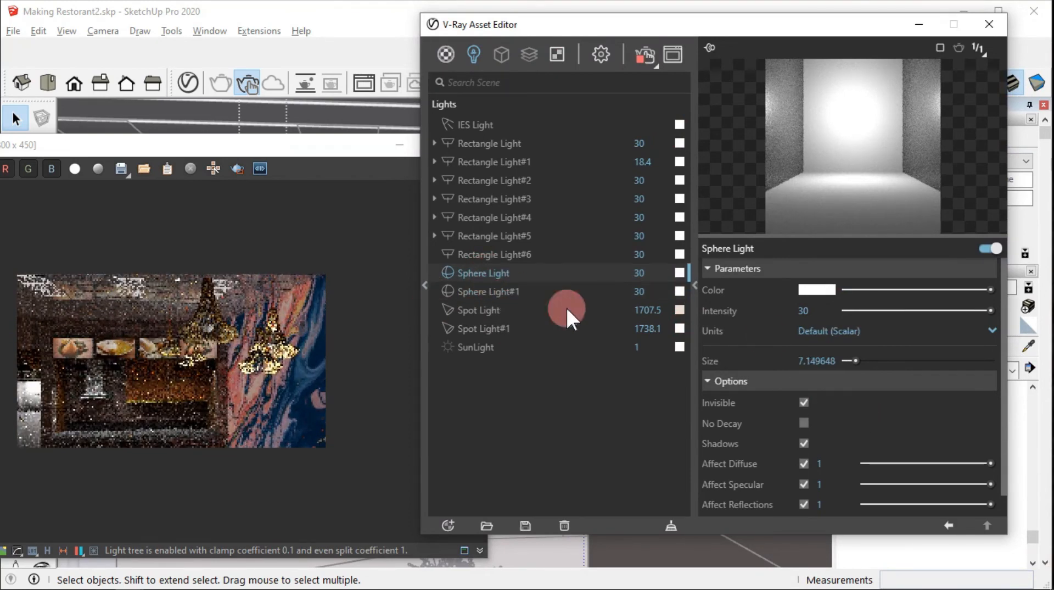
left_click(846, 331)
left_click(870, 405)
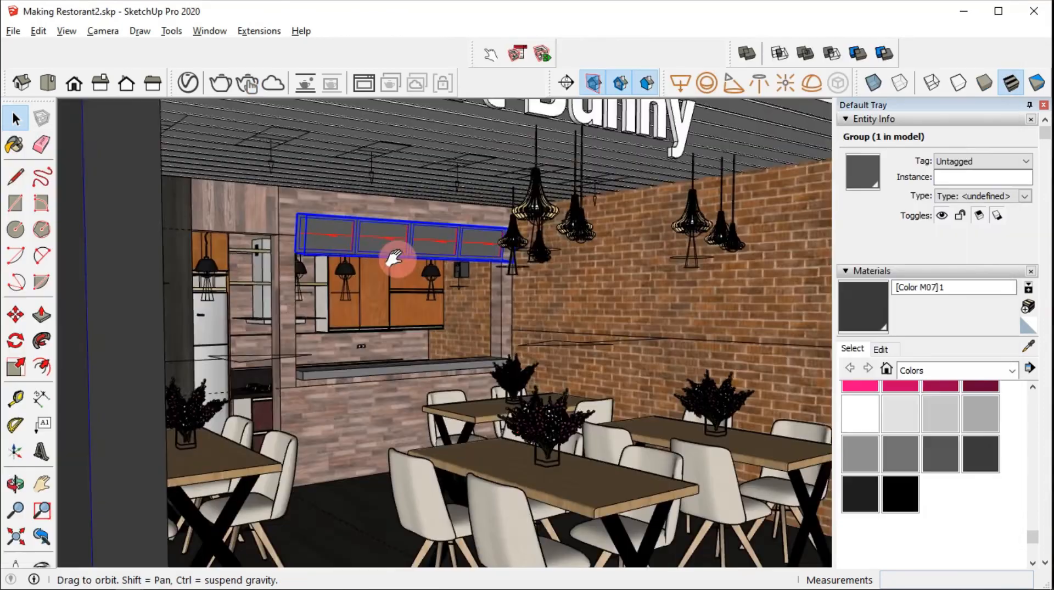
Step: Enable the V-Ray denoiser in the render settings and expand the Render Output options
mouse_move(388, 258)
middle_mouse_down("shift")
mouse_move(353, 254)
mouse_move(360, 258)
middle_mouse_up("shift")
key("space")
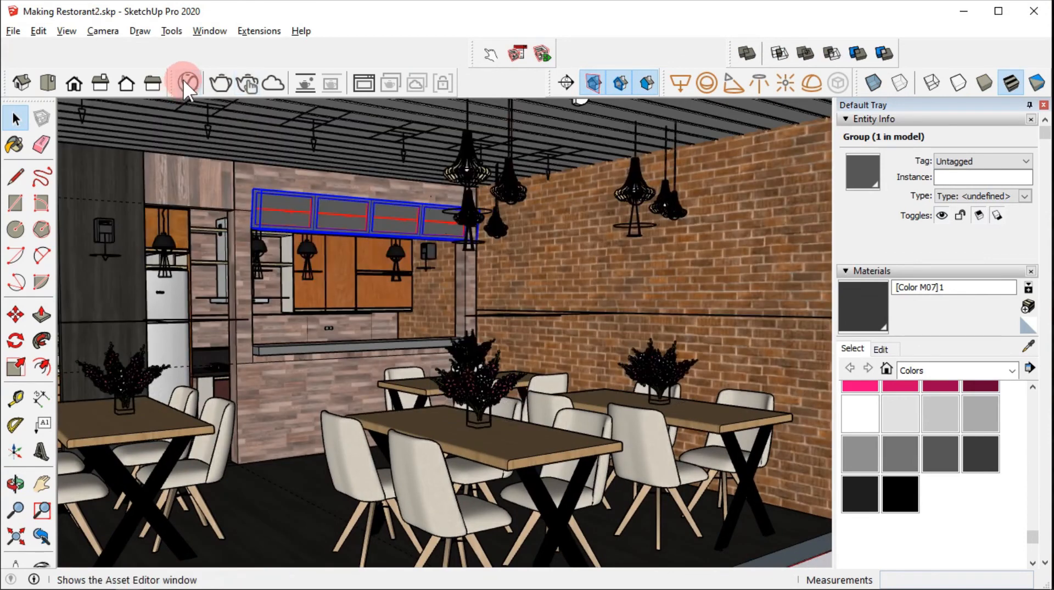
left_click(186, 80)
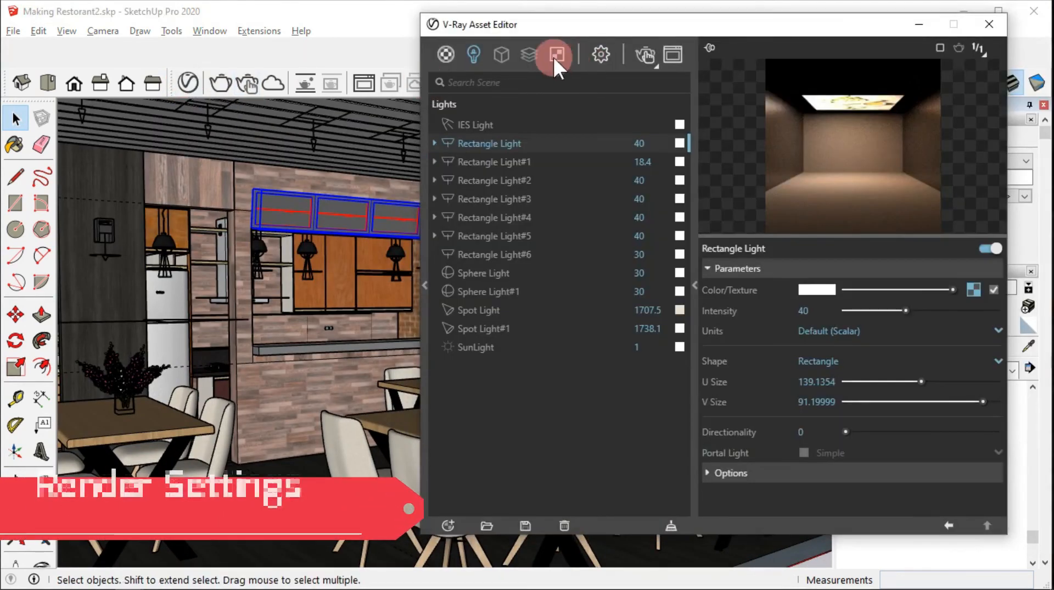
left_click(593, 49)
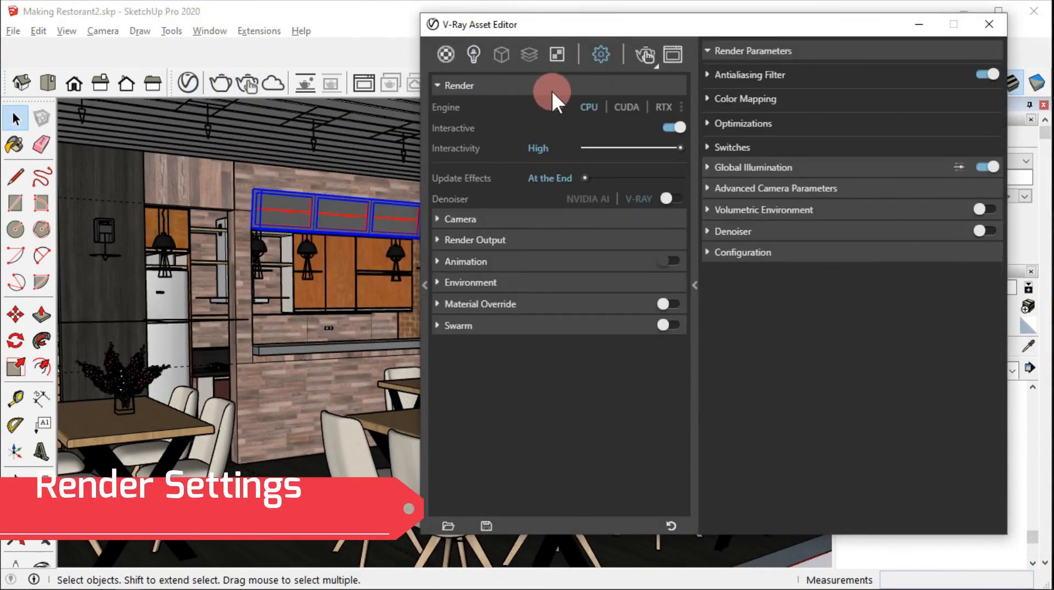
left_click(668, 199)
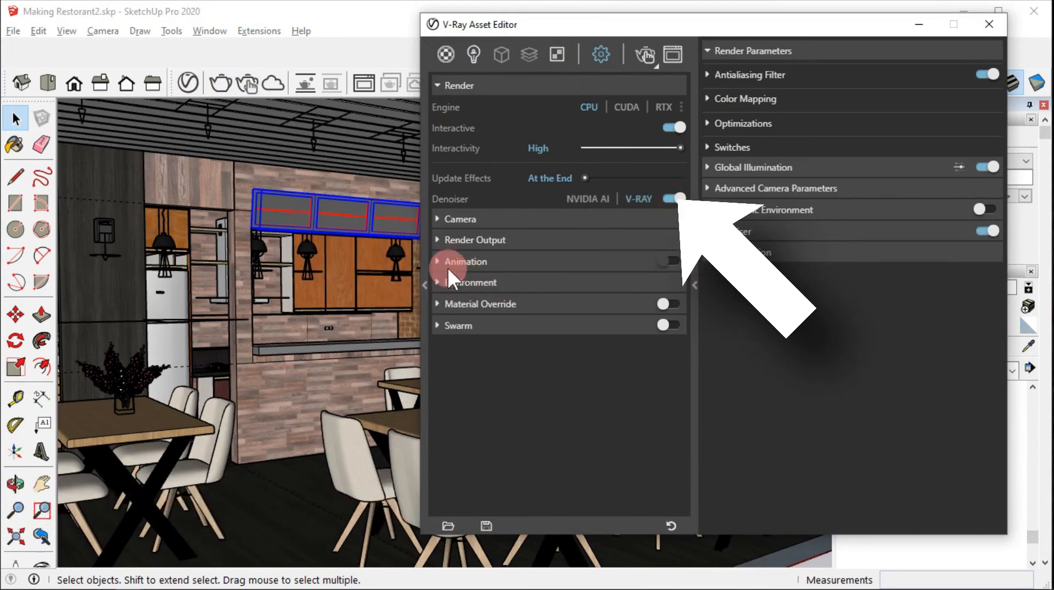
left_click(432, 239)
left_click(433, 239)
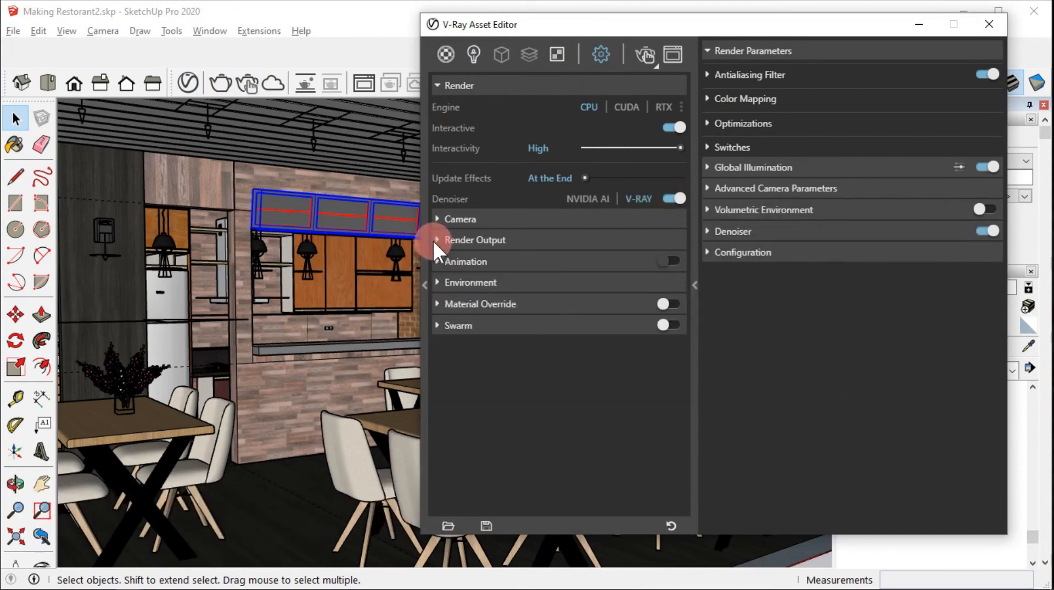
left_click(435, 240)
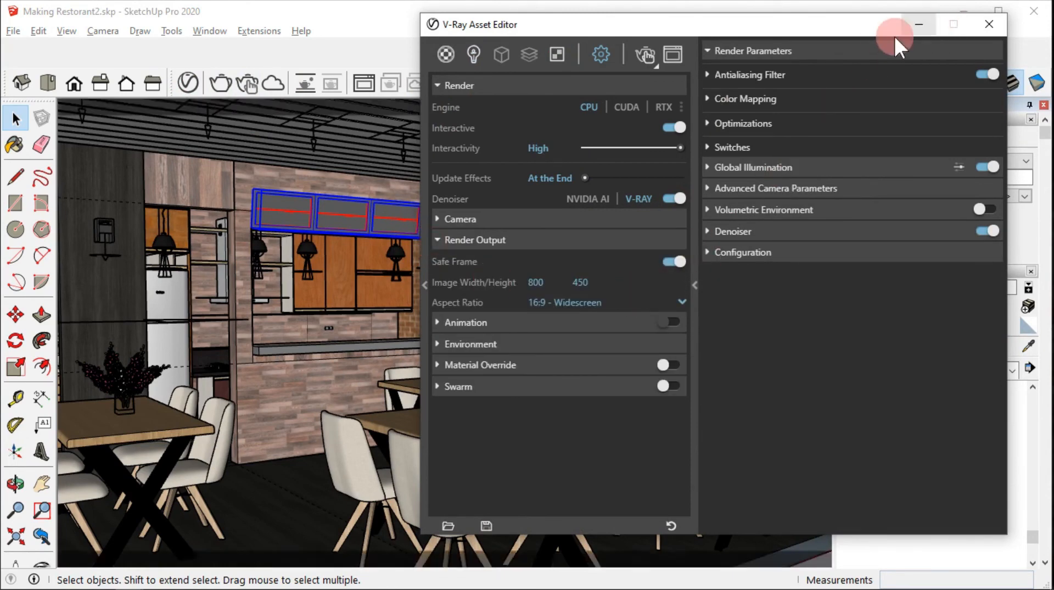
Step: Render the dining area view with V-Ray and view the image in the maximized frame buffer
left_click(919, 24)
left_click(420, 225)
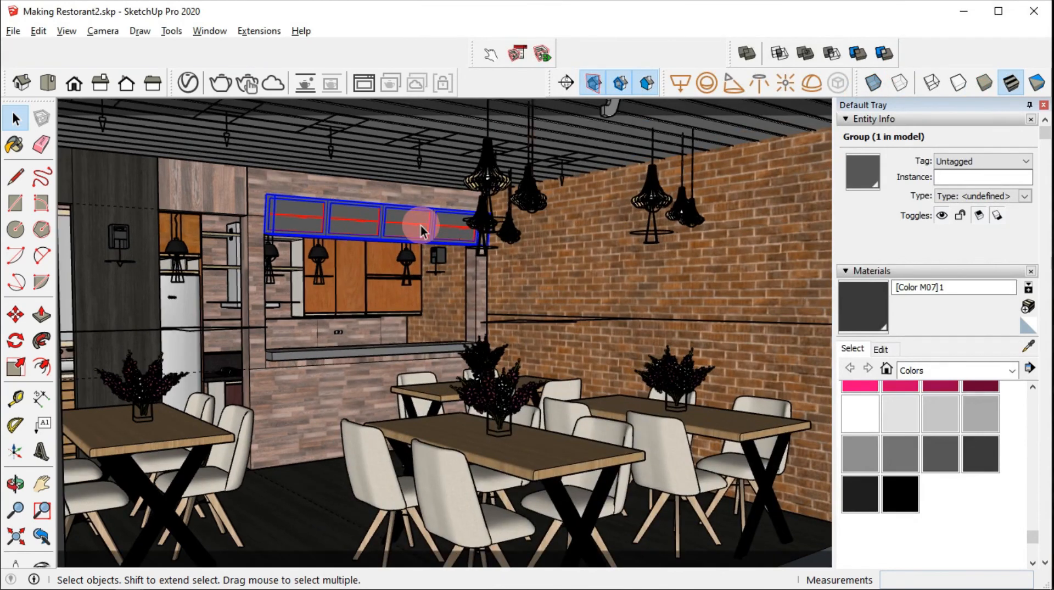
left_click(216, 84)
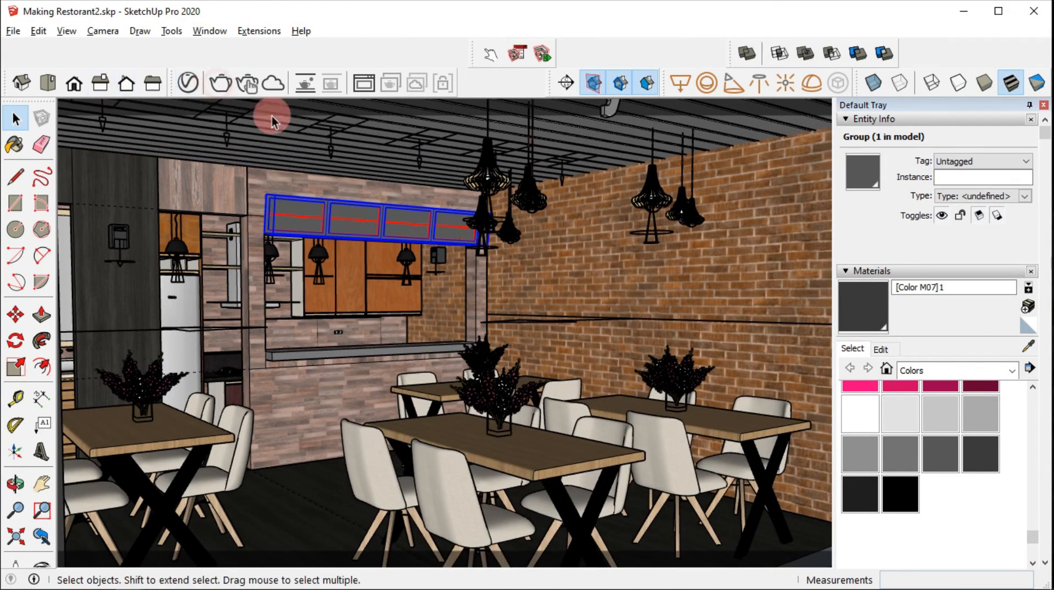
left_click(574, 68)
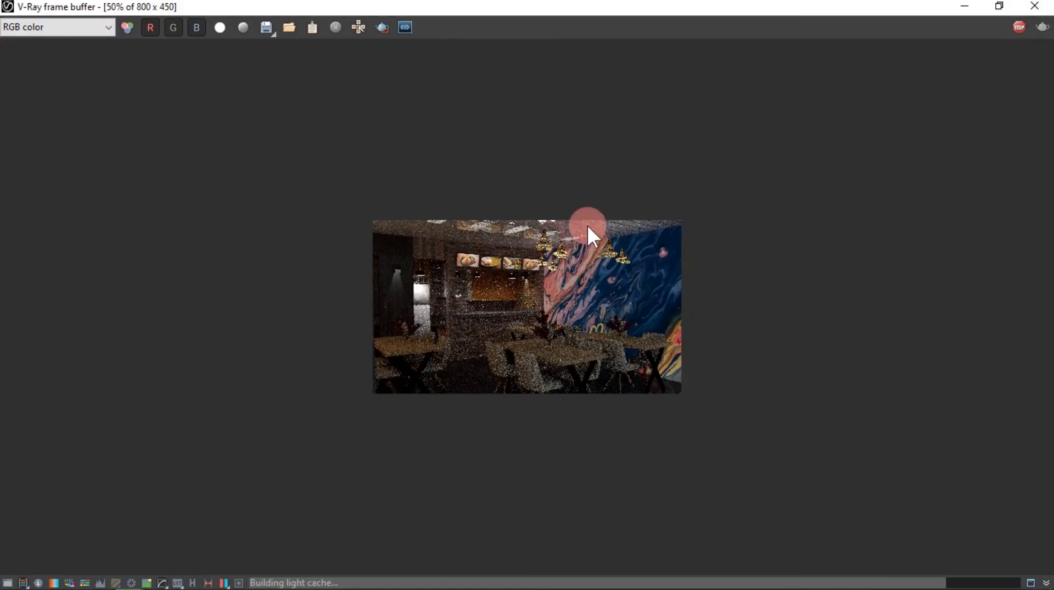
double_click(414, 384)
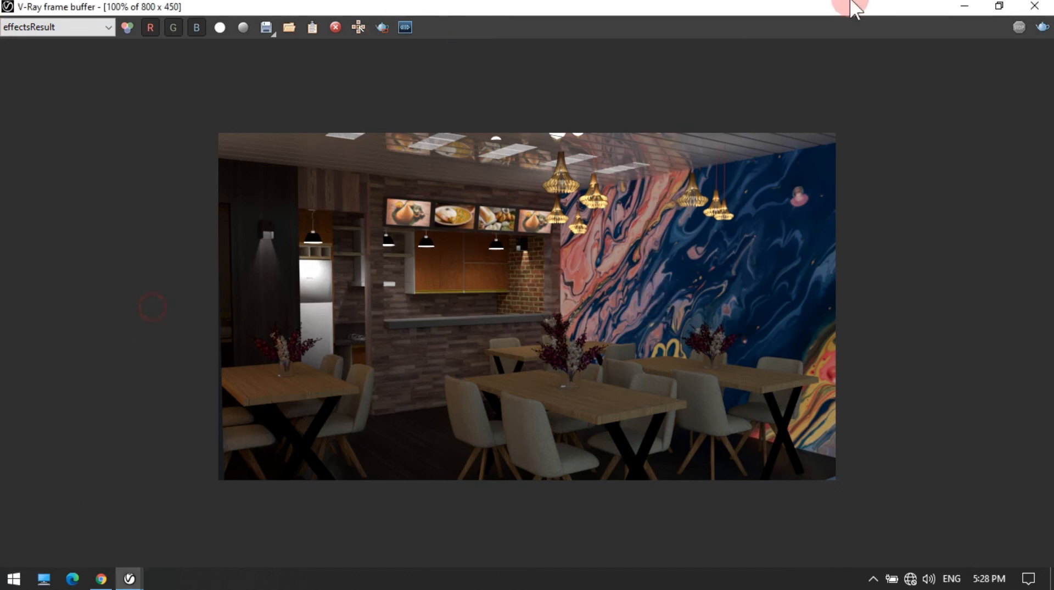
Step: Restore the frame buffer window and correct the render with exposure 1.25, highlight burn 0.00 and contrast 0.14
left_click(999, 6)
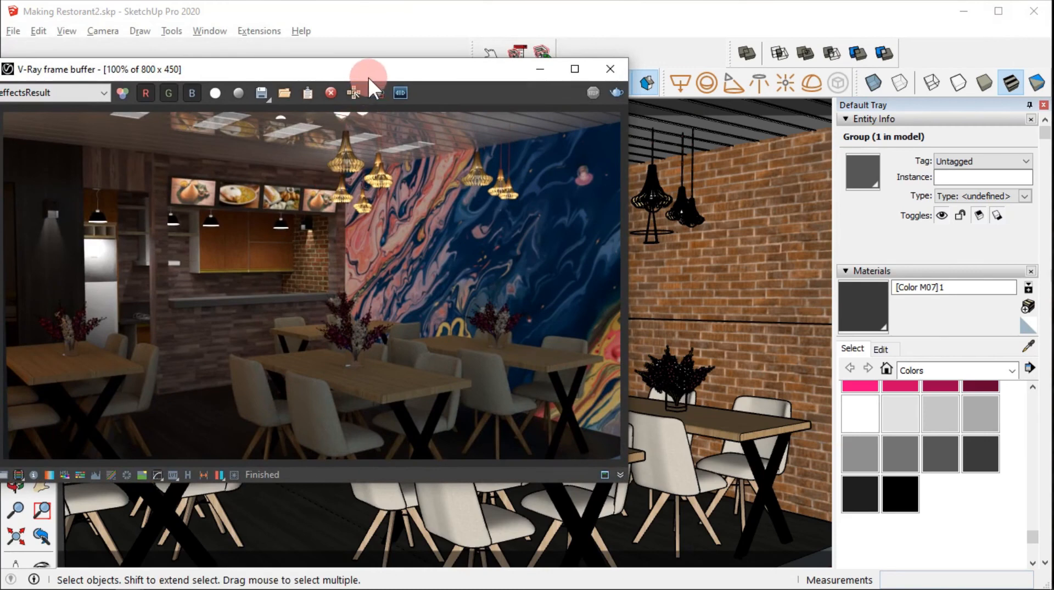
left_click_drag(368, 77, 505, 62)
left_click(142, 459)
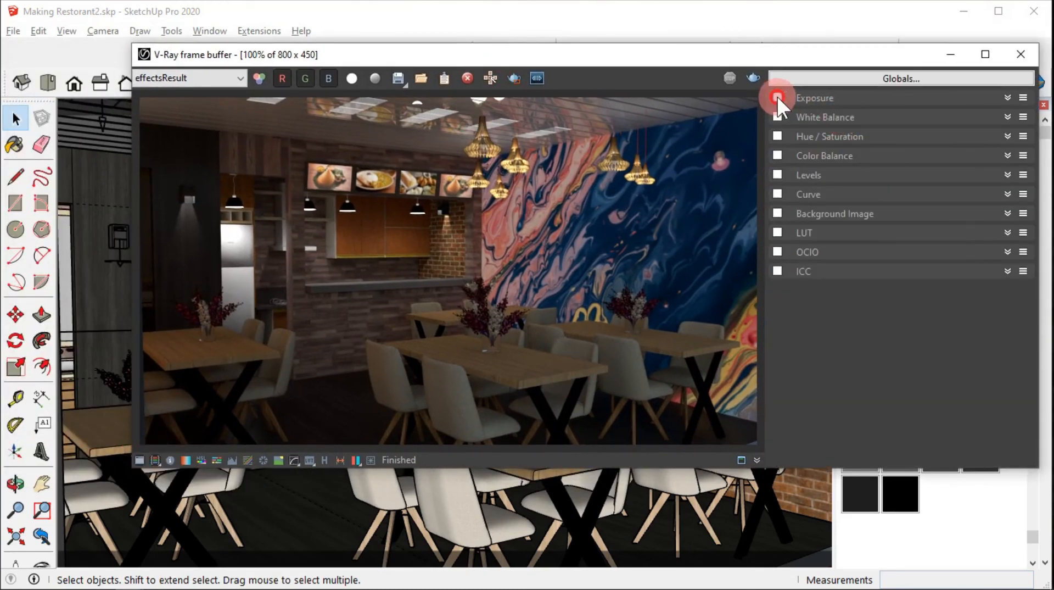
left_click(812, 102)
left_click_drag(818, 134, 913, 133)
left_click_drag(882, 186, 905, 193)
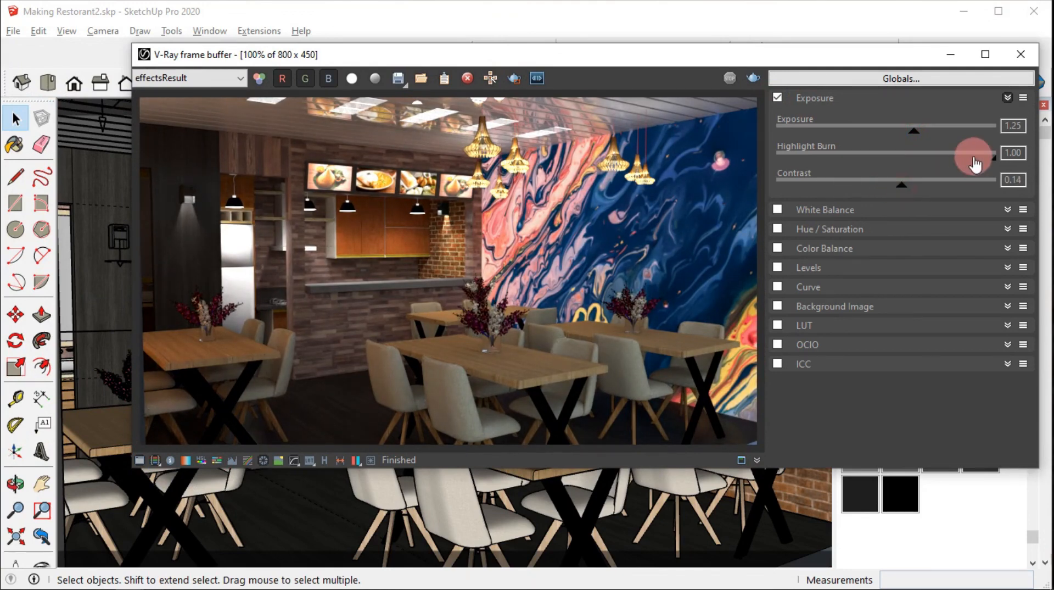
mouse_move(974, 164)
left_mouse_down()
mouse_move(786, 156)
mouse_move(891, 174)
mouse_move(728, 170)
left_mouse_up()
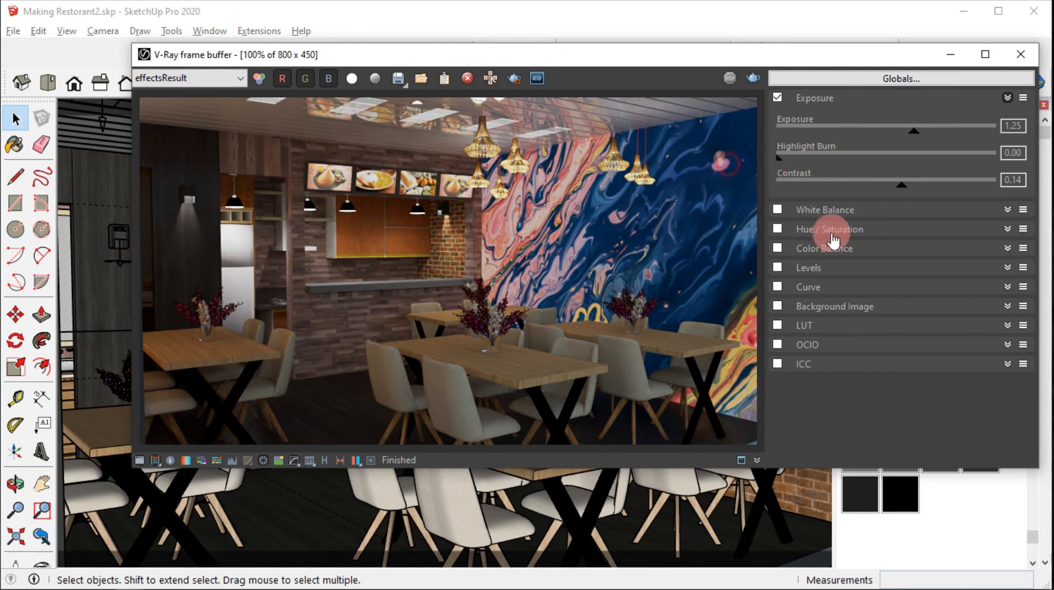
Step: Enable the White Balance correction and set its temperature to 5947
left_click(794, 210)
left_click(776, 209)
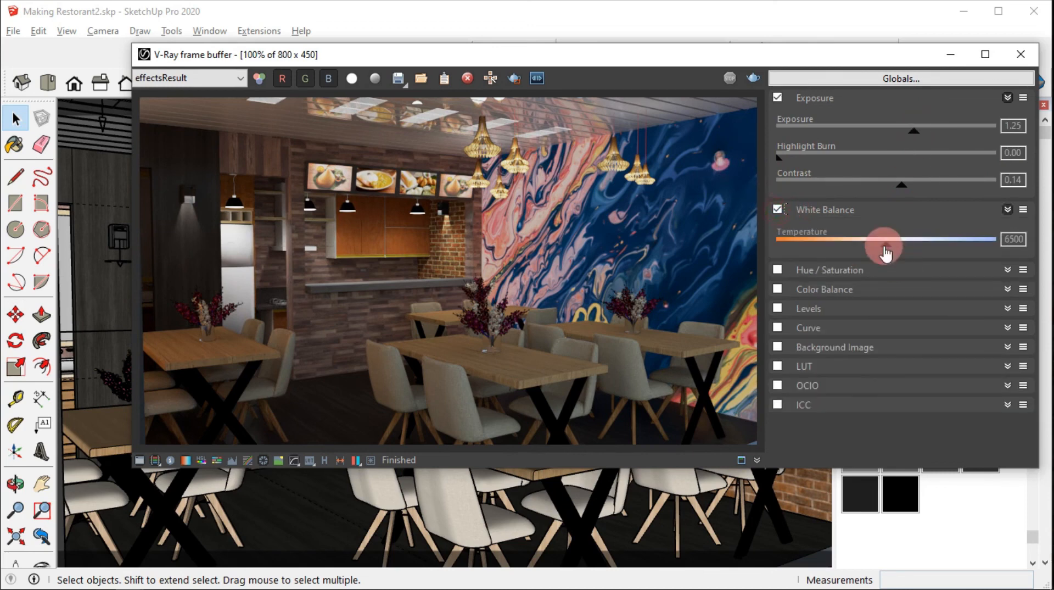
mouse_move(886, 251)
left_mouse_down()
mouse_move(836, 251)
mouse_move(870, 252)
left_mouse_up()
Step: Save the corrected render to the Desktop as a PNG image named k1
left_click(399, 81)
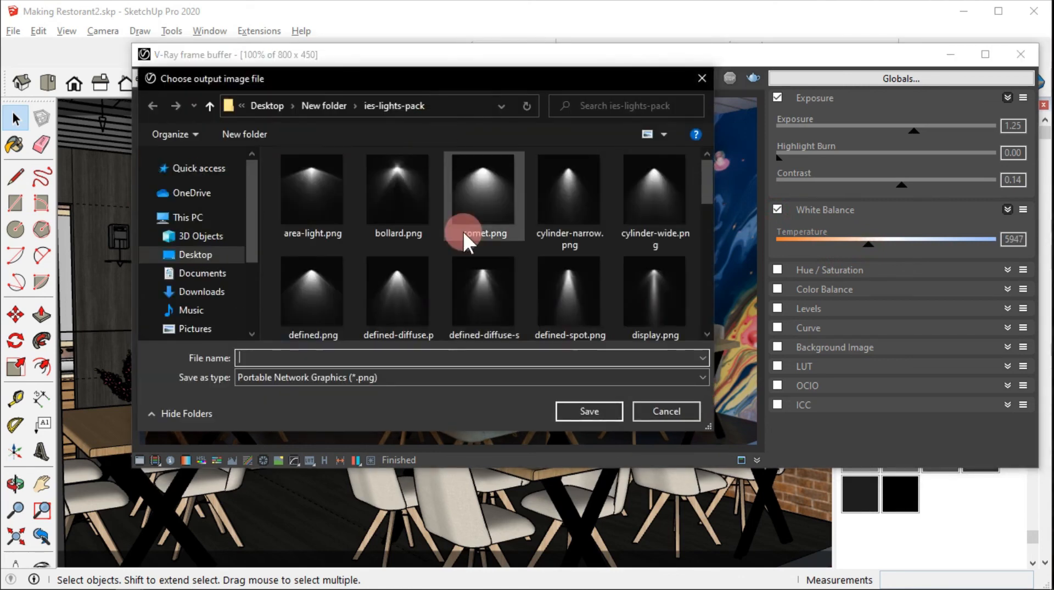
left_click(196, 335)
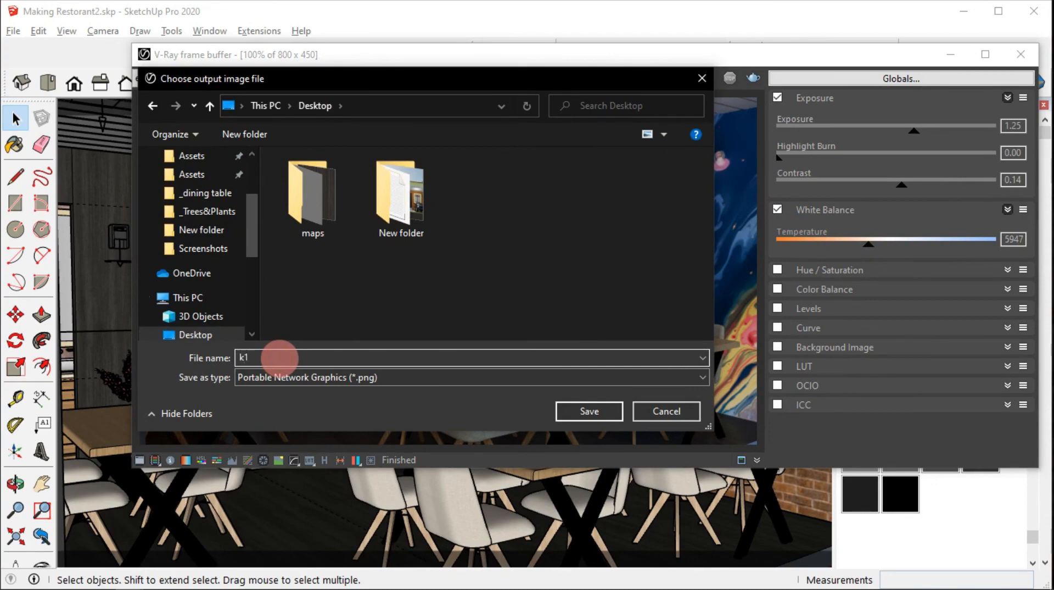
key("Return")
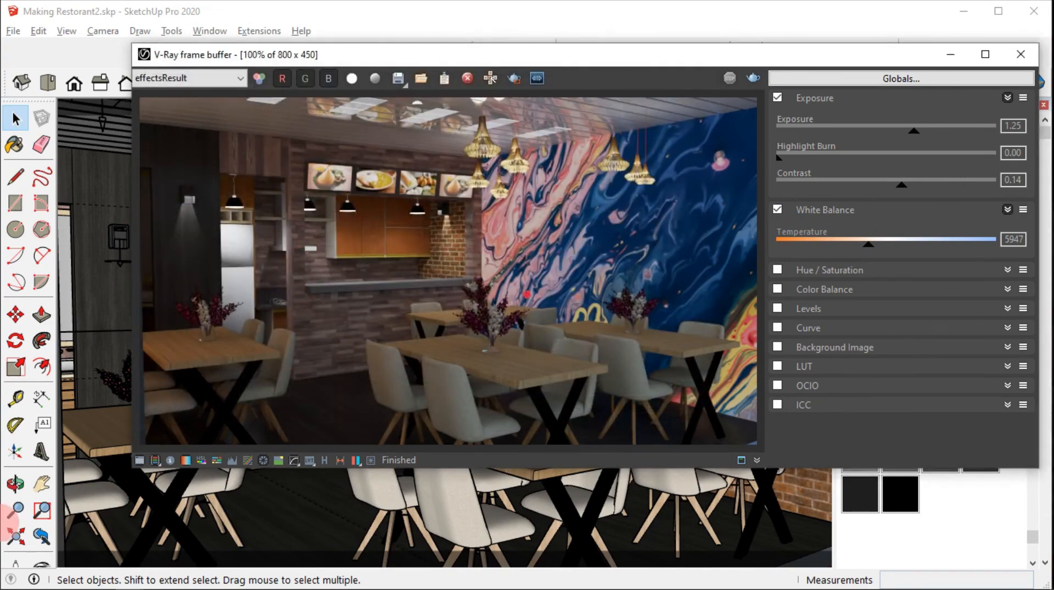